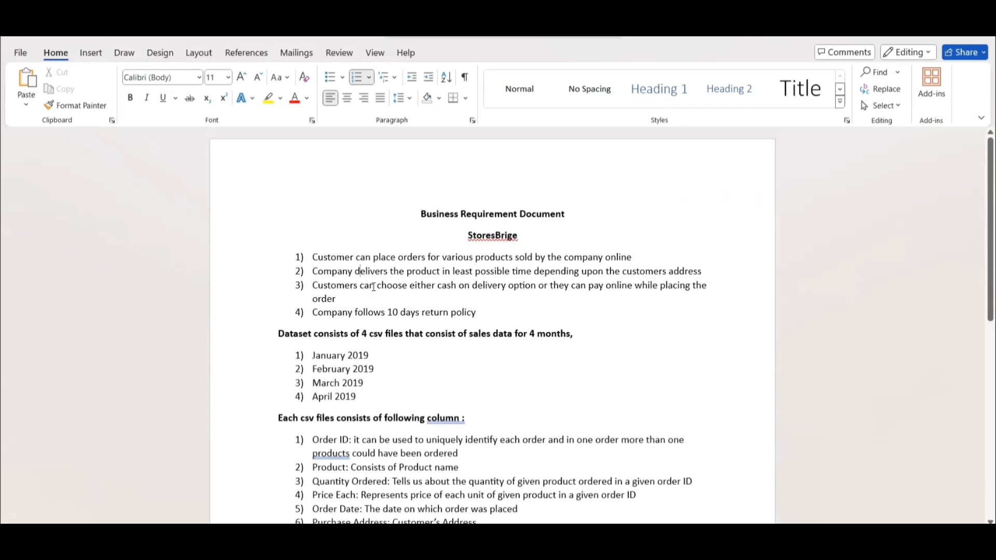
Examine the four StoresBrige business rules in the Business Requirement Document, including the payment options and the return policy.
left_click_drag(360, 286, 623, 283)
left_click_drag(362, 313, 477, 318)
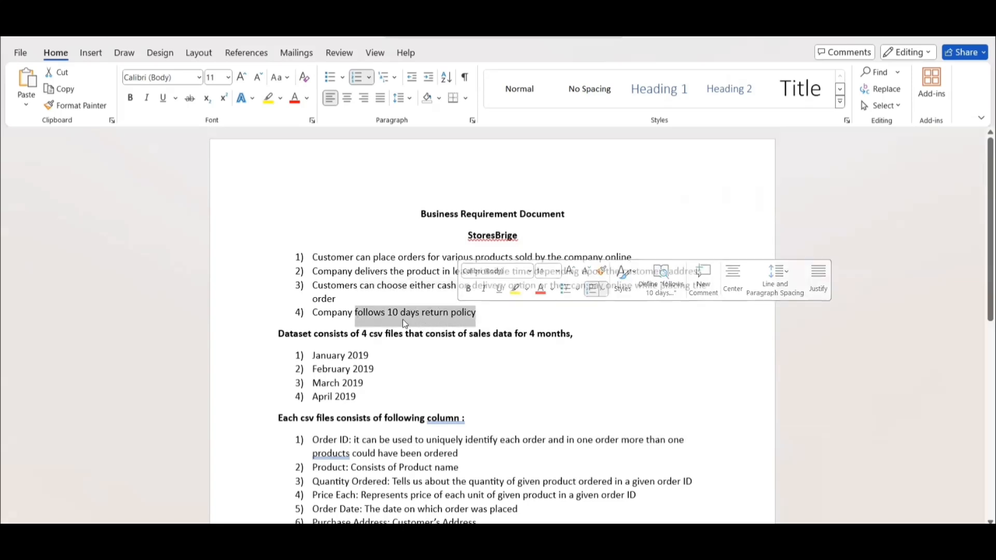
left_click(487, 311)
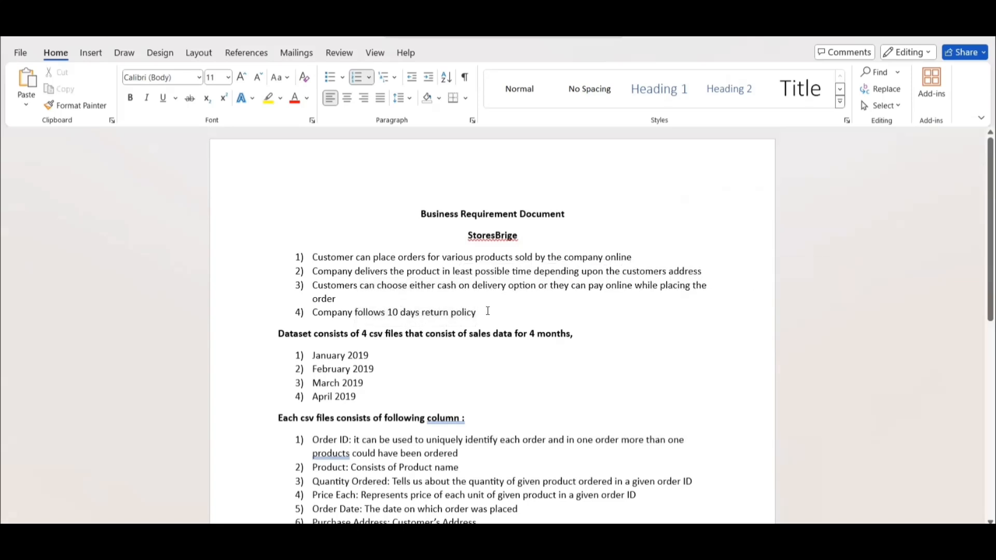
left_click_drag(486, 313, 313, 256)
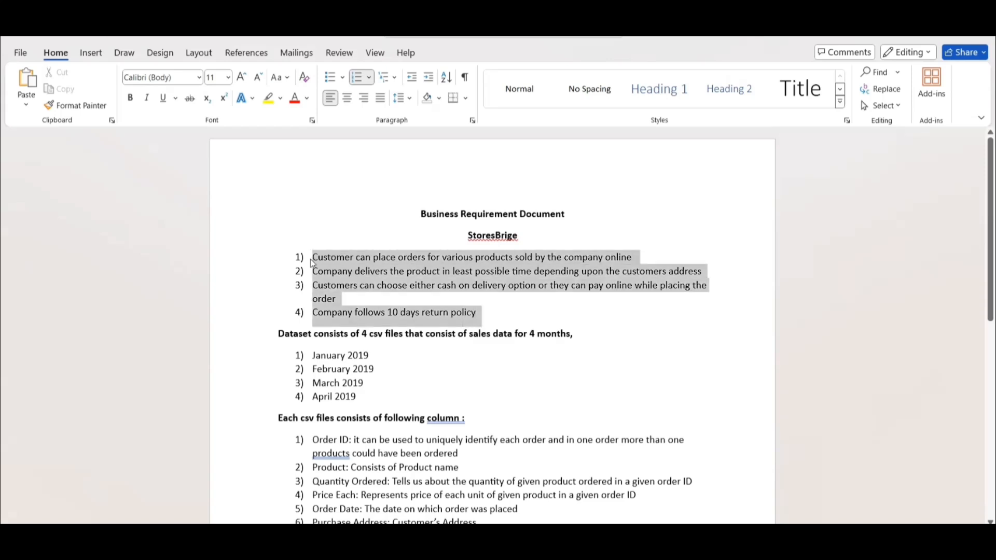
left_click(433, 349)
Highlight the January to April 2019 dataset list and switch to the Data folder in File Explorer to view the sales files.
scroll(394, 376, "down", 1)
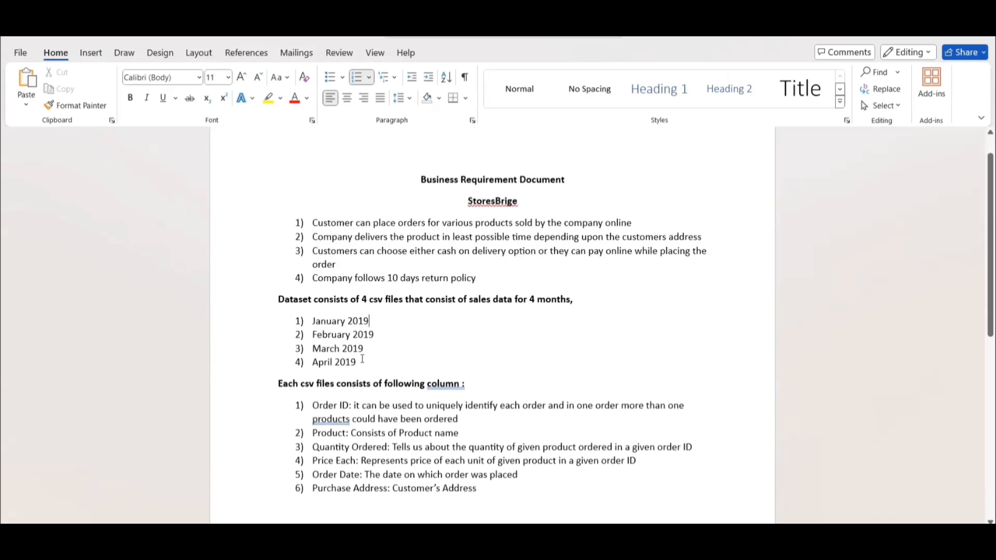
left_click_drag(359, 365, 313, 322)
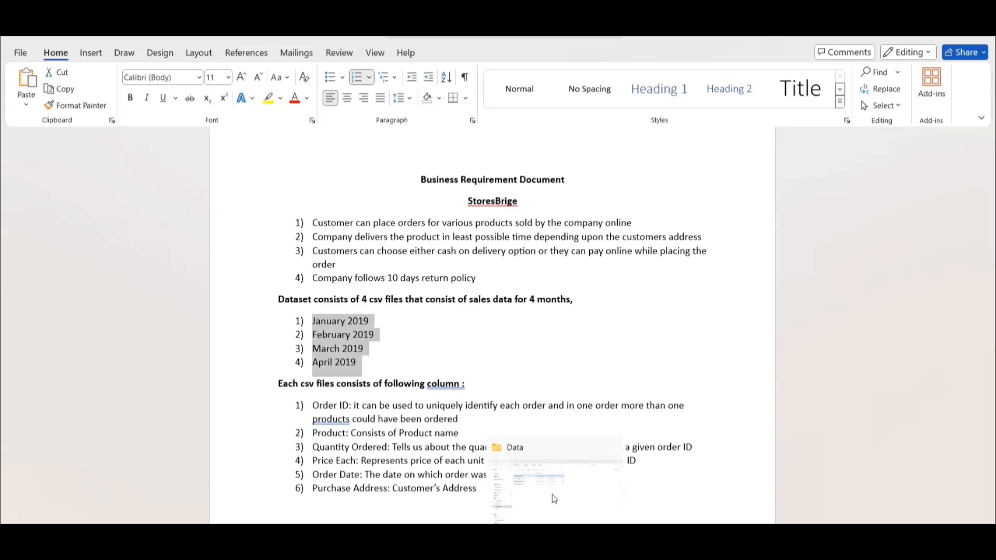
left_click(329, 311)
key("alt+Tab")
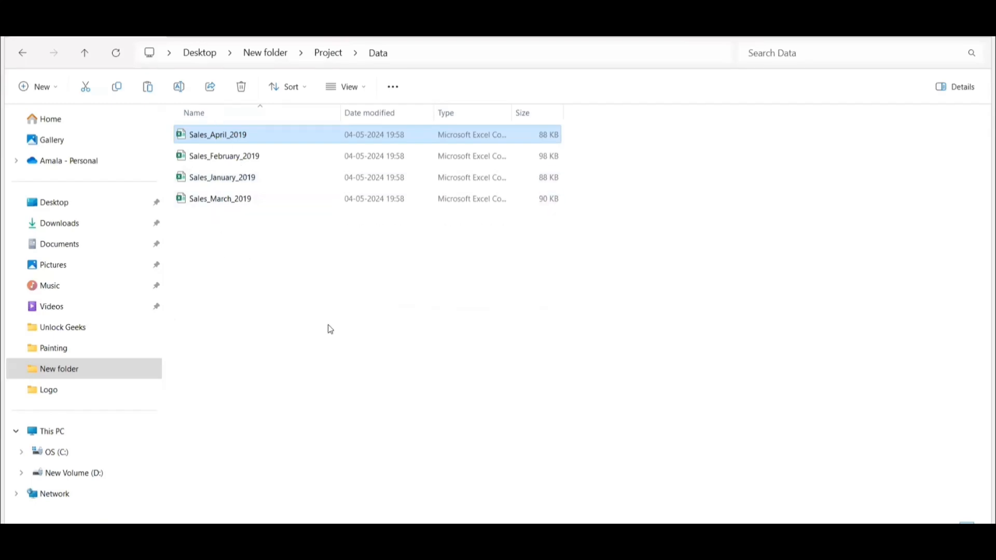
Switch to the Sales_April_2019 workbook in Excel and examine the Product, Quantity Ordered, Price Each and Order Date column headers.
mouse_move(700, 520)
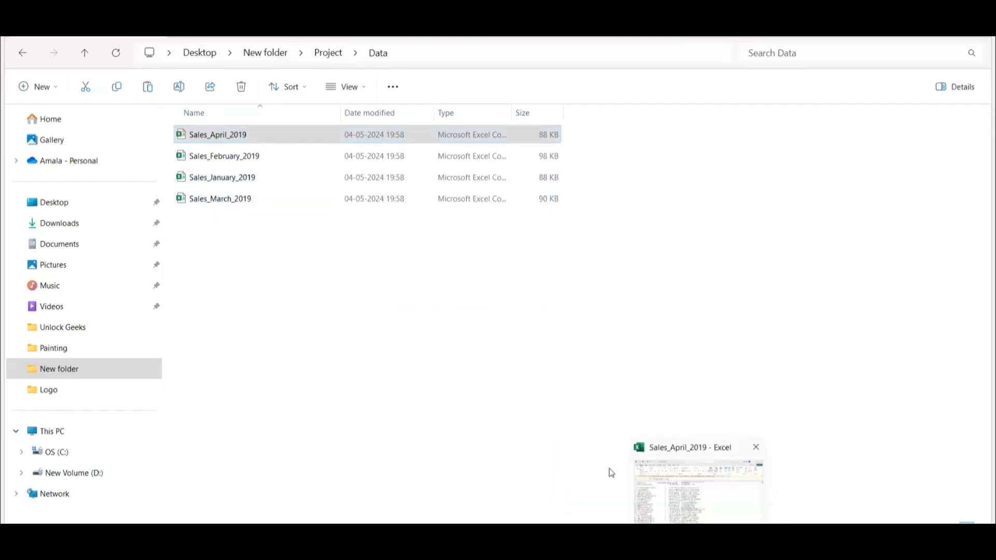
left_click(689, 498)
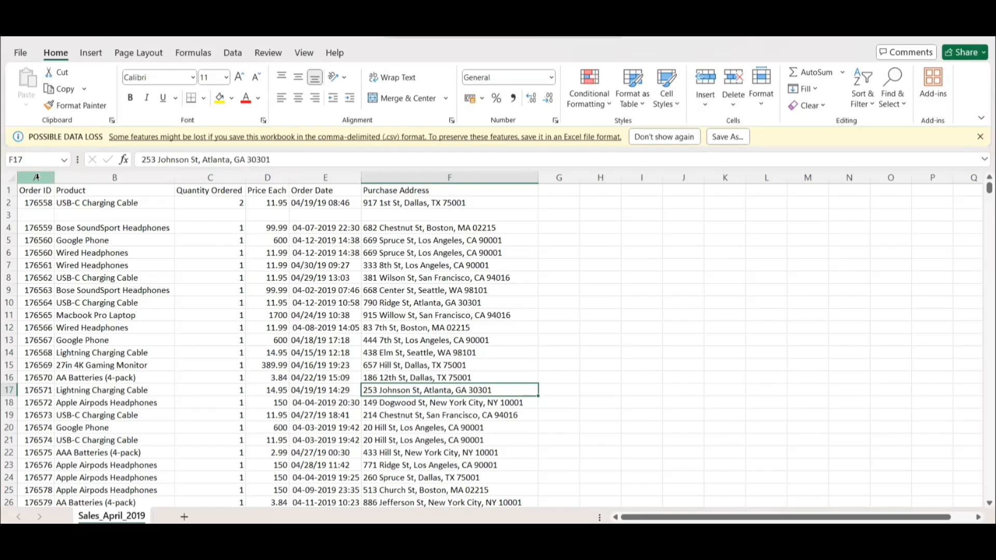
left_click(80, 191)
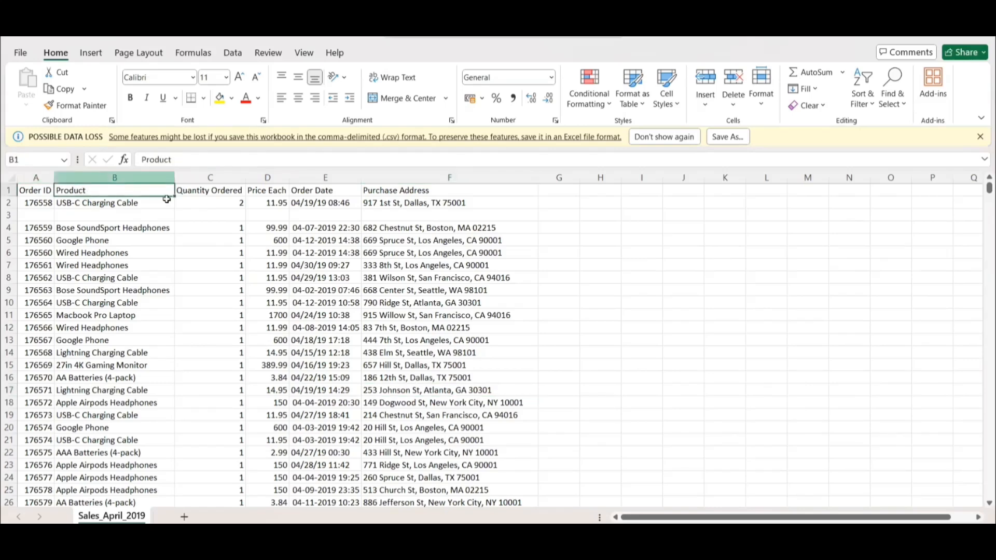
left_click(206, 189)
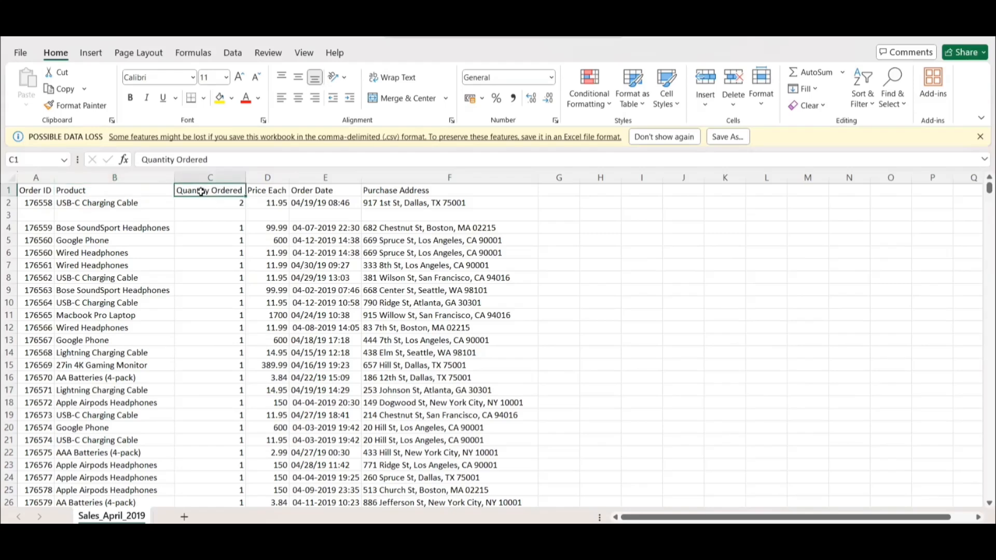
left_click(267, 192)
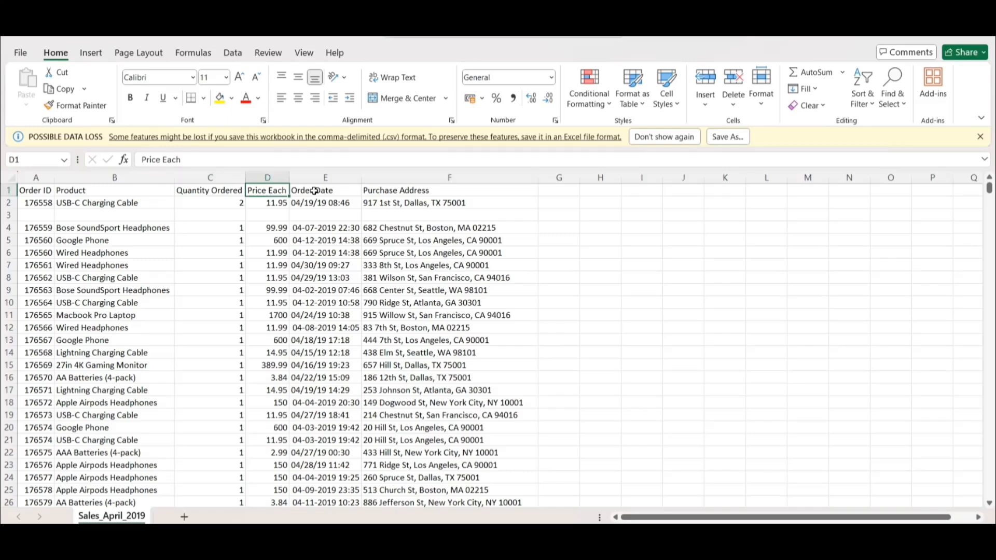
left_click(313, 192)
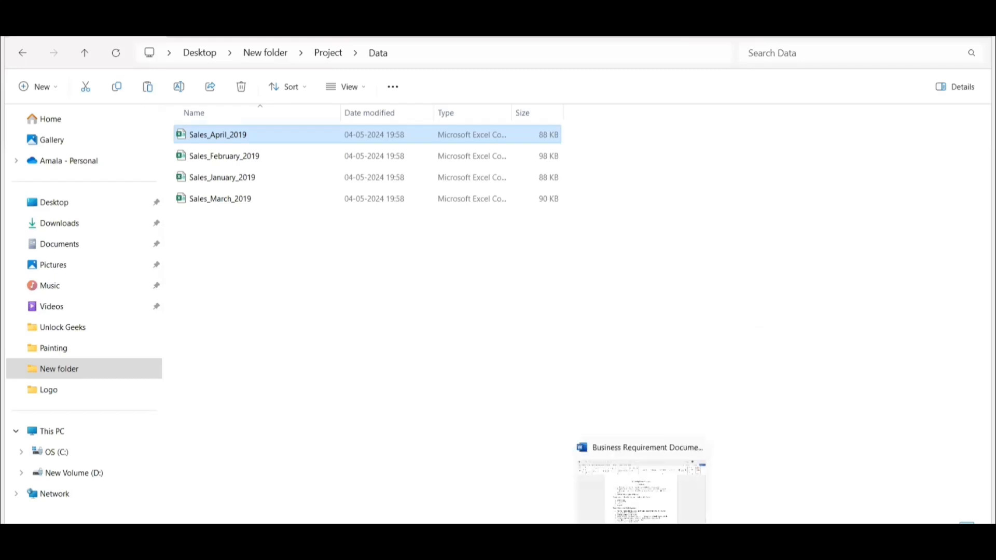
Switch back to the Business Requirement Document in Word and examine the descriptions of the csv file columns.
left_click(643, 493)
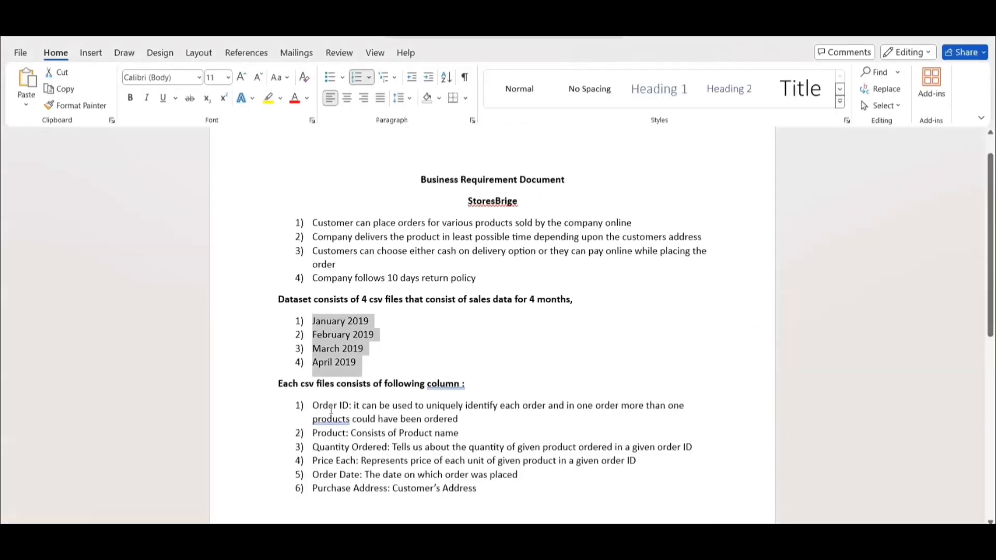
left_click(386, 451)
scroll(400, 477, "down", 2)
left_click(492, 390)
left_click(328, 305, "shift")
left_click(400, 422)
scroll(400, 422, "up", 2)
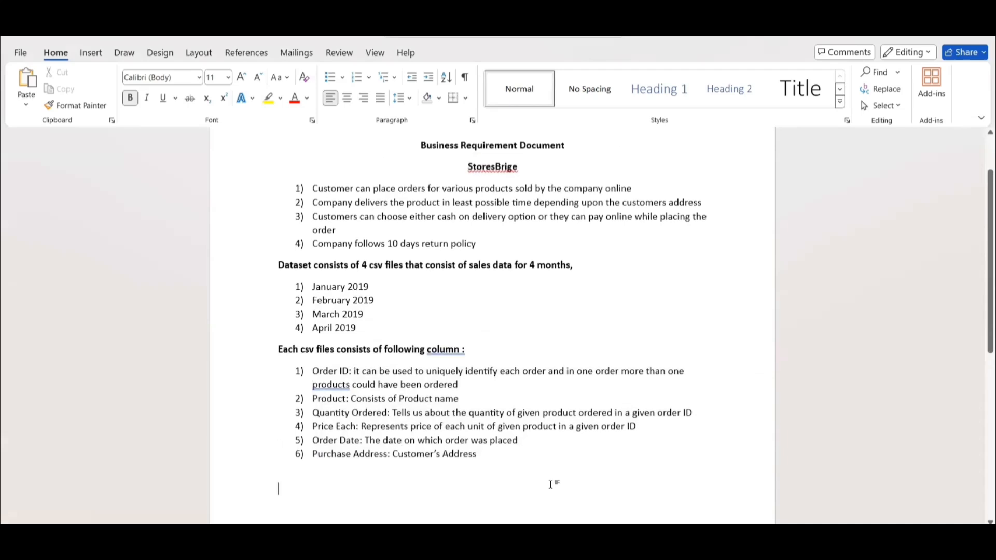
Switch to the Sales Data Analysis presentation in PowerPoint and highlight the Business Requirement Document (BRD) item on the Work flow slide.
mouse_move(556, 537)
left_click(556, 500)
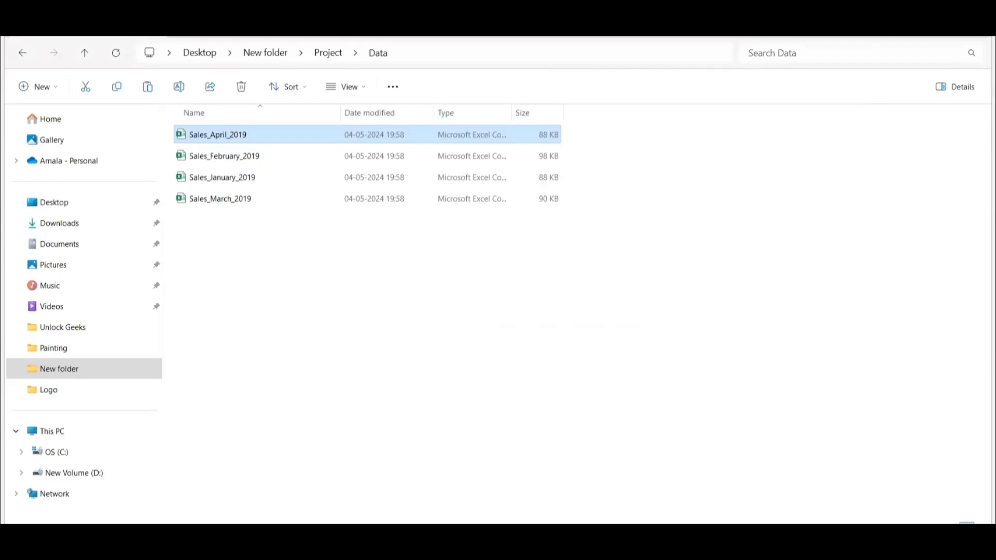
left_click(641, 541)
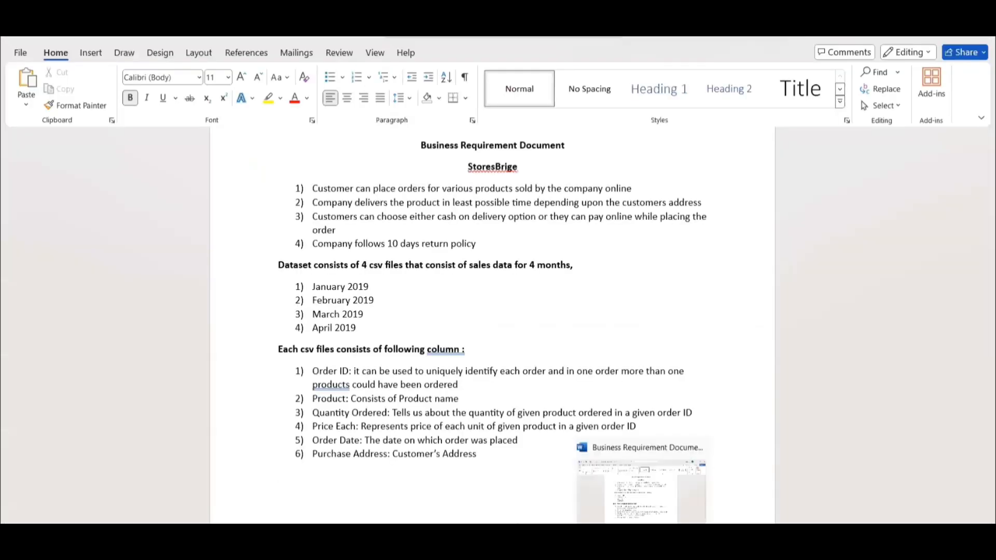
mouse_move(584, 541)
left_click(585, 490)
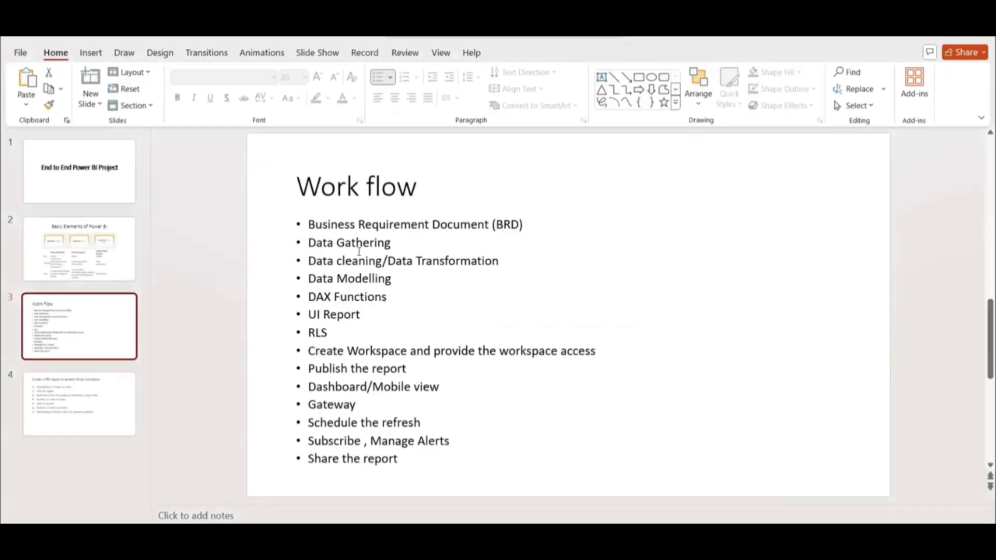
left_click_drag(309, 224, 525, 224)
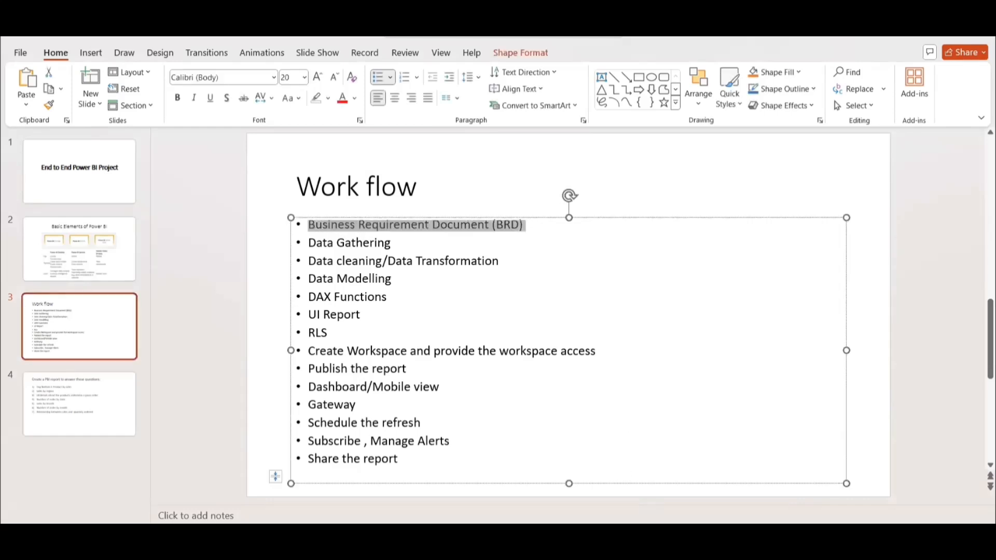
Recheck the requirement document in Word, and examine the Power BI report questions on slide 4 of the PowerPoint presentation before returning to its Work flow slide.
mouse_move(671, 537)
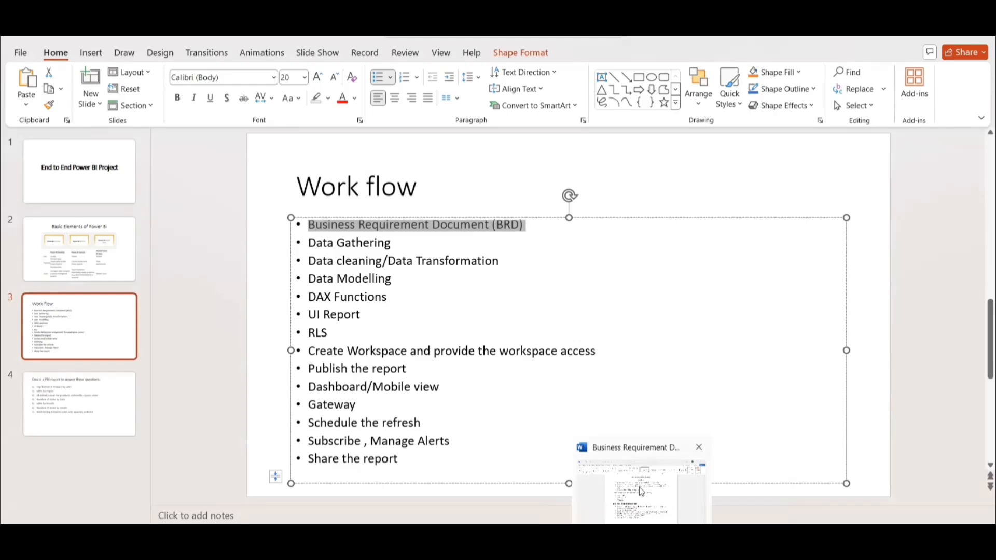
left_click(642, 492)
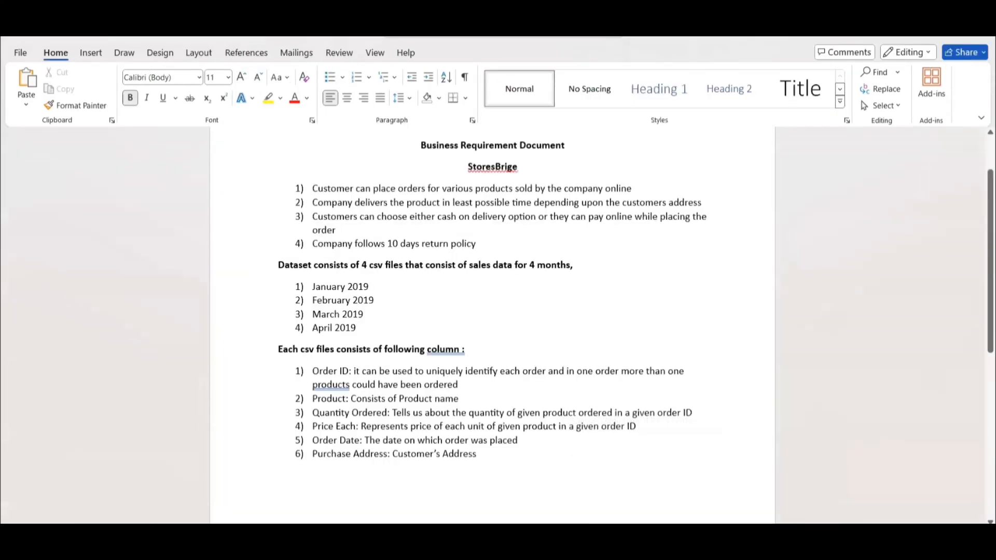
left_click(918, 38)
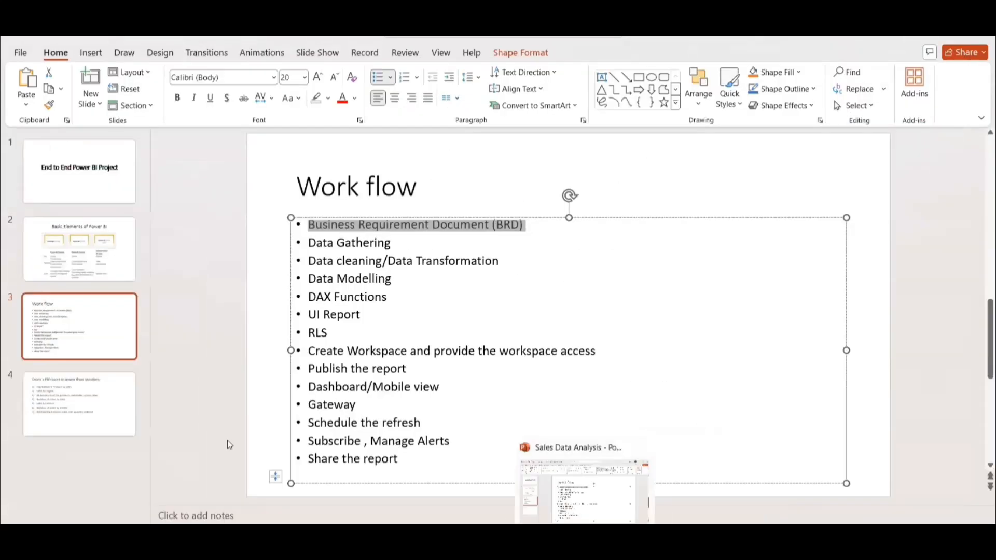
left_click(89, 409)
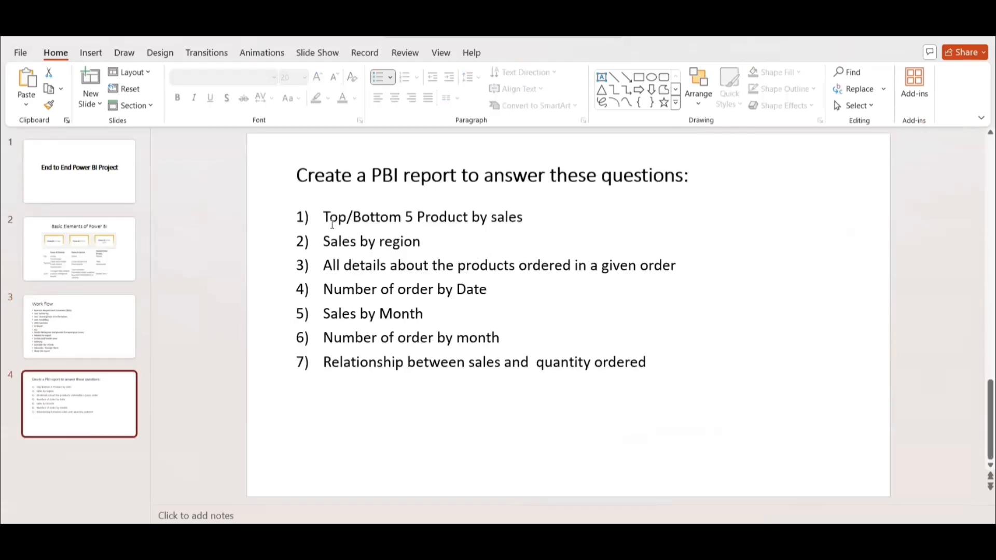
left_click_drag(325, 217, 649, 363)
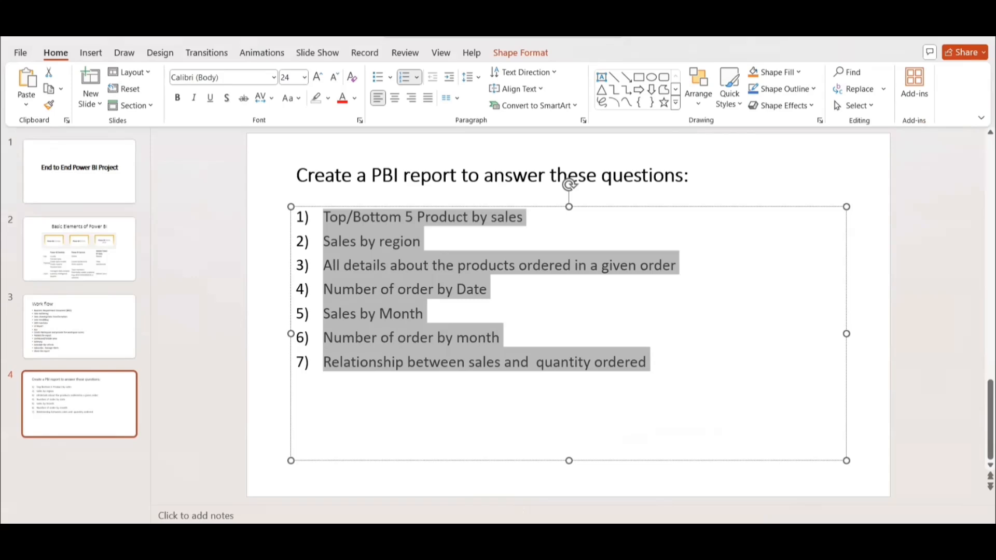
left_click(78, 330)
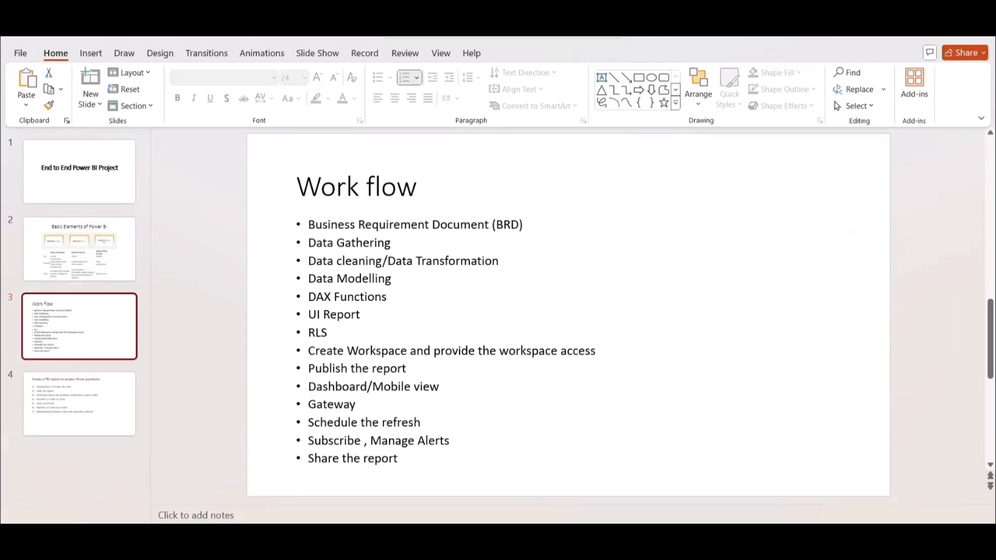
Switch to the Sales_April_2019 workbook in Excel and inspect blank row 3 and the Order Date and Purchase Address columns.
mouse_move(556, 539)
left_click(550, 494)
left_click(580, 542)
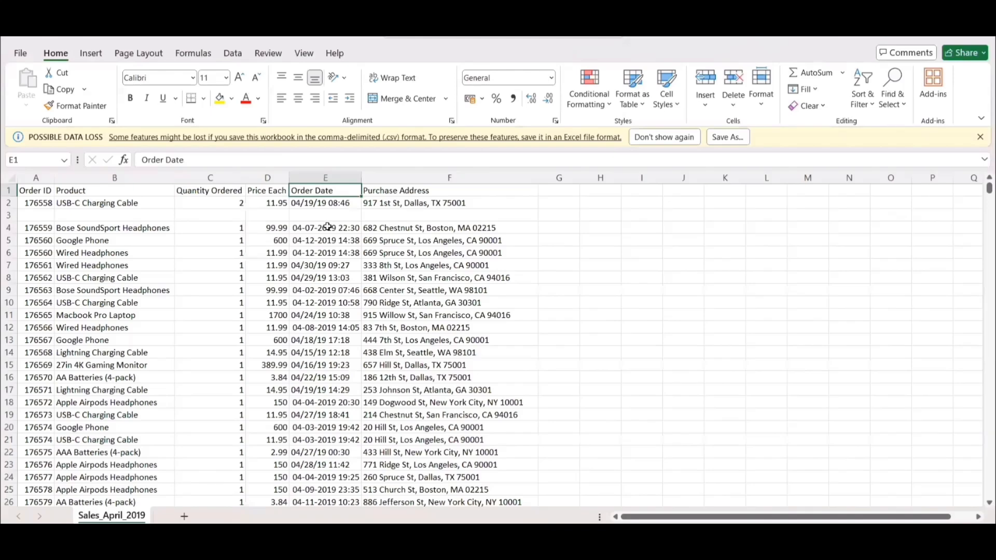
left_click_drag(41, 214, 430, 213)
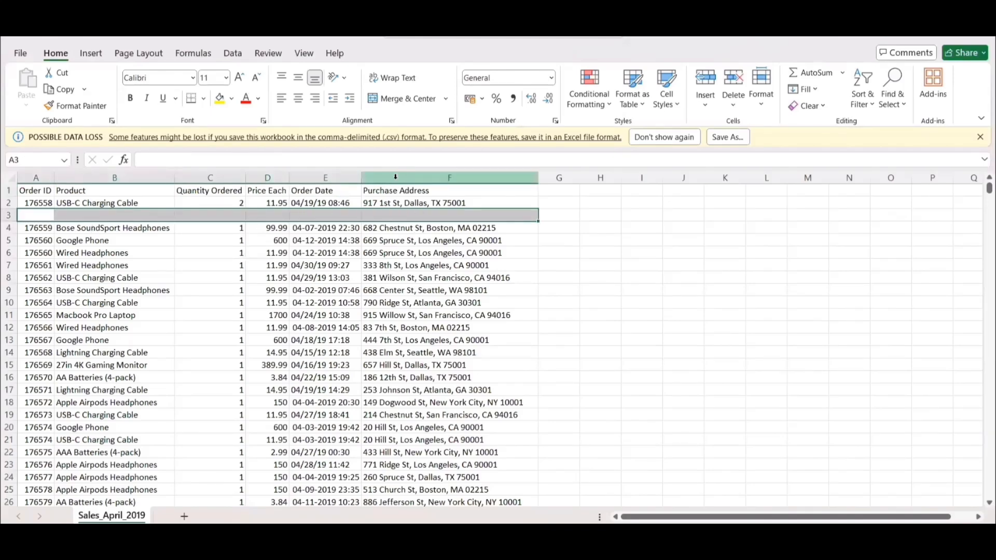
left_click(322, 180)
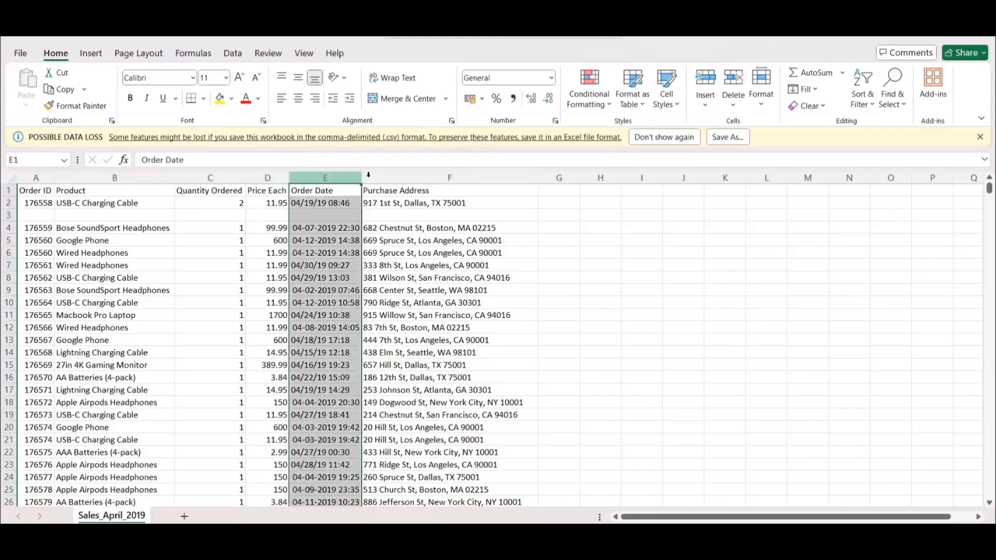
left_click(402, 177)
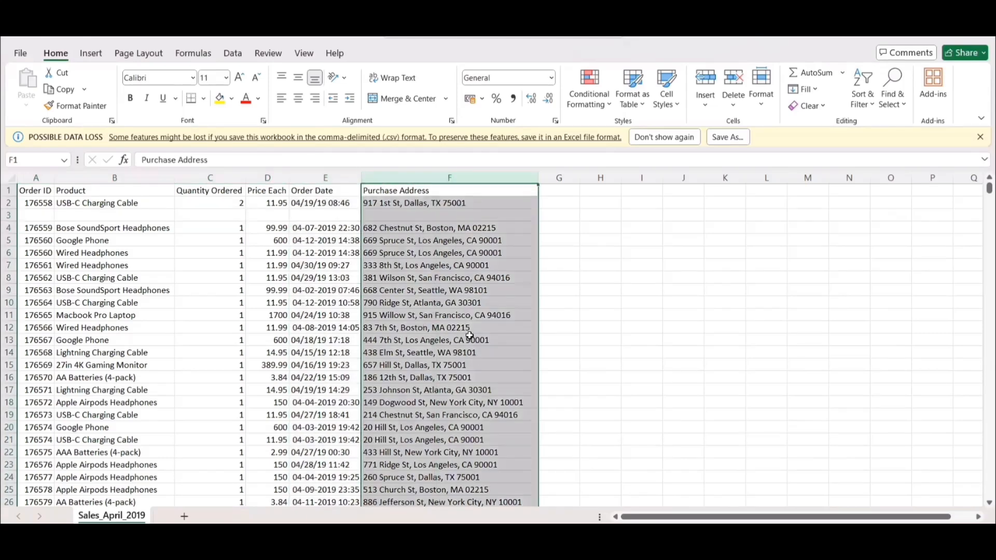
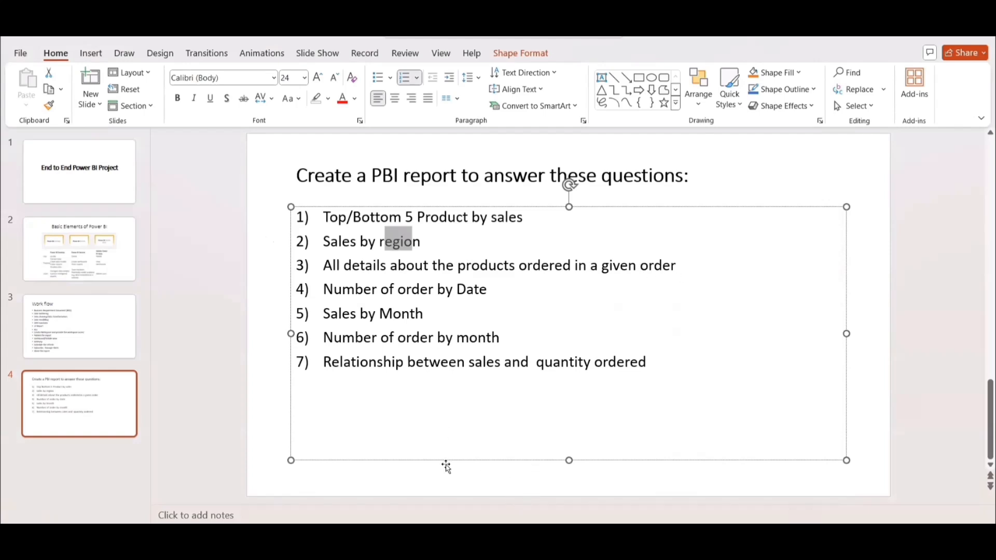
Highlight the questions Number of order by Date and Number of order by month on slide 4.
left_click(511, 488)
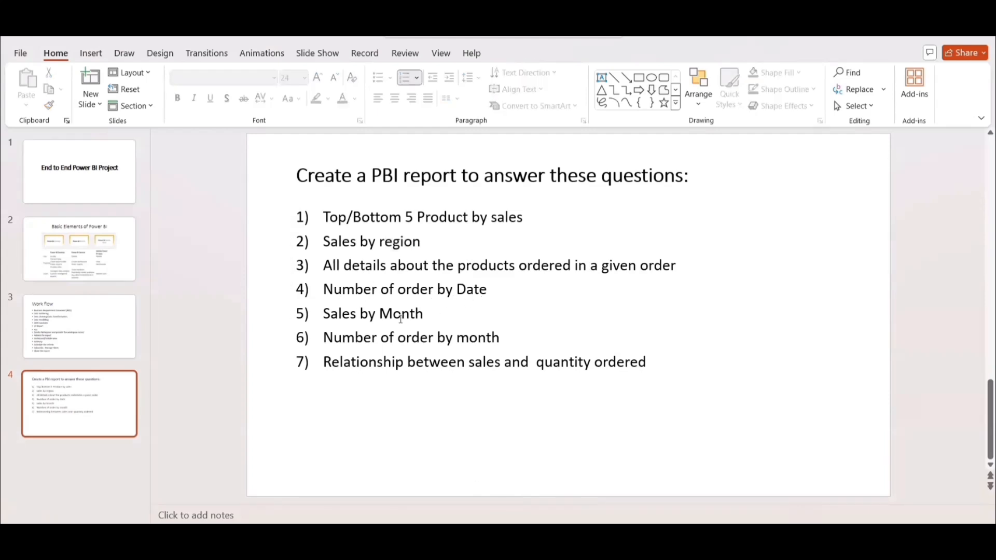
left_click_drag(324, 289, 490, 289)
left_click_drag(342, 337, 492, 340)
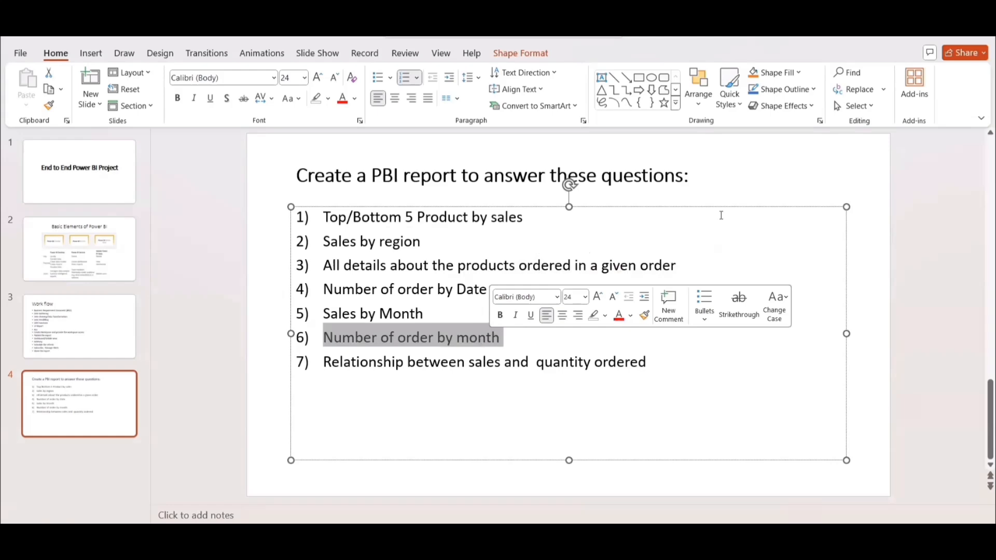
Switch to the Sales_April_2019 workbook in Excel and inspect its Order Date column.
left_click(920, 38)
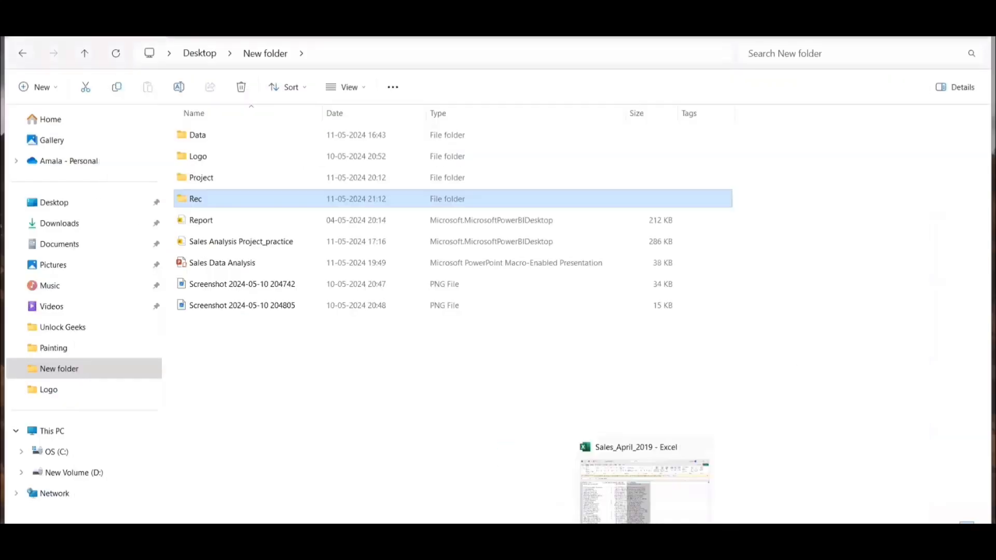
left_click(597, 463)
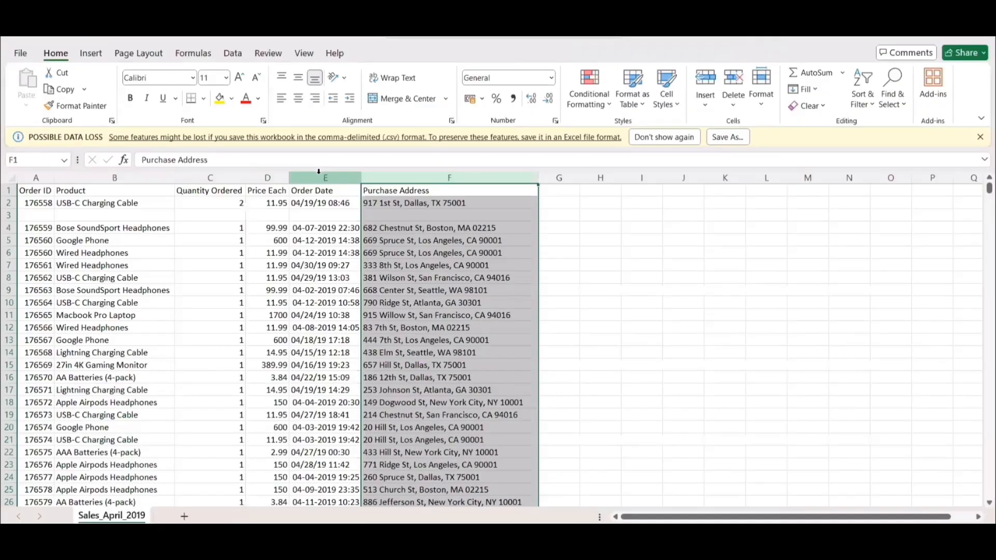
left_click(318, 172)
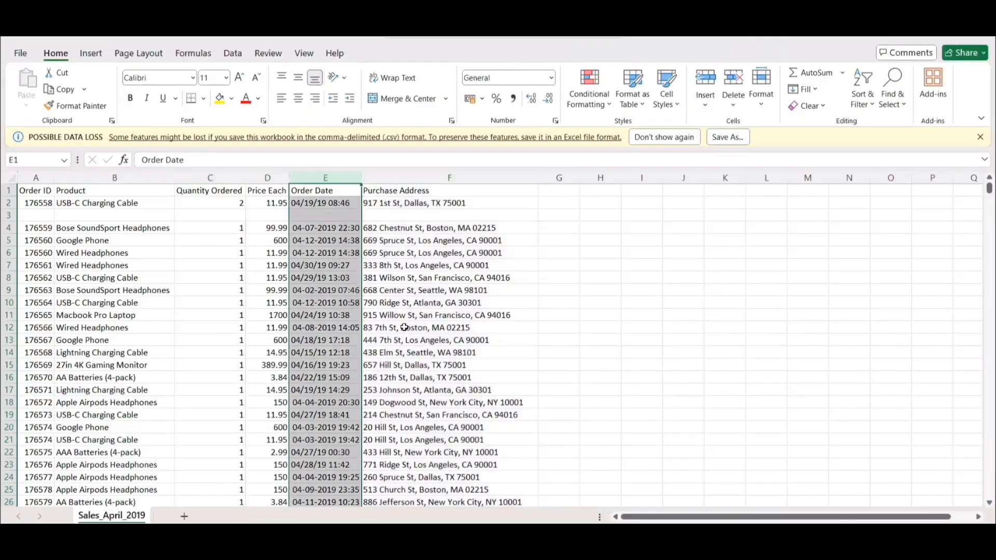
Examine the monthly sales files in the Data folder in File Explorer and the column headers of the Sales_April_2019 workbook in Excel.
left_click(531, 537)
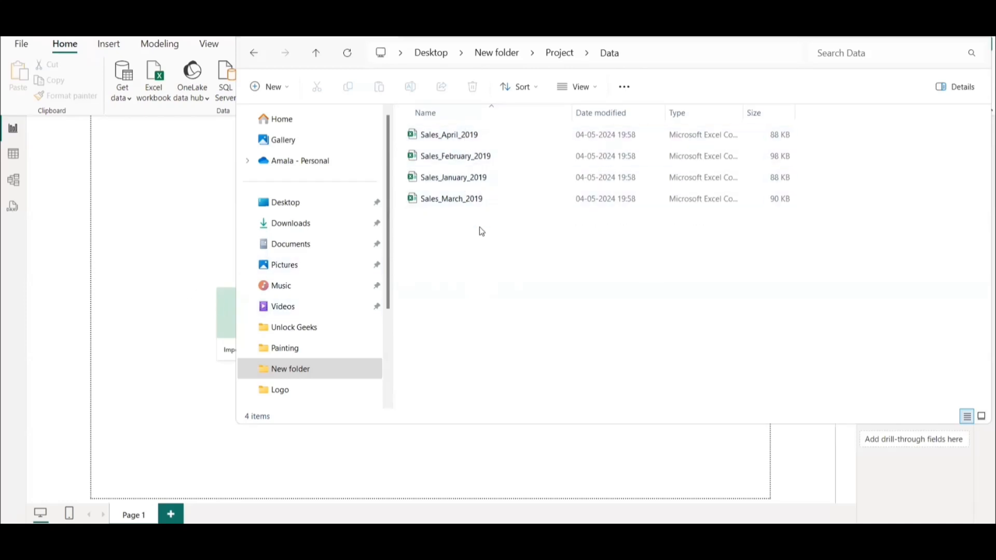
mouse_move(644, 536)
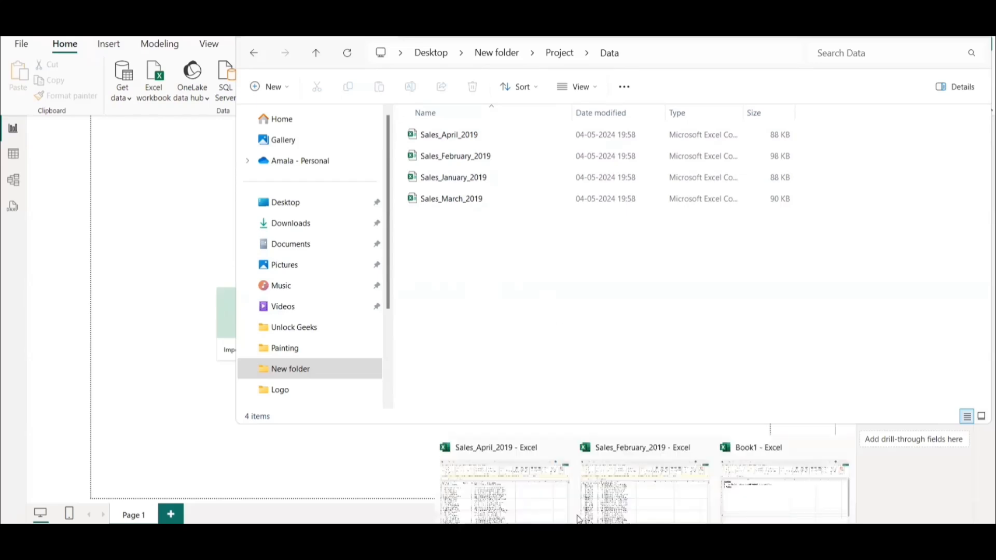
left_click(527, 490)
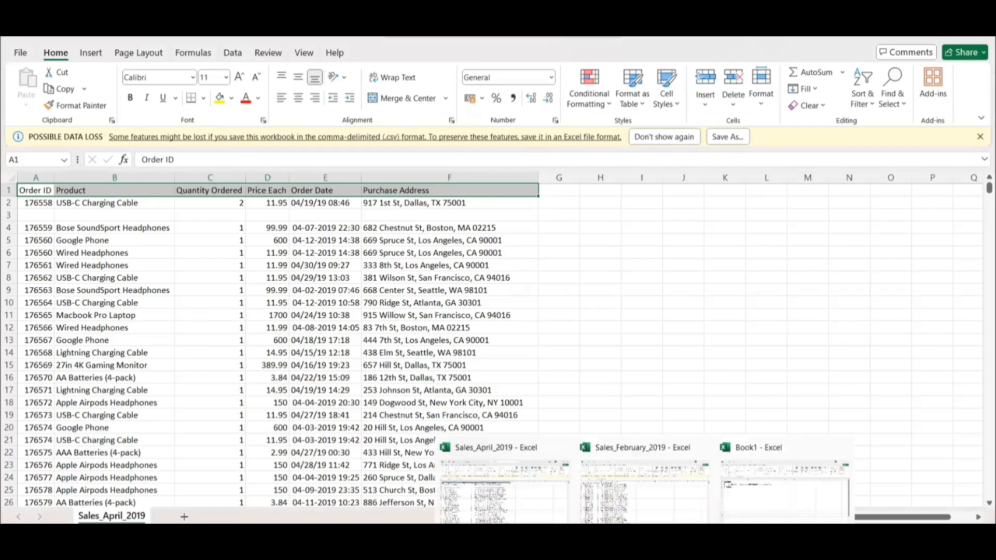
mouse_move(502, 537)
left_click(415, 490)
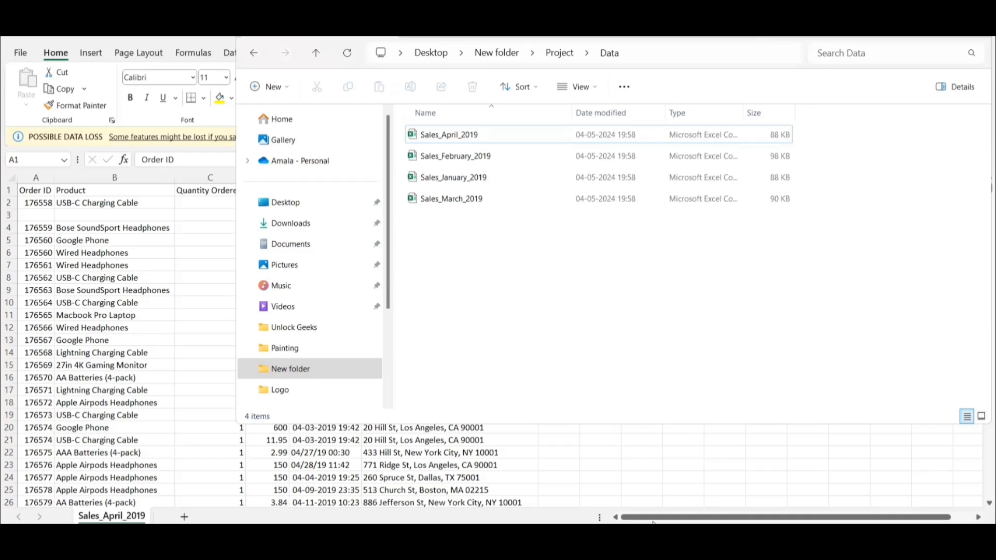
Switch to the Book1 workbook in Excel and examine its two Get data methods, separate CSV import with appending and Folders.
mouse_move(644, 541)
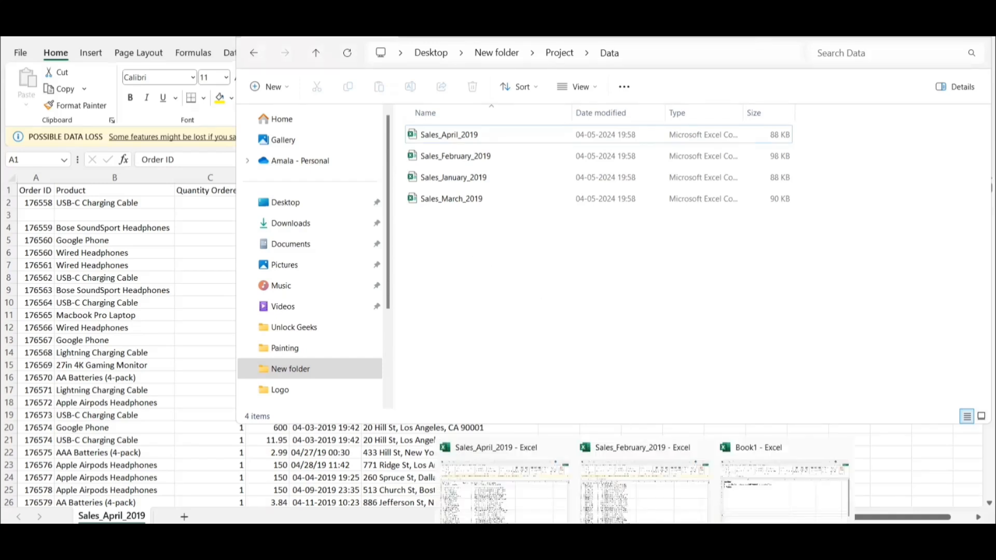
left_click(772, 488)
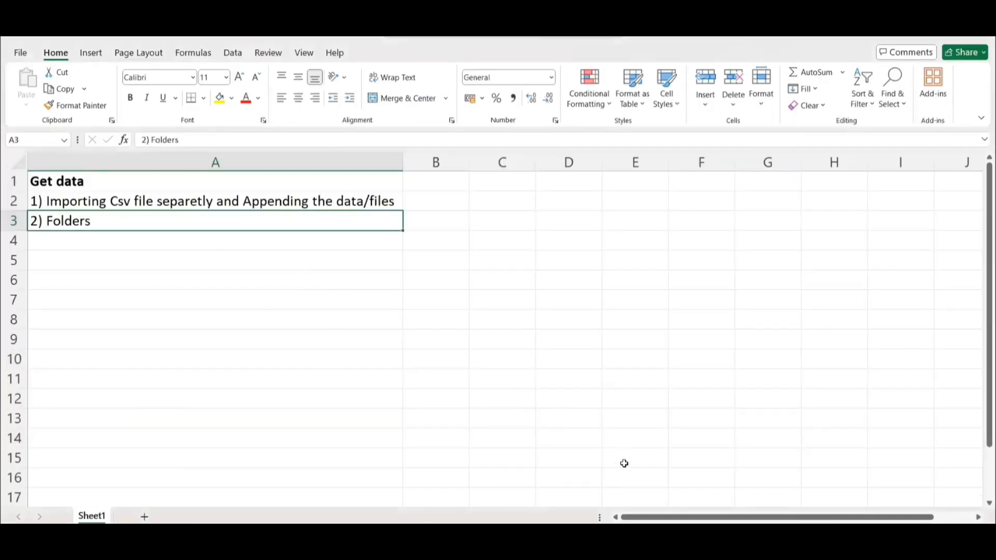
left_click(108, 202)
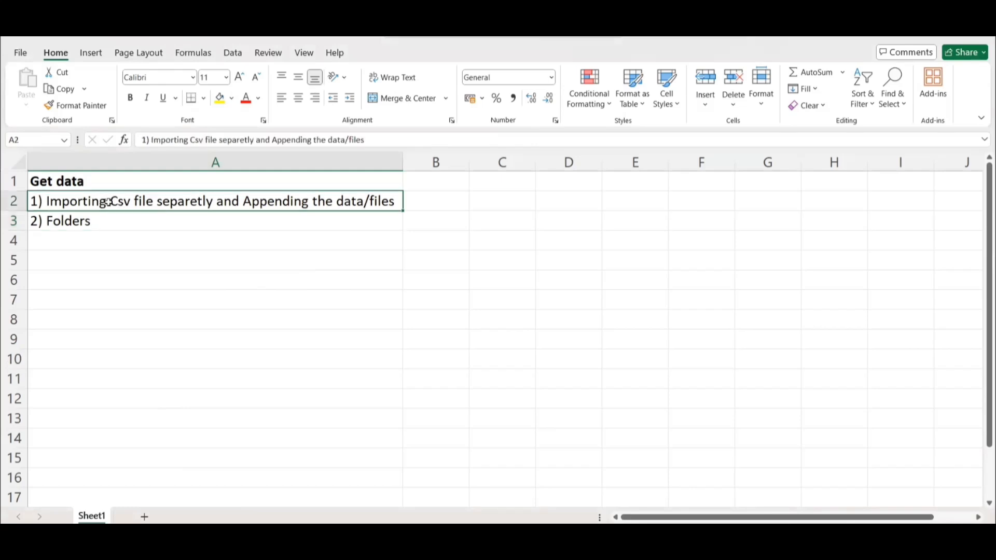
mouse_move(674, 545)
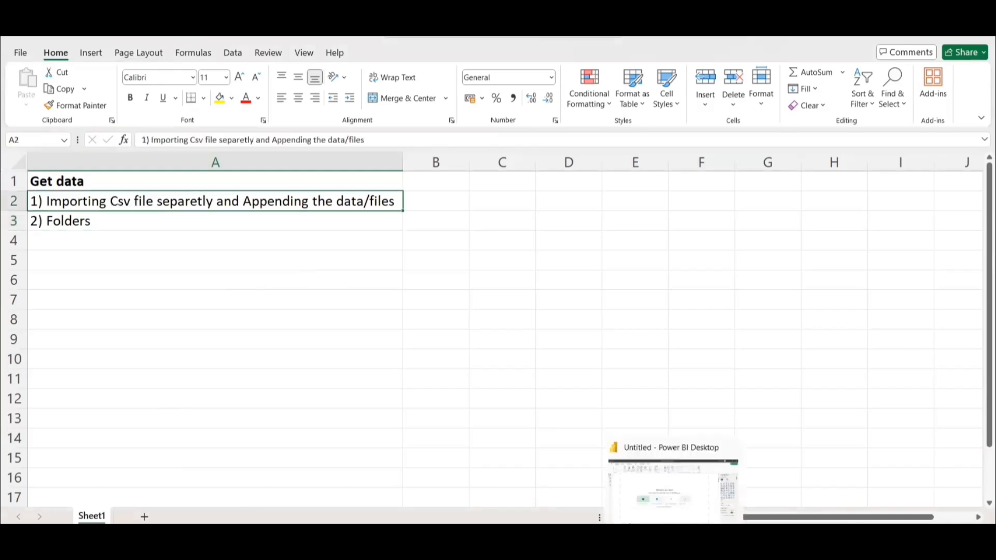
left_click(83, 220)
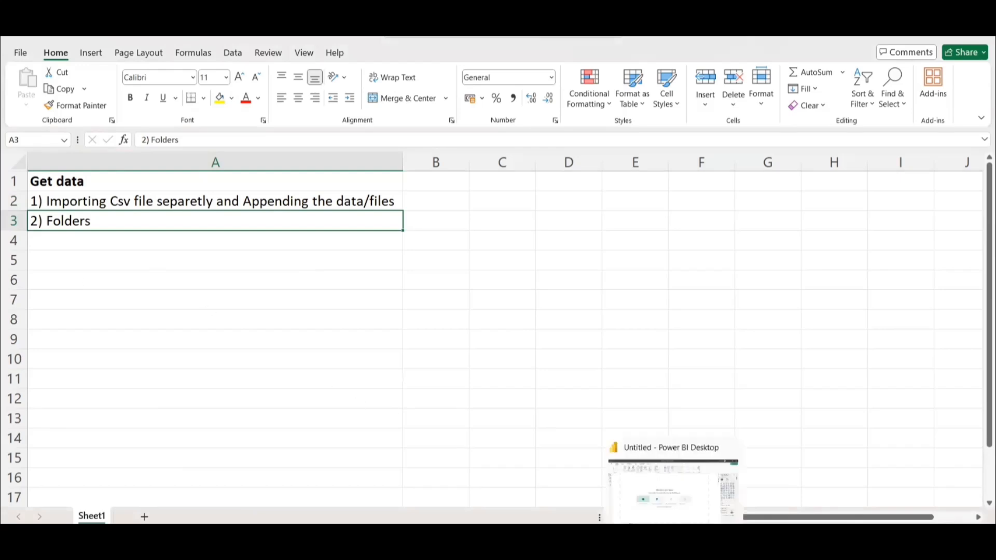
Switch to Power BI Desktop and bring Sales_April_2019.csv into Power Query through the Text/CSV source, choosing to transform the data.
left_click(670, 489)
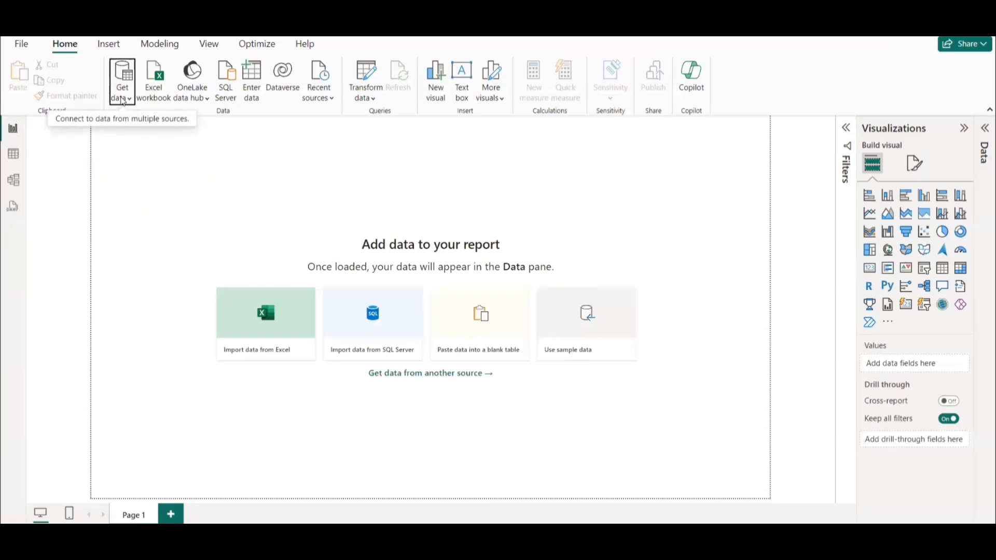
left_click(123, 100)
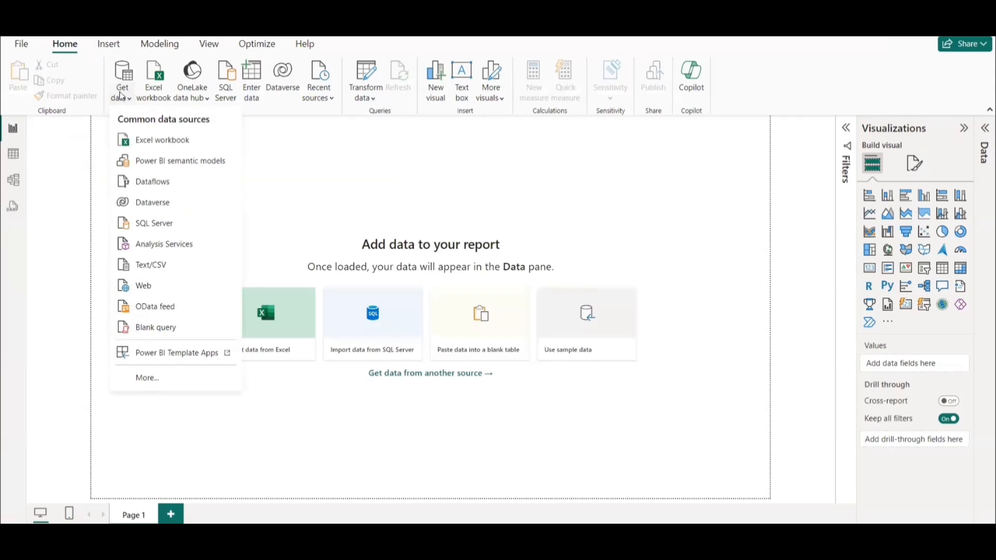
left_click(152, 266)
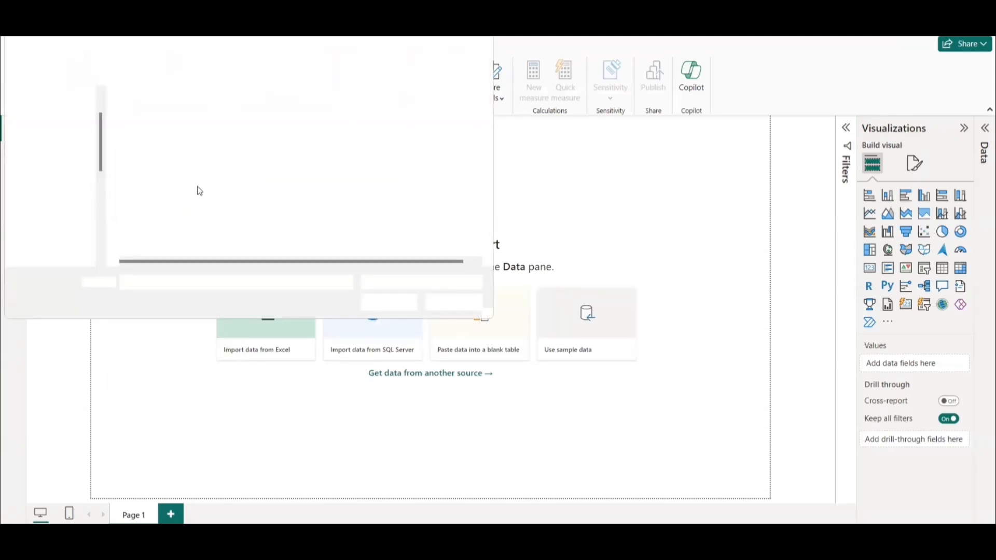
left_click(184, 120)
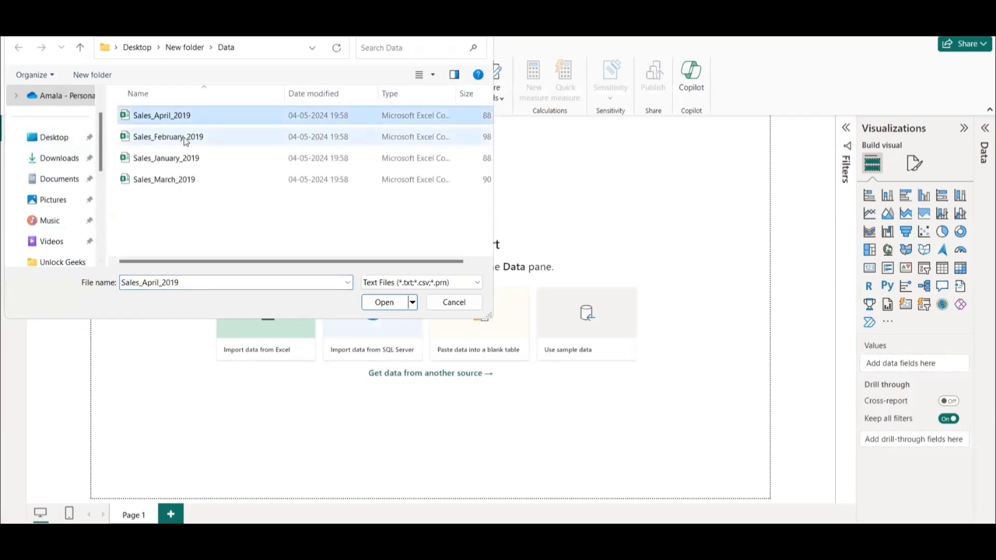
left_click(386, 306)
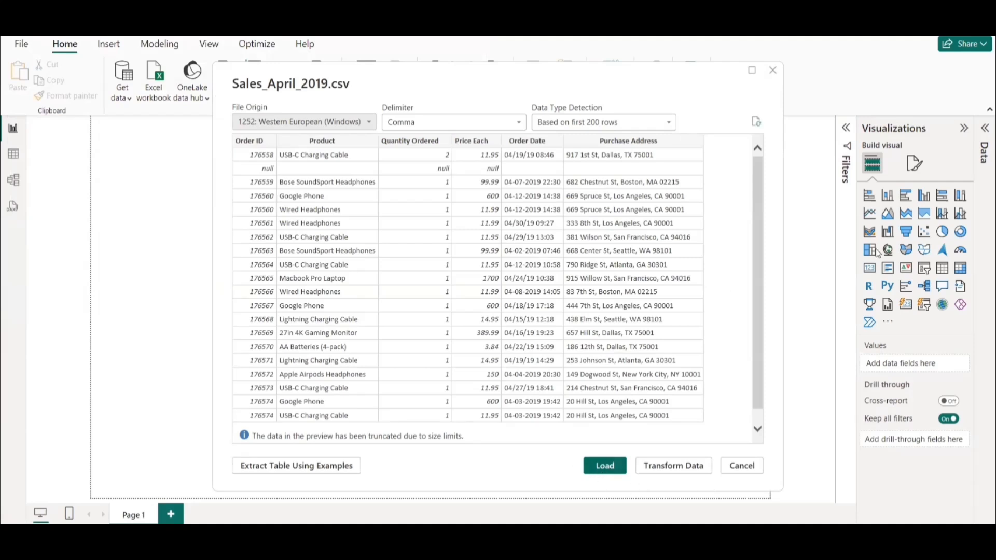
left_click(680, 467)
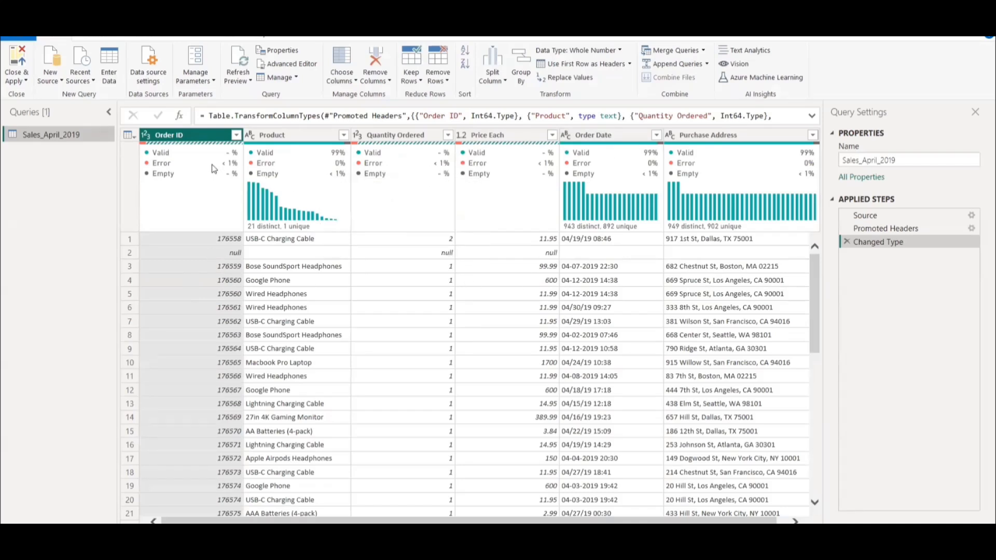
Inspect the Power Query data preview options and the error details in the Order ID column's quality summary.
mouse_move(210, 167)
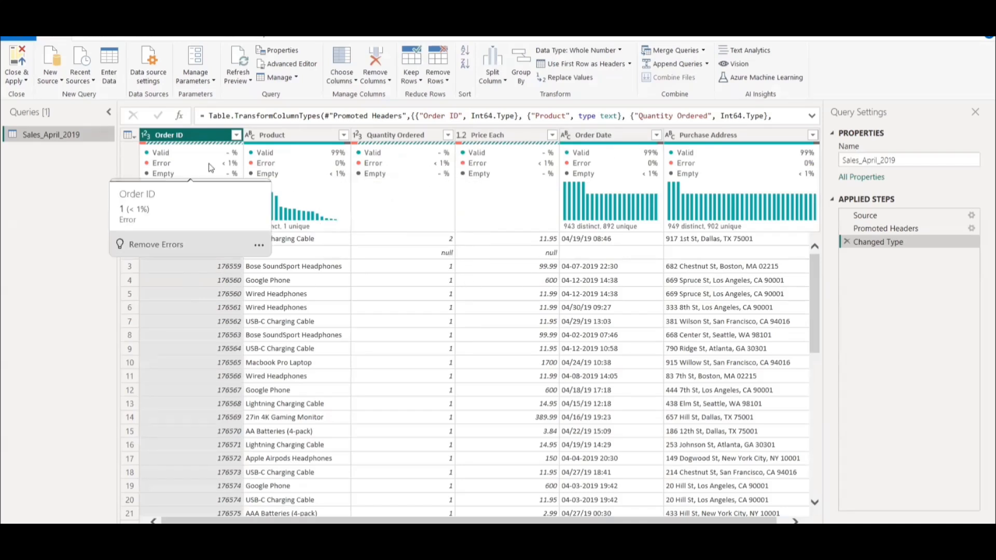
left_click(189, 36)
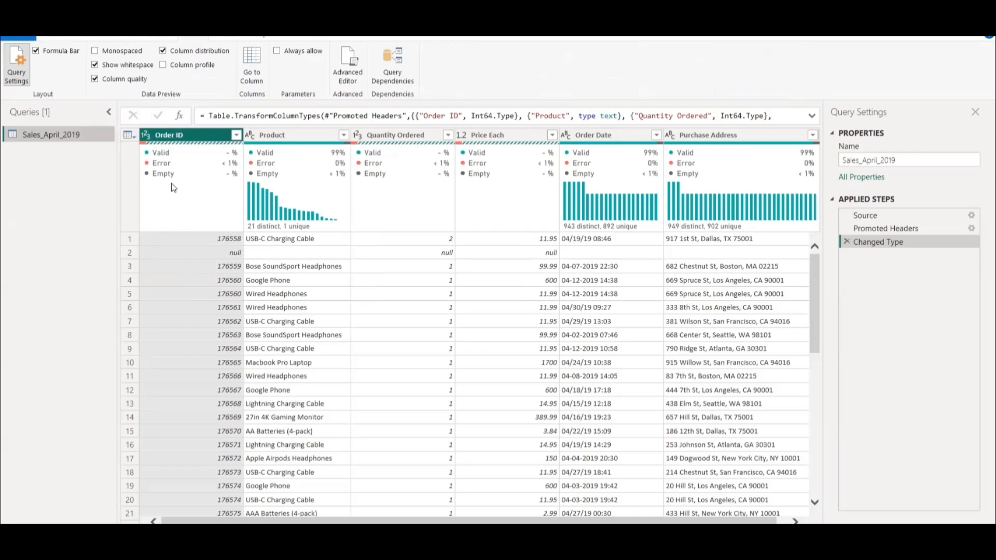
mouse_move(230, 165)
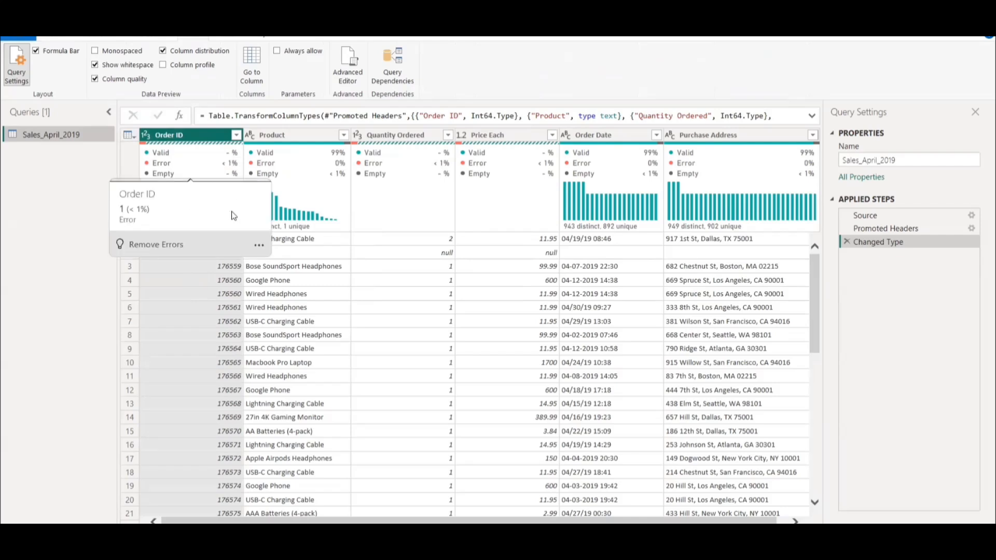
mouse_move(266, 205)
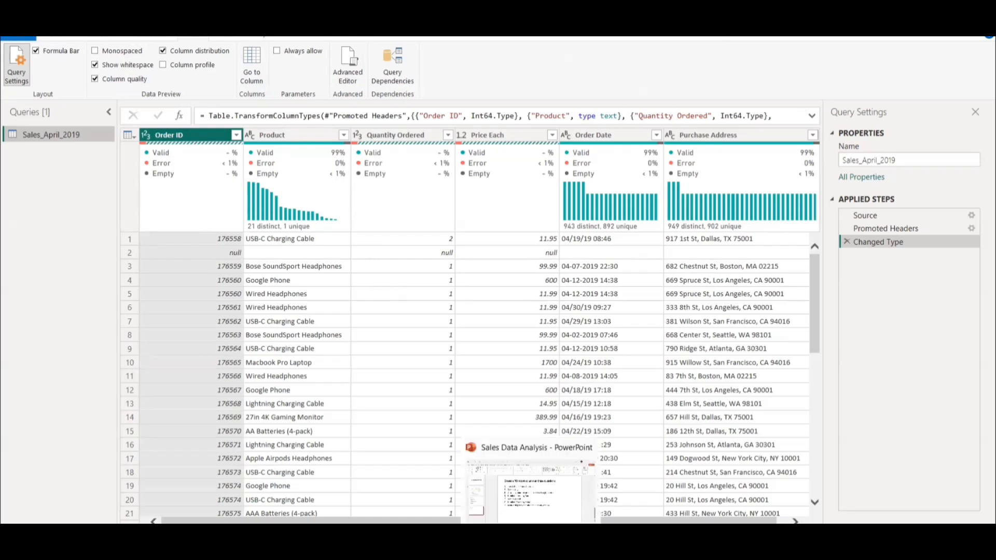
mouse_move(535, 494)
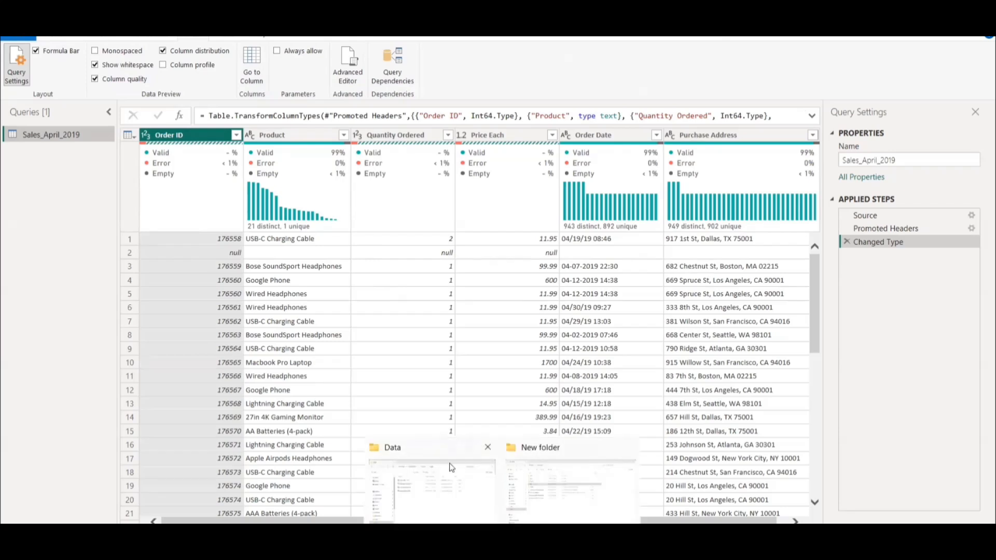
Close the Power Query Editor without applying the pending changes.
left_click(86, 37)
left_click(21, 82)
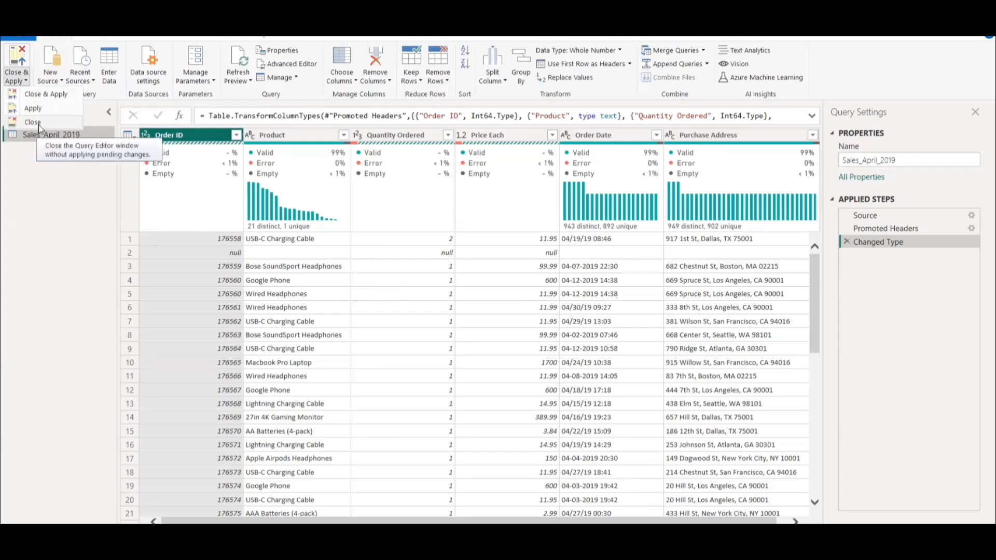
left_click(37, 124)
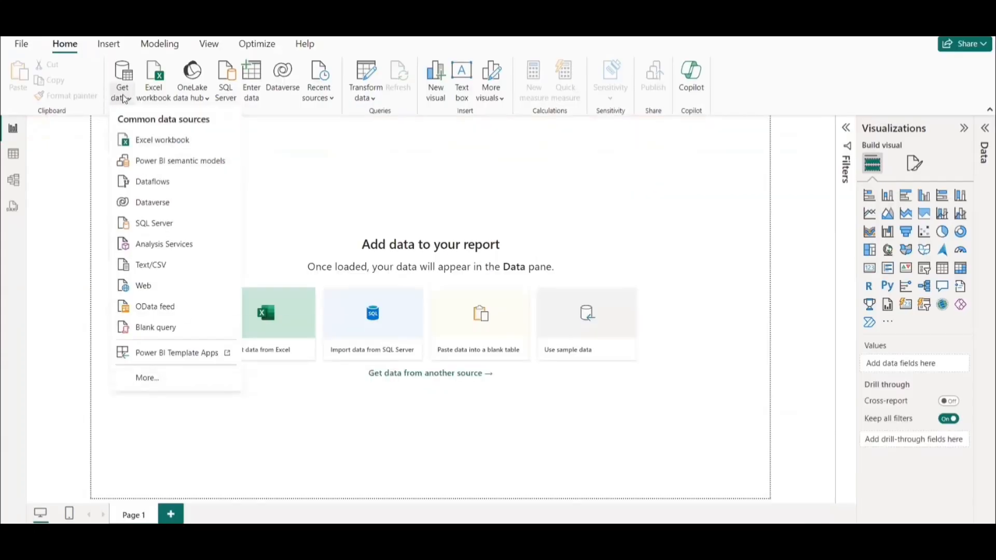
Start a Folder data connection from the full list of Get Data sources.
left_click(148, 378)
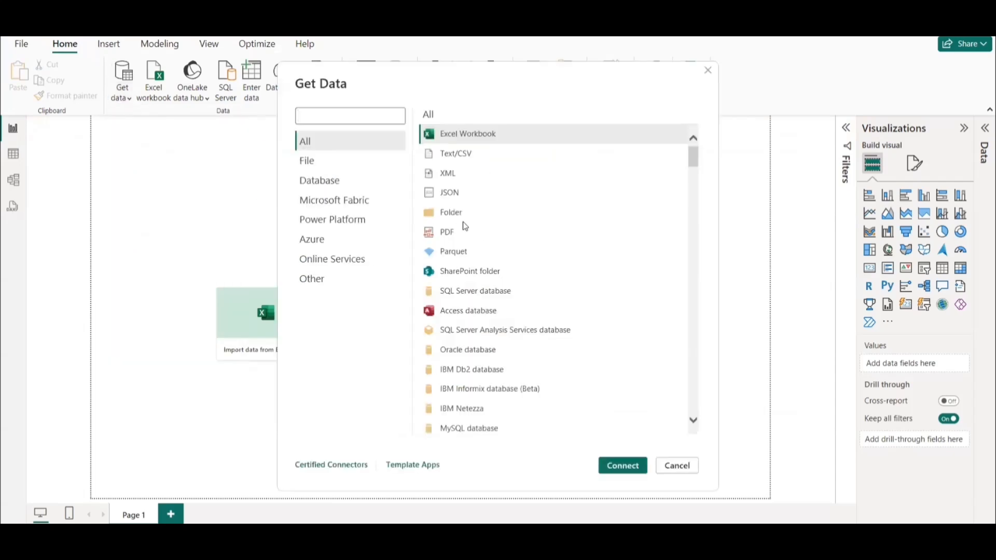
left_click(449, 217)
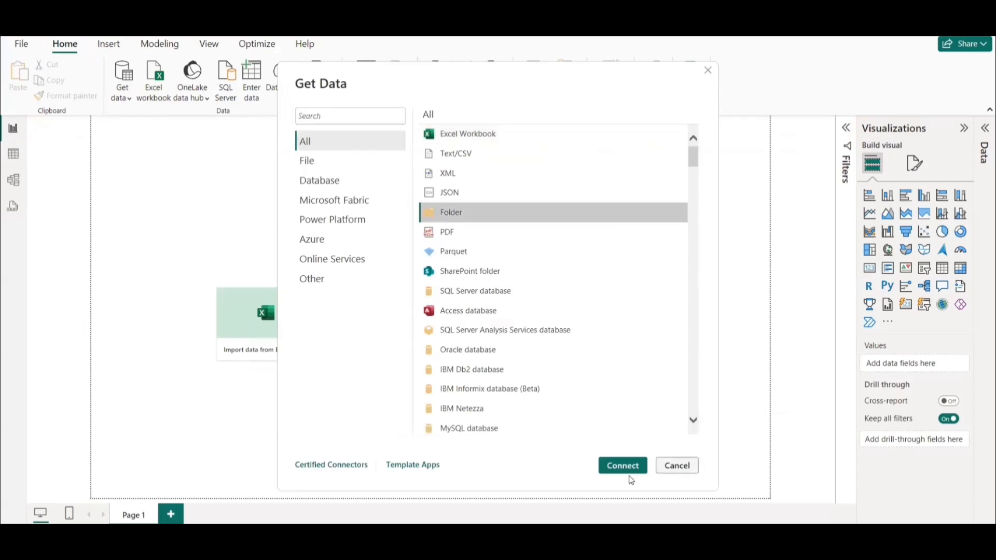
left_click(625, 466)
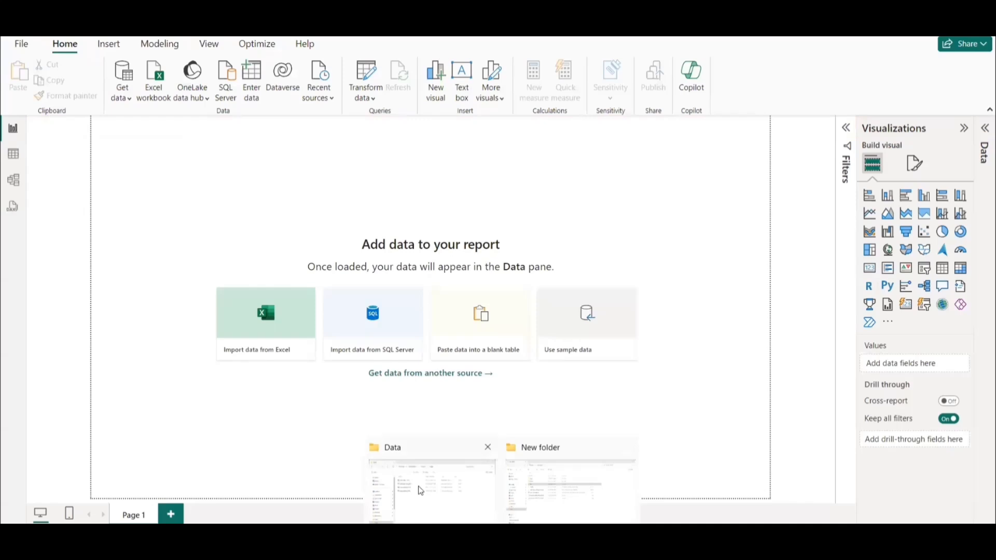
Check the csv files in the Data folder in File Explorer and highlight the separate CSV import method in the Book1 workbook.
left_click(419, 490)
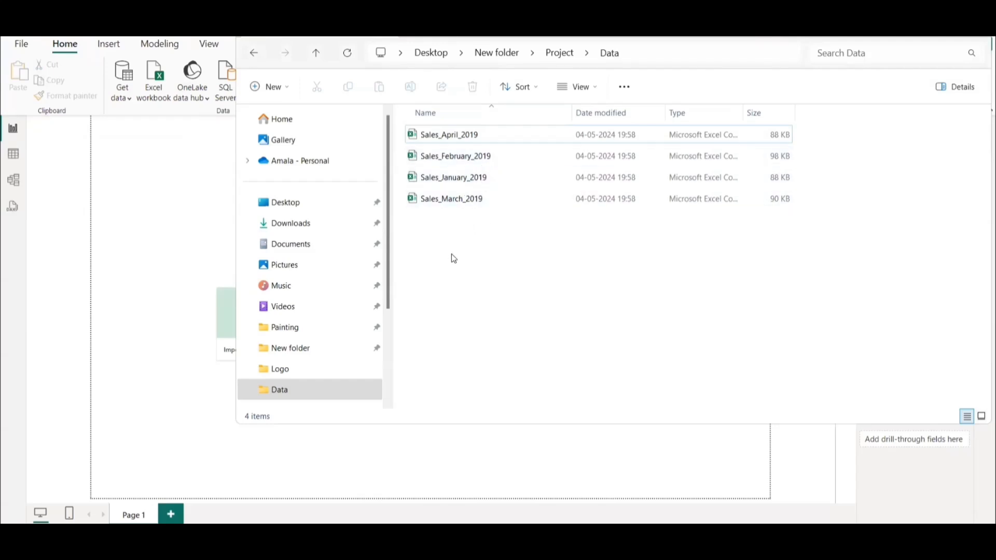
mouse_move(617, 537)
left_click(765, 495)
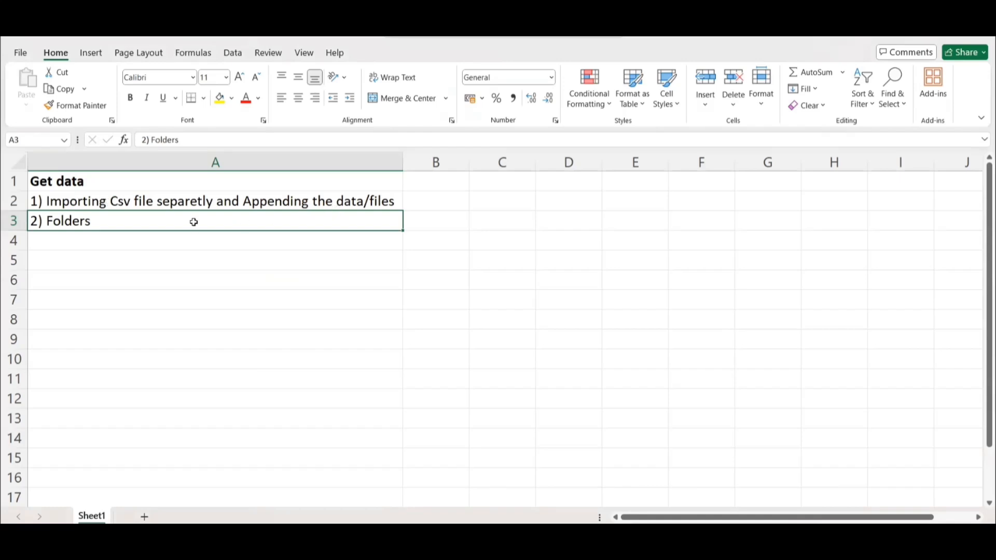
left_click(125, 200)
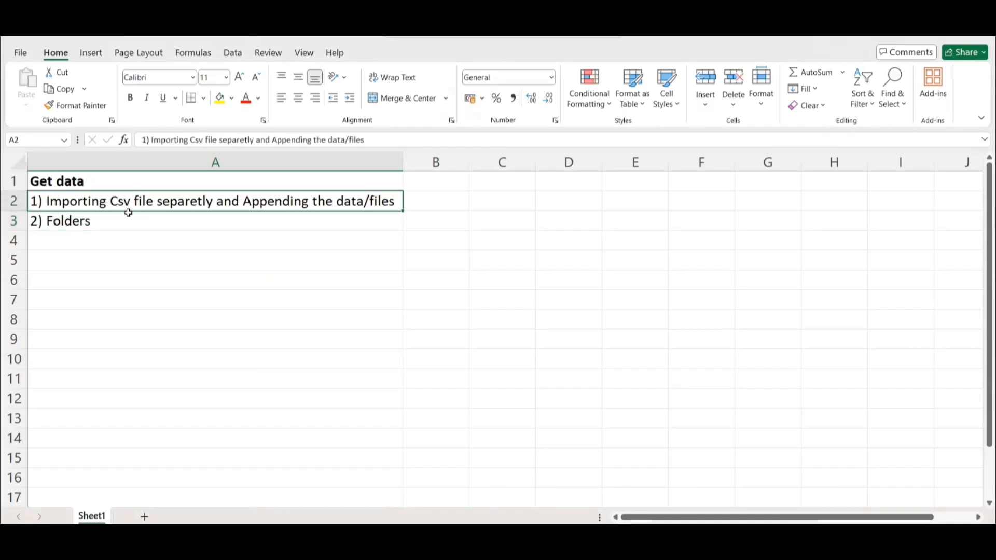
Recheck the Data folder's files and the Book1 notes, and return to the Folder connection dialog in Power BI Desktop.
mouse_move(502, 534)
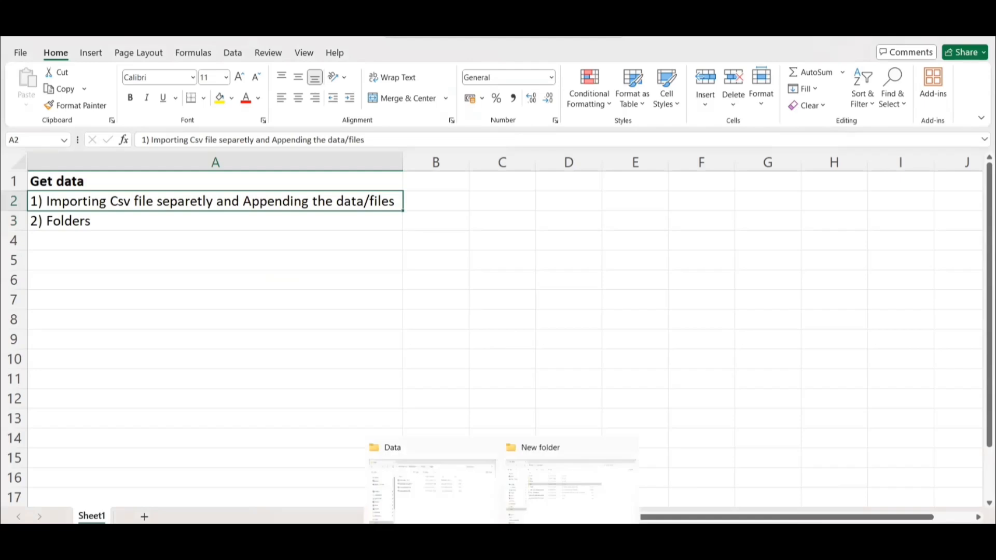
left_click(457, 447)
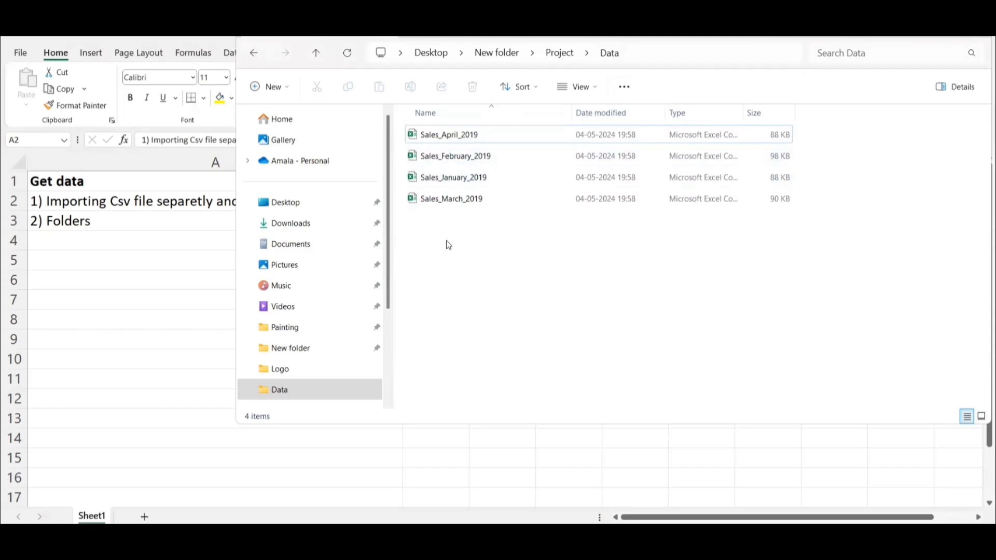
mouse_move(508, 488)
left_click(586, 540)
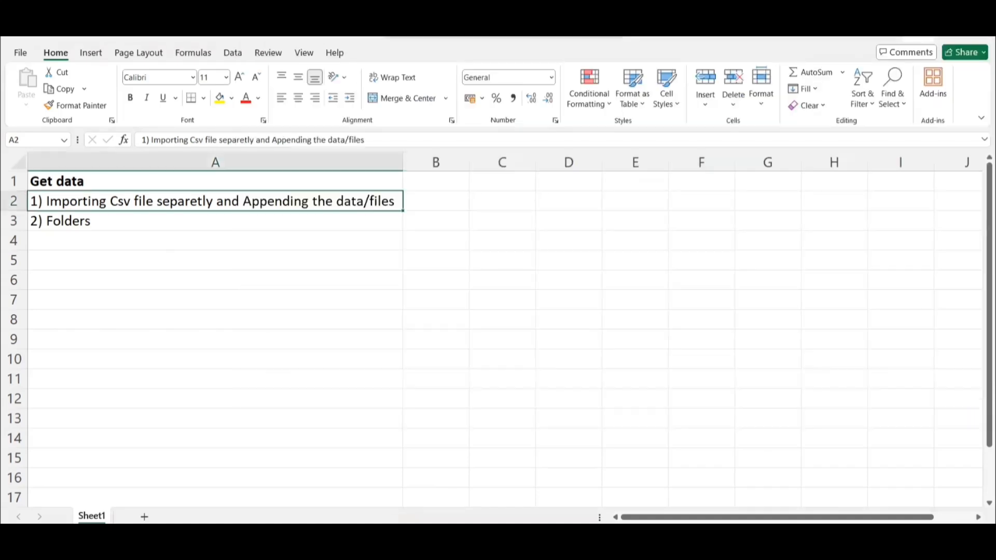
left_click(674, 541)
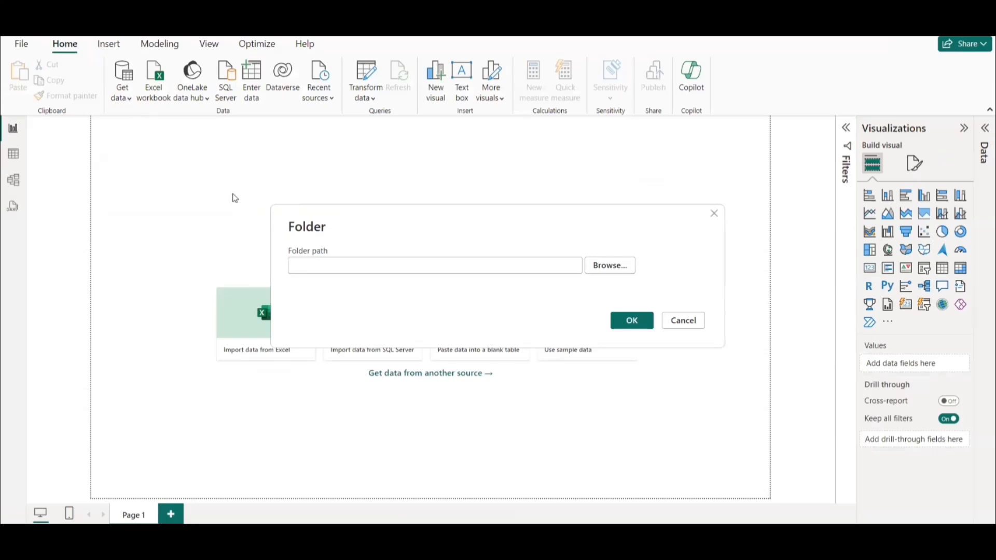
Set the folder source to the Data folder inside New folder on the desktop and connect to its files.
left_click(607, 267)
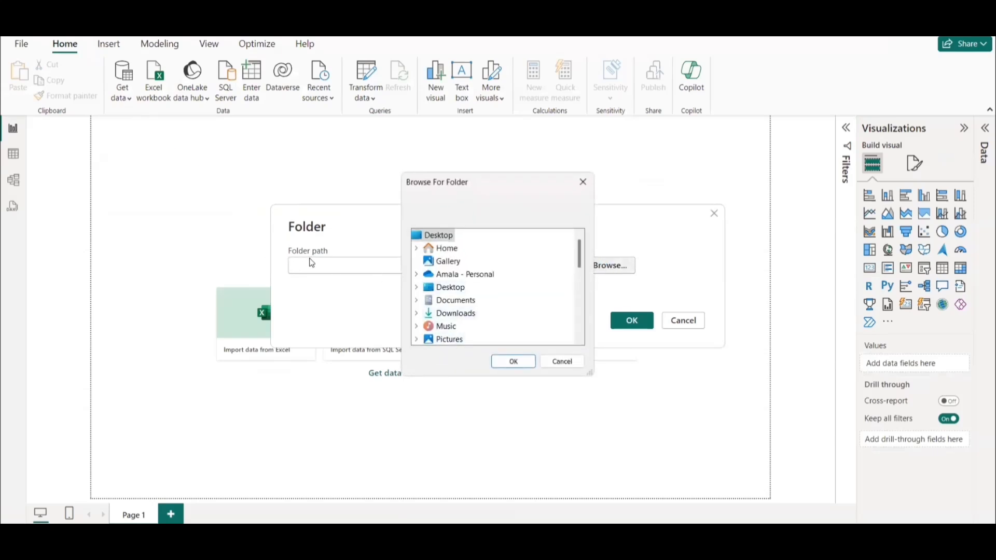
scroll(469, 306, "down", 2)
scroll(467, 327, "down", 1)
scroll(493, 323, "down", 1)
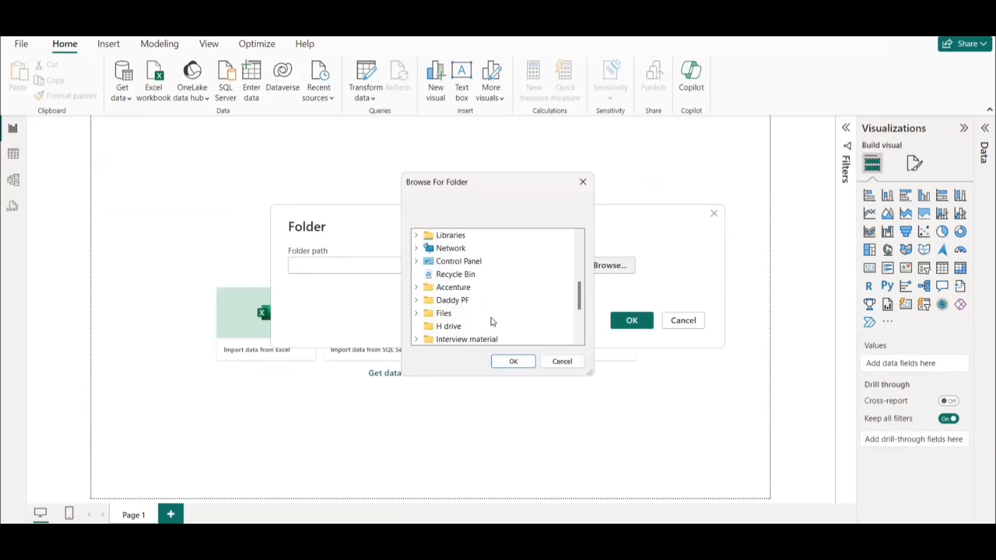
scroll(494, 329, "down", 2)
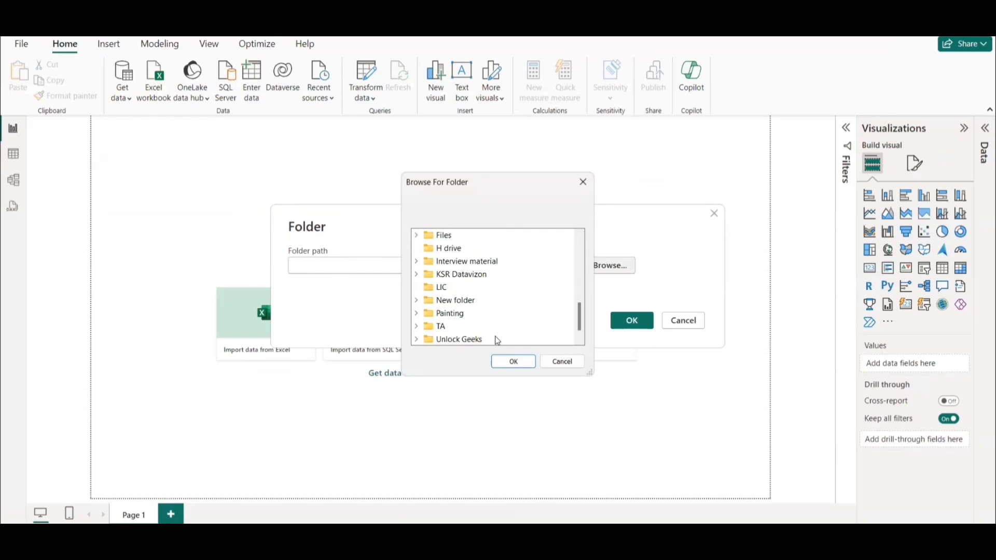
double_click(449, 301)
left_click(451, 288)
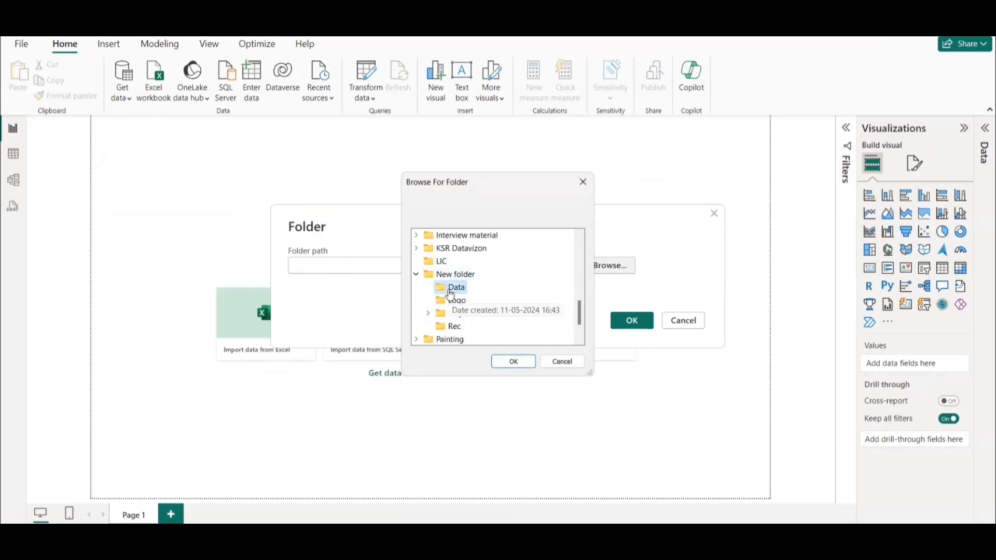
left_click(513, 362)
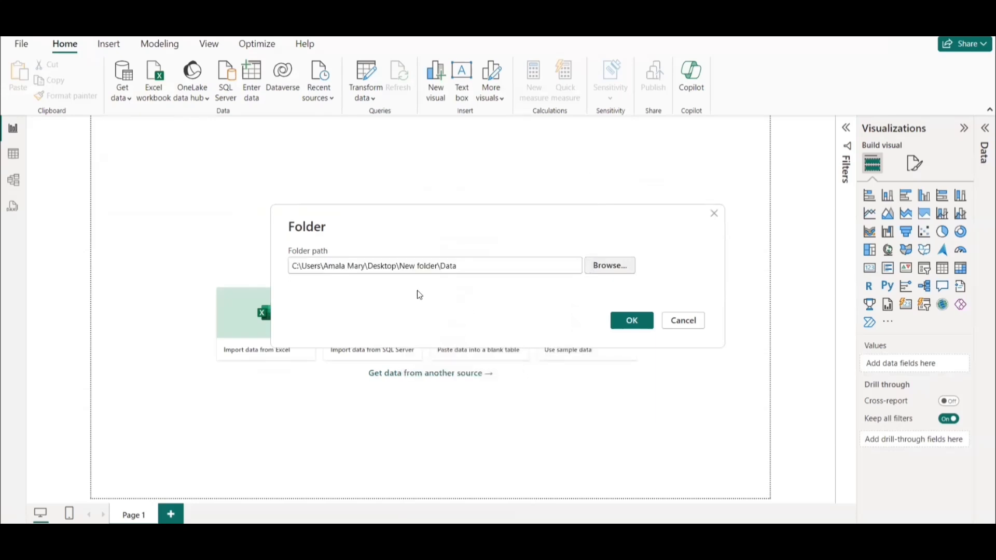
left_click(630, 322)
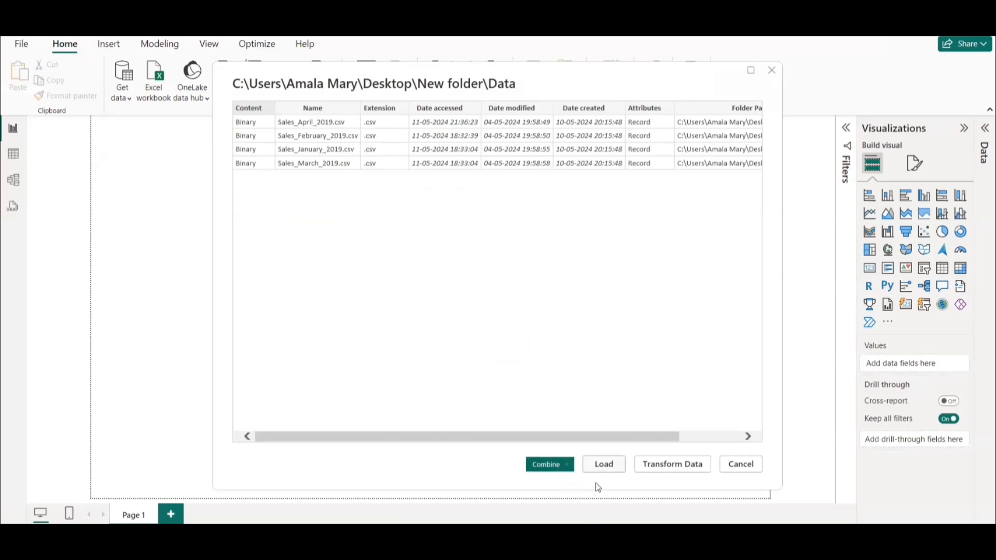
Combine and transform the folder's sales csv files with the first file as the sample, and bring up the Power Query Editor.
left_click(571, 470)
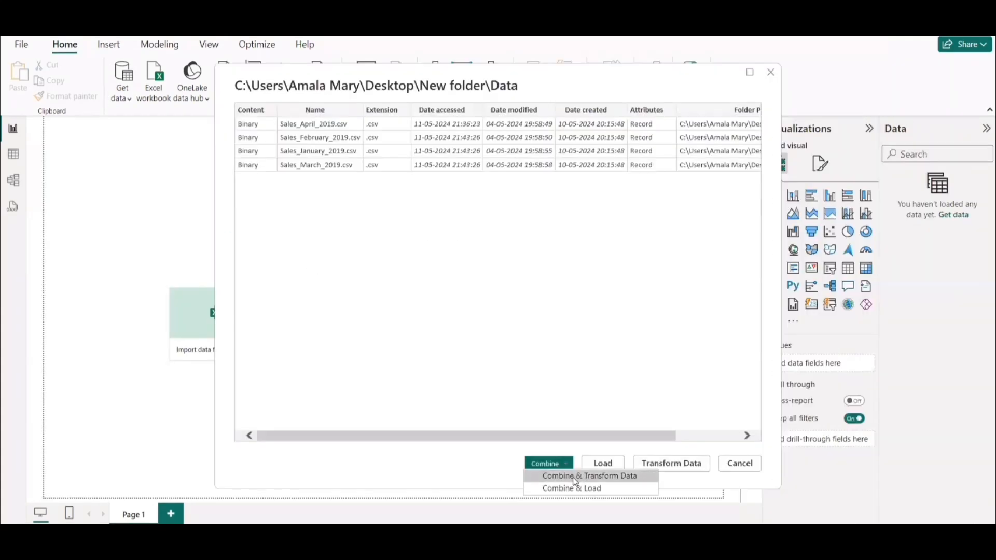
left_click(573, 477)
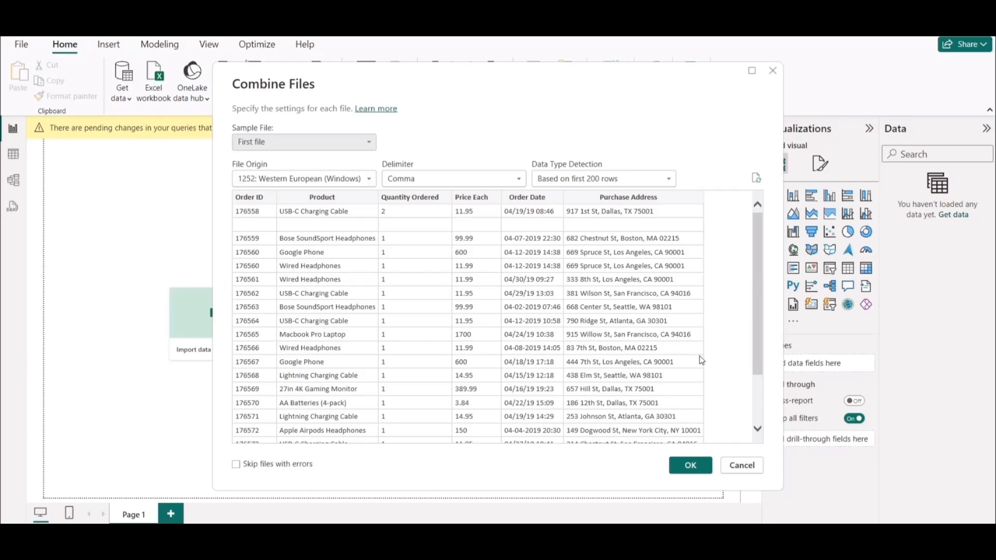
left_click(682, 467)
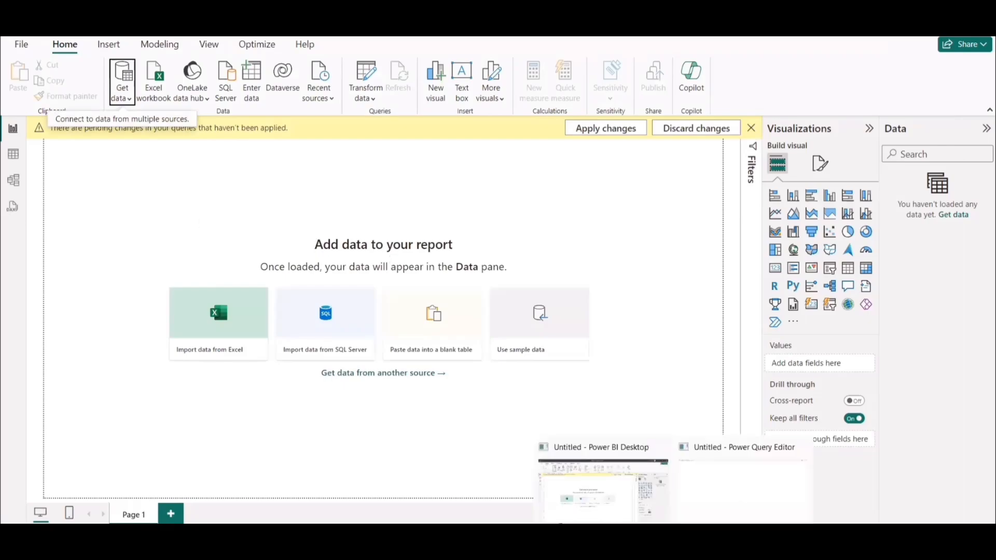
left_click(726, 472)
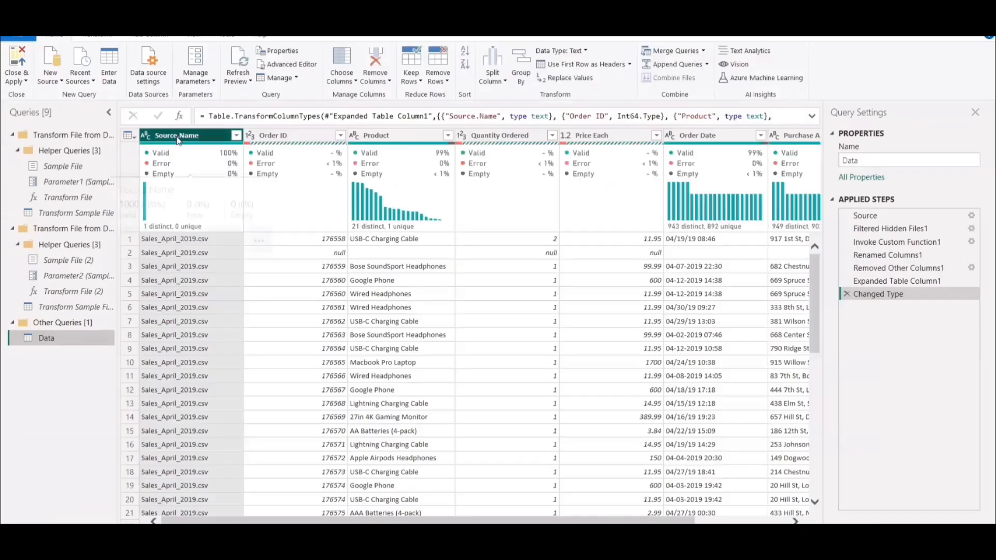
Check the complete list of file names in the Source.Name column's filter and leave it unfiltered.
left_click(236, 136)
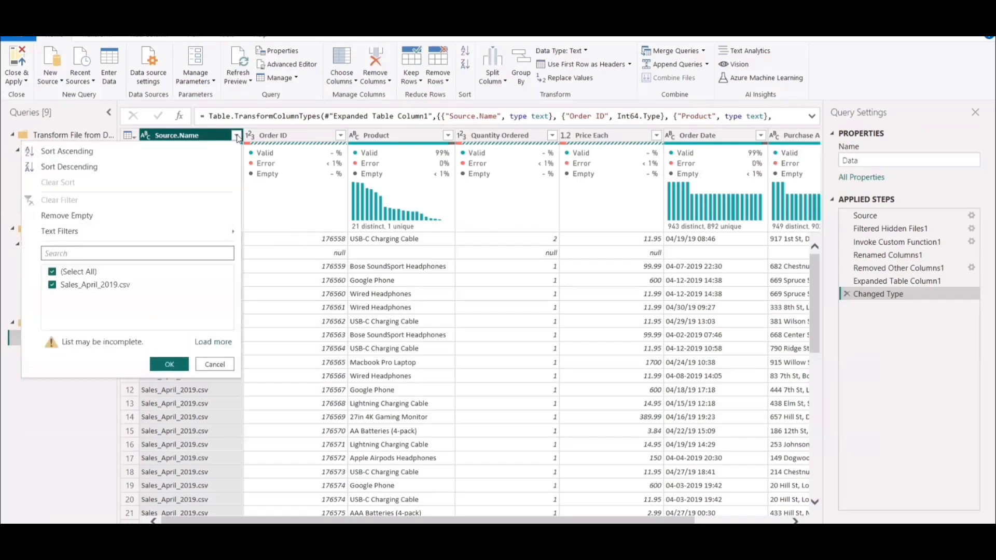
left_click(213, 342)
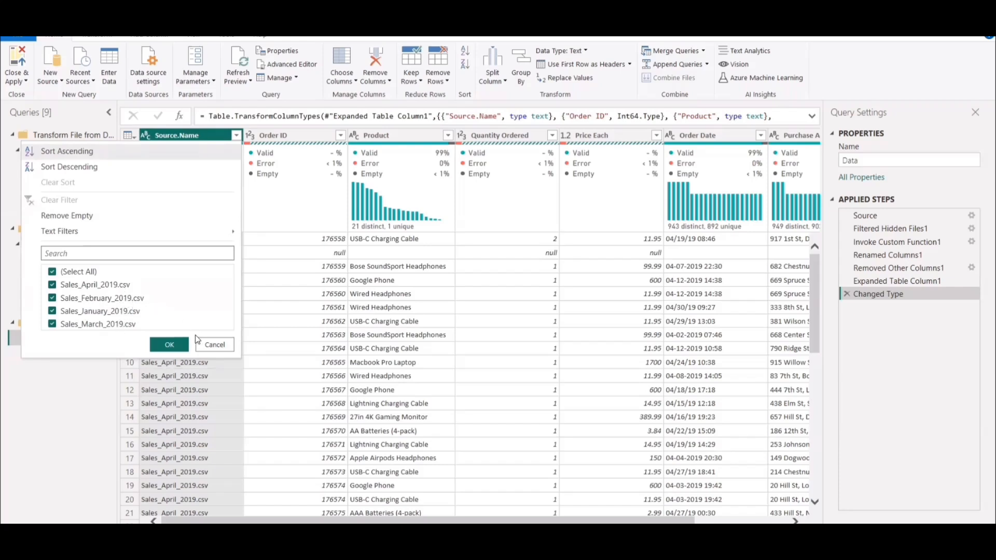
left_click(221, 344)
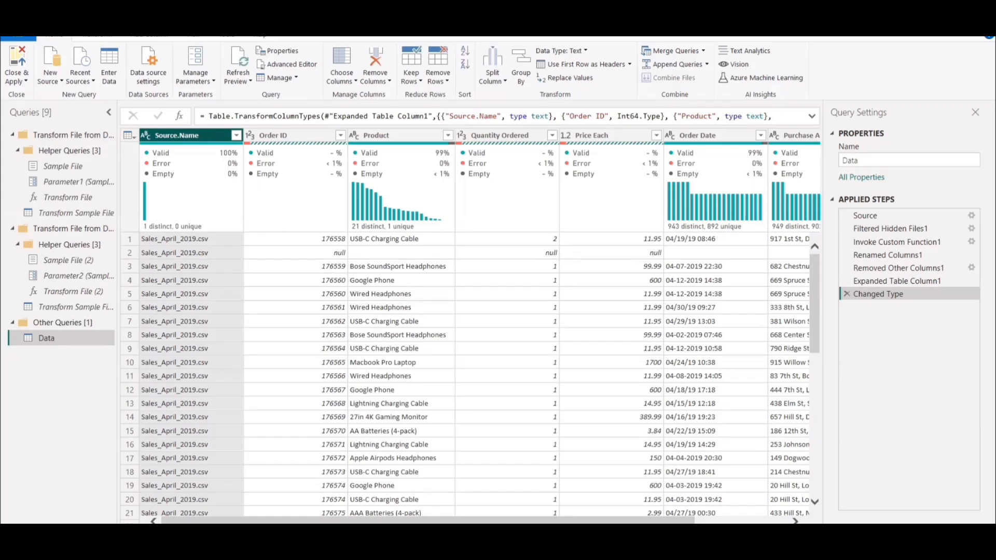
Bring up the data preview options and examine the column quality statistics of Source.Name, Order ID and Quantity Ordered.
left_click(194, 36)
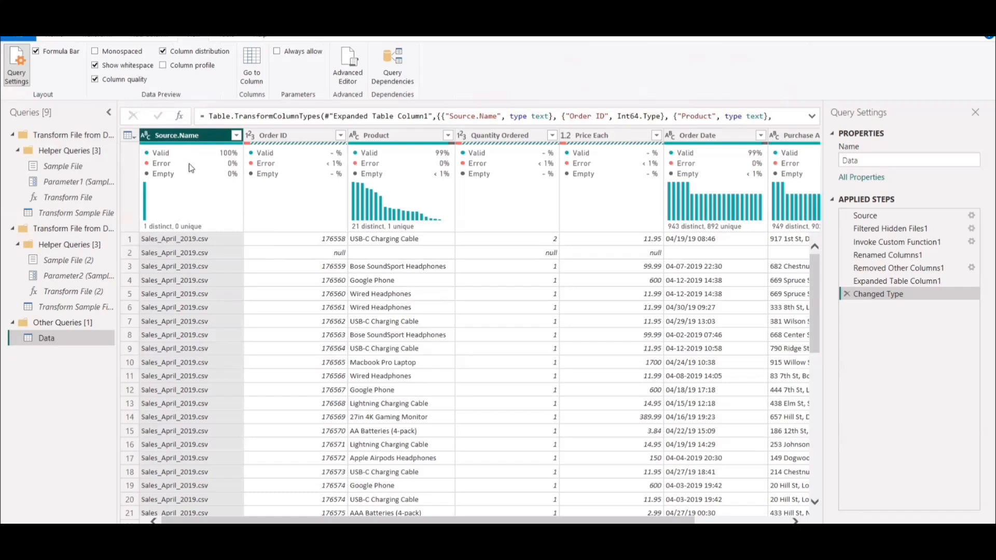
mouse_move(186, 186)
mouse_move(182, 155)
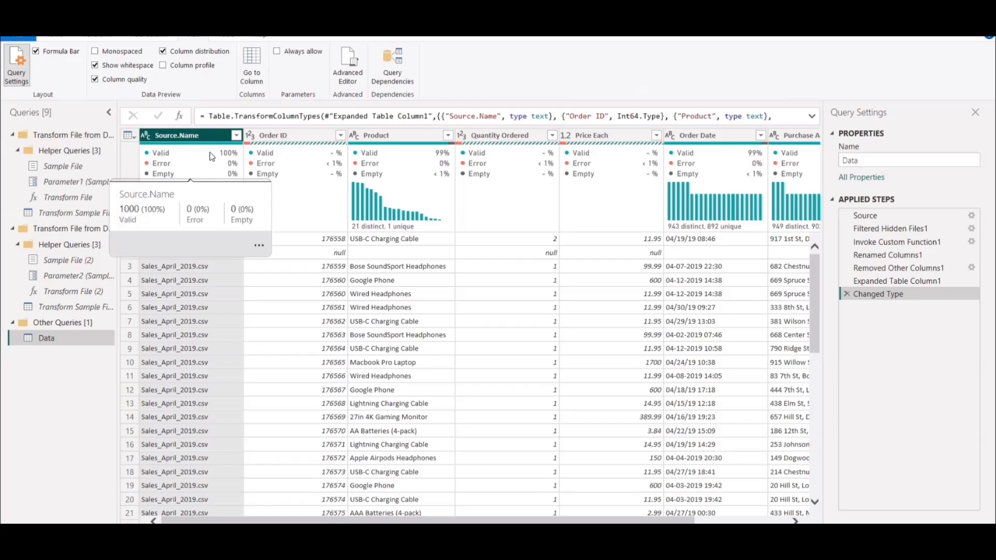
mouse_move(266, 164)
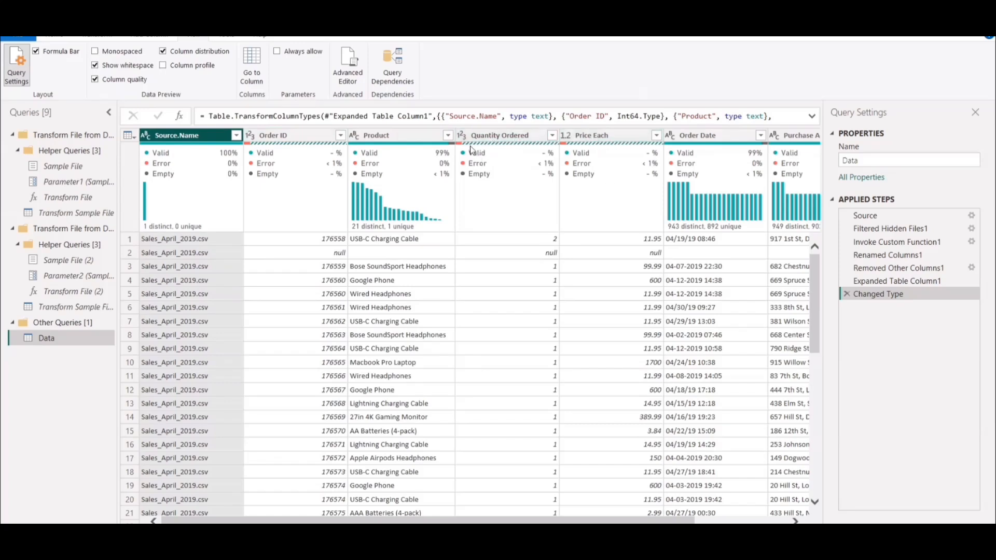
mouse_move(469, 157)
Filter the Order ID column to only the null values.
left_click(341, 135)
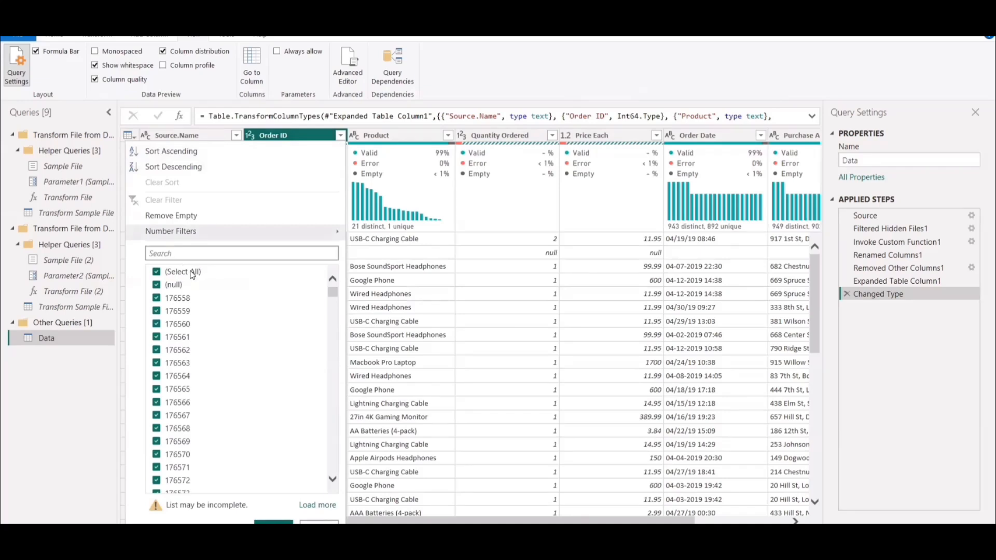
left_click(191, 272)
left_click(164, 287)
left_click(274, 520)
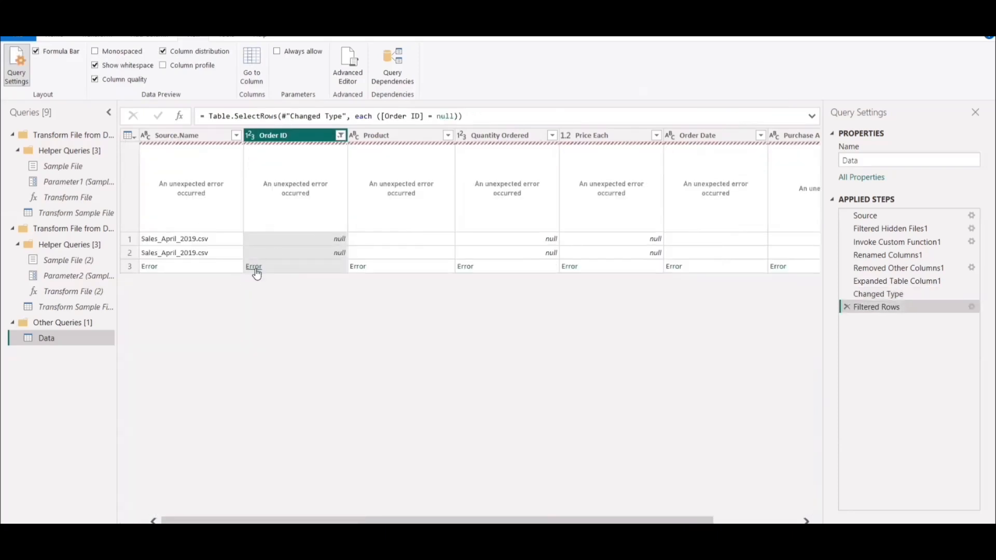
Inspect the details of the Order ID error cell, and discard both that drill-down step and the null filter.
left_click(253, 267)
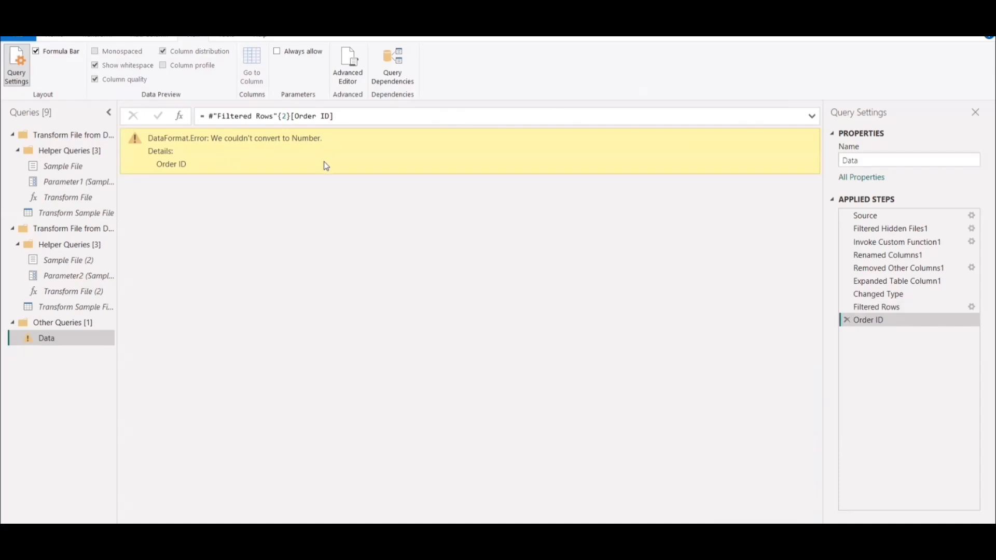
left_click(846, 321)
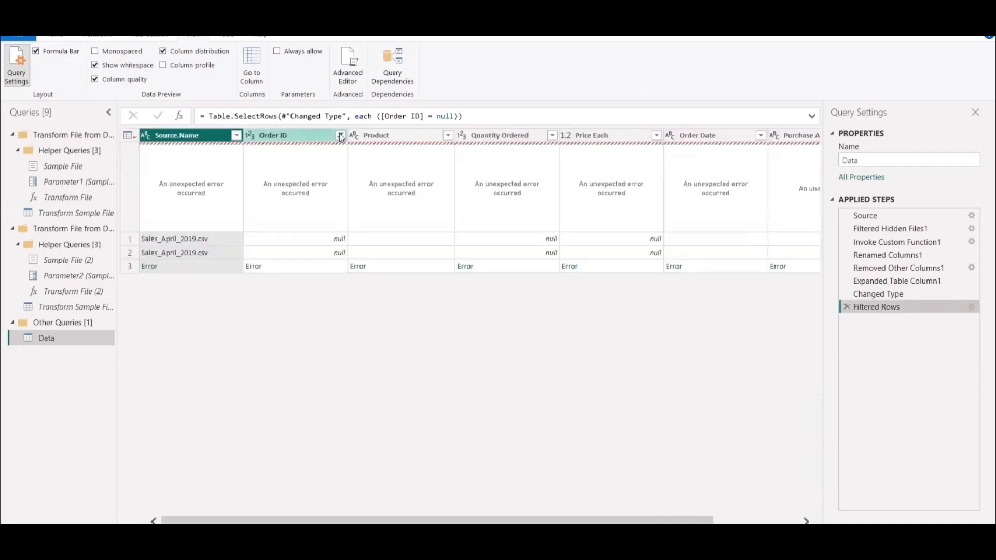
left_click(341, 136)
left_click(177, 202)
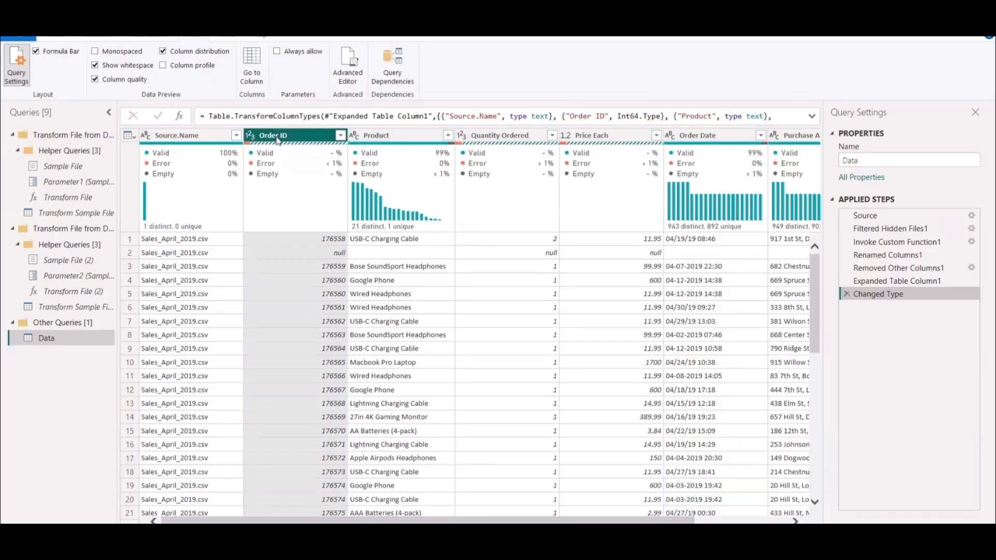
Change the data type of Order ID, Quantity Ordered and Price Each to Text, replacing the current type conversion each time.
left_click(249, 137)
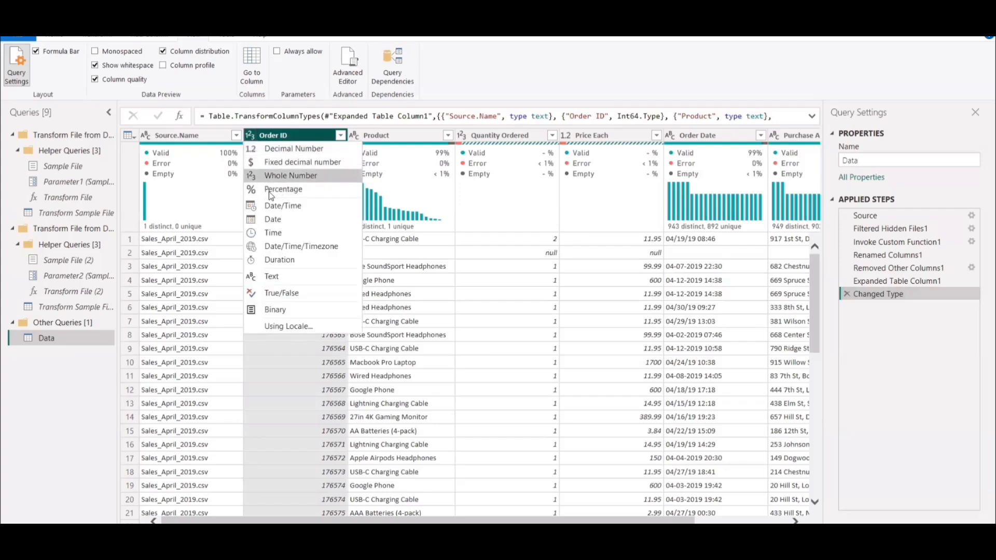
left_click(271, 276)
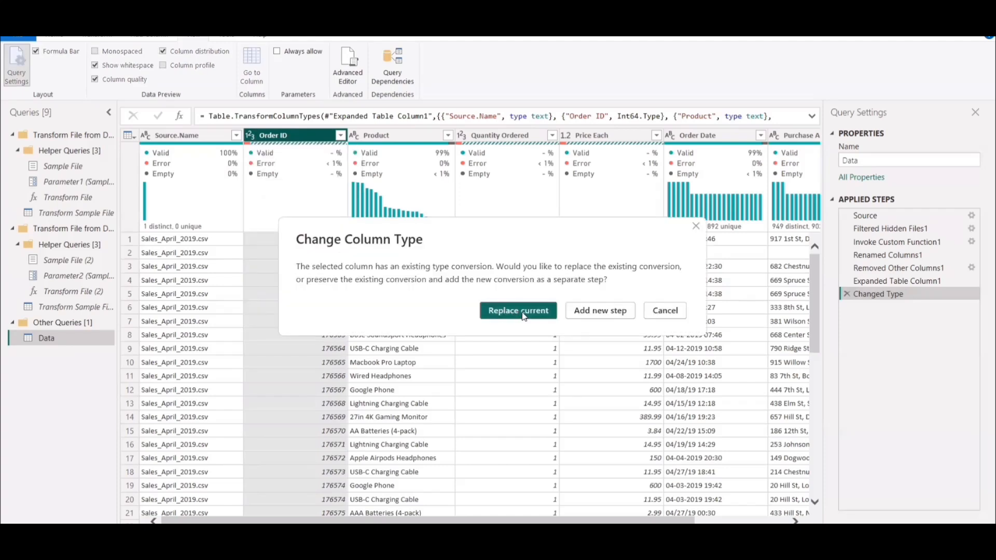
left_click(524, 314)
left_click(463, 136)
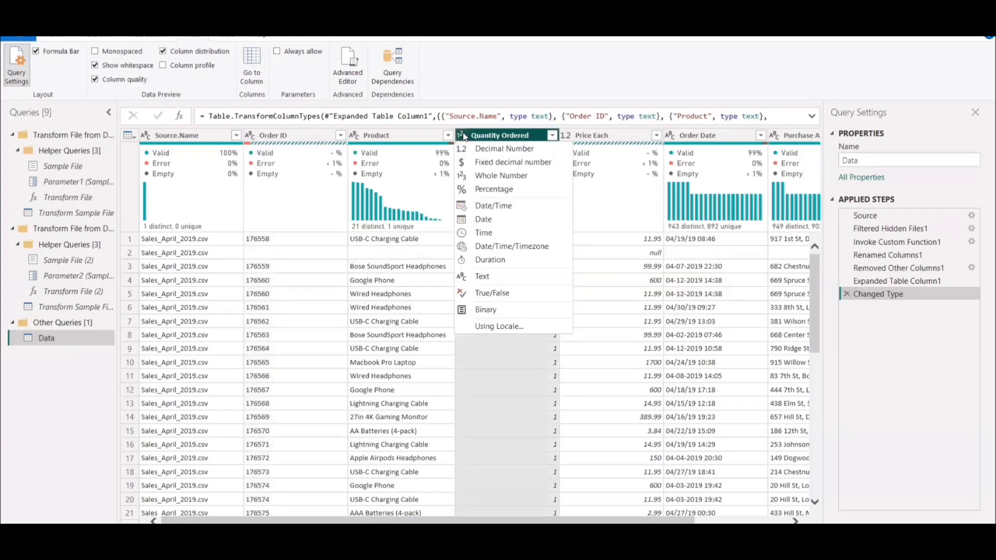
left_click(479, 276)
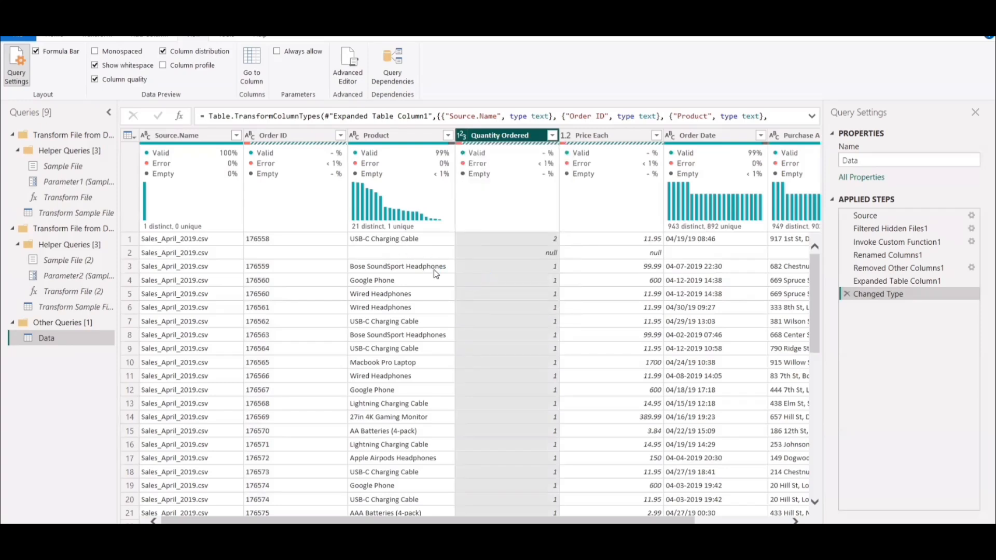
left_click(506, 313)
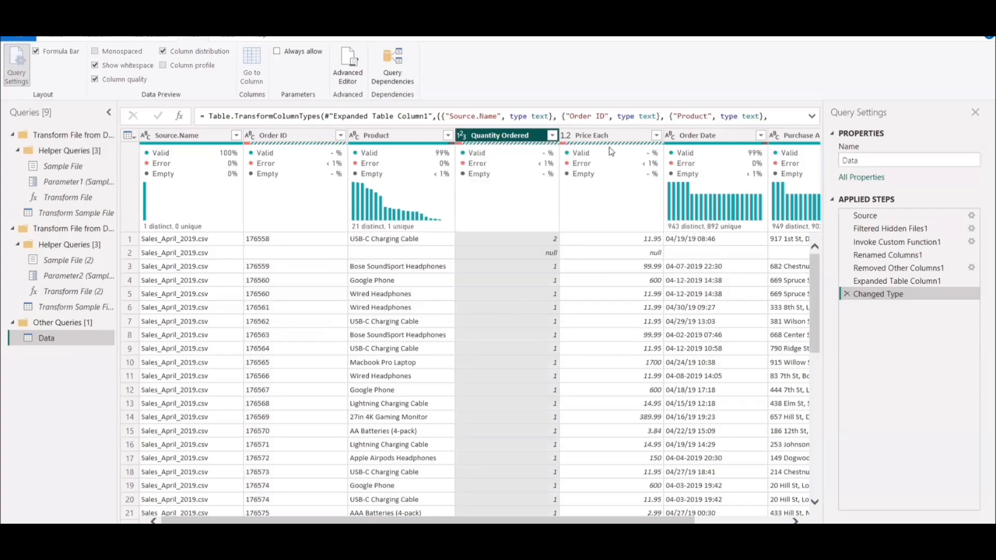
left_click(566, 135)
left_click(591, 279)
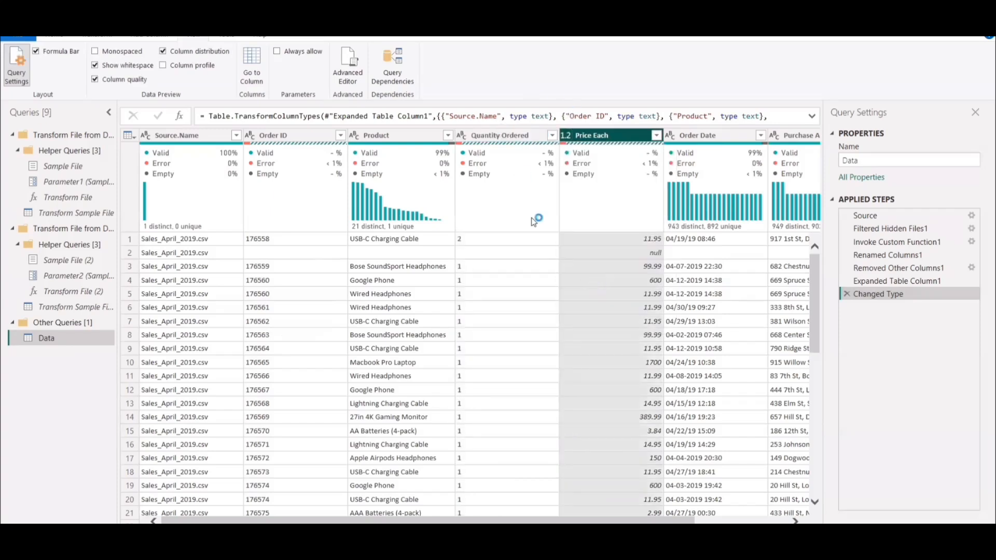
left_click(515, 311)
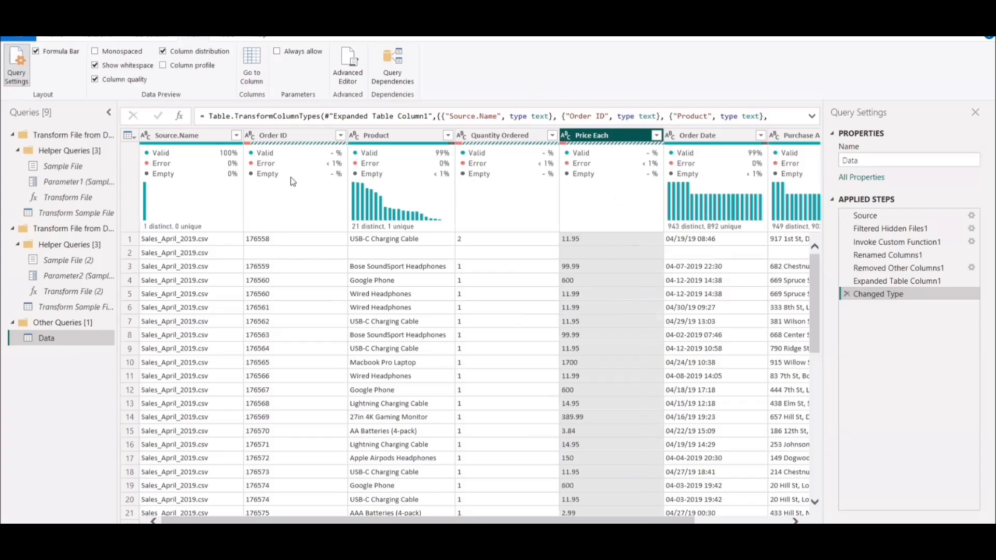
Remove the Source.Name column from the Data query.
left_click(178, 135)
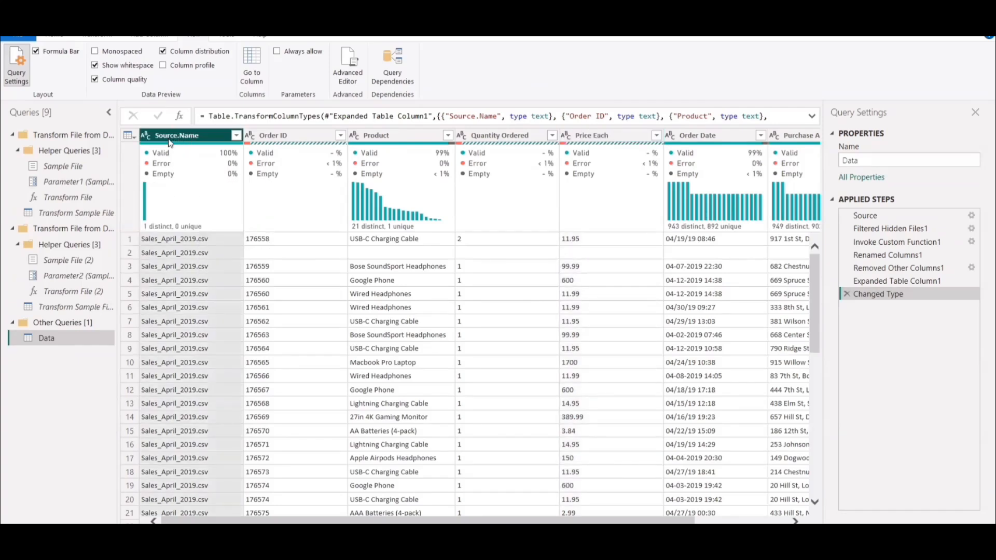
right_click(180, 136)
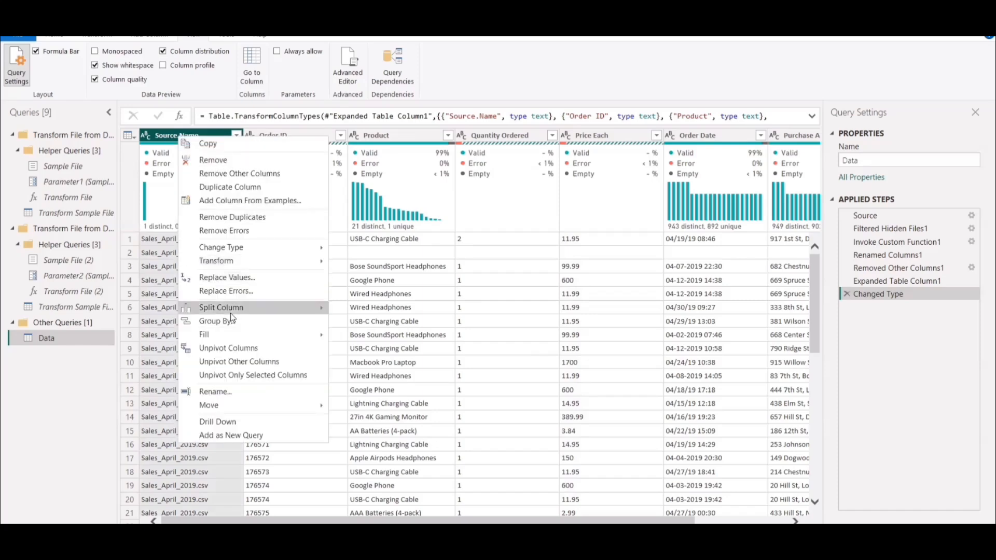
left_click(226, 160)
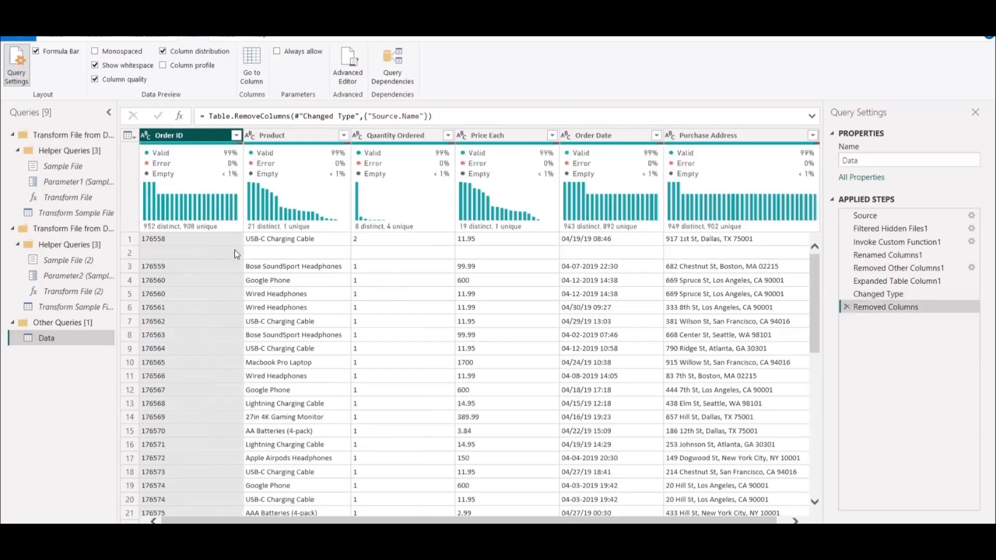
Filter the Order ID column to only the blank entries.
left_click(236, 135)
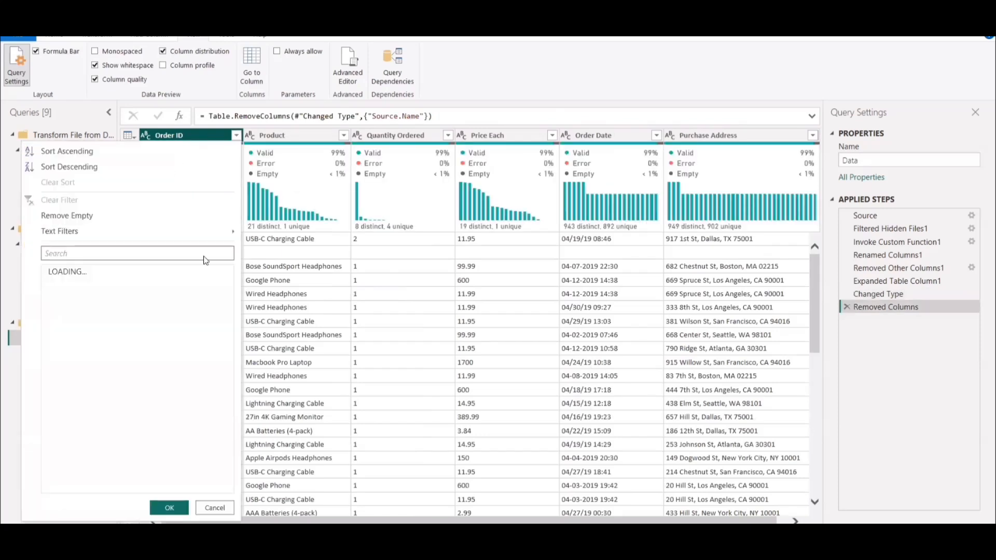
left_click(80, 270)
left_click(52, 284)
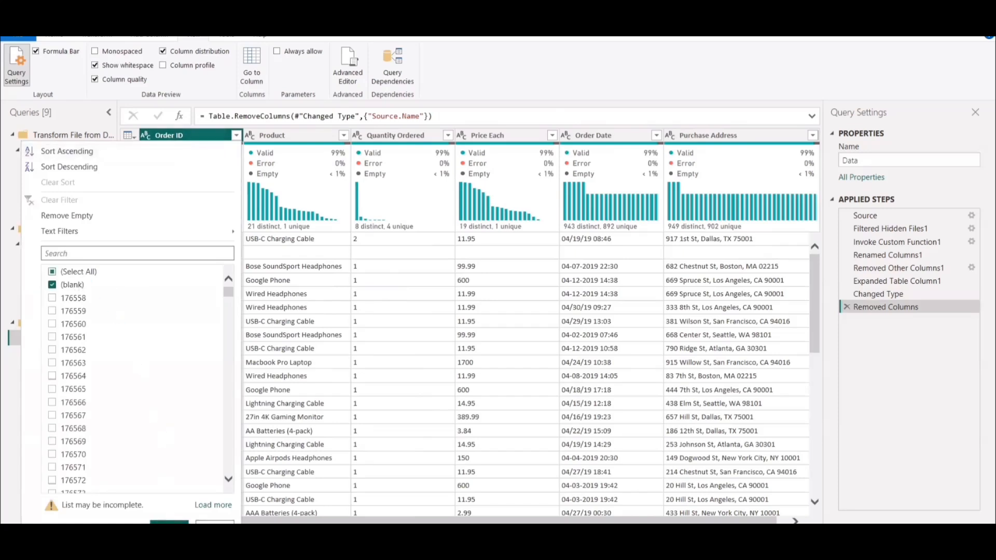
left_click(165, 522)
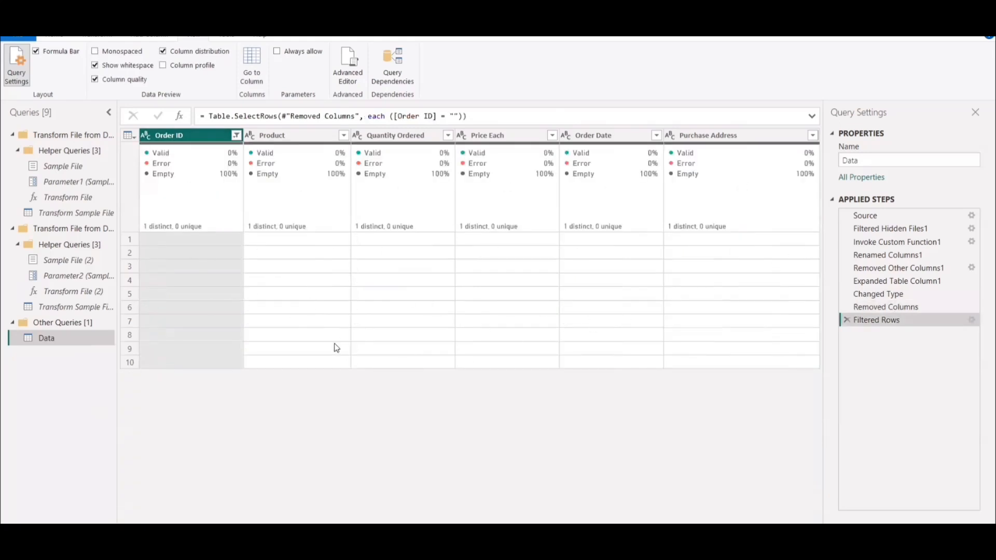
Clear the filter on the Order ID column and remove the blank rows from the Data query.
left_click(236, 135)
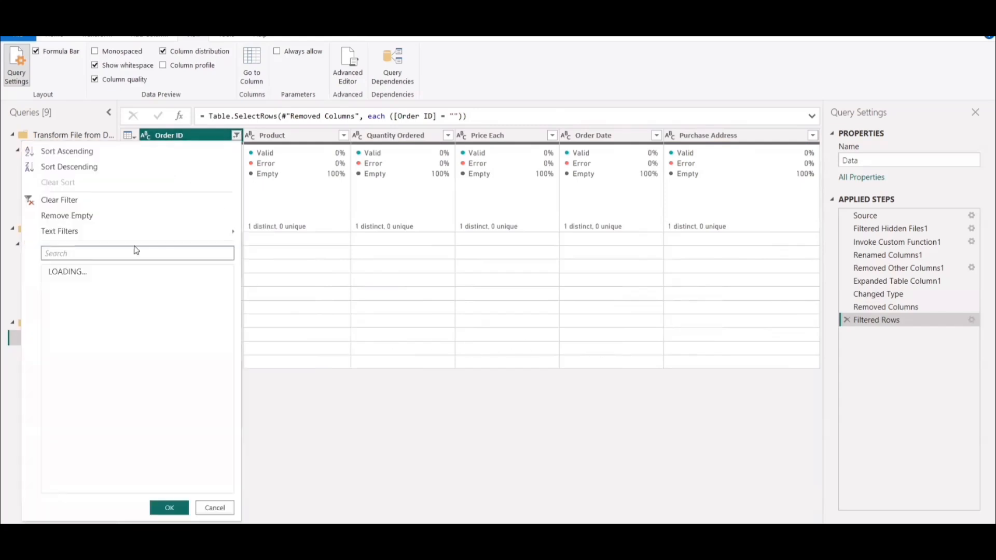
left_click(209, 197)
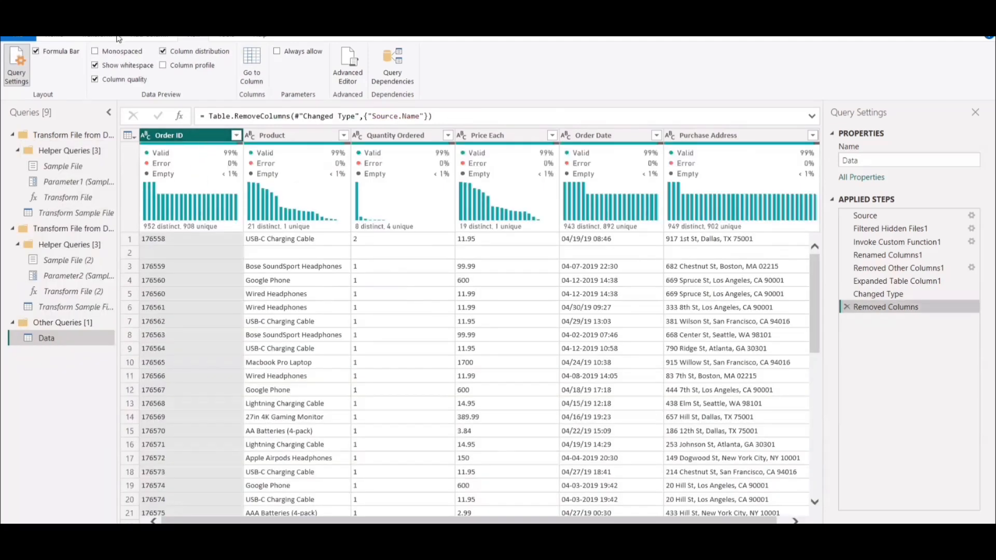
left_click(60, 37)
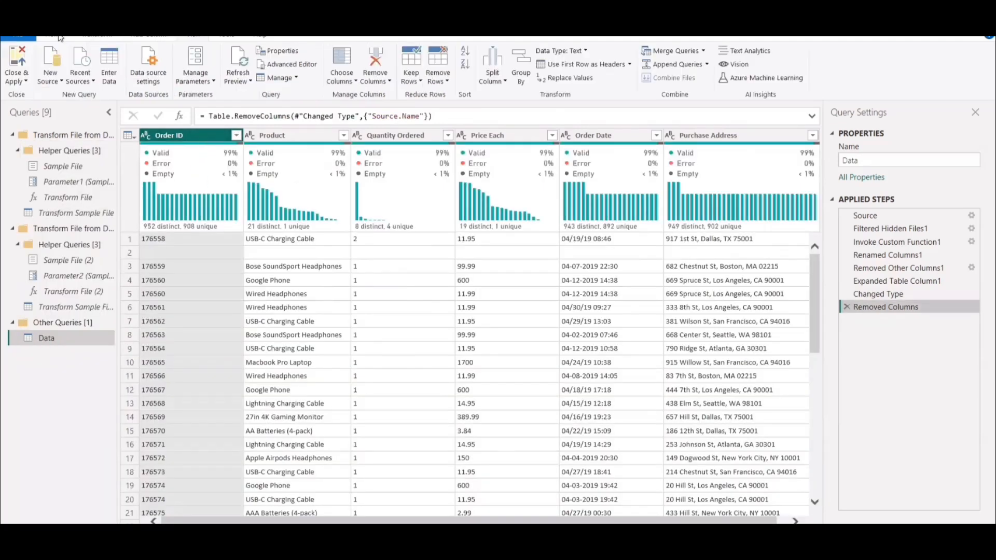
left_click(442, 83)
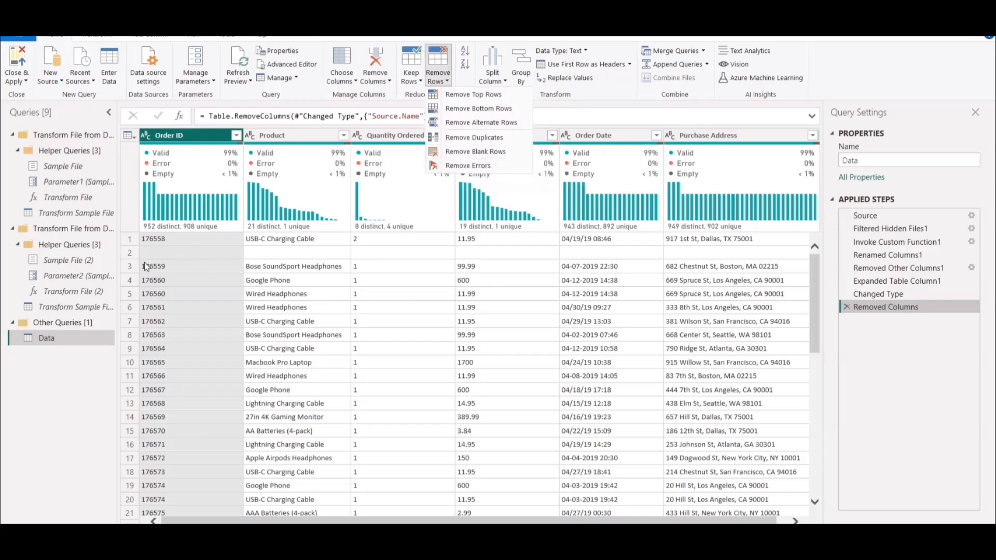
left_click(473, 152)
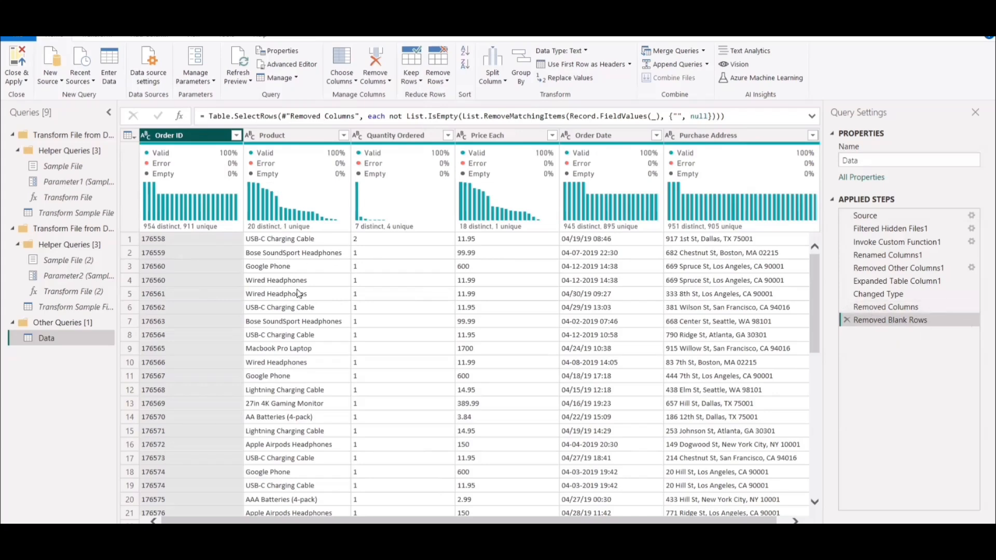
Load the full list of Order ID values and filter the column to only the "Order ID" entries.
left_click(236, 135)
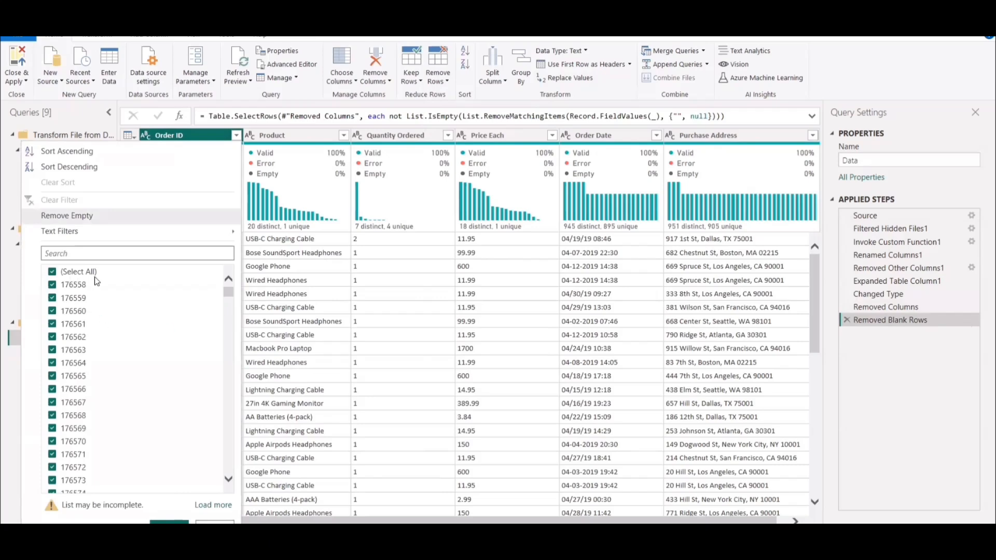
left_click(213, 505)
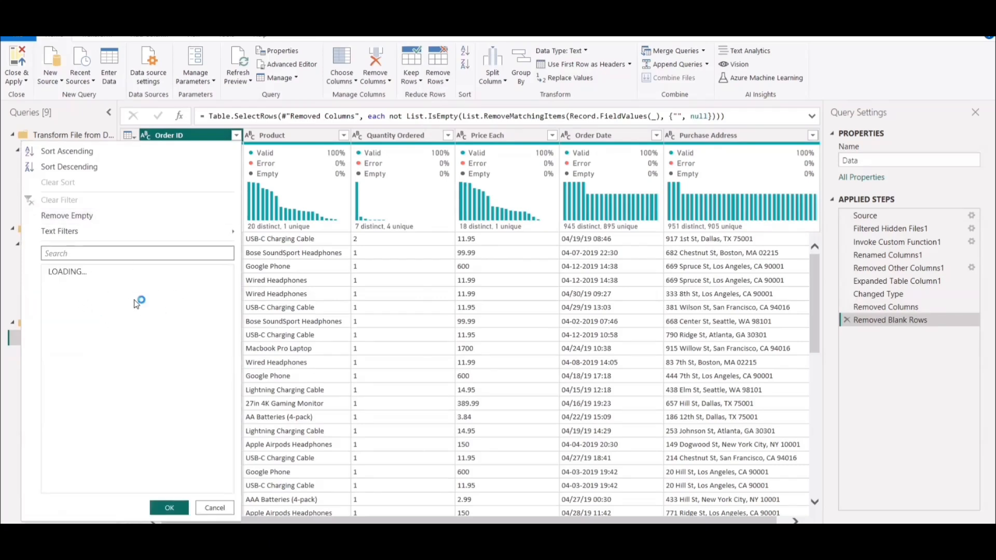
left_click(83, 272)
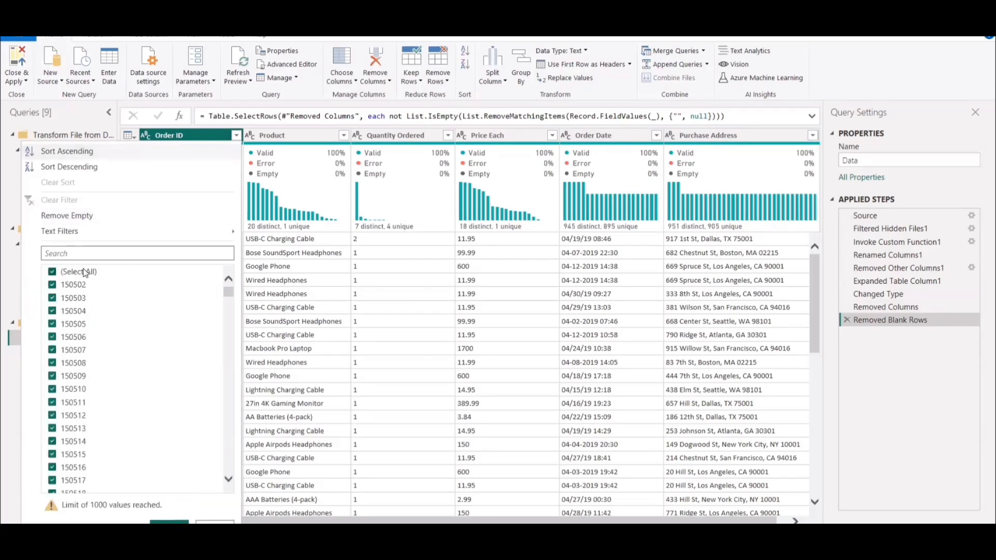
left_click_drag(231, 306, 230, 491)
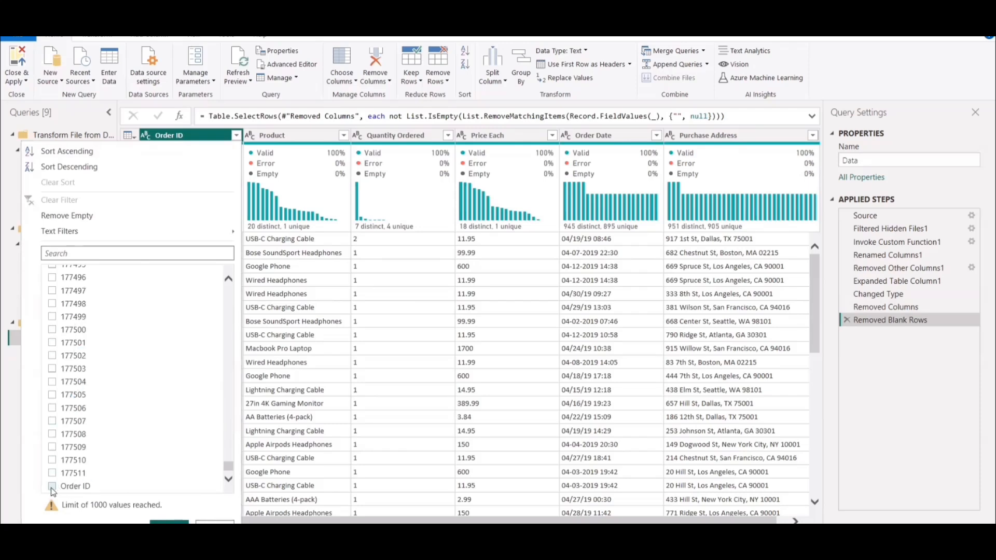
left_click(51, 487)
left_click(169, 521)
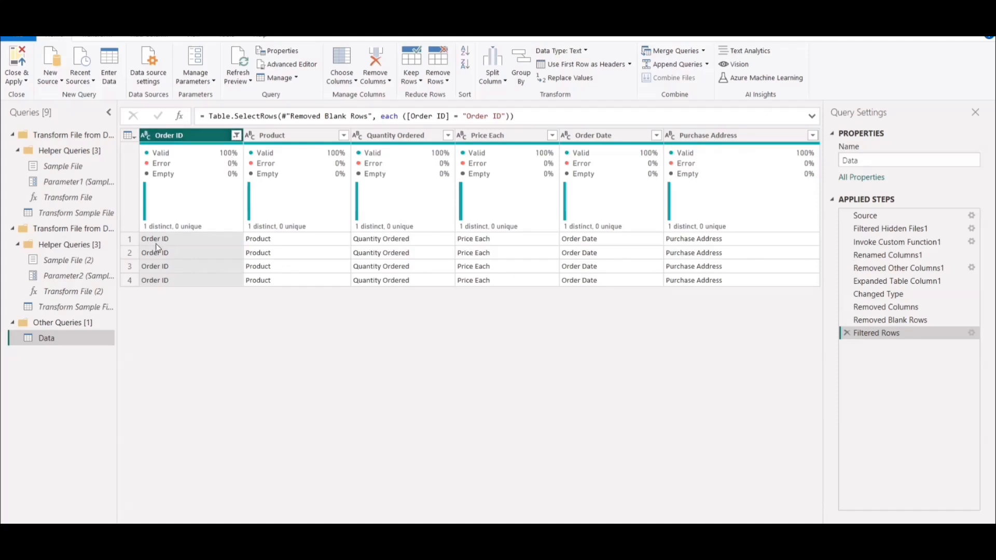
Discard the filter that keeps only the repeated header rows in the Order ID column.
left_click(236, 136)
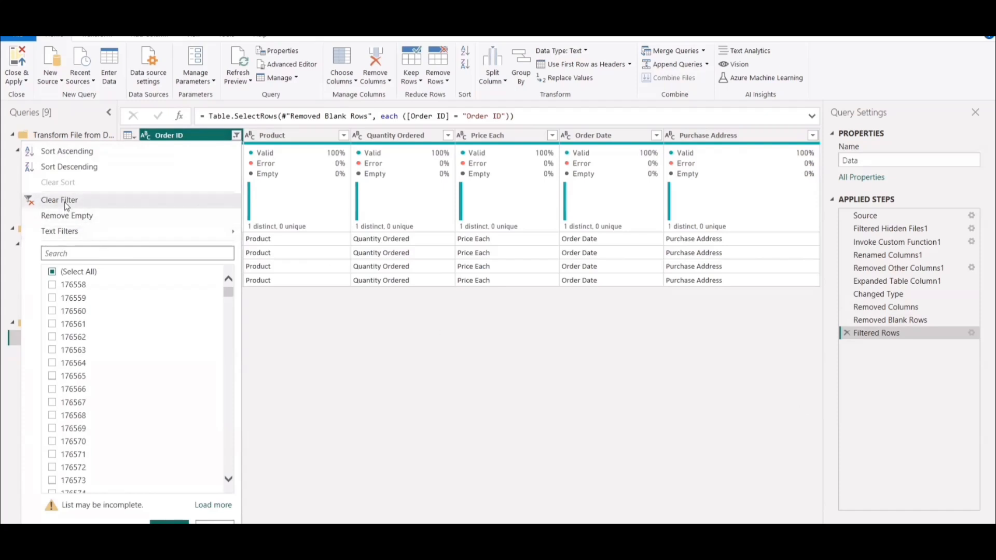
left_click(855, 353)
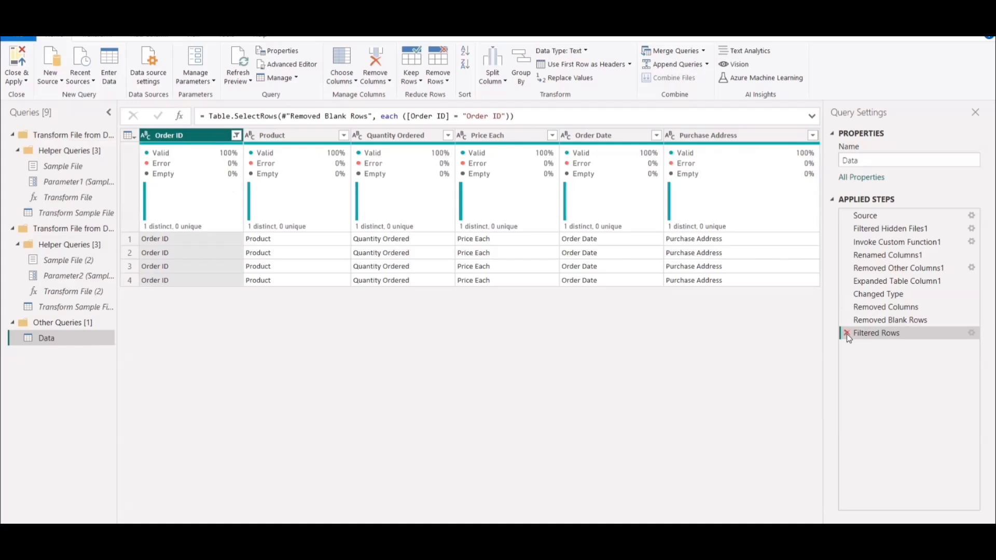
left_click(847, 334)
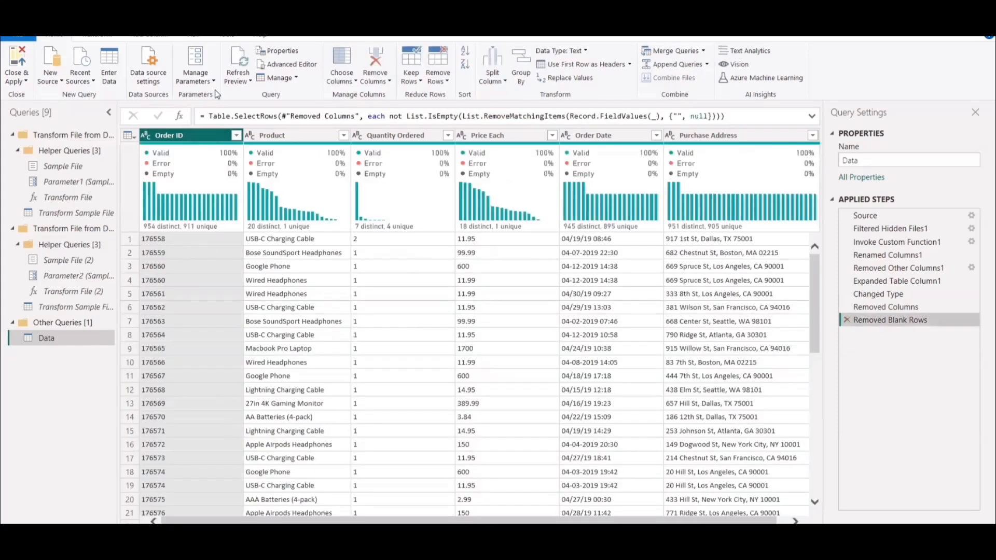
Change the data type of Order ID and Quantity Ordered to Whole Number and Price Each to Decimal Number.
left_click(146, 136)
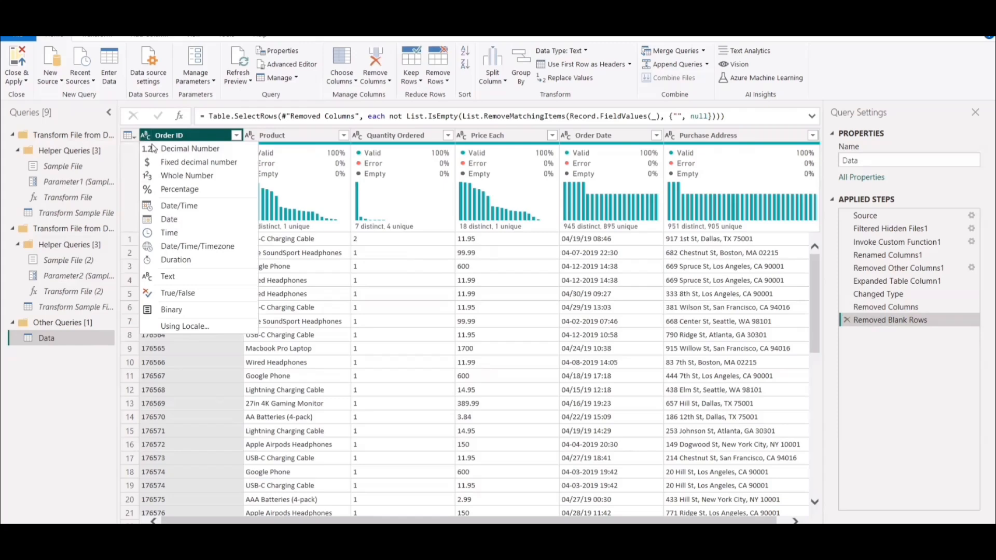
left_click(179, 176)
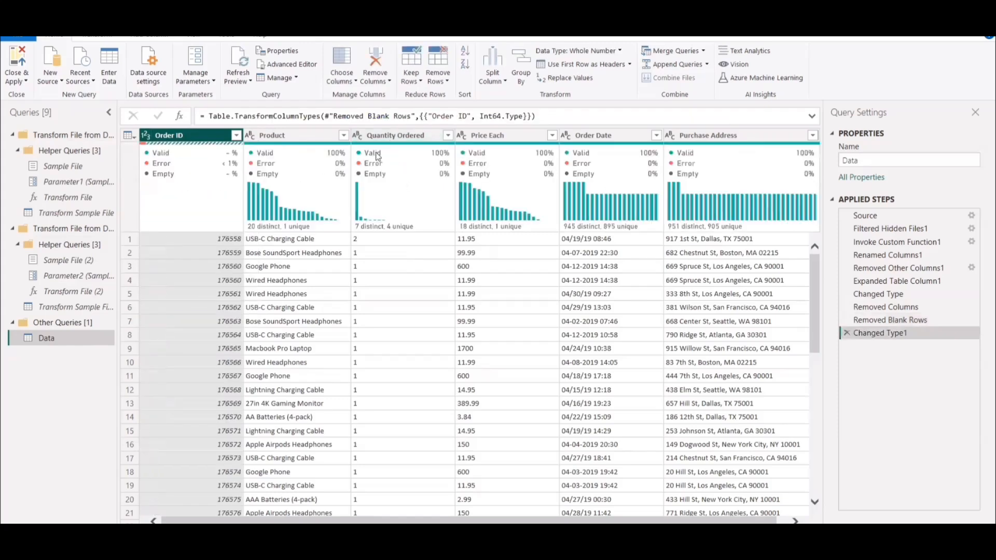
left_click(357, 136)
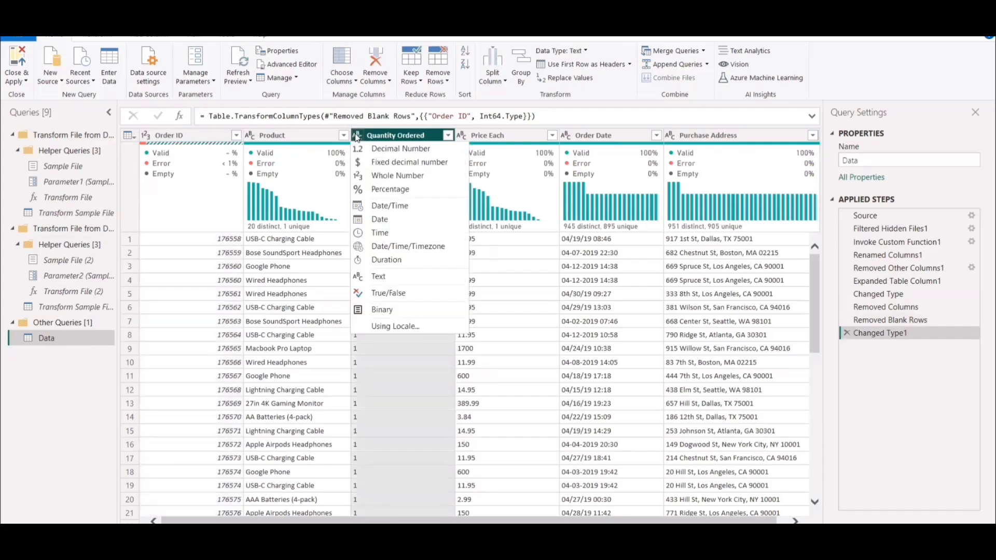
left_click(386, 176)
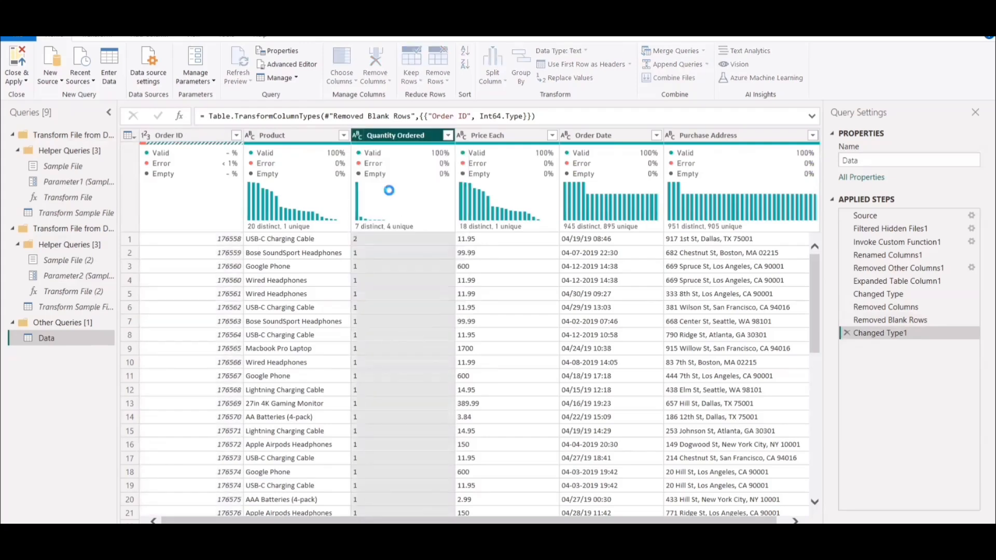
left_click(460, 135)
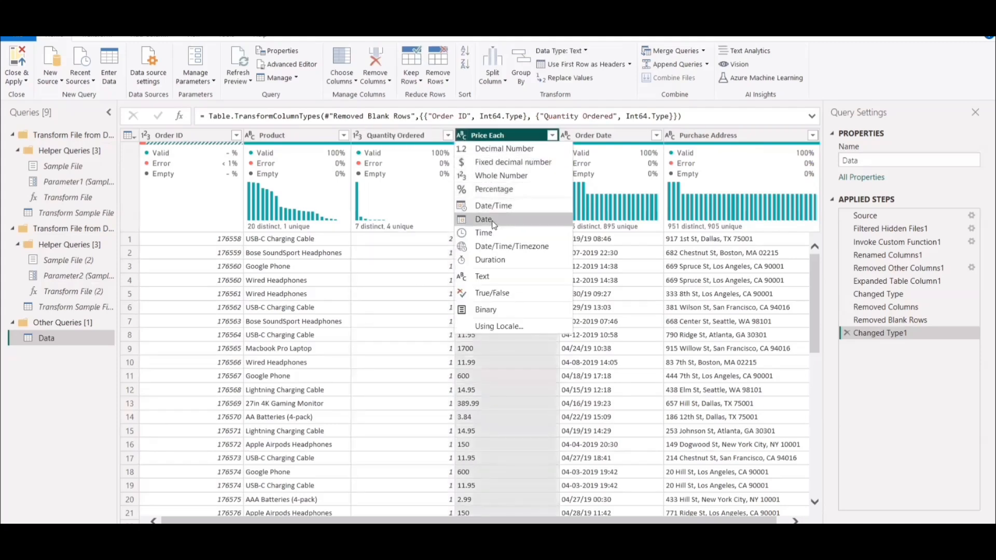
left_click(516, 149)
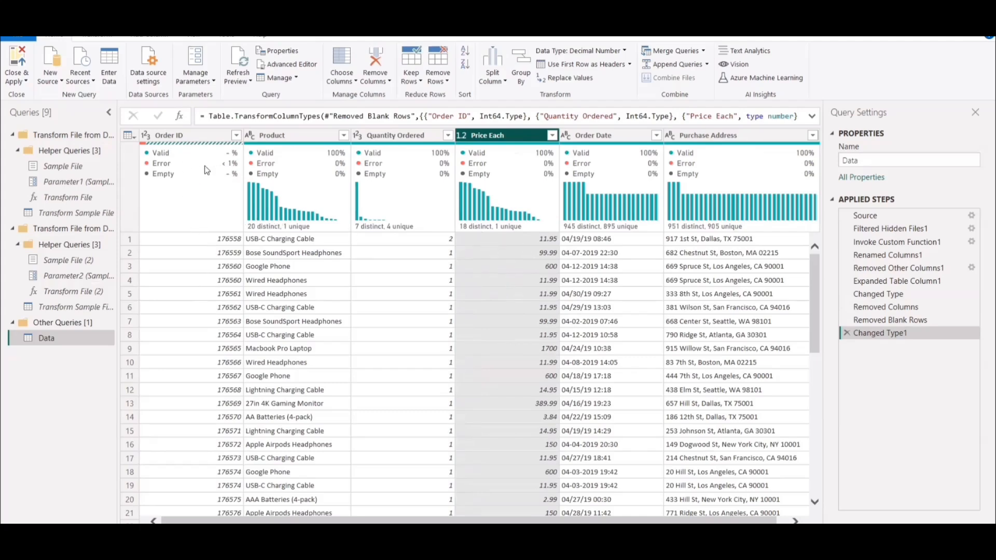
Remove the rows containing errors in the Order ID column.
mouse_move(175, 169)
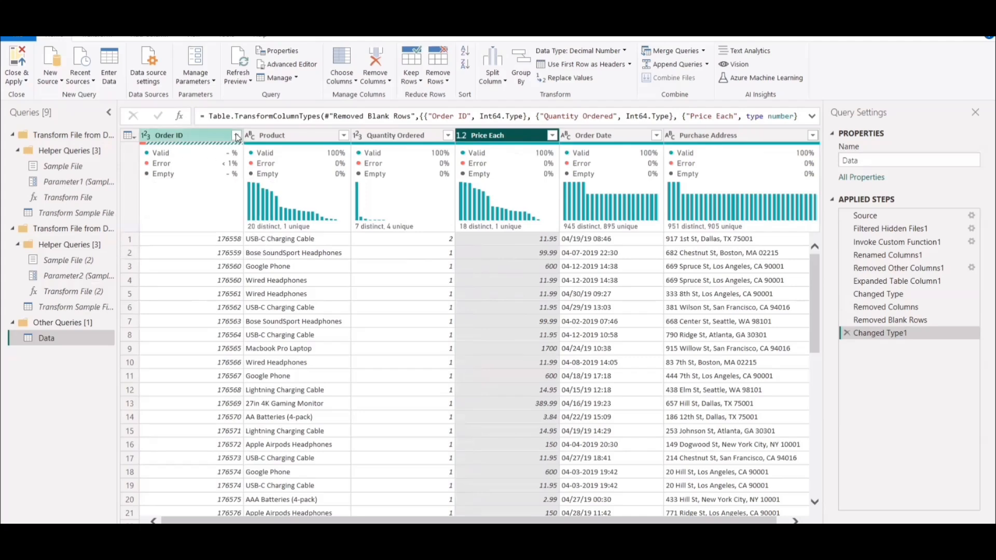
left_click(188, 136)
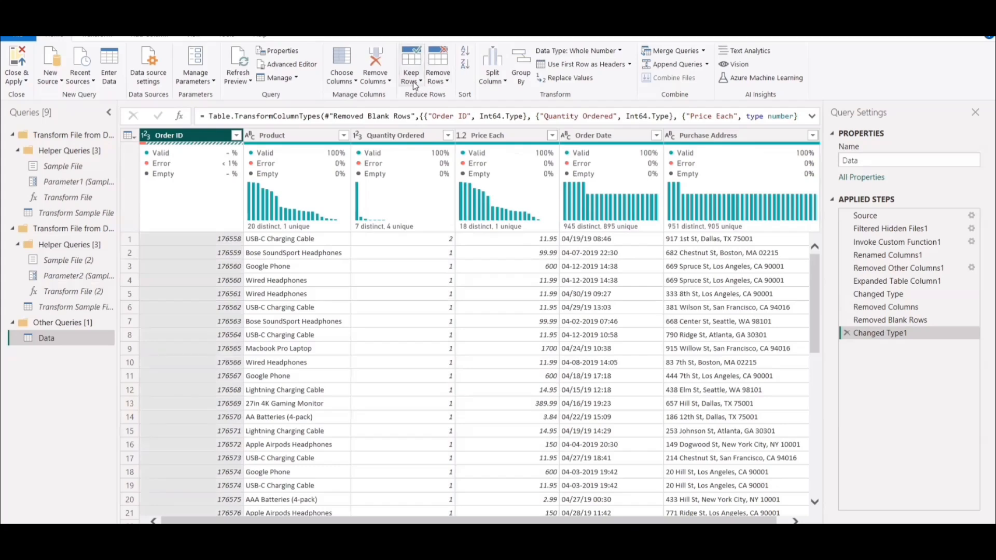
left_click(440, 82)
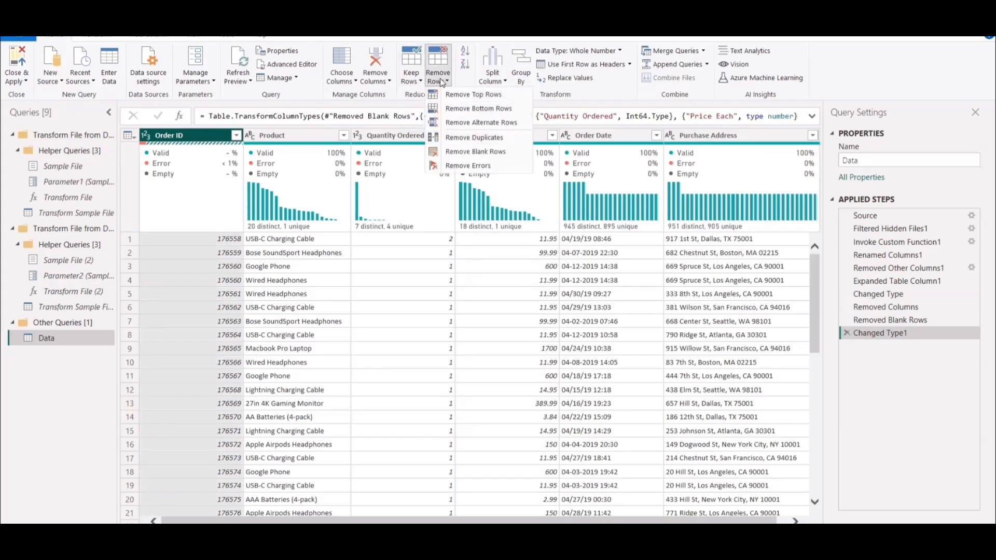
left_click(467, 166)
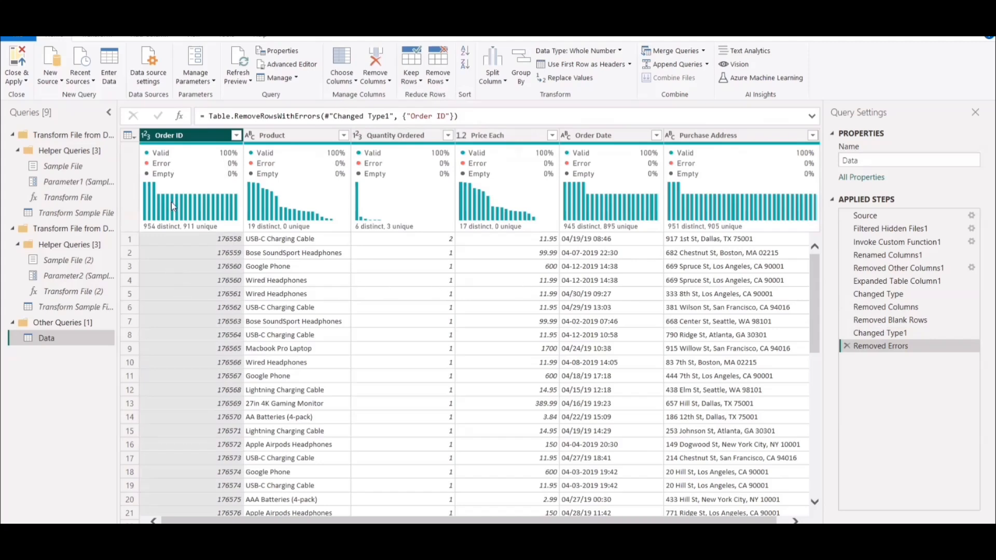
Check the end of the Order ID filter list for leftover header text, leaving the column unfiltered.
left_click(236, 135)
left_click_drag(228, 290, 228, 490)
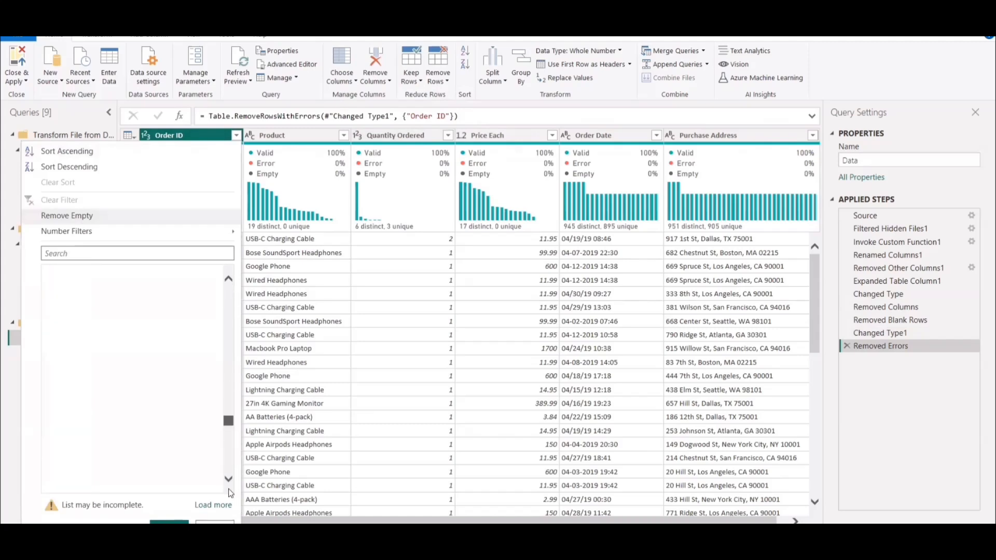
left_click(7, 473)
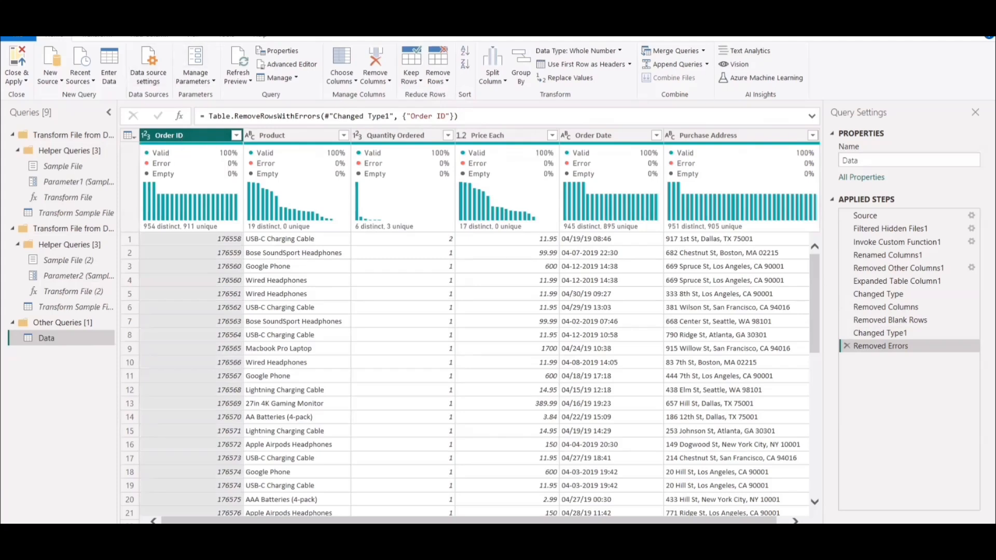
Review the quality and distribution figures of the columns, and consult the Sales Data Analysis presentation.
left_click(200, 38)
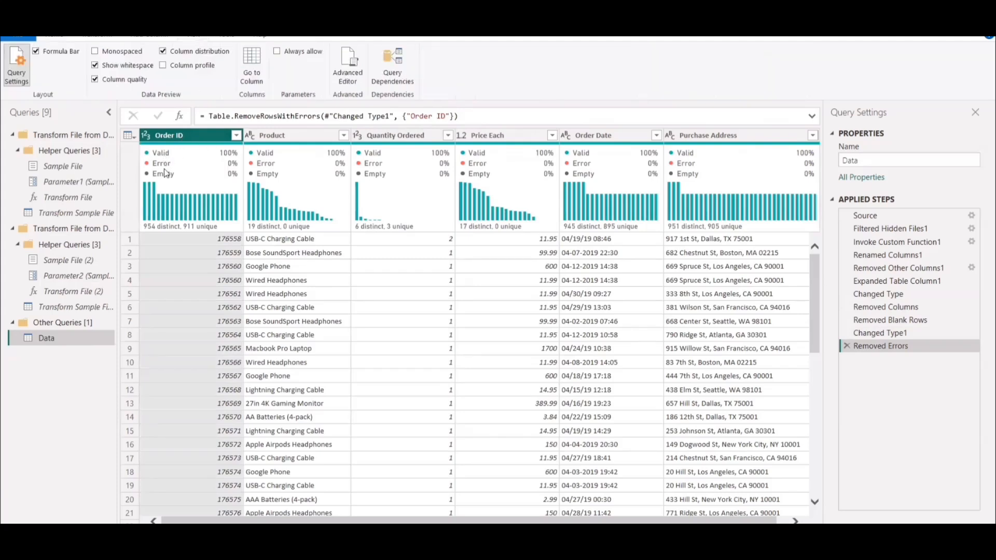
mouse_move(167, 174)
mouse_move(394, 173)
mouse_move(336, 181)
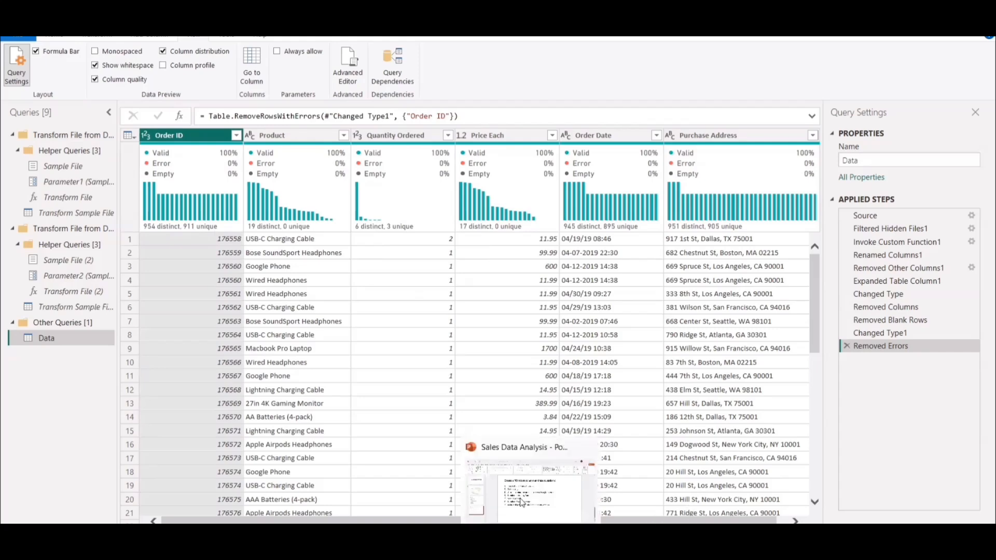
left_click(526, 499)
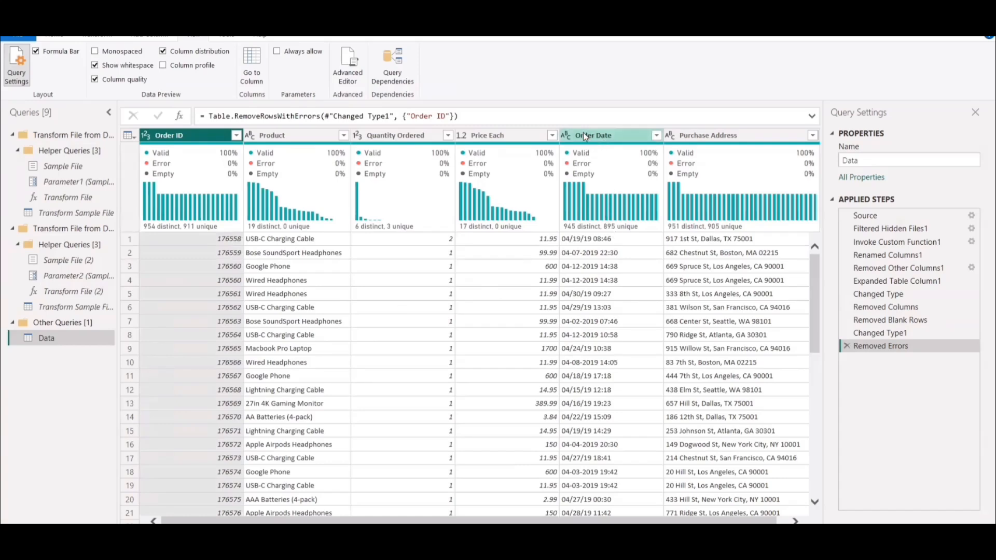
Try changing the Order Date column's data type to Date, and discard that conversion.
left_click(566, 132)
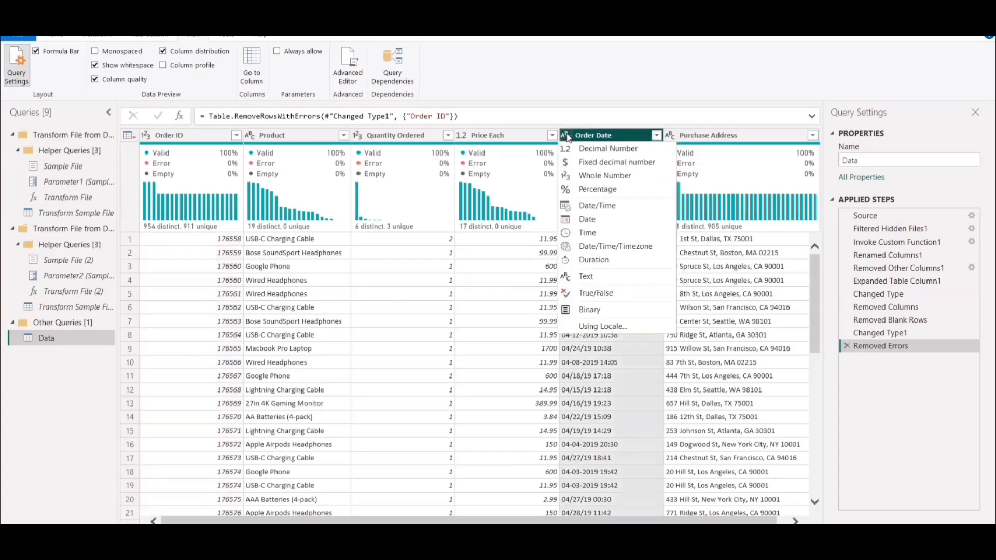
left_click(585, 219)
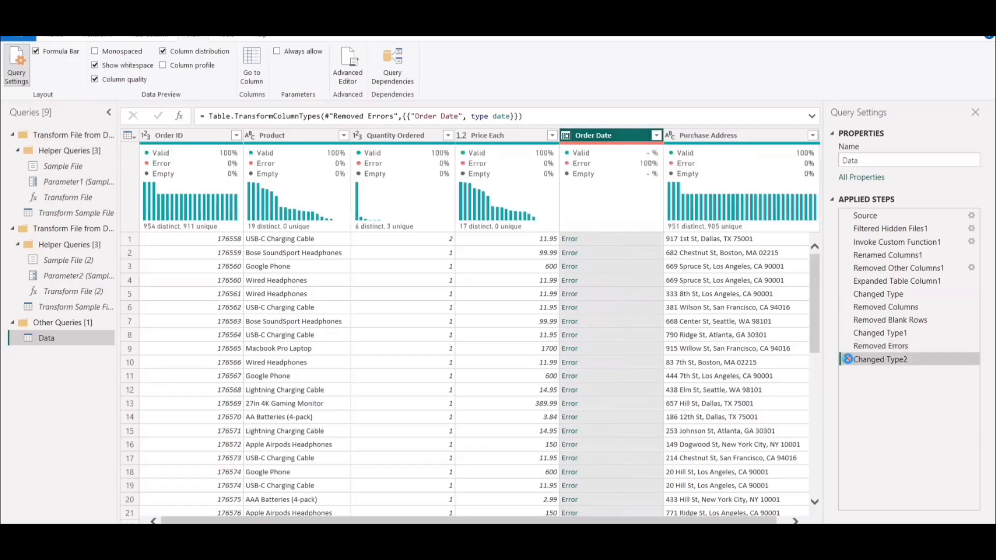
left_click(846, 358)
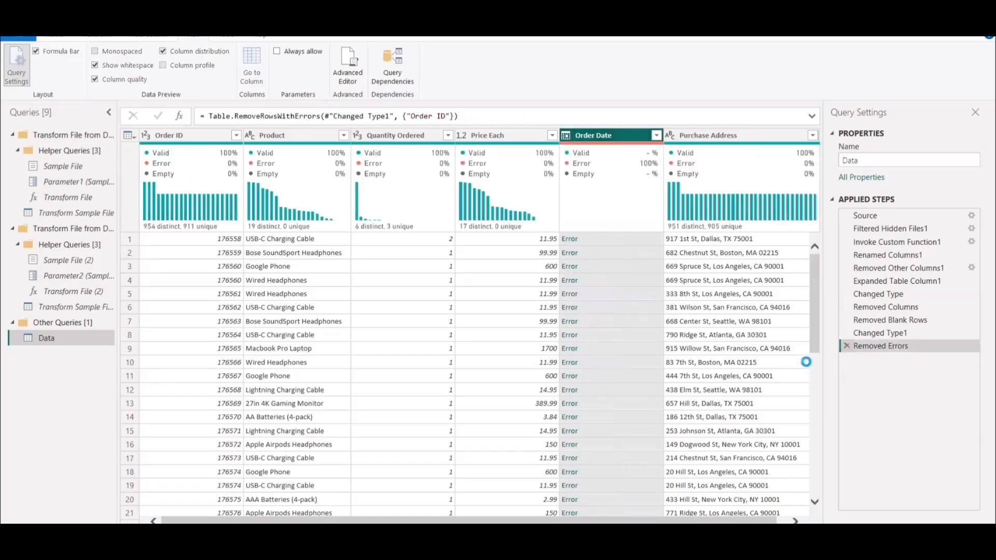
Convert the Order Date column to Date/Time using the English (United States) locale.
right_click(598, 136)
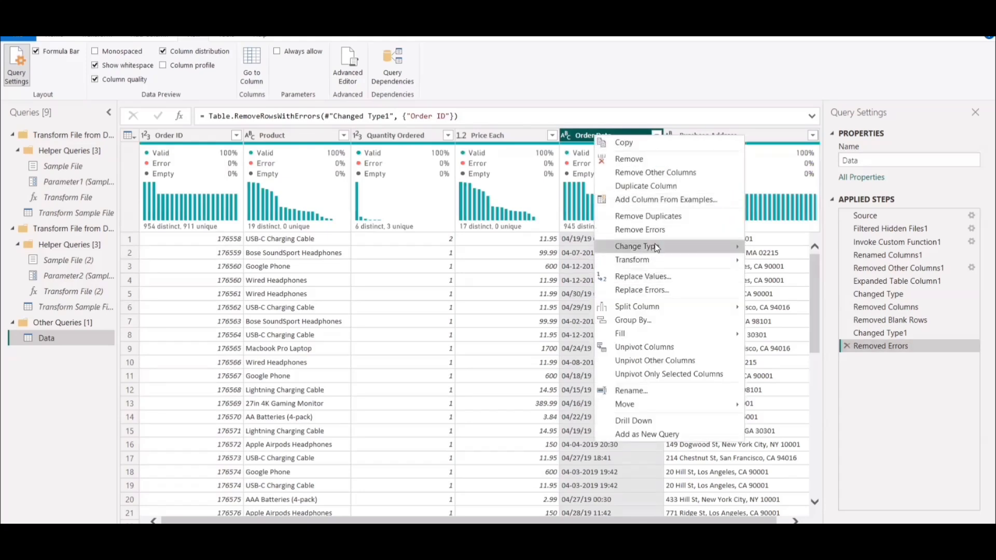
mouse_move(655, 245)
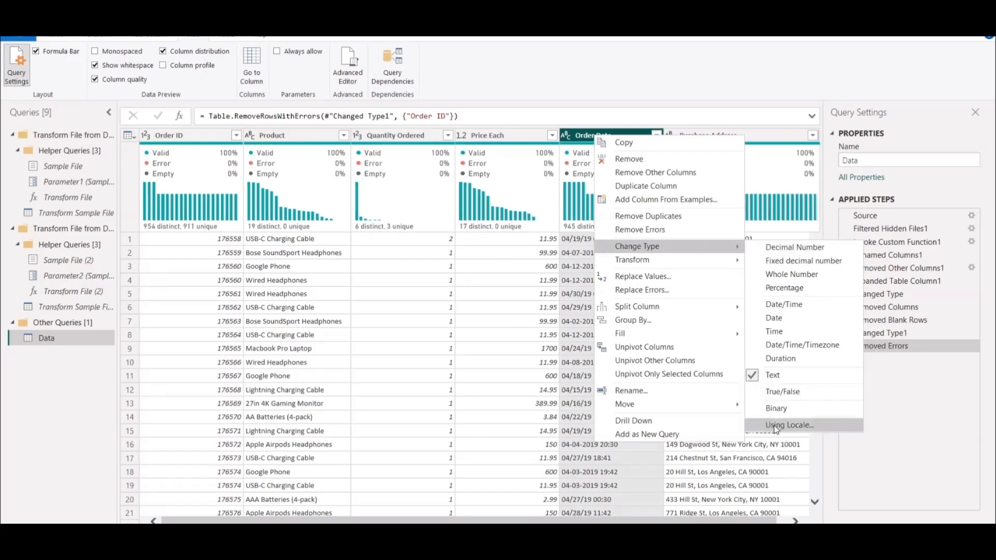
left_click(800, 429)
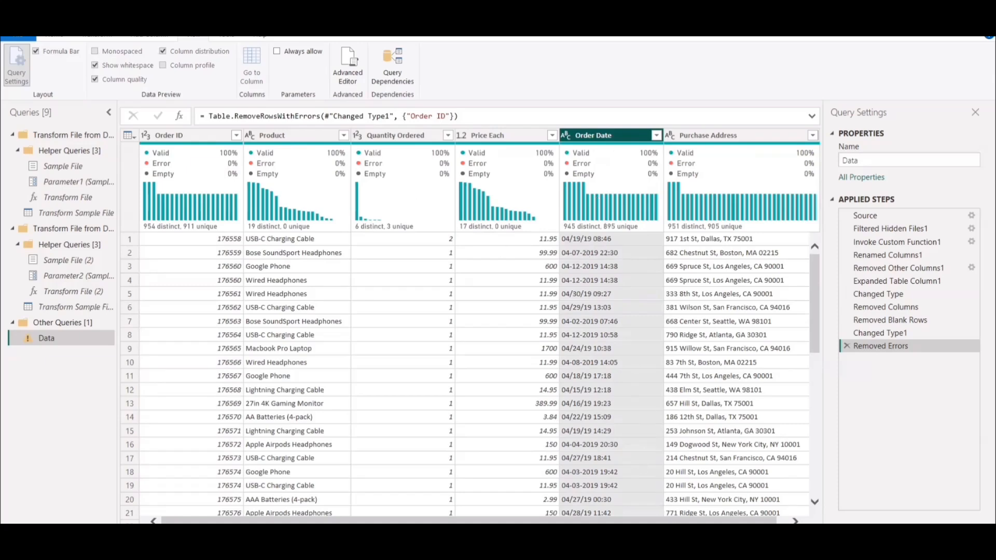
mouse_move(673, 545)
left_click(747, 510)
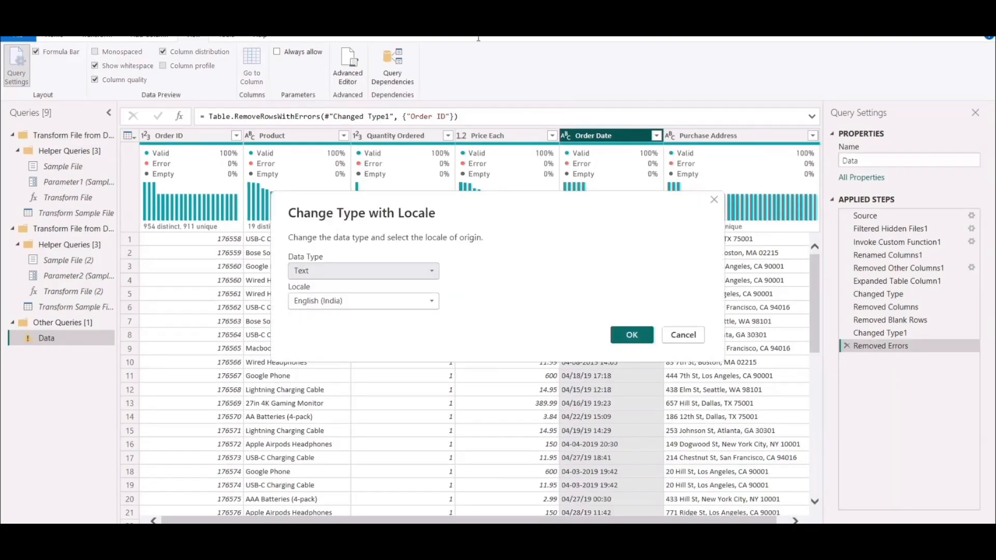
left_click(339, 273)
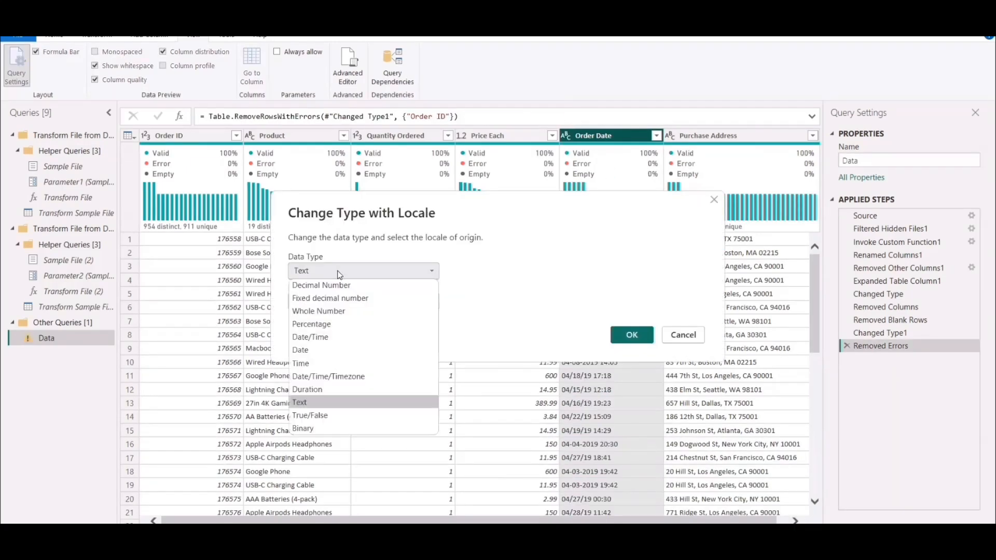
left_click(308, 338)
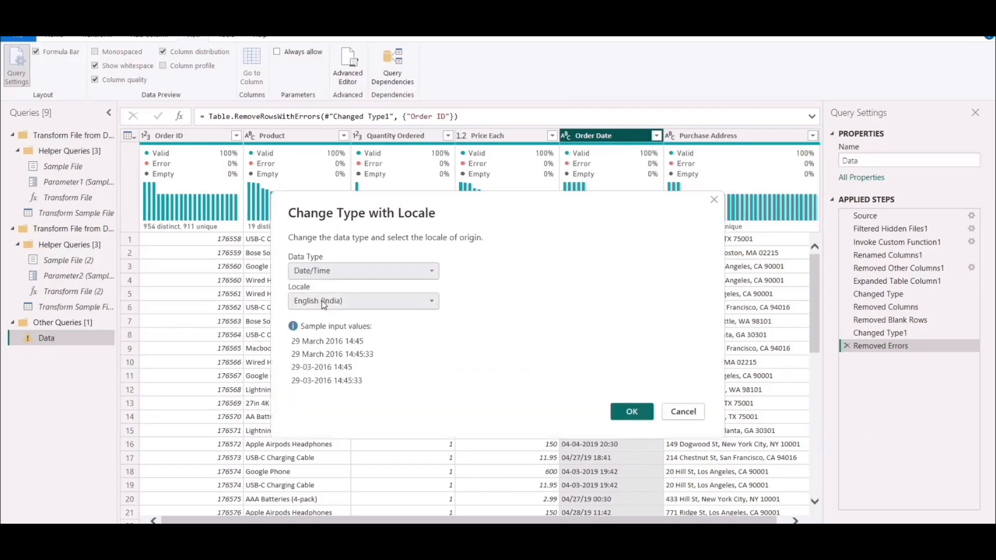
left_click(329, 305)
scroll(400, 223, "down", 15)
scroll(400, 229, "down", 10)
scroll(337, 217, "up", 3)
left_click(342, 181)
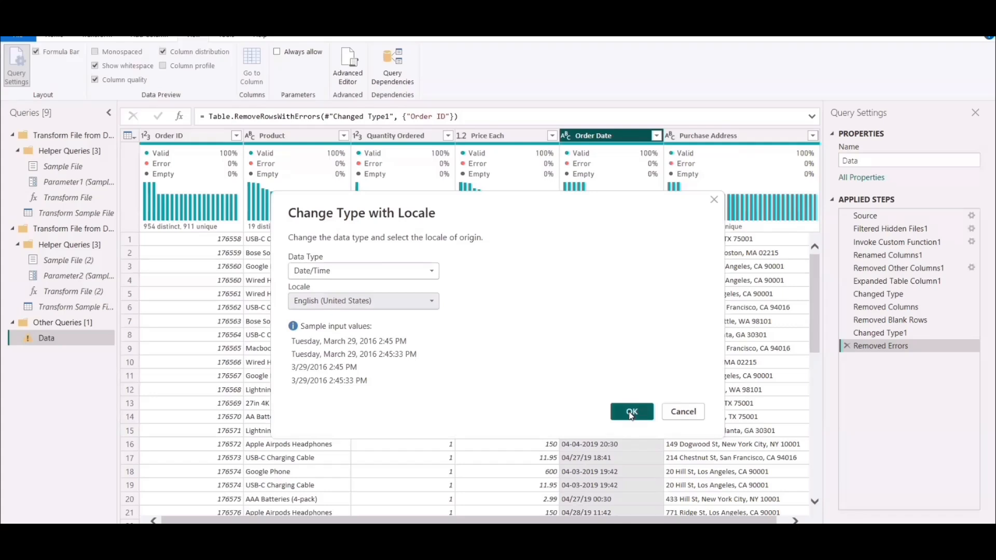
left_click(631, 414)
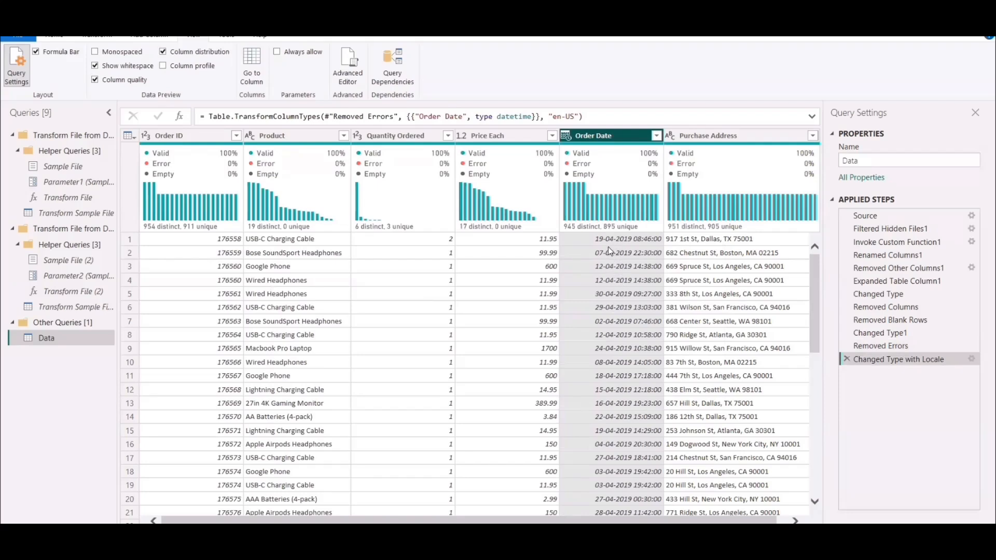
Add a separate Date/Time conversion to the Order Date column, and replace that conversion with Date.
left_click(565, 136)
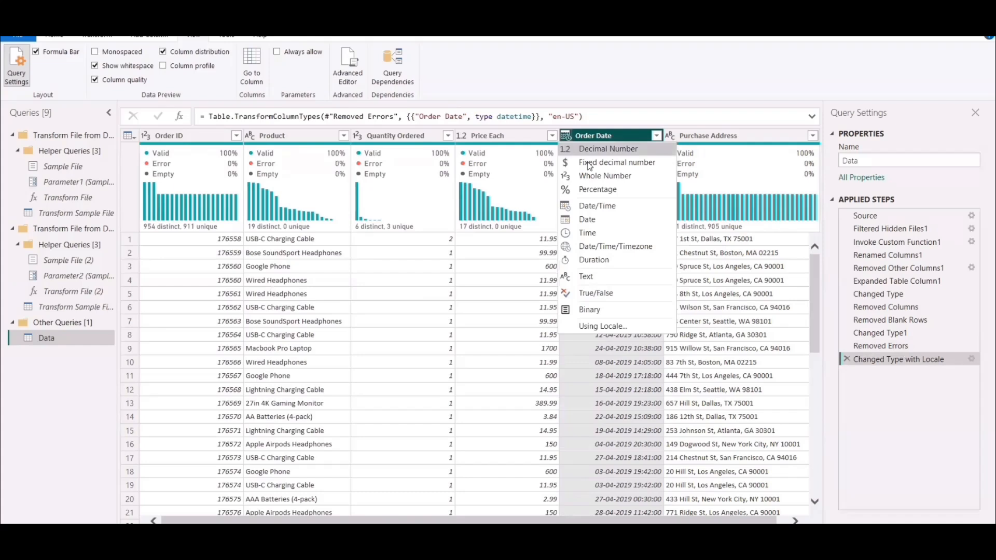
left_click(599, 207)
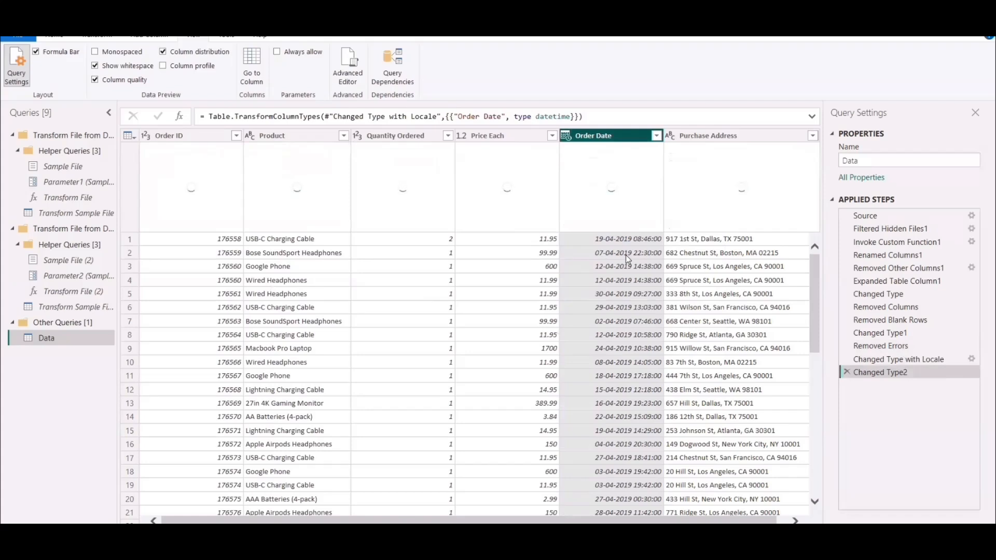
mouse_move(673, 545)
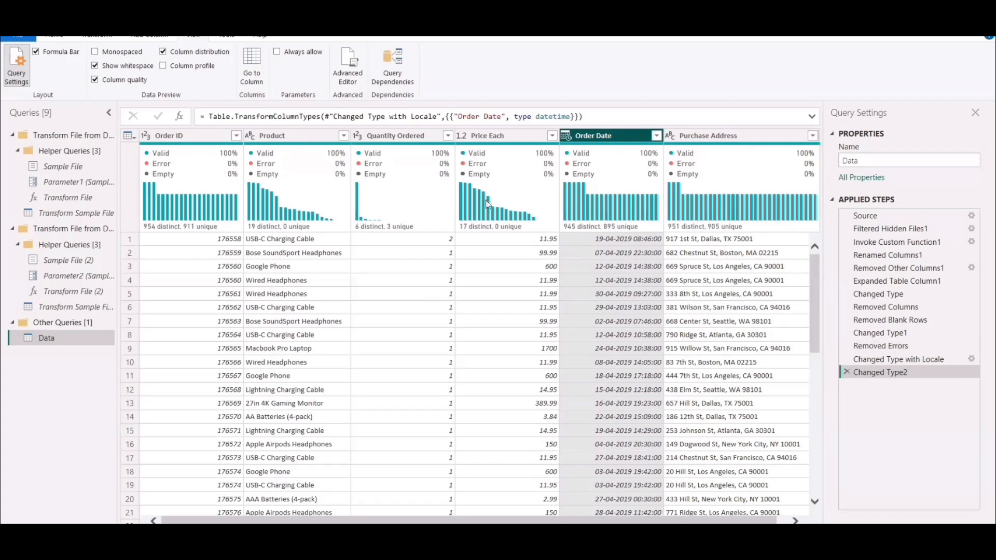
left_click(103, 36)
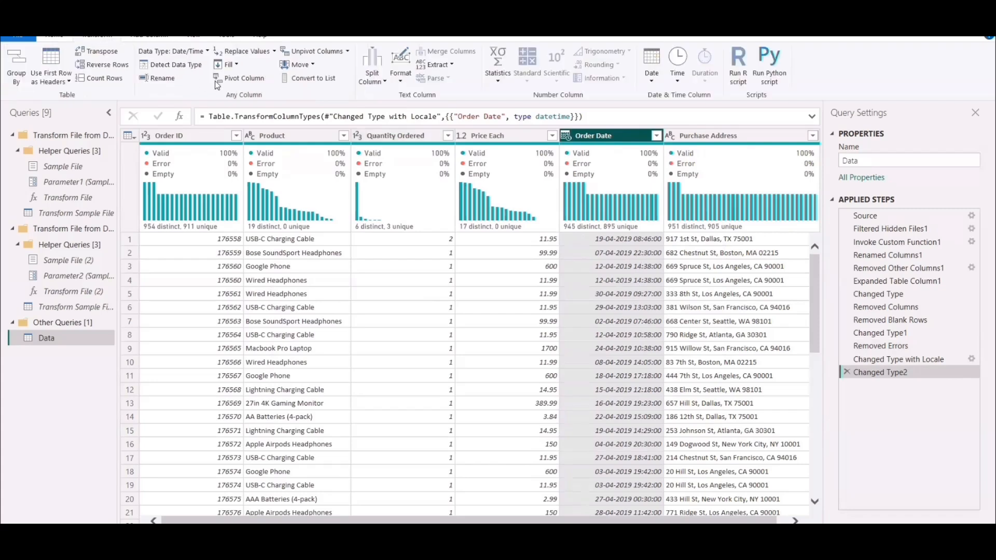
left_click(206, 52)
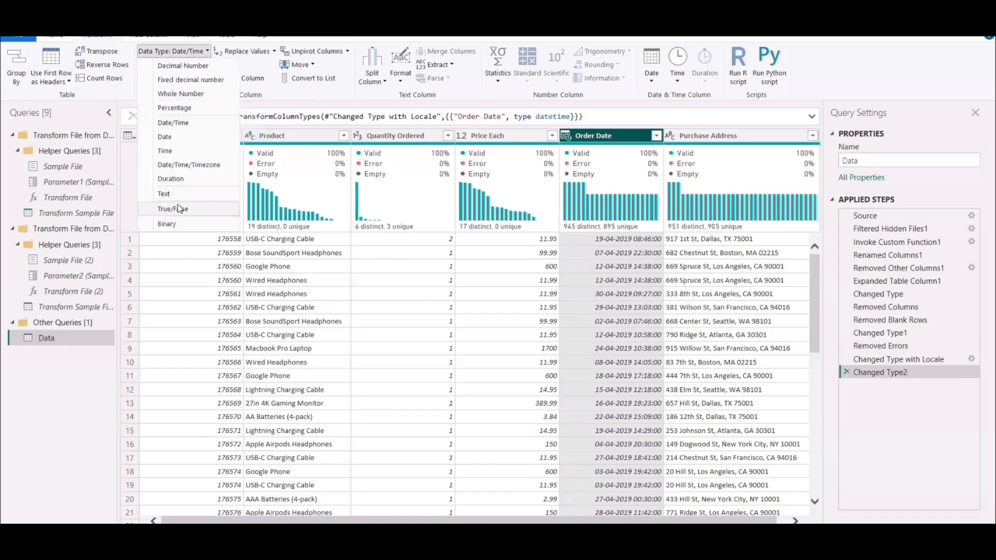
left_click(175, 136)
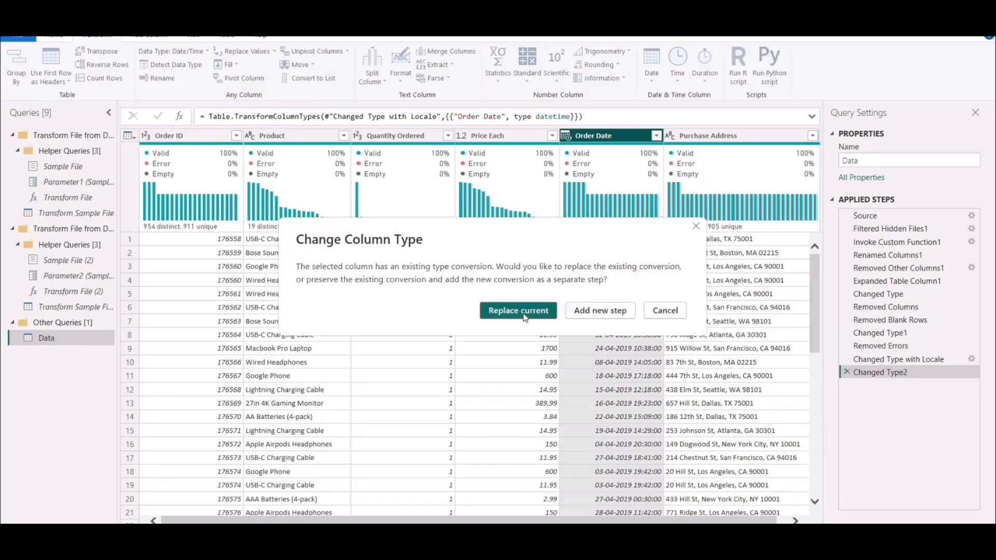
left_click(527, 313)
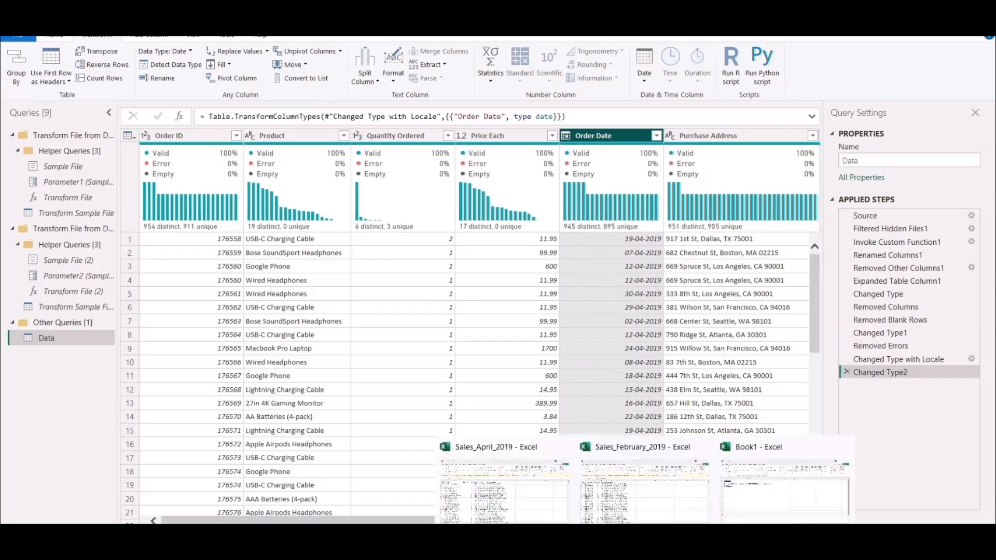
Switch to the PowerPoint slide of report questions and highlight the word "region" in the sales by region item.
left_click(508, 480)
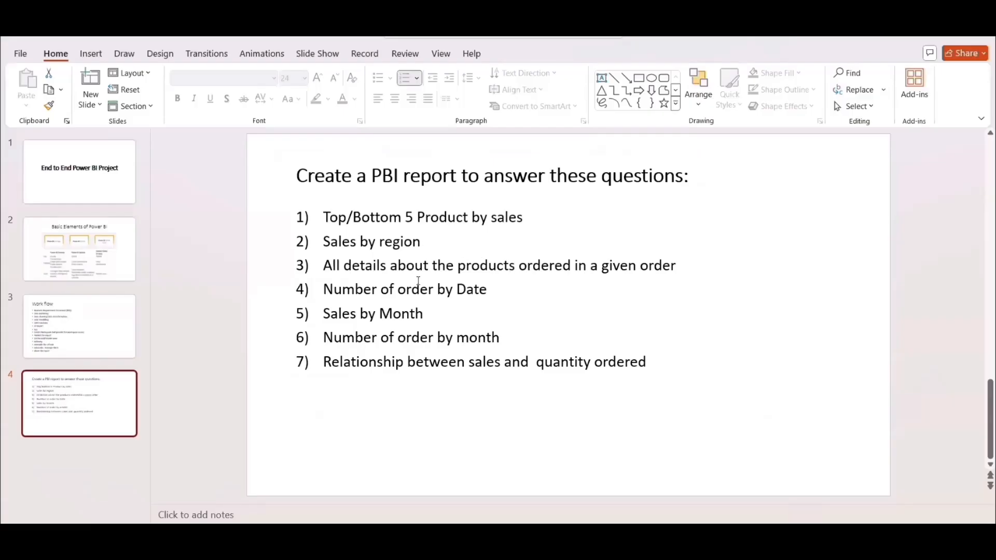
left_click_drag(380, 244, 413, 245)
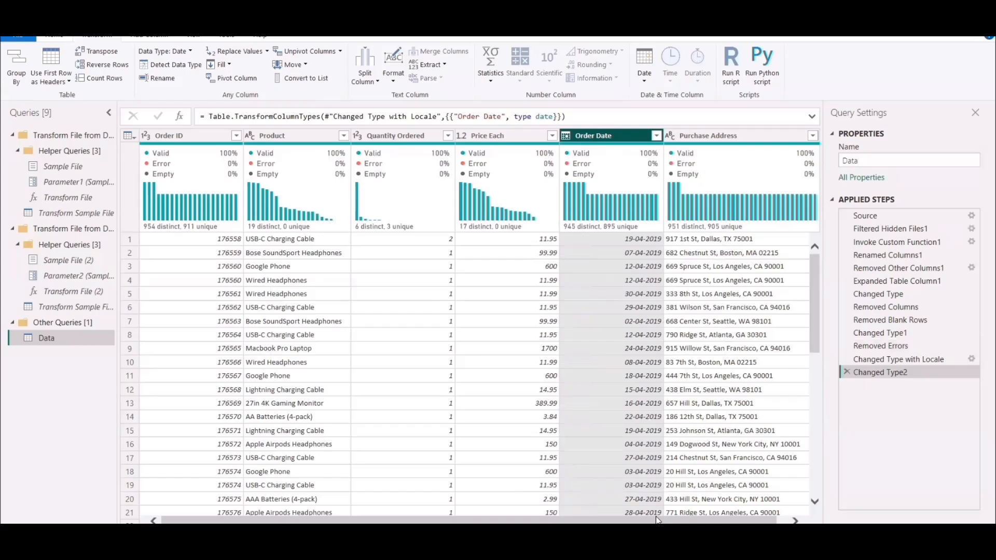
Back in Power Query, add a column extracting the text between two comma delimiters from Purchase Address.
left_click_drag(656, 521, 675, 520)
left_click(698, 135)
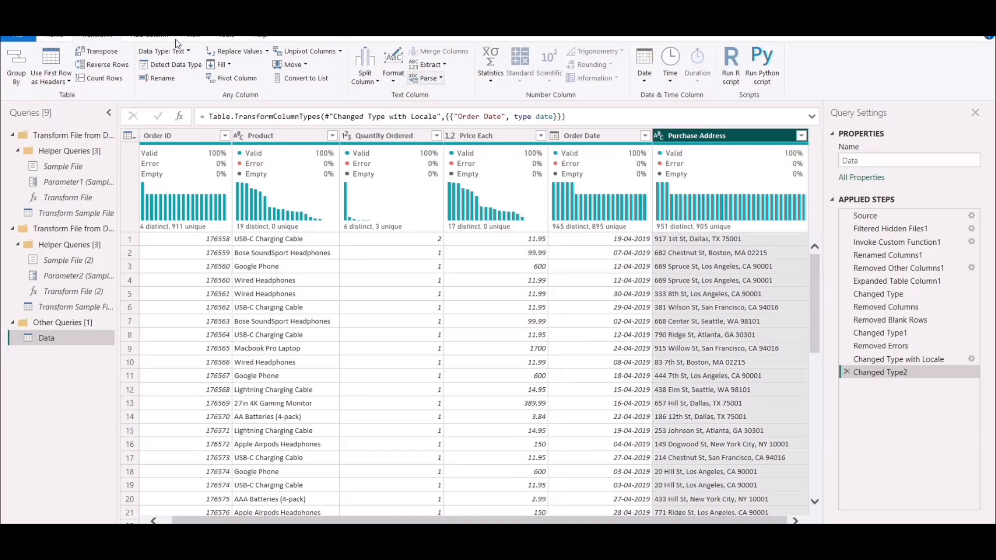
left_click(154, 38)
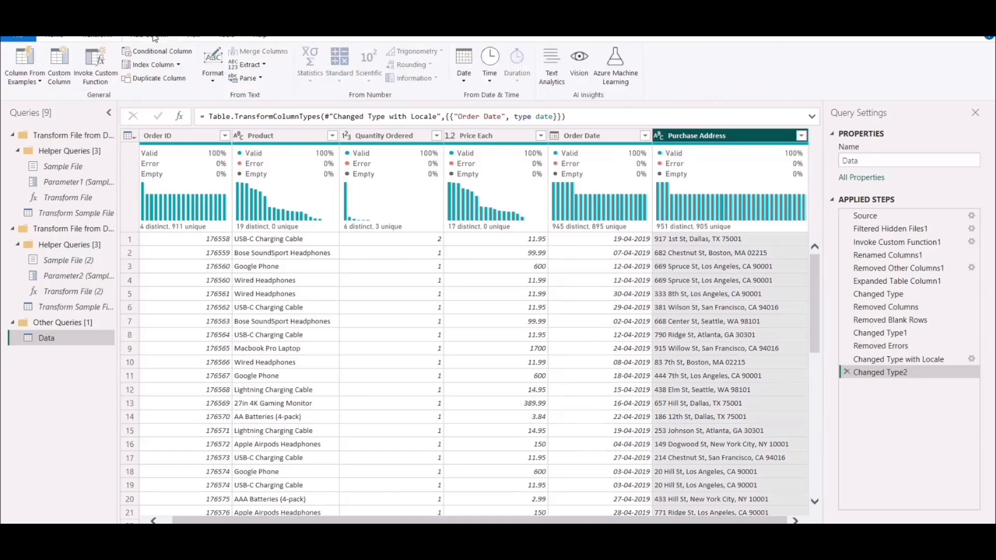
left_click(262, 64)
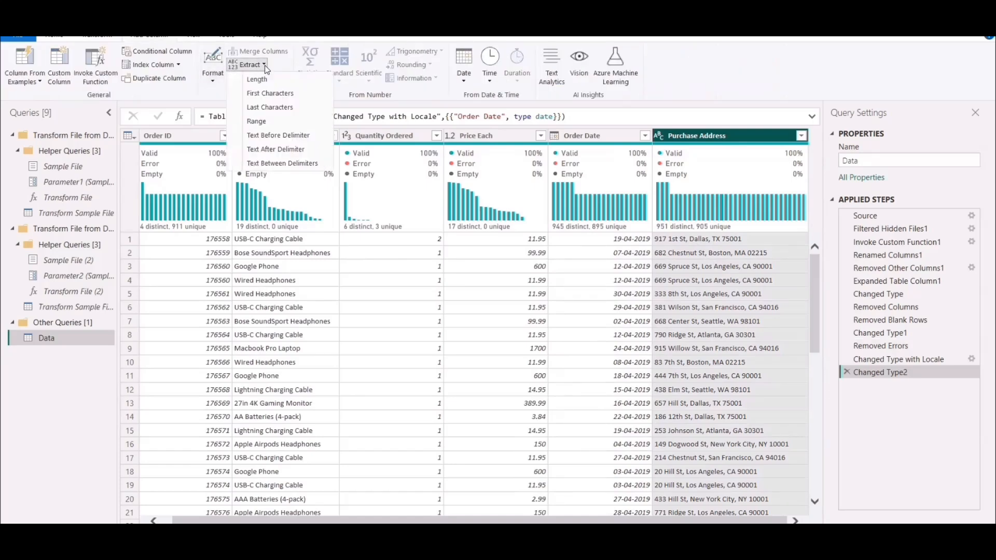
left_click(284, 164)
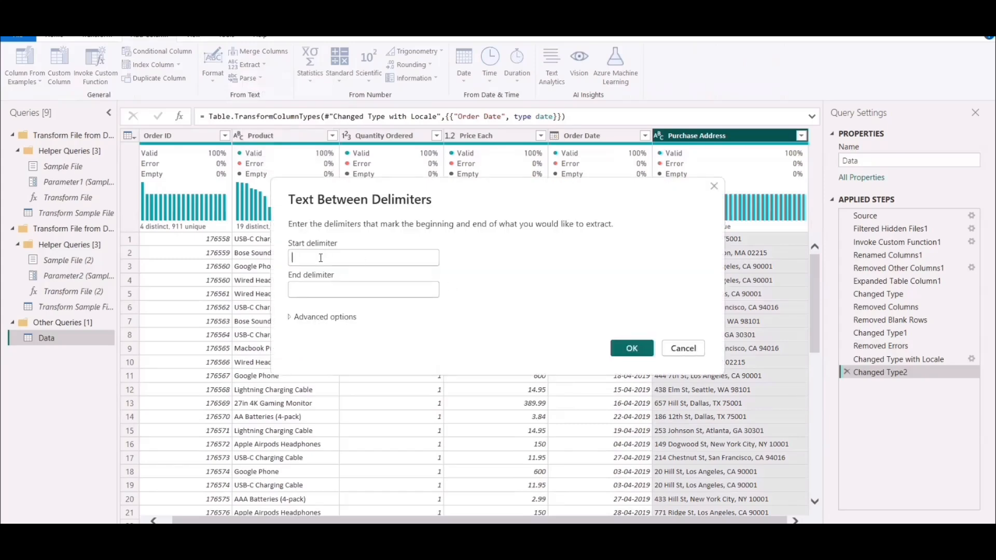
type(",")
left_click(315, 290)
type(",")
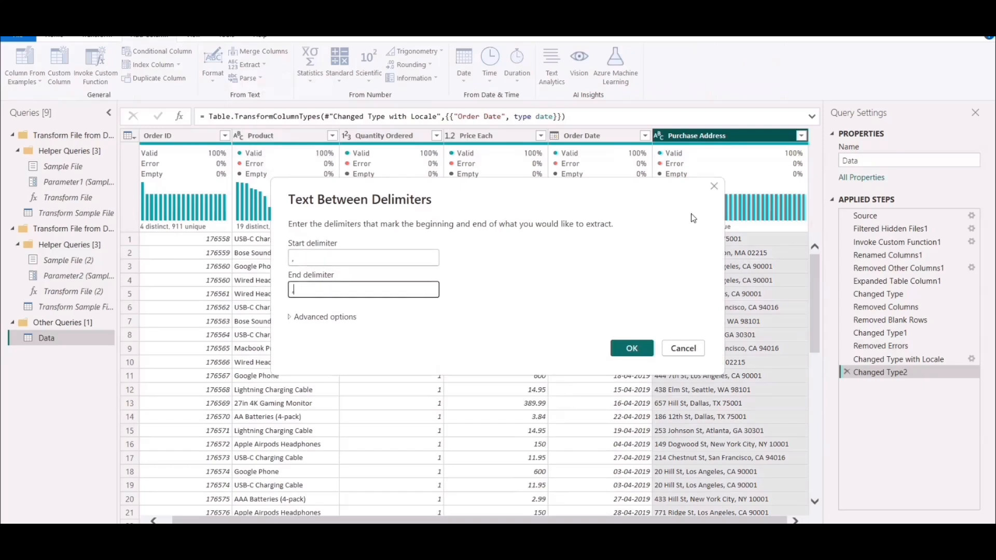
left_click_drag(628, 201, 565, 201)
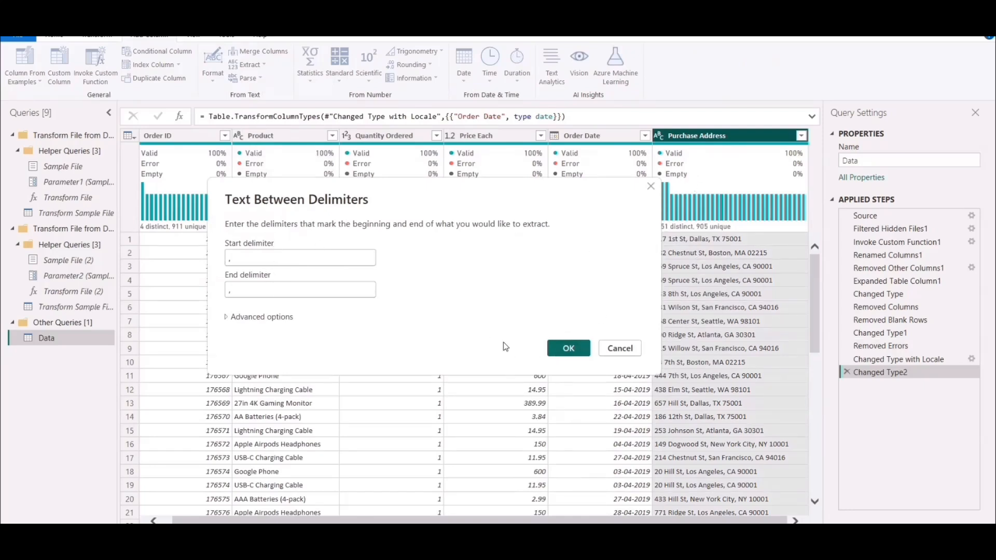
left_click(568, 352)
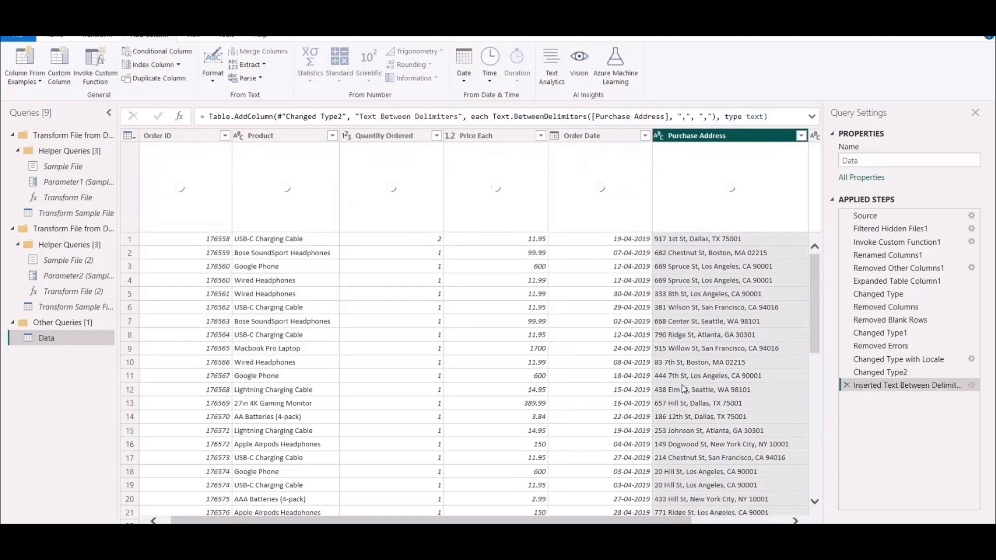
left_click_drag(651, 519, 764, 518)
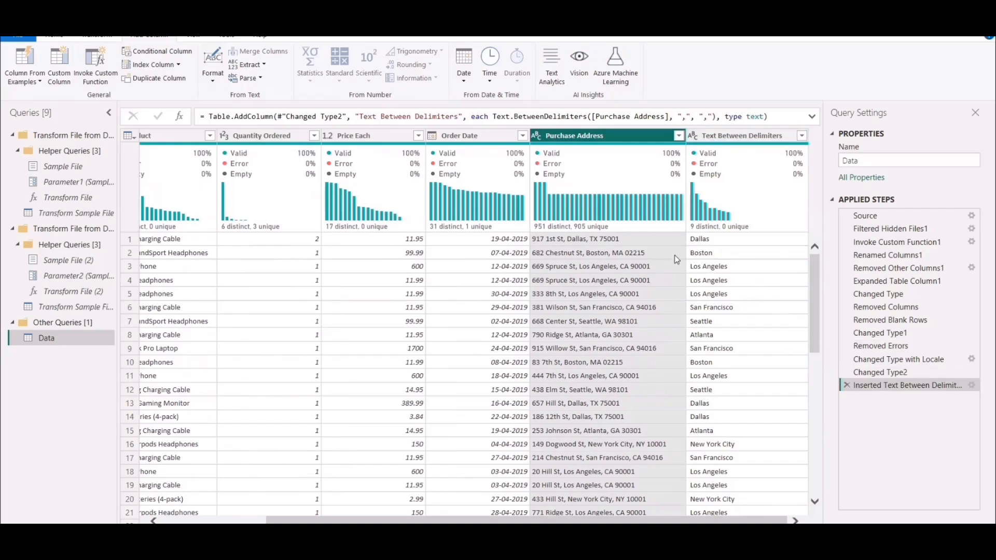
left_click(261, 64)
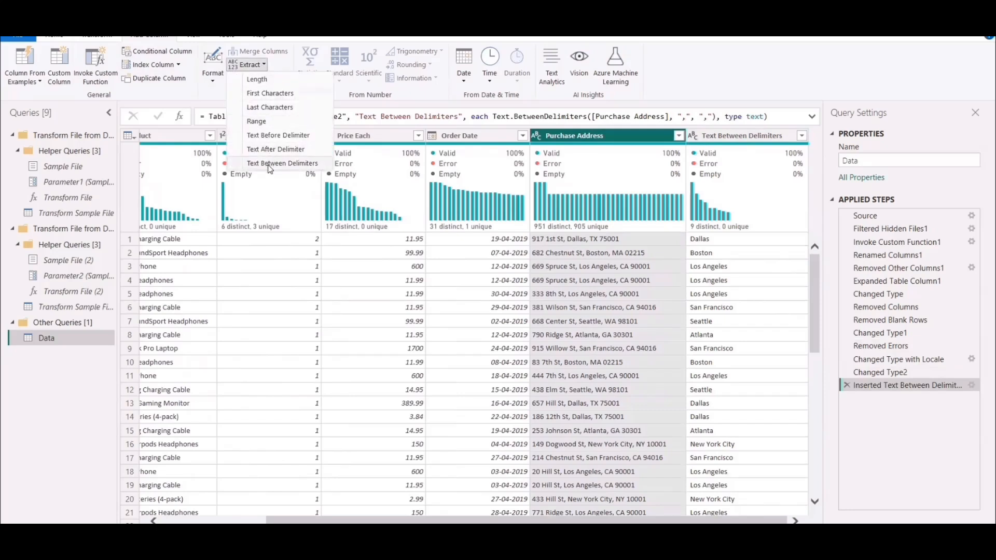
left_click(851, 70)
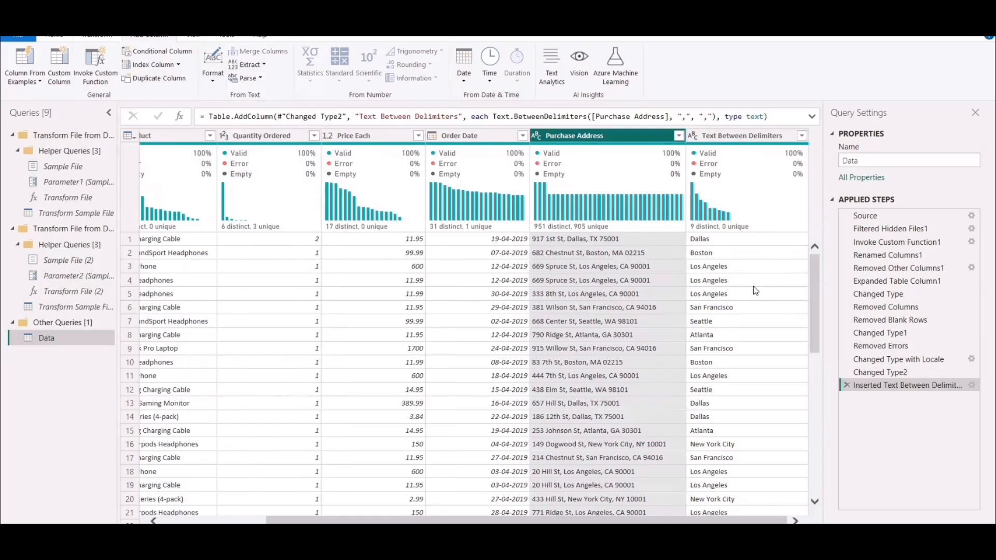
Rename the newly extracted city column as Region.
double_click(732, 136)
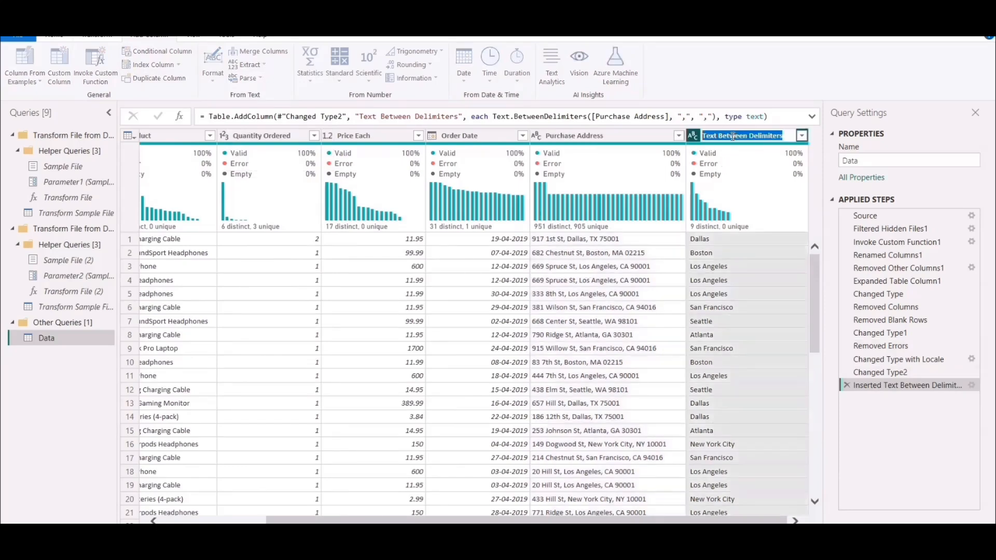
type("Re")
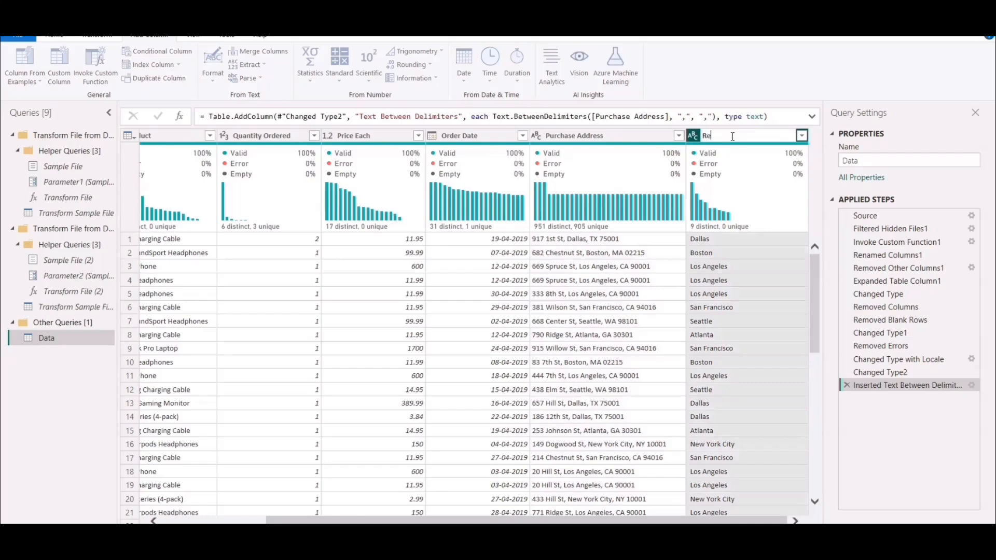
key("Return")
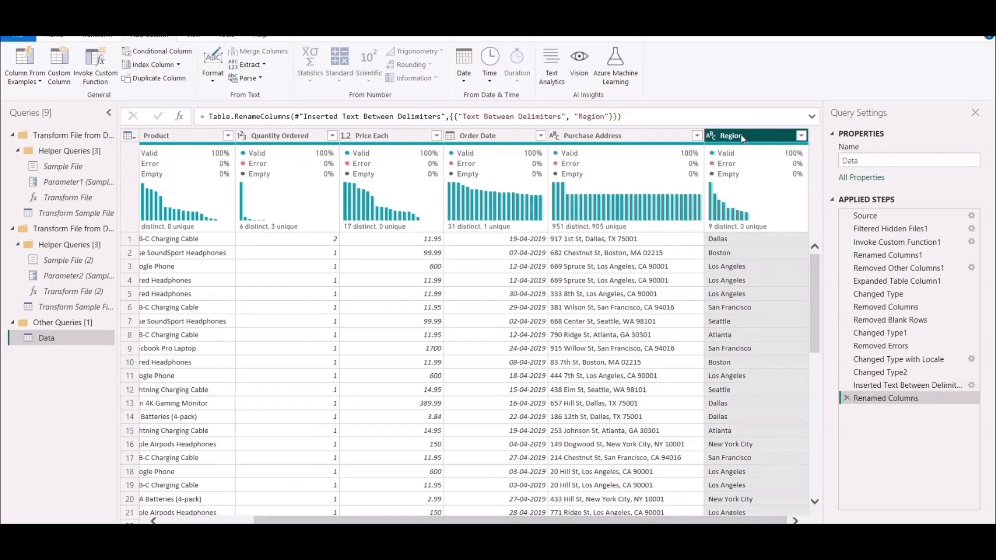
Apply the pending query changes while keeping the Power Query Editor open.
left_click(58, 37)
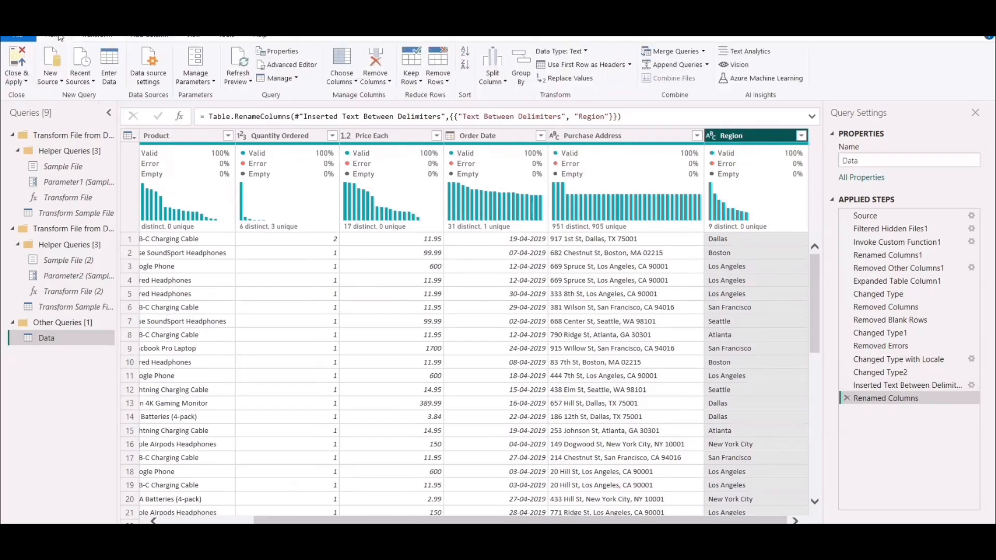
left_click(22, 83)
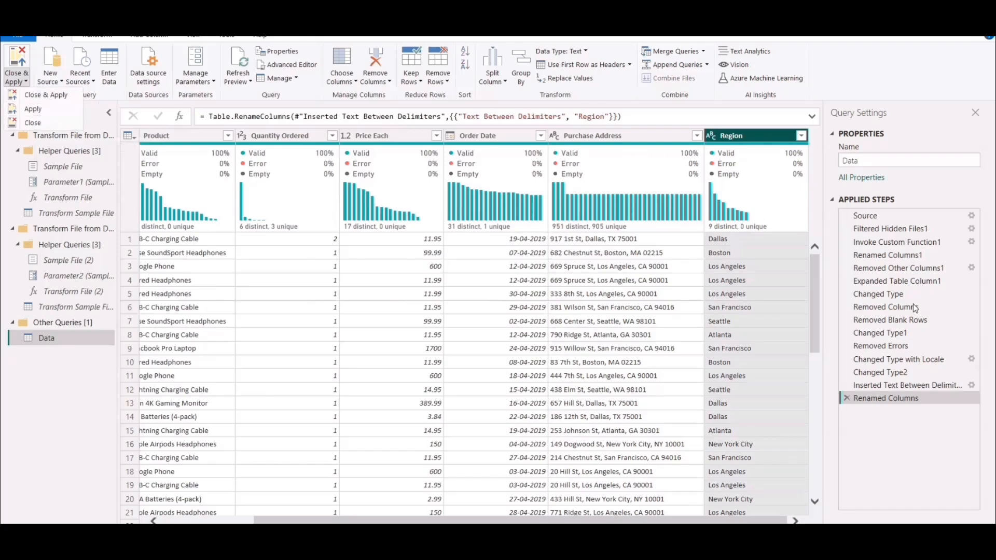
left_click(34, 110)
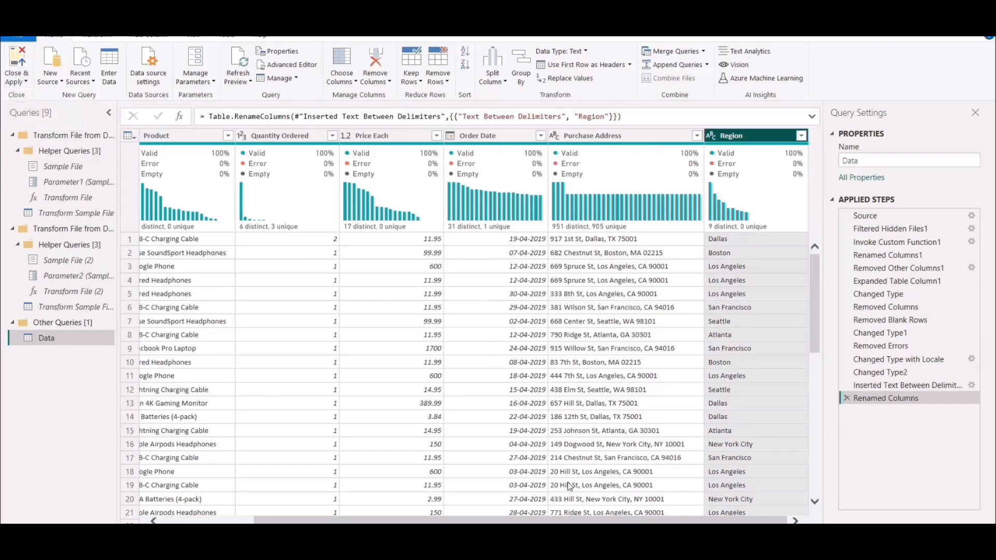
Consult the list of report questions in the PowerPoint presentation and return to Power Query.
mouse_move(531, 534)
left_click(532, 499)
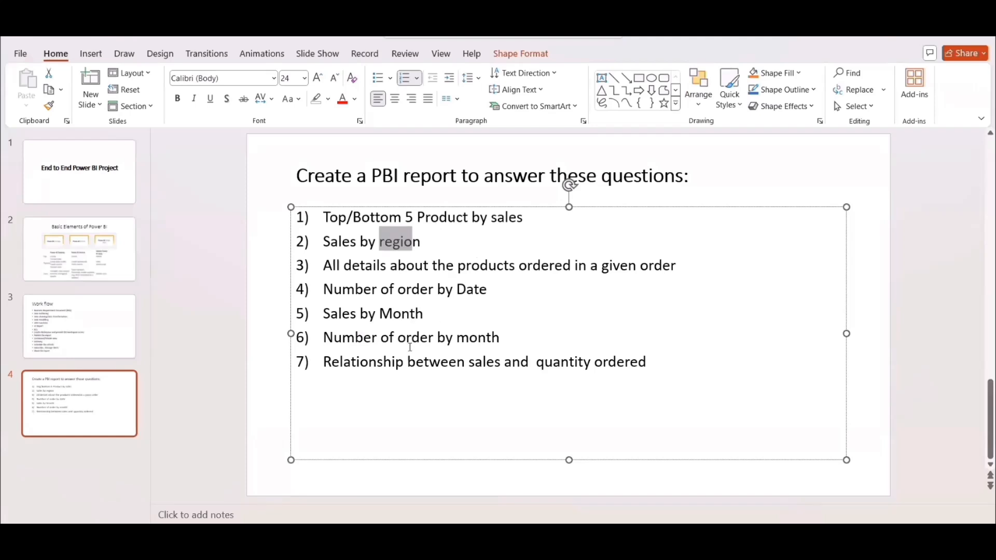
key("alt+Tab")
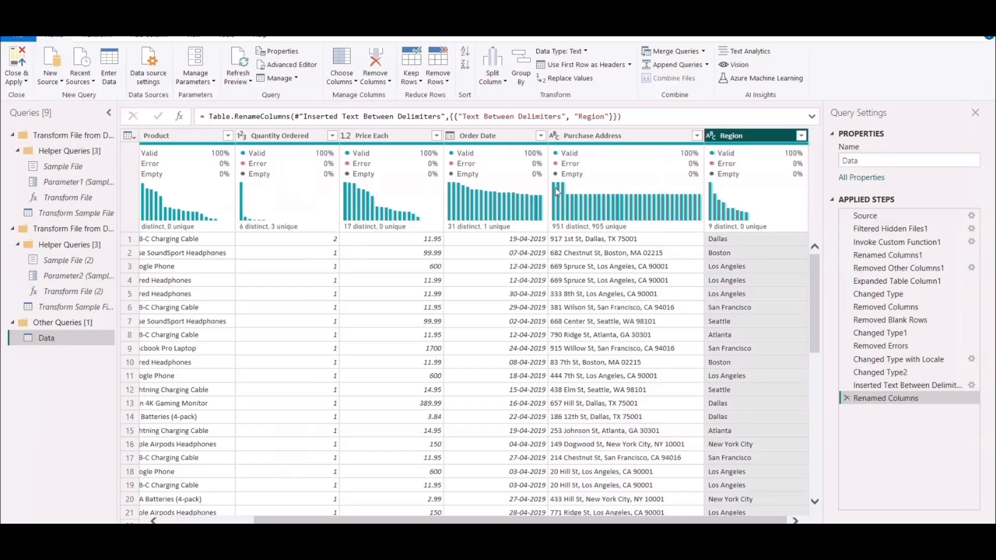
Switch to the PowerPoint presentation and show the Work flow slide.
mouse_move(589, 542)
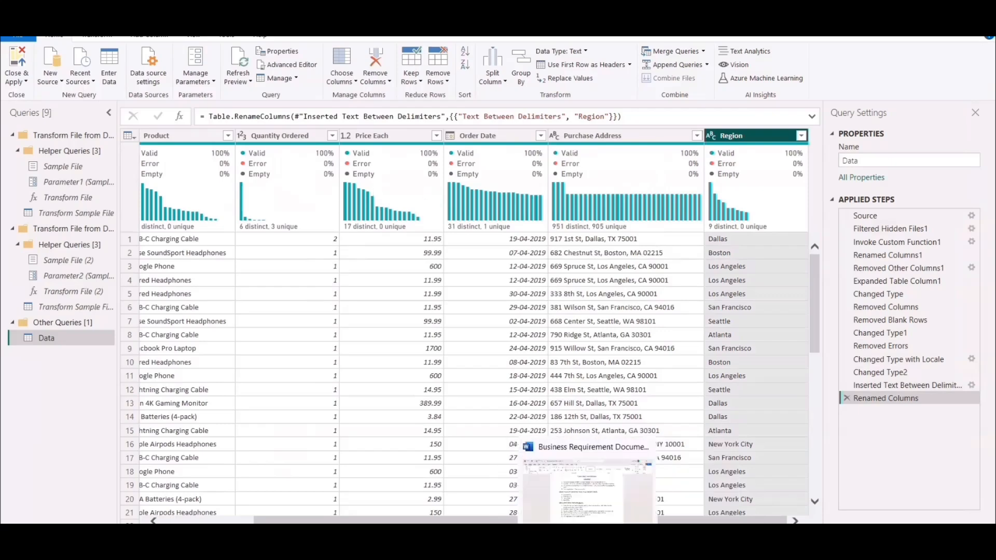
mouse_move(531, 542)
left_click(513, 502)
left_click(52, 325)
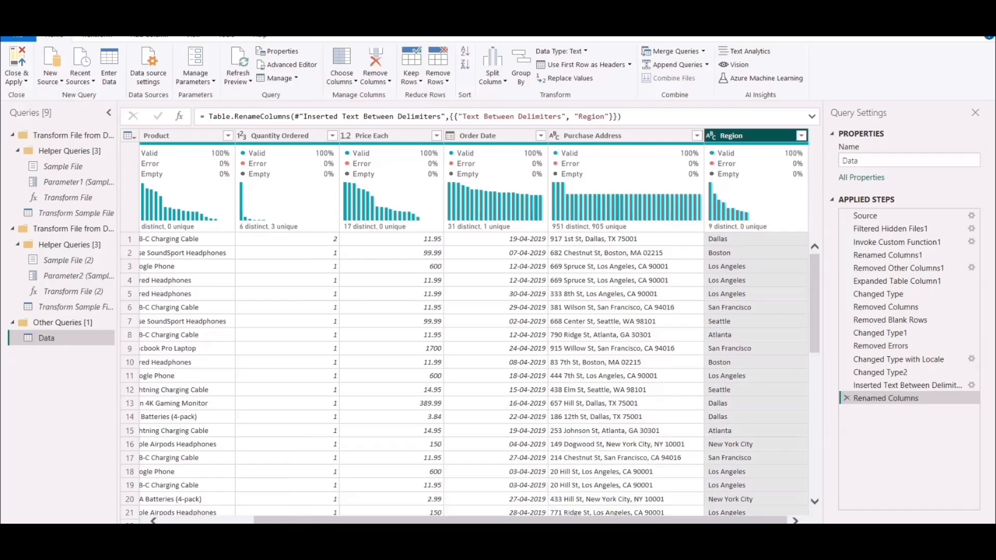
Switch to Power BI Desktop and display the Data table's records in Table view.
left_click(641, 507)
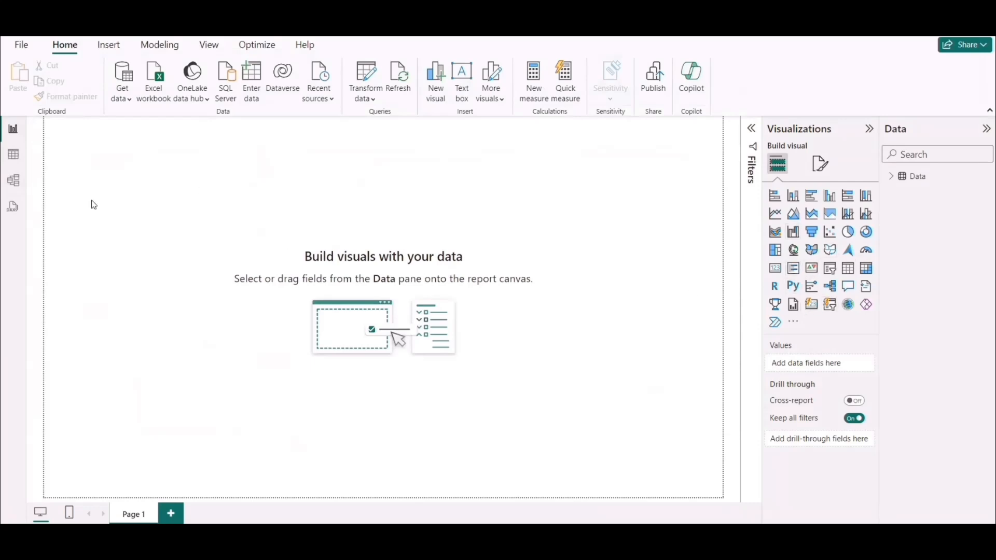
left_click(14, 159)
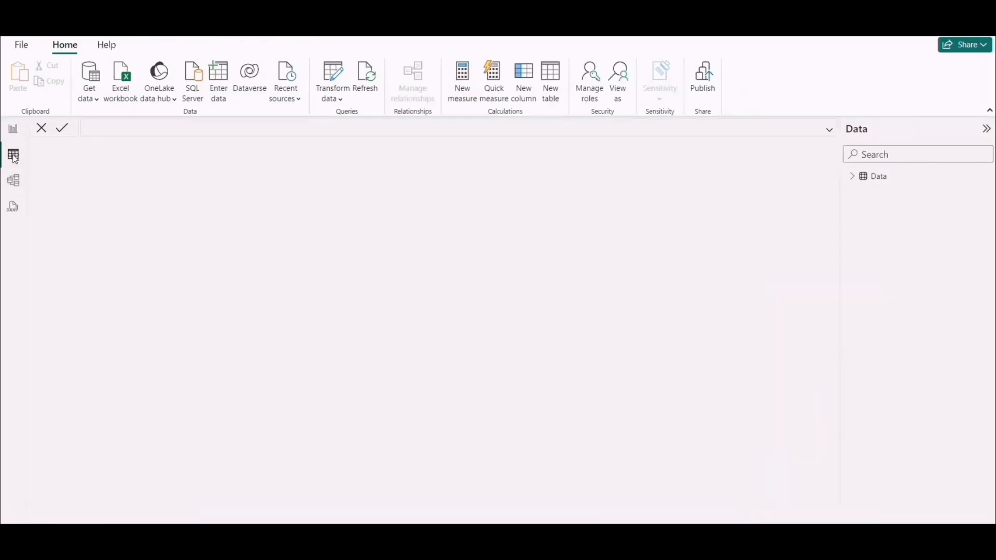
left_click(879, 179)
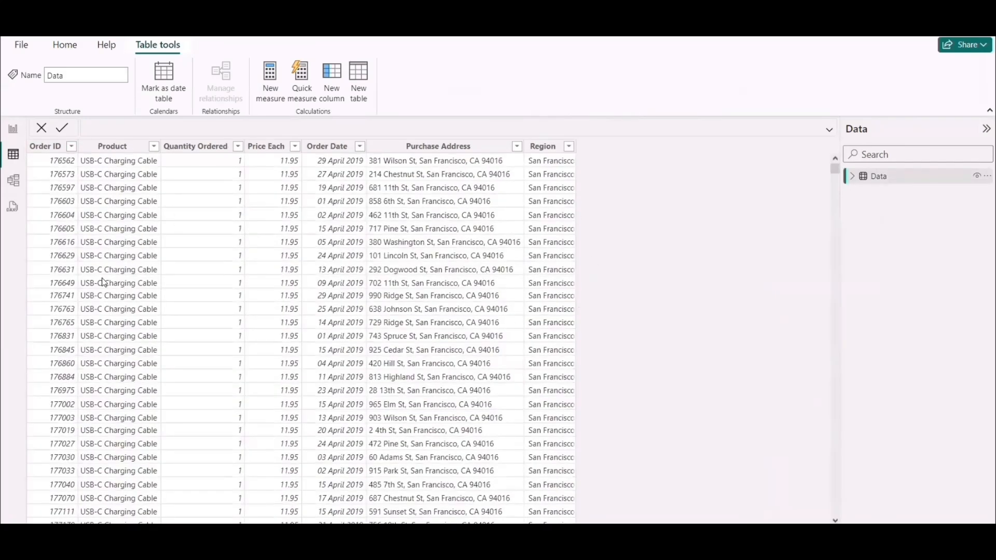
Open Model view and reposition the Data table card slightly on the diagram.
left_click(13, 182)
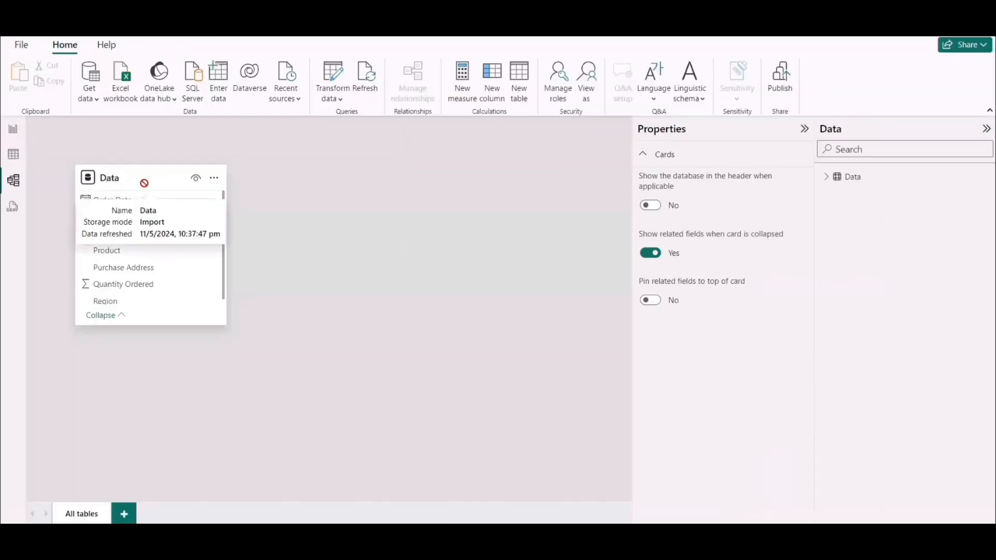
left_click_drag(142, 182, 174, 187)
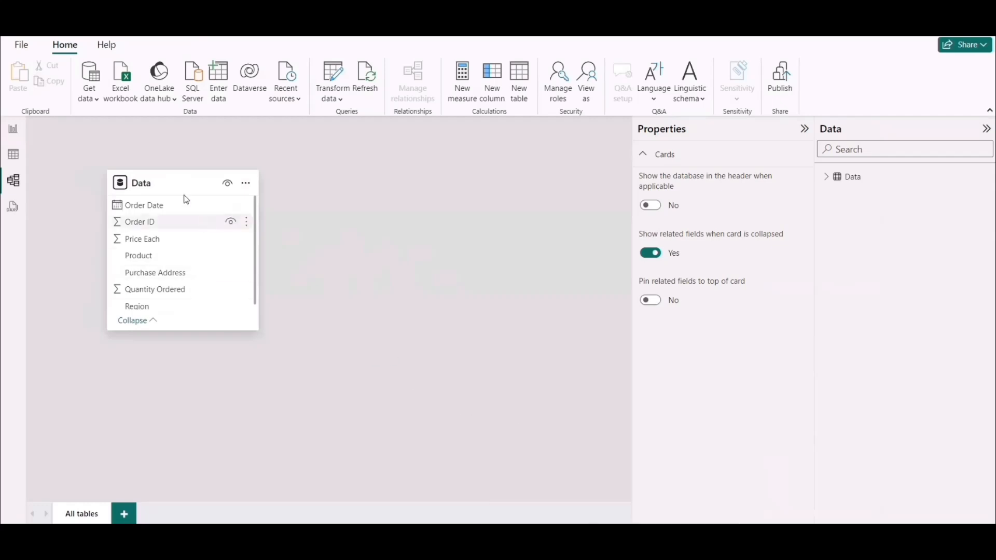
mouse_move(154, 183)
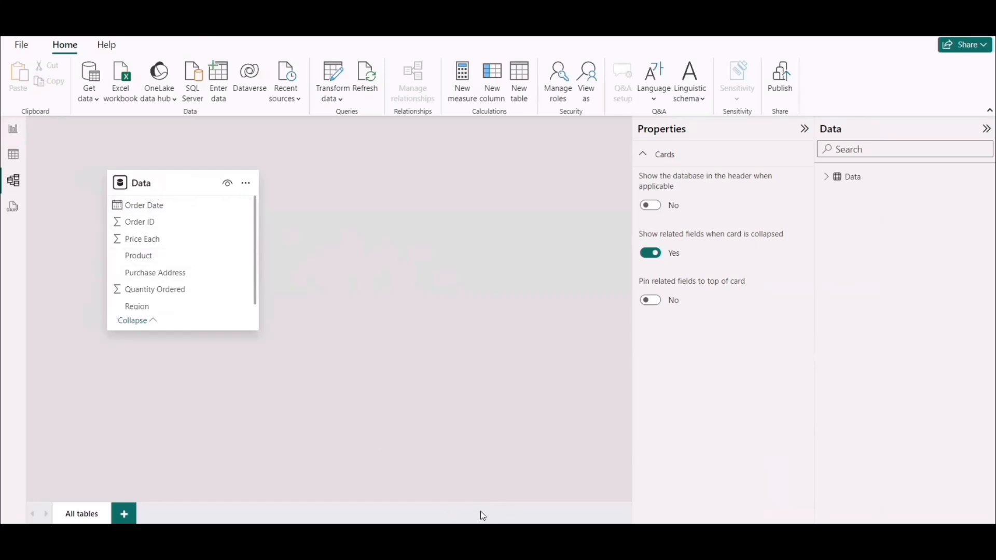
Consult the Work flow slide in PowerPoint for the project stages and return to Power BI Desktop.
mouse_move(530, 540)
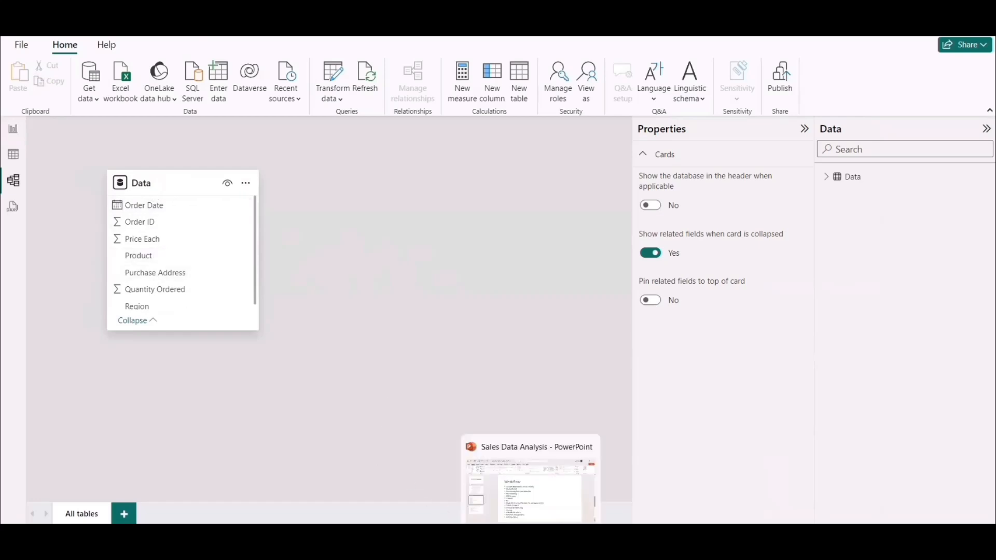
left_click(530, 494)
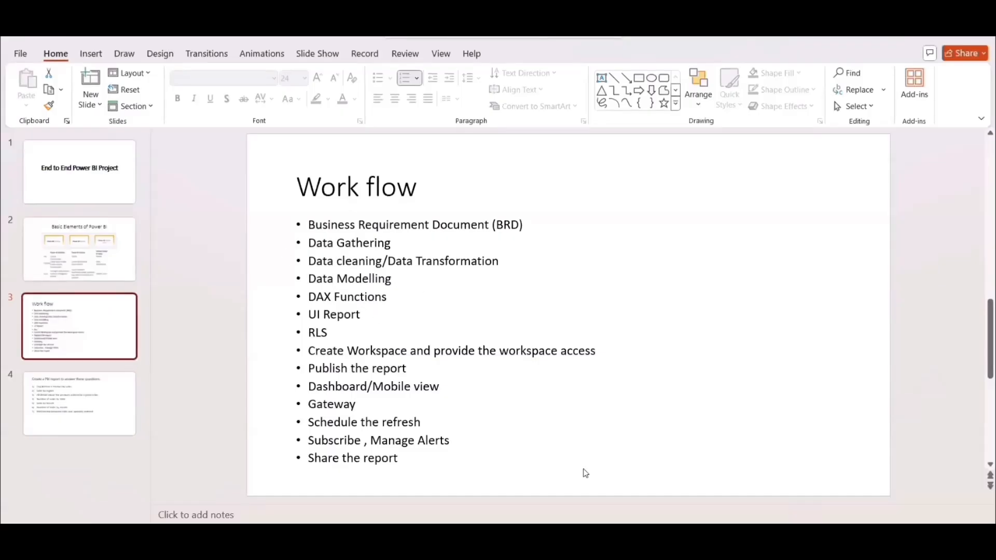
mouse_move(672, 540)
left_click(664, 490)
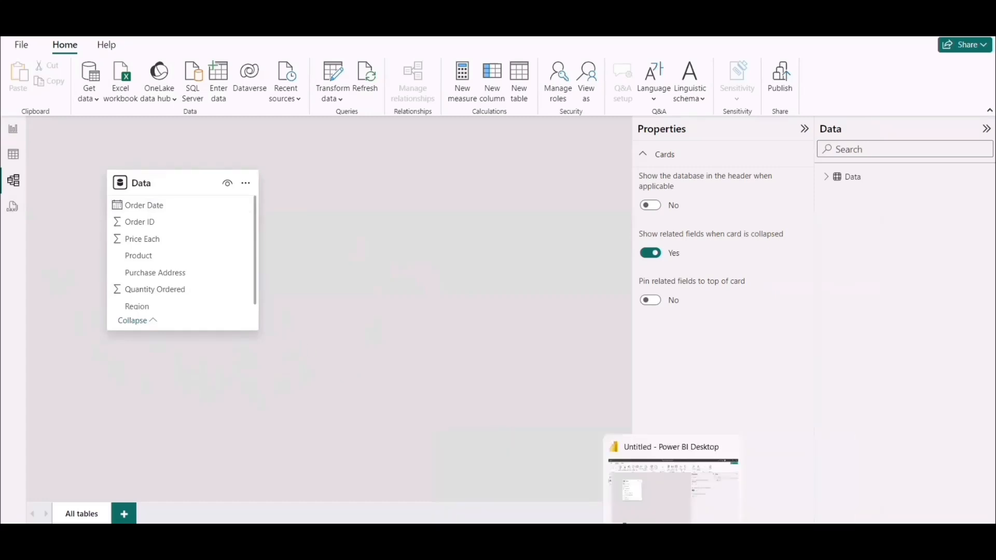
left_click(695, 537)
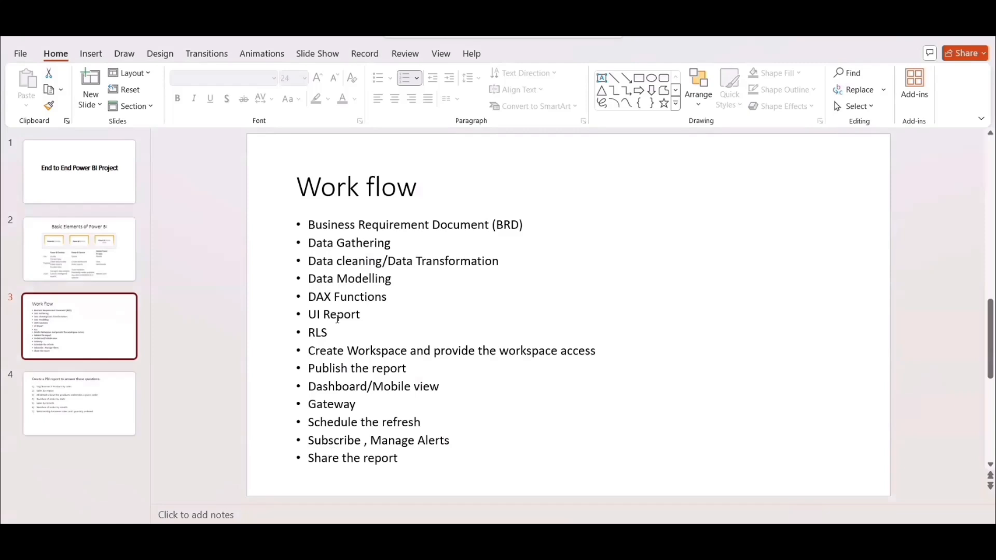
left_click(917, 34)
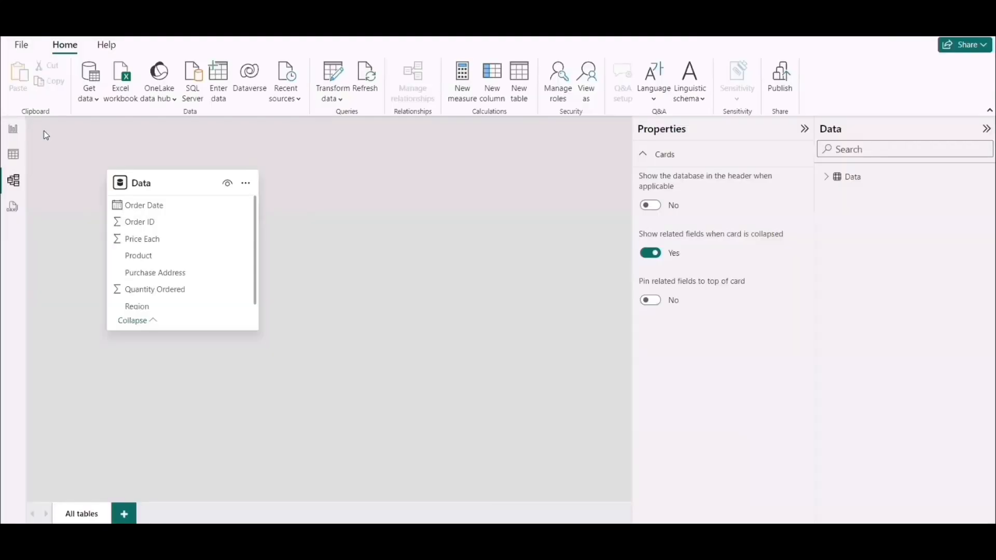
In Table view, add the calculated column Year = YEAR(Data[Order Date]) to the Data table.
left_click(12, 161)
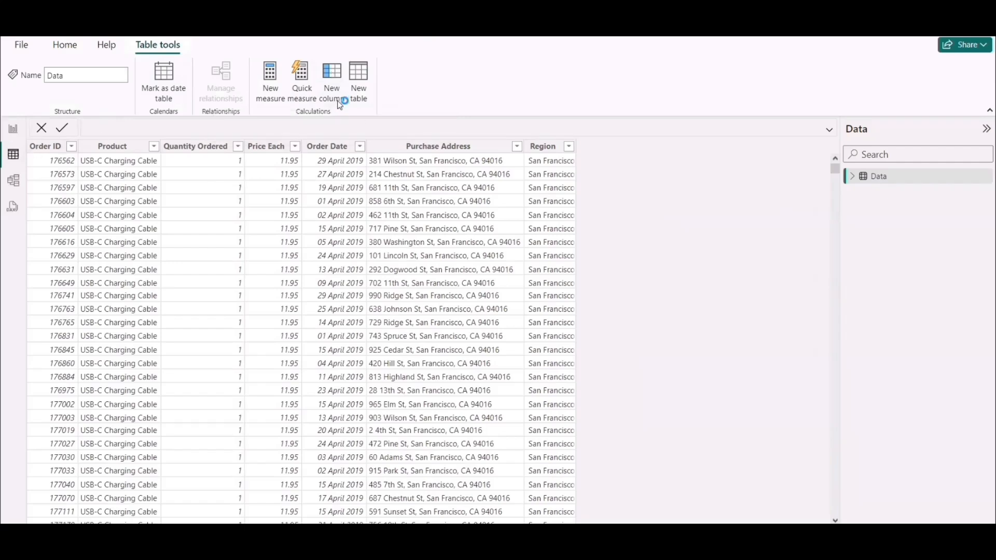
left_click(14, 133)
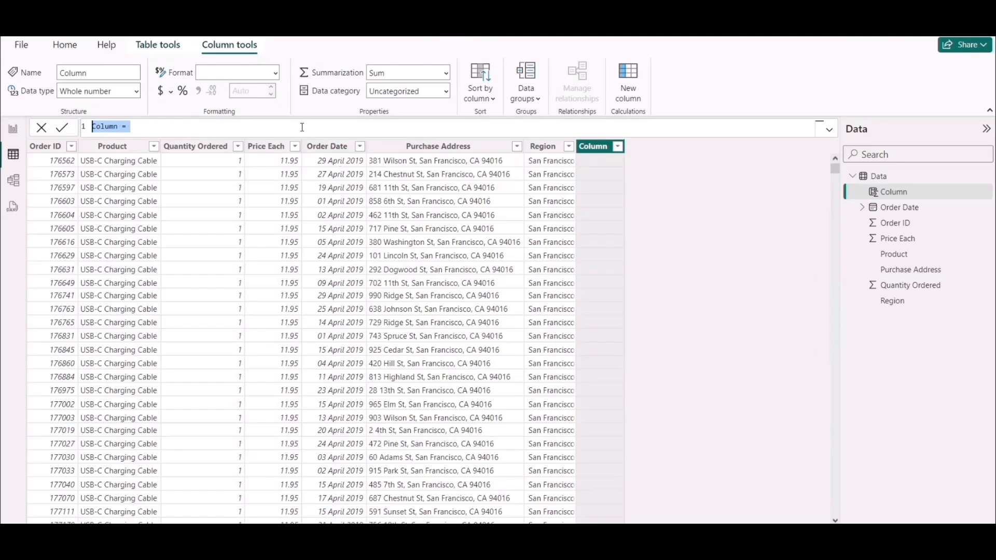
type("Year = year")
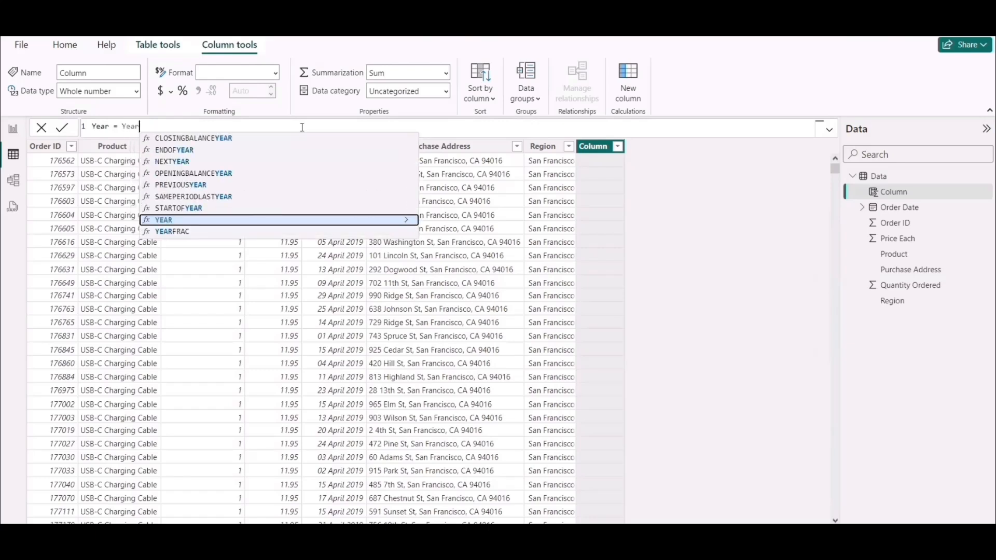
key("Tab")
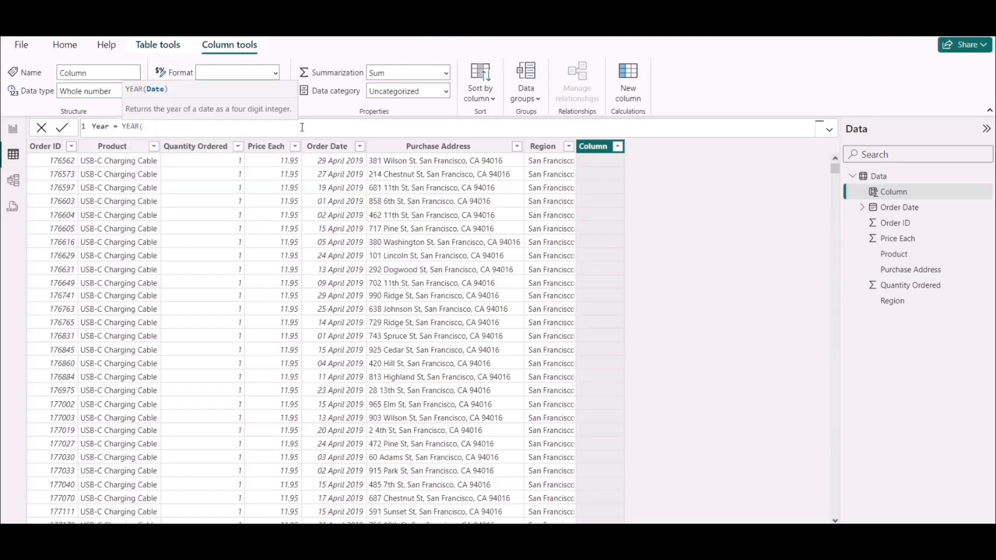
type("date")
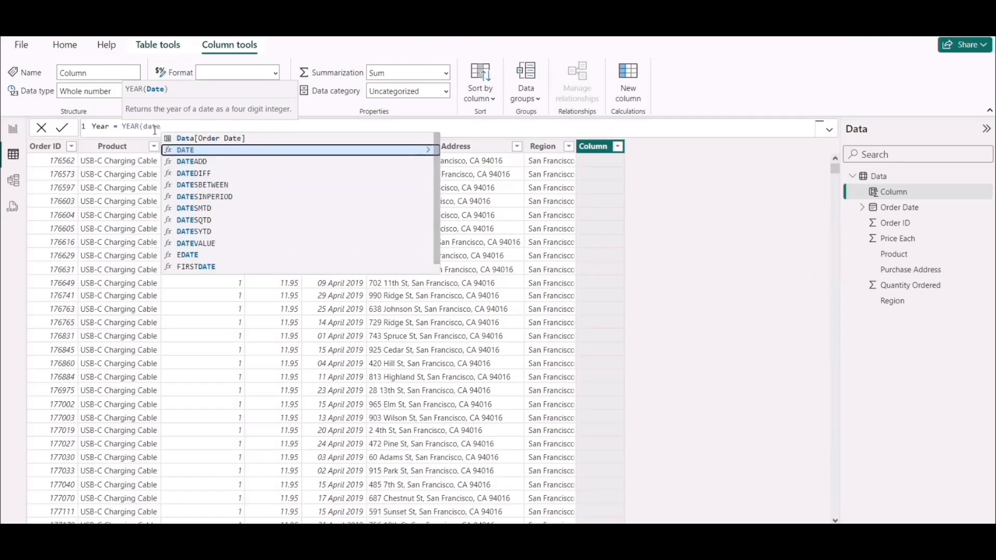
left_click(201, 138)
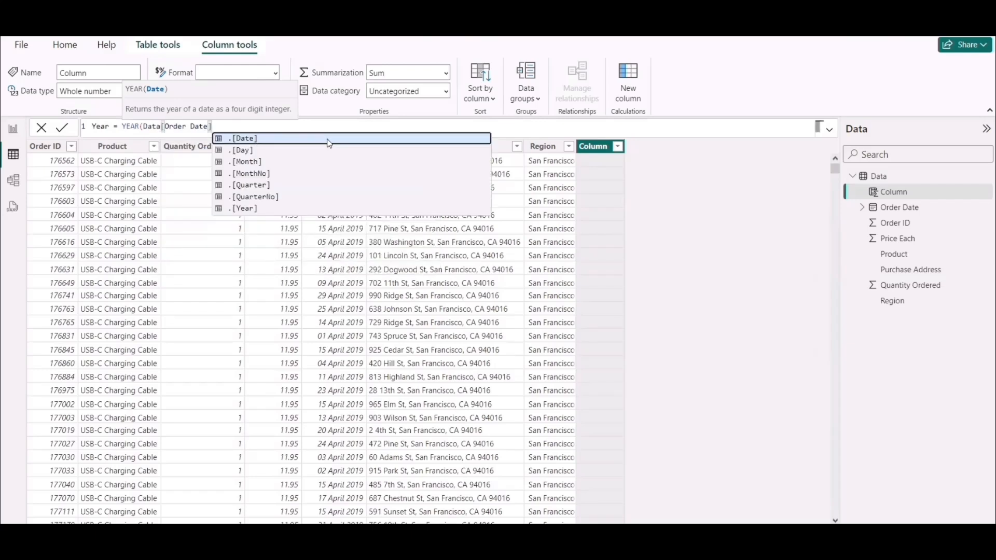
type(")")
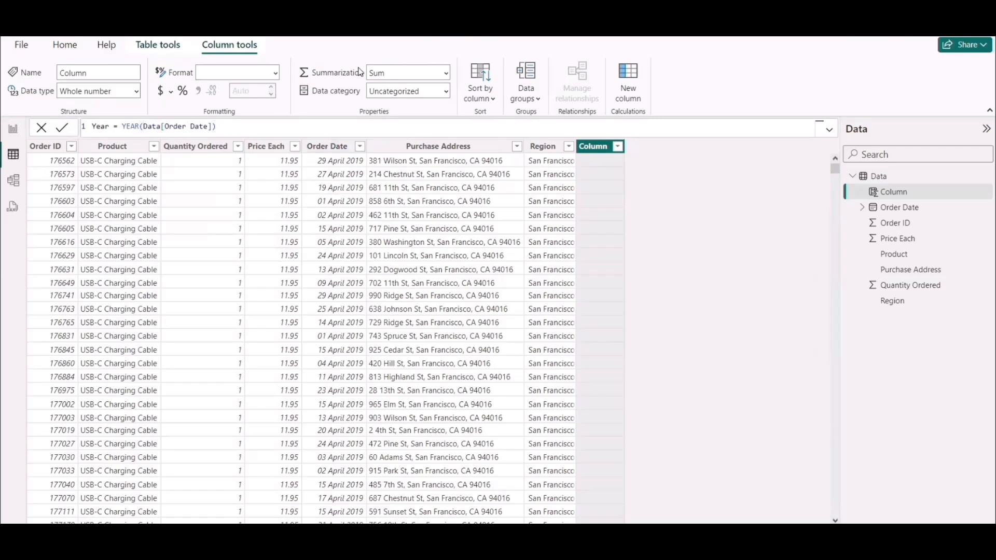
key("Return")
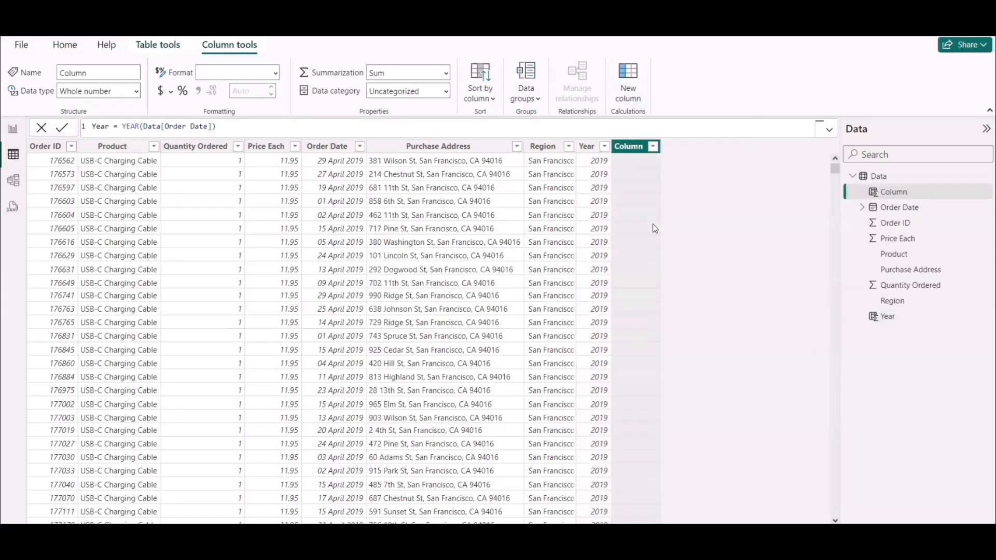
Add the calculated column Month = MONTH(Data[Order Date]) to the Data table.
type("Month")
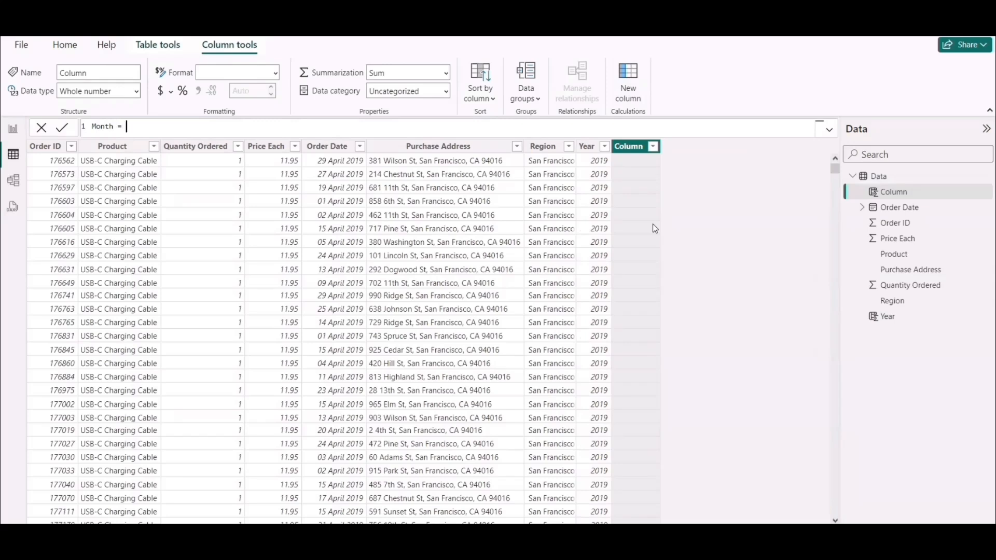
type(" = Month")
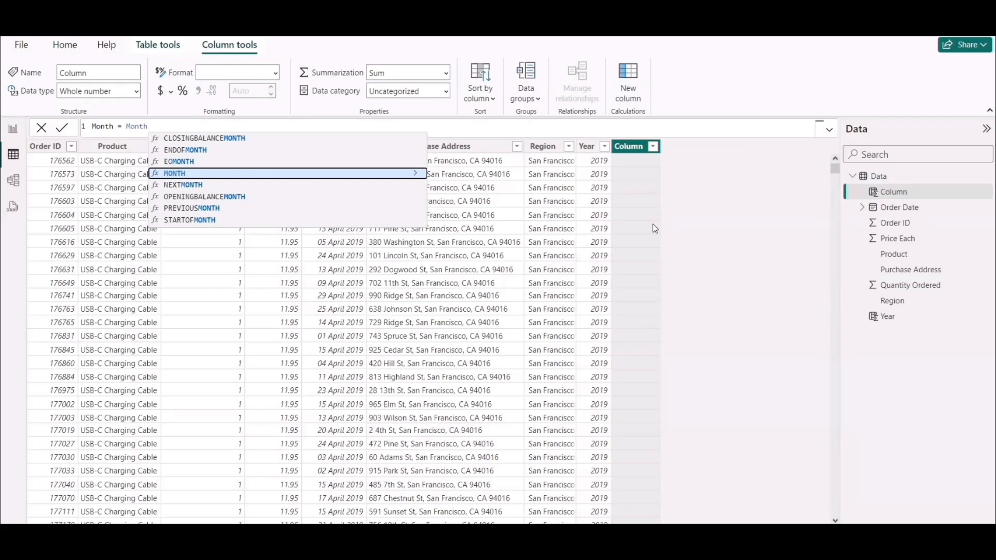
key("Tab")
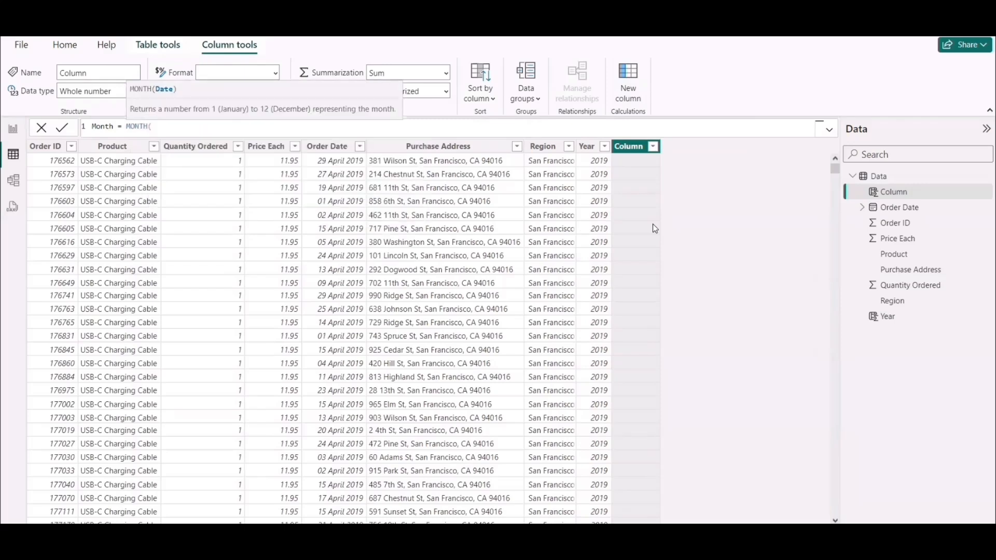
type("date")
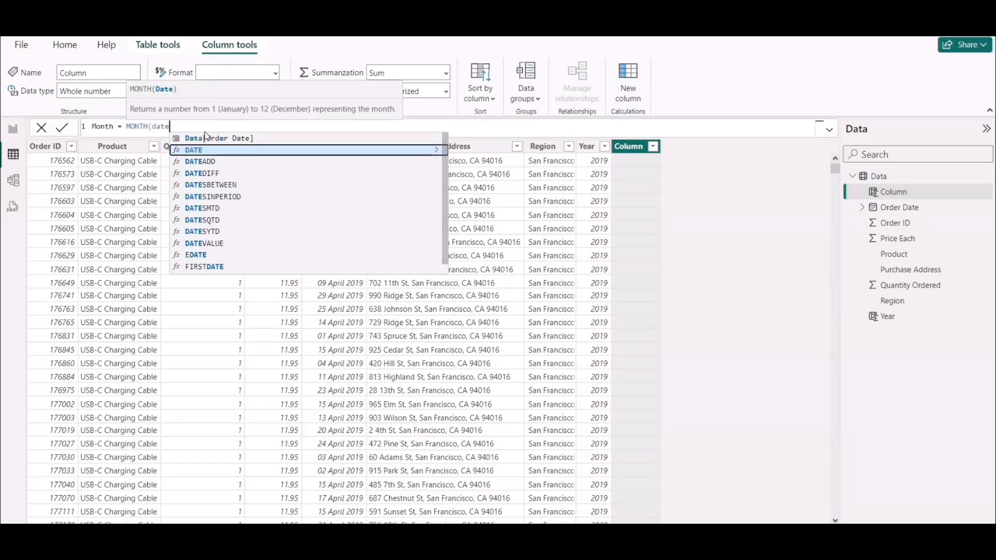
left_click(208, 137)
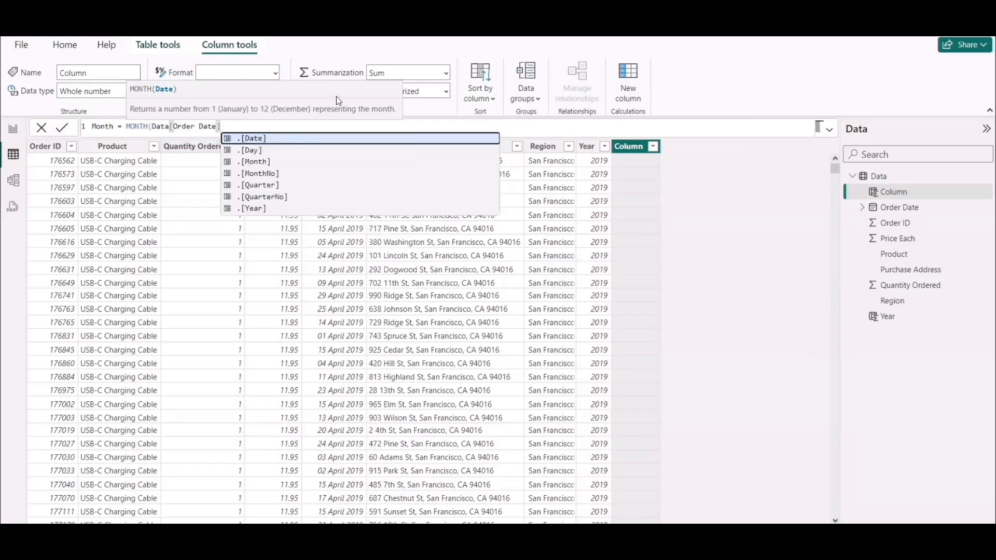
type(")")
key("Return")
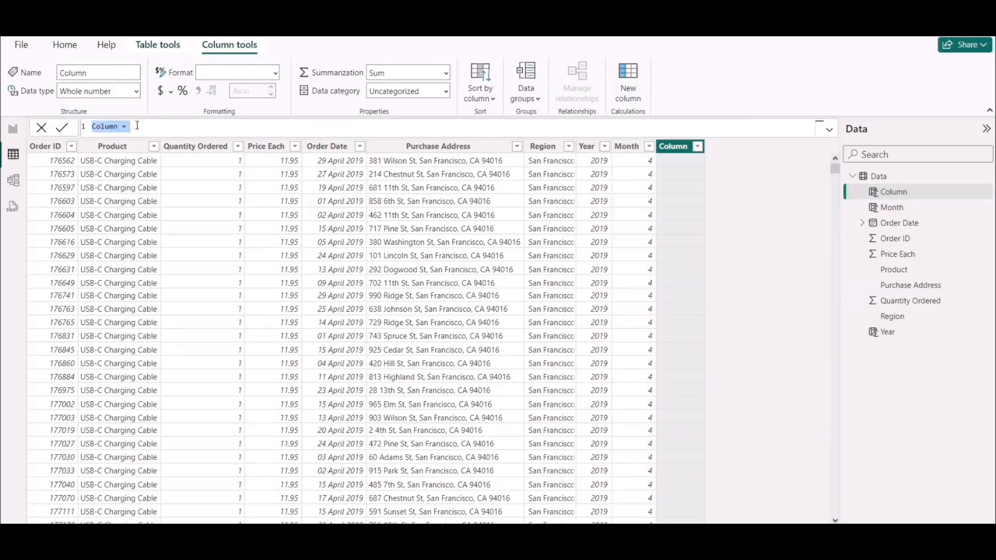
Add the calculated column Month Name = FORMAT(Data[Order Date],"MMM") and open its list of filter values.
type("Month Name=")
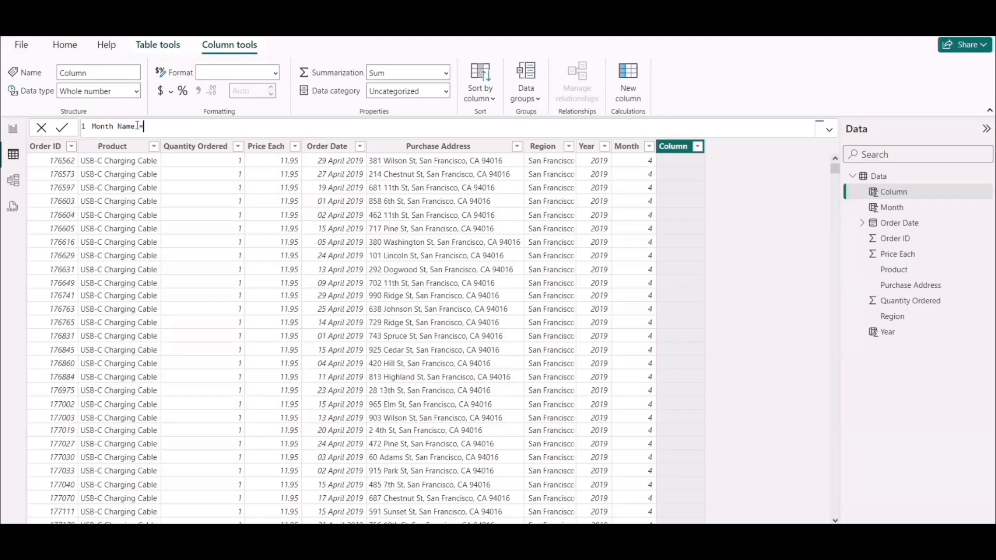
type(" FORMAT(")
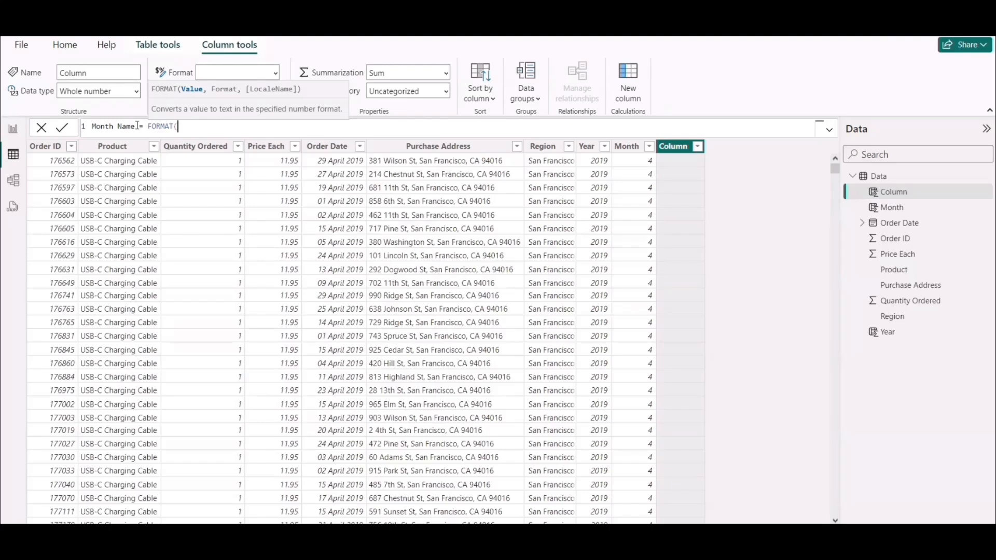
type("orde")
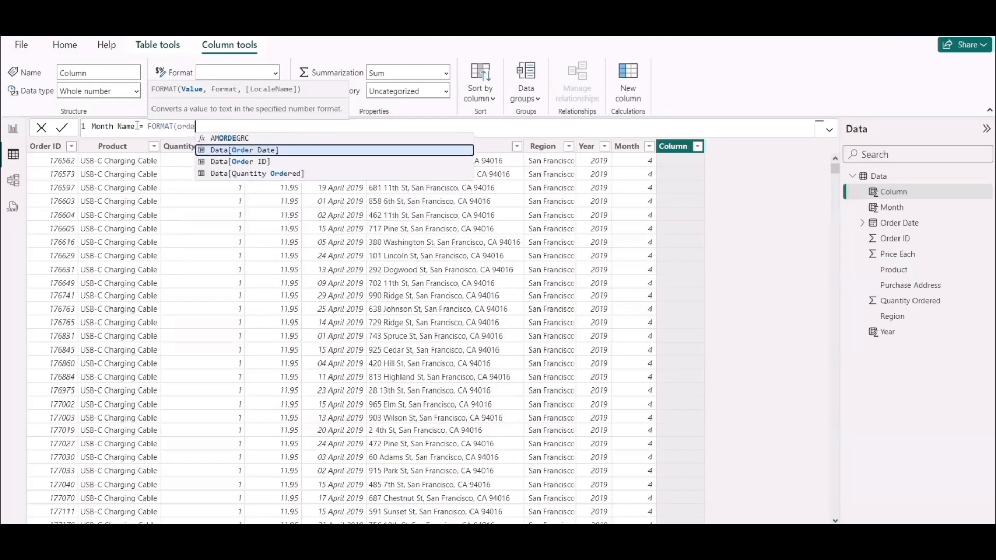
key("Tab")
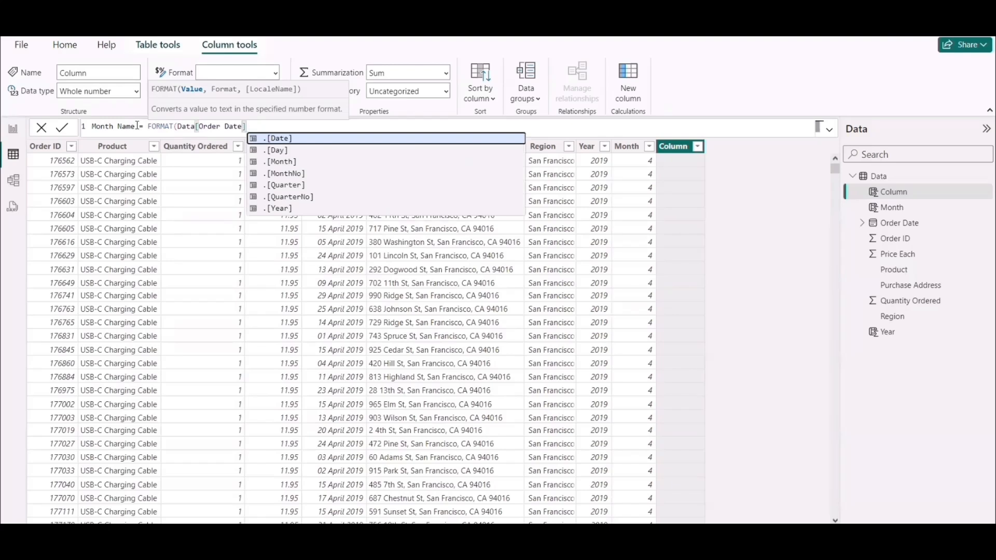
type(",")
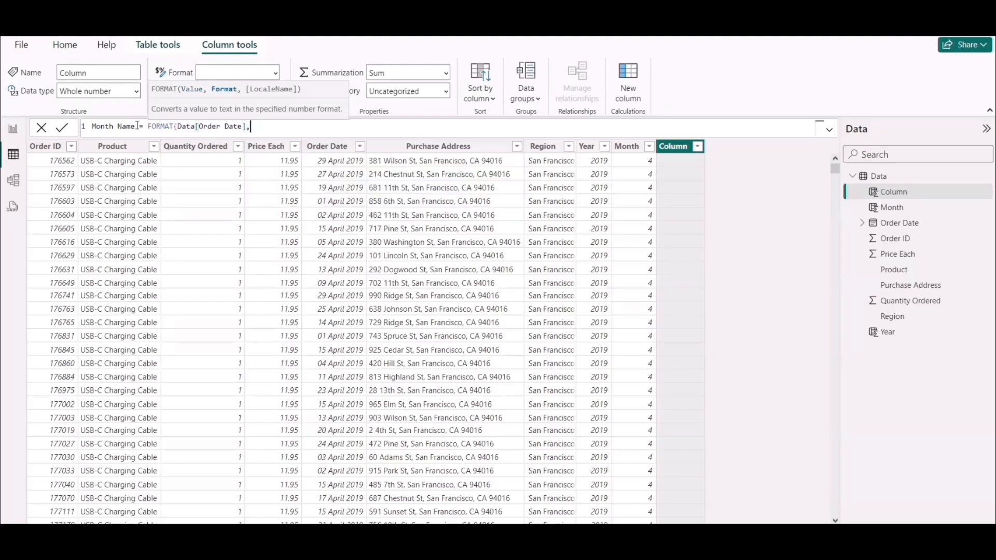
type("\"MMM\")")
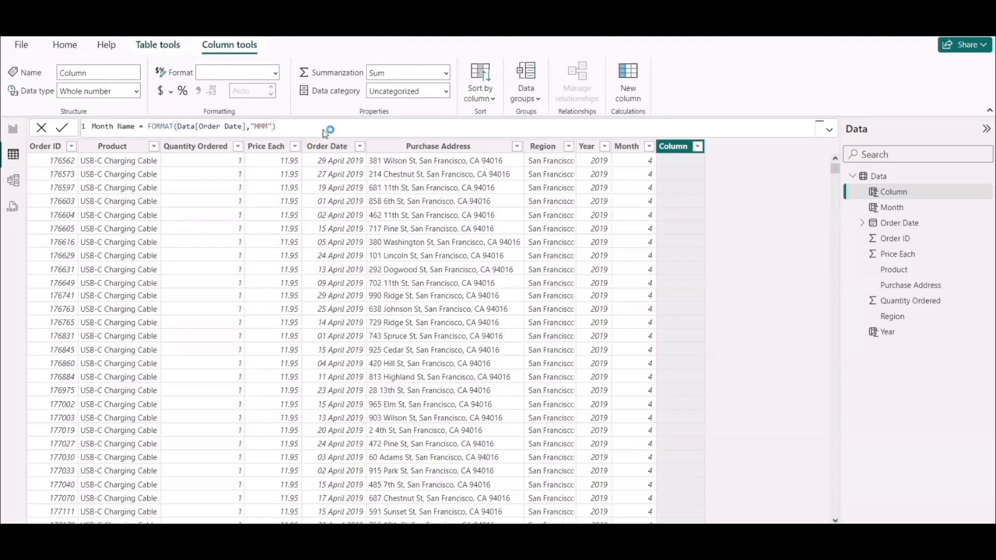
key("Return")
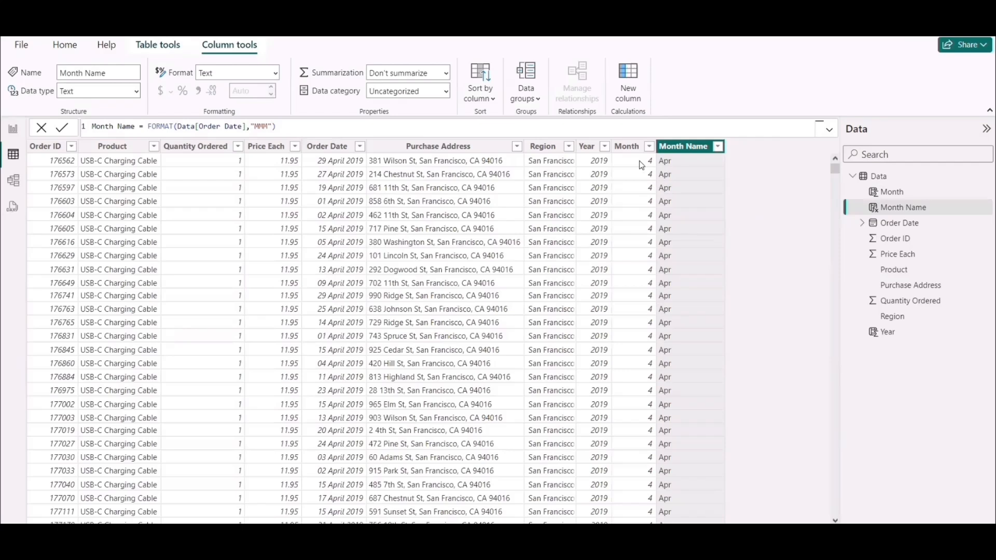
left_click(718, 148)
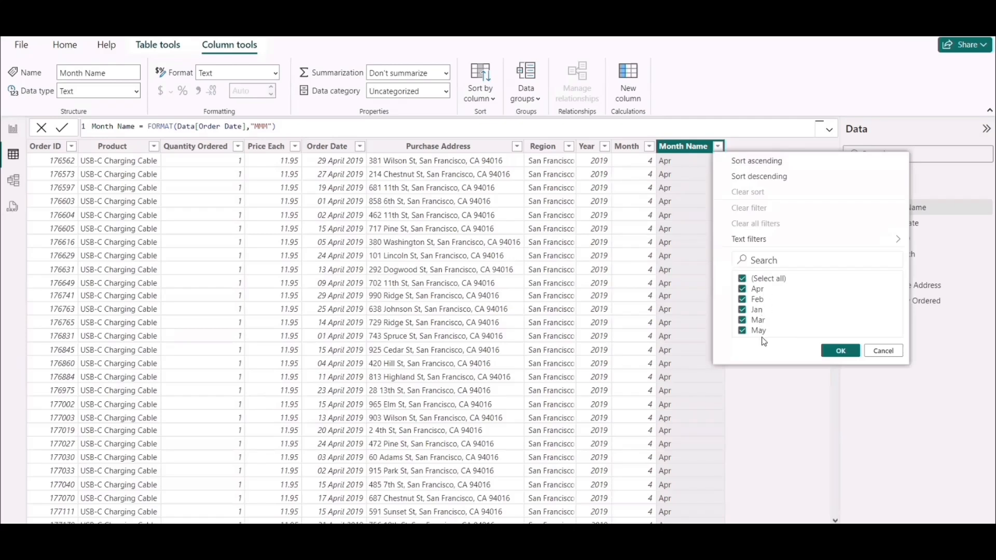
Filter the Month Name column to May to inspect the matching rows, and clear all filters.
left_click(882, 352)
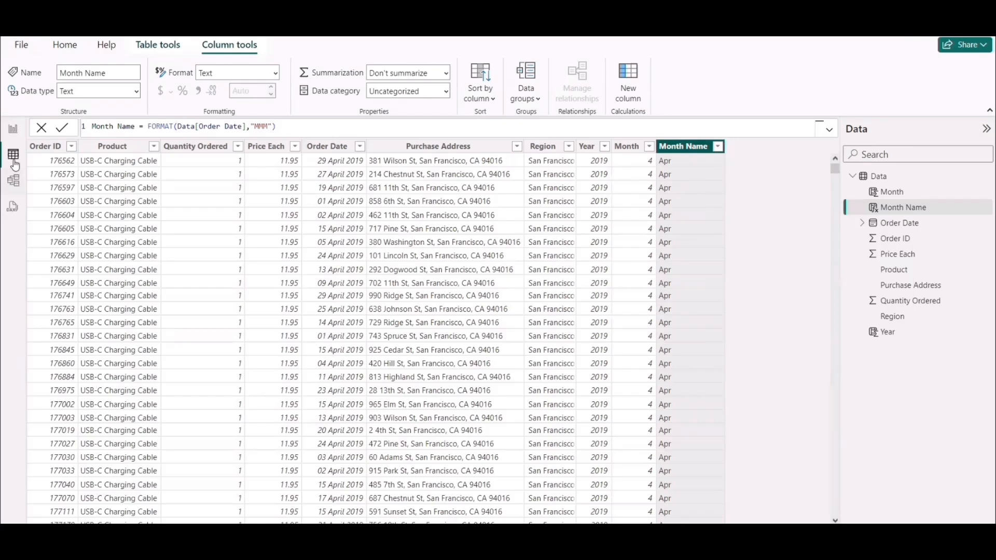
left_click(718, 147)
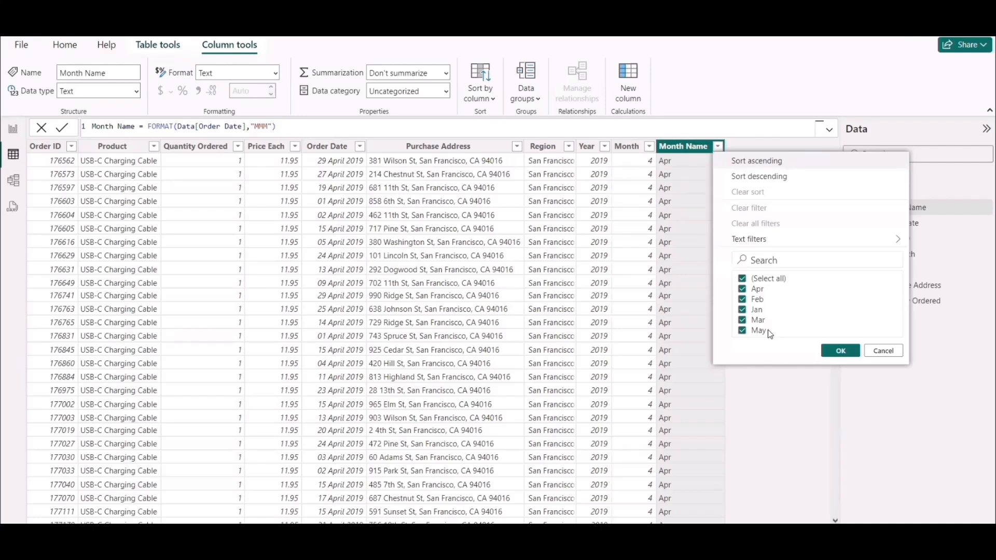
left_click(768, 280)
left_click(756, 332)
left_click(840, 351)
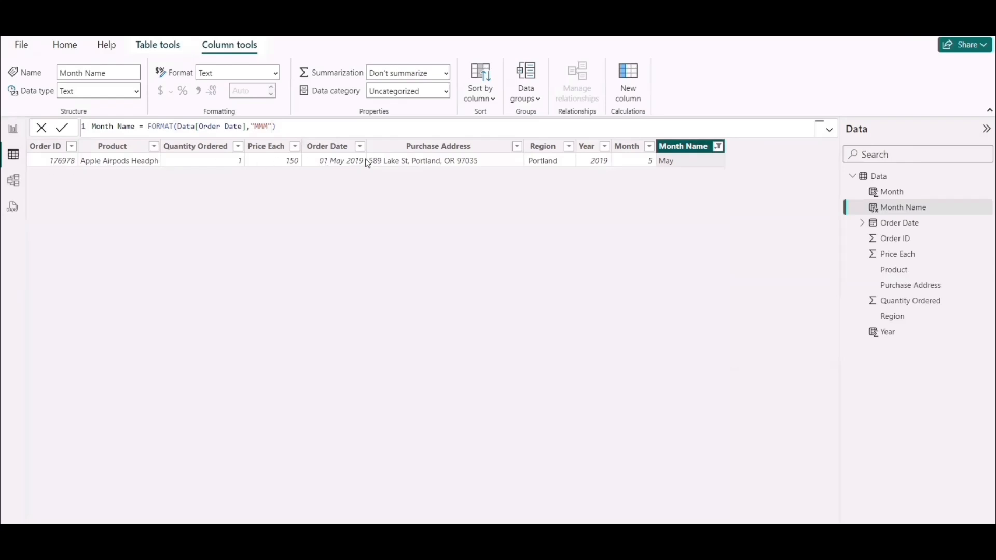
left_click(717, 148)
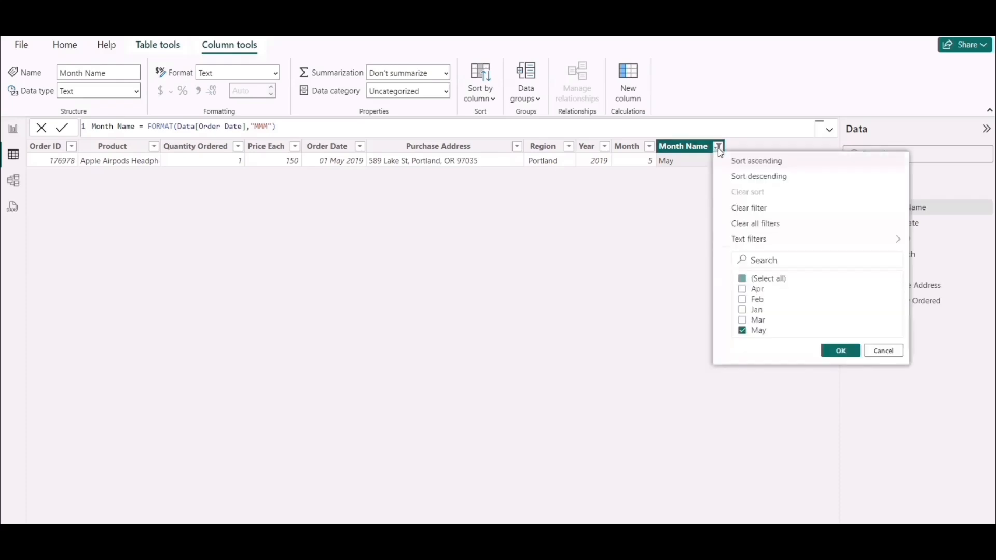
left_click(757, 223)
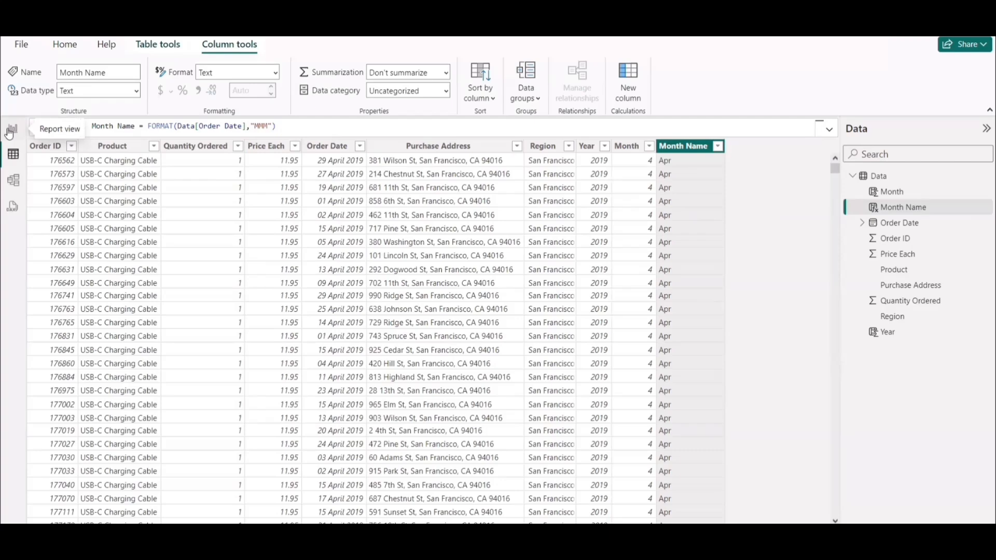
Return to Report view and open the Data query in Power Query Editor.
left_click(11, 131)
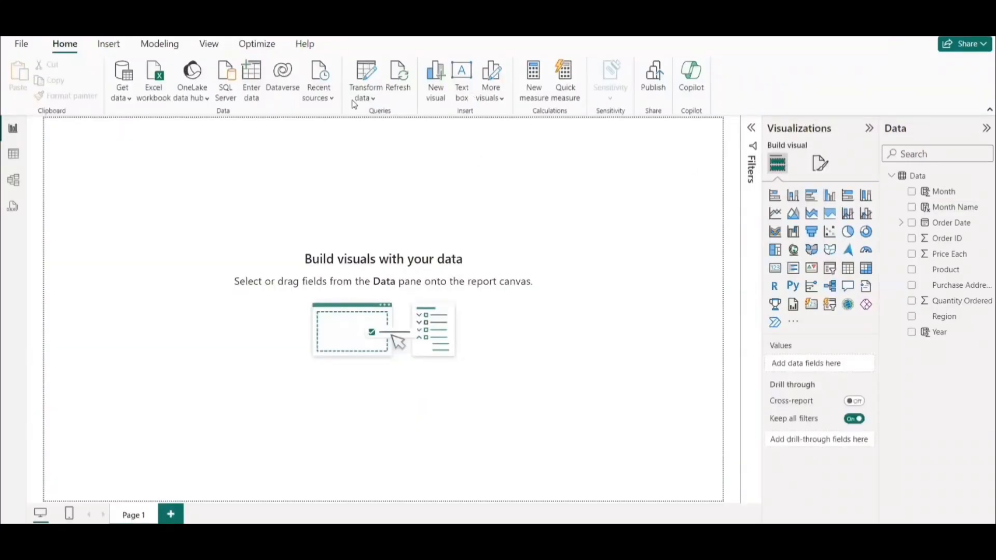
left_click(366, 98)
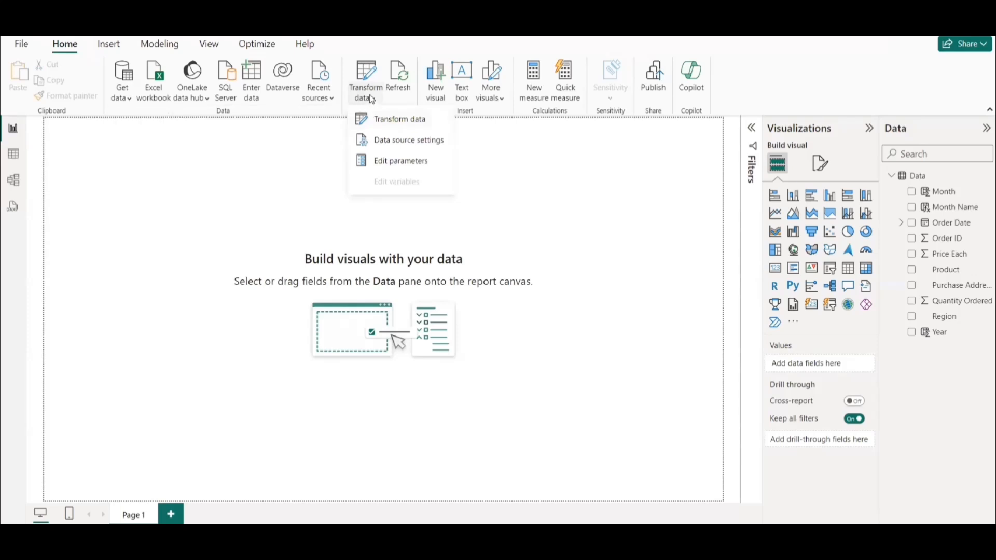
left_click(383, 124)
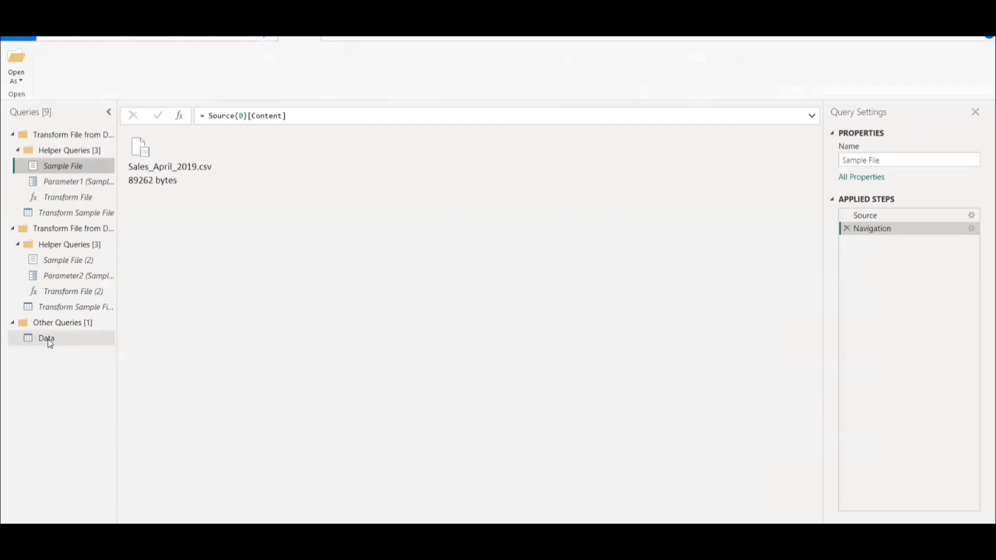
mouse_move(48, 339)
left_mouse_down()
mouse_move(330, 366)
mouse_move(300, 329)
mouse_move(73, 365)
mouse_move(45, 341)
left_mouse_up()
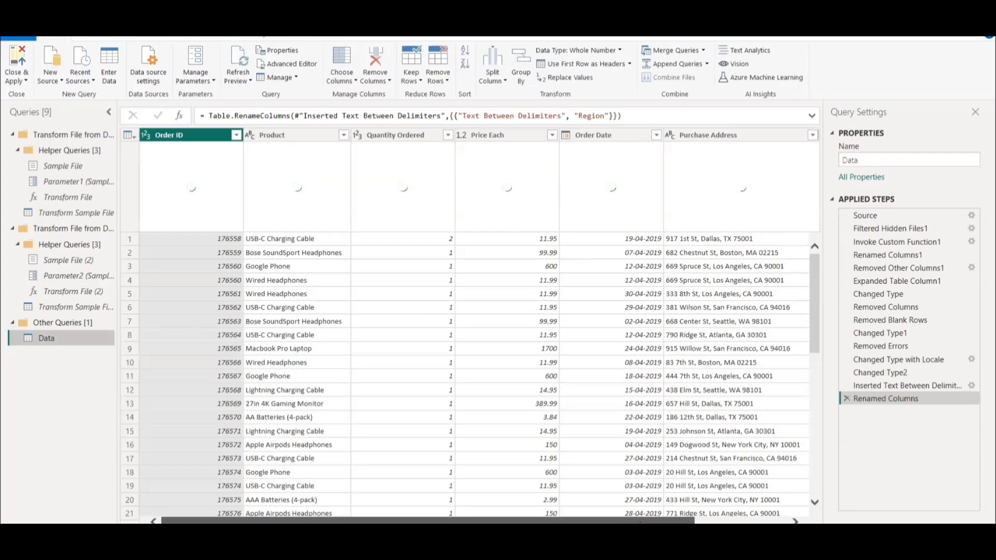
Trim the text in the Region column of the Data query, and close the editor applying the change.
left_click(743, 133)
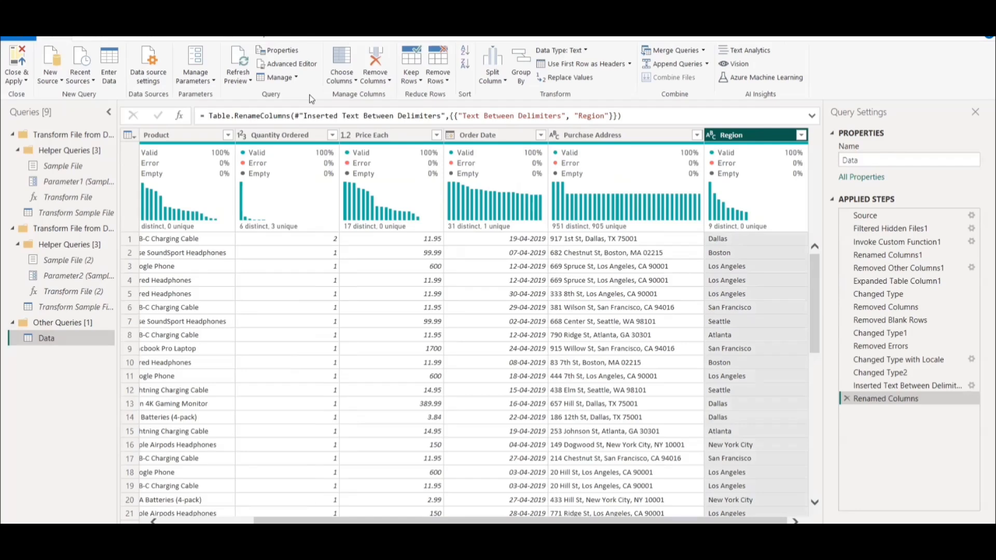
left_click(89, 39)
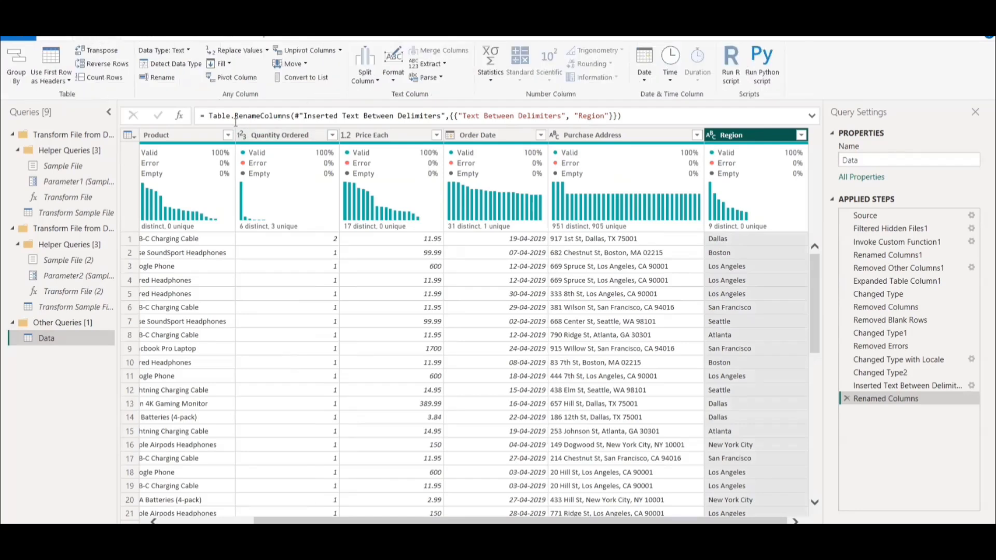
left_click(393, 81)
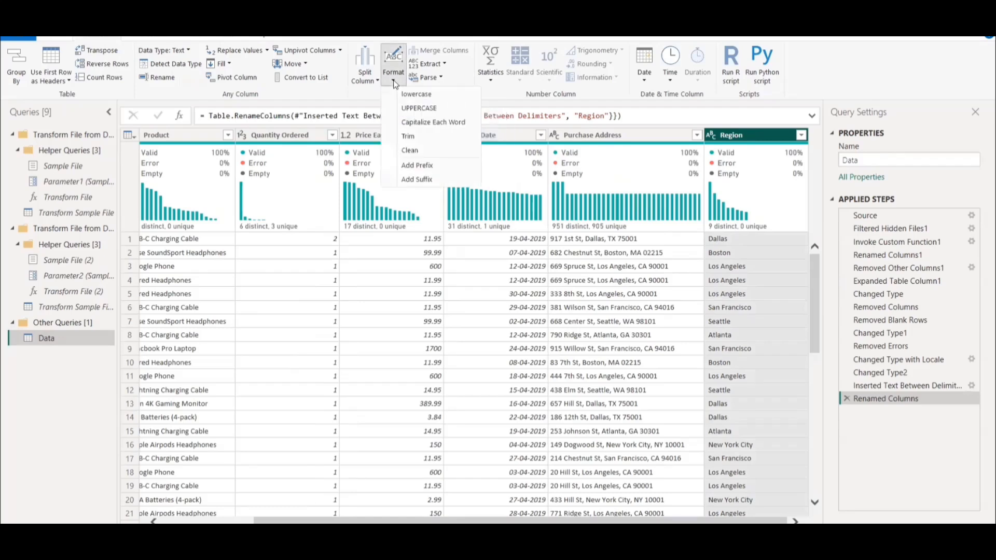
left_click(410, 137)
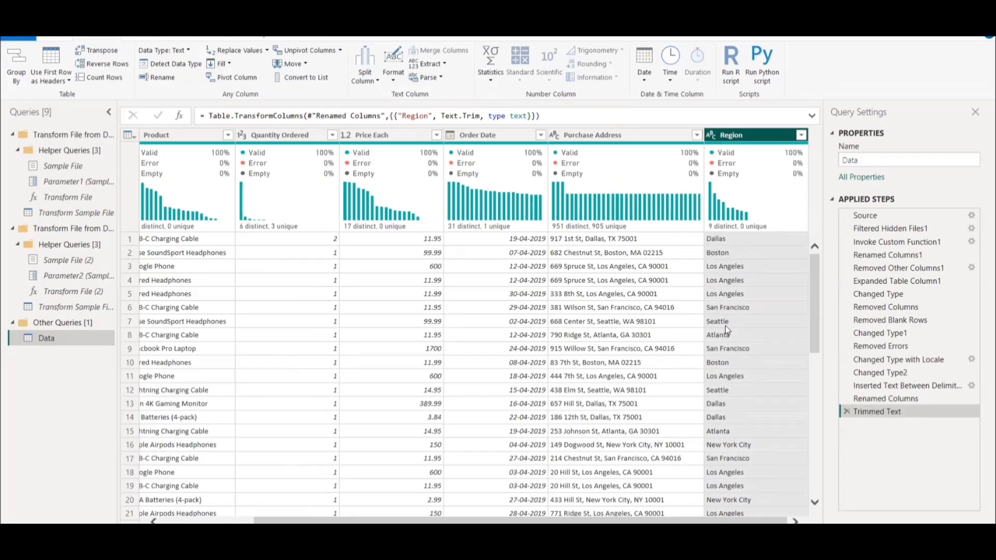
mouse_move(740, 222)
left_click_drag(267, 521, 218, 521)
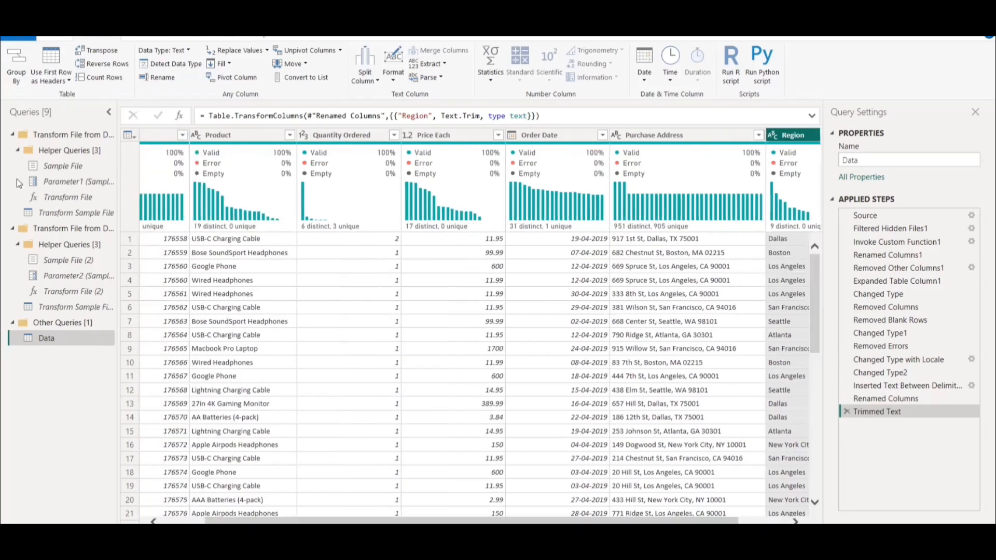
left_click(50, 40)
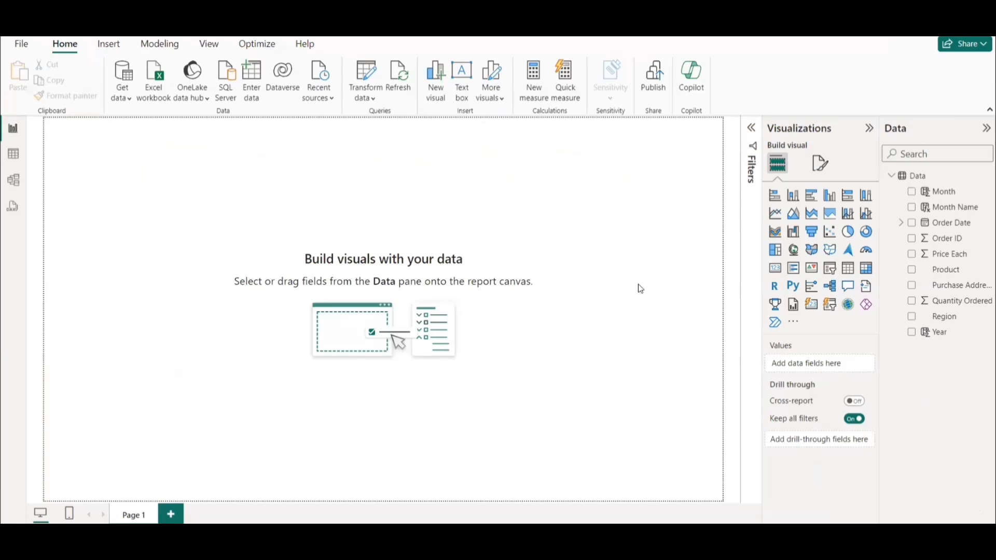
Set the data category of the Data table's Region column to City.
left_click(604, 130)
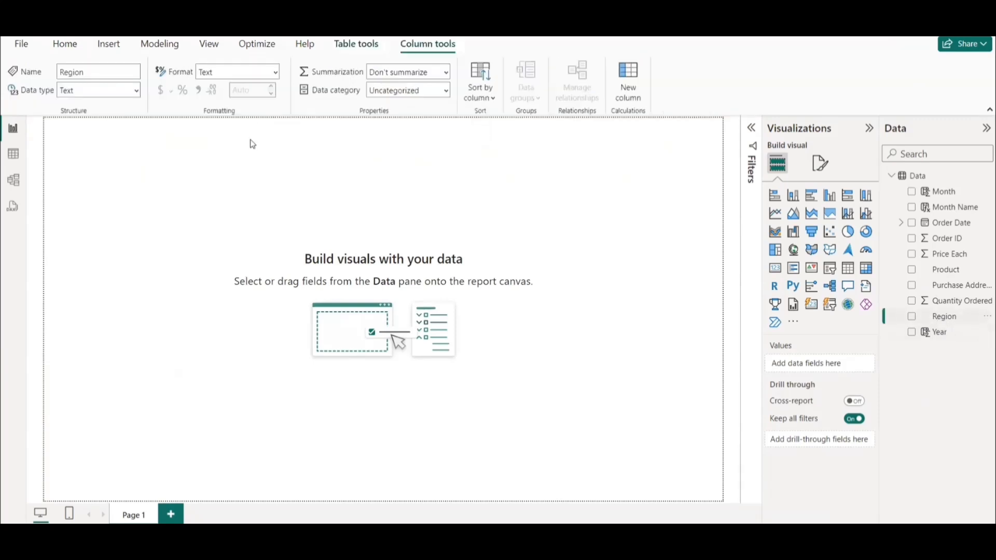
left_click(446, 91)
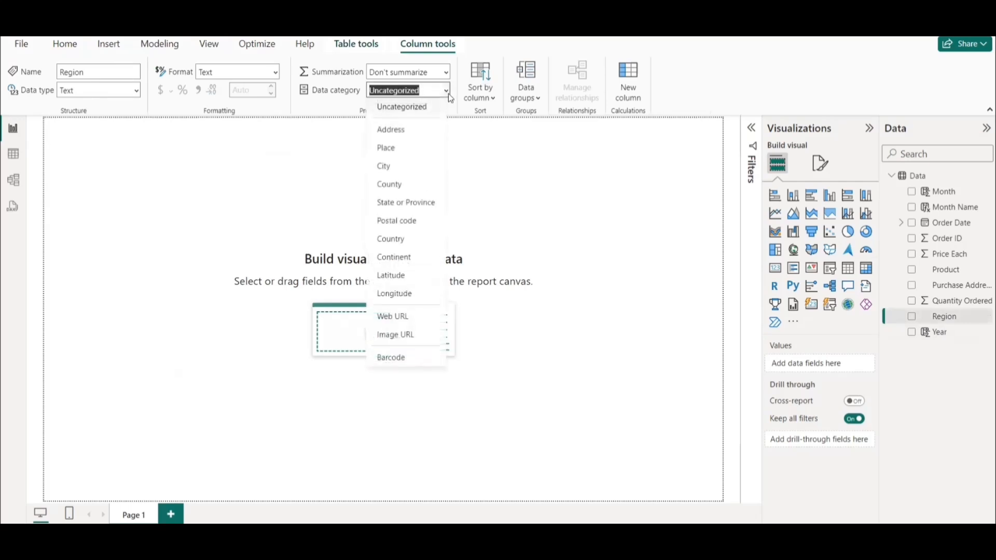
left_click(387, 167)
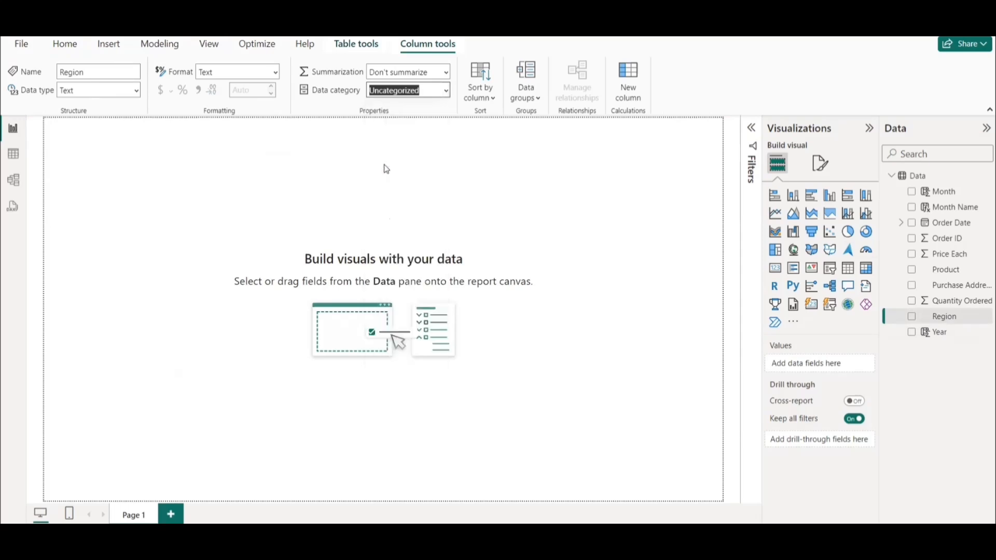
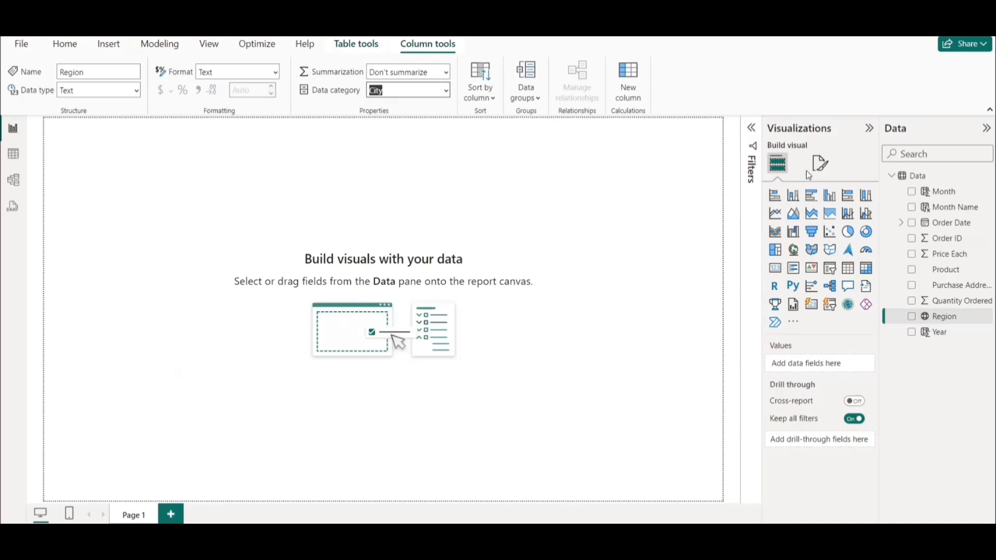
Set the report page's canvas type to Custom and its vertical alignment to Middle.
left_click(818, 163)
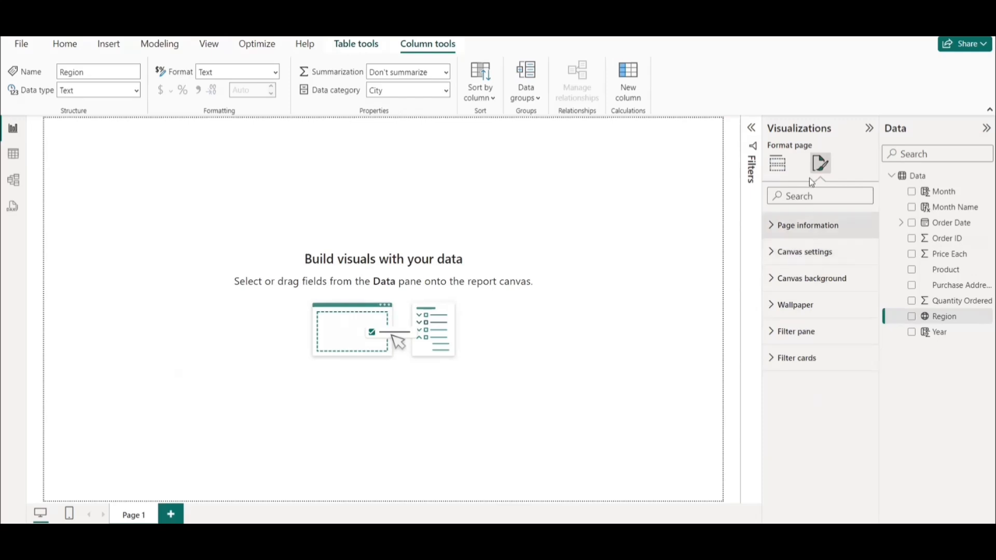
left_click(784, 258)
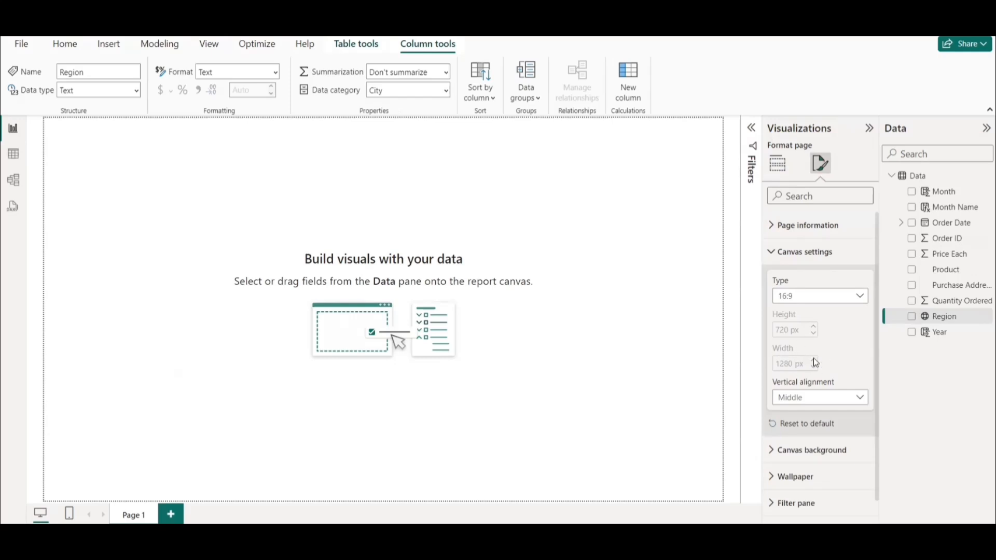
left_click(805, 301)
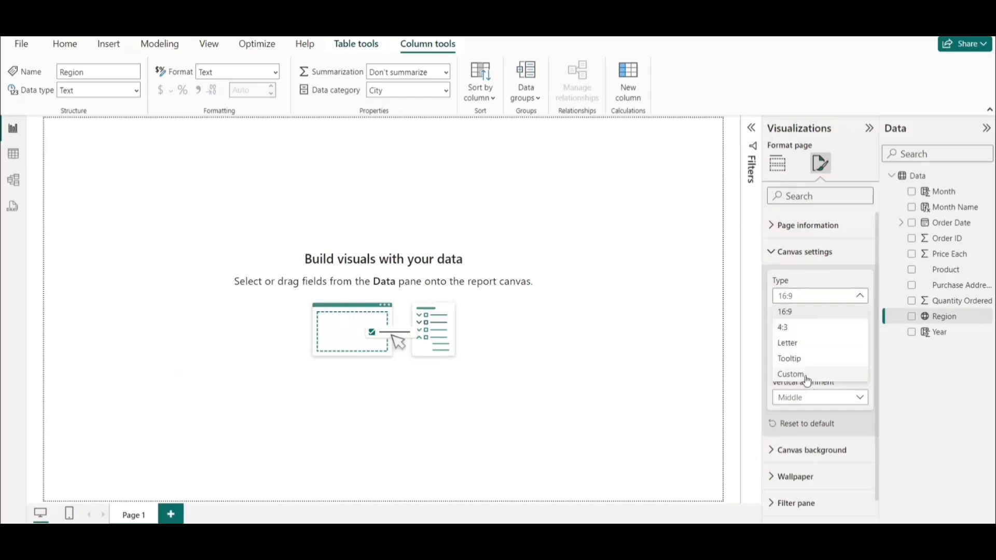
left_click(803, 375)
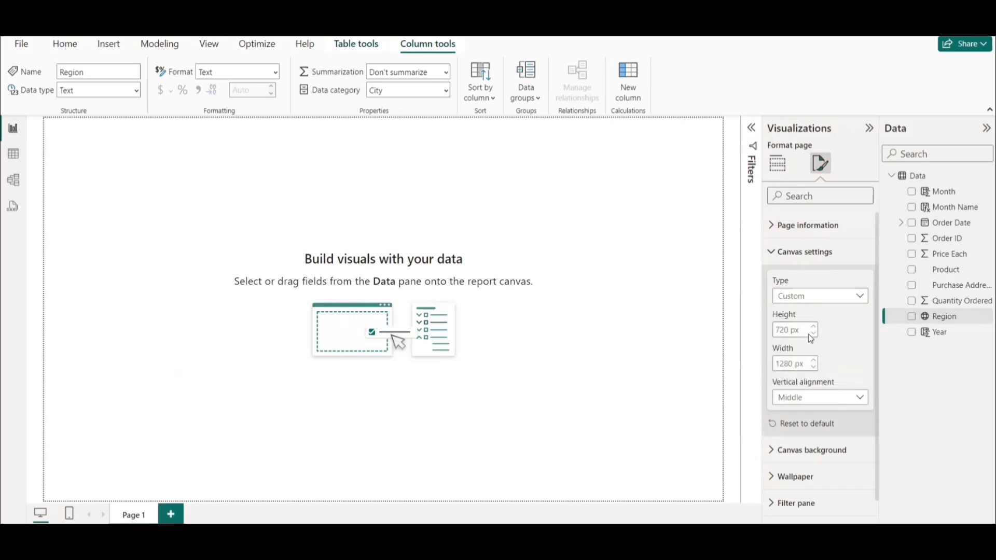
left_click(800, 403)
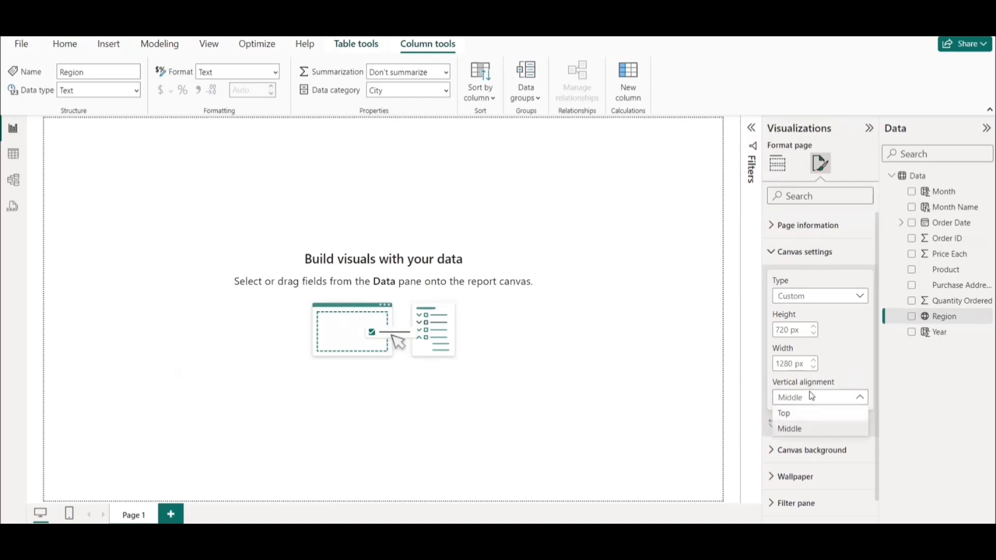
left_click(795, 435)
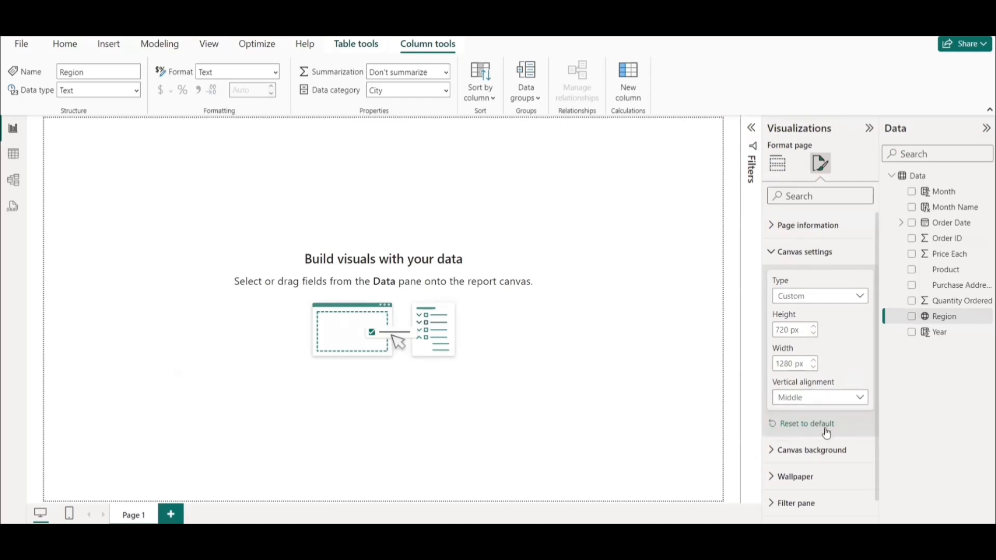
Set the canvas background to light grey with 0% transparency.
left_click(795, 450)
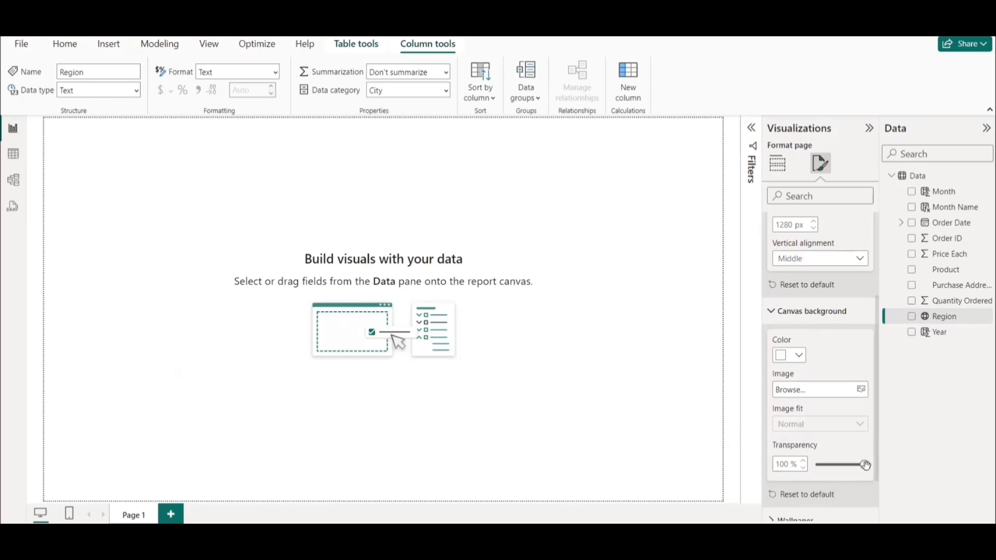
left_click_drag(864, 465, 764, 478)
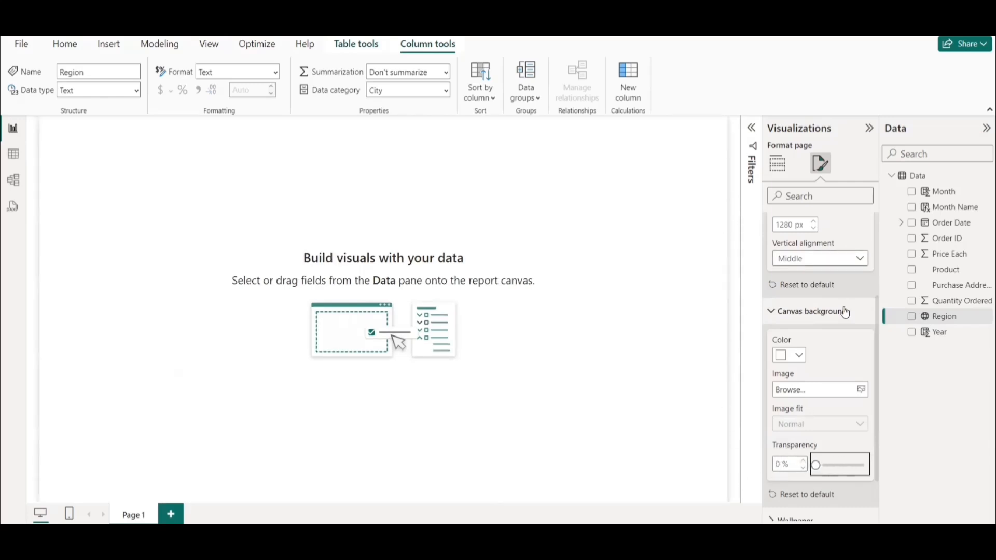
left_click(797, 357)
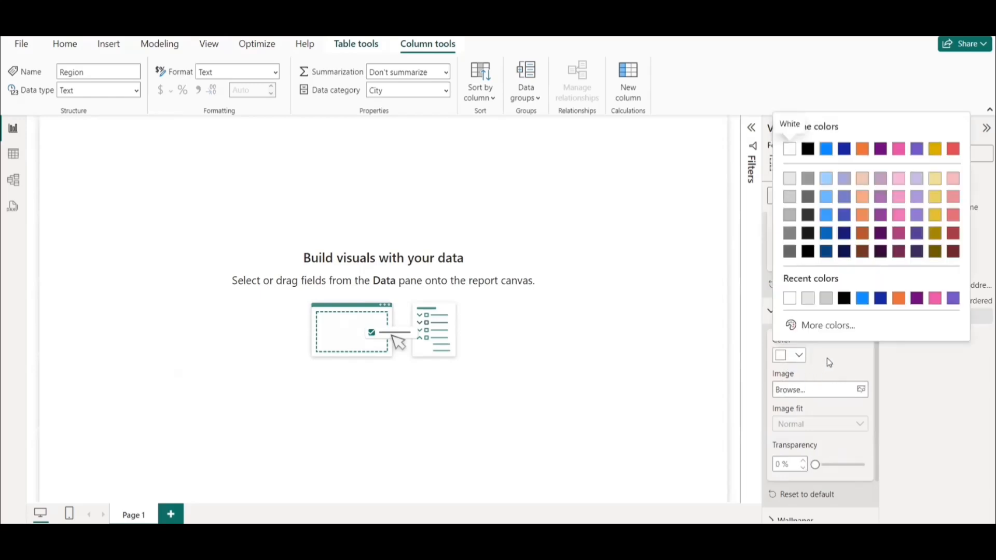
left_click(828, 362)
left_click(796, 355)
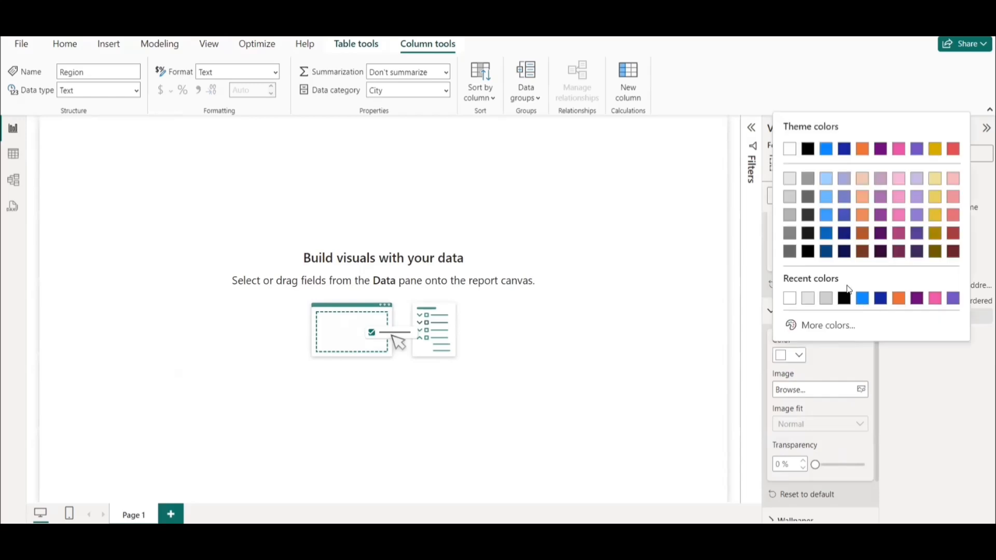
left_click(792, 180)
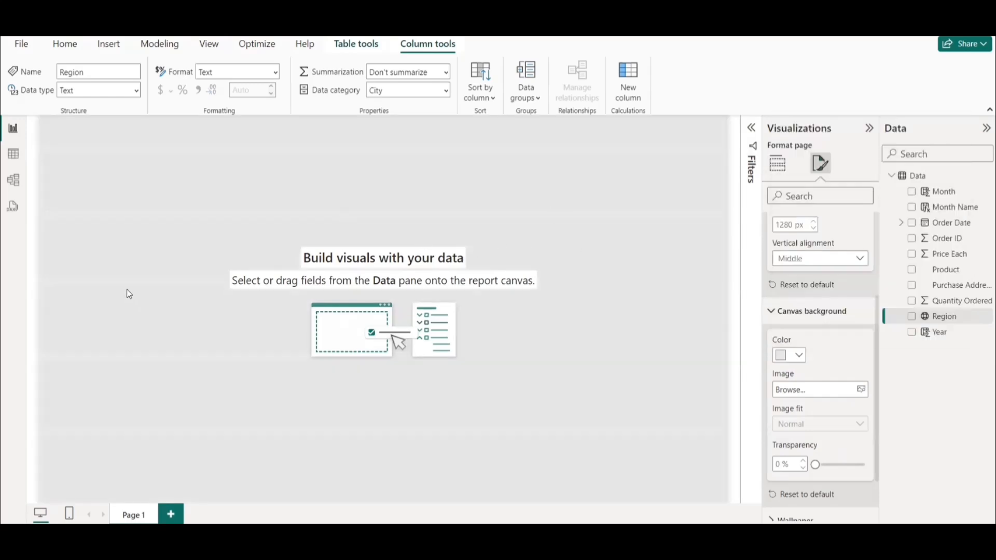
left_click(365, 261)
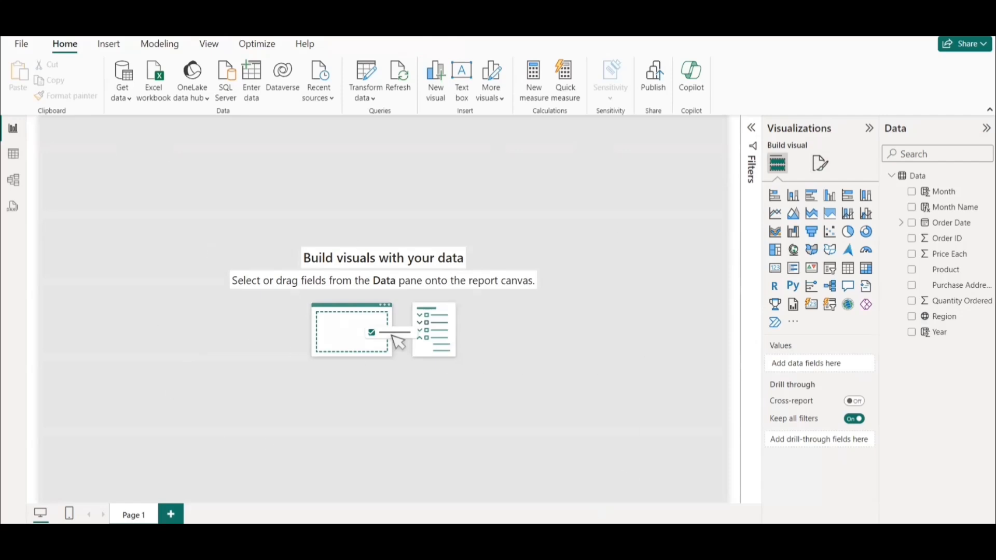
Switch to PowerPoint to review the questions the report must answer, and return to Power BI.
mouse_move(531, 537)
left_click(519, 502)
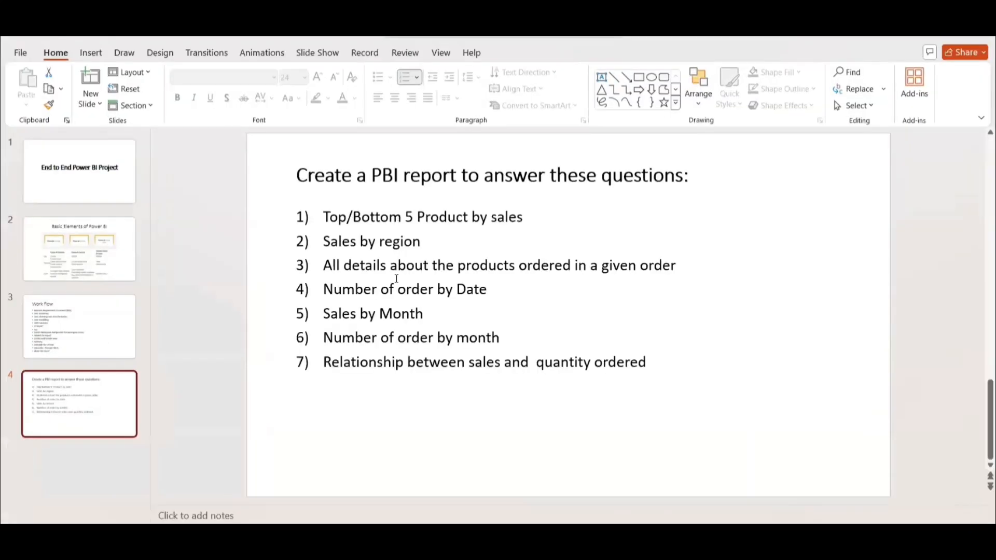
key("alt+Tab")
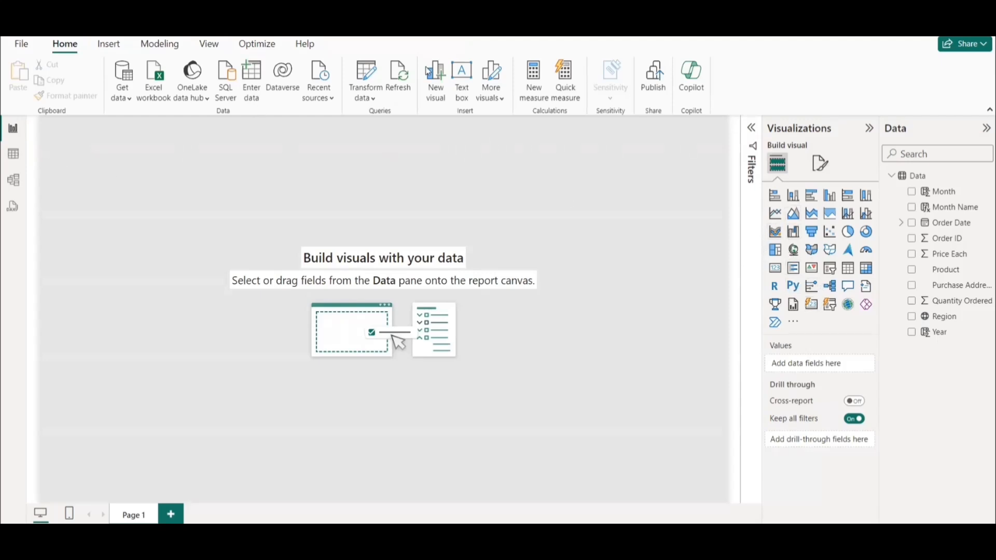
Insert a line shape, lay it horizontally across the full canvas width near the page top, and reduce its frame height.
left_click(109, 45)
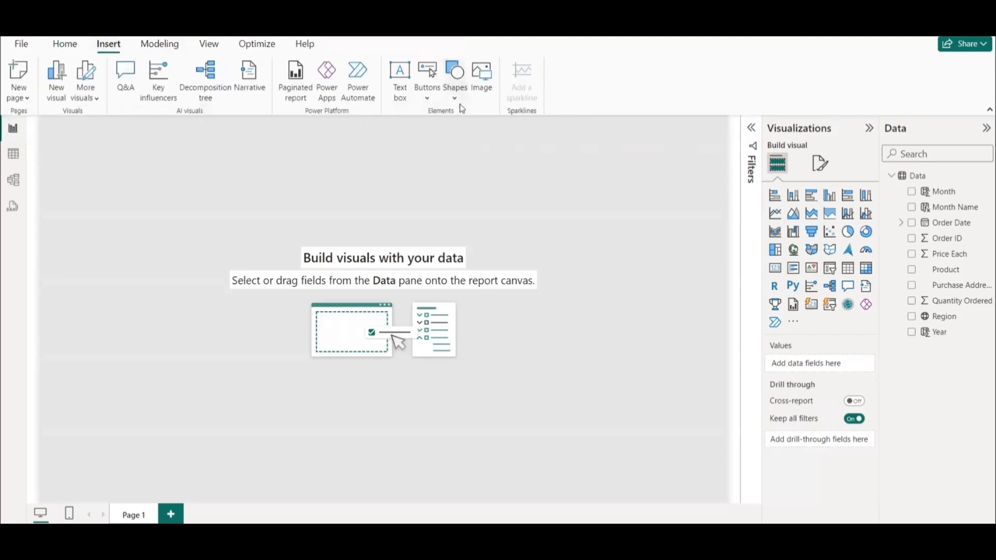
left_click(455, 89)
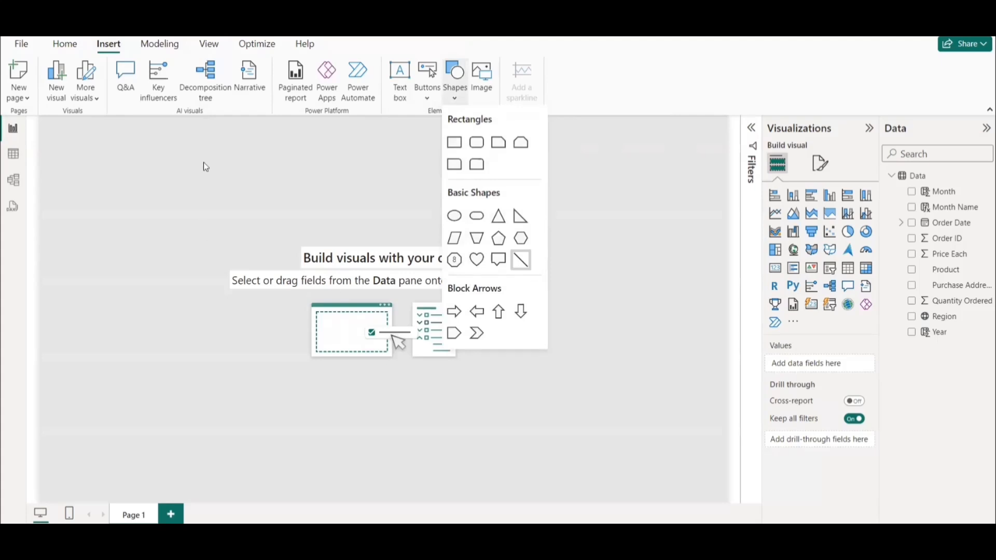
left_click_drag(93, 269, 93, 177)
left_click_drag(158, 178, 667, 181)
left_click(750, 128)
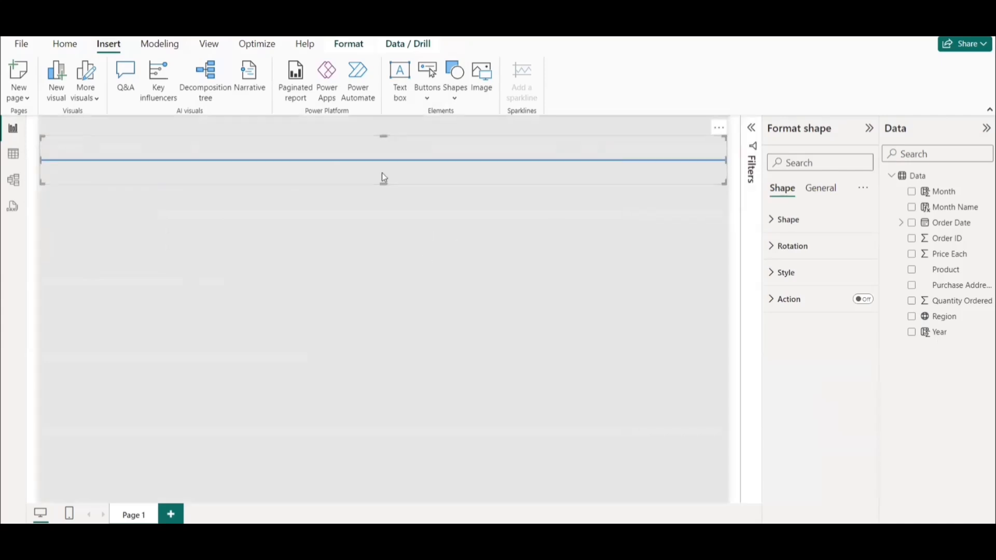
mouse_move(387, 150)
left_mouse_down()
mouse_move(388, 179)
mouse_move(385, 164)
left_mouse_up()
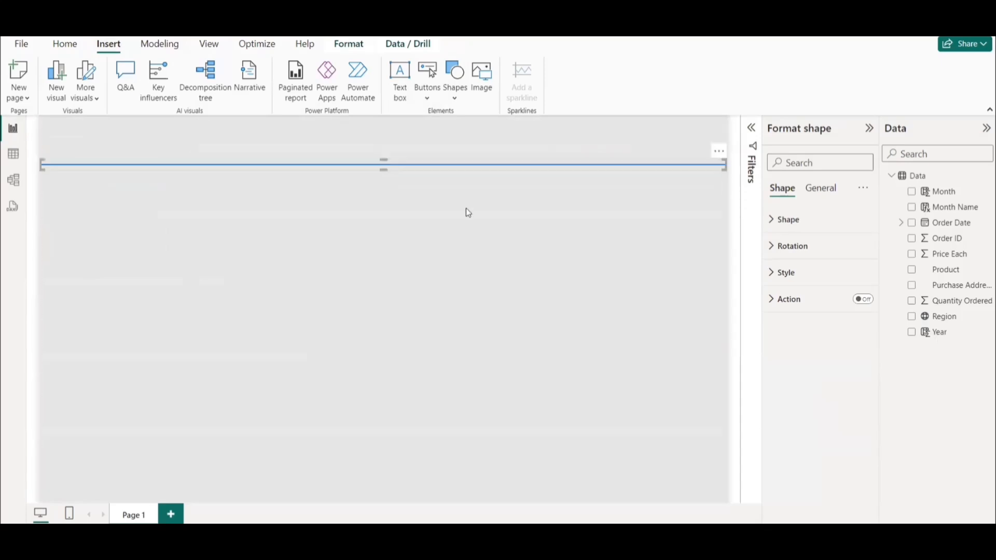
left_click(372, 210)
Recolour the horizontal line light grey through its shape style.
left_click(413, 166)
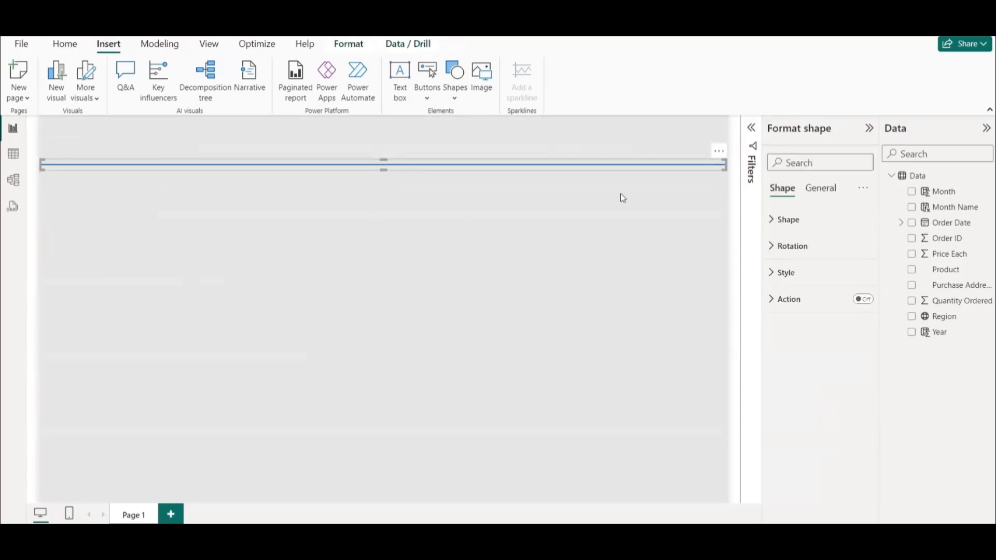
left_click(802, 228)
left_click(809, 379)
scroll(812, 439, "down", 2)
scroll(812, 438, "down", 1)
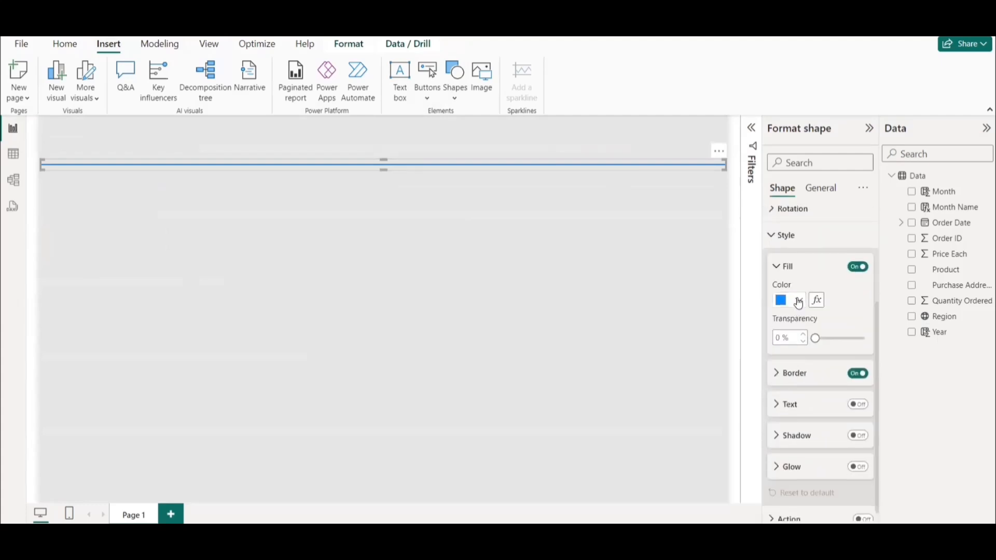
left_click(792, 301)
left_click(790, 123)
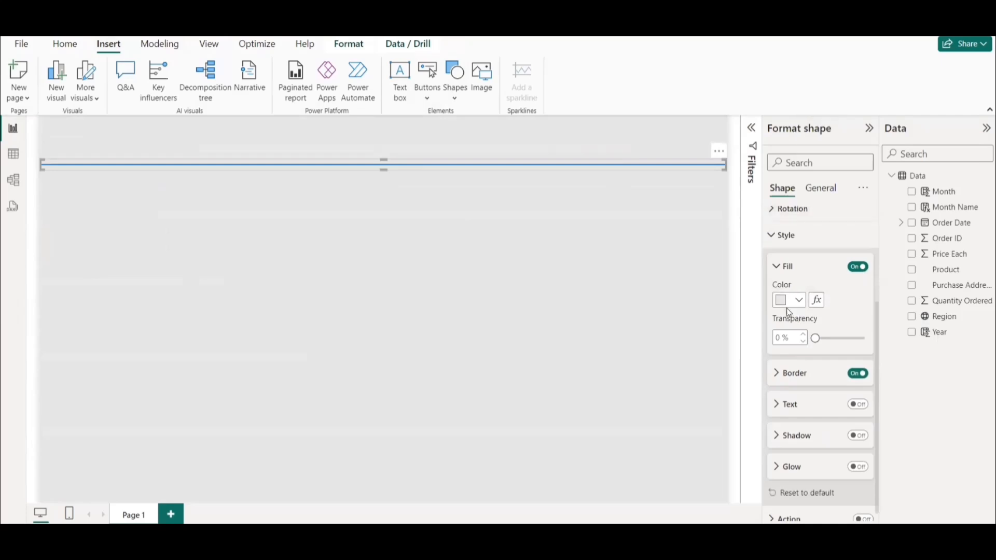
left_click(316, 235)
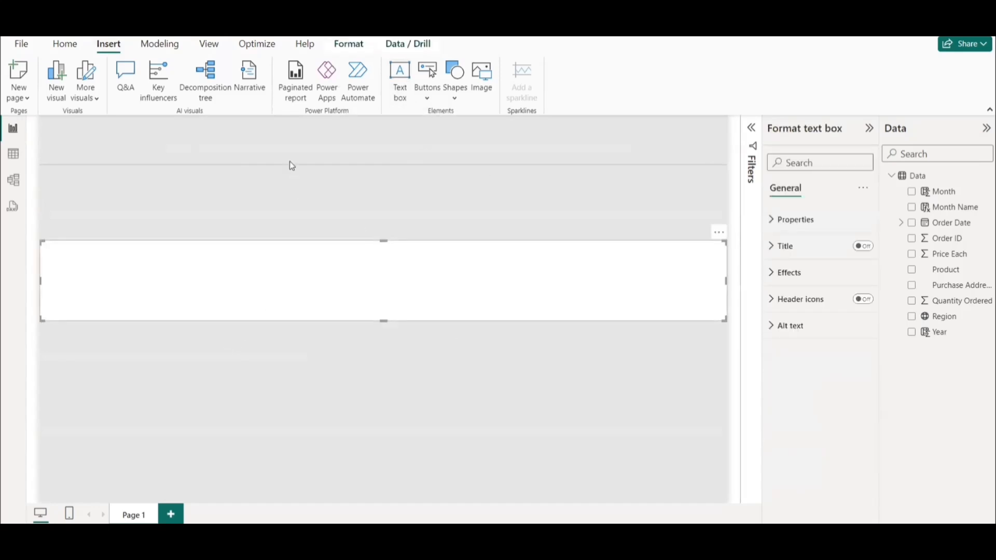
Move the blank white text box to the page top and shorten it to form a full-width header band.
left_click_drag(721, 224, 699, 87)
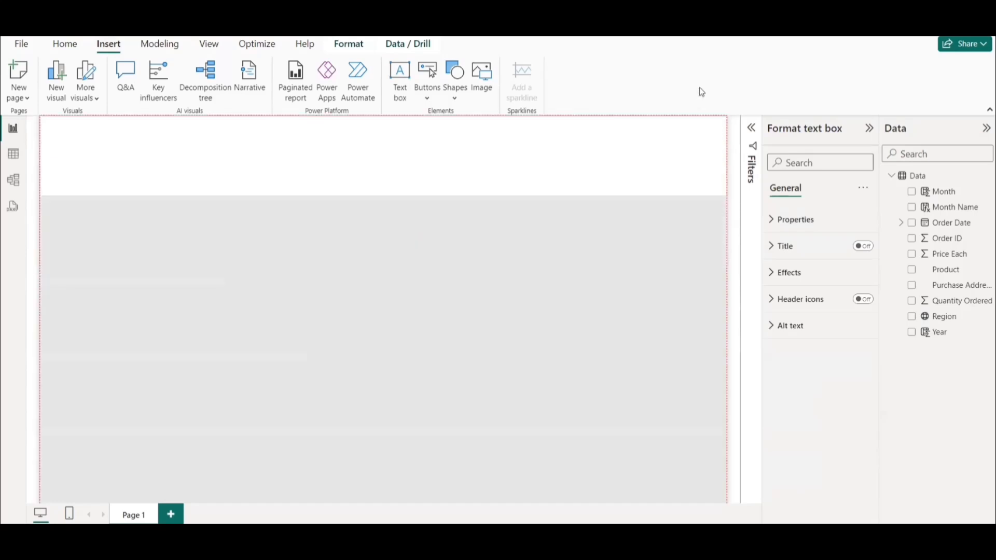
left_click_drag(383, 195, 379, 168)
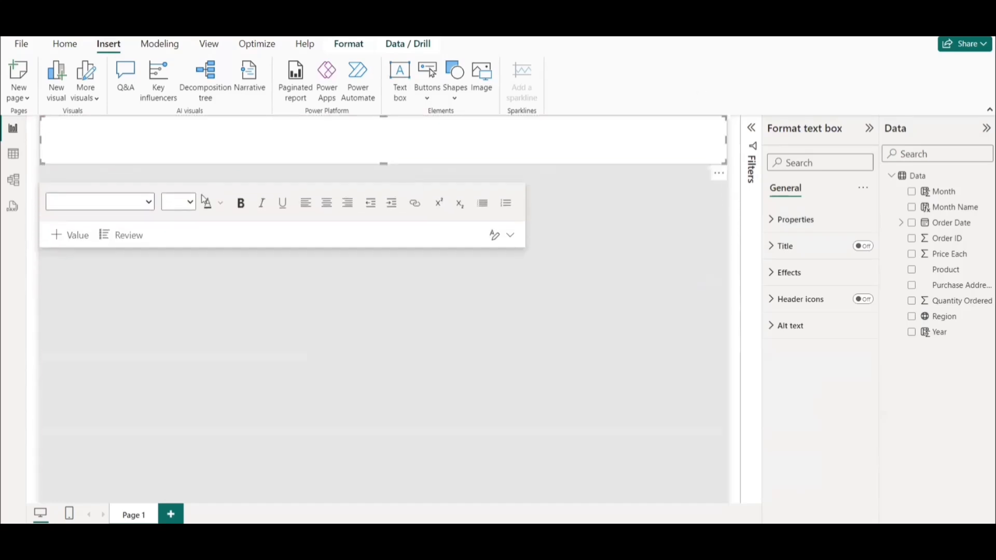
left_click(544, 216)
left_click(370, 163)
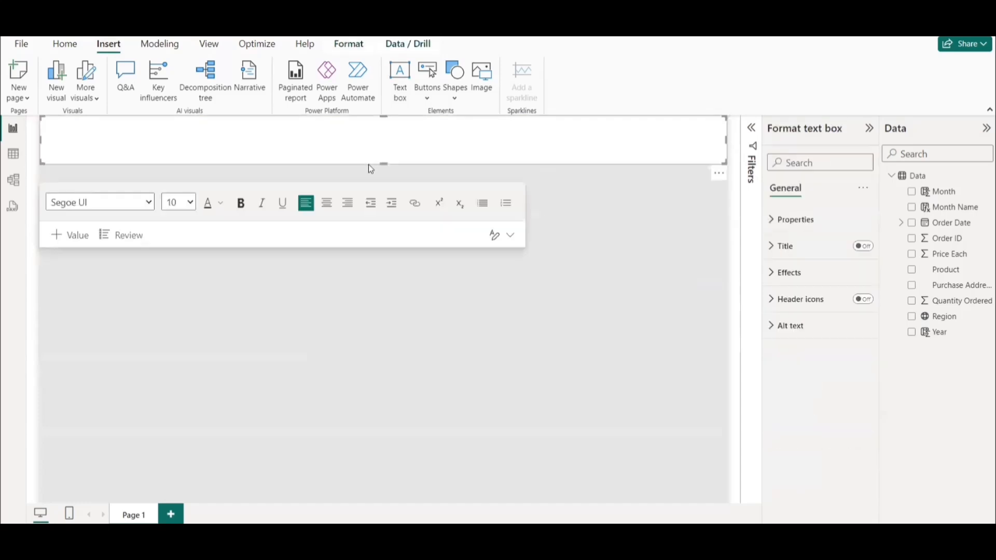
left_click_drag(383, 164, 381, 157)
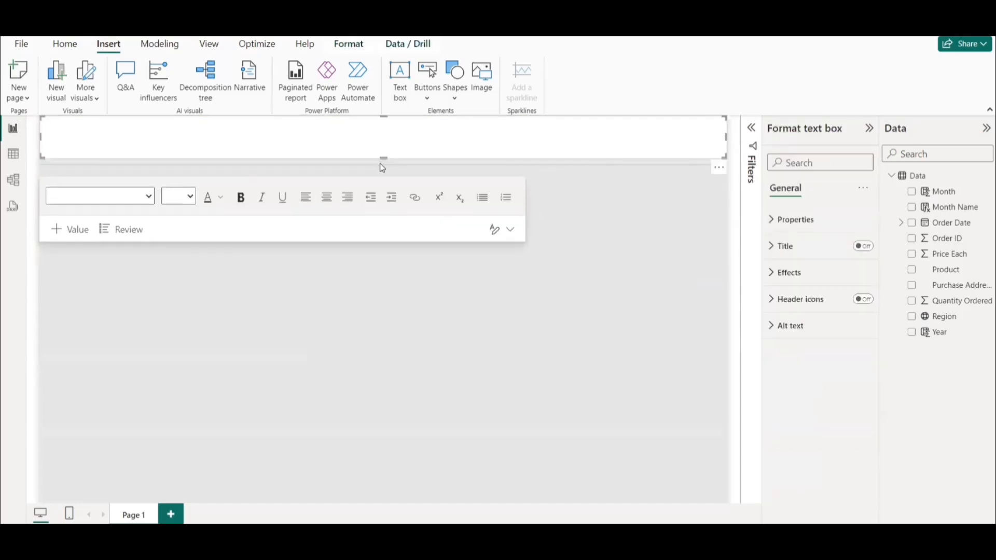
Move the grey line up to sit along the lower edge of the white header band.
left_click(383, 165)
left_click_drag(382, 165, 381, 161)
left_click(381, 160)
left_click(412, 164)
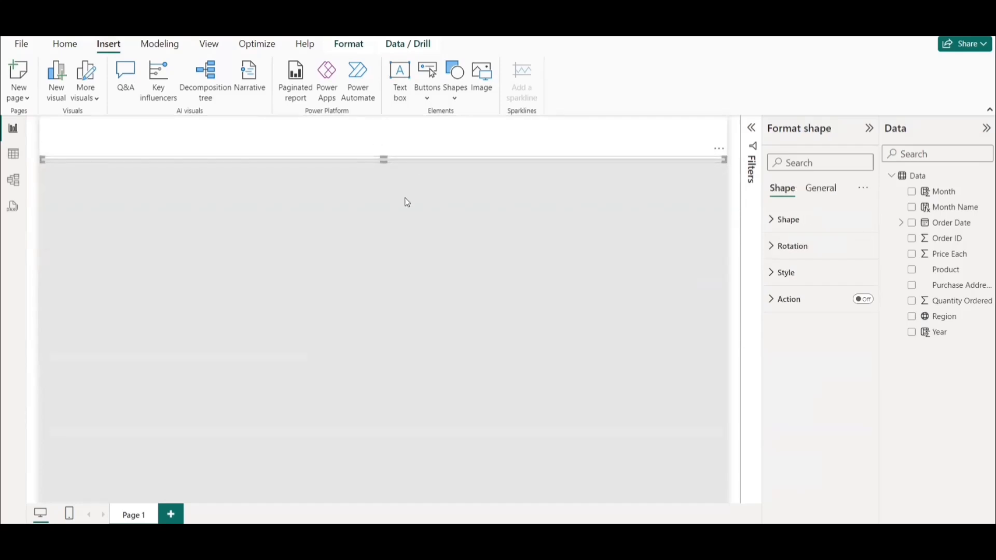
left_click(425, 238)
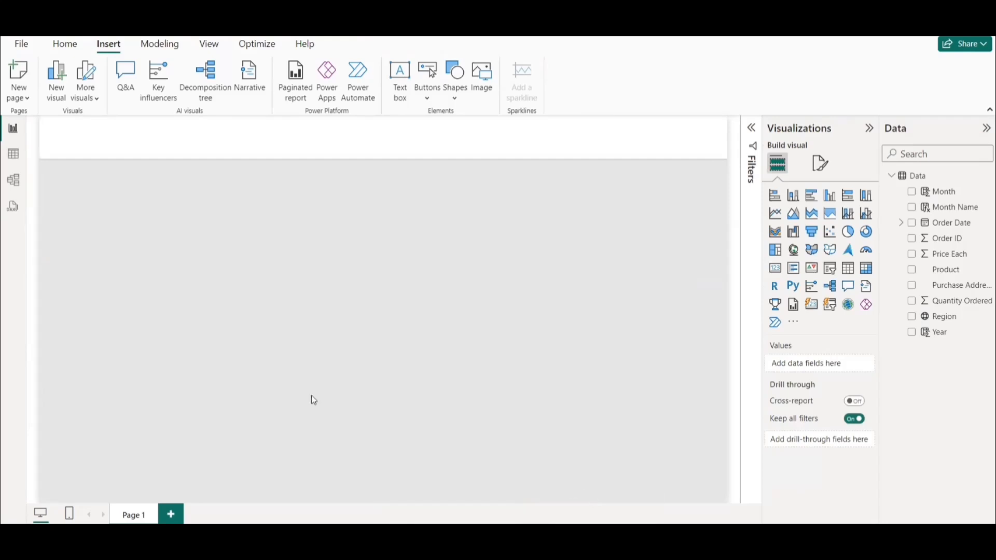
Insert the Storesbridge logo image Screenshot_2024-05-10_204742-removebg-preview from the Logo folder.
key("alt+Tab")
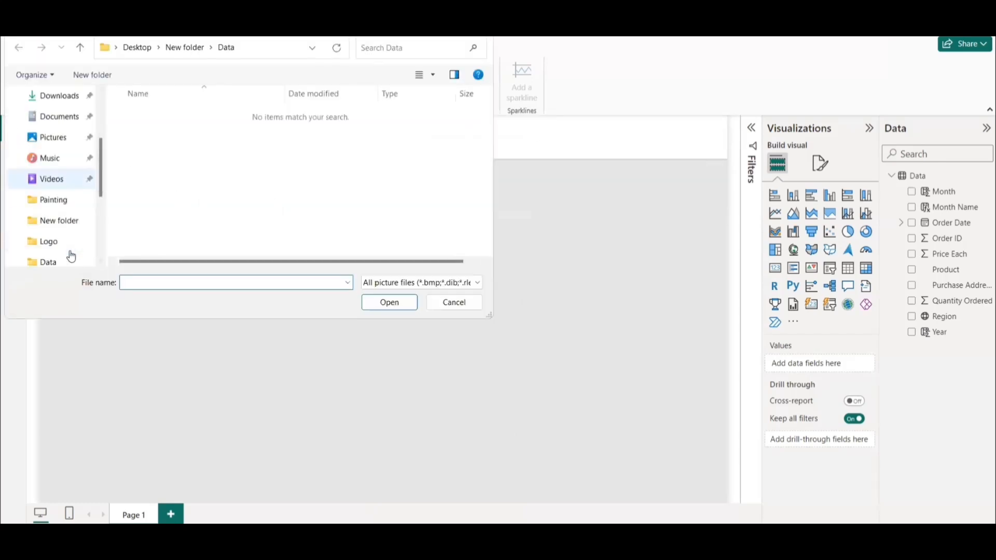
left_click(61, 242)
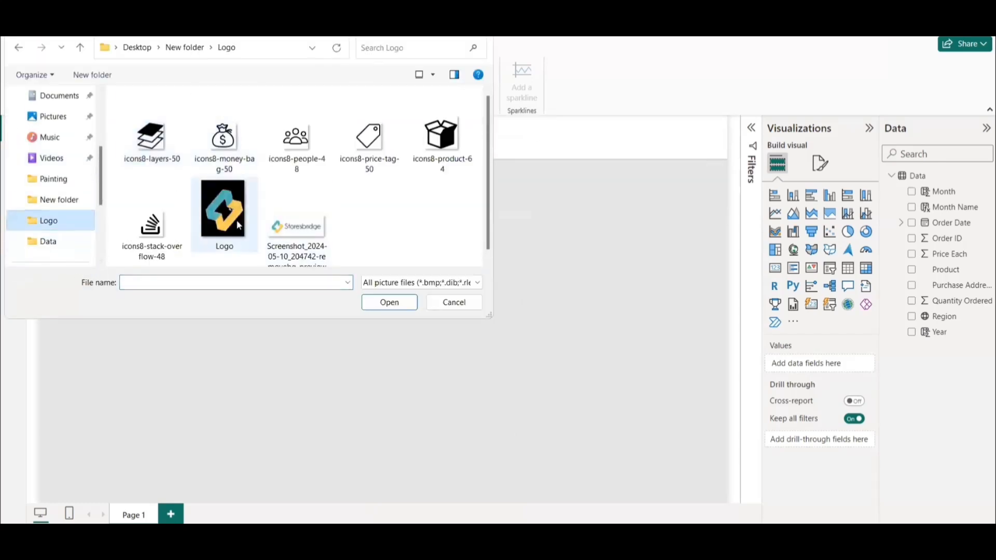
left_click(302, 235)
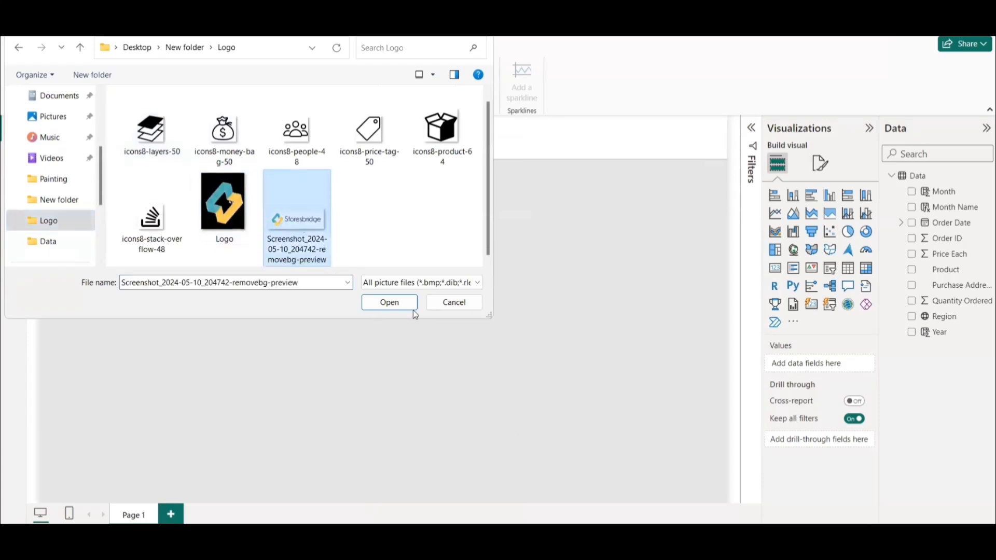
left_click(391, 307)
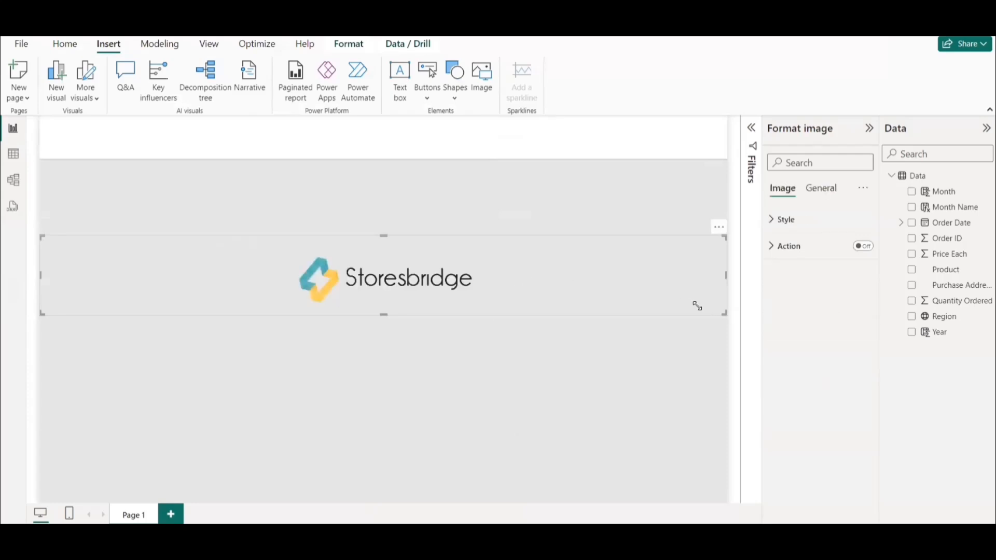
Shrink the Storesbridge logo and place it at the start of the white header band.
left_click_drag(725, 312, 472, 310)
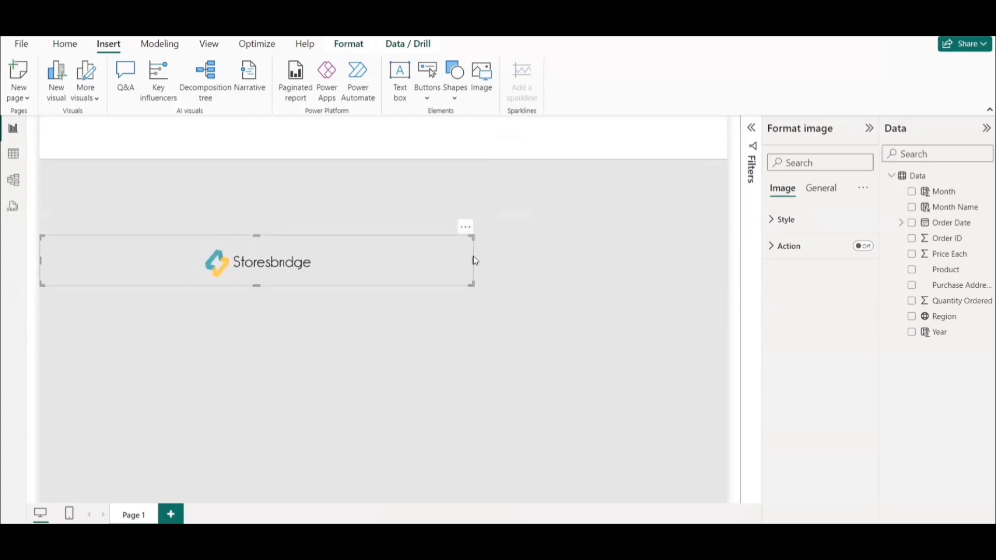
left_click_drag(474, 261, 108, 143)
left_click(191, 225)
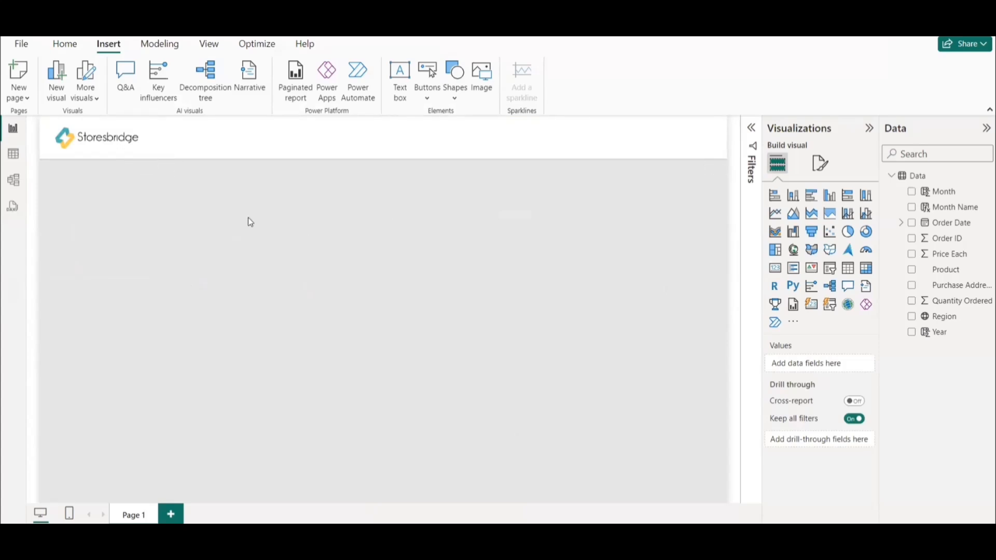
Place a short vertical copy of the grey line beside the Storesbridge logo as a divider in the header band.
left_click(392, 161)
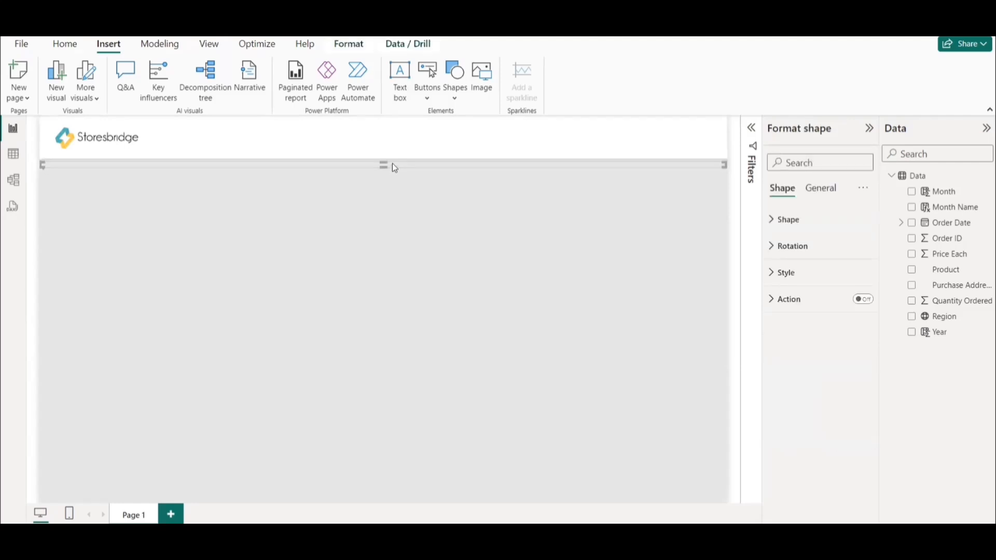
left_click_drag(393, 161, 393, 220)
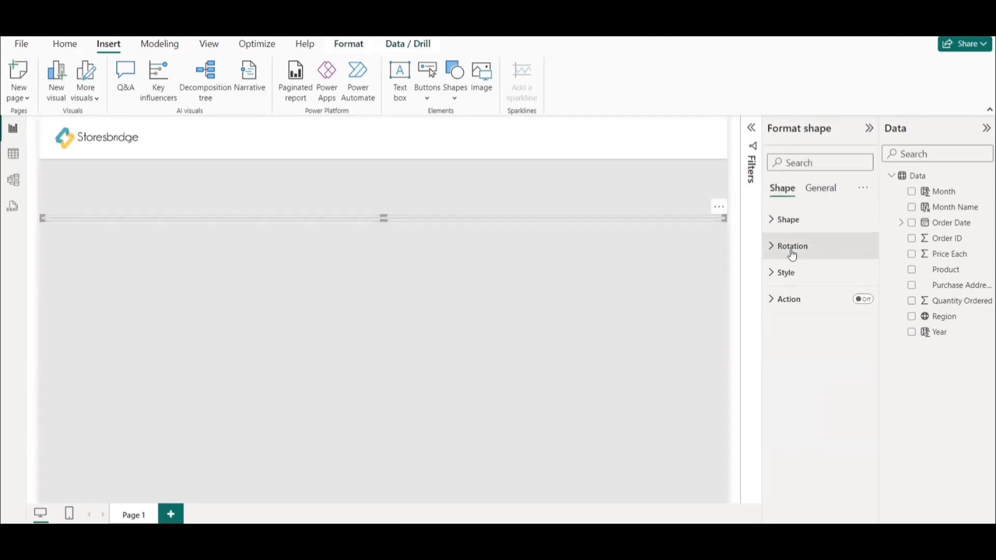
left_click(799, 225)
left_click(801, 353)
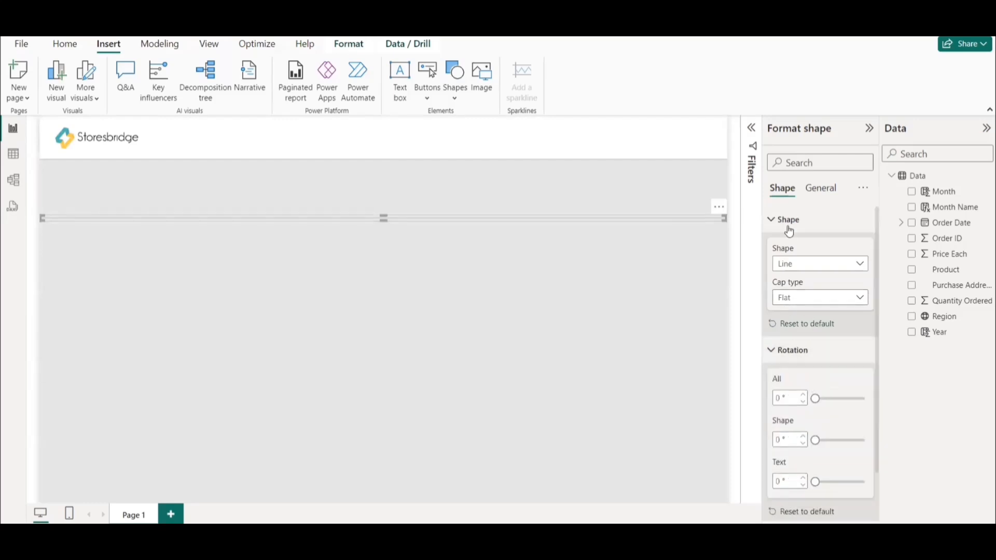
left_click(788, 398)
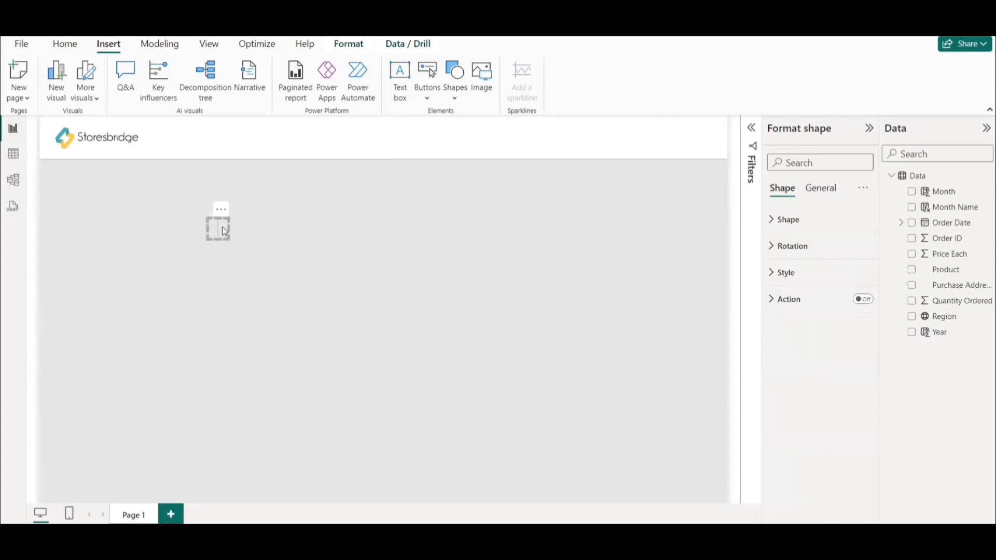
left_click_drag(220, 229, 162, 138)
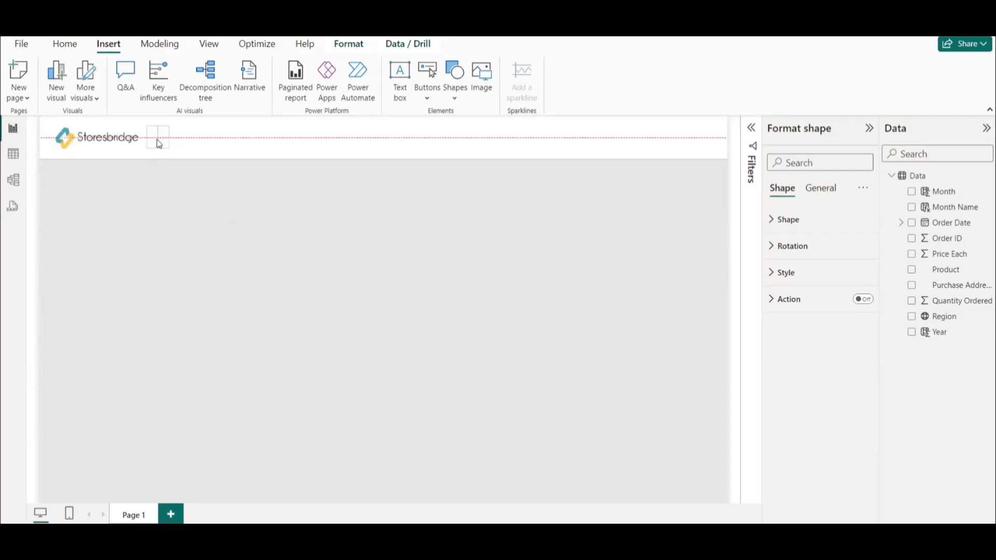
left_click(192, 224)
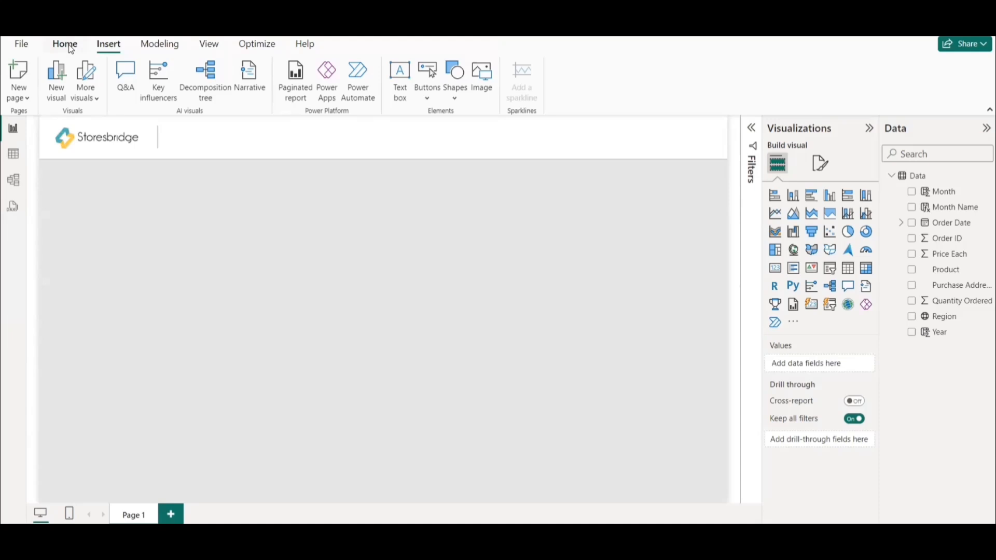
Open the current report theme for customization and set its general text font family to Arial.
left_click(209, 44)
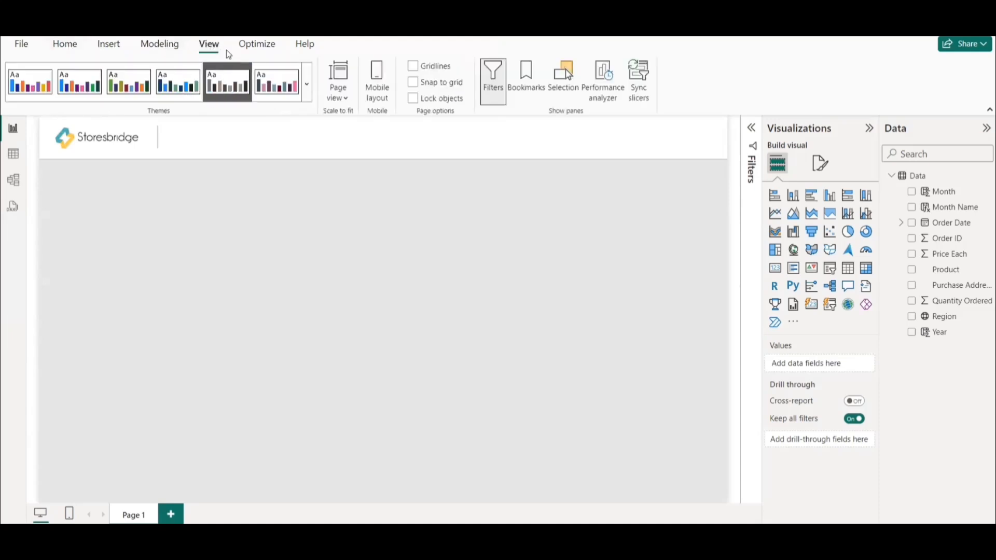
left_click(307, 83)
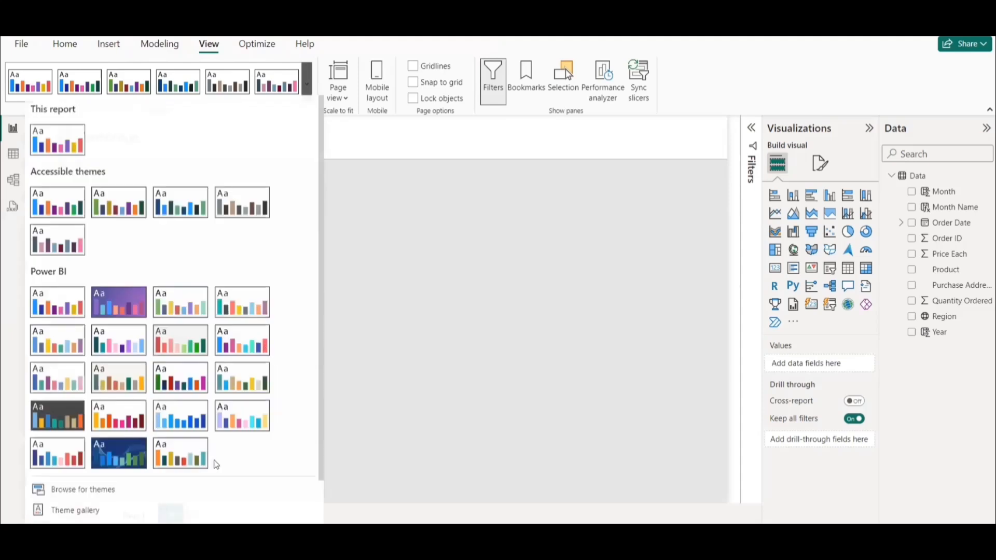
scroll(216, 465, "down", 2)
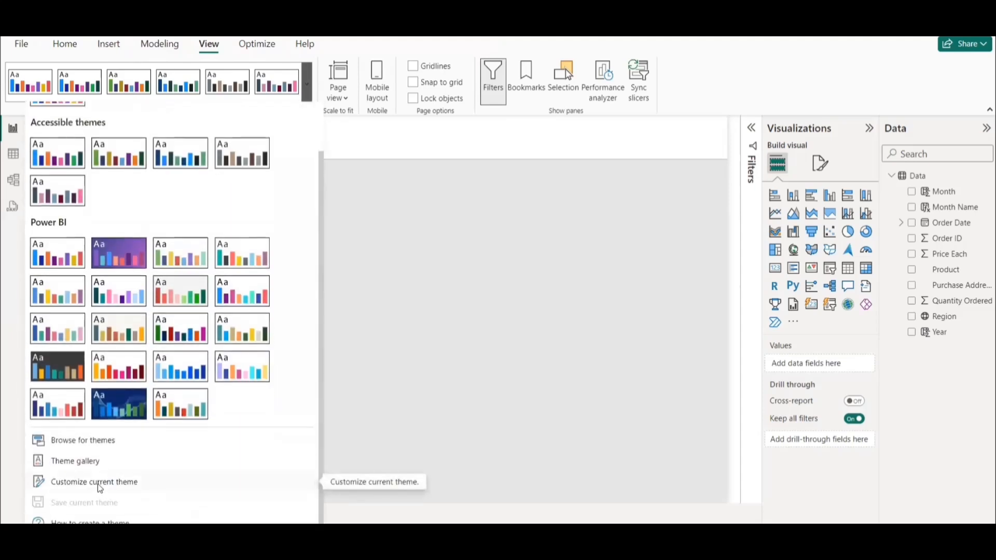
left_click(101, 488)
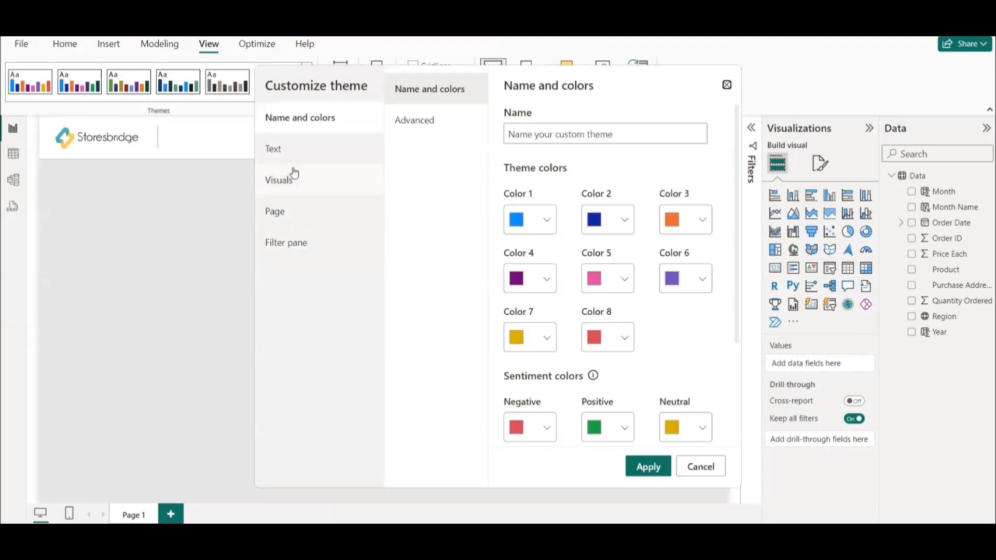
left_click(294, 152)
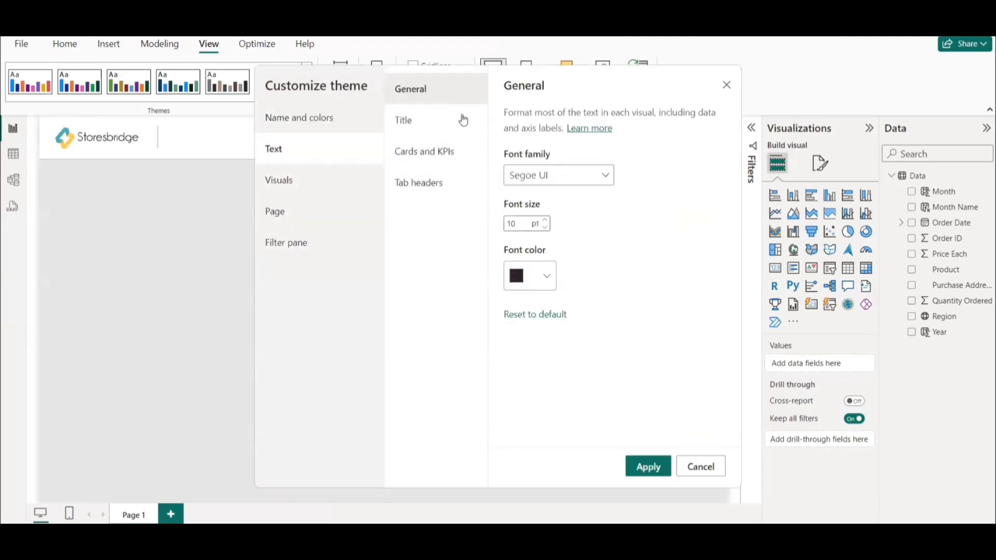
left_click(589, 178)
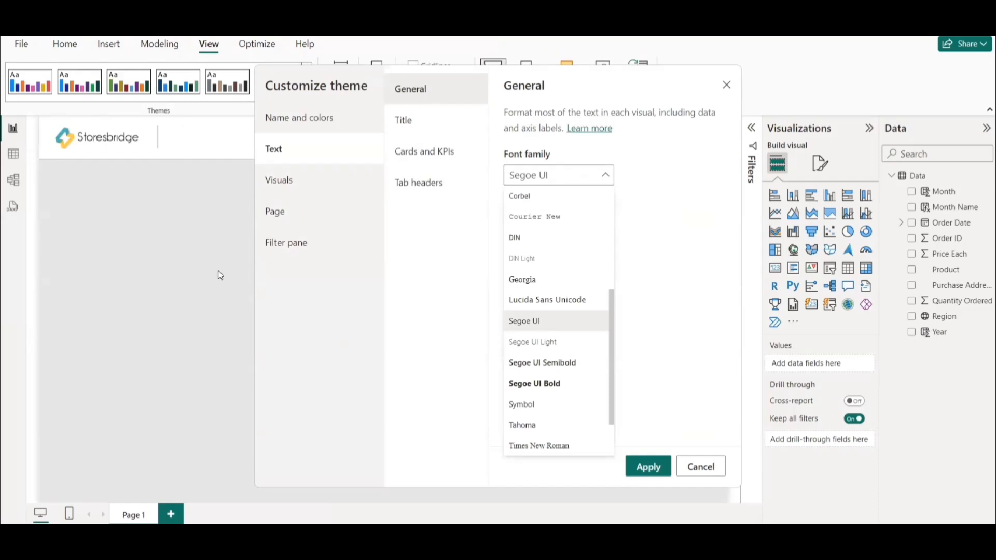
scroll(544, 253, "up", 4)
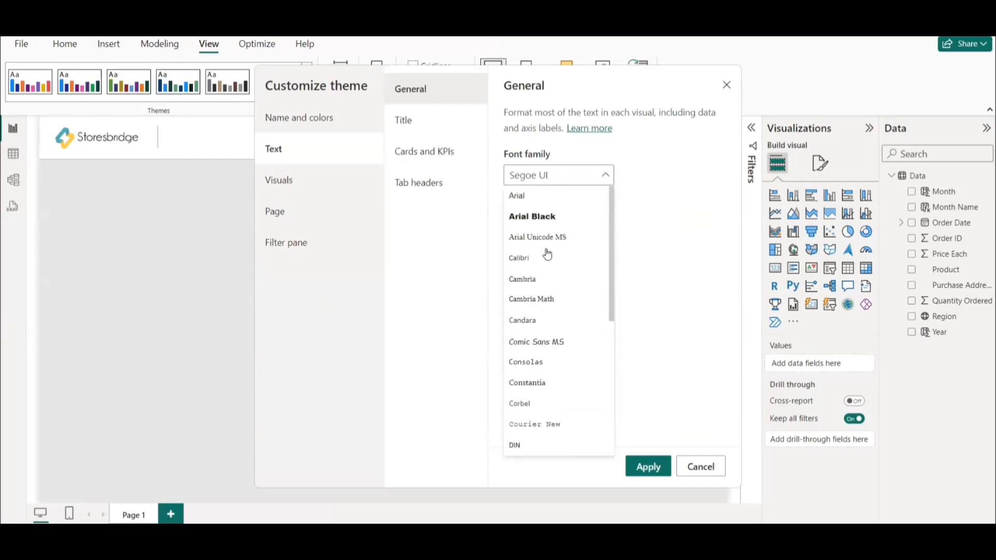
left_click(520, 200)
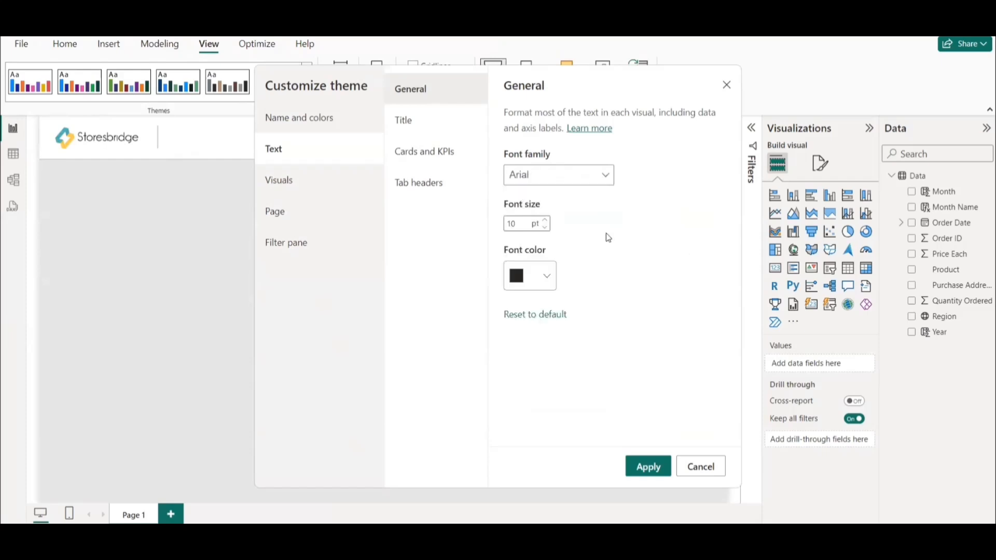
left_click(520, 223)
Set the theme's title text to the Arial font at 10 pt.
left_click(442, 123)
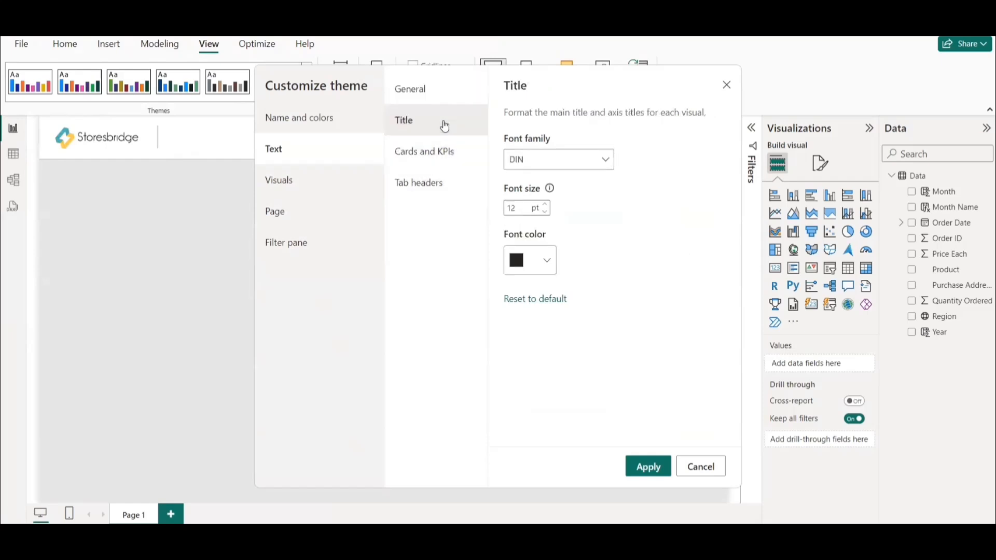
left_click(558, 162)
left_click(533, 180)
left_click(522, 208)
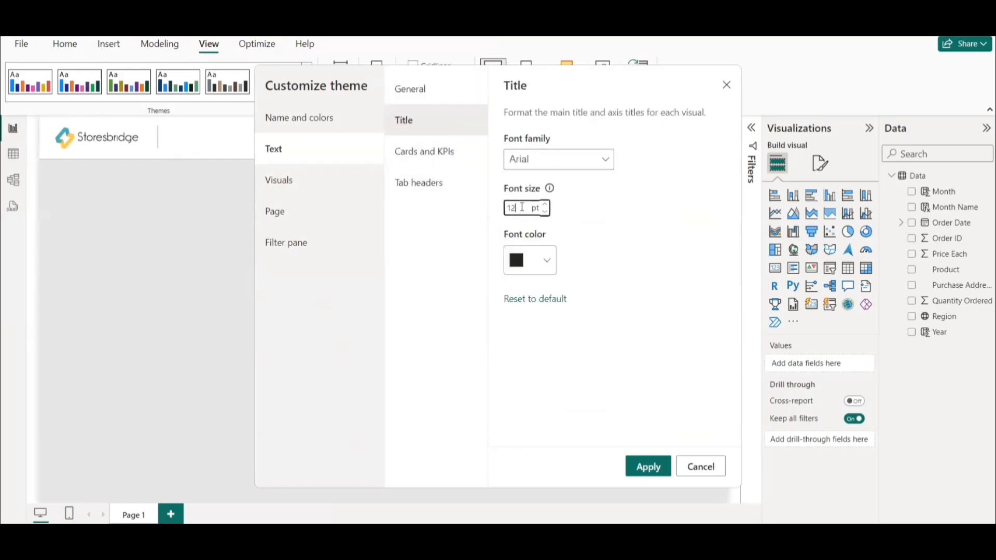
double_click(523, 209)
type("10")
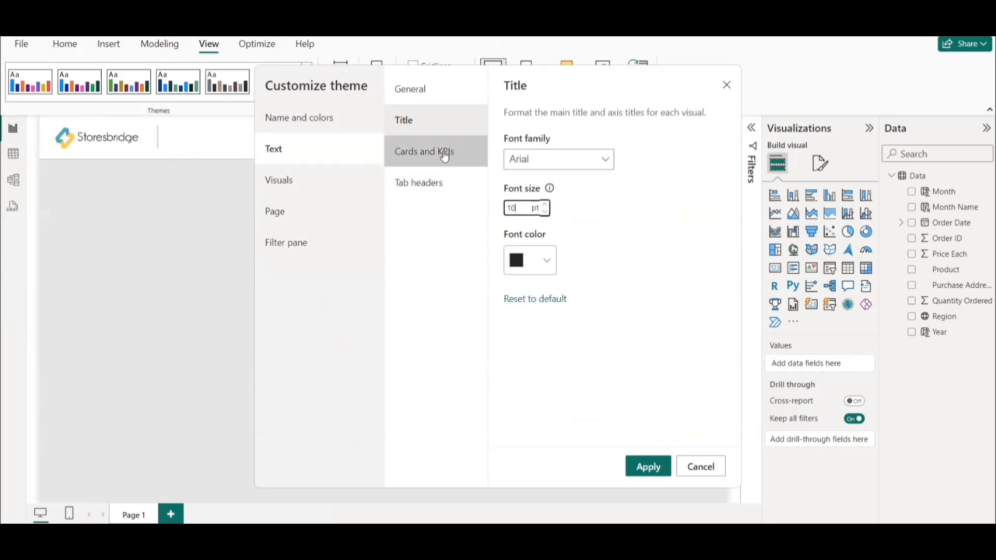
left_click(605, 241)
Set the theme's text for cards and KPIs to Arial at 10 pt.
left_click(411, 155)
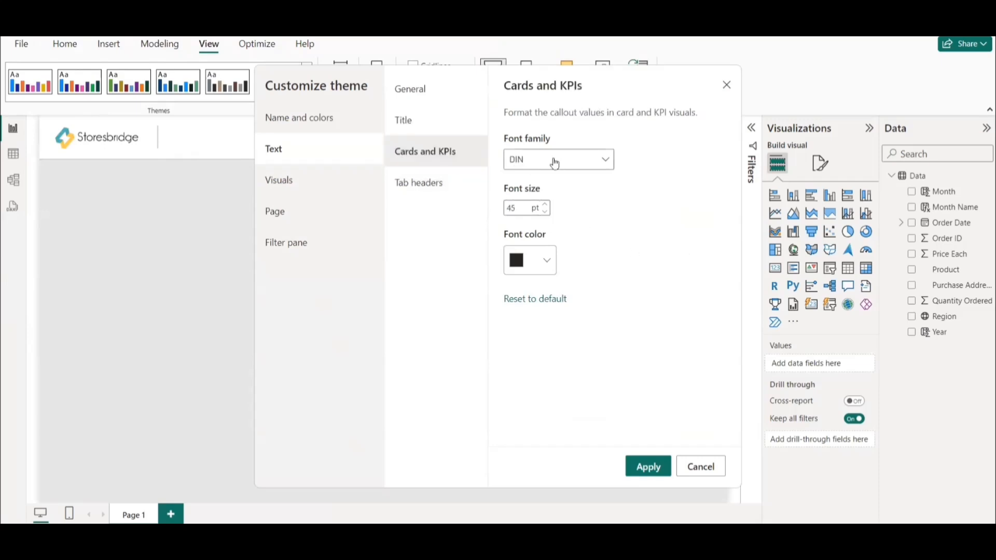
left_click(571, 162)
left_click(518, 180)
double_click(521, 210)
type("10")
left_click(647, 228)
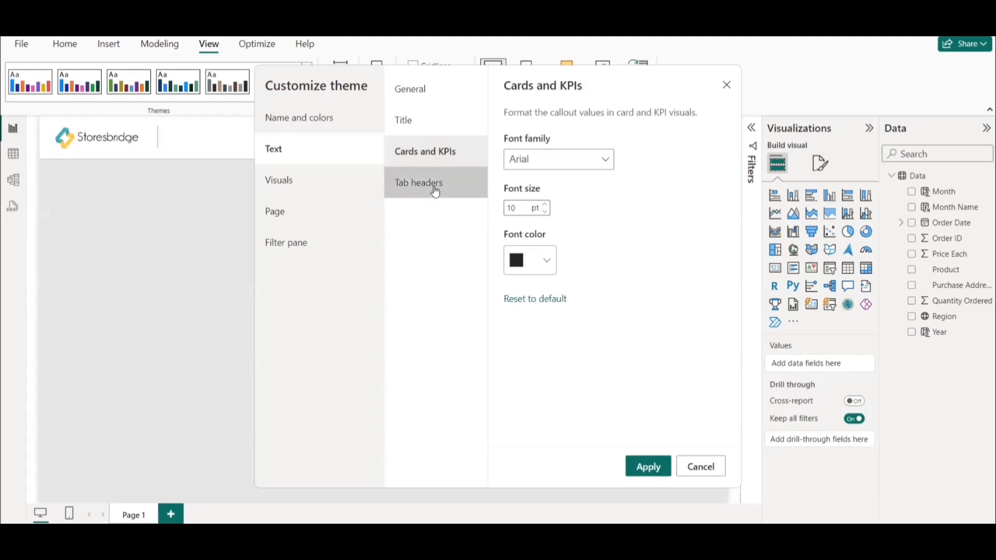
Set the theme's tab header text to Arial at 10 pt and apply the customized theme.
left_click(456, 192)
left_click(547, 165)
scroll(555, 207, "up", 5)
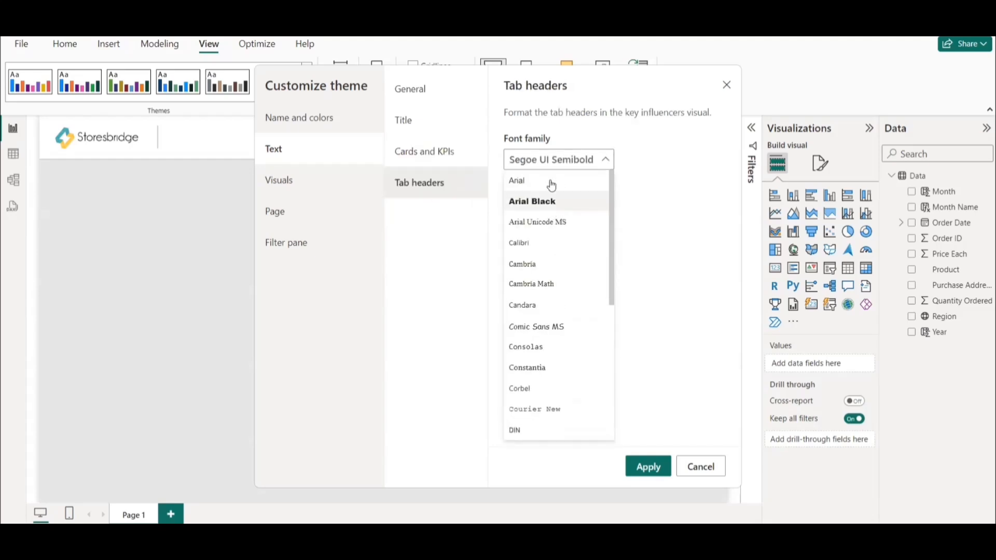
left_click(529, 181)
double_click(527, 208)
type("10")
left_click(668, 404)
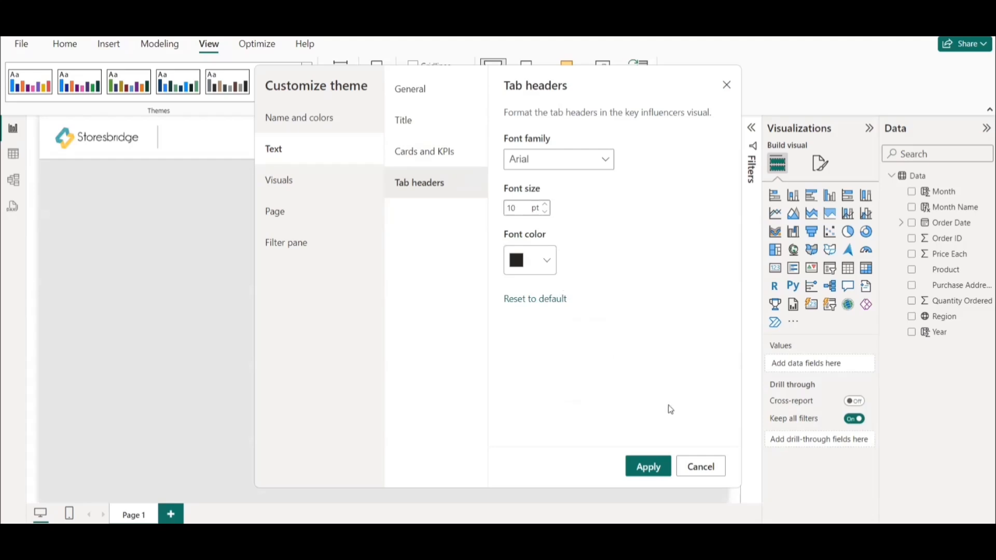
left_click(649, 467)
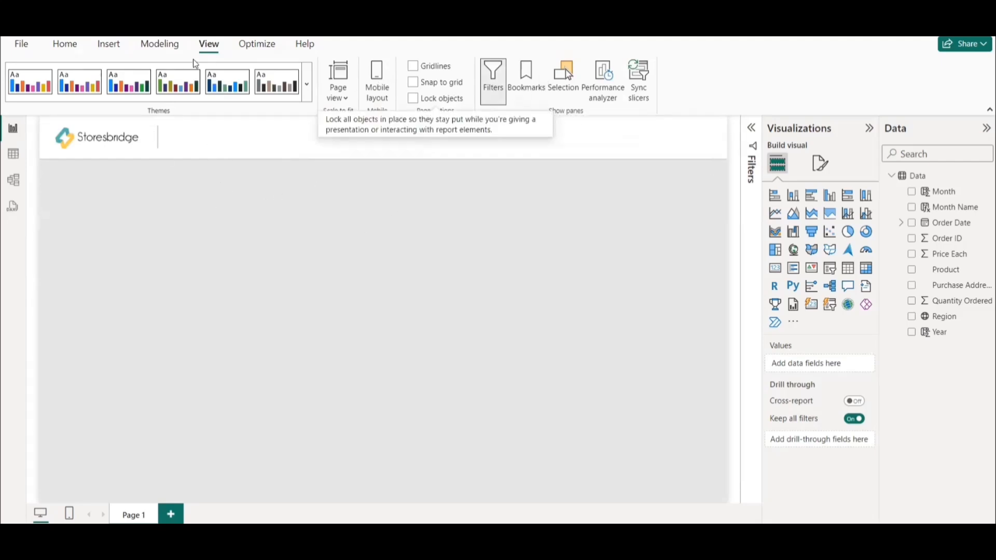
Add a small text box on the page below the header band with the text "Sales Analysis".
left_click(67, 44)
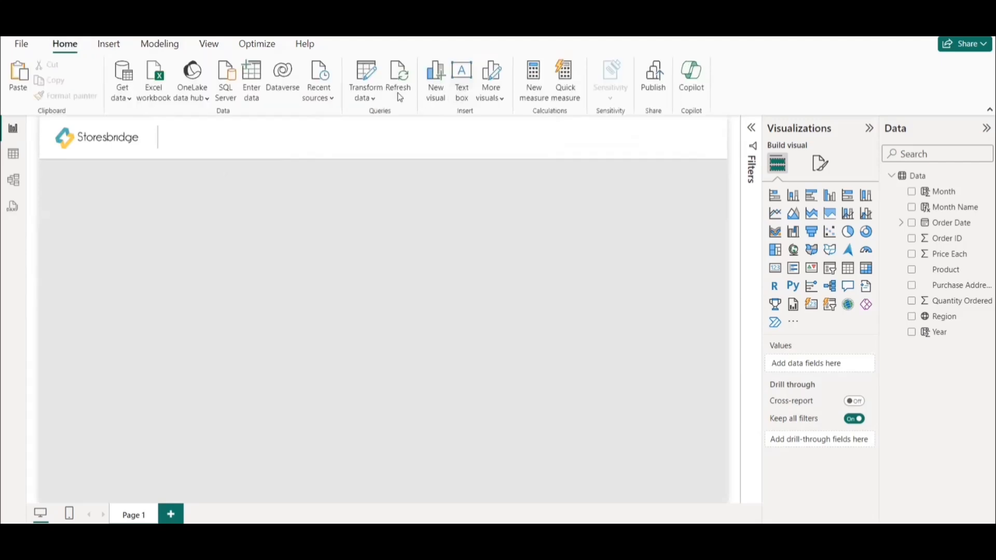
left_click(109, 44)
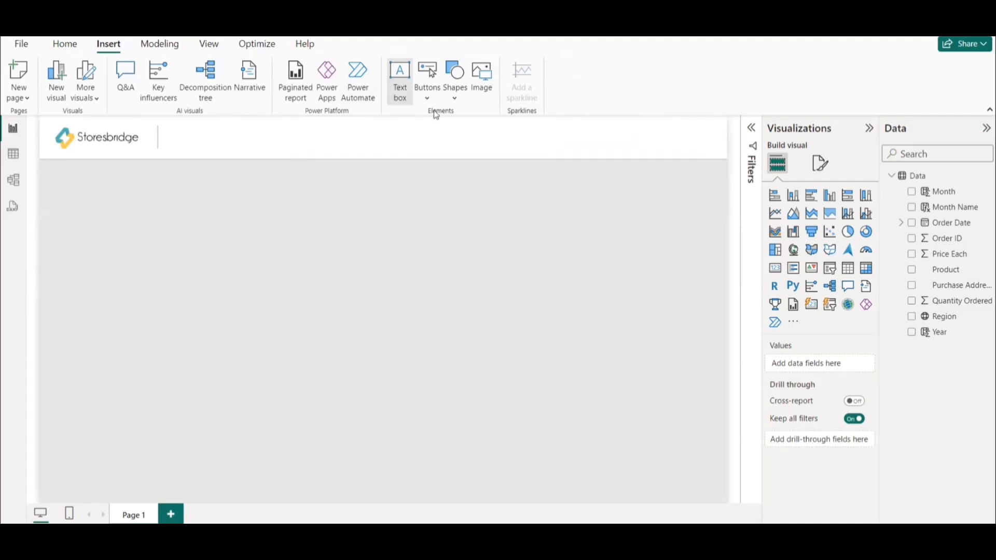
left_click(398, 81)
left_click_drag(43, 238, 448, 259)
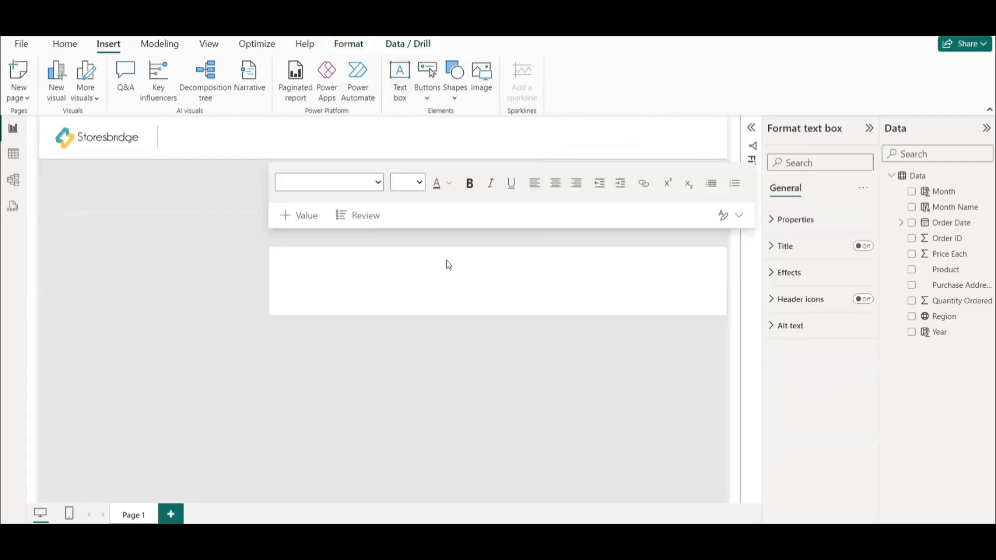
left_click(485, 276)
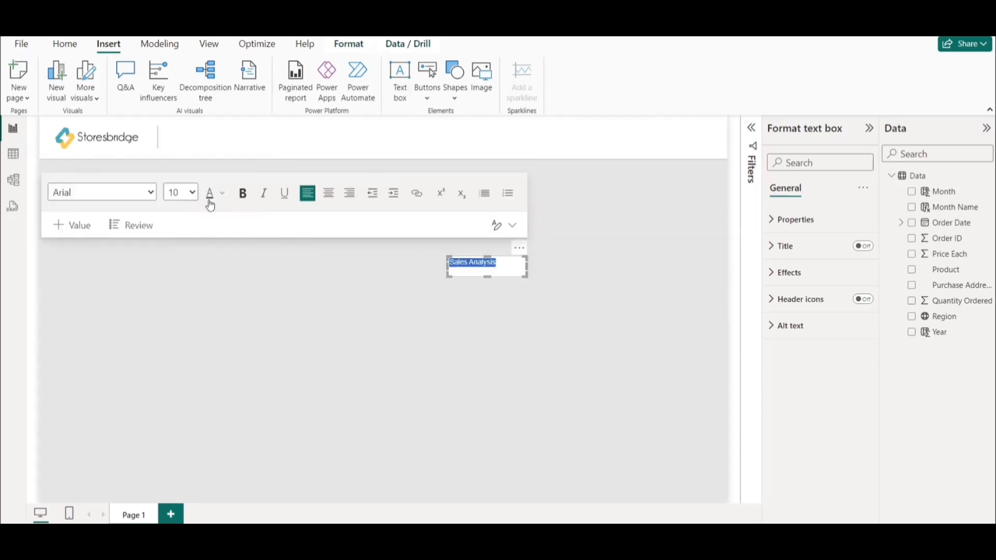
Enlarge the "Sales Analysis" text and place its text box in the header band beside the vertical divider.
left_click(191, 195)
left_click(184, 302)
left_click_drag(521, 257, 247, 124)
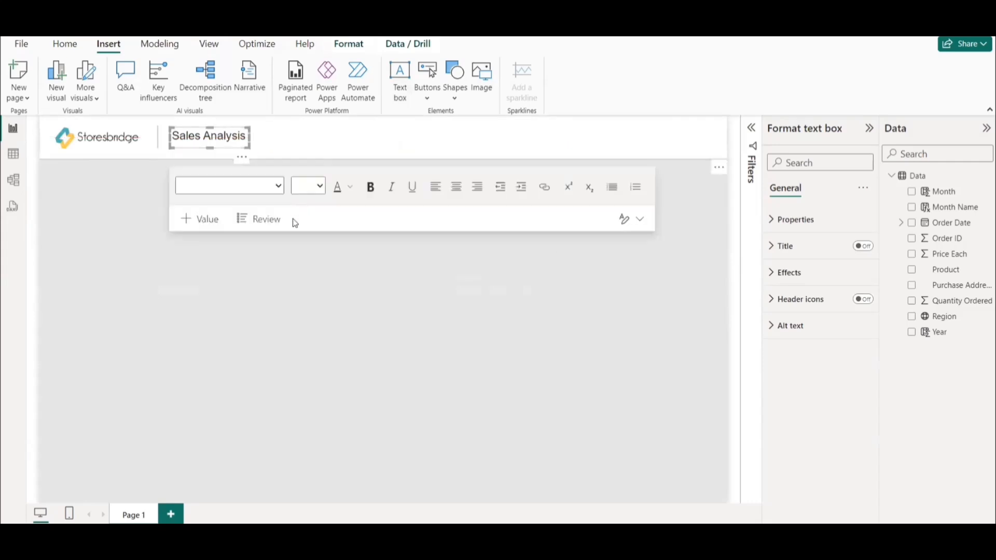
left_click(128, 252)
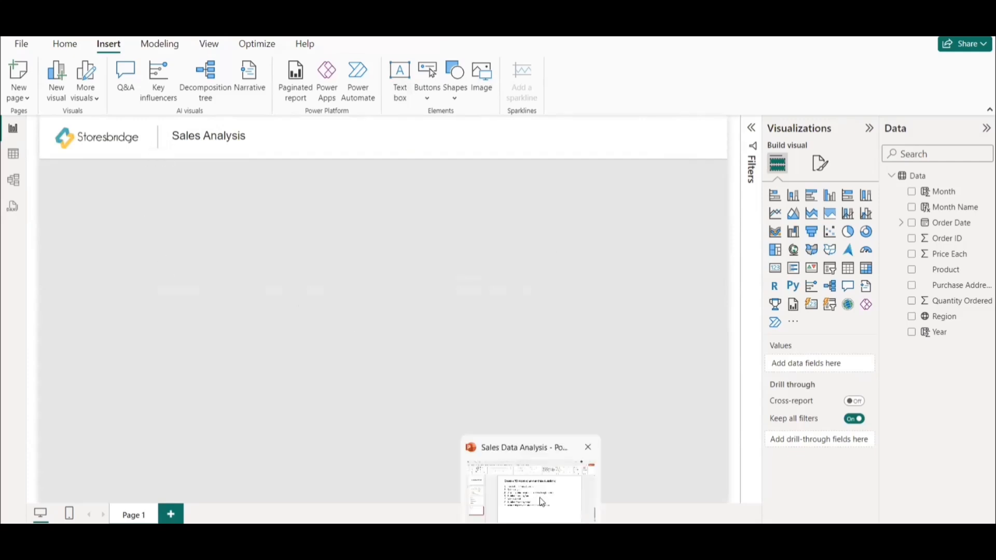
Check the report questions in the Sales Data Analysis PowerPoint deck and add a small card visual just below the report's header band.
left_click(539, 497)
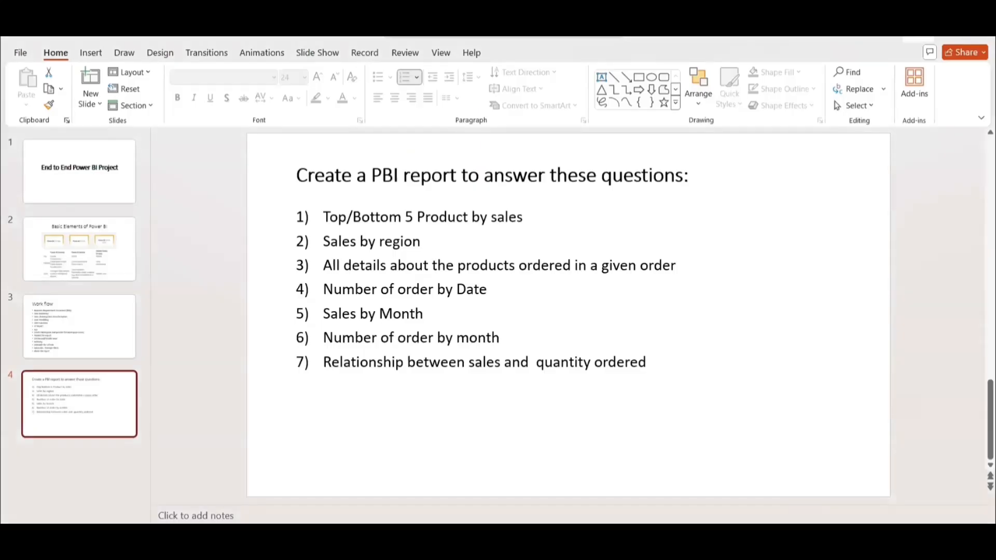
key("alt+Tab")
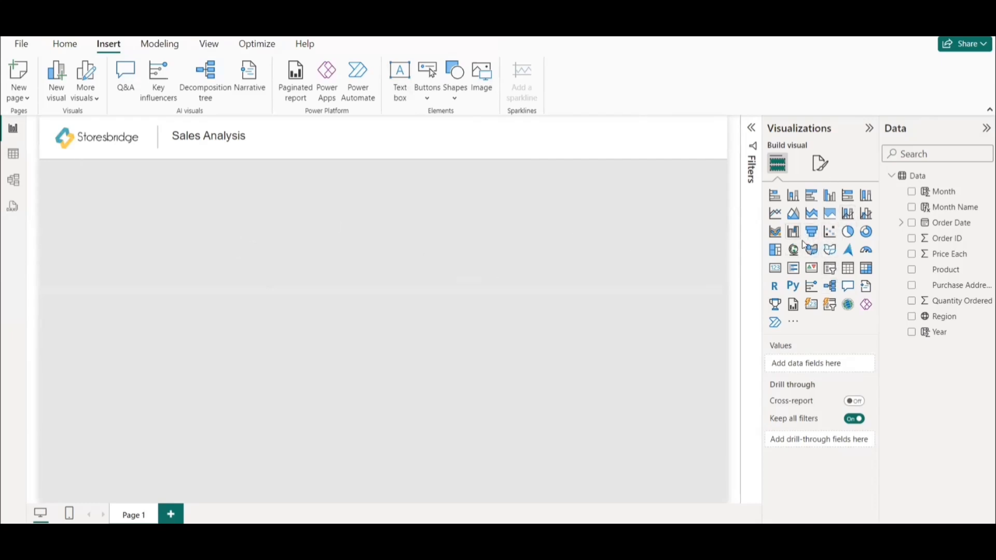
left_click(775, 268)
left_click_drag(42, 237, 209, 191)
left_click_drag(167, 224, 188, 223)
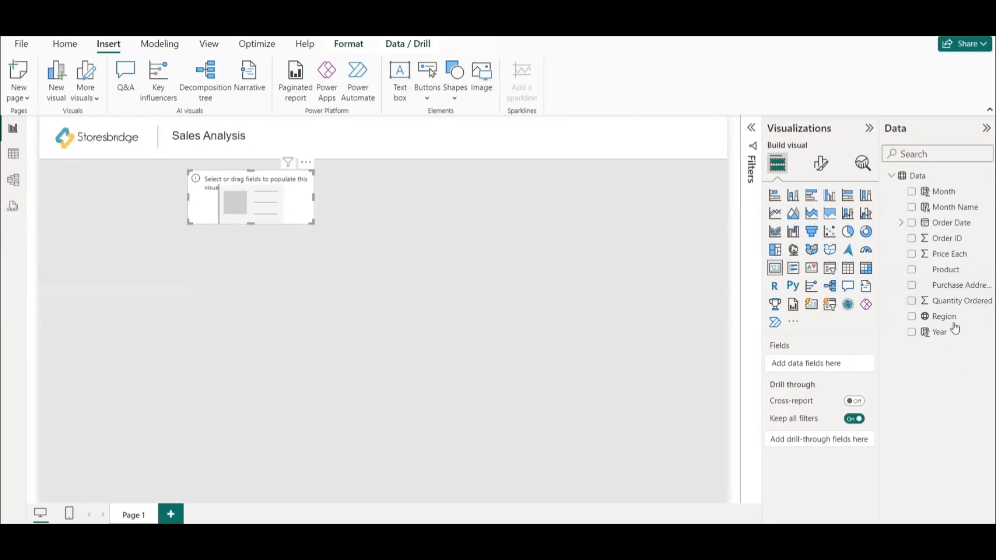
Add the Order ID field to the new card and summarize it as a count.
left_click_drag(948, 243, 836, 367)
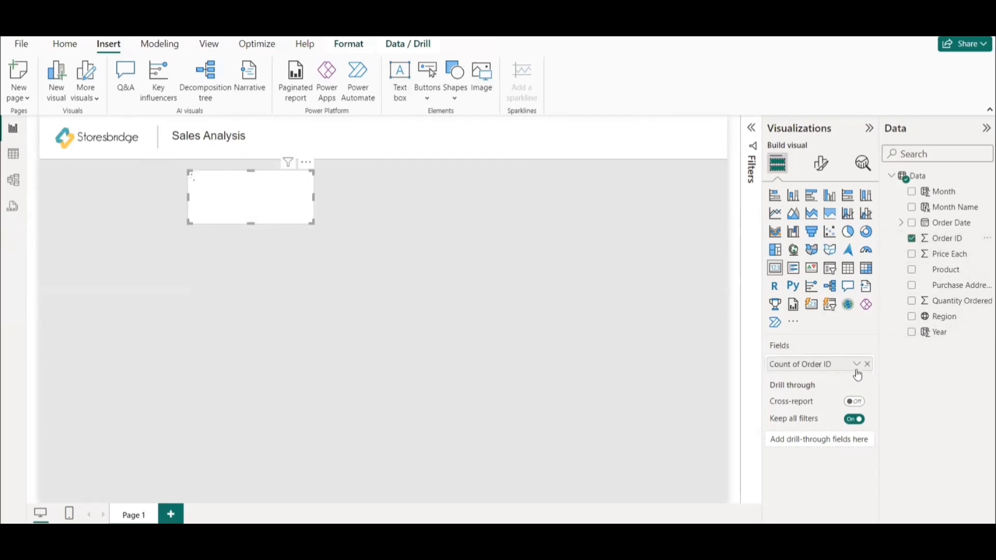
left_click(857, 363)
left_click(903, 264)
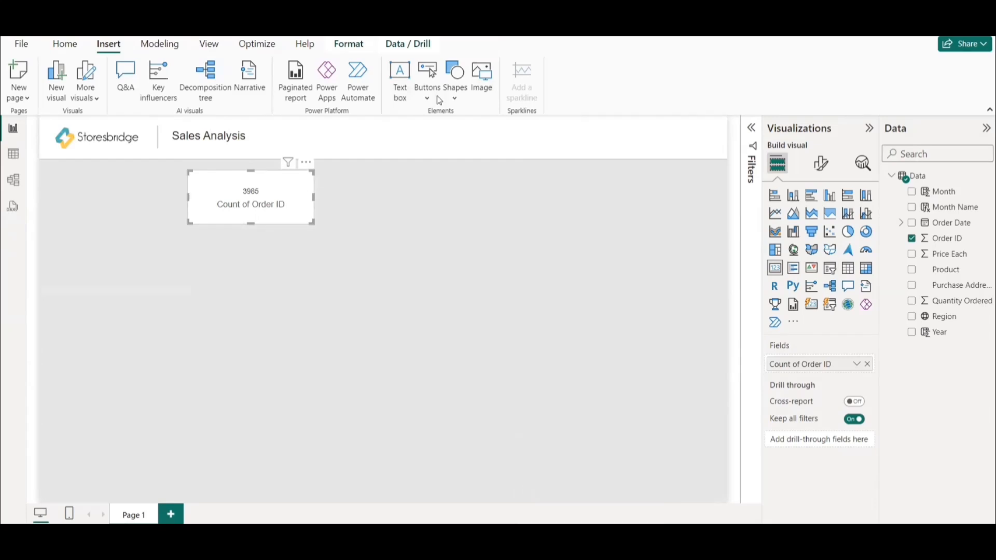
Turn off the card's category label and set its callout value font size to 14.
left_click(821, 163)
left_click(863, 281)
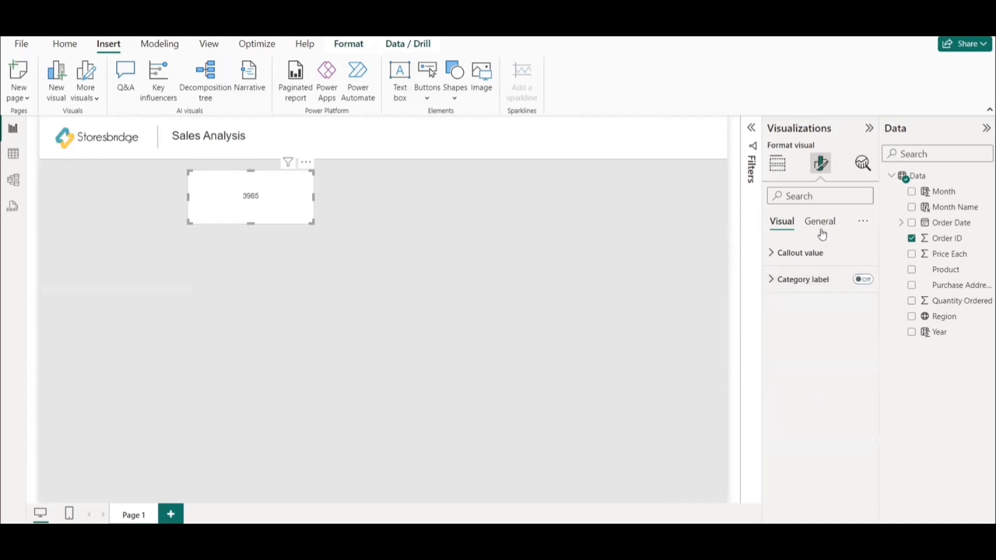
left_click(814, 252)
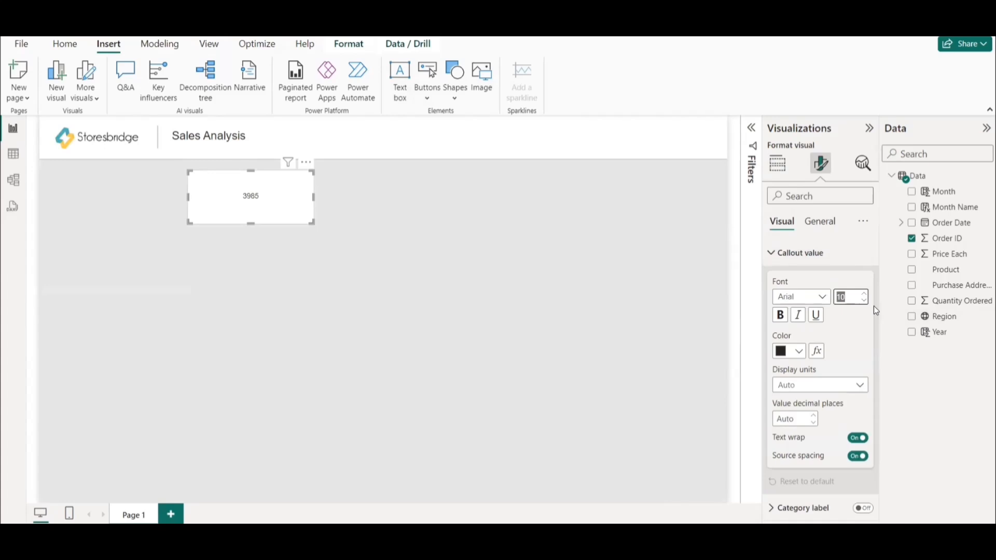
type("14")
left_click(831, 213)
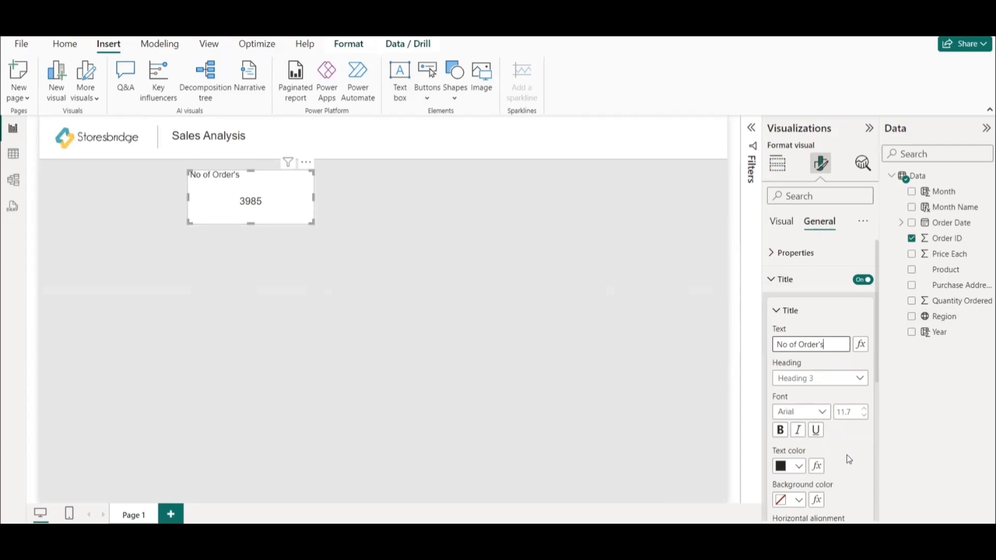
Give the card a bold, centered 12-point title reading "No of Order's" and shrink the card slightly.
scroll(846, 454, "down", 2)
left_click(798, 451)
left_click(779, 345)
left_click(863, 325)
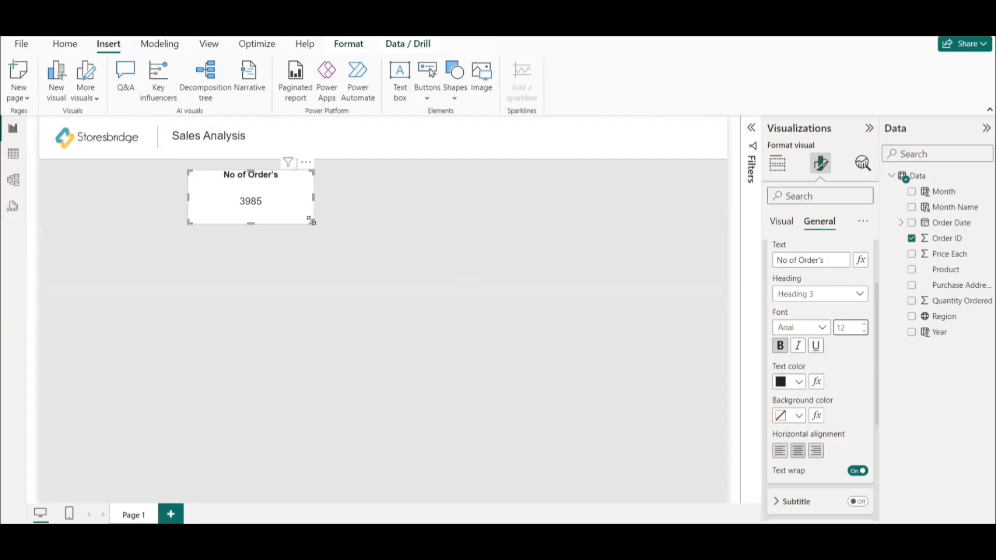
left_click_drag(306, 217, 306, 221)
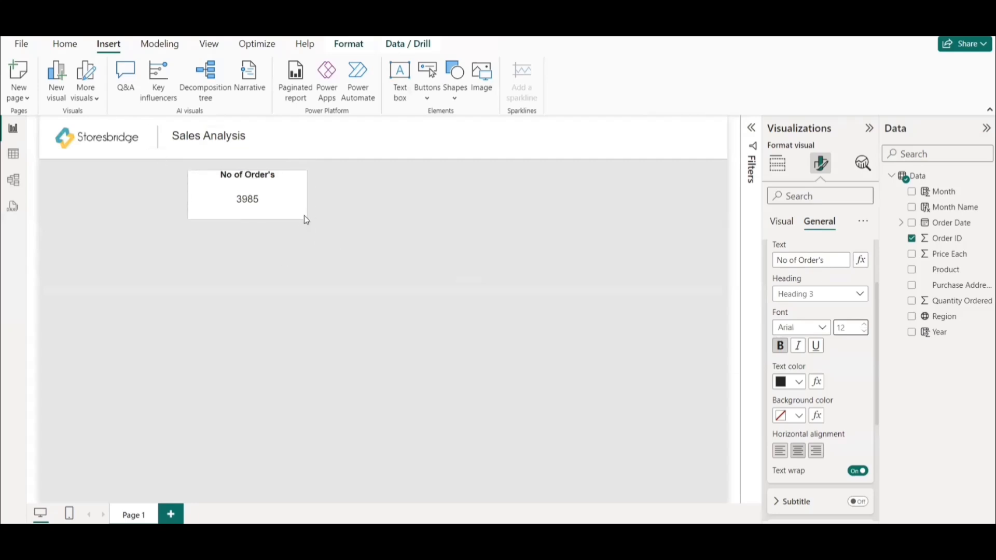
left_click(303, 215)
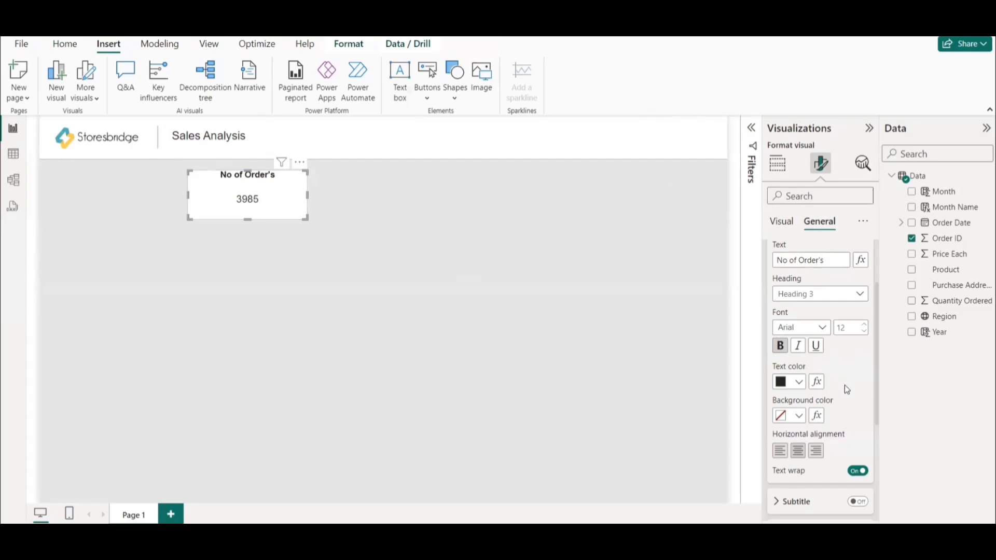
Turn on the card's visual border with a white color and 10 px rounded corners.
scroll(845, 385, "down", 3)
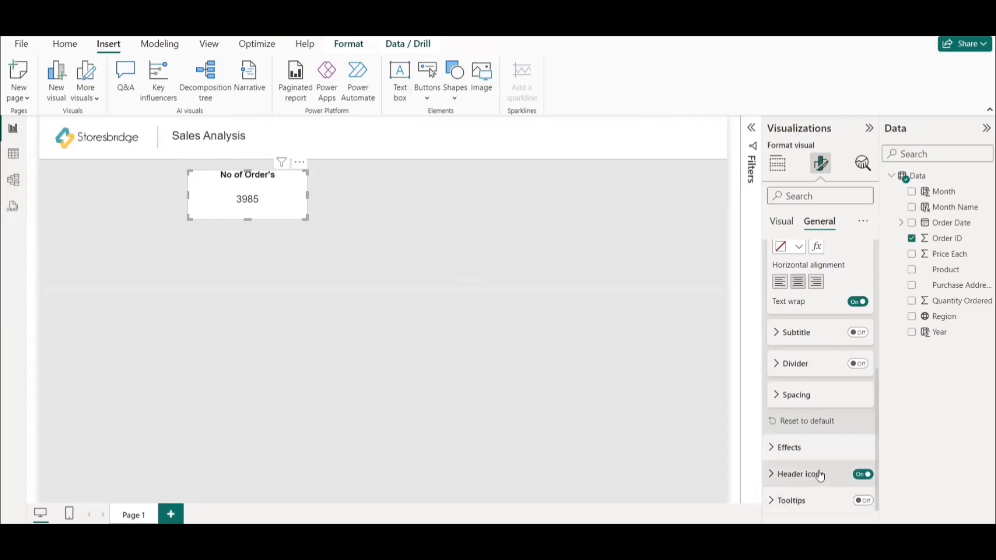
scroll(818, 473, "down", 1)
scroll(847, 472, "down", 1)
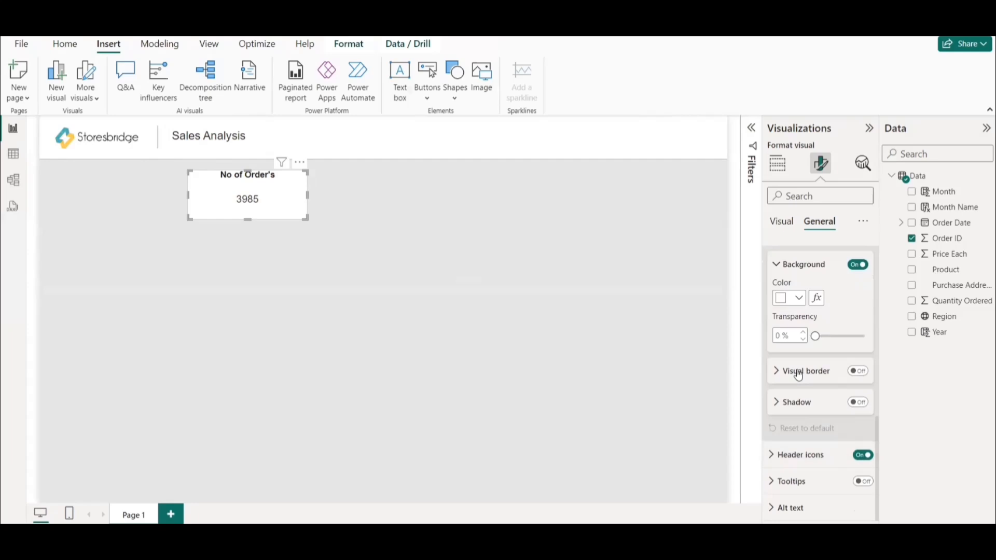
left_click(855, 371)
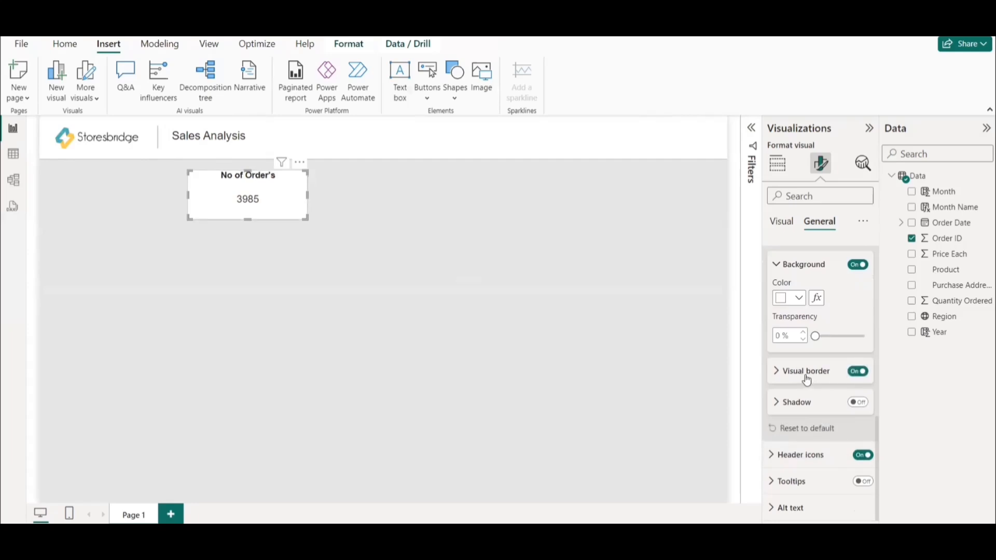
left_click(806, 372)
left_click(791, 405)
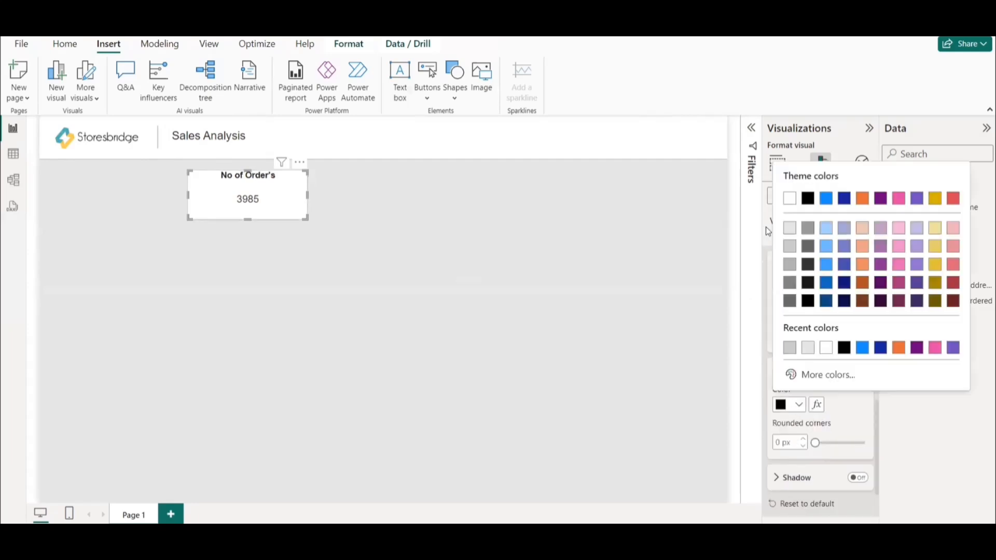
left_click(791, 207)
left_click(792, 442)
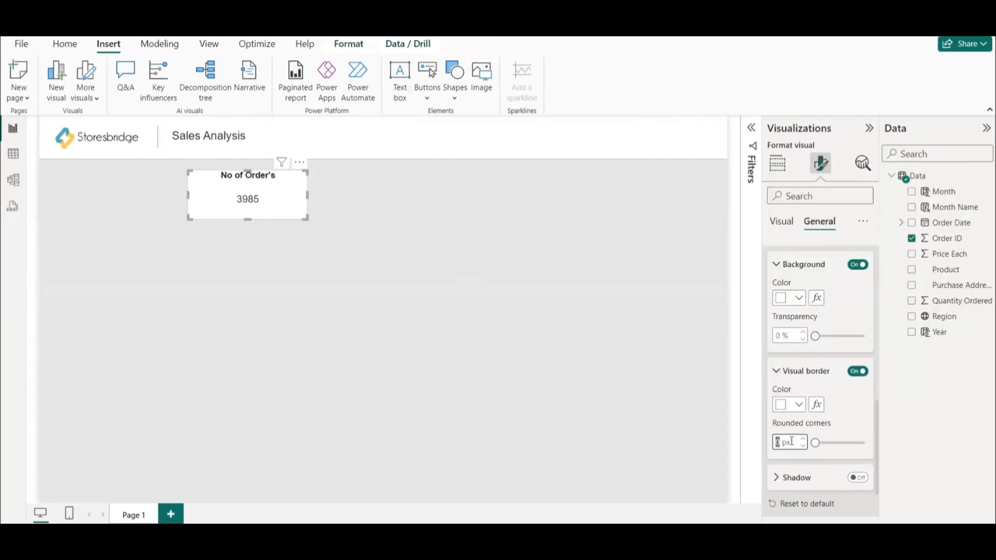
type("10")
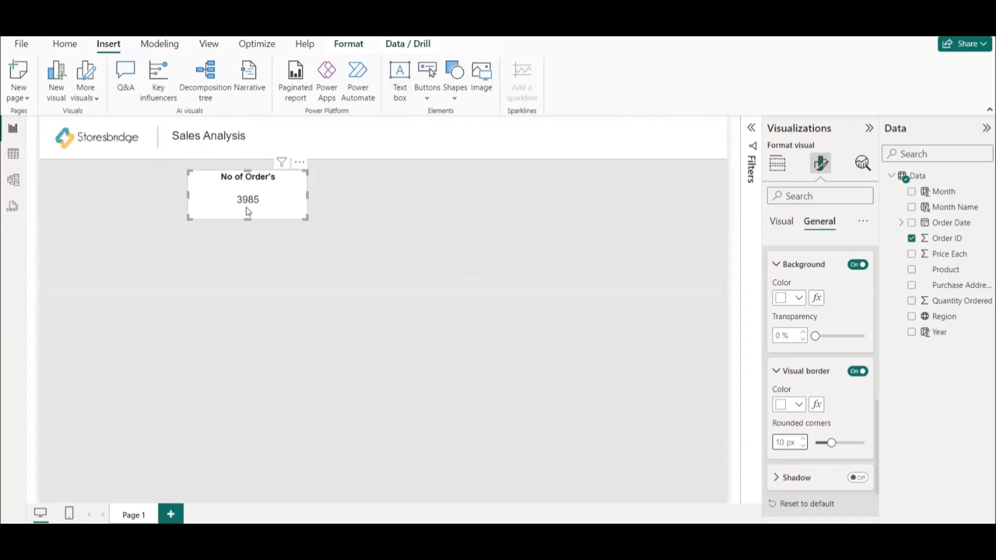
left_click(222, 239)
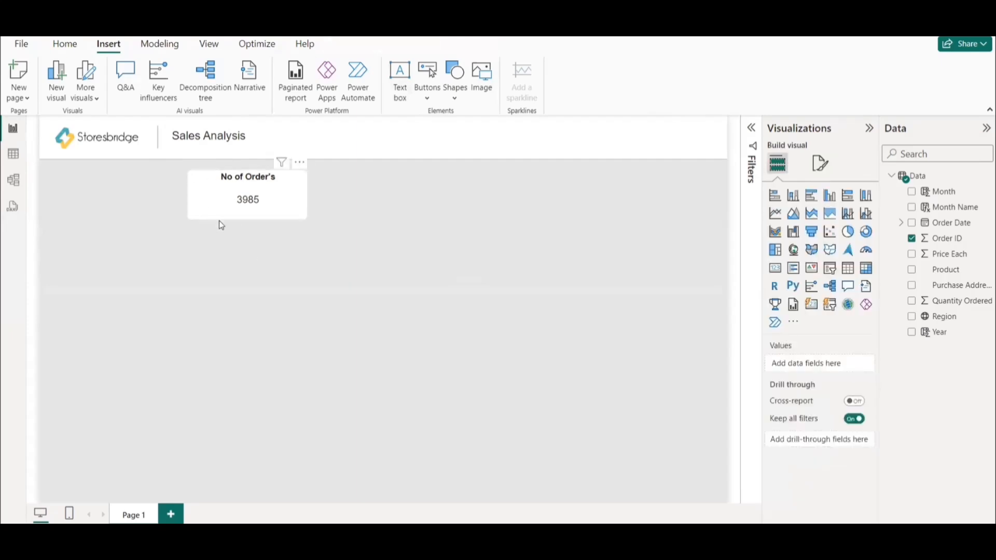
Duplicate the "No of Order's" card three times and line the copies up in a row beside the original.
left_click(282, 208)
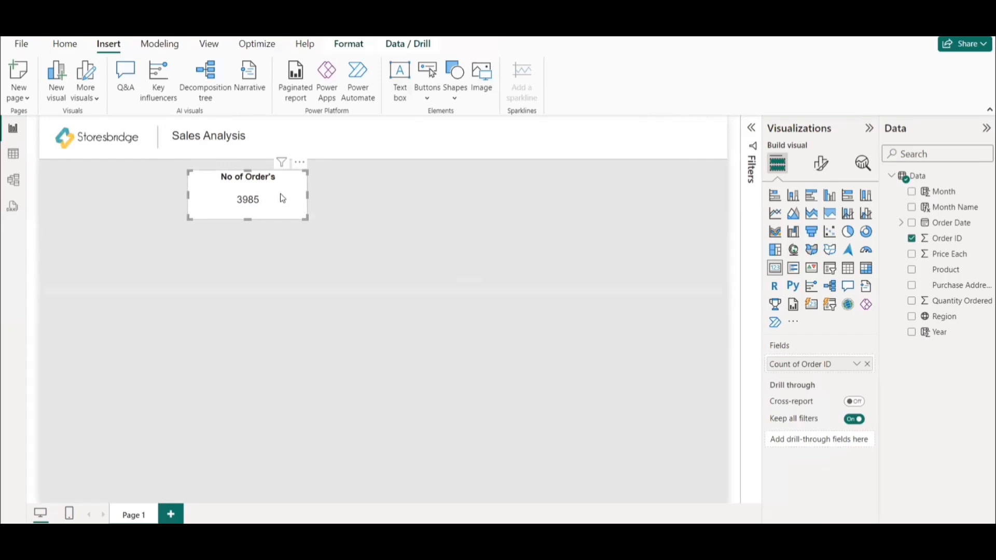
key("ctrl+c")
key("ctrl+v")
left_click_drag(283, 201, 388, 205)
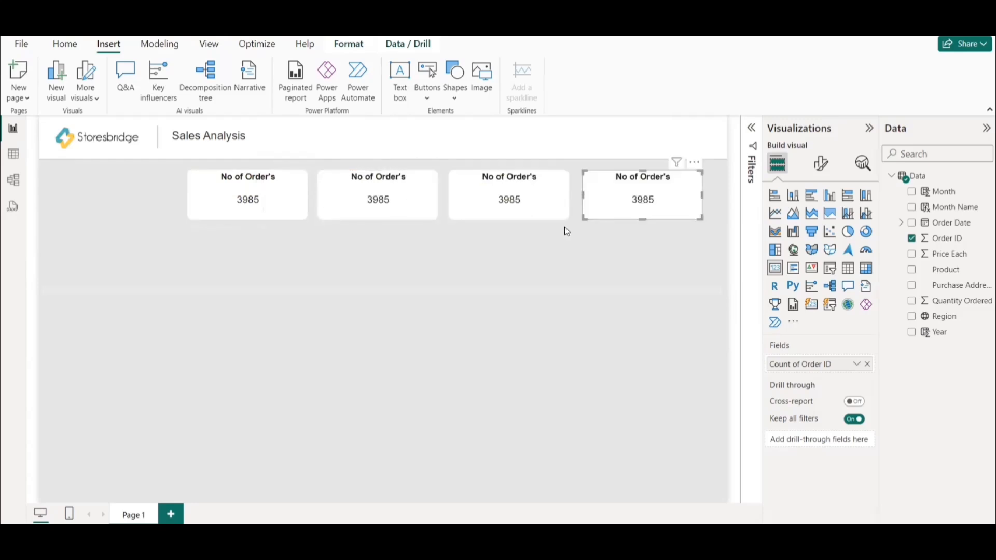
left_click(378, 196)
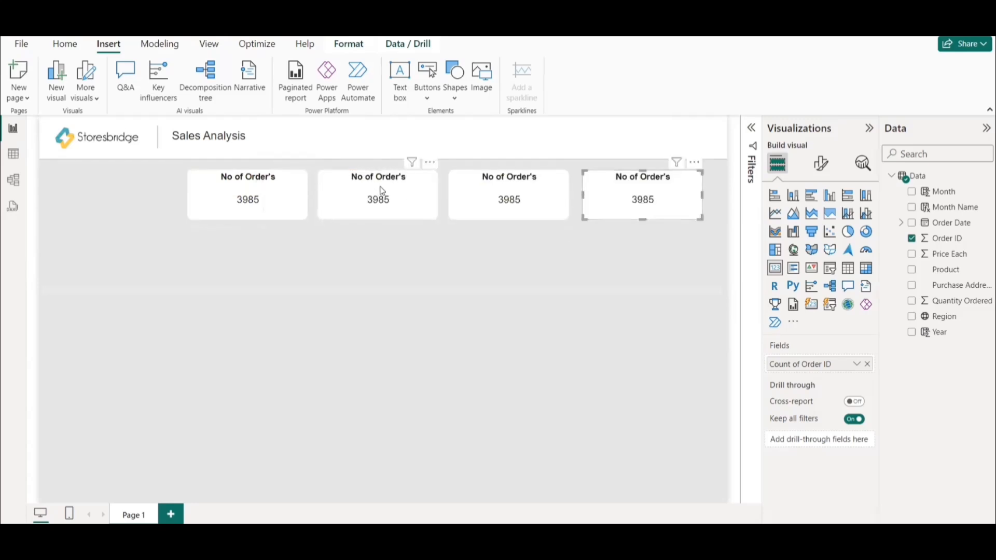
left_click(254, 203)
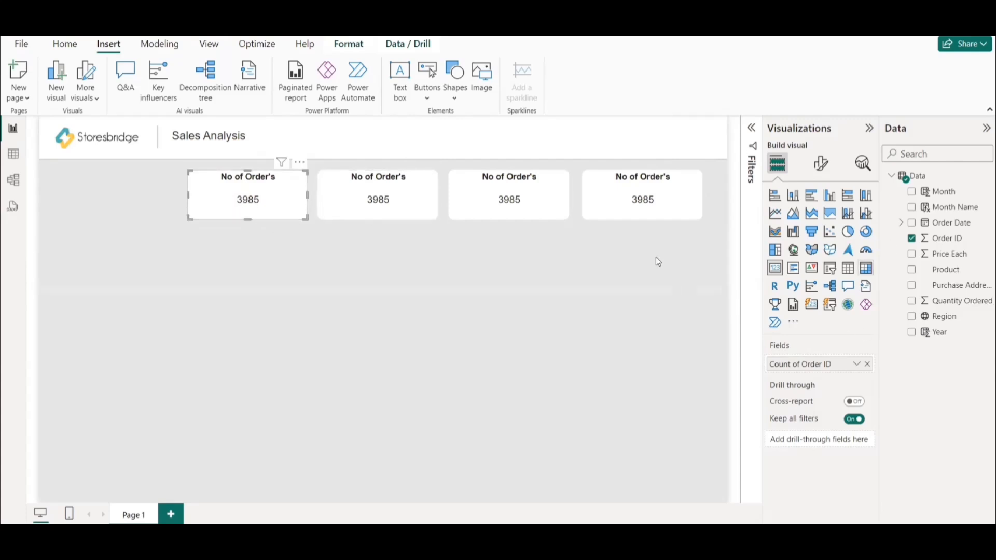
left_click(379, 208)
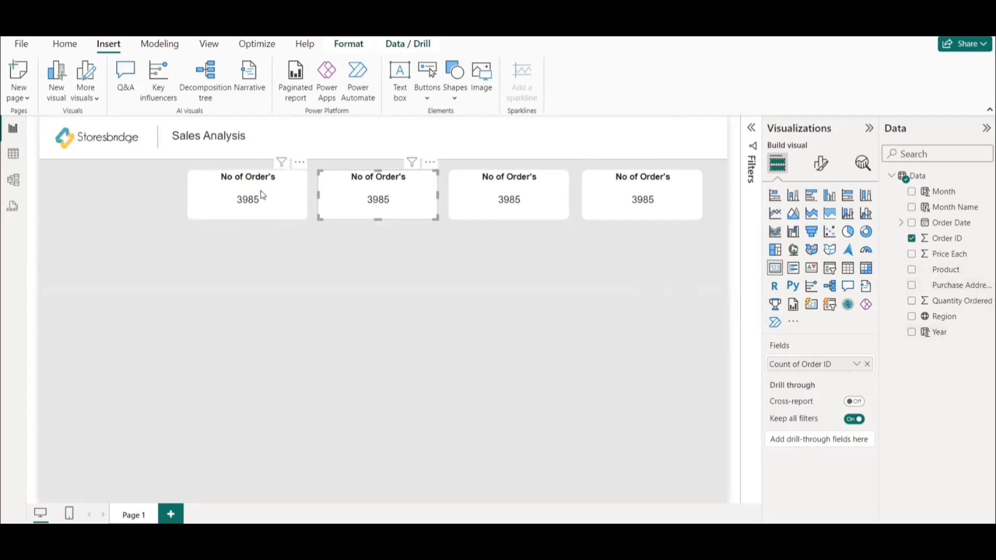
left_click(255, 196)
Show the distinct count of Product in the second card and rename the field "No of Product's" for this visual.
left_click(388, 207)
left_click_drag(945, 269, 840, 369)
left_click(856, 364)
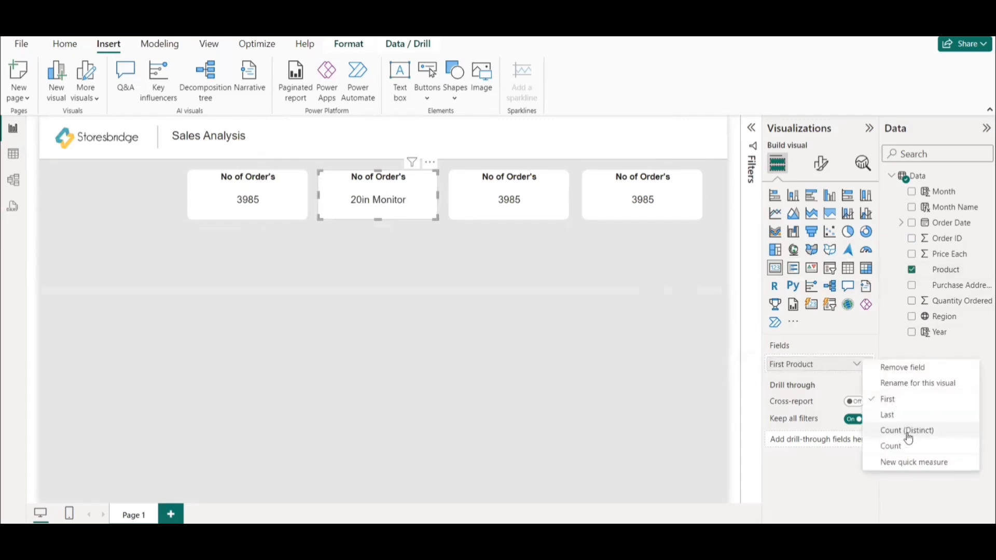
left_click(904, 435)
left_click(856, 364)
left_click(900, 390)
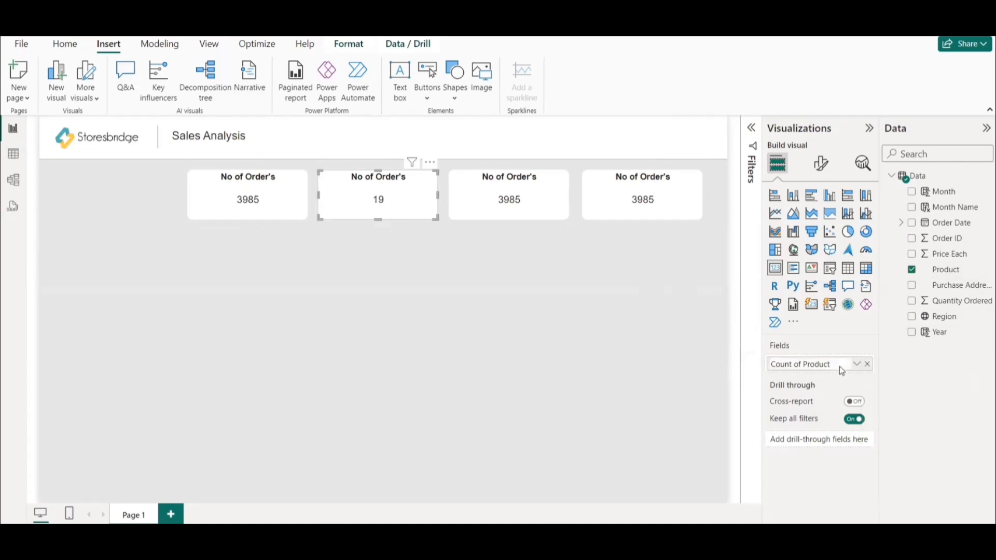
type("No o")
key("Return")
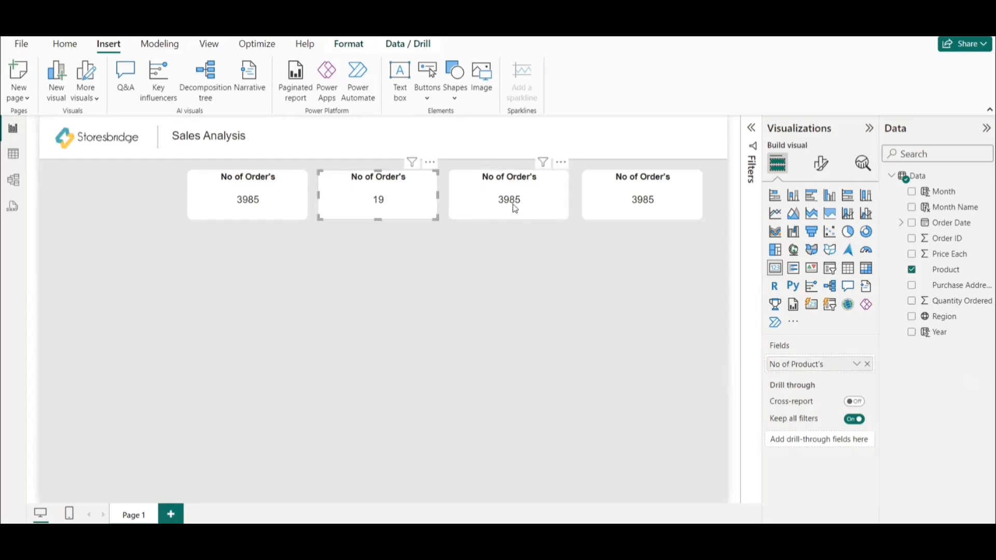
Change the second card's title text to "No of Product's".
left_click(818, 173)
left_click(822, 221)
left_click(804, 255)
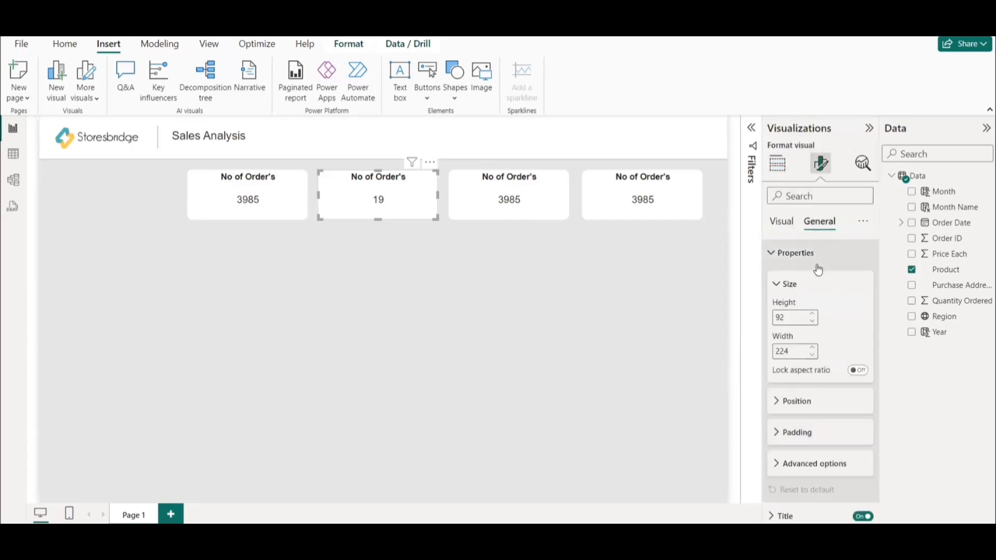
left_click(800, 260)
left_click(795, 282)
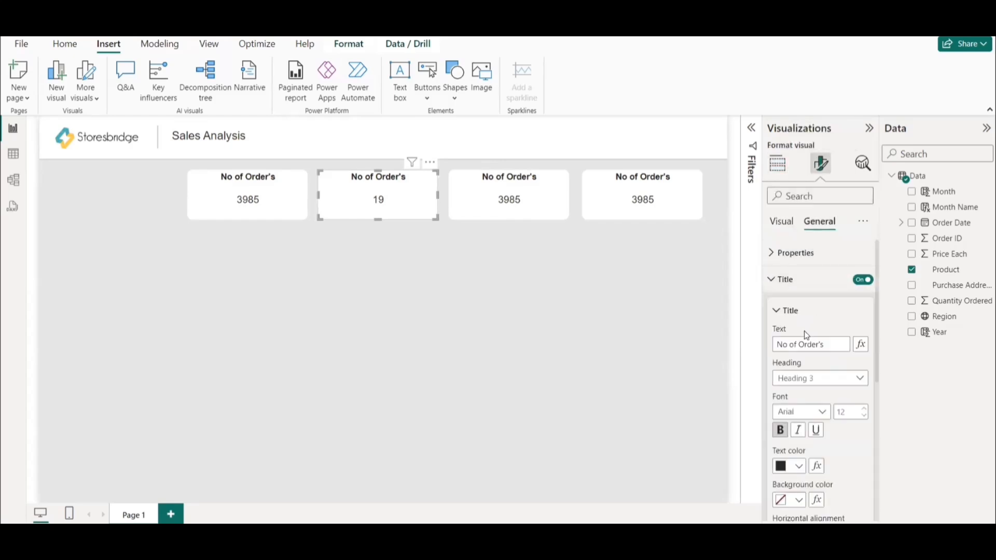
triple_click(816, 344)
type("No of Product's")
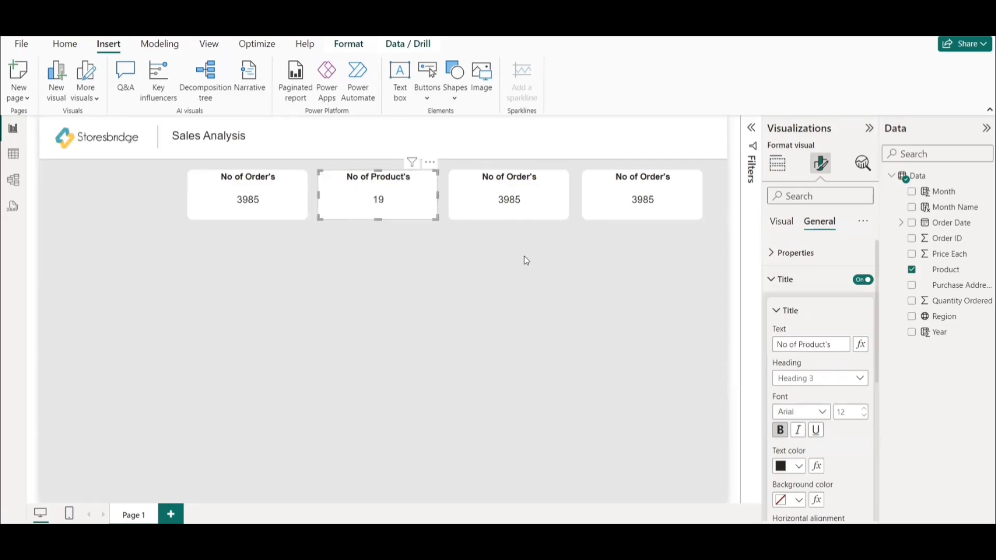
Add a calculated column to the Data table with the formula Sales = Data[Quantity Ordered] * Data[Price Each].
left_click(510, 199)
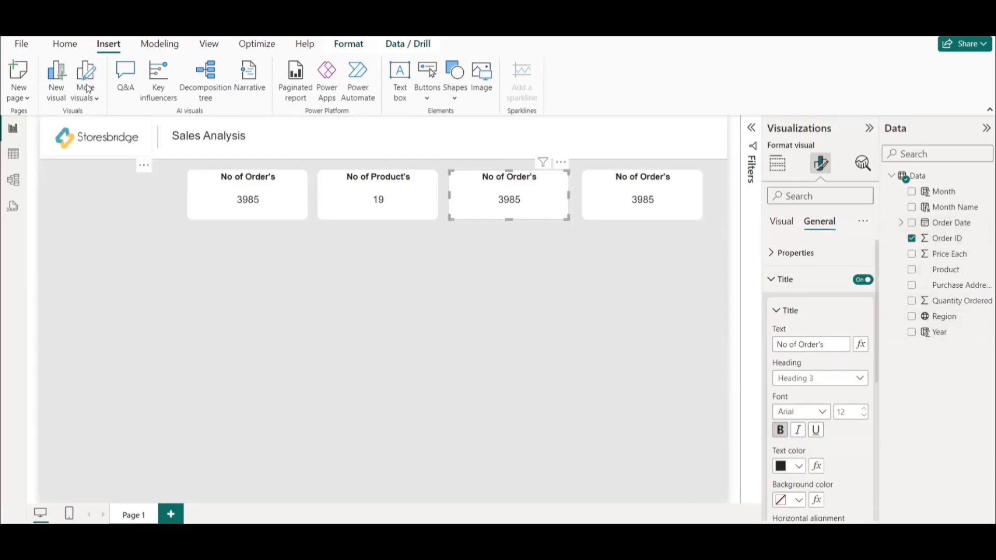
left_click(13, 156)
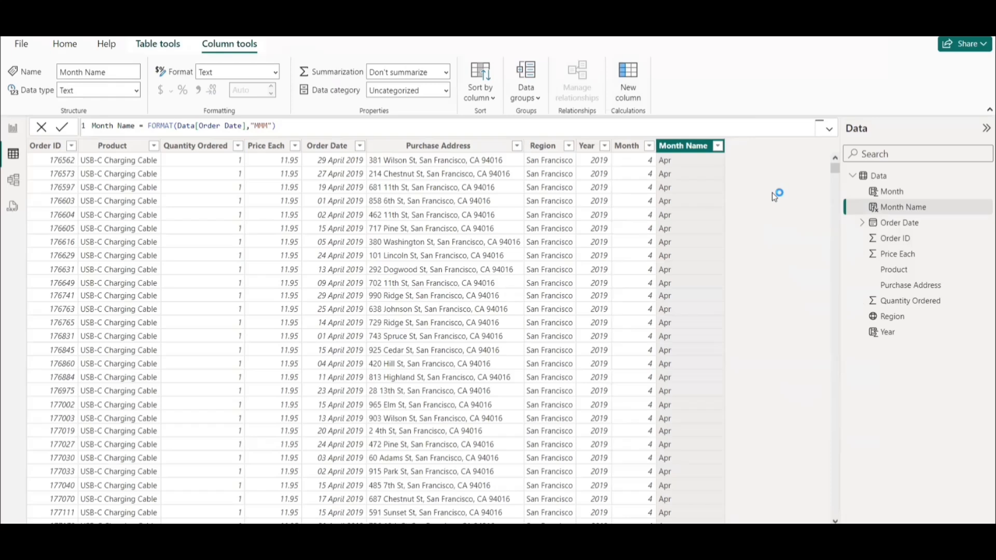
type("Sales =")
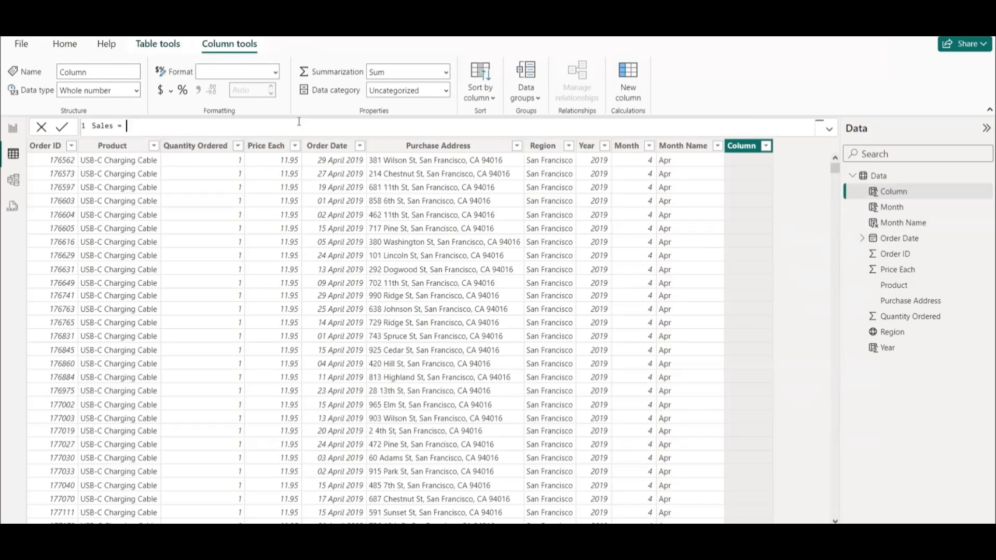
type("Qua")
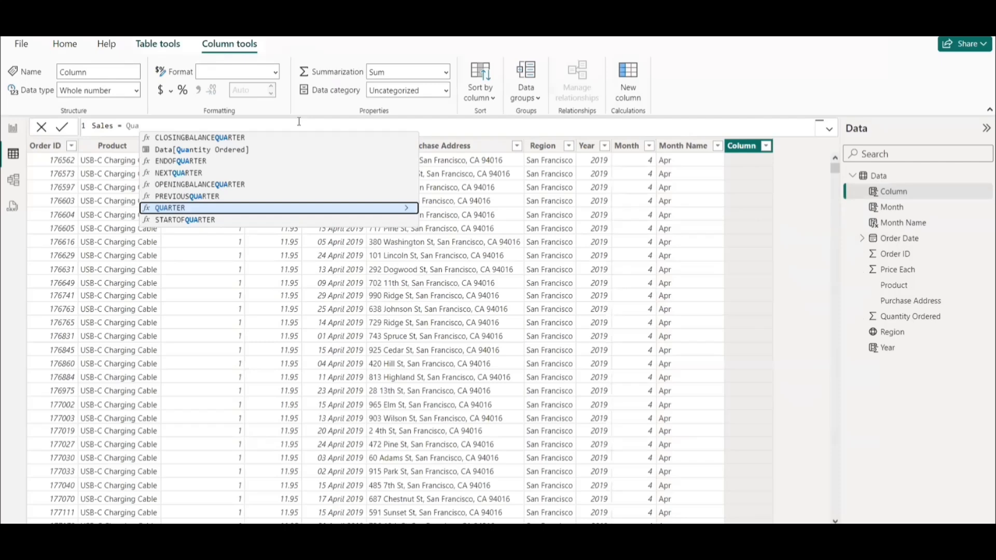
key("Up")
key("Up")
key("Up")
key("Up")
key("Up")
key("Tab")
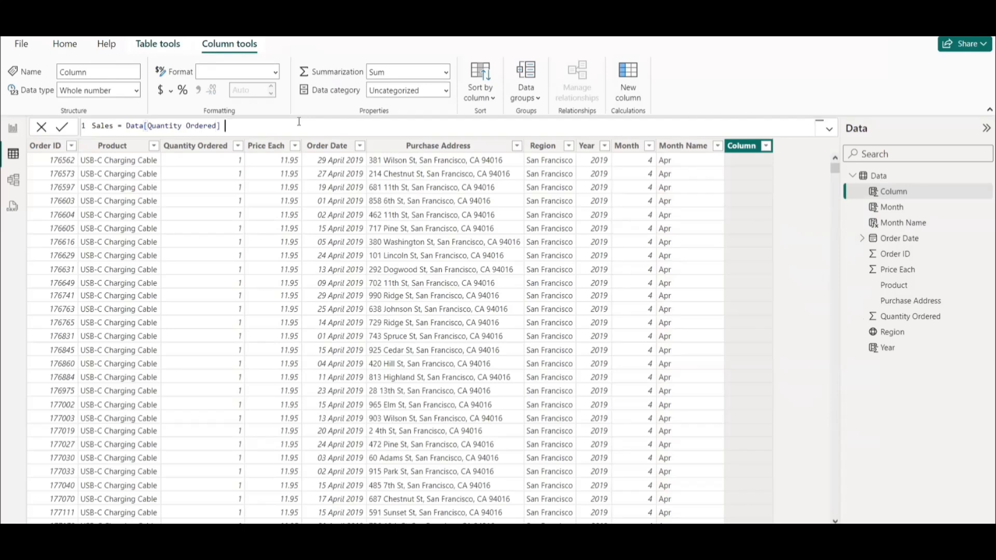
type("* Pricw")
key("BackSpace")
left_click(311, 141)
key("Return")
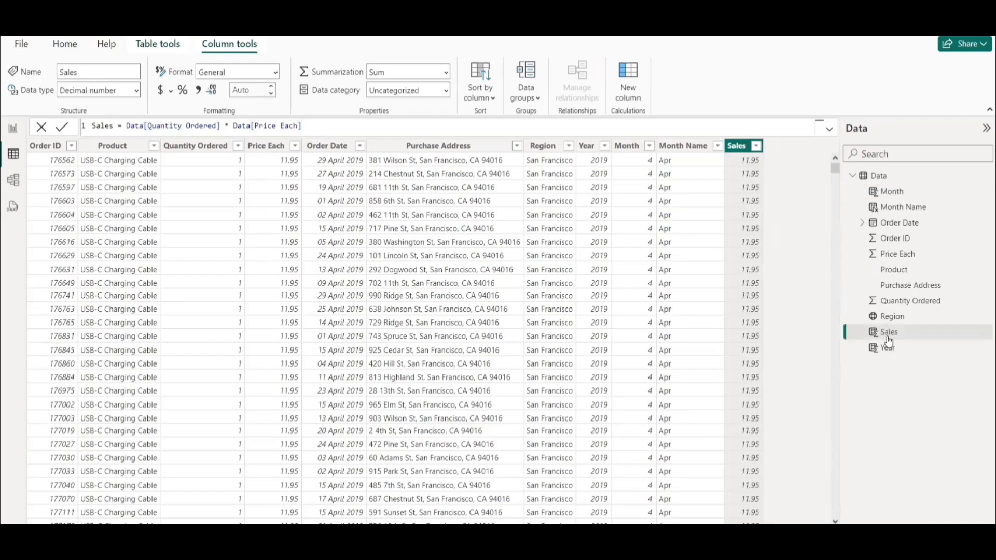
Return to the report page and replace the third card's Order ID field with the sum of Sales.
left_click(13, 129)
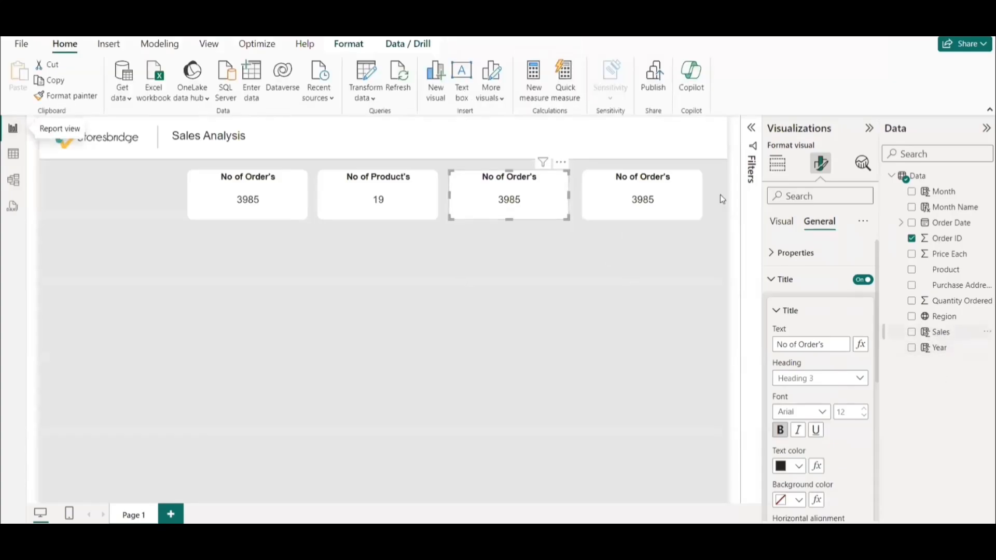
left_click(777, 163)
left_click_drag(939, 332, 842, 379)
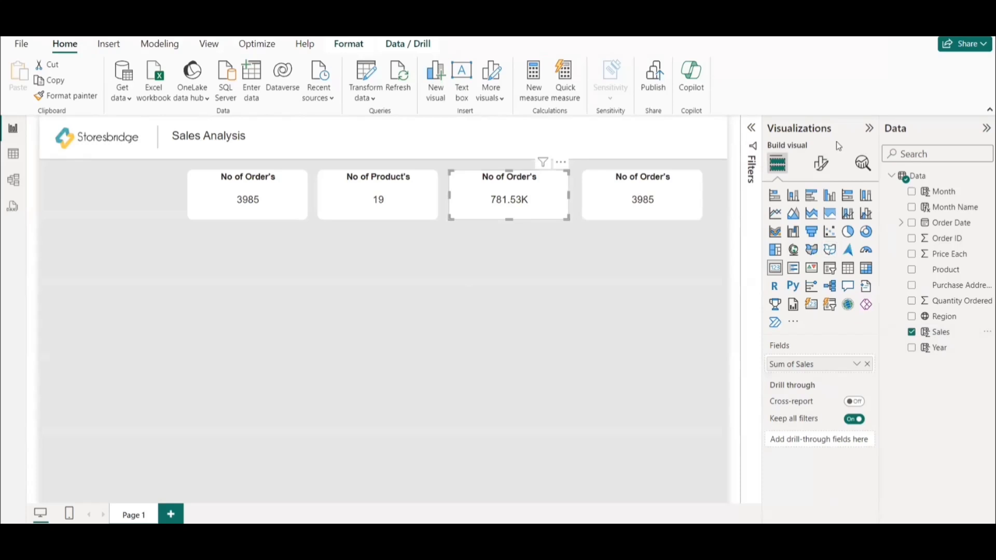
Change the third card's title text to "Sales".
left_click(821, 163)
left_click(819, 222)
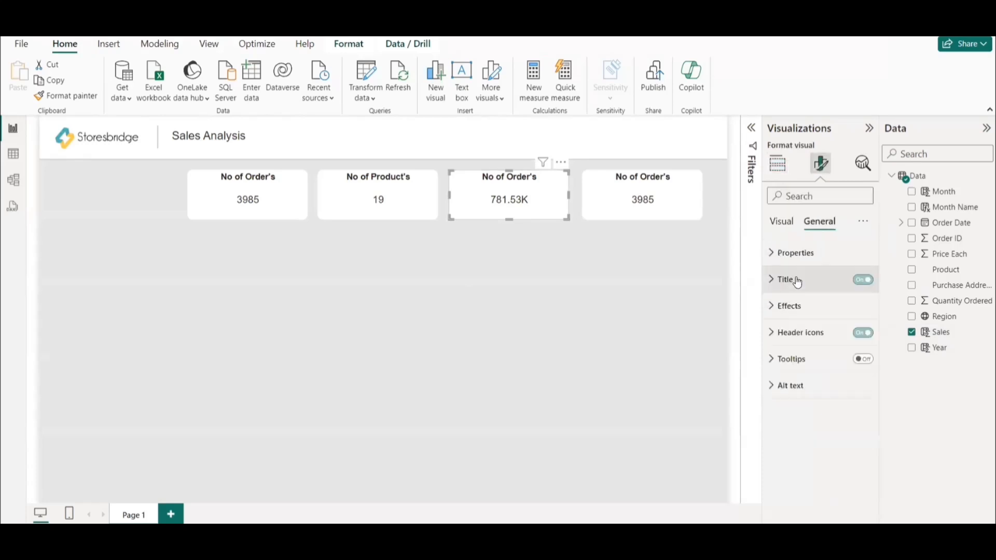
left_click(794, 280)
left_click(801, 345)
key("ctrl+a")
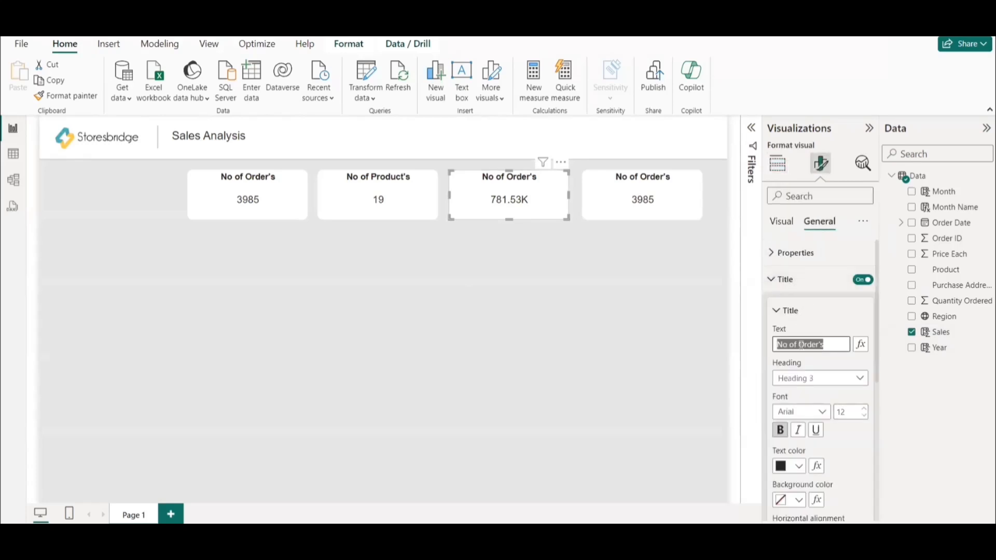
key("BackSpace")
type("Sales")
left_click(579, 320)
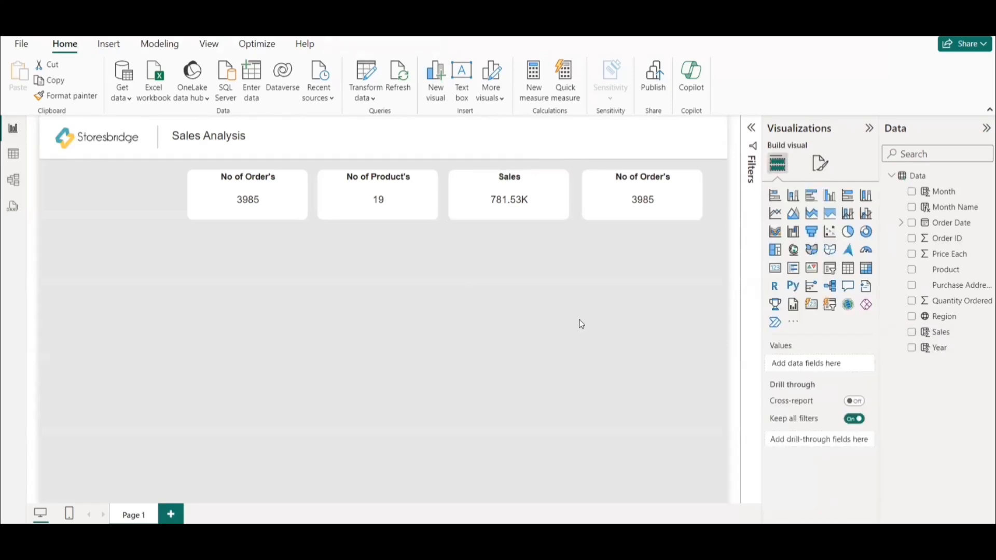
Swap the Sales card with the last "No of Order's" card so that Sales ends the row.
left_click(608, 206)
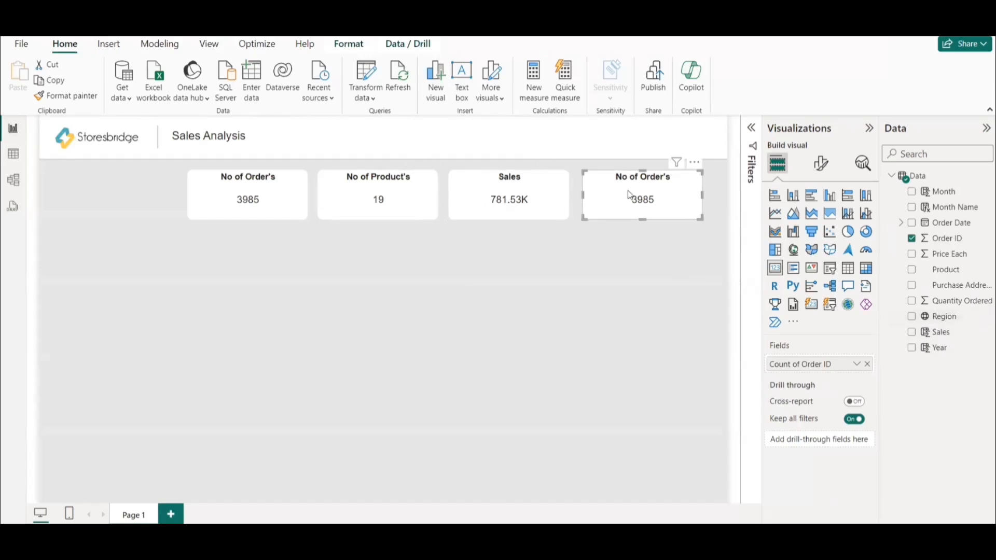
left_click_drag(628, 195, 519, 263)
left_click_drag(513, 196, 655, 194)
left_click_drag(543, 272, 516, 203)
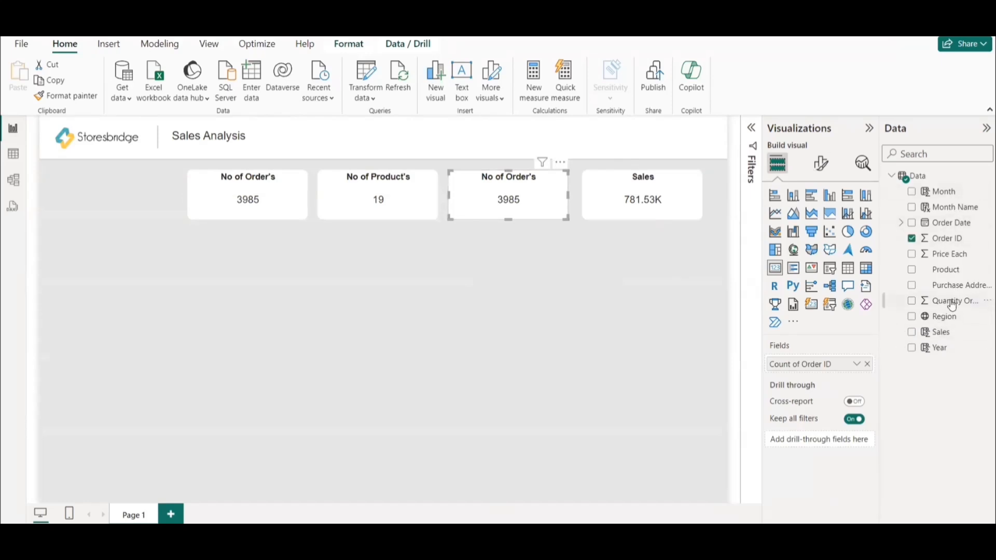
Replace the third card's Order ID field with the sum of Quantity Ordered.
left_click_drag(949, 303, 837, 369)
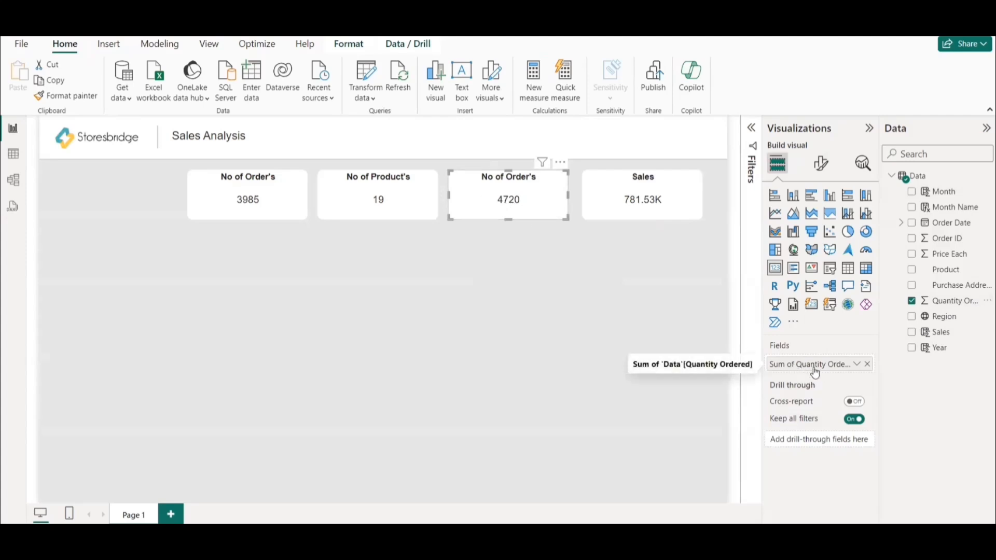
left_click(858, 365)
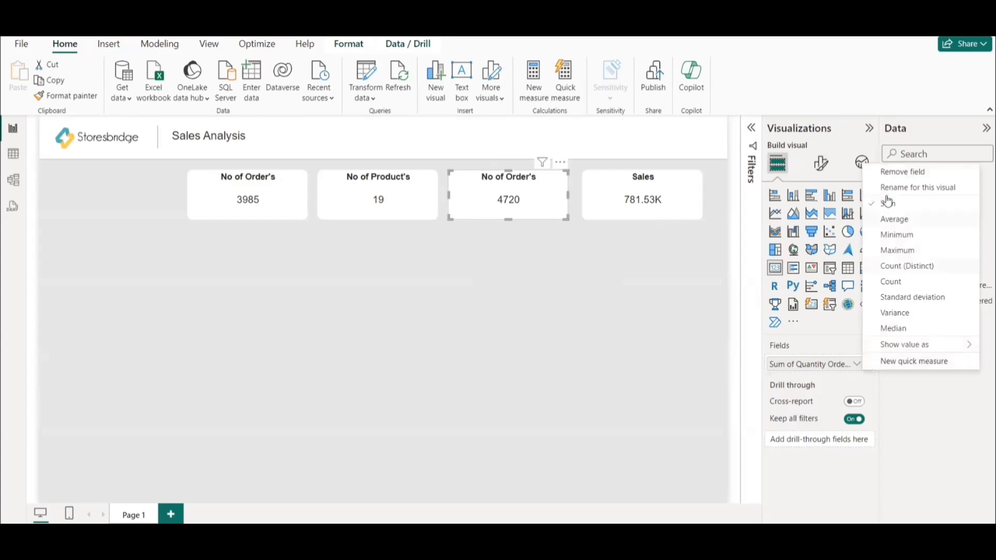
left_click(483, 203)
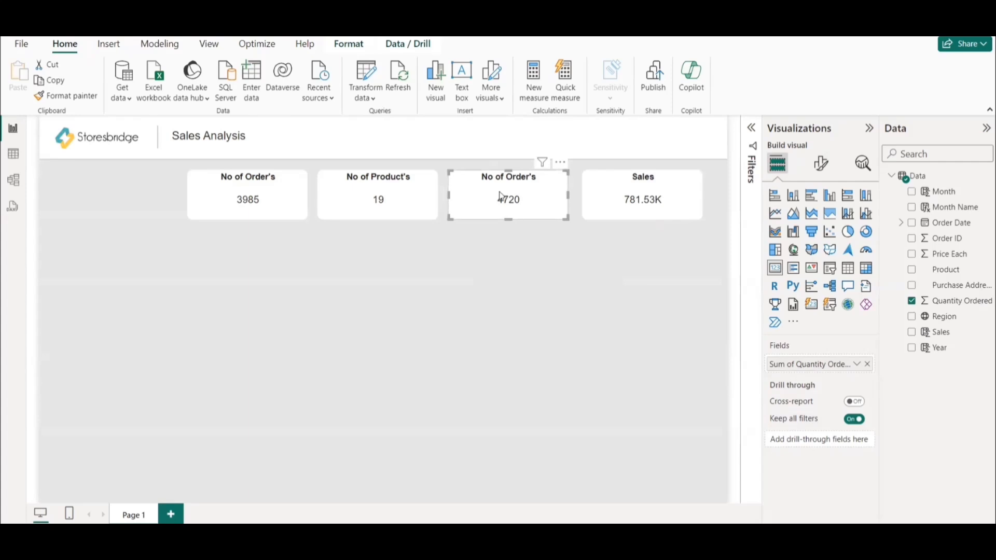
Change the third card's title text to "Quantity Sold".
left_click(822, 165)
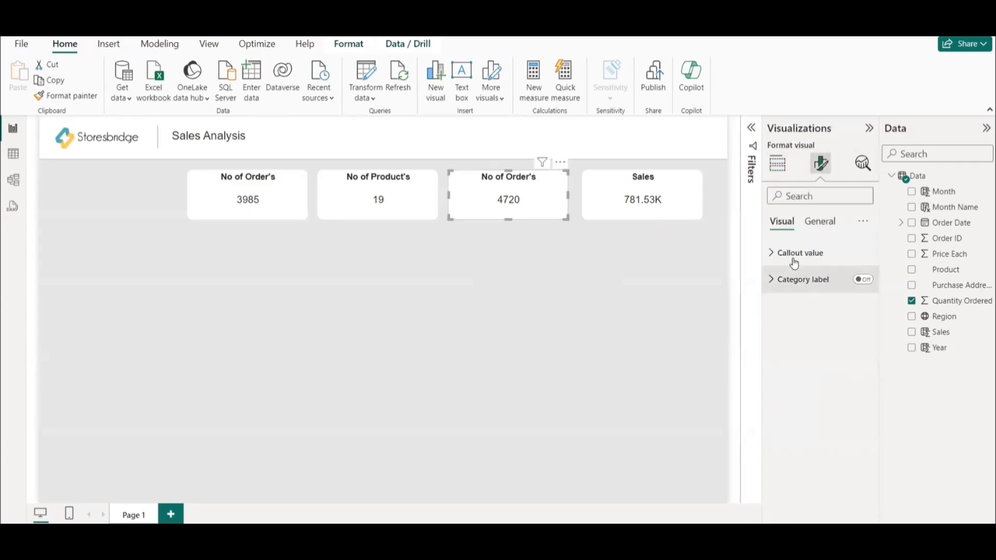
left_click(825, 222)
left_click(798, 254)
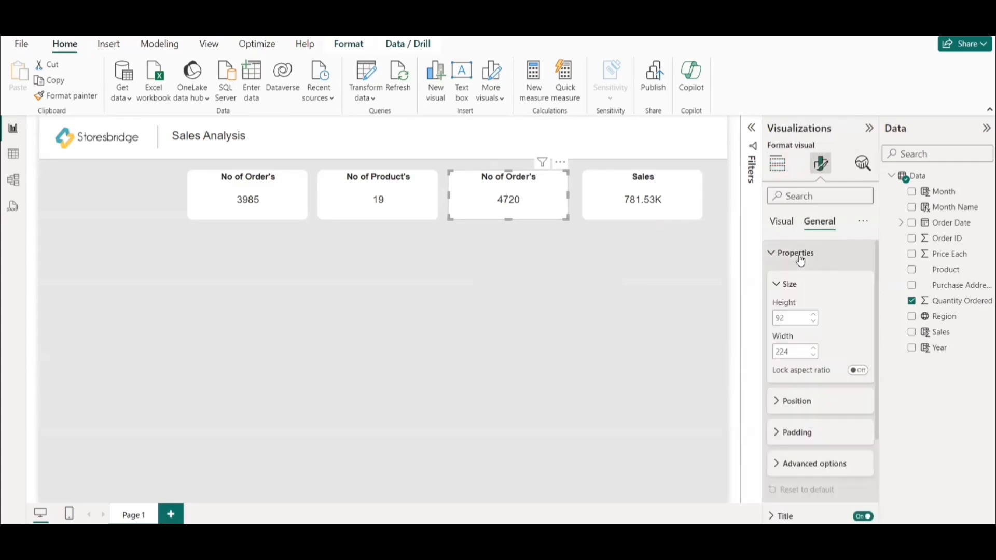
left_click(798, 254)
left_click(786, 279)
left_click(809, 345)
key("ctrl+a")
type("Quantity Sold")
left_click(453, 342)
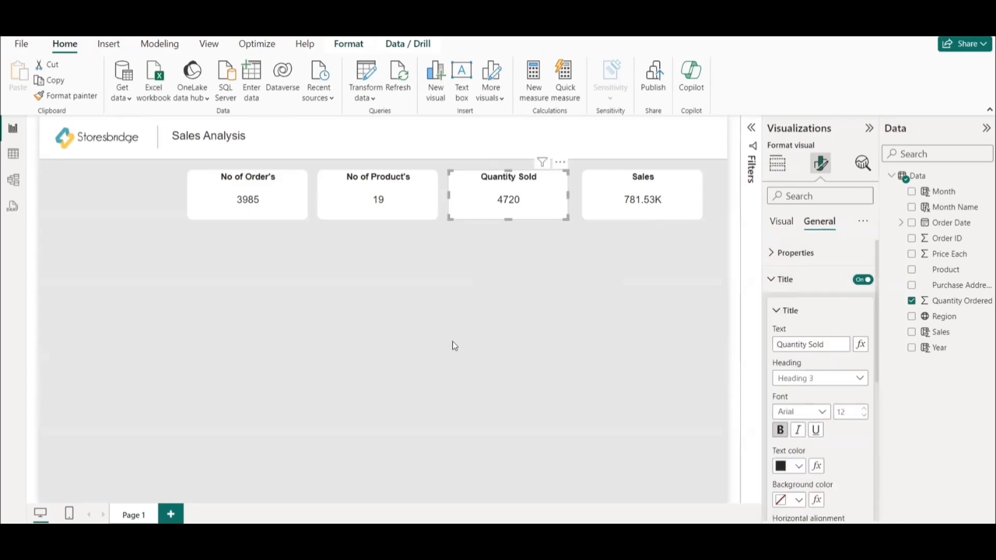
left_click(412, 323)
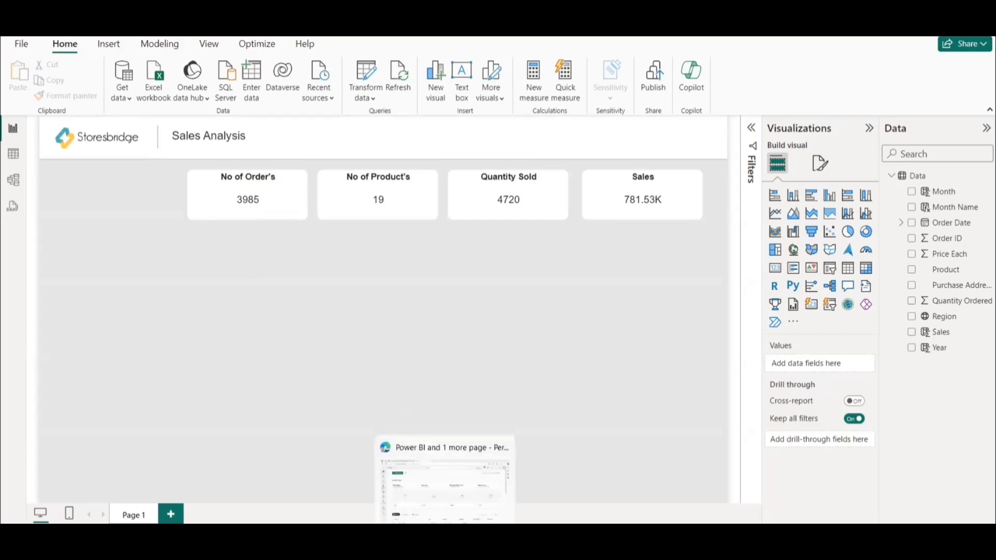
left_click(445, 542)
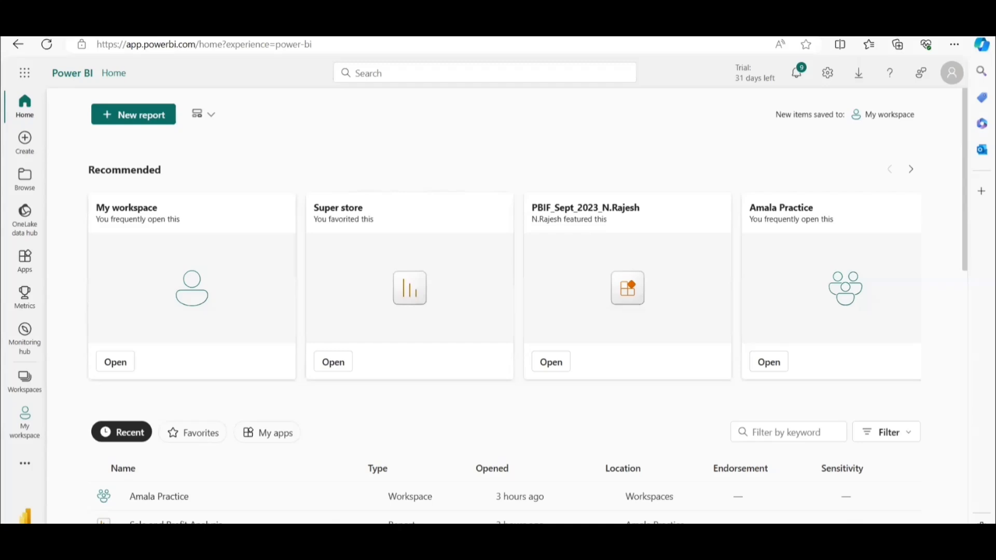
key("Return")
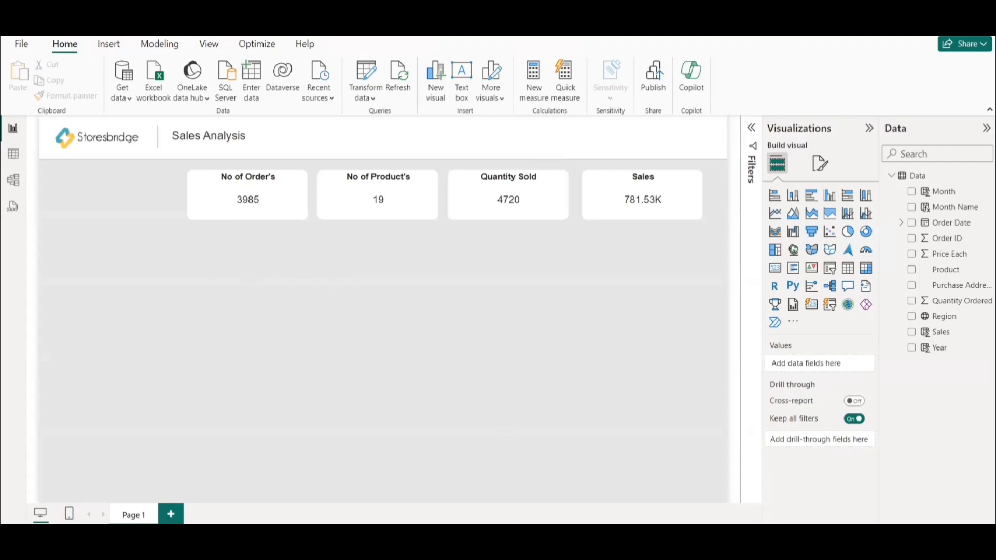
Insert the image icons8-stack-overflow-48, shrink it to icon size and place it beside the value on the No of Order's card.
left_click(109, 46)
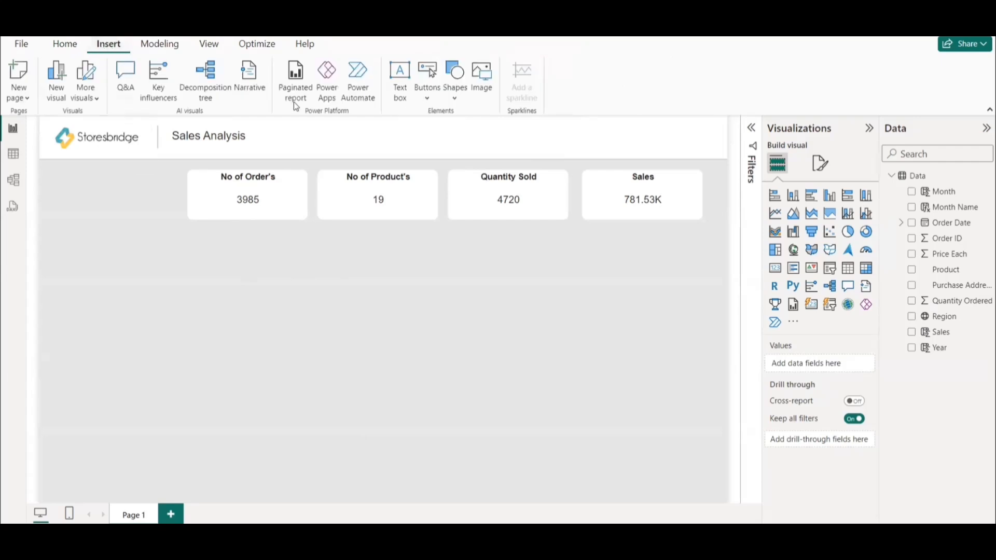
left_click(483, 74)
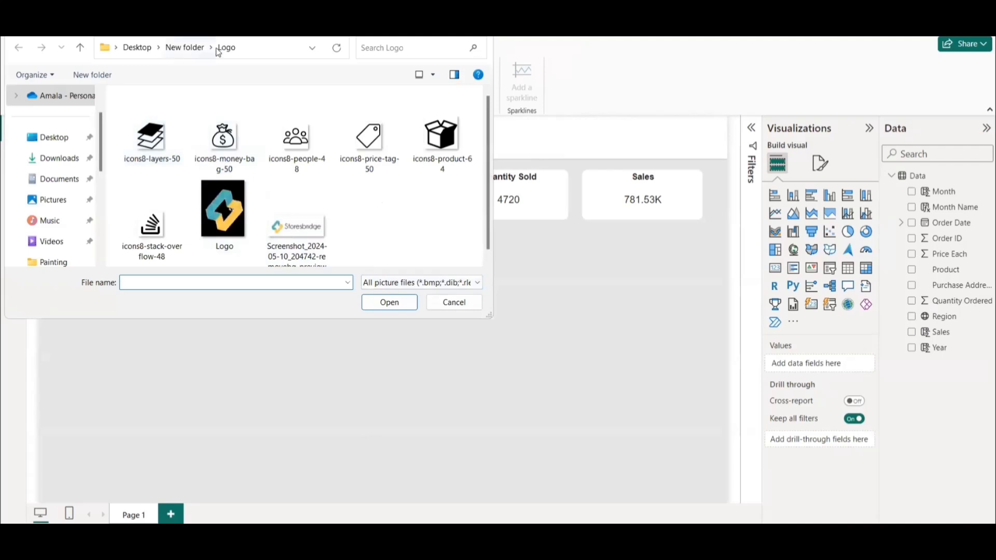
left_click_drag(228, 36, 362, 239)
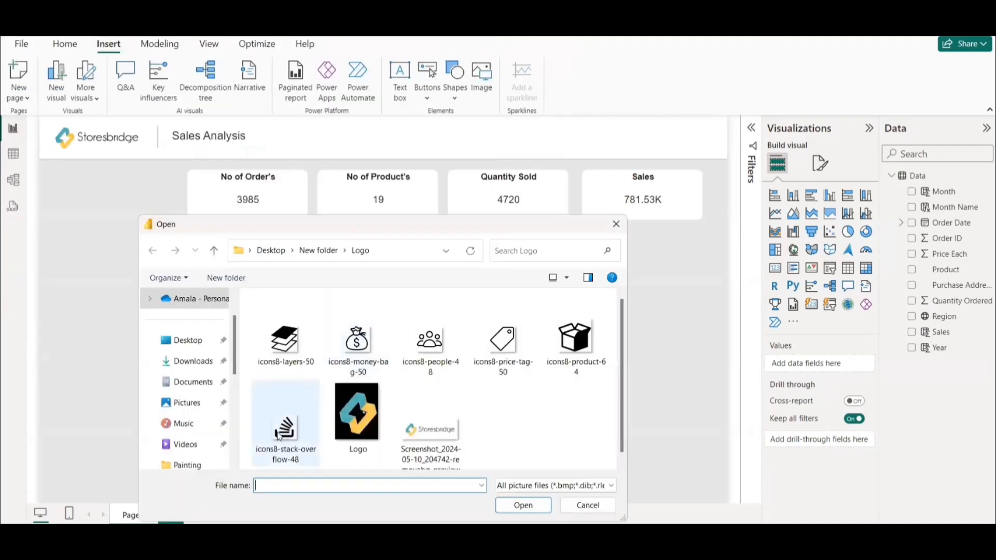
left_click(303, 394)
left_click(530, 507)
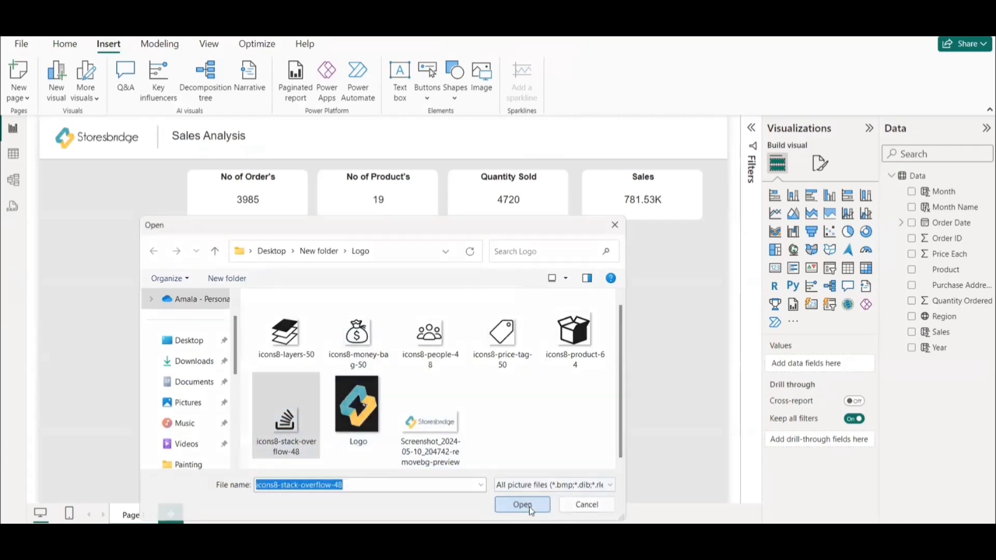
left_click_drag(671, 362, 215, 189)
left_click(272, 271)
left_click(210, 197)
left_click_drag(216, 184, 216, 186)
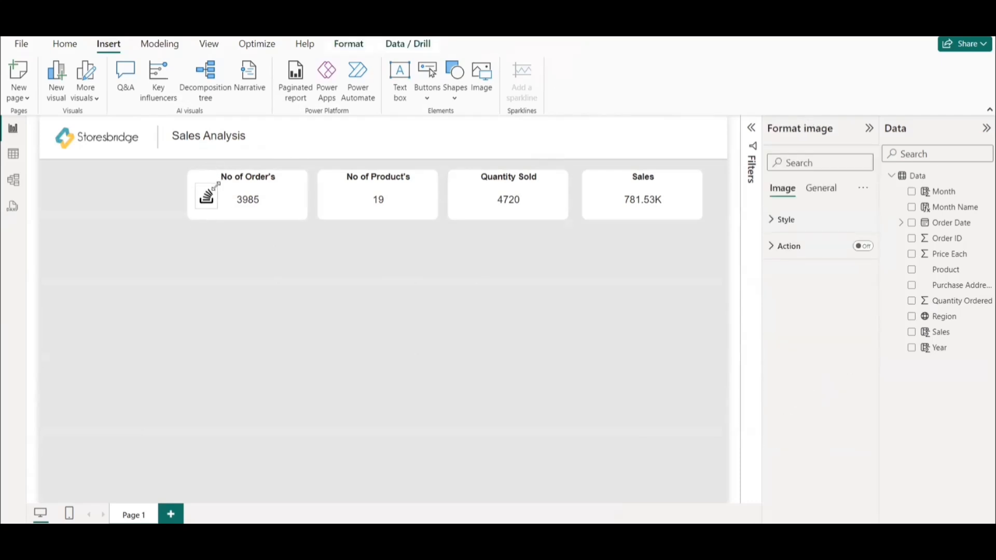
left_click(276, 269)
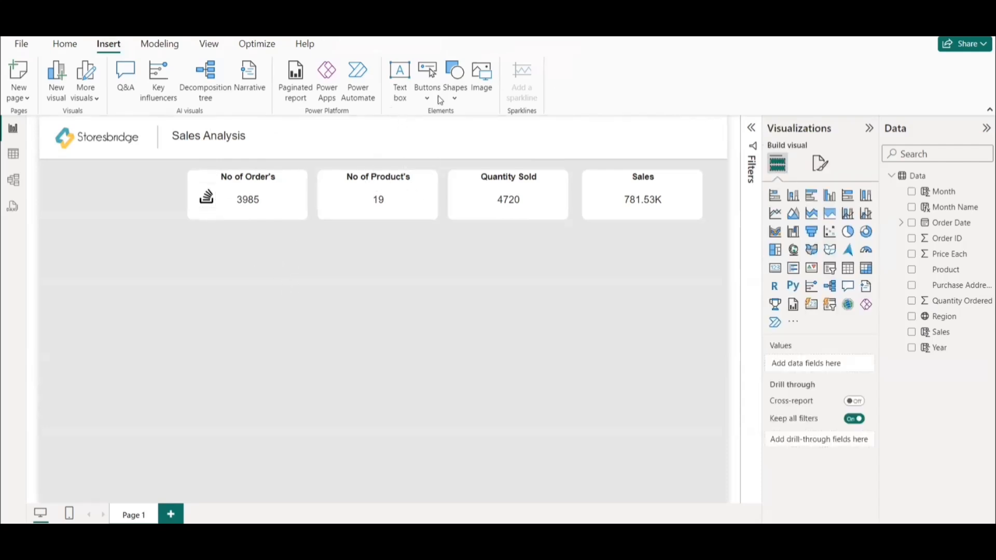
Insert the image icons8-product-64 as a small icon beside the value on the No of Product's card.
left_click(482, 78)
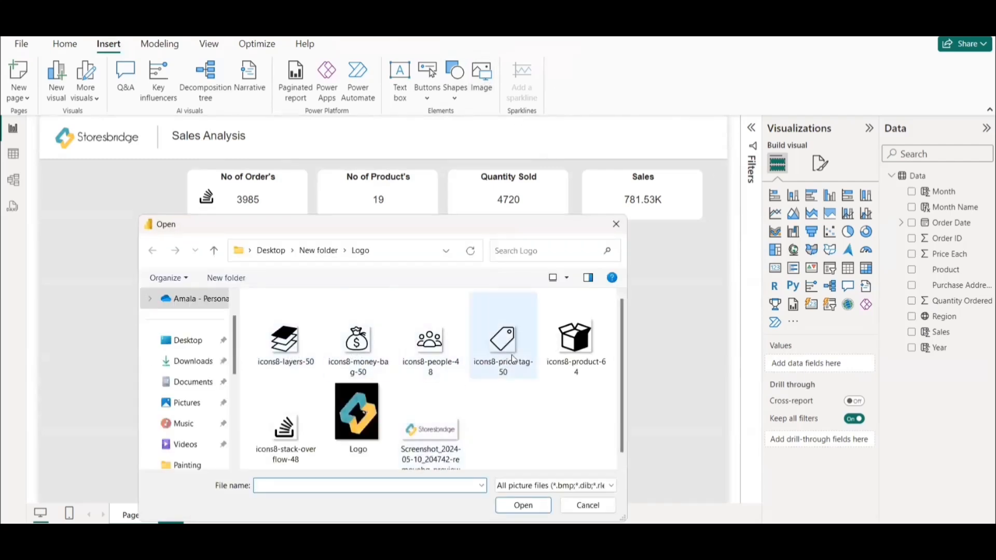
left_click(579, 345)
left_click(521, 506)
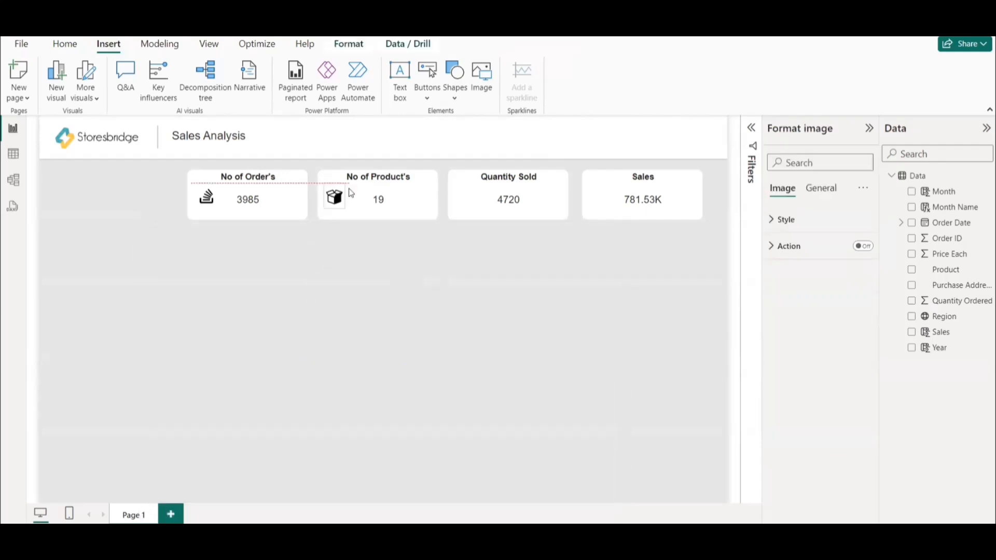
left_click(495, 164)
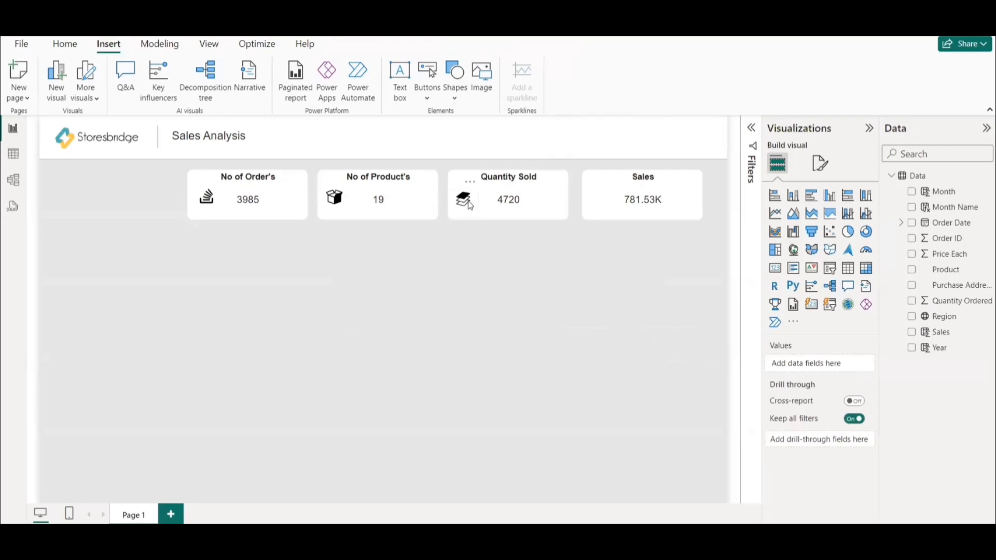
Place the icons8-layers-50 image on the Quantity Sold card and the icons8-money-bag-50 image on the Sales card as small icons.
left_click_drag(464, 200, 467, 200)
left_click(618, 225)
left_click(489, 74)
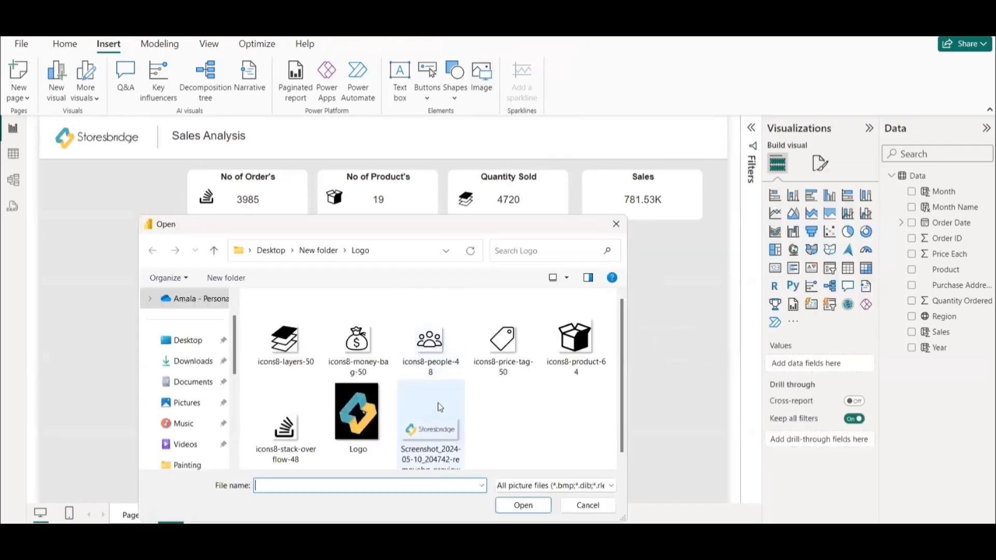
left_click(358, 345)
left_click(523, 505)
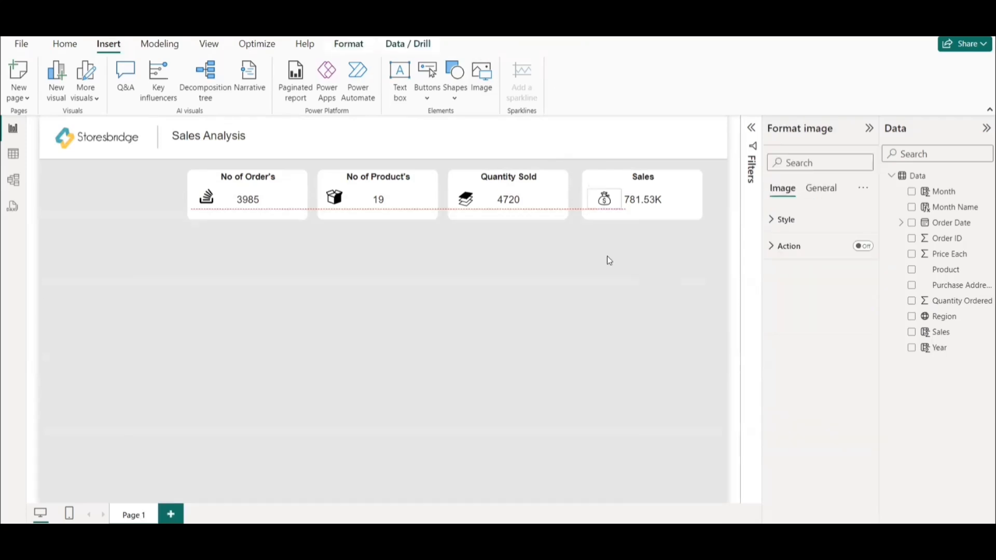
left_click(586, 303)
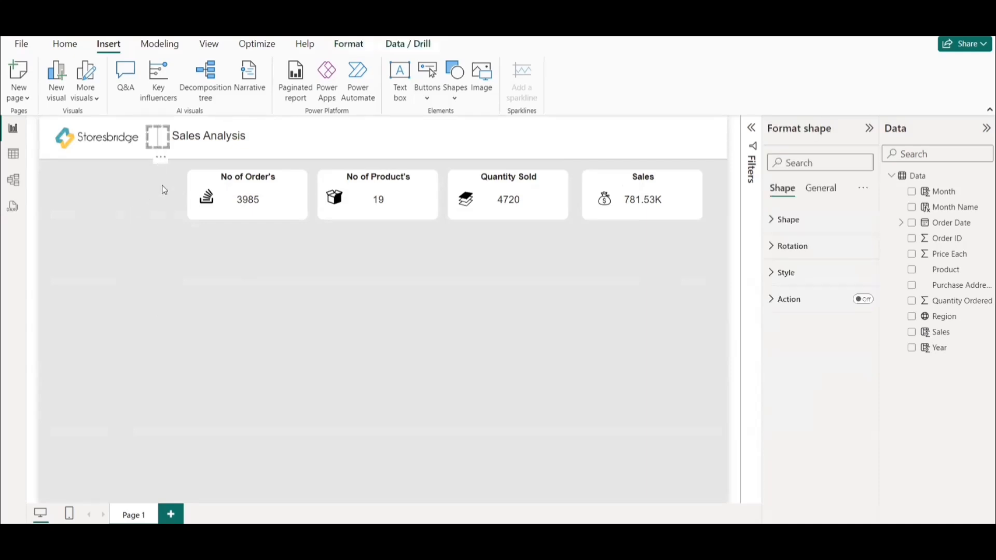
Duplicate the header's vertical line and stretch the copy from below the header to the page's lower edge, just before the first card.
left_click_drag(159, 141, 166, 423)
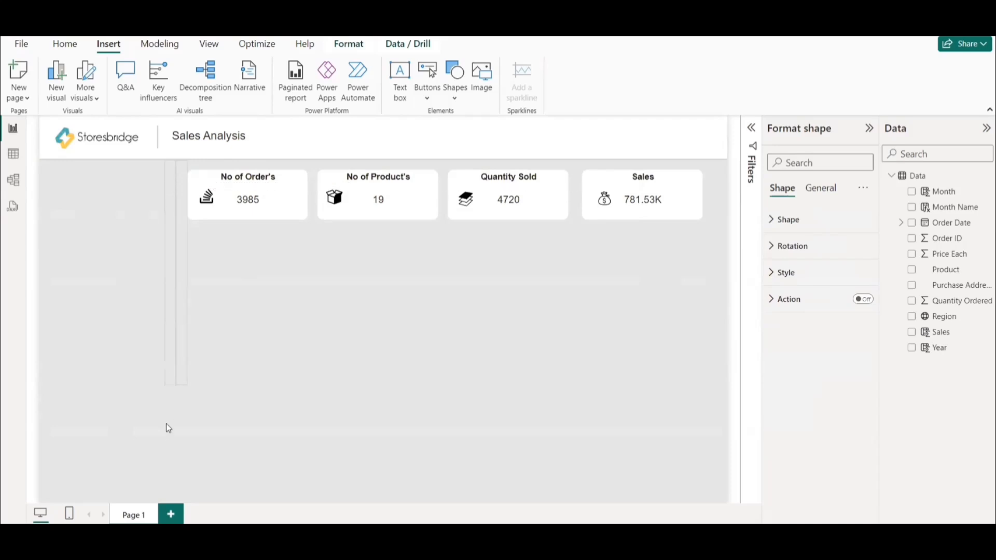
left_click_drag(170, 489, 172, 499)
left_click_drag(165, 328, 179, 329)
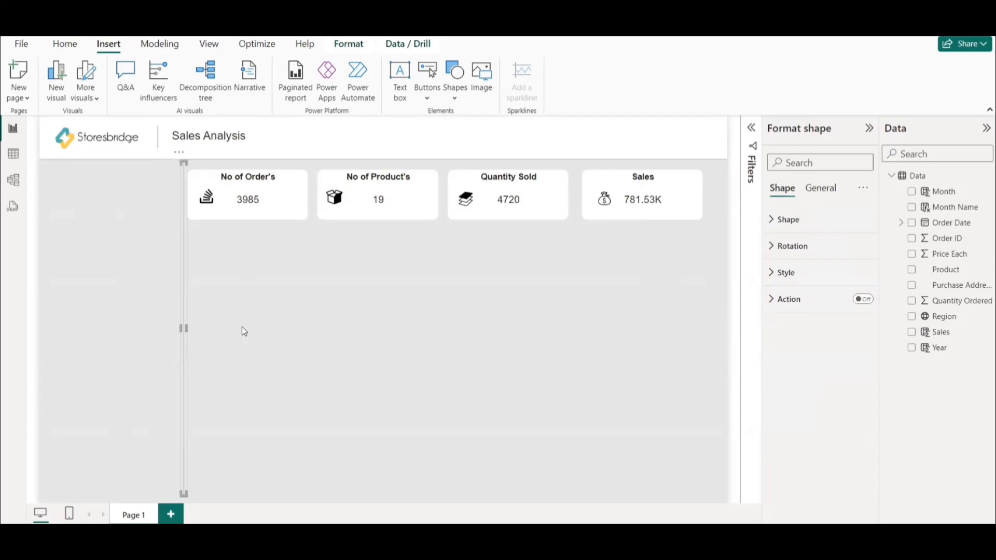
left_click(131, 272)
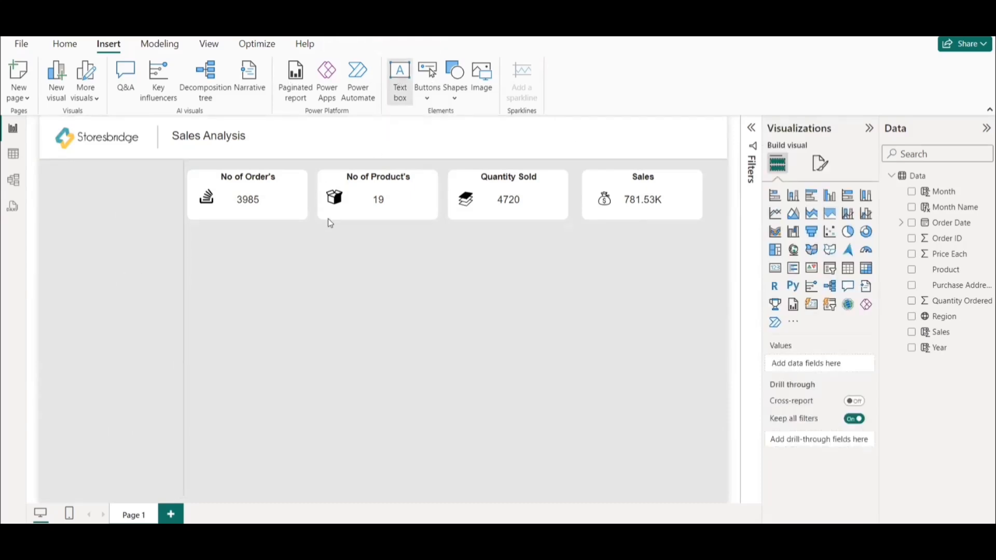
Add an empty text box as a side panel filling the area left of the long vertical line, and align its edge with the line.
left_click(258, 332)
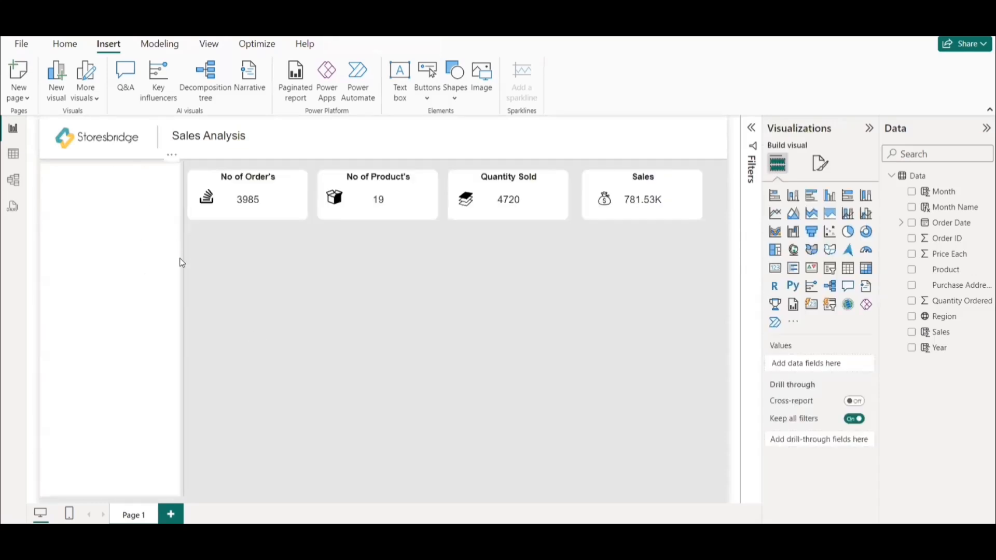
left_click(181, 296)
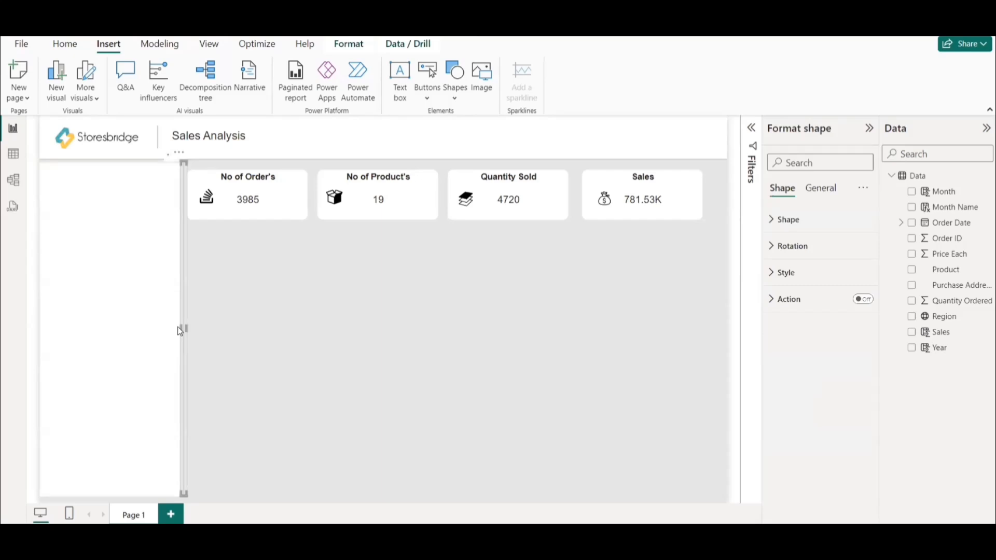
left_click(180, 330)
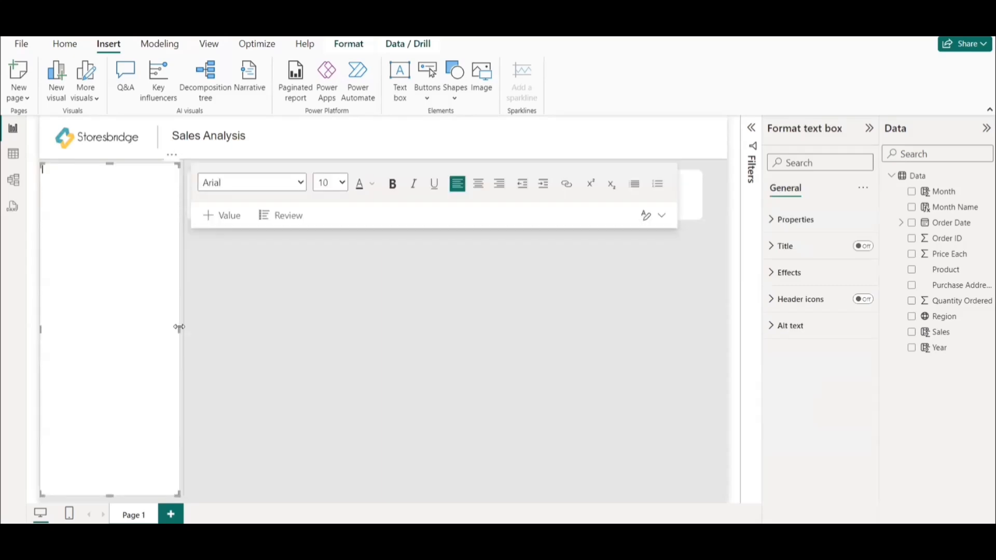
left_click_drag(183, 330, 180, 330)
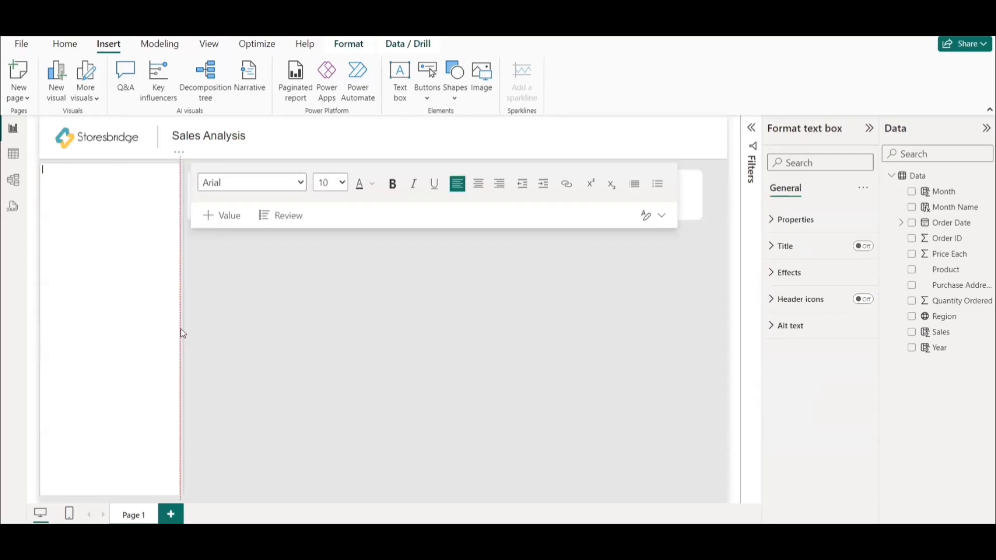
left_click(215, 362)
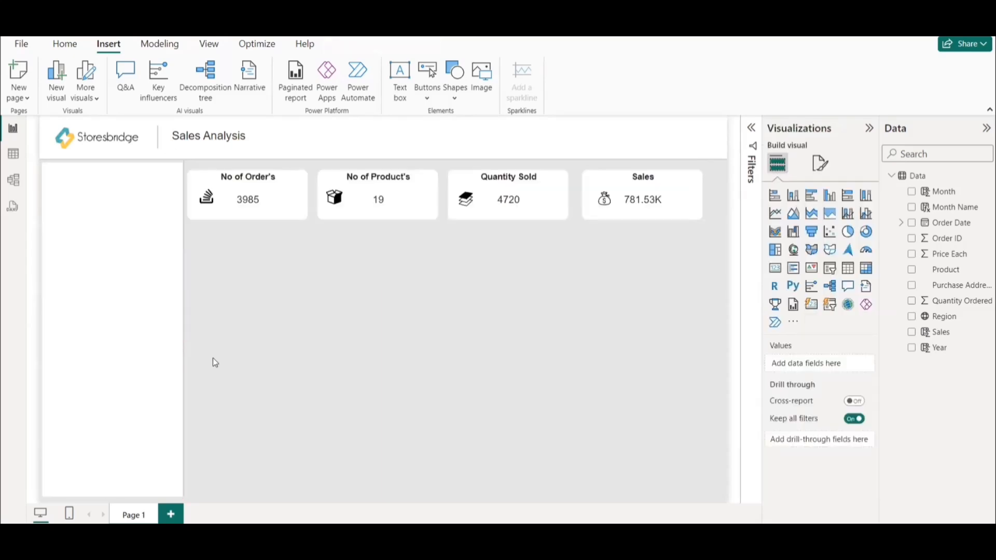
left_click(183, 343)
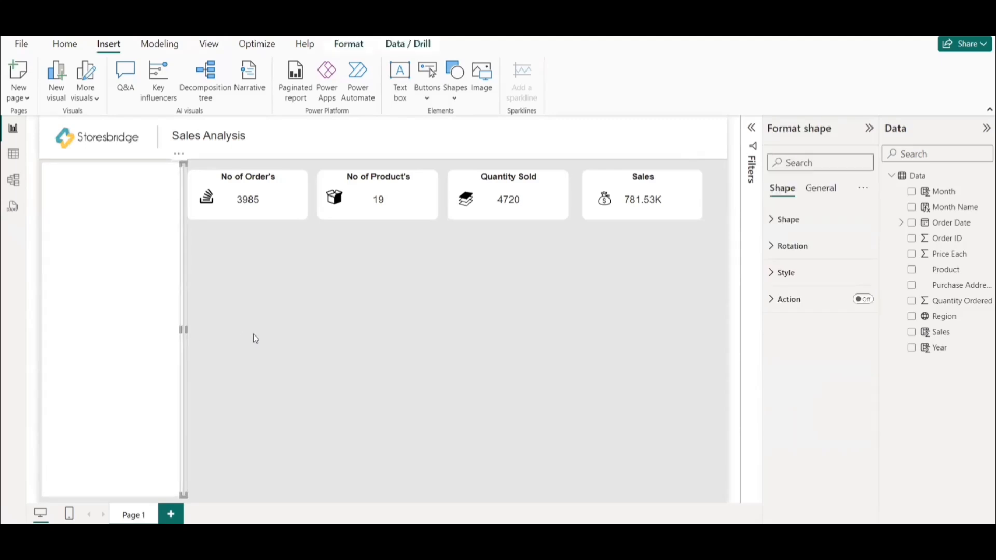
left_click(105, 259)
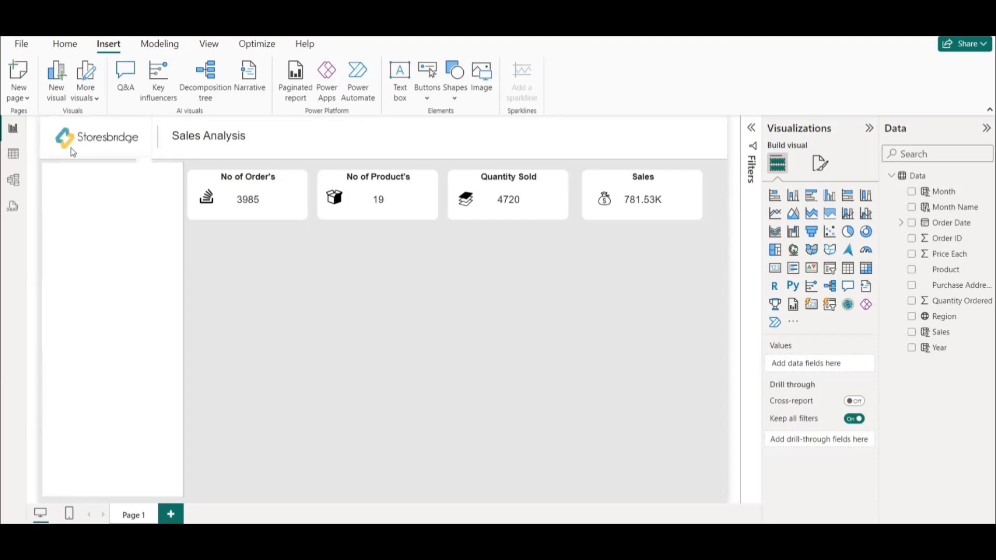
Switch to the Notepad++ note and copy the hex color code #52b1b7.
mouse_move(702, 537)
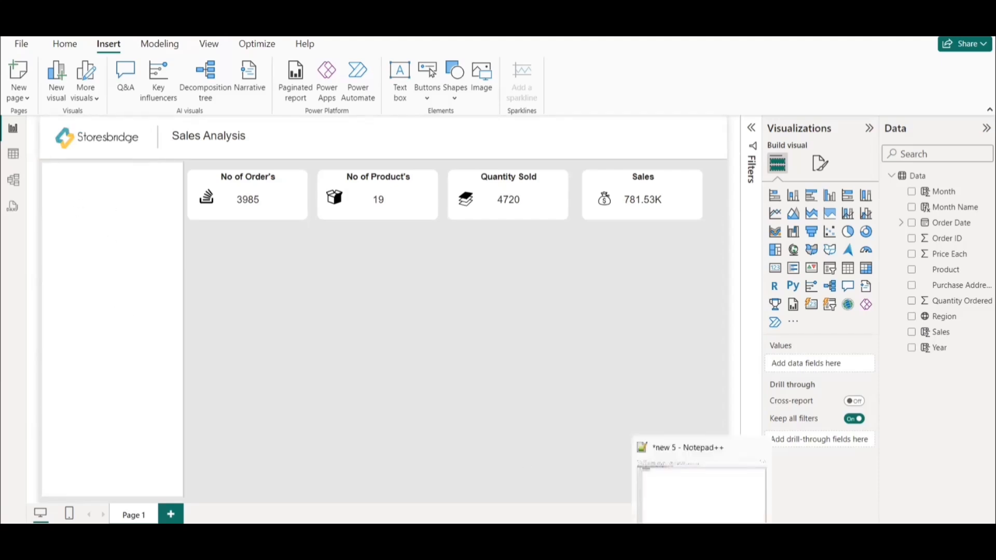
left_click(693, 493)
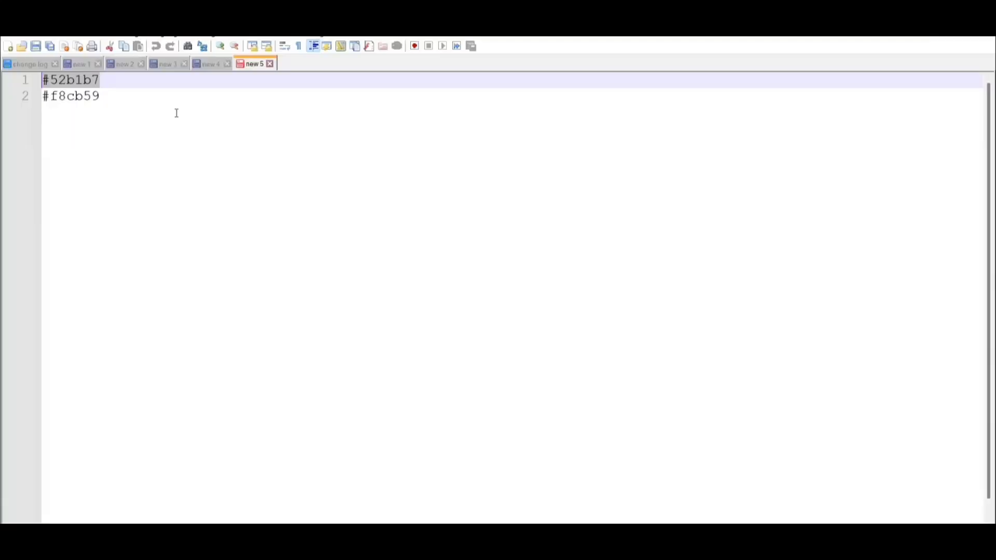
left_click_drag(126, 89, 30, 85)
left_click(925, 11)
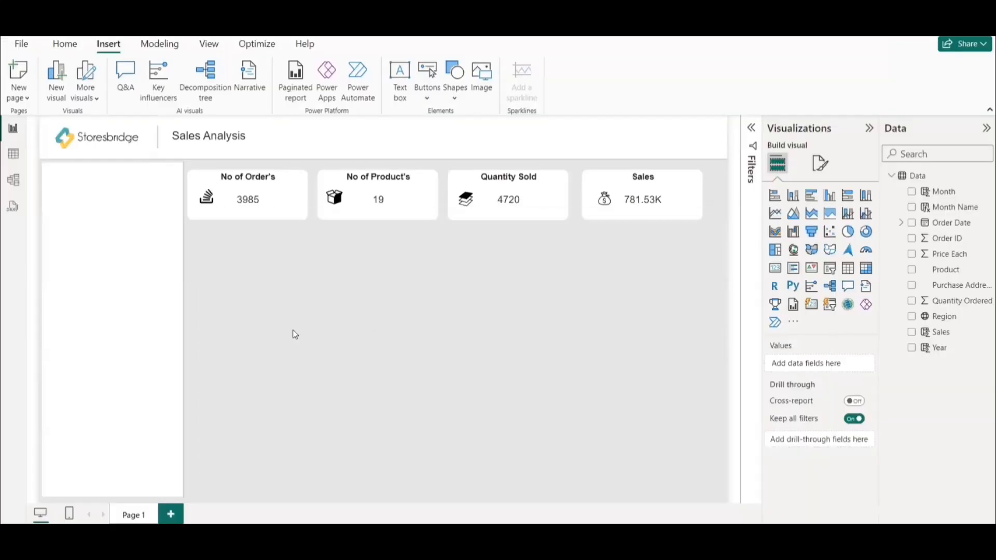
Set the background color of the empty side panel text box to #52B1B7.
left_click(111, 221)
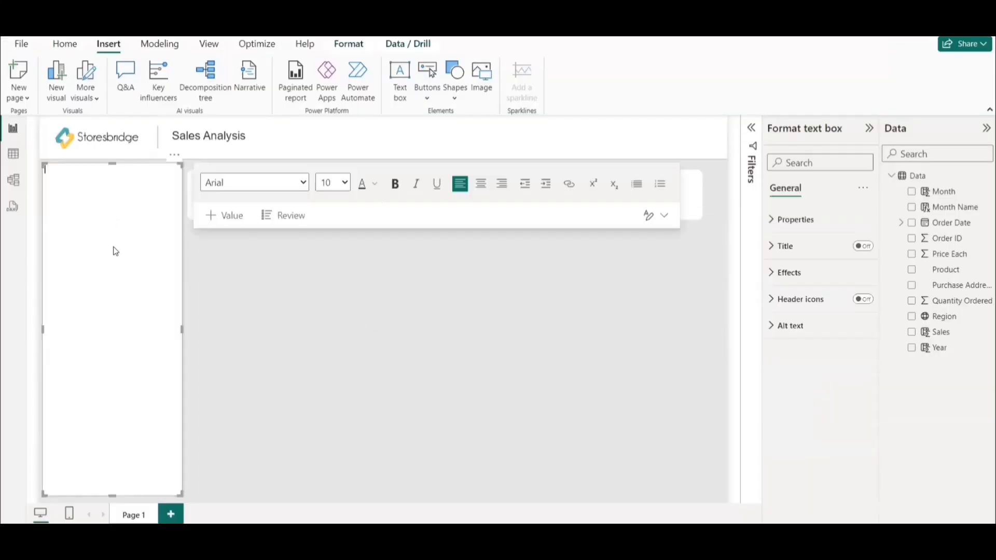
left_click(793, 274)
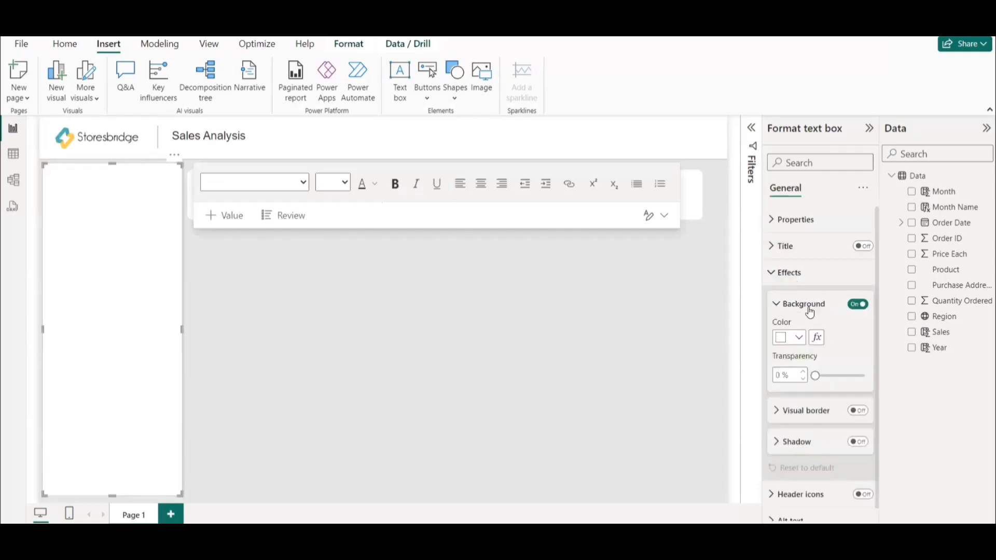
left_click(799, 337)
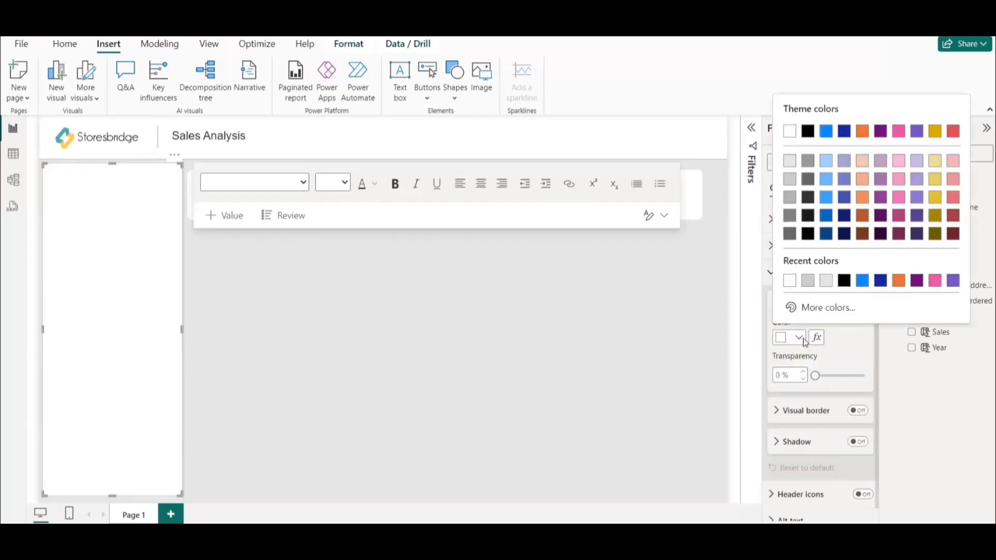
left_click(825, 307)
type("#52B1B7")
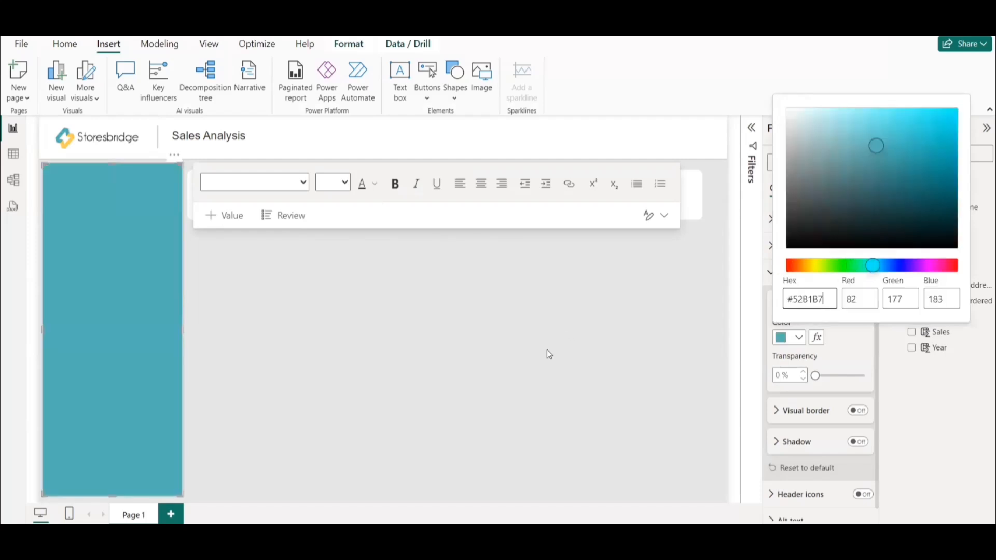
left_click(448, 354)
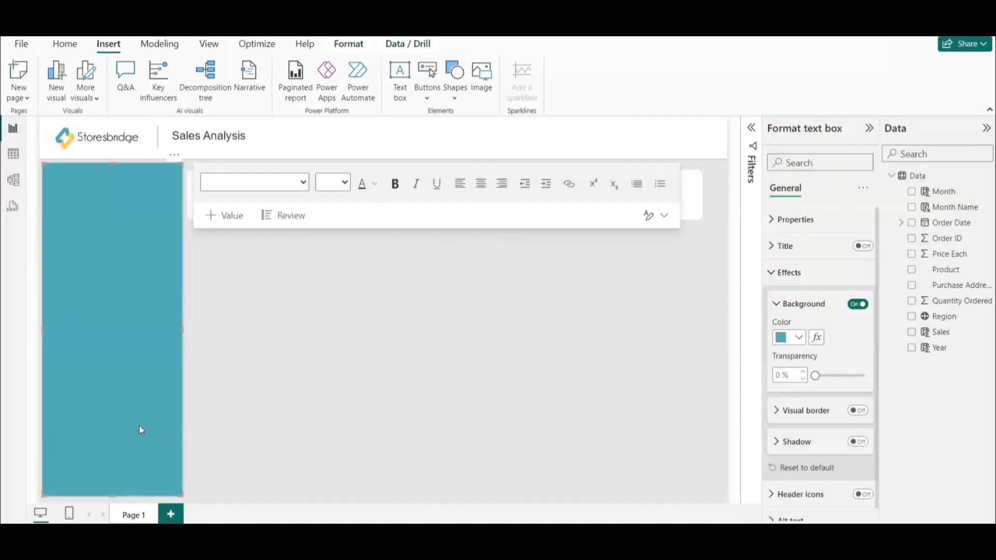
left_click(297, 377)
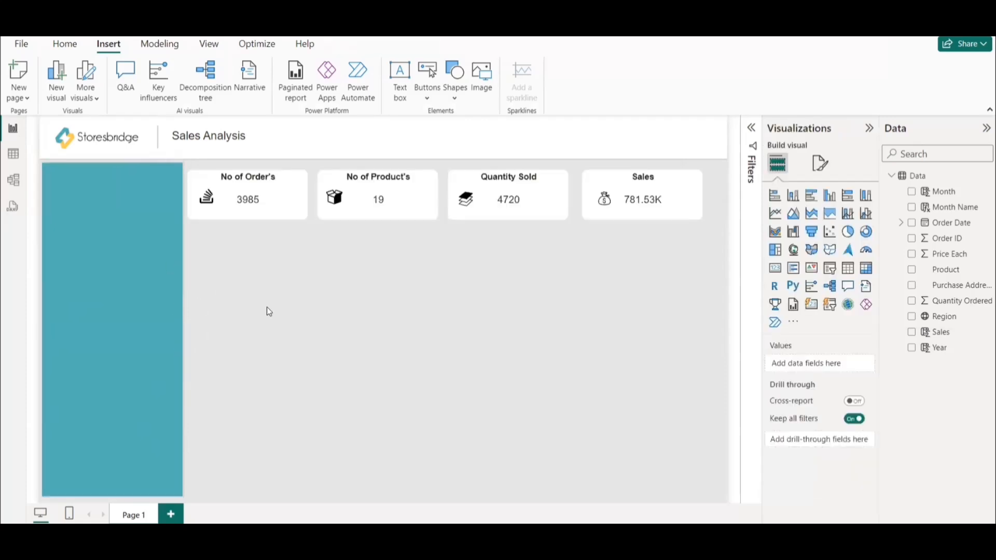
Add a slicer, shrink it to fit the upper end of the teal side panel, and assign the Order Date field to it.
left_click(183, 325)
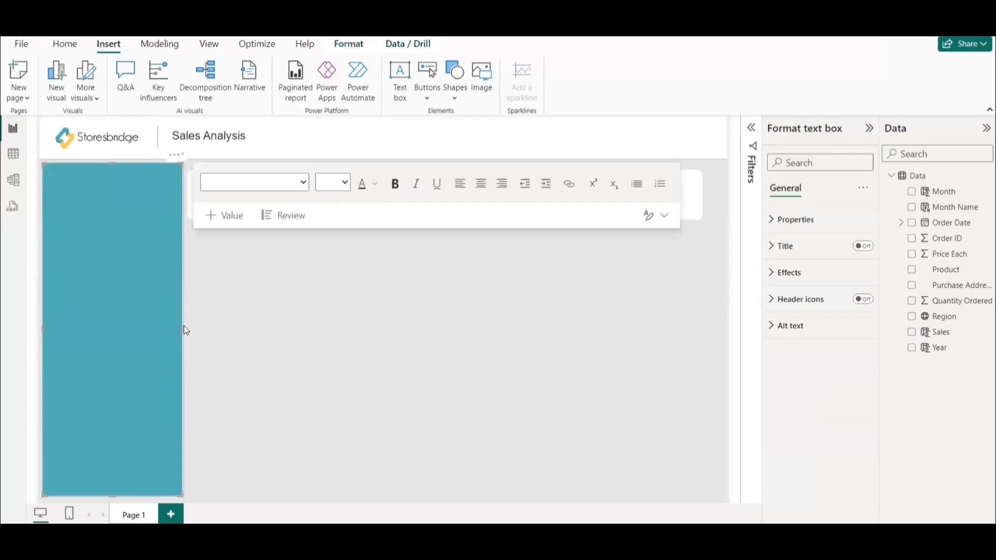
left_click(262, 313)
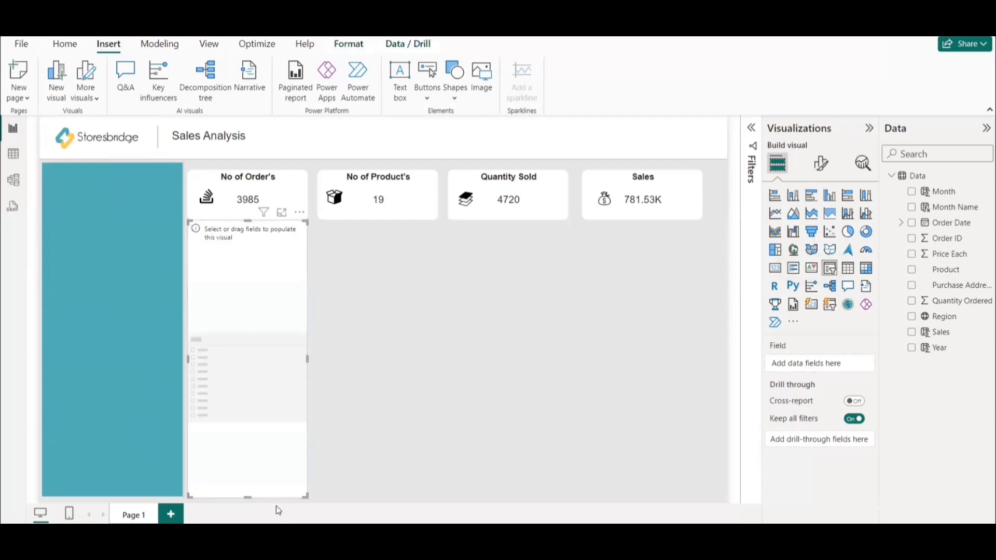
left_click_drag(261, 366, 133, 220)
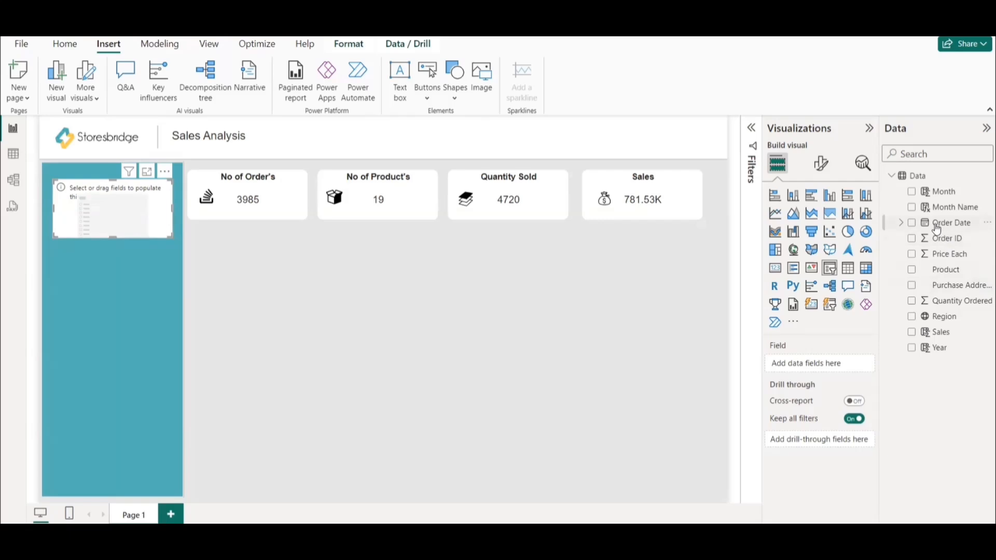
left_click_drag(951, 229, 819, 364)
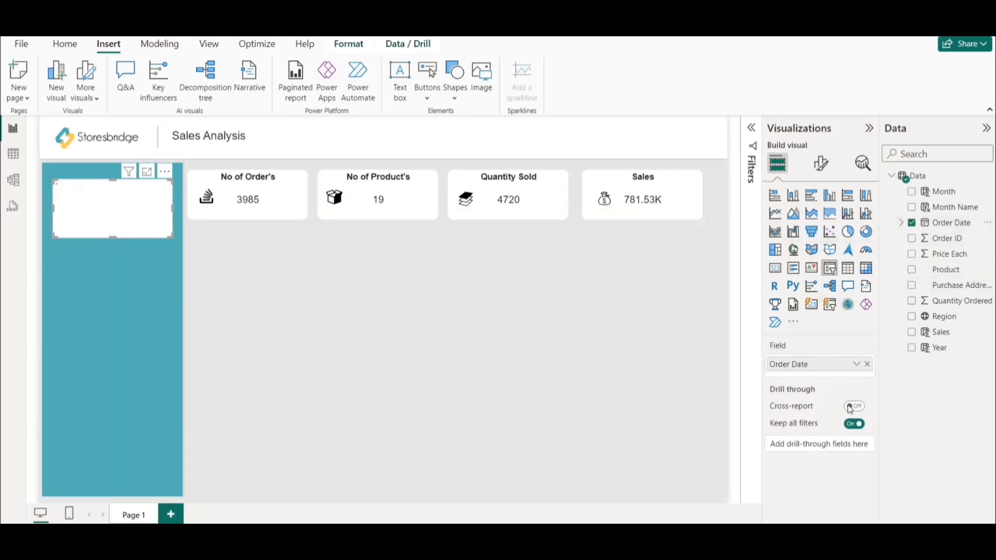
Switch the slicer's Order Date field to Date Hierarchy and expand its 2019 entry.
left_click(856, 364)
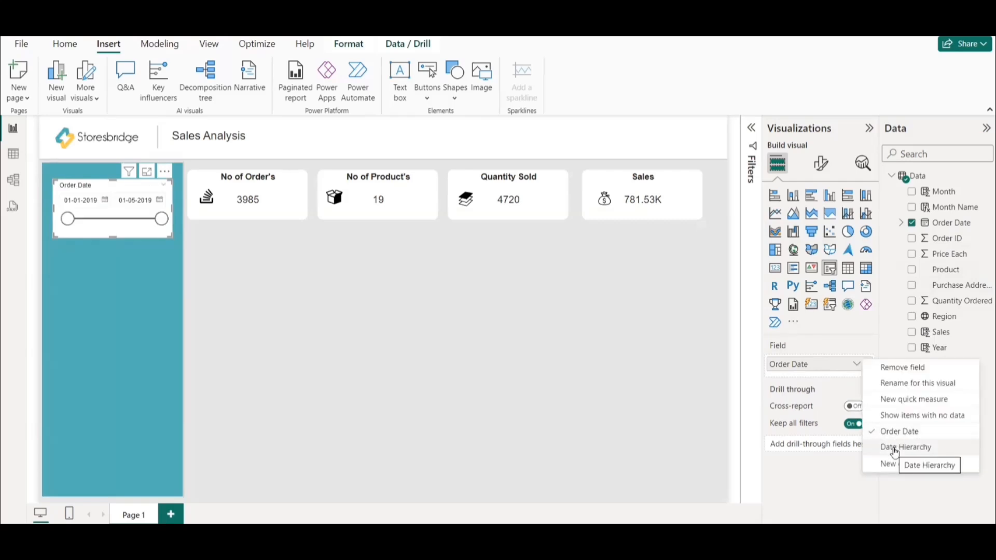
left_click(893, 449)
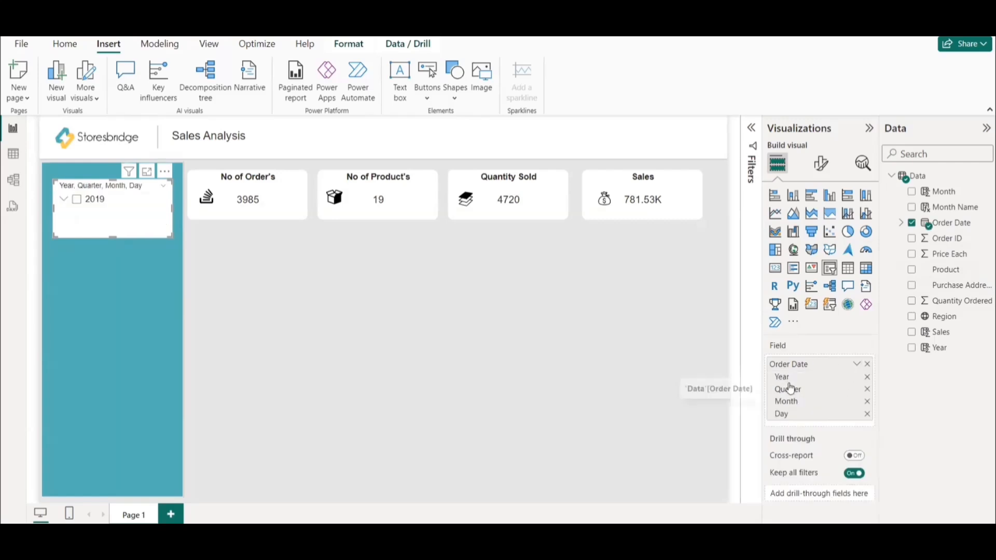
left_click(64, 201)
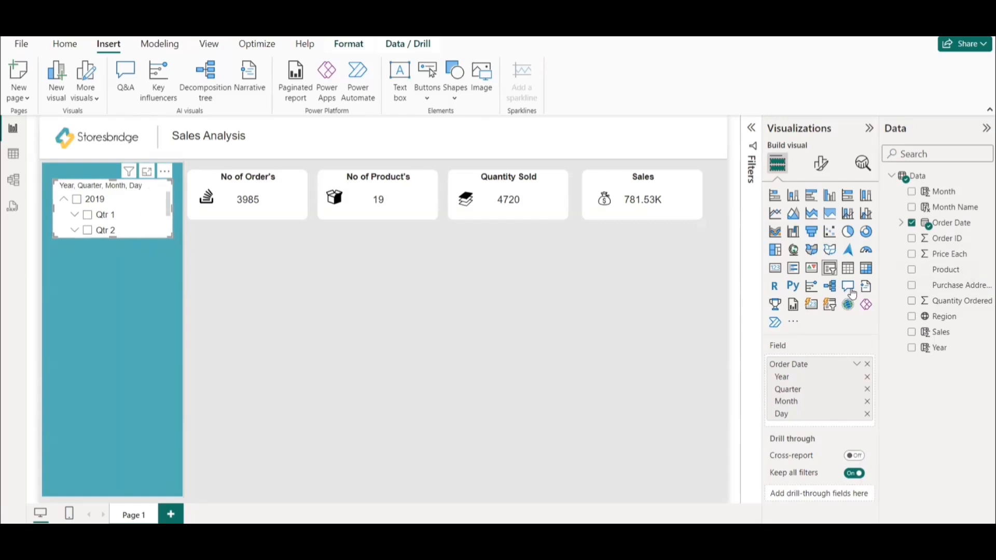
Change the date slicer's style to Dropdown.
left_click(819, 164)
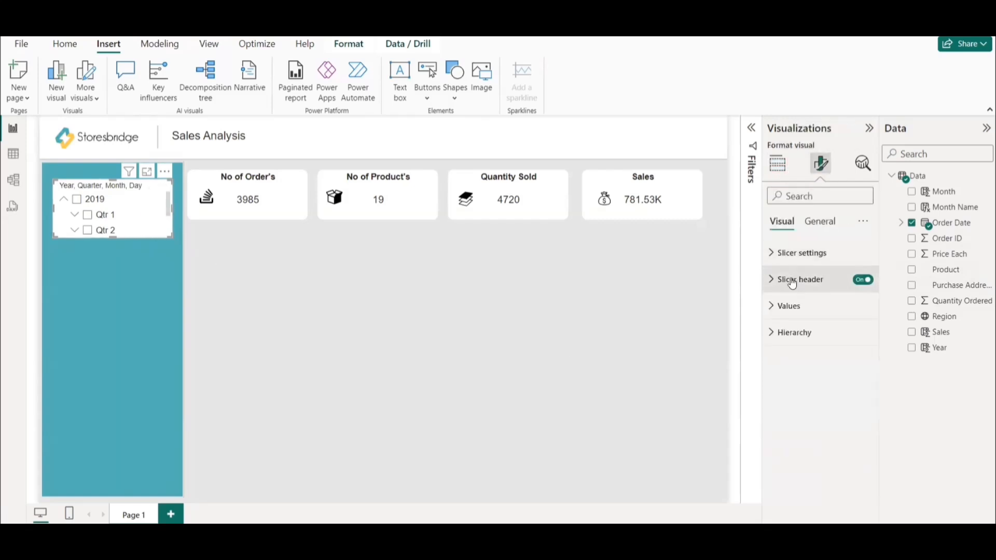
left_click(799, 288)
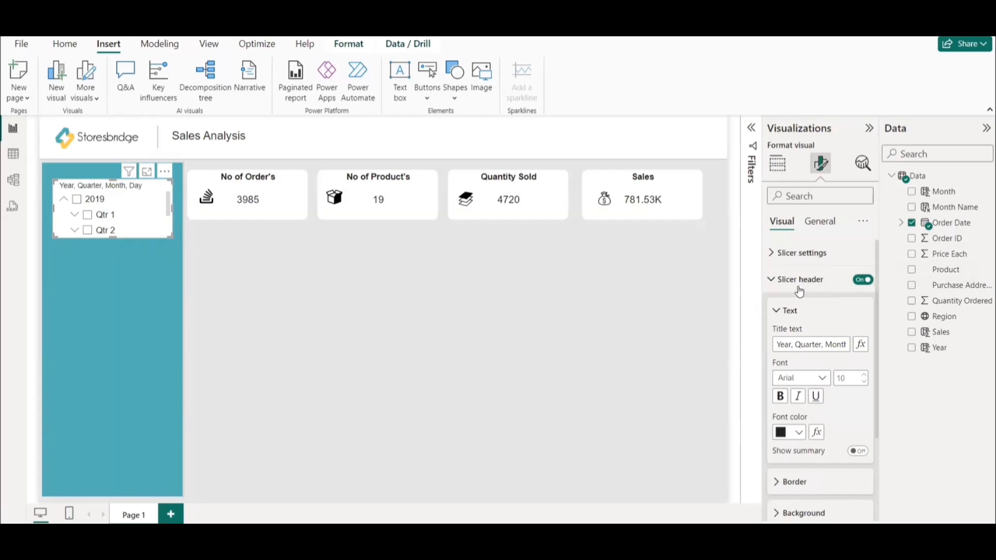
left_click(806, 254)
left_click(811, 318)
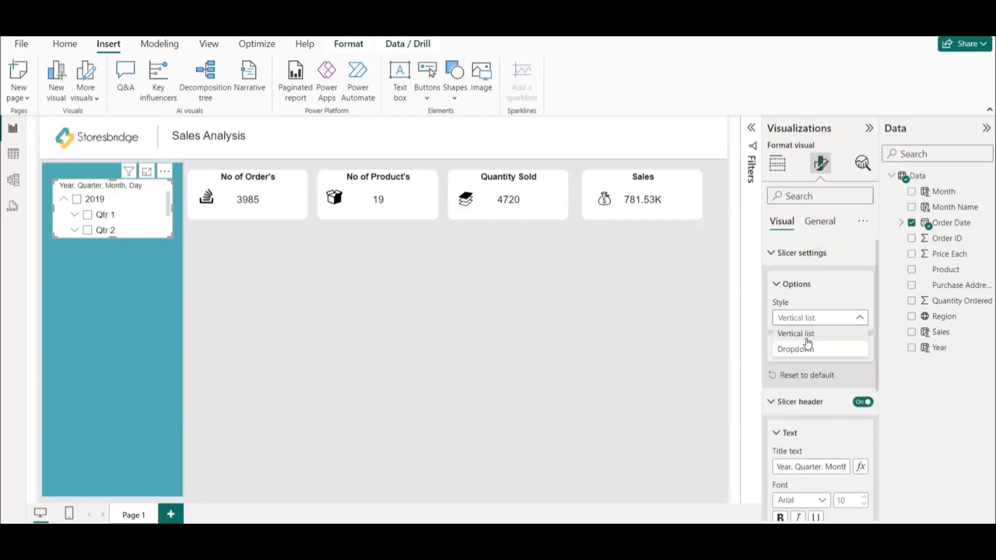
left_click(802, 352)
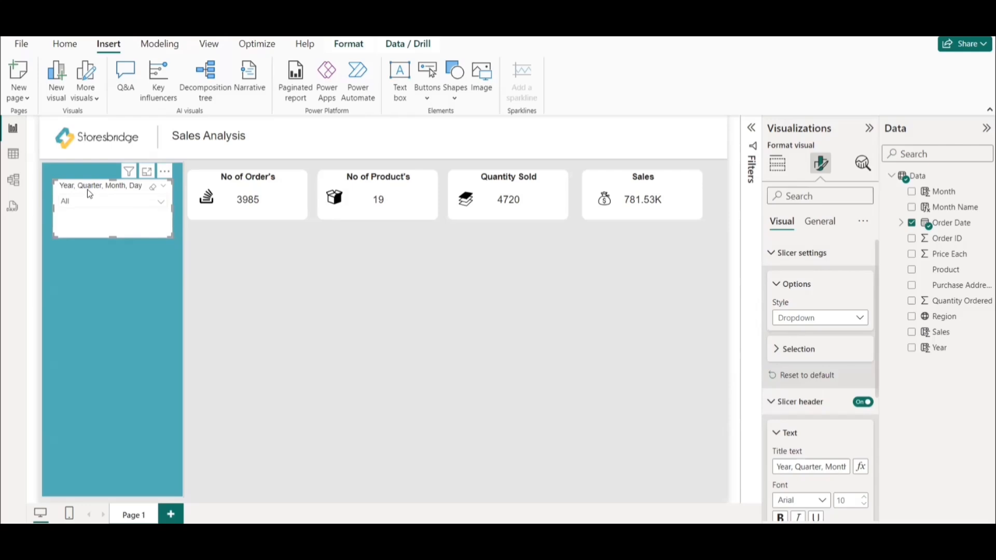
Turn off the date slicer's background so the teal panel shows through, and check its dropdown.
left_click(822, 226)
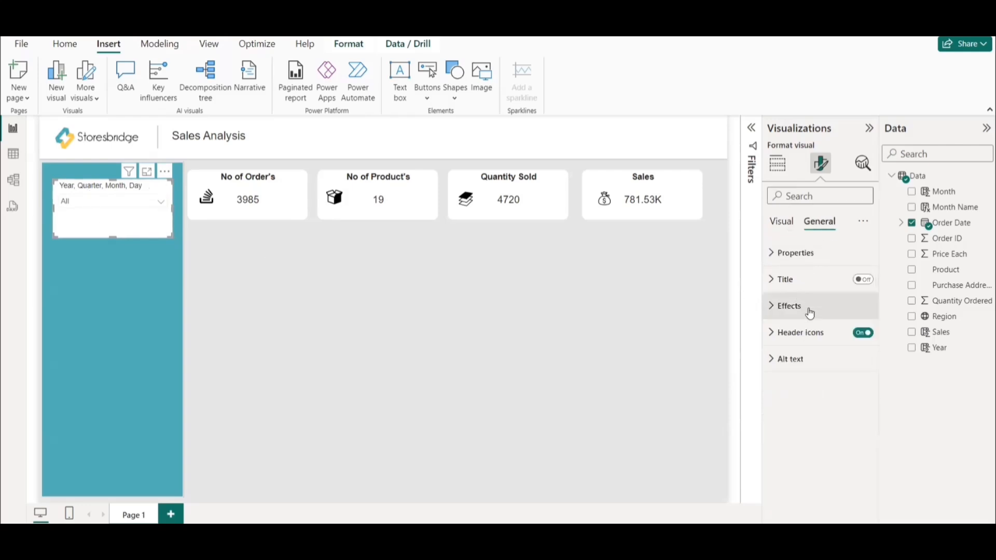
left_click(798, 307)
left_click(858, 338)
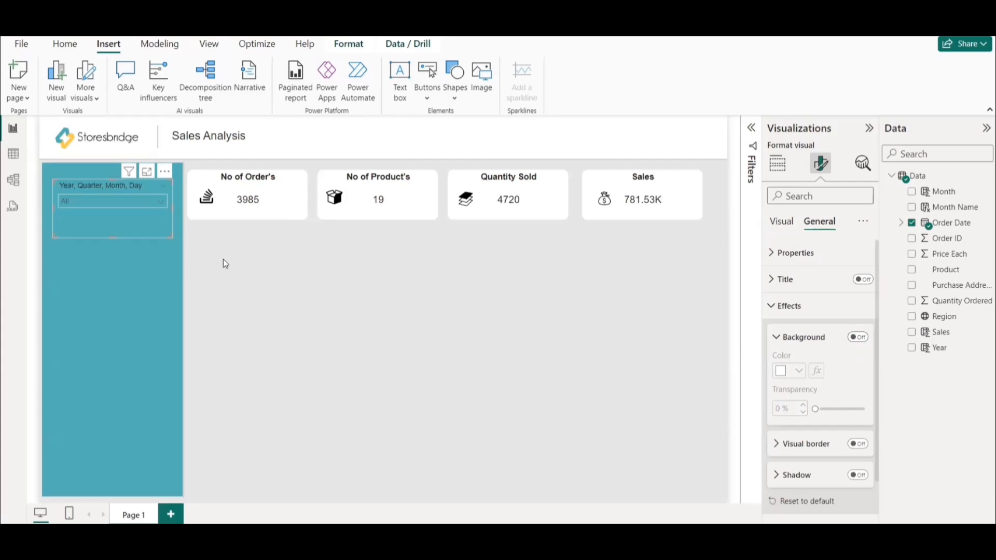
left_click(223, 259)
left_click(161, 202)
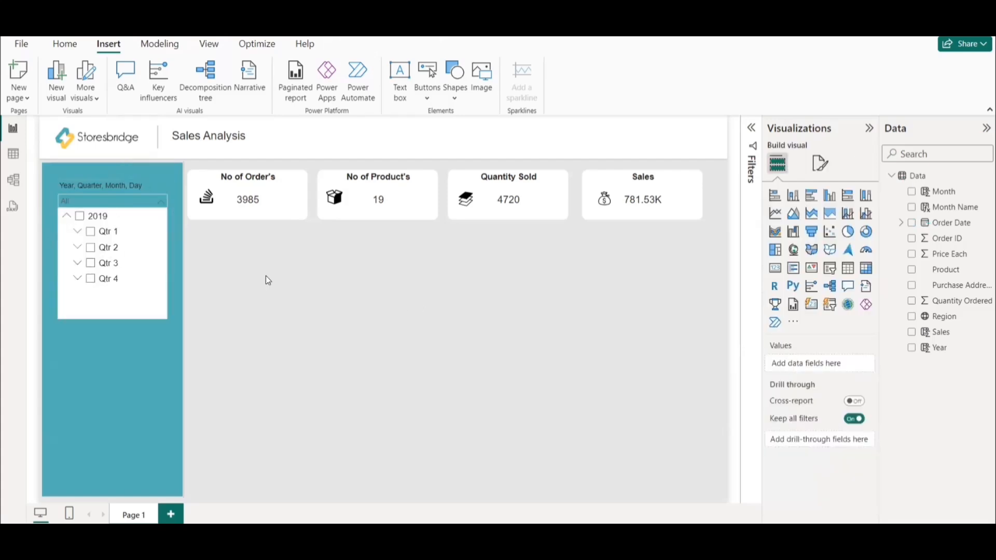
left_click(265, 276)
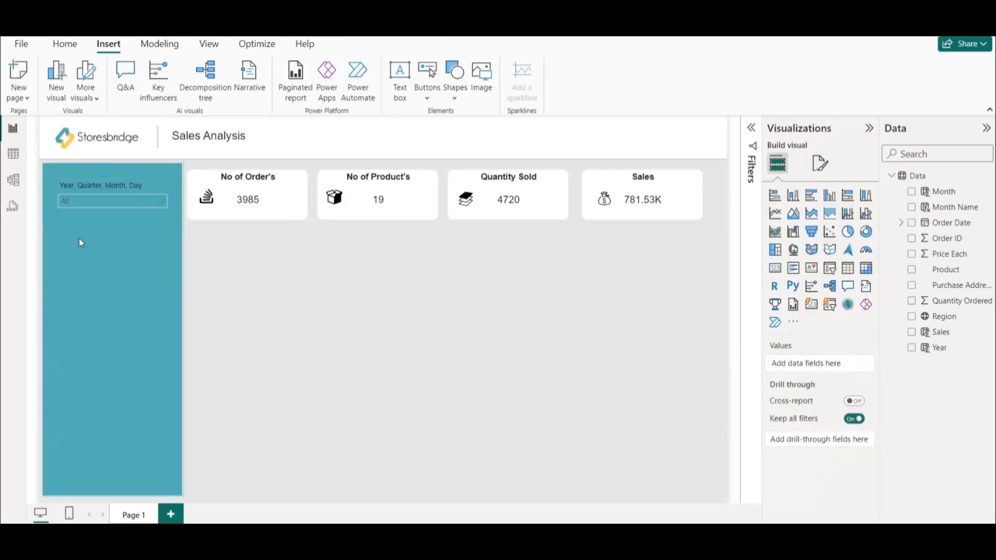
Duplicate the date slicer, place the copy below it in the side panel, and replace its field with Order ID.
left_click(100, 221)
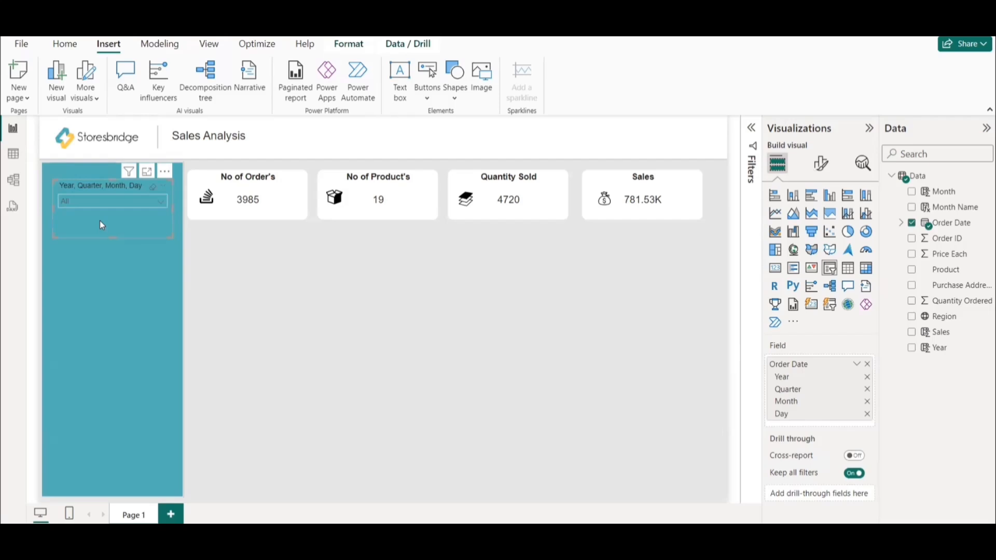
left_click_drag(102, 224, 164, 241)
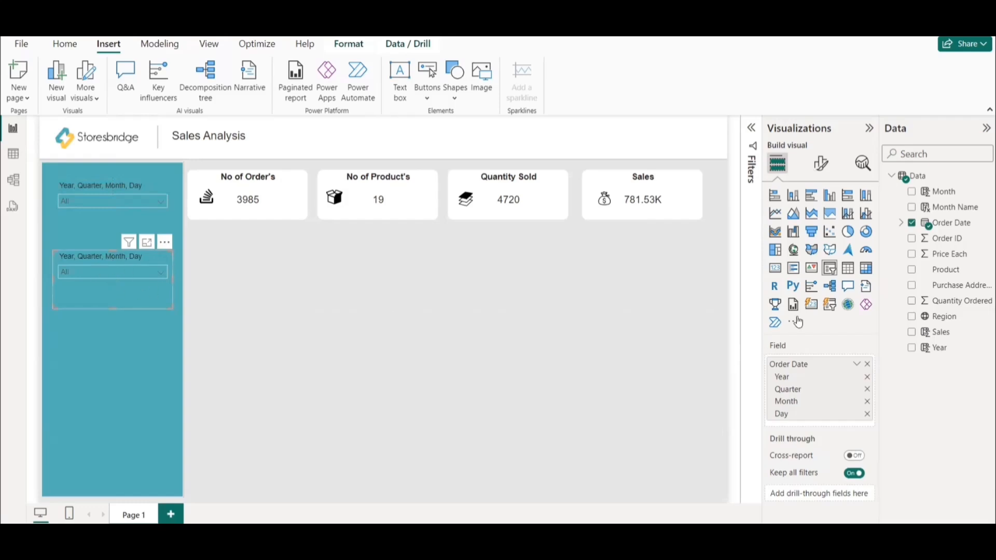
left_click_drag(947, 246, 850, 366)
left_click(868, 381)
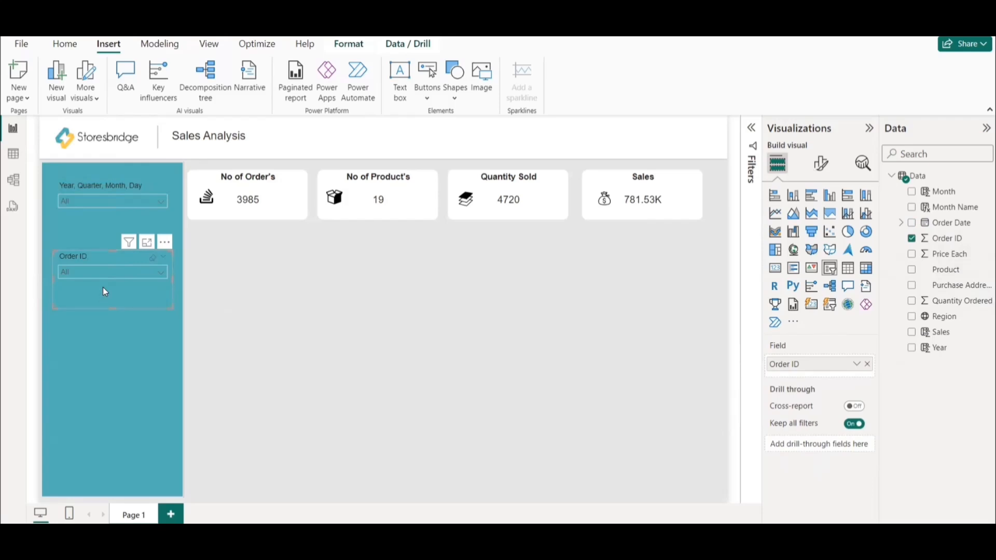
Place a copy of the Order ID slicer below the original and replace its field with Product.
left_click_drag(100, 258, 95, 313)
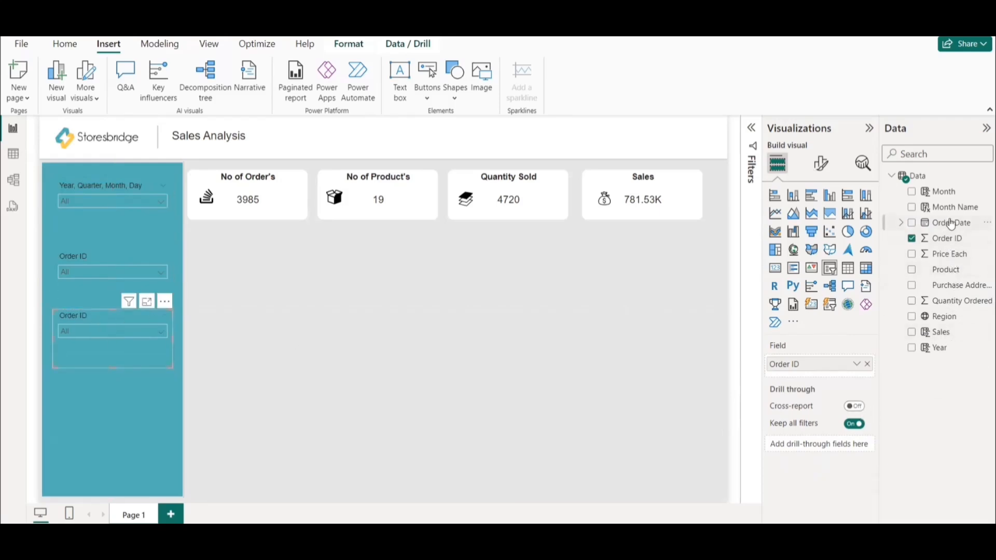
left_click_drag(953, 268, 845, 375)
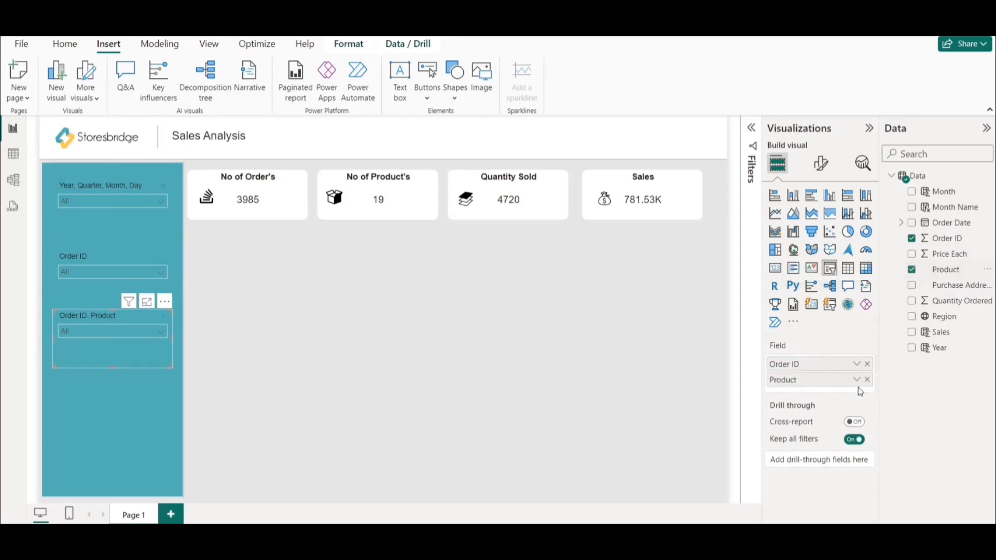
left_click(868, 365)
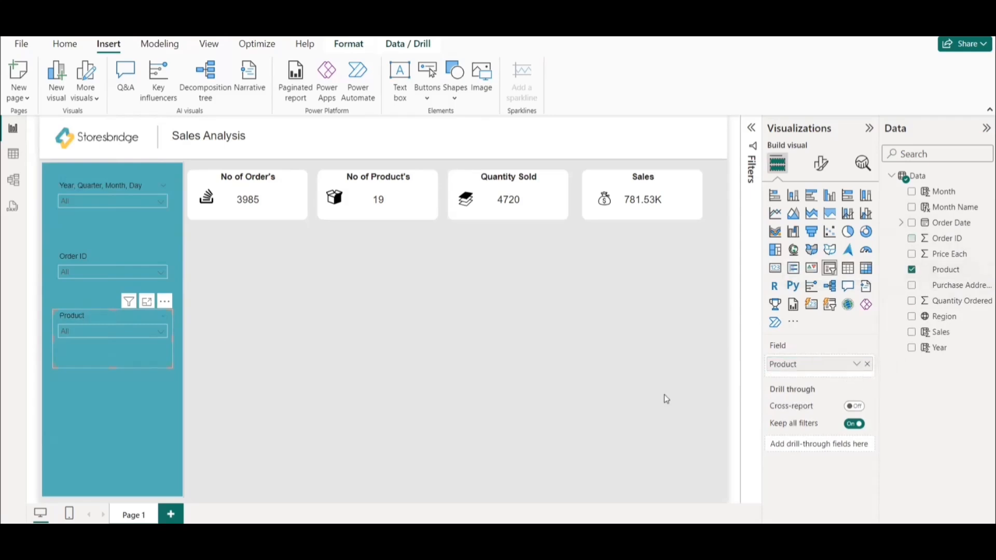
Place a copy of the Product slicer below the original and replace its field with Region.
left_click(86, 185)
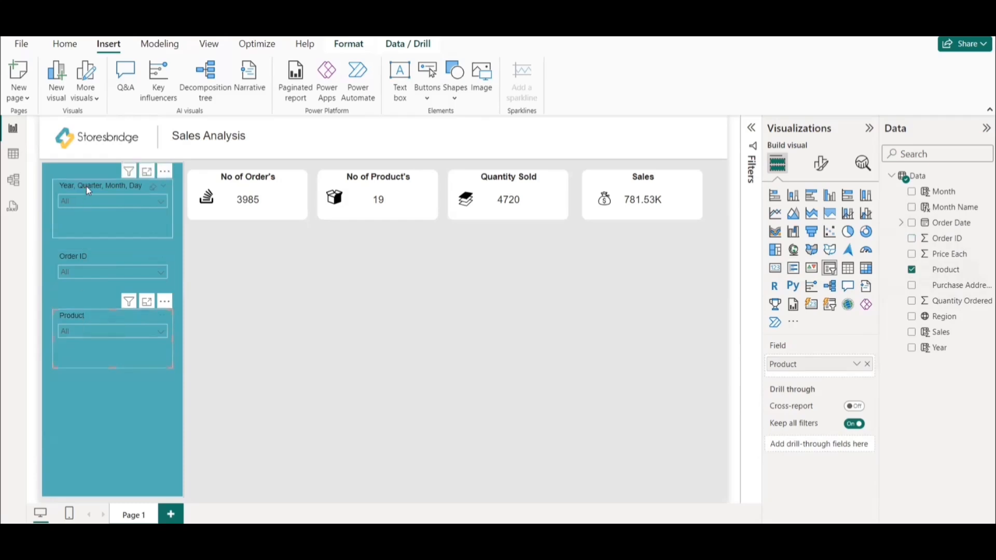
left_click(86, 317)
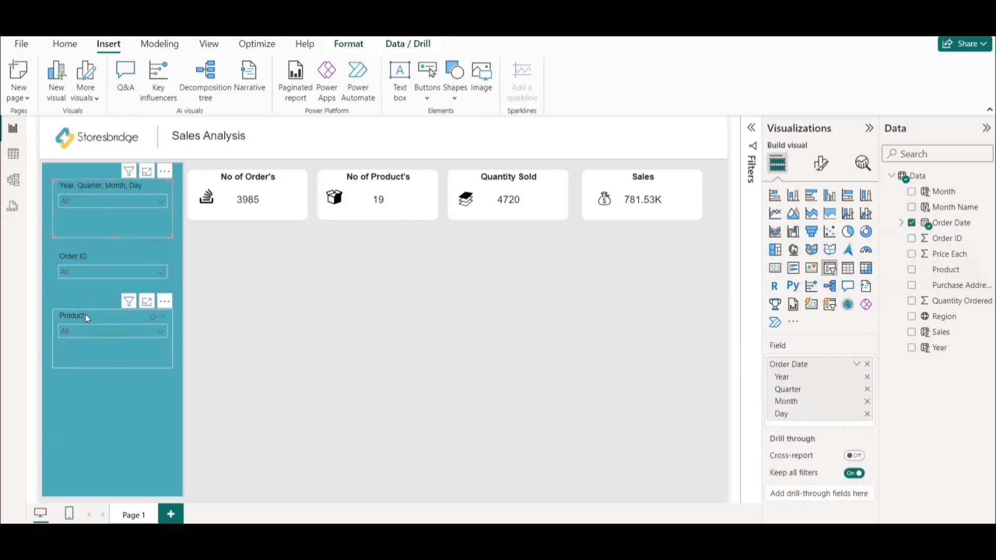
key("ctrl+c")
key("ctrl+v")
left_click_drag(951, 320, 872, 367)
left_click(868, 365)
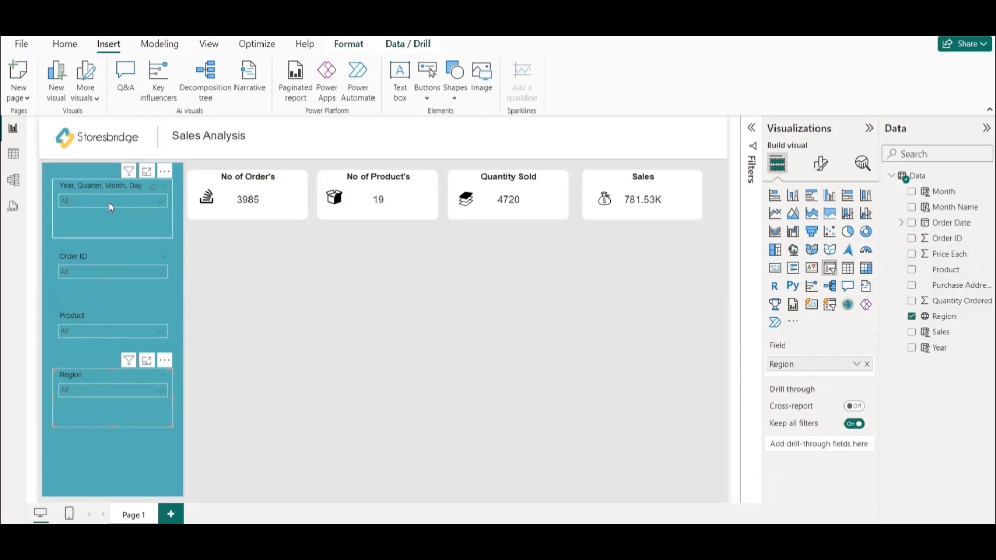
Switch the uppermost slicer's field from Date Hierarchy to plain Order Date.
left_click(101, 185)
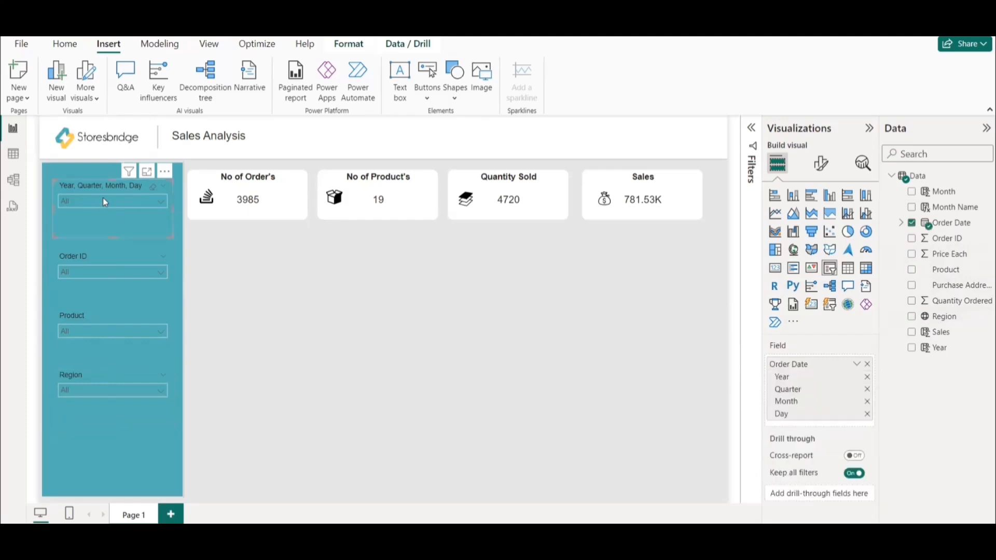
left_click(857, 364)
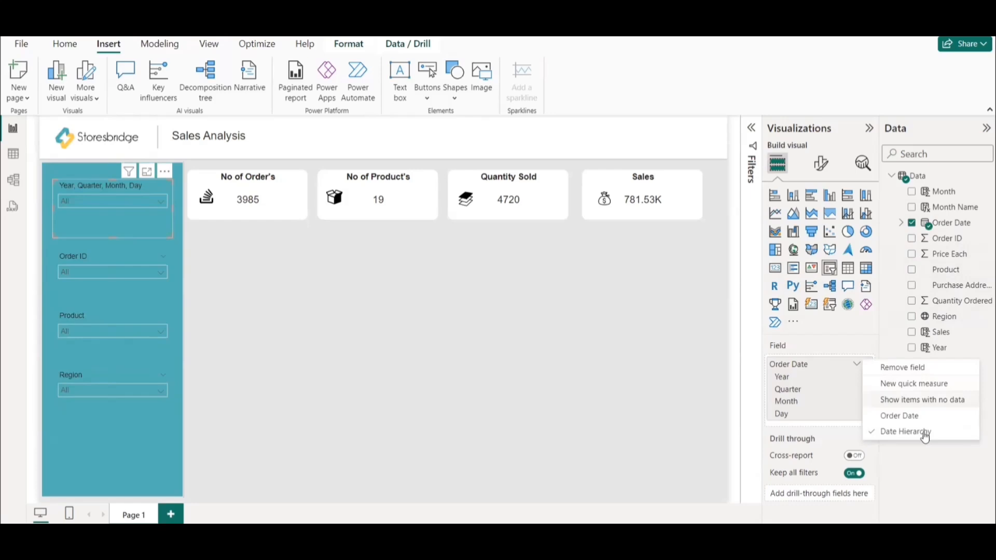
left_click(900, 416)
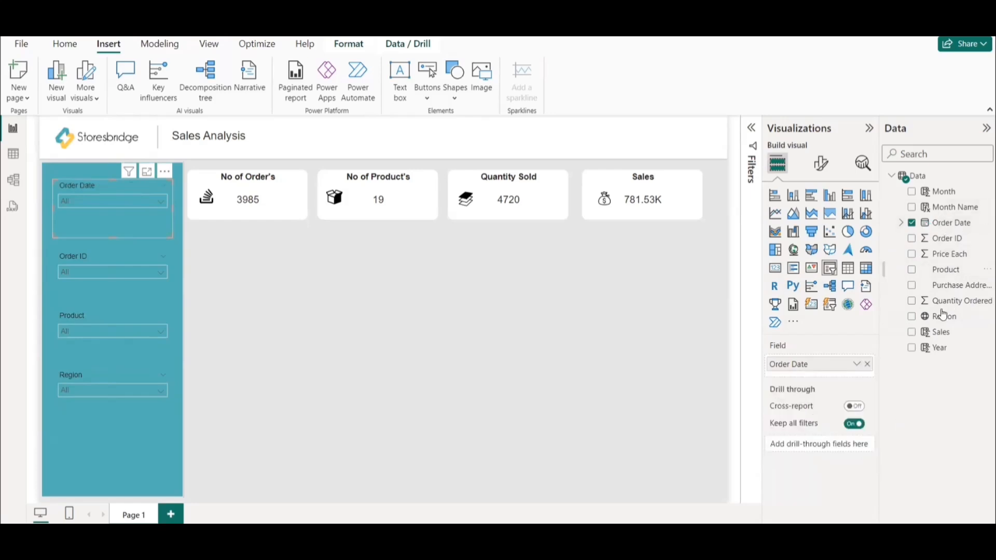
Add Year and Month Name above Order Date in the uppermost slicer, and expand 2019 and Apr to check the date hierarchy.
left_click_drag(939, 348, 849, 370)
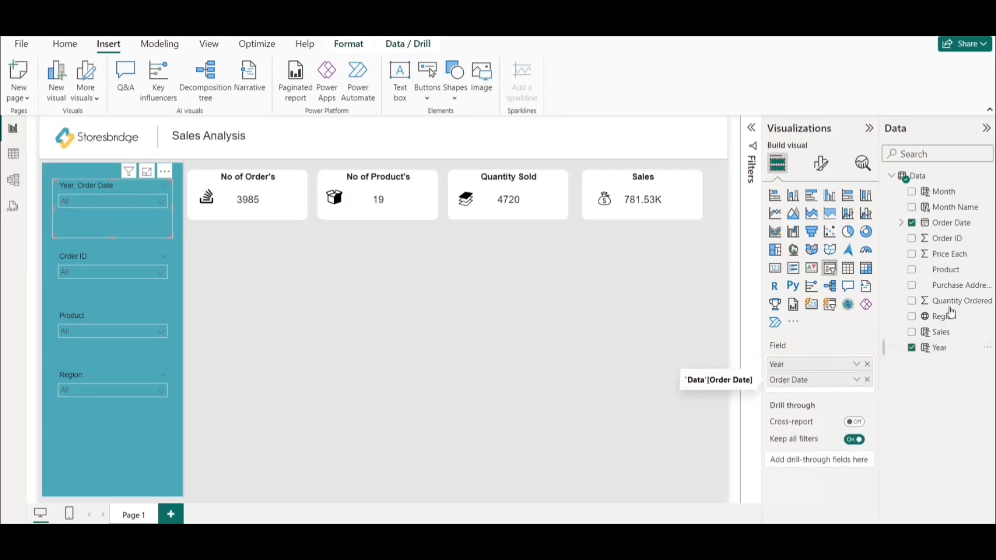
left_click_drag(951, 207, 847, 373)
left_click(110, 200)
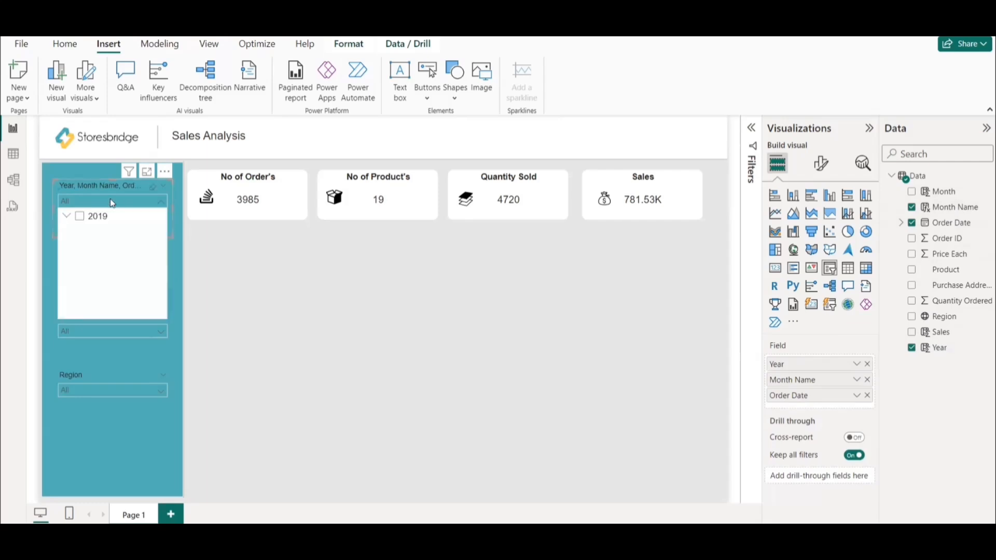
left_click(66, 216)
left_click(78, 233)
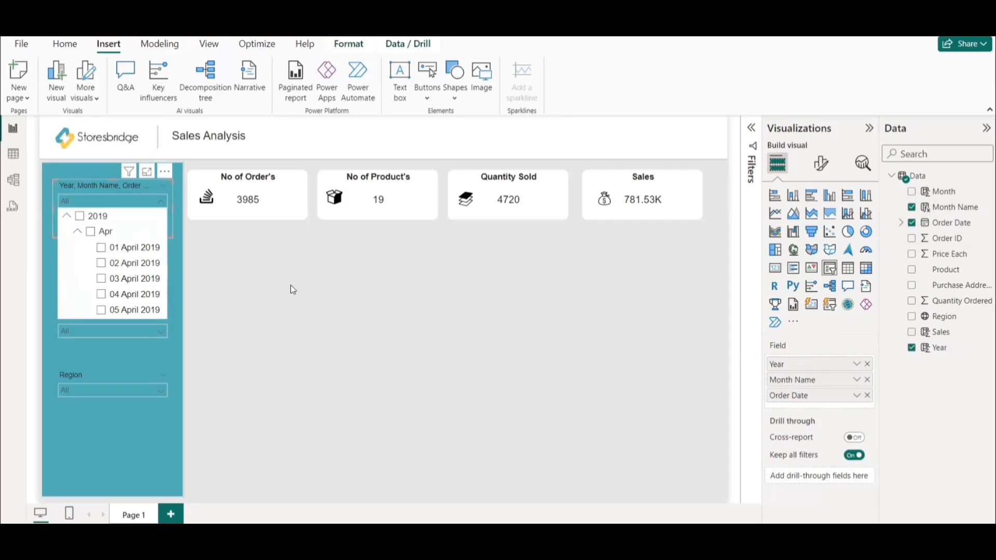
left_click(299, 310)
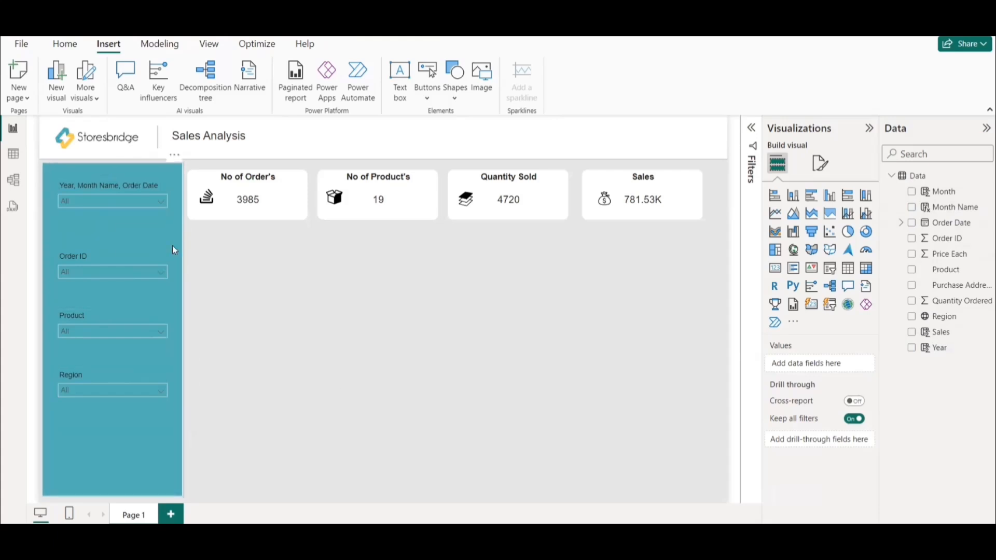
Move the Order ID, Product and Region slicers slightly up in the teal side panel to even out their spacing.
left_click(96, 253)
left_click(353, 356)
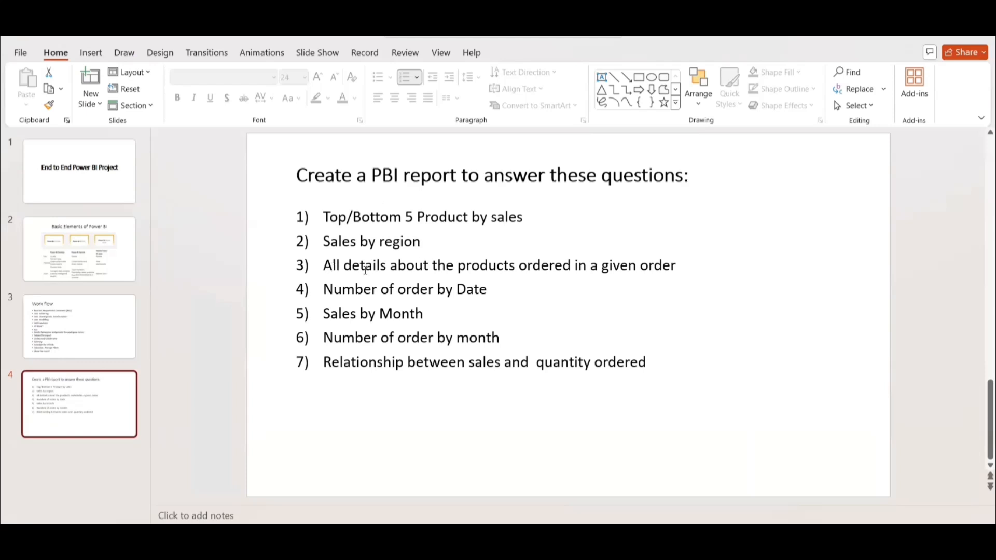
Highlight the "Sales by region" question in light gray on the PowerPoint question slide and return to the Power BI report.
left_click_drag(323, 242, 421, 246)
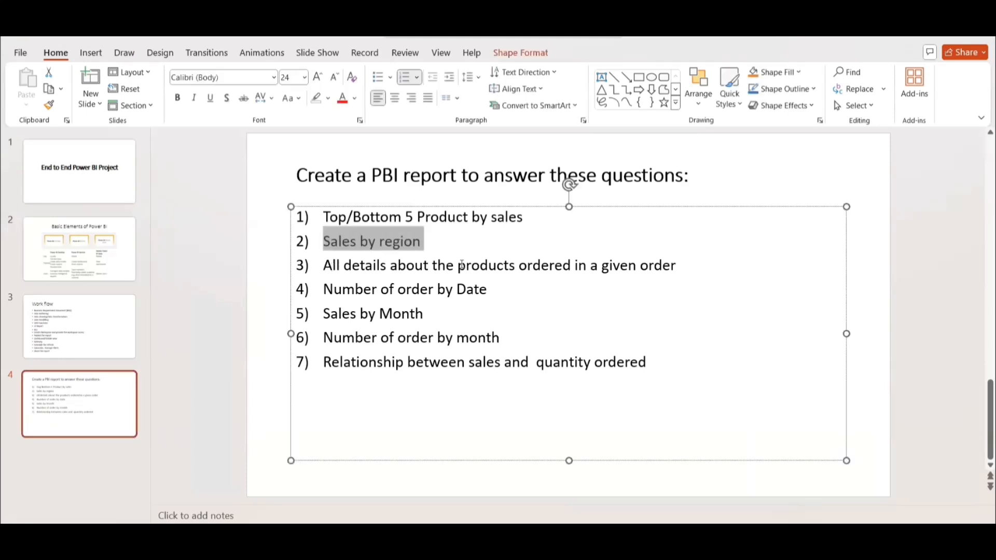
left_click(328, 98)
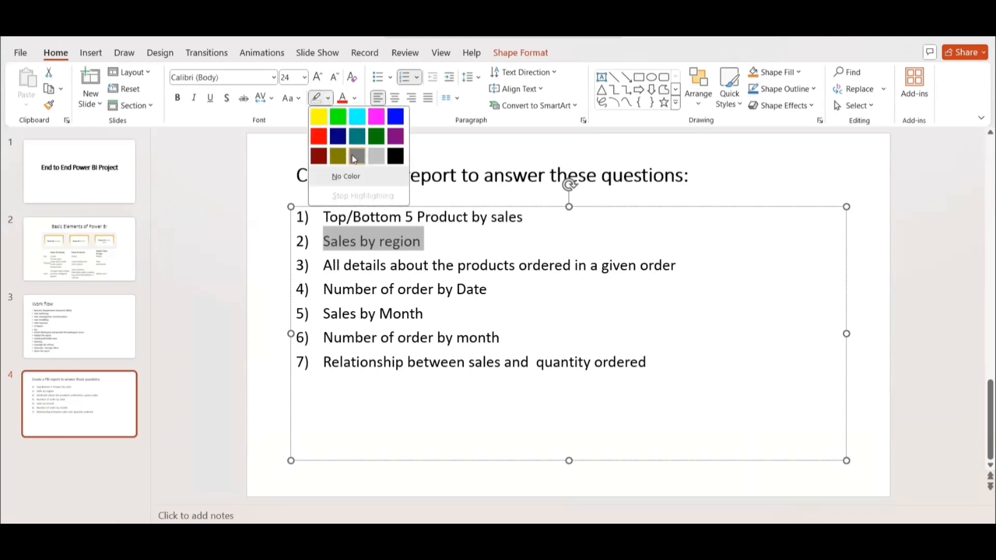
left_click(376, 156)
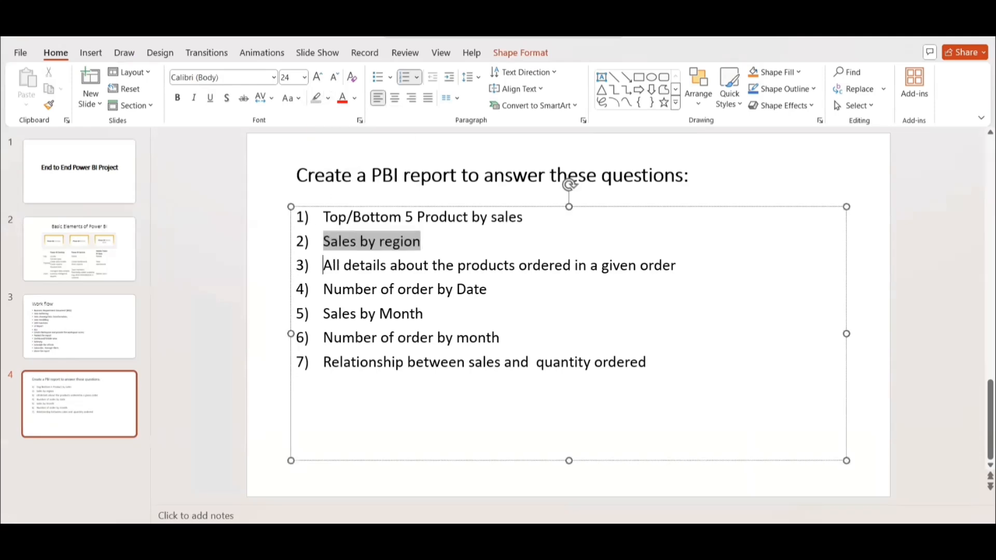
left_click(950, 32)
left_click(449, 40)
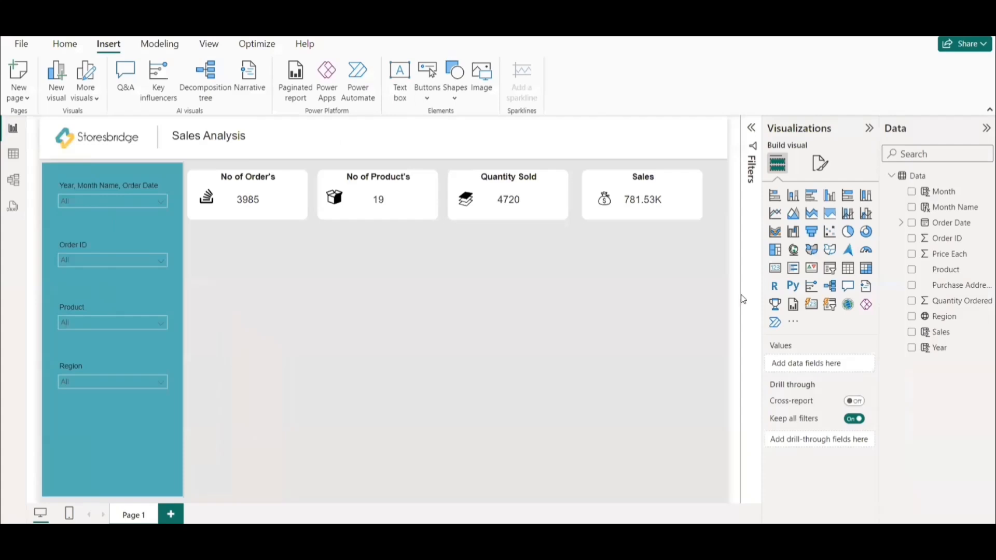
Insert a visual below the Sales card, make it a Map, and assign Region to location and Sales to bubble size.
left_click(813, 196)
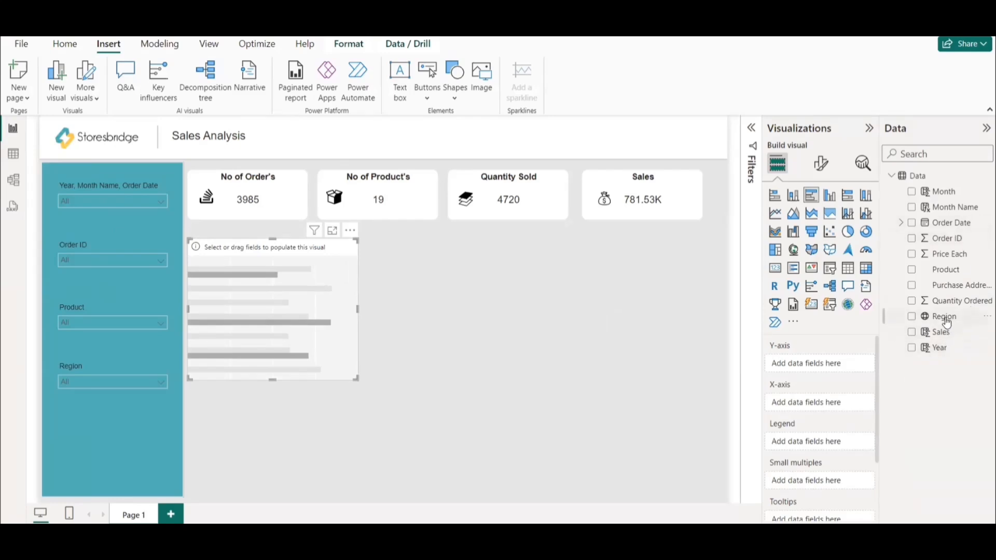
left_click_drag(946, 322, 184, 284)
left_click_drag(311, 281, 763, 269)
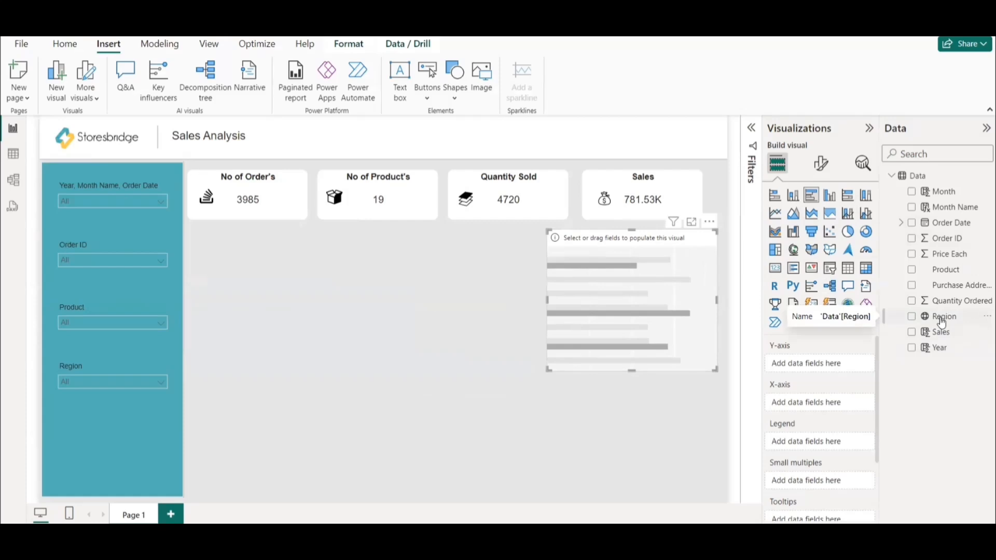
left_click(795, 251)
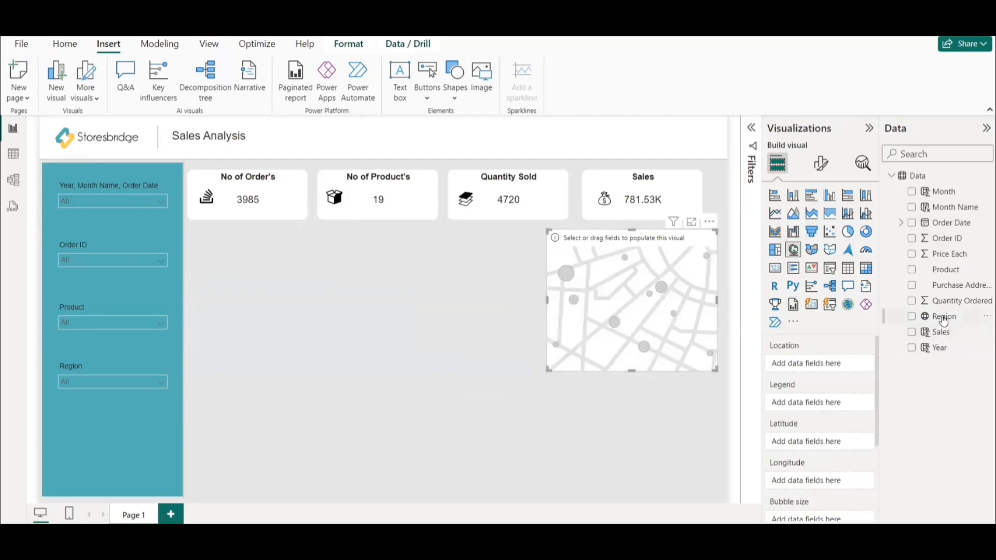
left_click_drag(944, 320, 827, 365)
left_click_drag(941, 332, 824, 478)
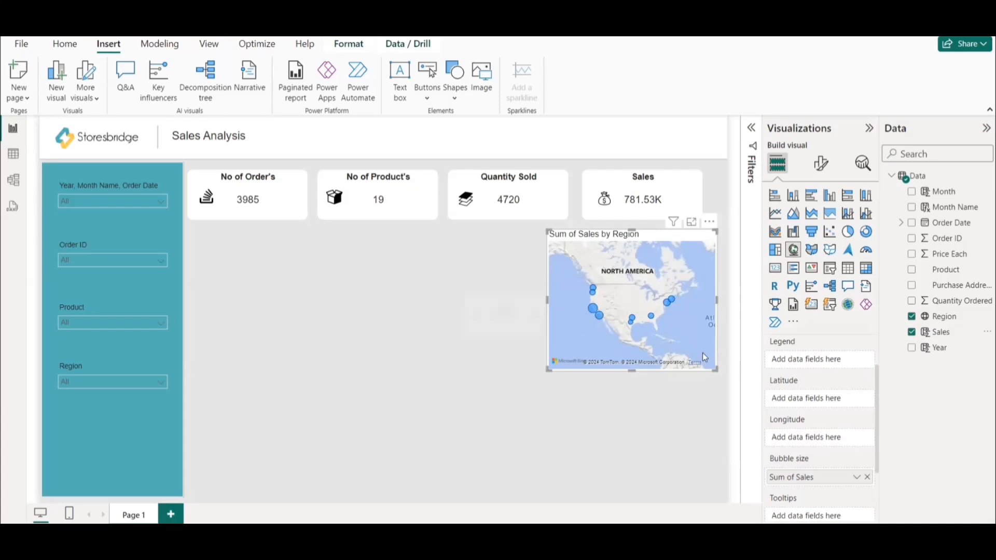
Format the Sales column as dollar currency with 2 decimal places.
left_click(940, 335)
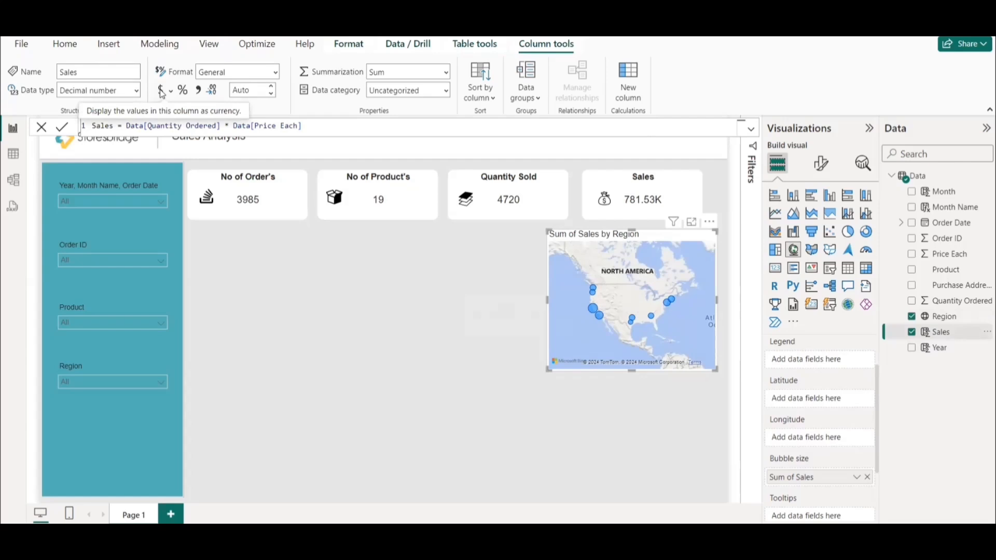
left_click(162, 92)
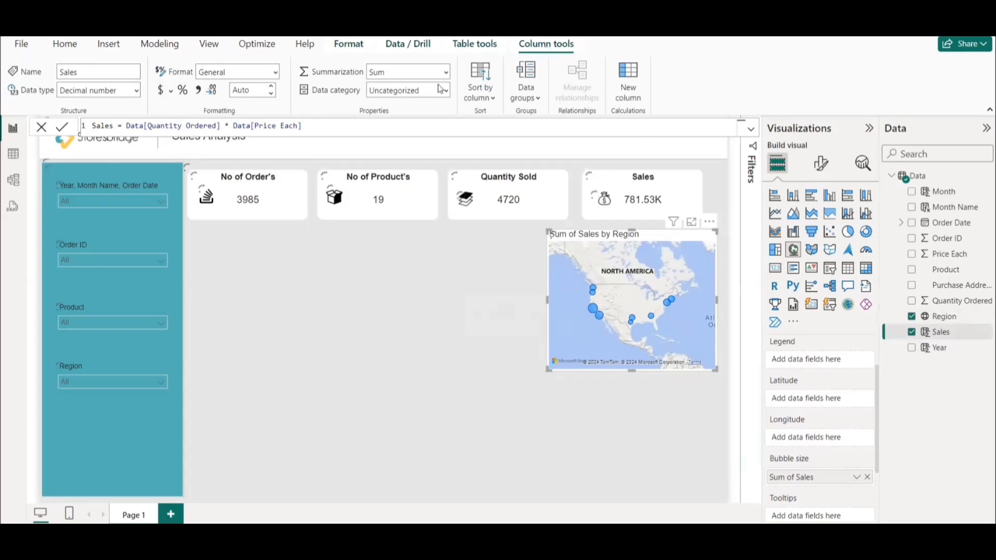
left_click(255, 93)
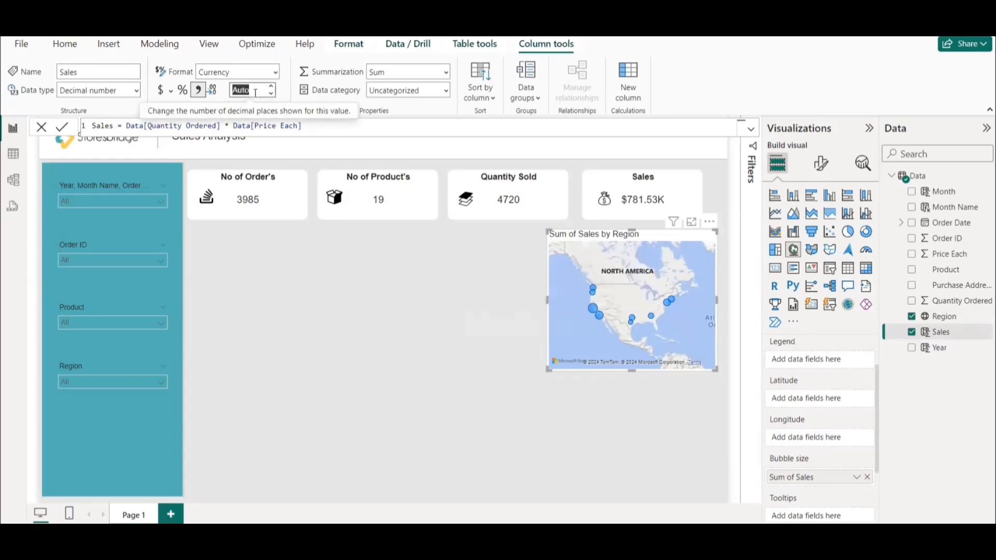
type("2")
mouse_move(652, 321)
mouse_move(594, 309)
left_click(380, 372)
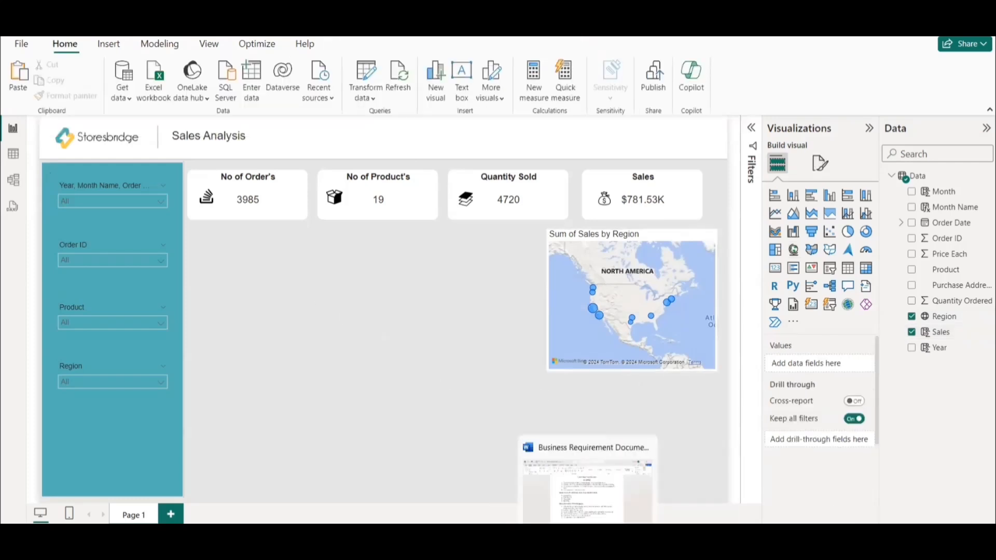
Switch to the PowerPoint question slide and select the "Sales by Month" question.
mouse_move(530, 536)
left_click(483, 474)
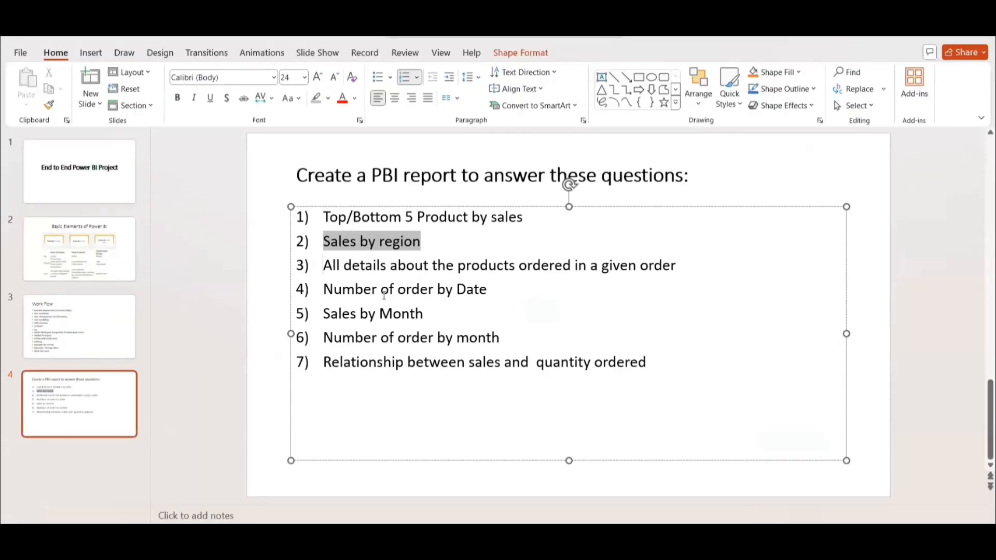
left_click_drag(425, 313, 322, 314)
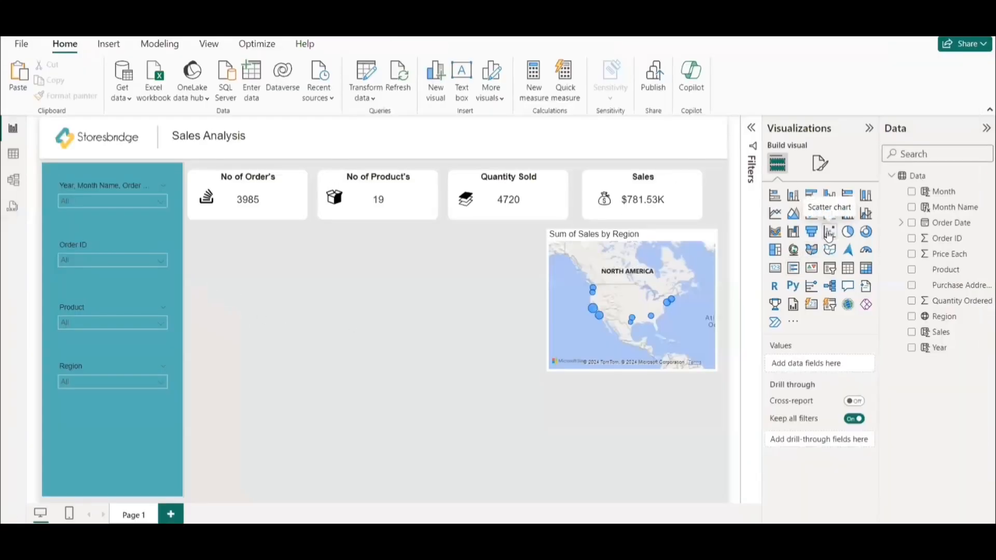
Add a scatter chart beside the map in Power BI with Sales on the X axis and Quantity Ordered on the Y axis.
left_click(829, 234)
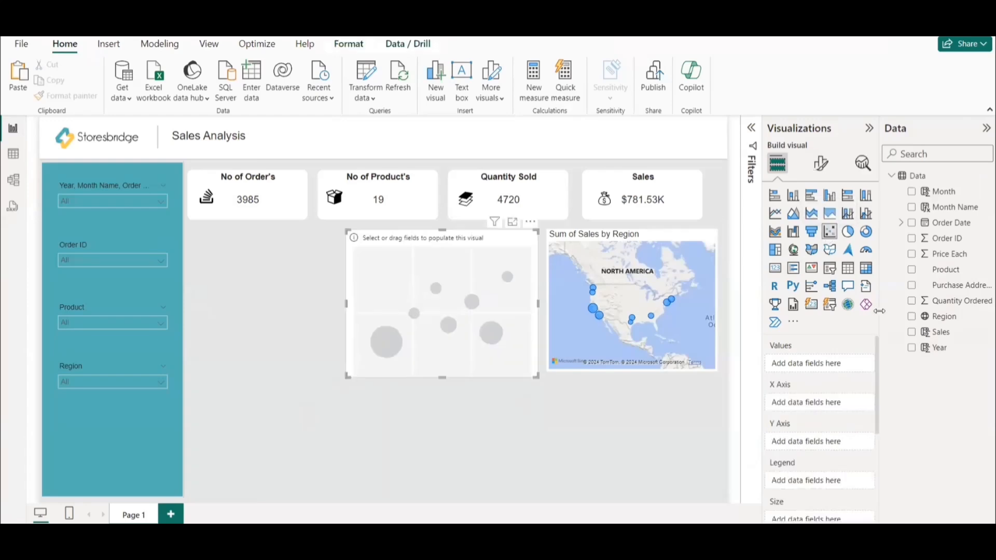
key("alt+Tab")
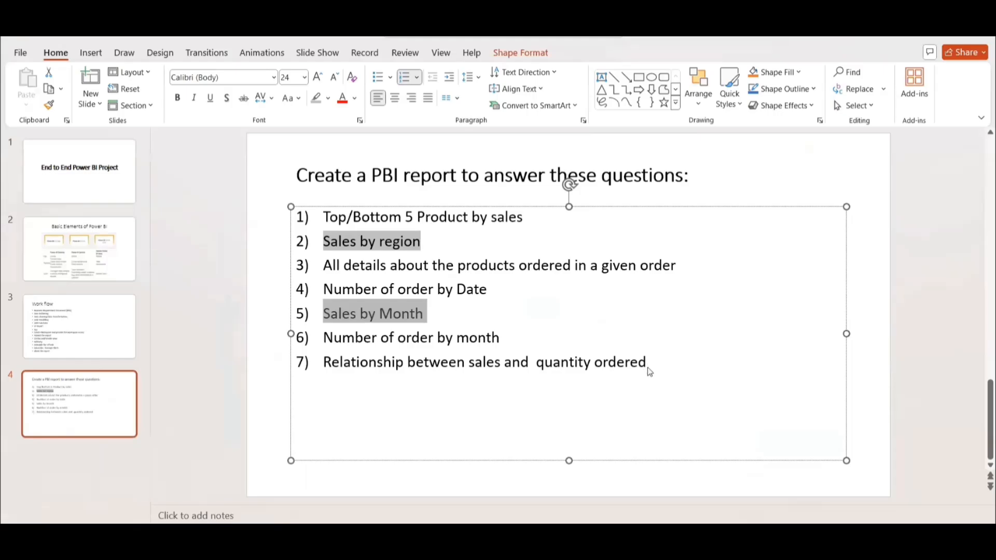
key("alt+Tab")
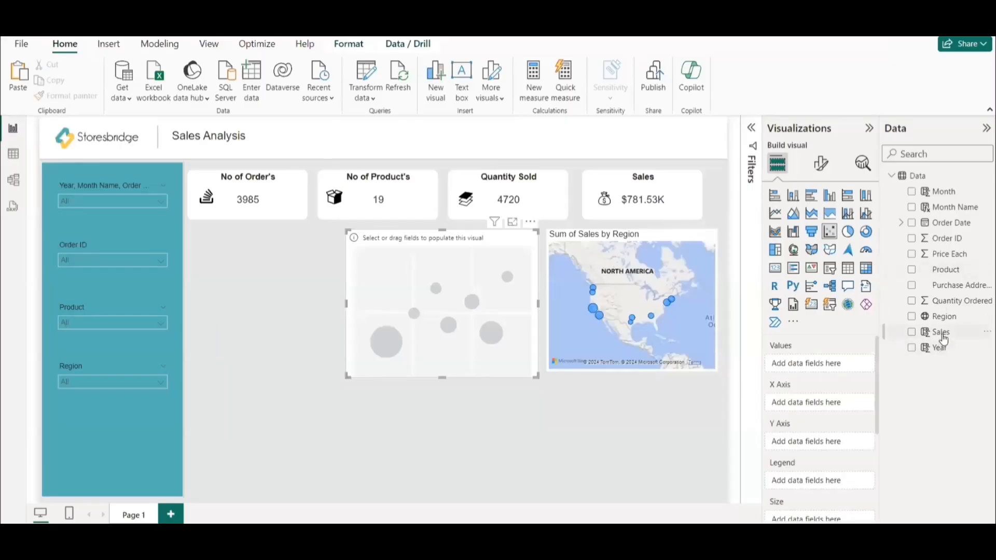
left_click_drag(943, 338, 830, 409)
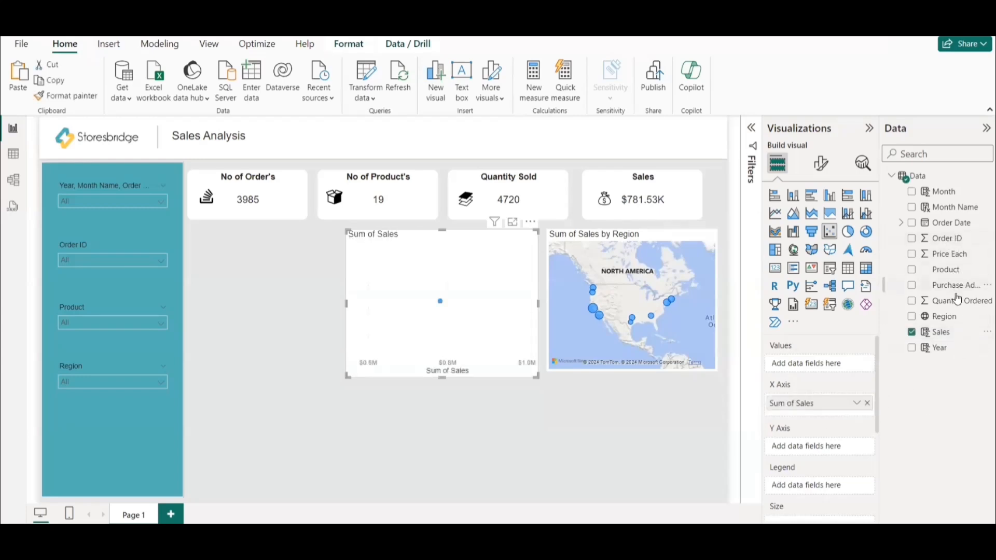
left_click_drag(949, 302, 832, 455)
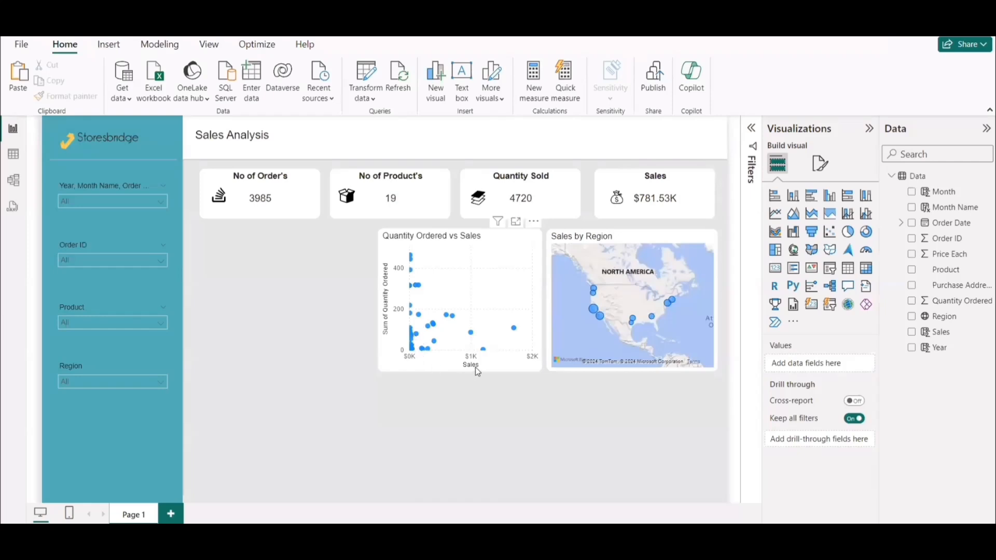
Copy the hex code #f8cb59 from the Notepad++ list and apply it as the default marker color of the Quantity Ordered vs Sales scatter chart.
left_click(457, 367)
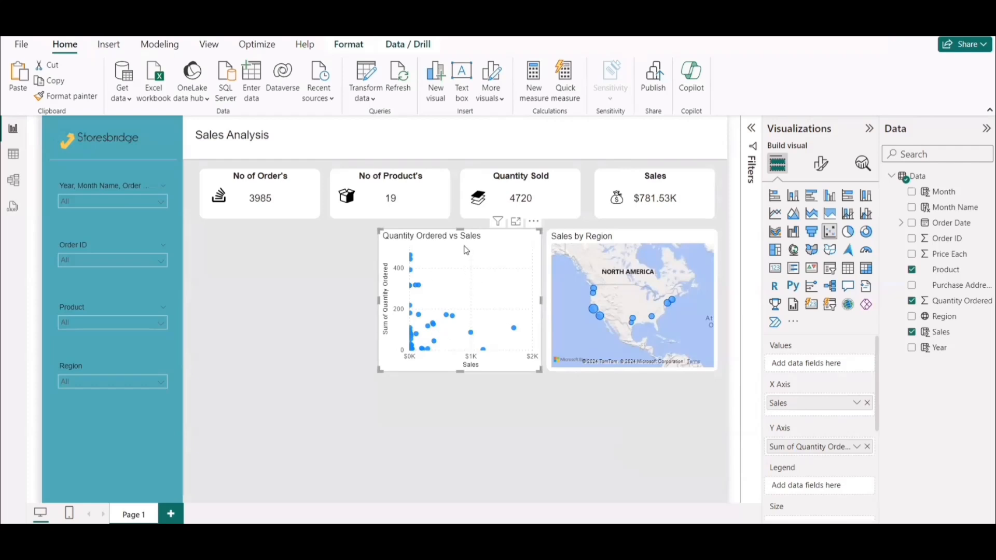
mouse_move(702, 544)
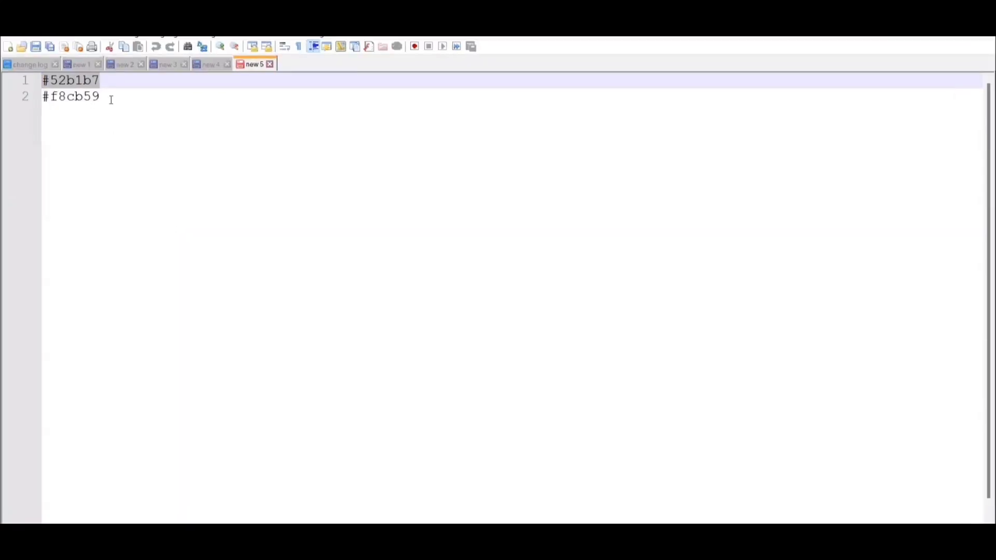
left_click(35, 97)
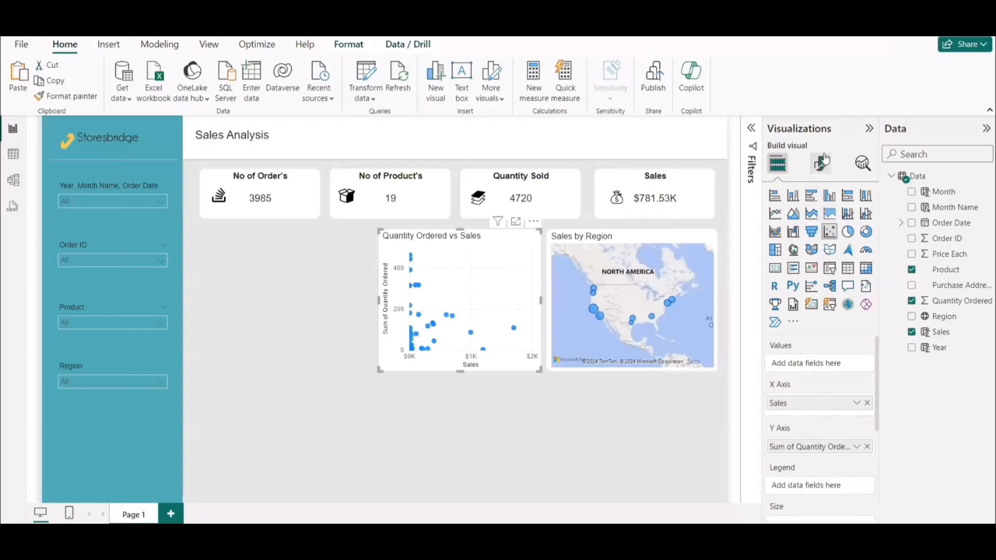
left_click(820, 164)
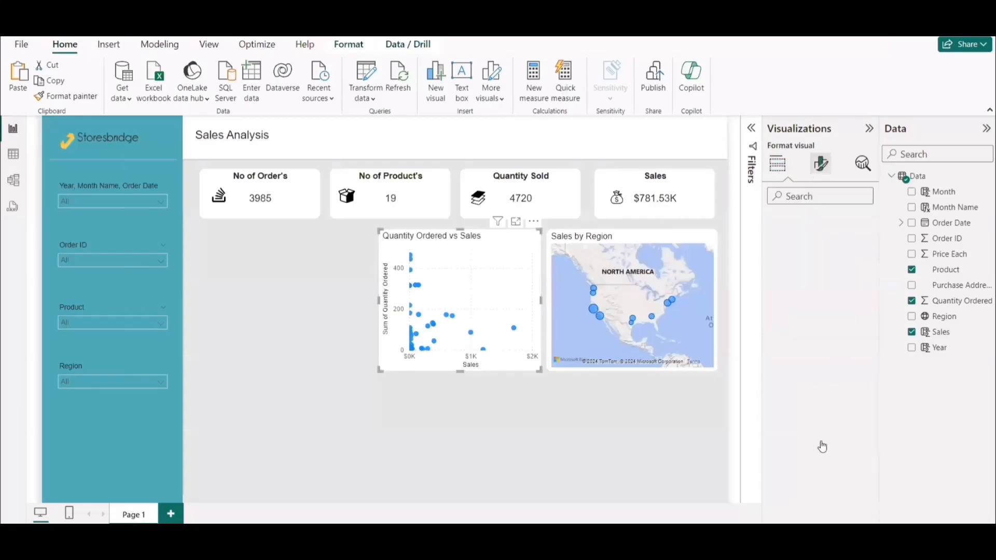
left_click(799, 390)
scroll(814, 456, "down", 5)
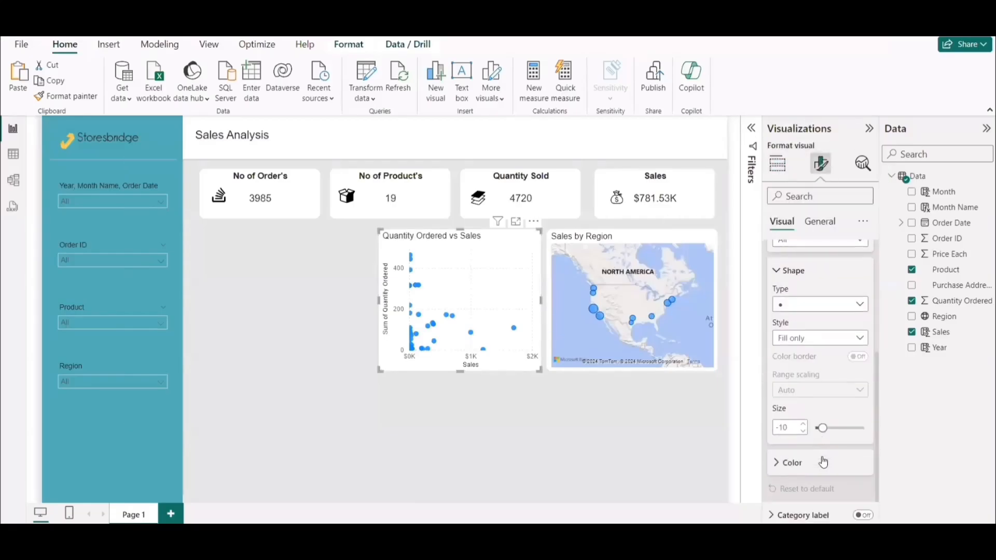
left_click(798, 466)
scroll(833, 486, "down", 3)
left_click(798, 411)
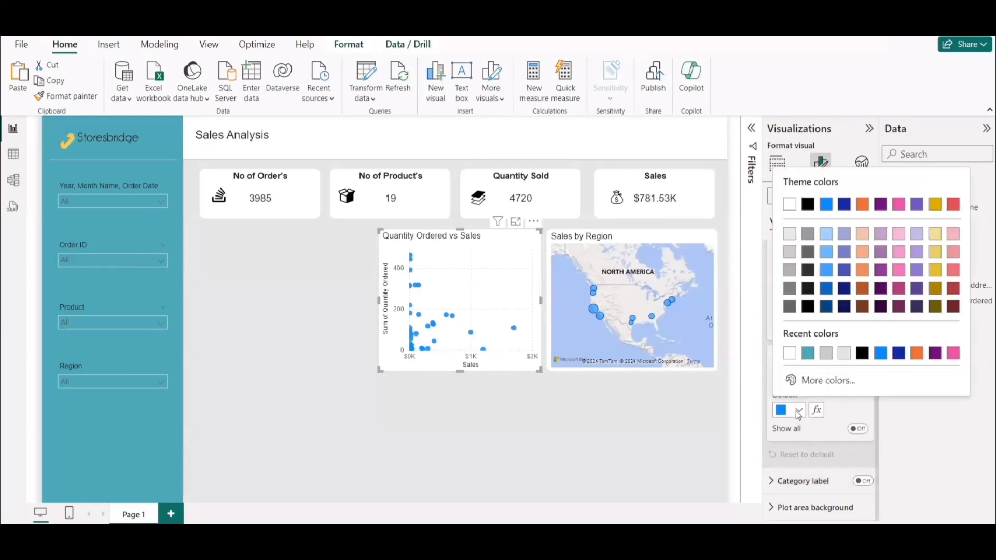
left_click(812, 380)
type("#F8CB59")
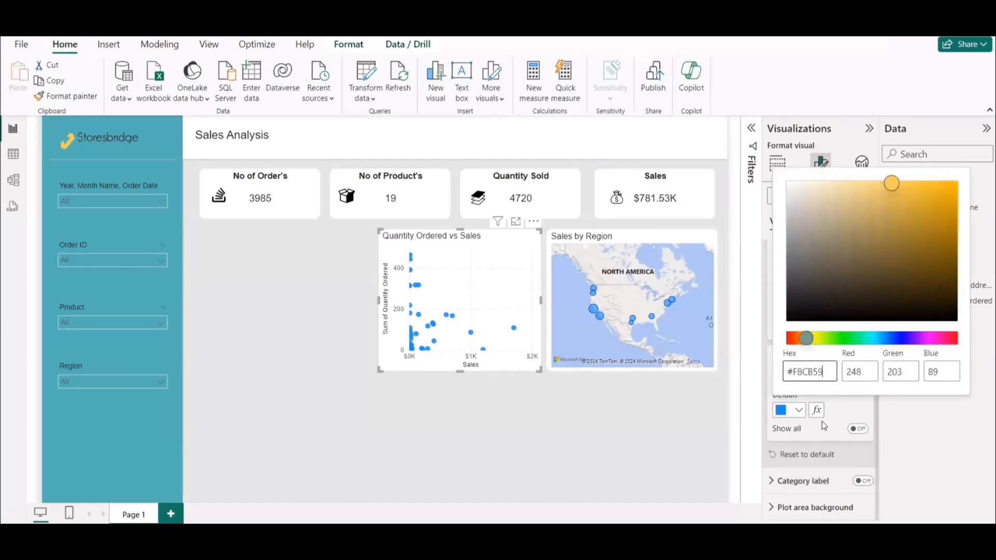
left_click(621, 431)
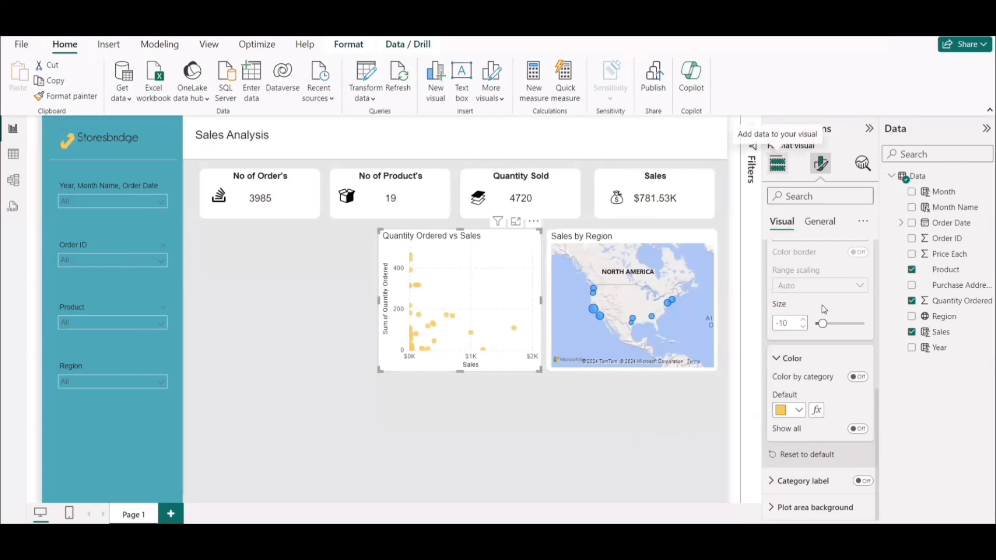
scroll(822, 467, "down", 3)
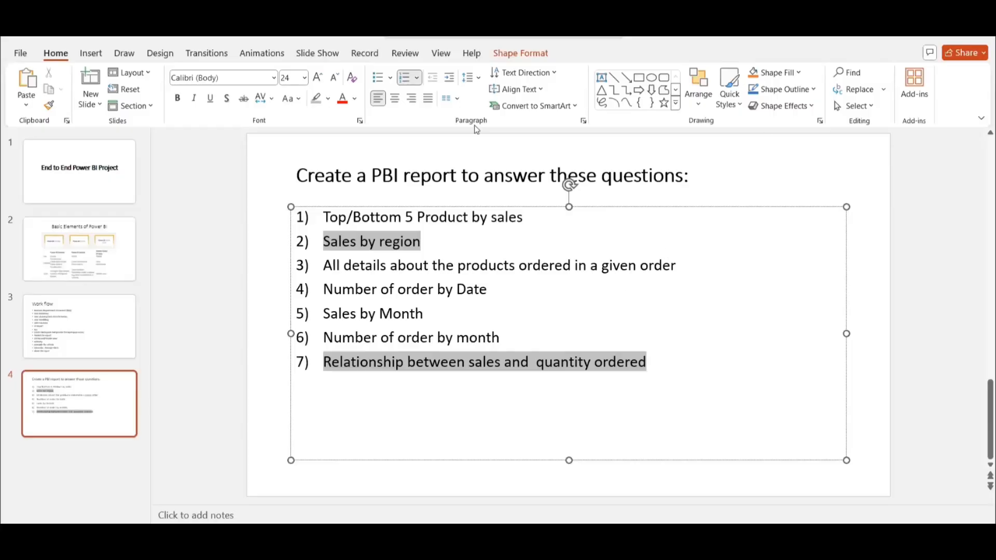
Highlight the "Sales by Month" question in light gray on the PowerPoint question slide.
left_click_drag(427, 313, 323, 313)
left_click(321, 101)
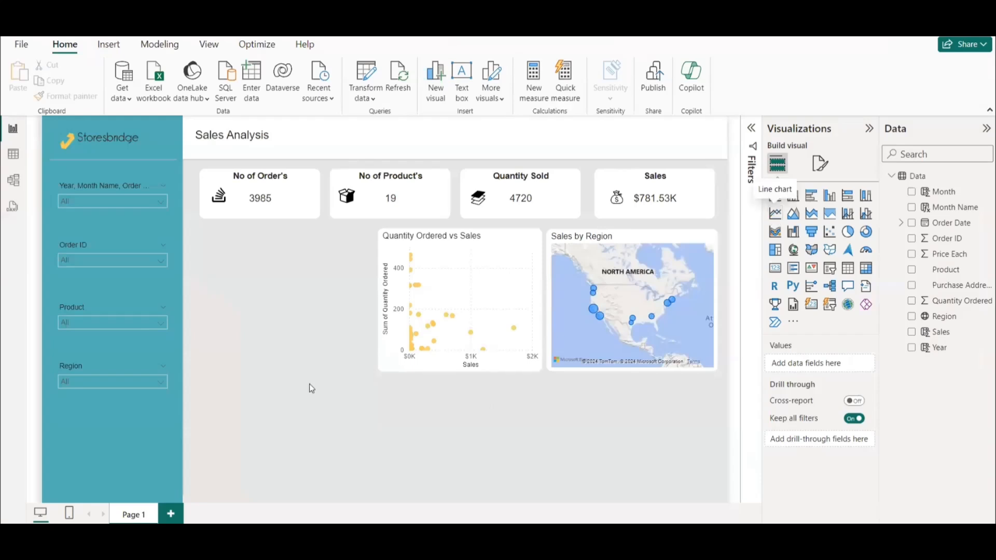
Place a line chart in the report's lower area next to the side panel, with Month Name on the X-axis and Sales on the Y-axis.
left_click_drag(261, 219, 261, 372)
left_click_drag(319, 433, 382, 444)
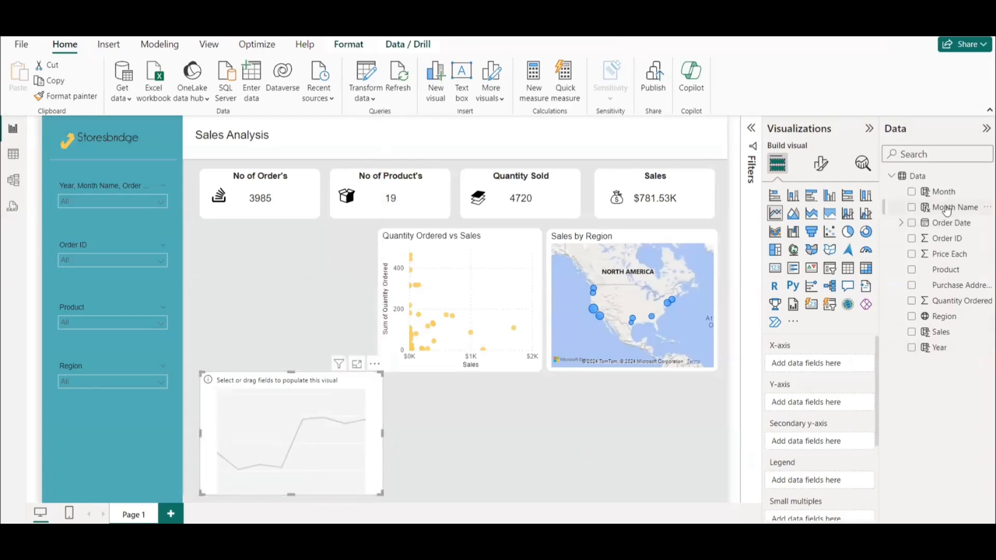
left_click_drag(945, 207, 828, 365)
left_click_drag(941, 331, 829, 411)
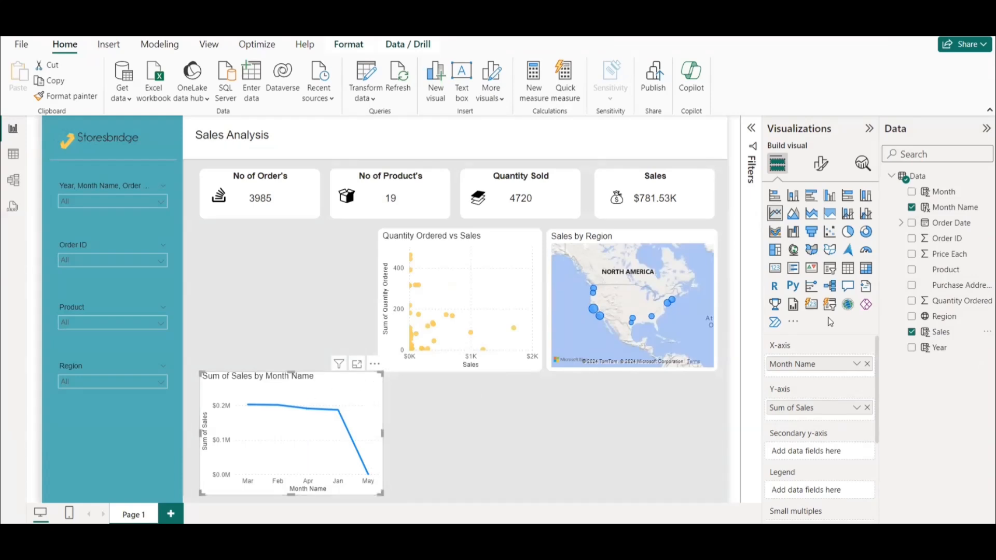
Check the question list in PowerPoint and, in Power BI, set the monthly sales chart's line color to the recently used yellow #f8cb59.
mouse_move(673, 549)
mouse_move(529, 549)
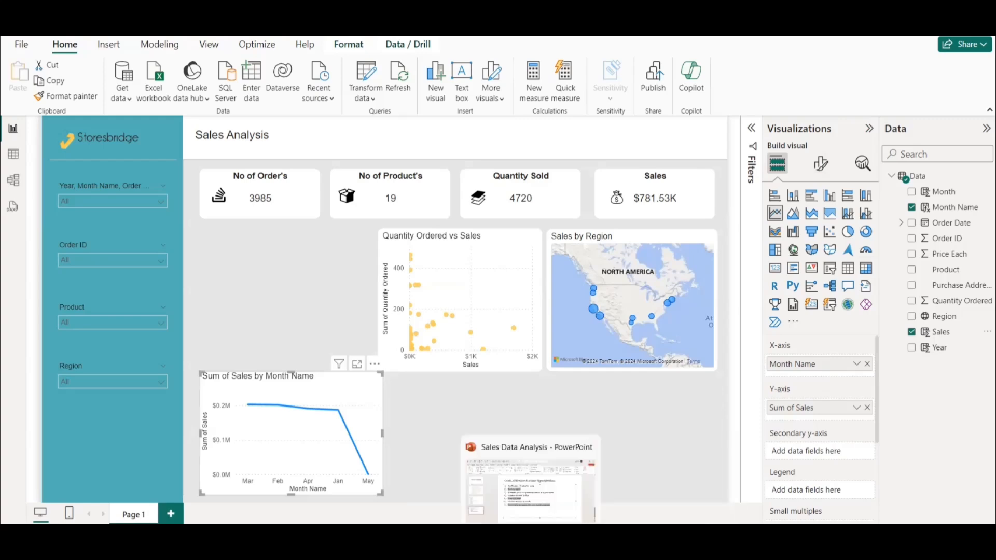
left_click(528, 495)
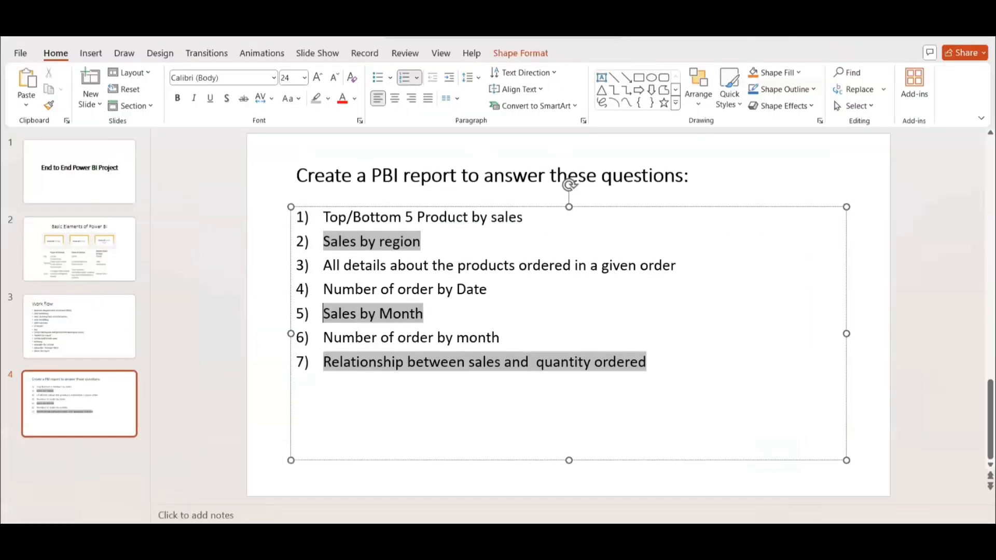
key("alt+Tab")
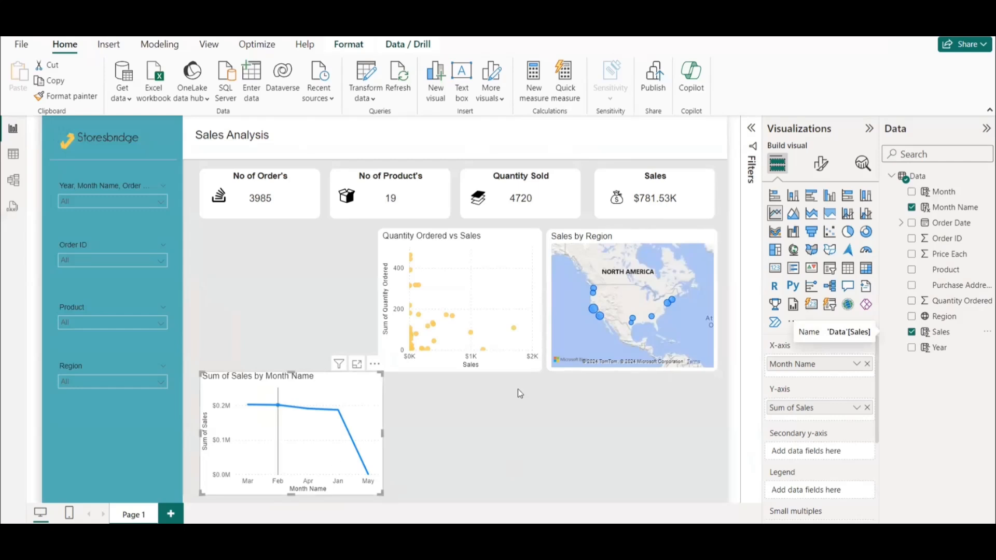
left_click(819, 165)
left_click(786, 439)
scroll(815, 415, "down", 5)
left_click(817, 375)
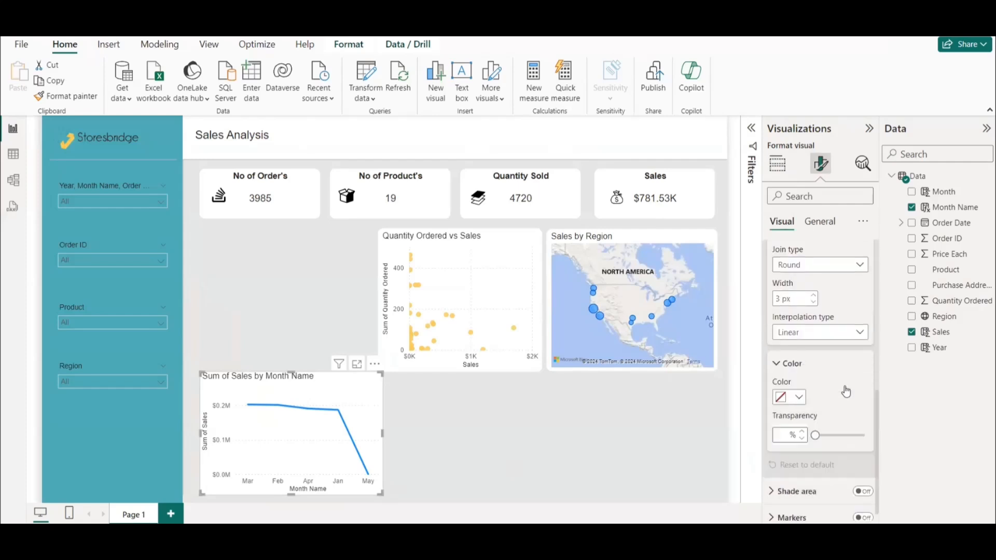
left_click(794, 397)
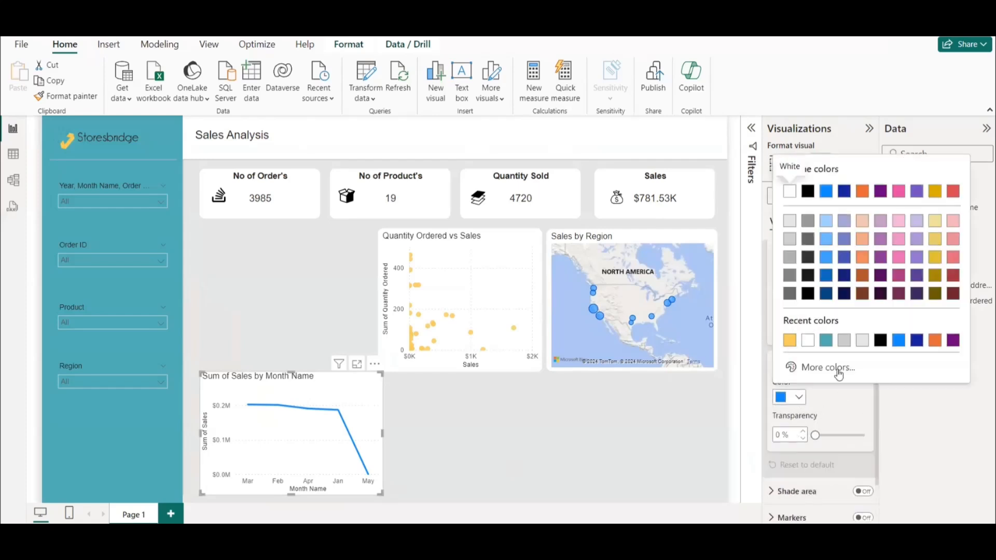
left_click(789, 340)
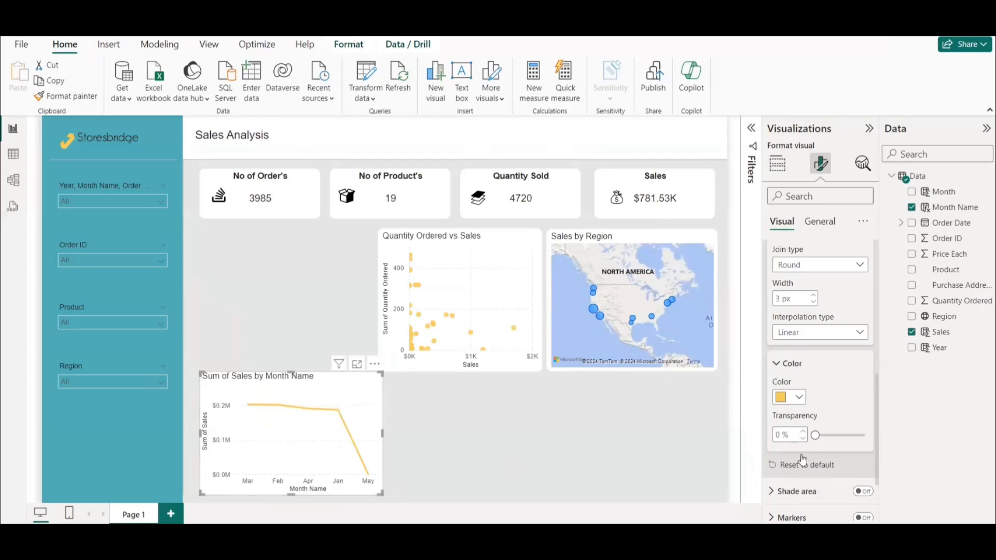
mouse_move(702, 548)
left_click(701, 492)
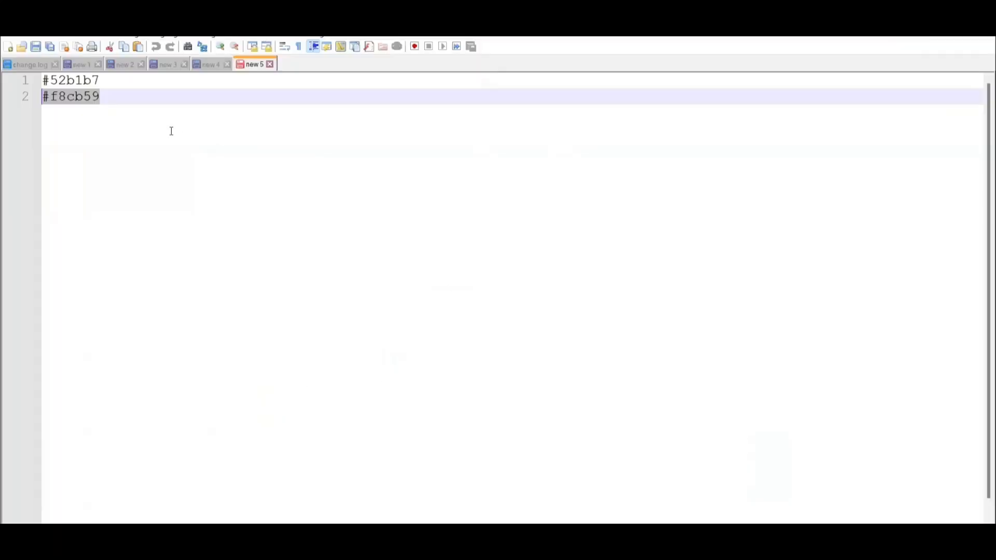
key("alt+Tab")
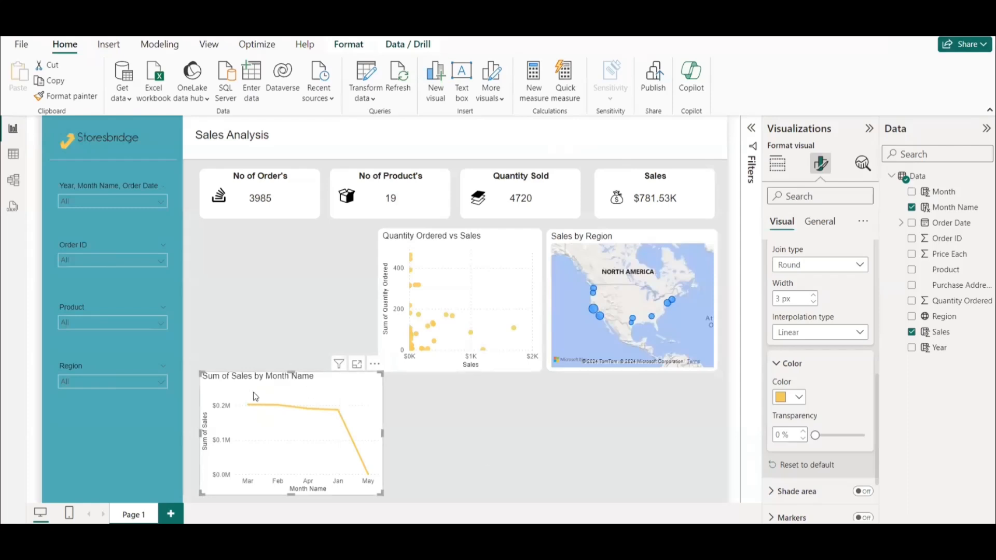
Change the line chart's title text to "Sales by Month".
left_click(819, 222)
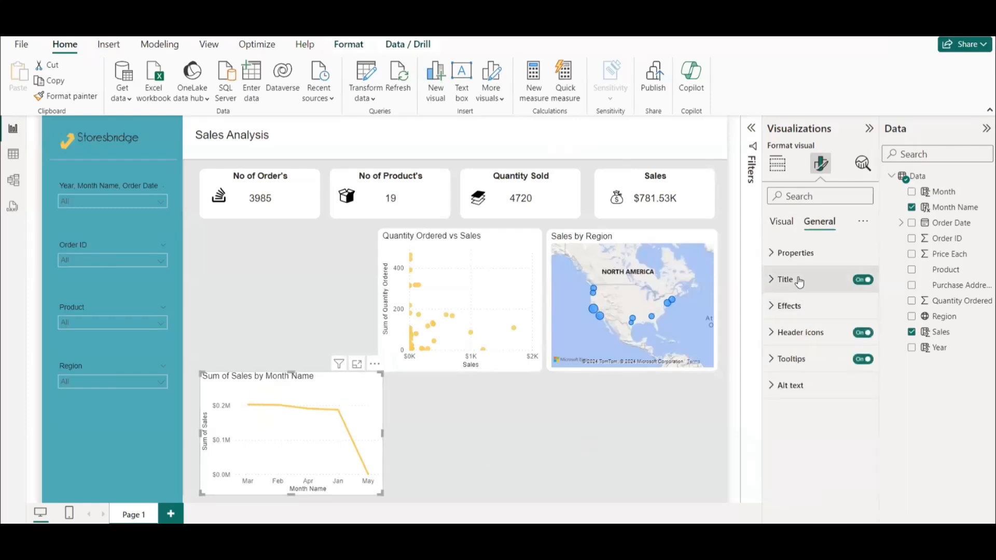
left_click(794, 280)
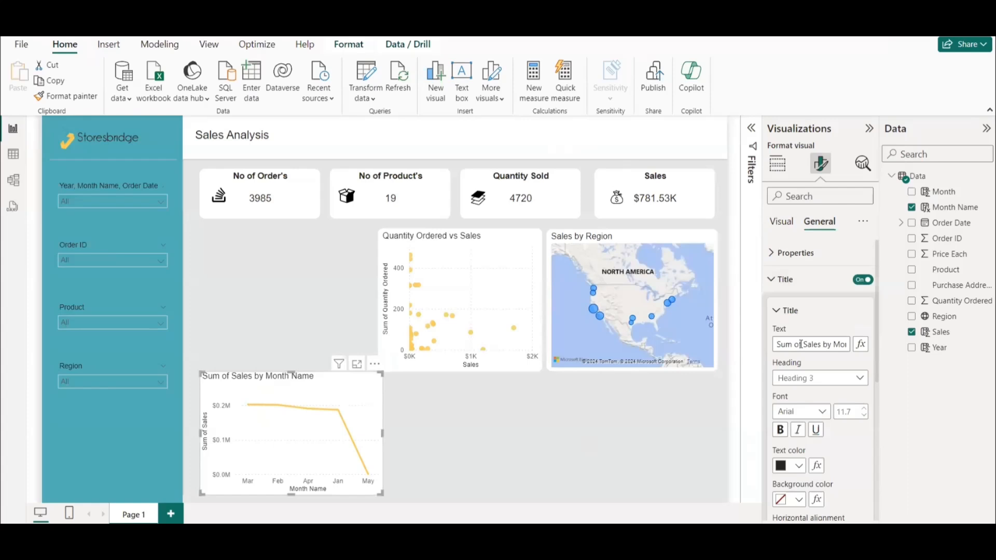
triple_click(800, 345)
type("Sales by Month")
left_click(287, 259)
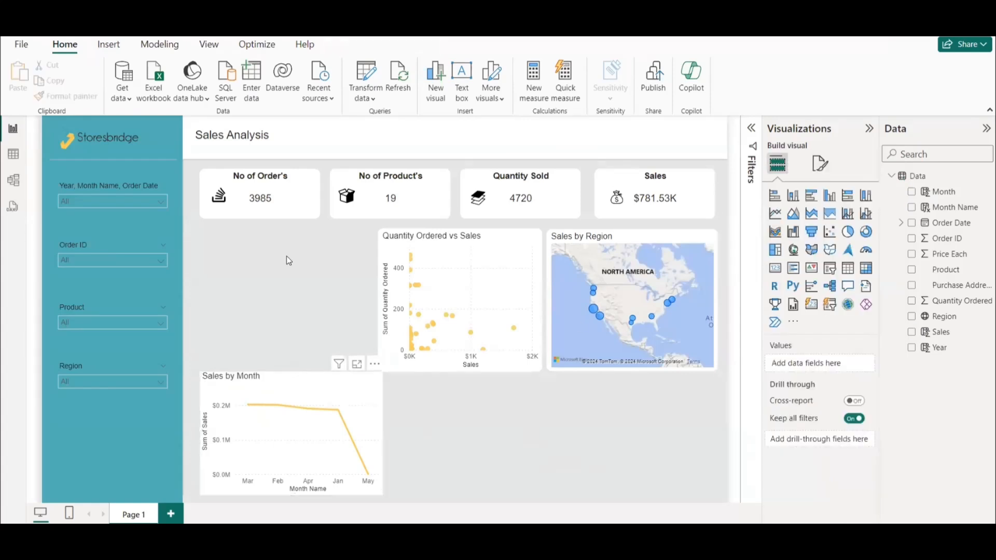
Add a white visual border with 10 px rounded corners to the Sales by Month line chart.
left_click(293, 391)
left_click(821, 170)
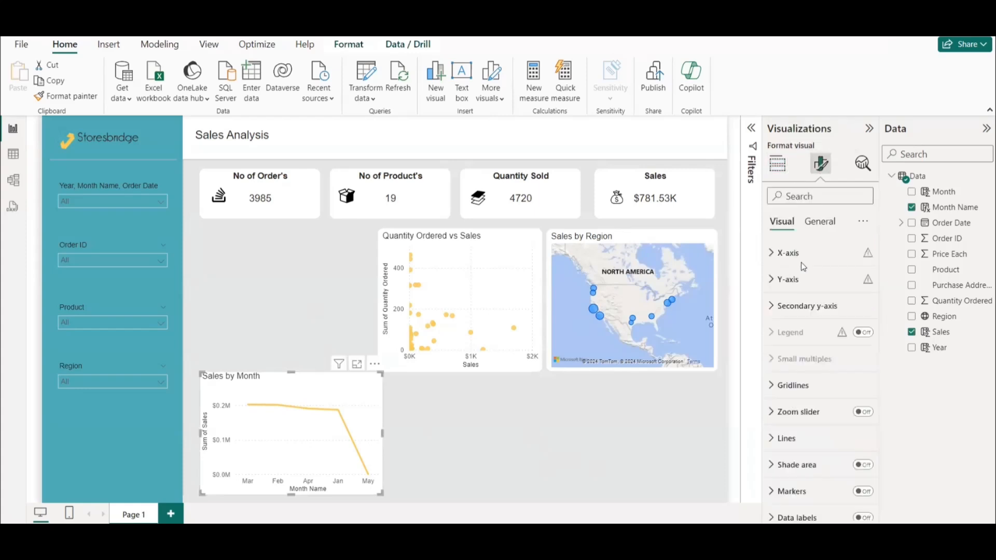
left_click(819, 221)
left_click(789, 306)
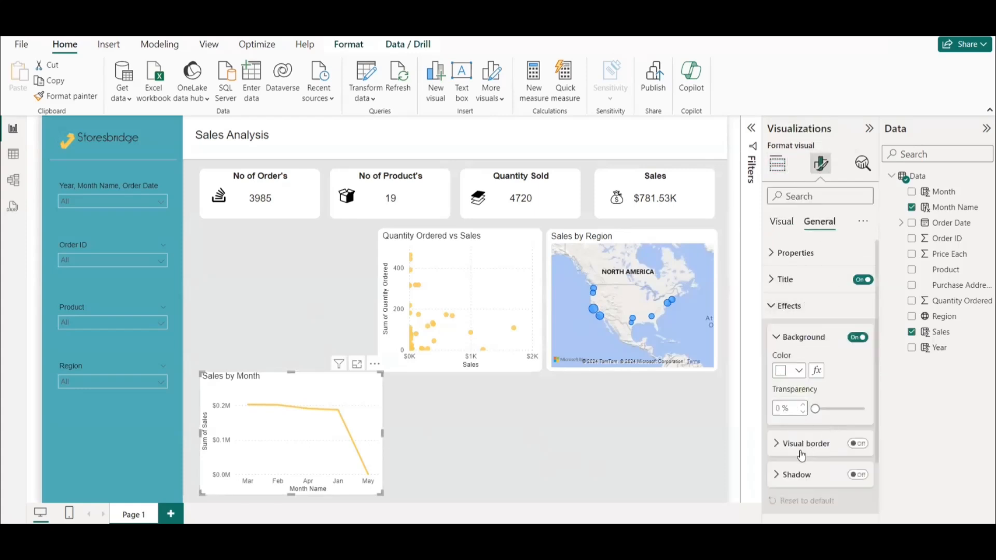
left_click(858, 444)
left_click(804, 443)
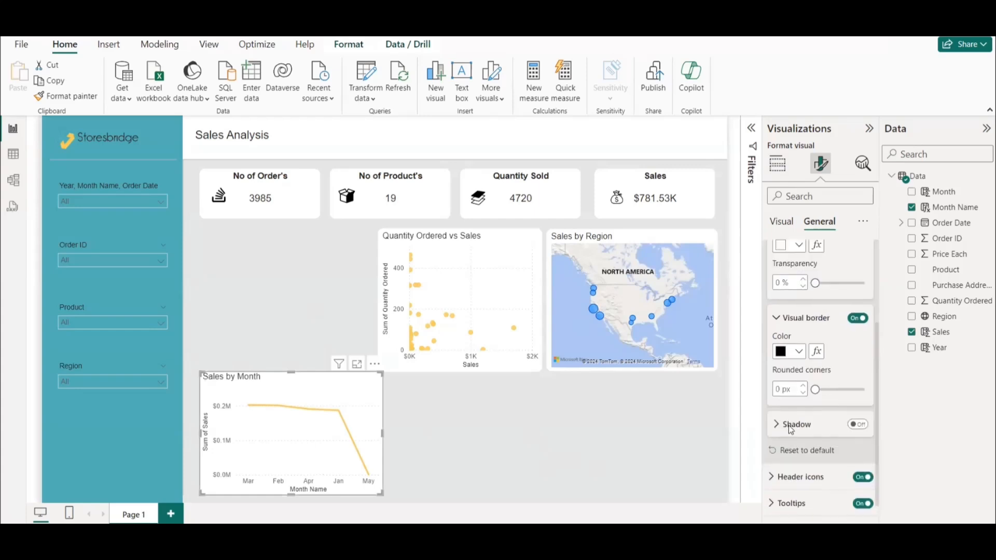
left_click(788, 351)
left_click(790, 147)
left_click(788, 388)
type("10")
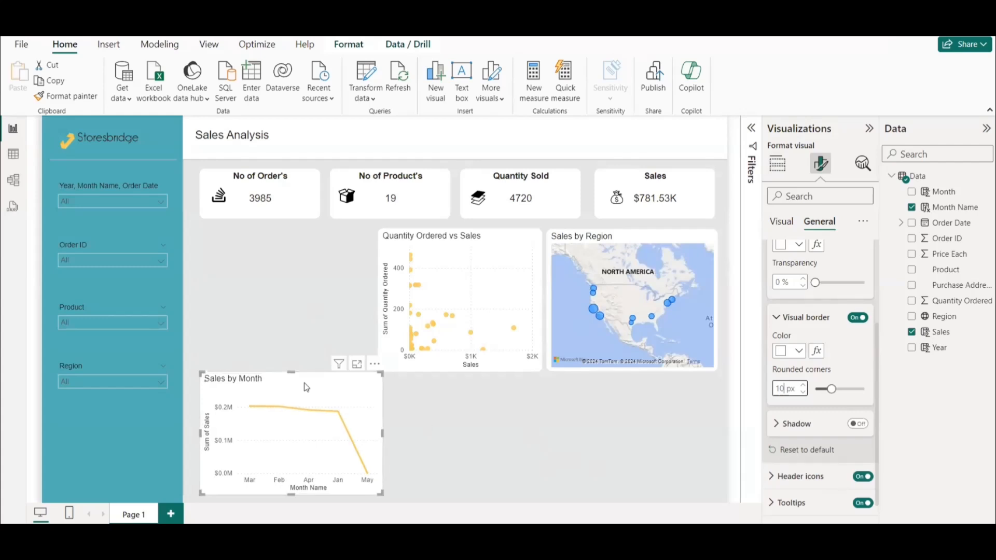
Nudge the Sales by Month chart slightly left, then place a taller copy of it directly above, filling the gap beside the scatter chart.
left_click_drag(286, 386, 280, 386)
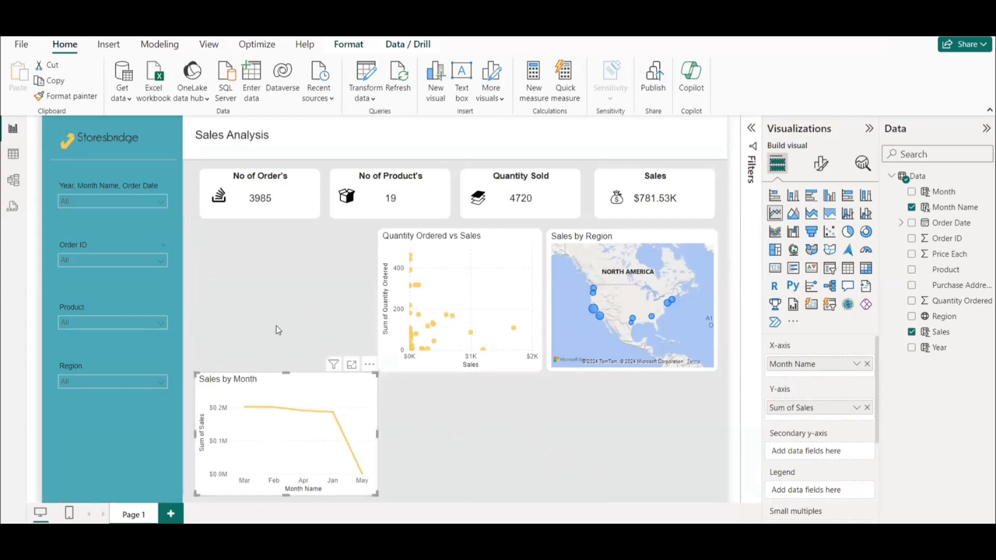
key("ctrl+c")
key("ctrl+v")
left_click_drag(300, 386, 291, 248)
left_click_drag(285, 351, 288, 369)
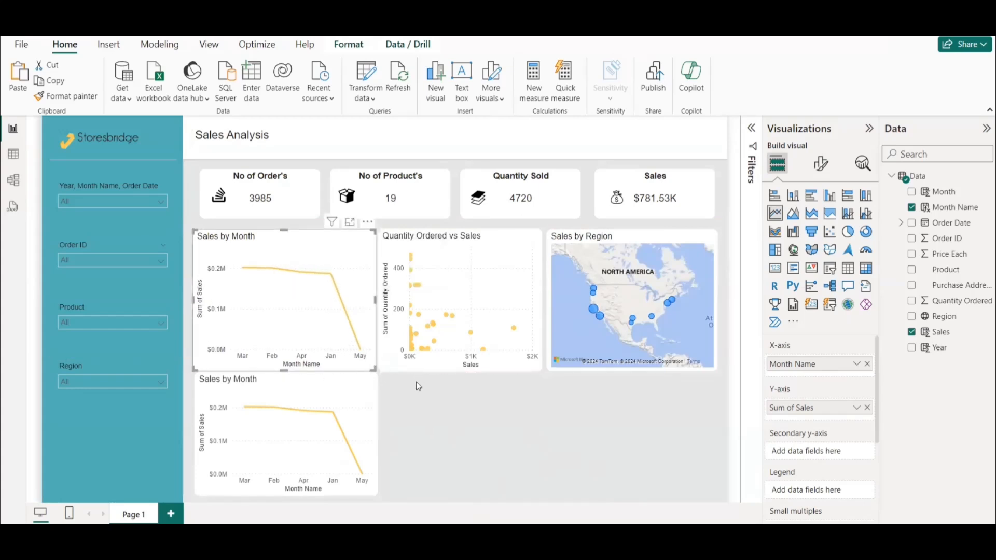
Convert the copied line chart to a clustered bar chart and replace Month Name with Product on its Y-axis.
mouse_move(521, 530)
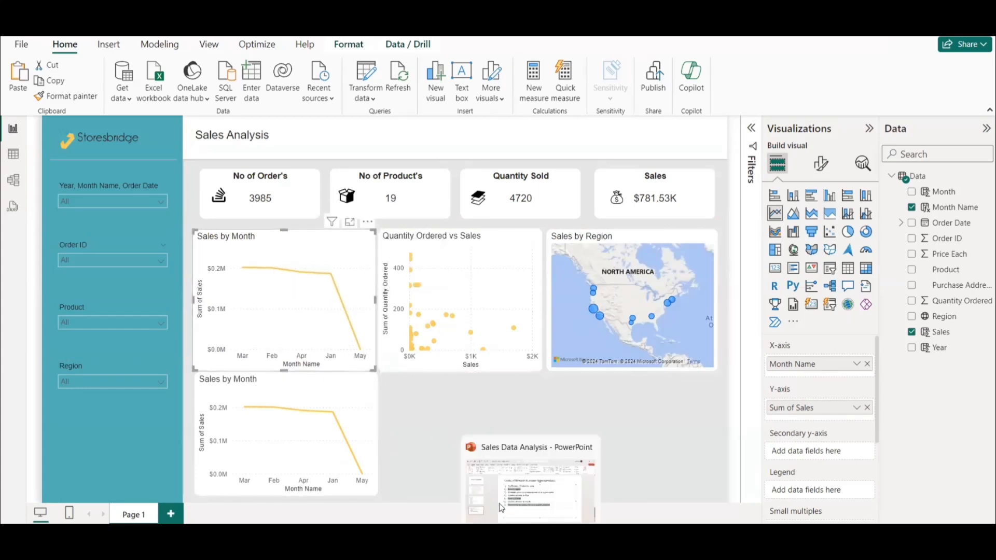
left_click(528, 487)
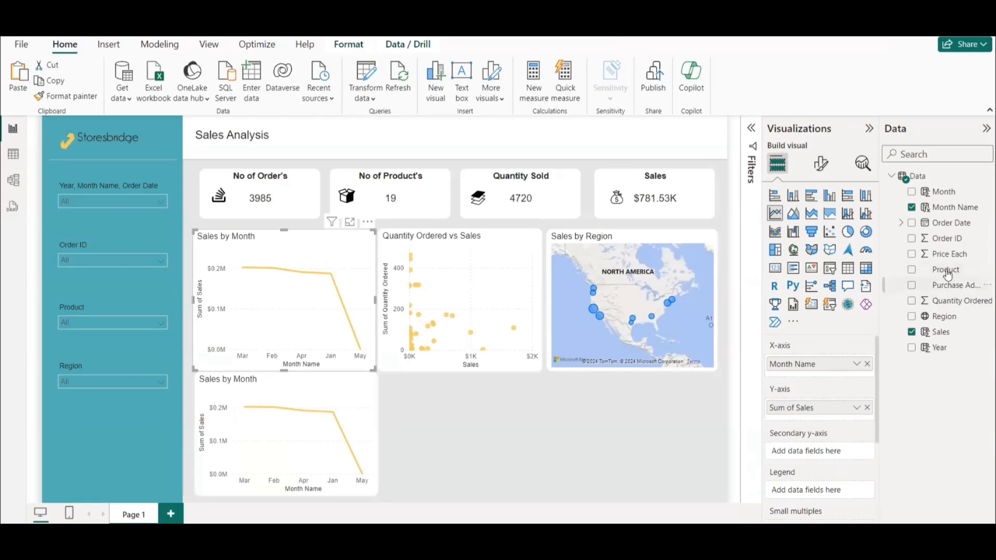
left_click_drag(947, 275, 948, 306)
left_click(811, 195)
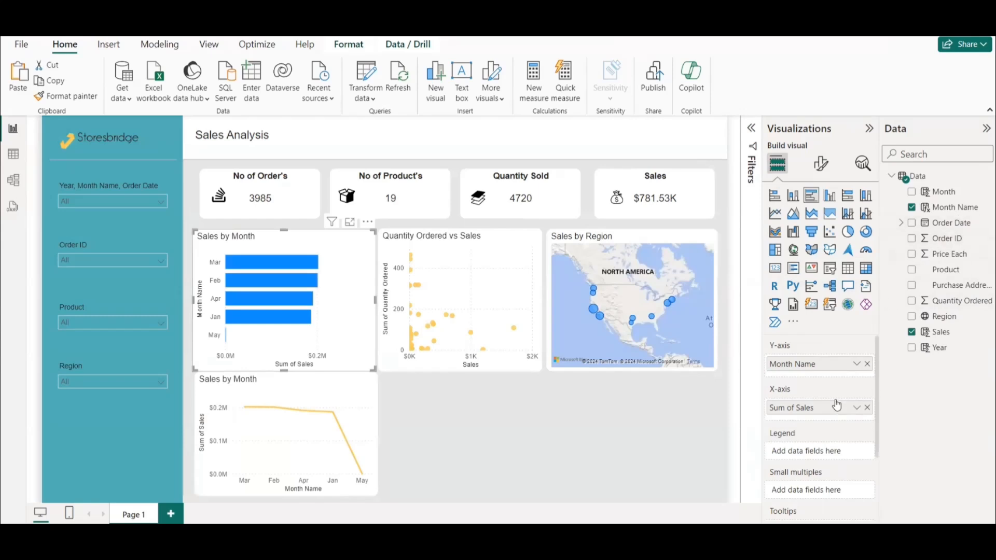
left_click_drag(944, 269, 830, 369)
left_click(866, 364)
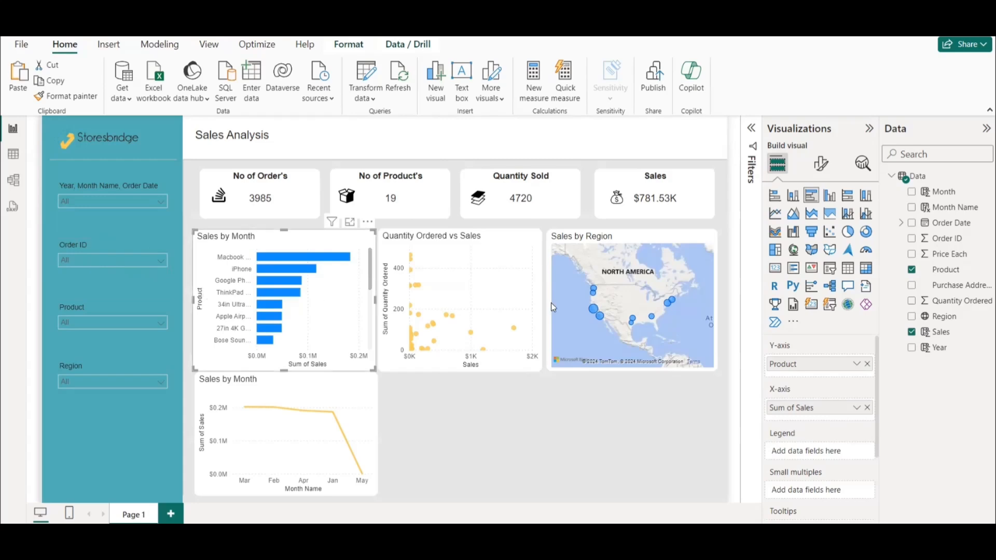
Filter the report to the first order in the Order ID slicer and examine that order's details in the visuals.
key("alt+Tab")
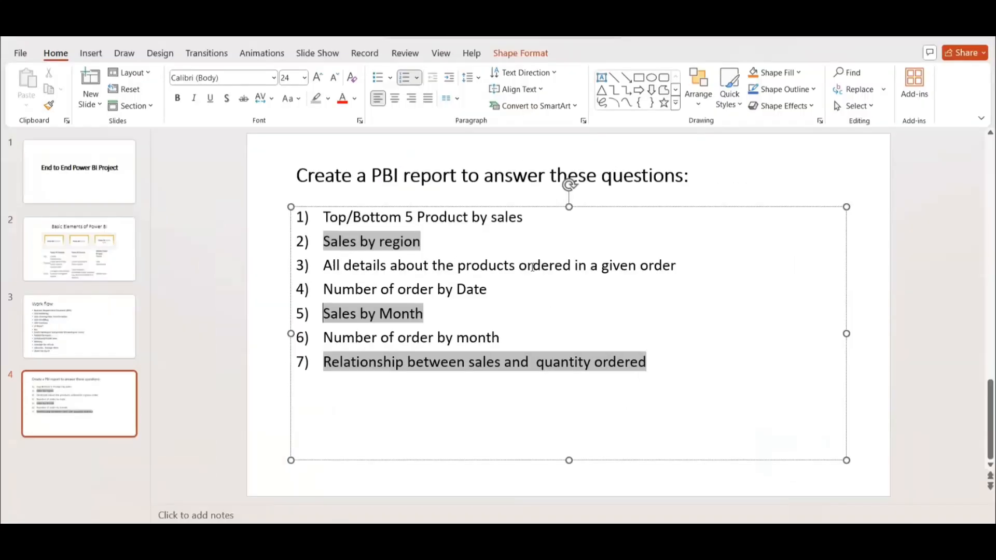
key("alt+Tab")
left_click(99, 260)
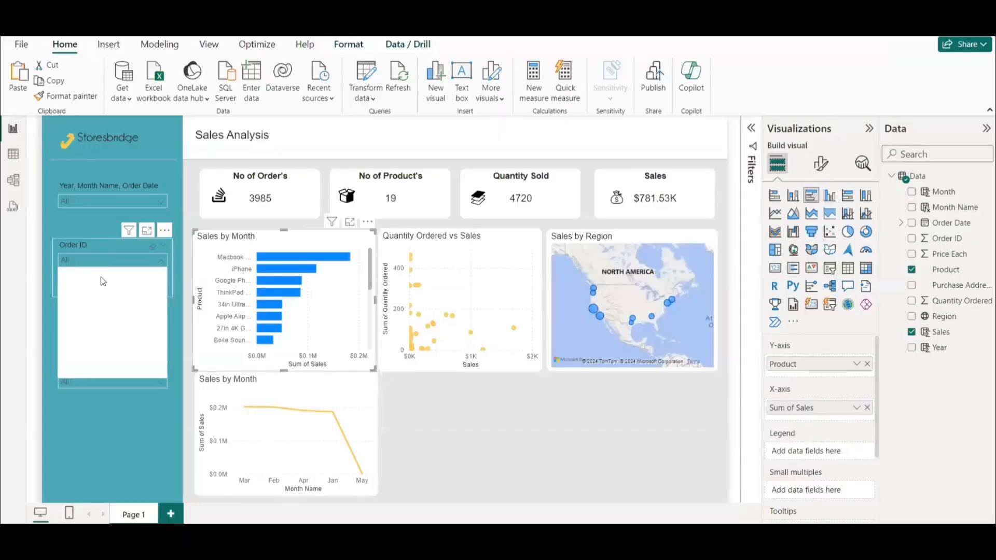
left_click(85, 278)
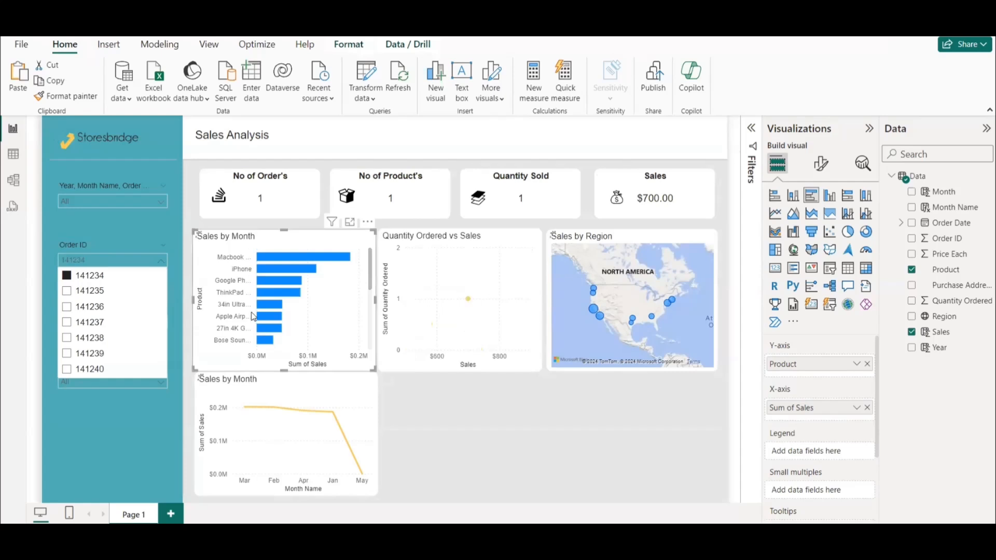
left_click(82, 280)
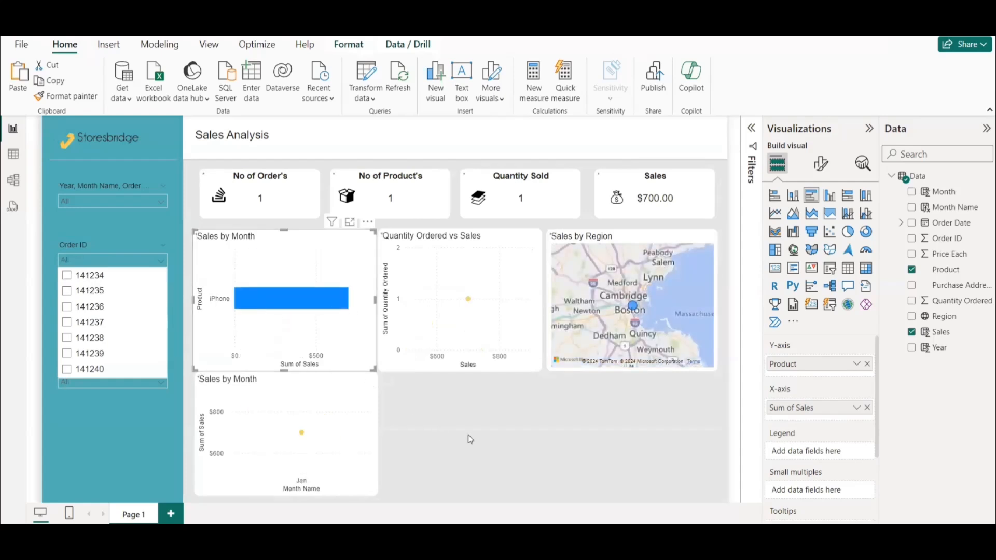
left_click(82, 280)
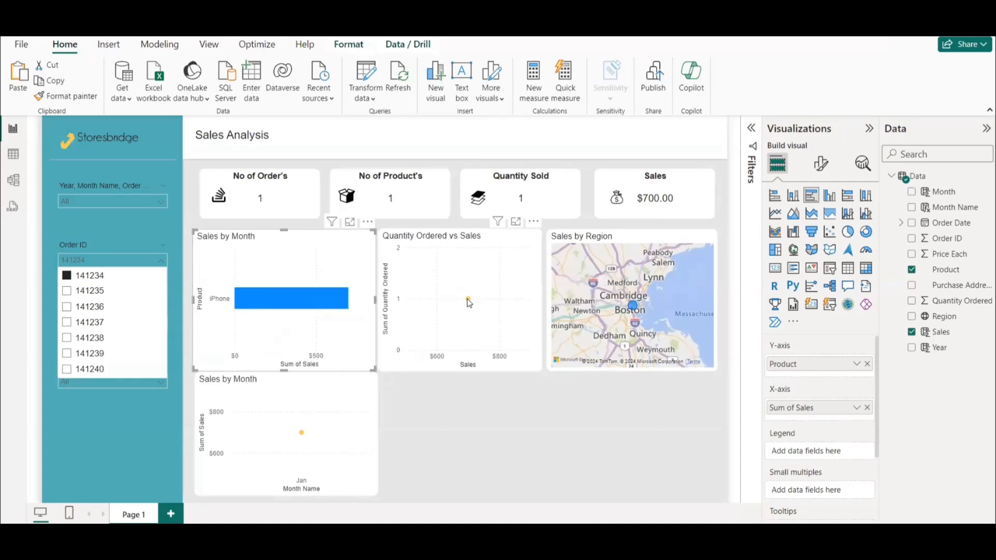
mouse_move(469, 303)
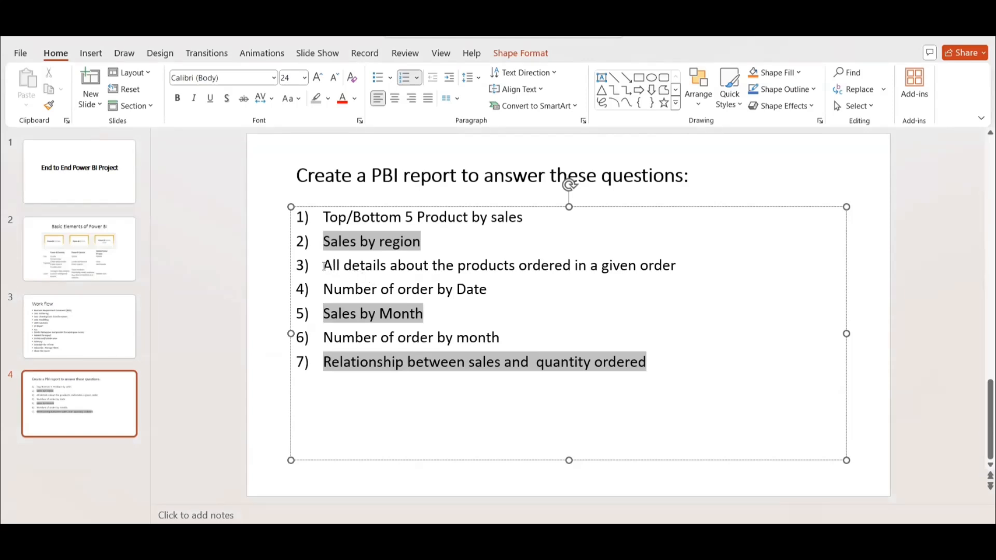
Highlight the "All details about the products ordered in a given order" question in gray on the PowerPoint slide.
left_click_drag(324, 266, 679, 266)
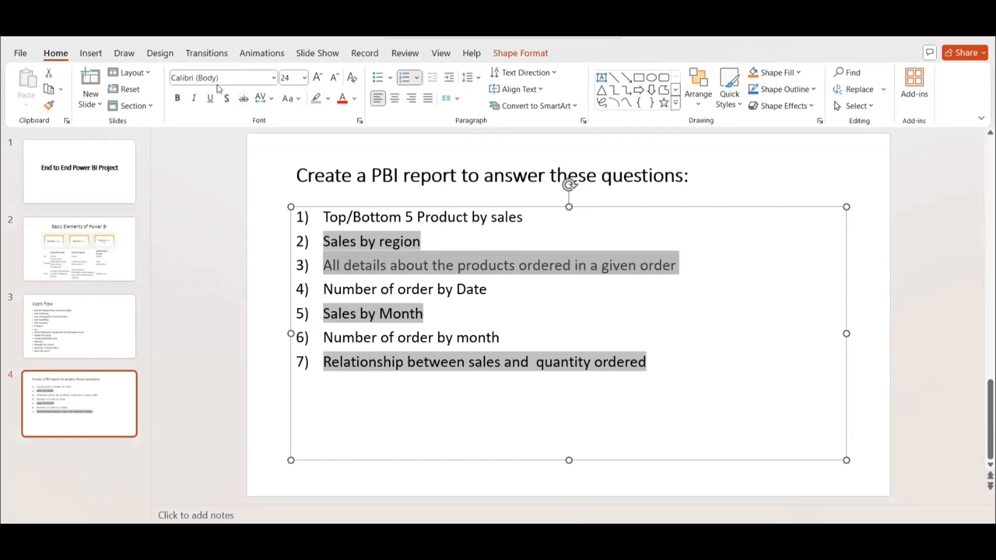
left_click(322, 101)
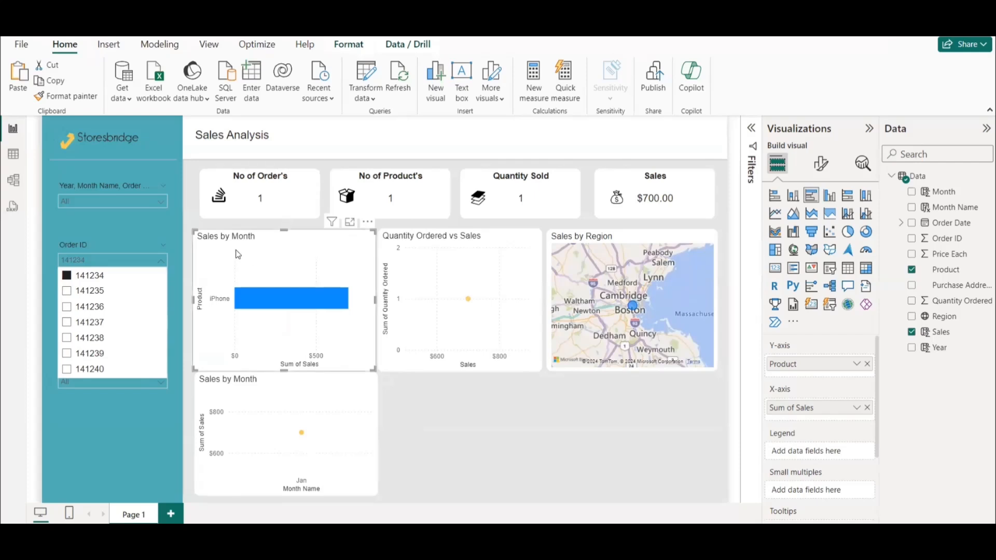
Filter the report to April 2019 in Power BI and test the Order ID slicer with its second order, leaving no order selected.
left_click(101, 201)
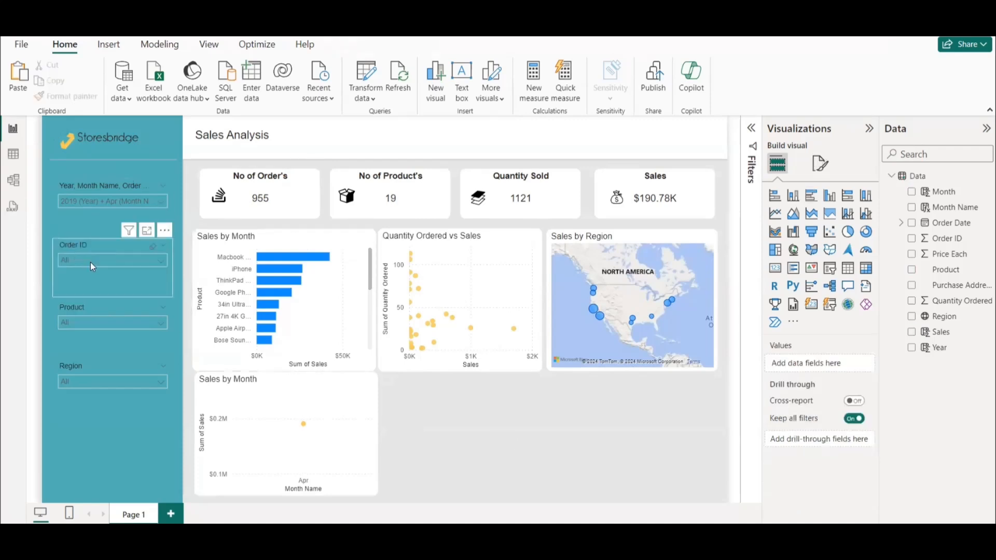
left_click(90, 262)
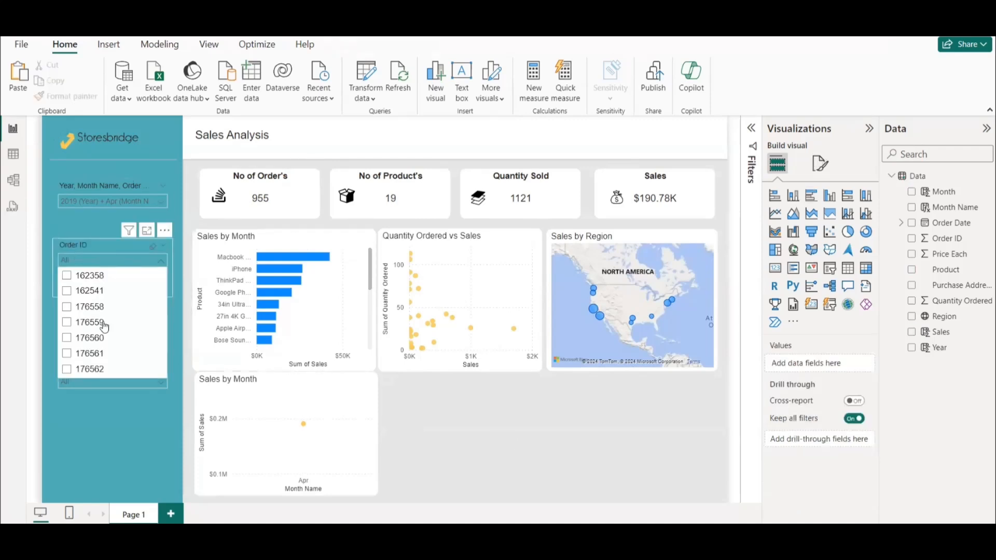
left_click(89, 292)
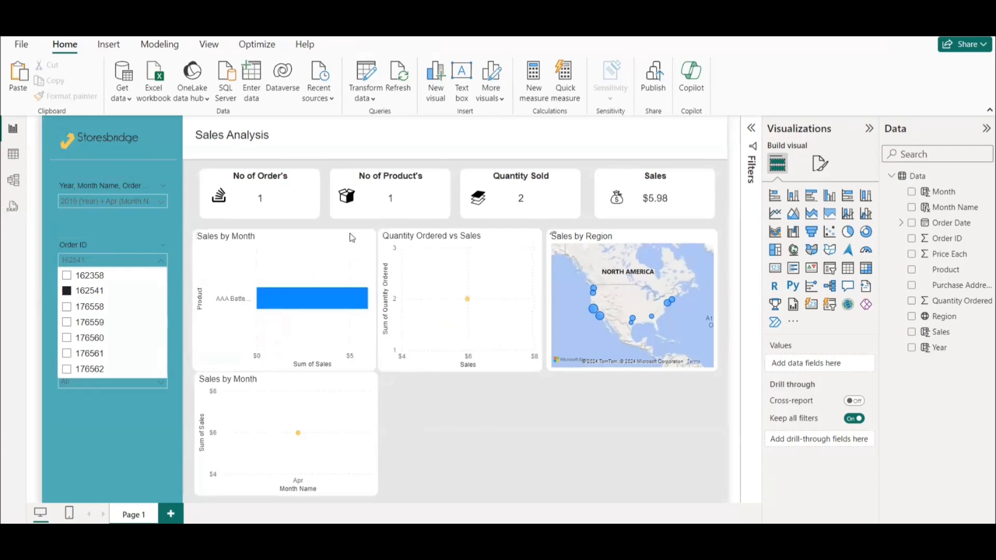
left_click(84, 293)
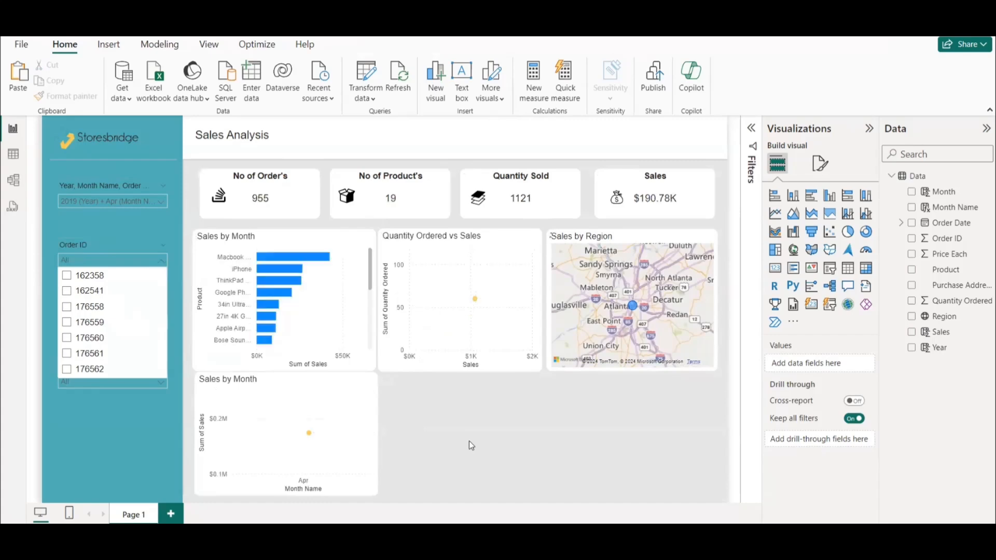
left_click(140, 247)
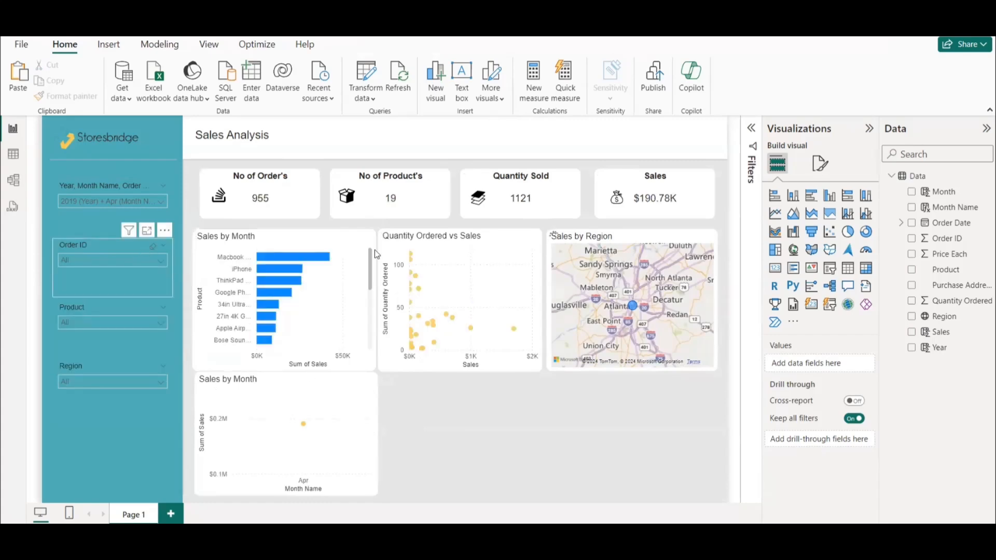
Highlight the "Number of order by Date" question in gray on the PowerPoint slide, then return to Power BI.
key("alt+Tab")
left_click_drag(501, 290, 322, 291)
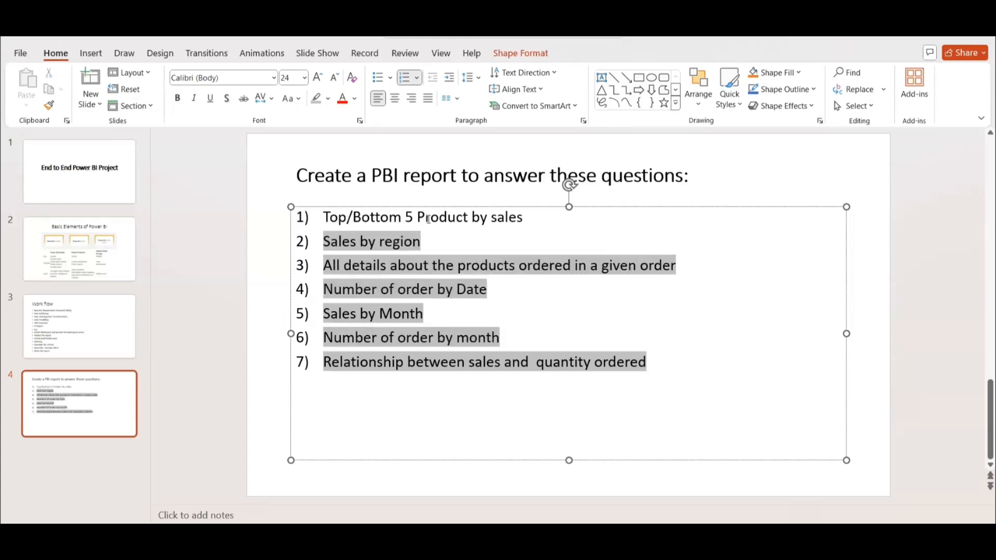
key("alt+Tab")
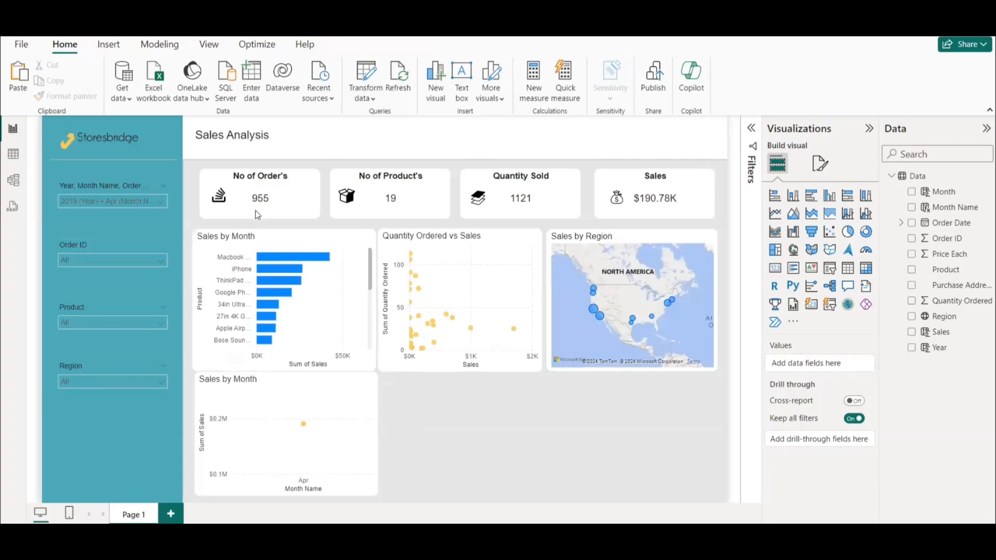
Duplicate the product sales bar chart, place the copy beneath the scatter plot, and widen it to align with the region map's outer edge.
left_click(274, 244)
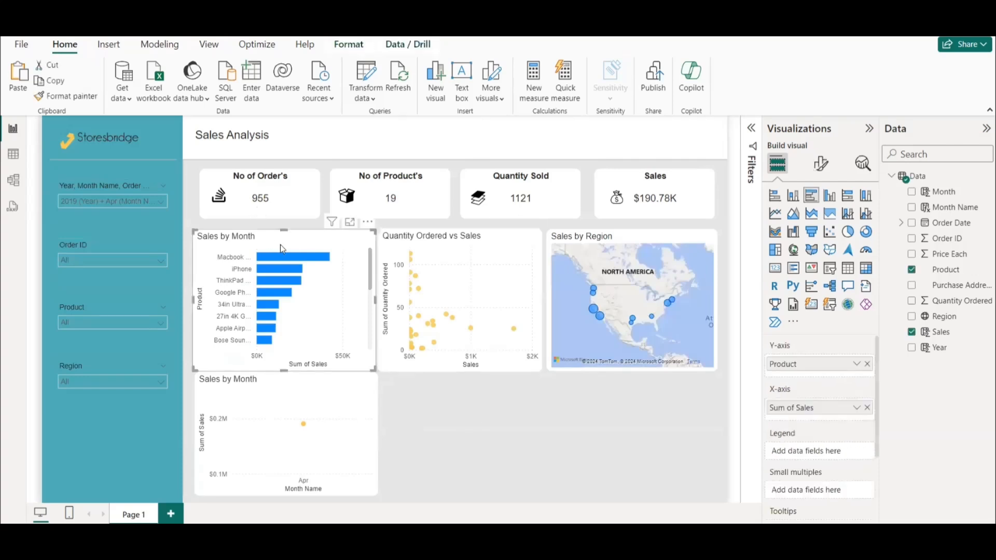
key("ctrl+c")
key("ctrl+v")
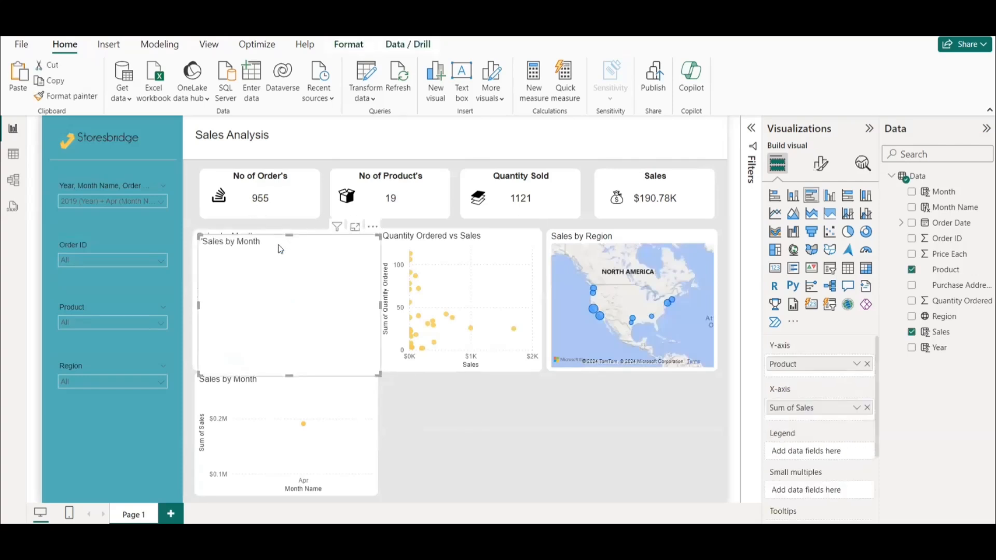
left_click_drag(280, 248, 456, 402)
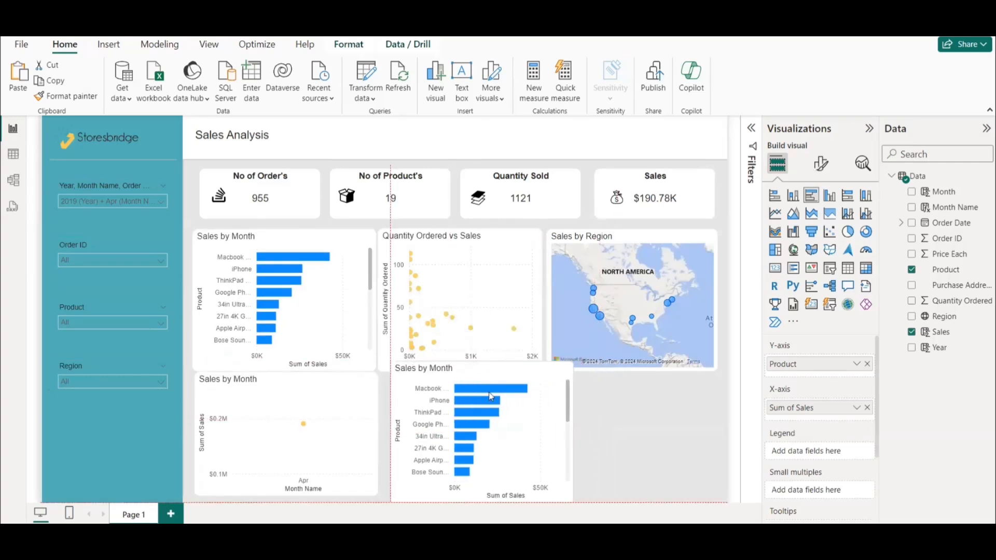
mouse_move(482, 363)
left_mouse_down()
mouse_move(479, 389)
mouse_move(475, 381)
left_mouse_up()
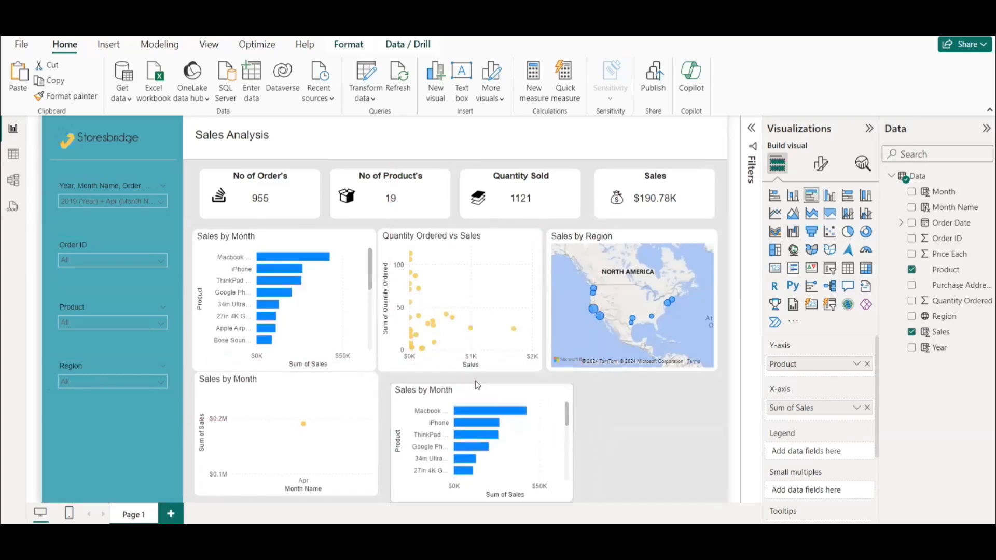
left_click_drag(572, 440, 714, 441)
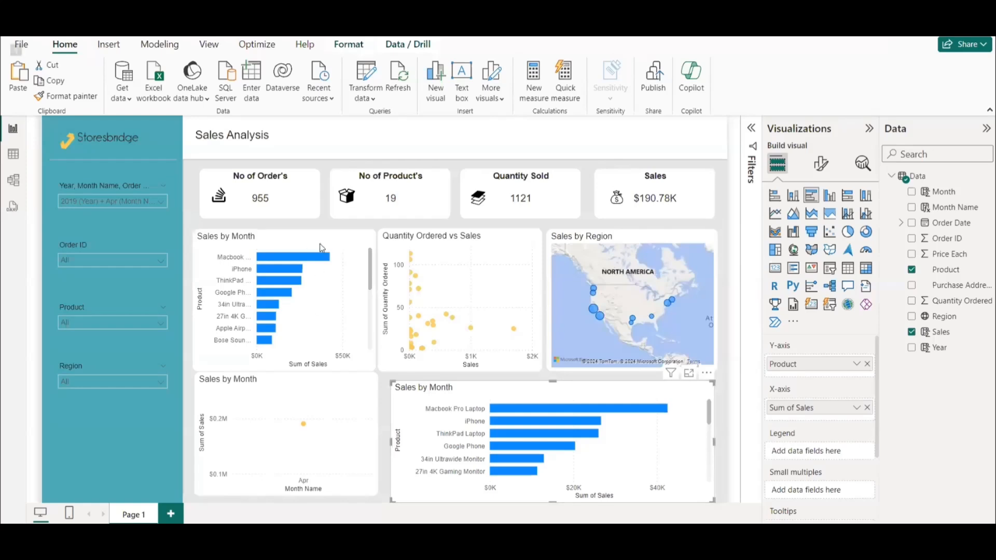
Retitle the original product bar chart "Product Sales" and recolor its bars teal.
left_click(269, 234)
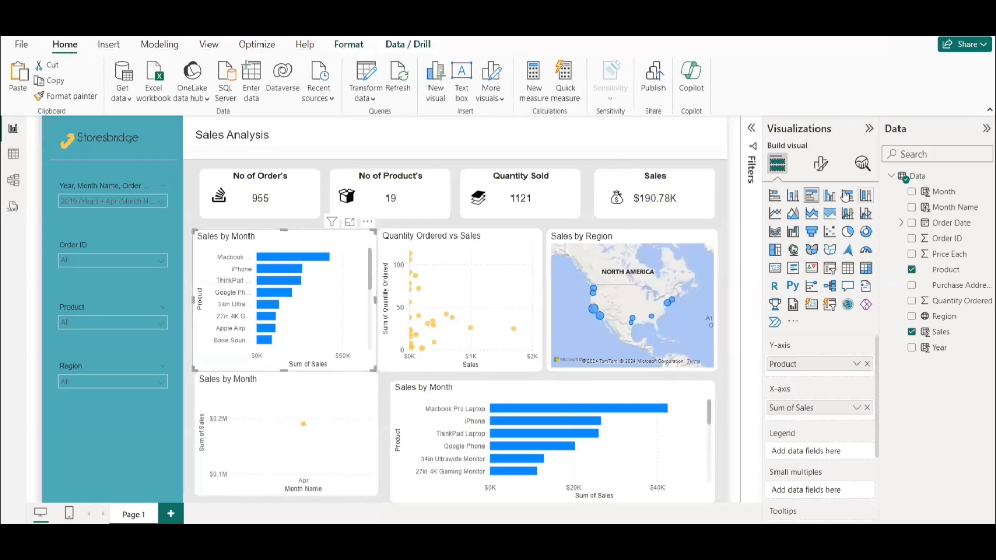
left_click(820, 164)
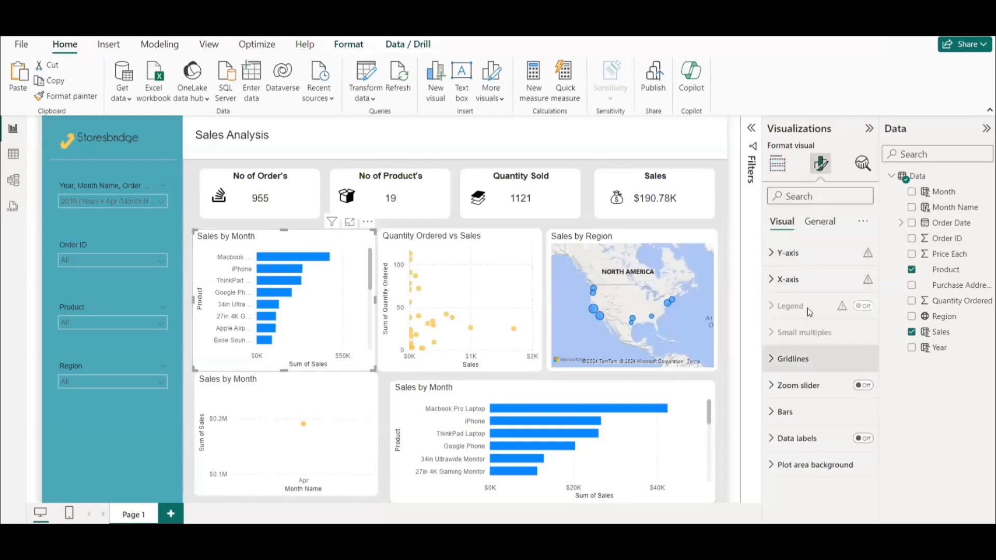
left_click(820, 221)
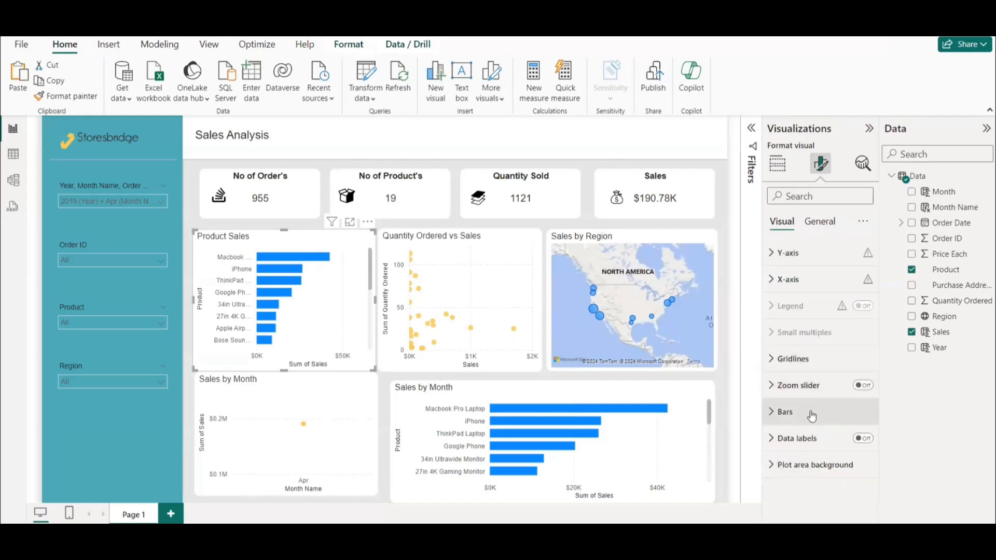
left_click(811, 415)
scroll(852, 462, "down", 2)
left_click(799, 330)
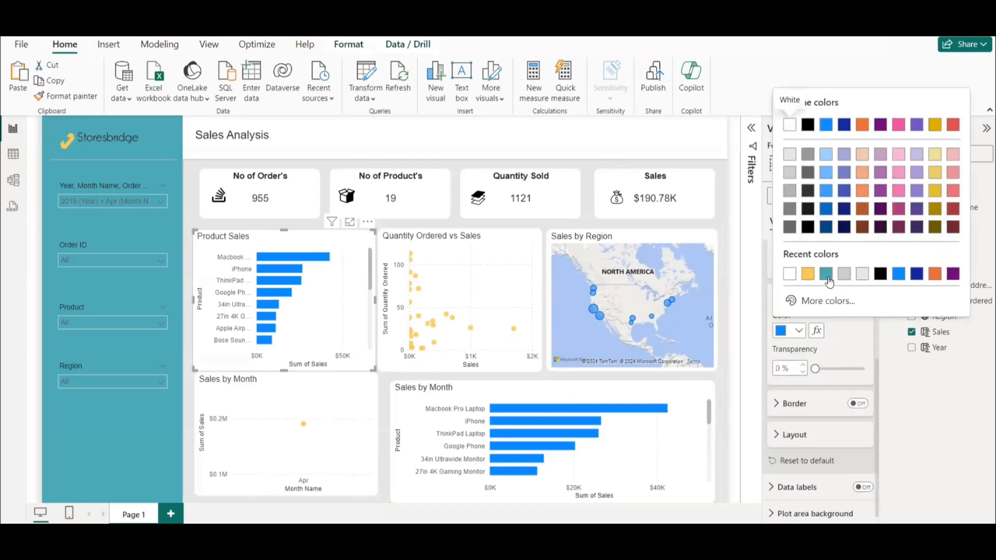
left_click(827, 275)
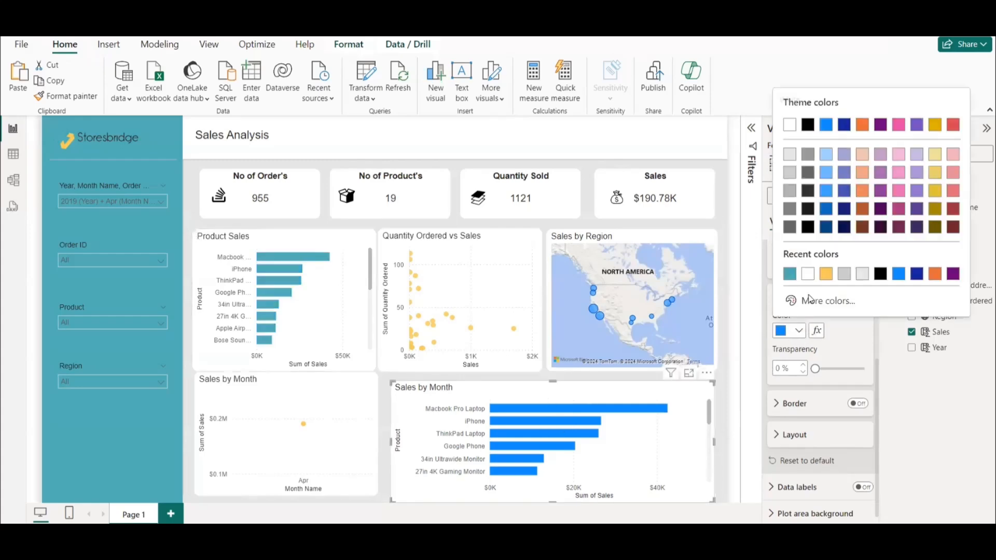
Recolor the bars of the copied product chart to the same teal.
left_click(798, 331)
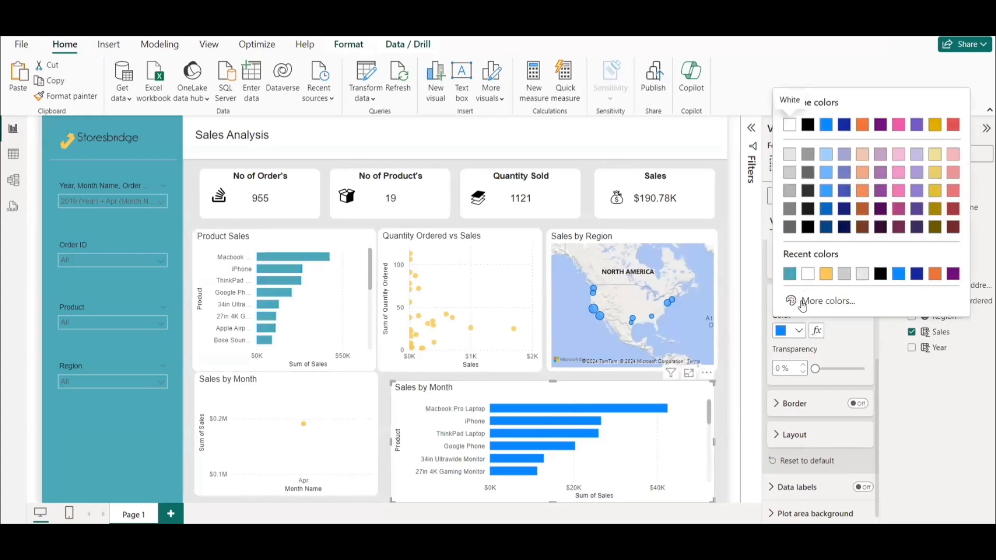
left_click(792, 276)
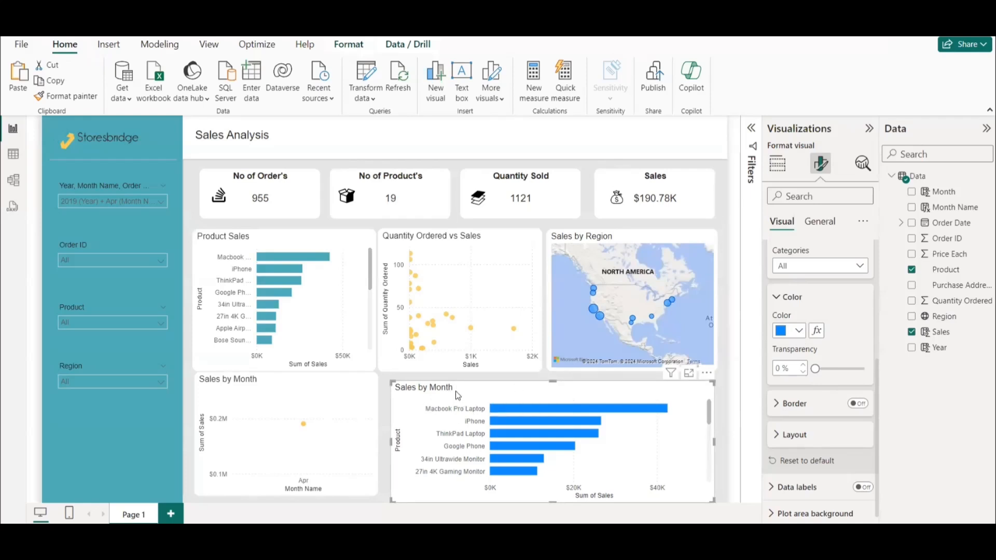
left_click(796, 331)
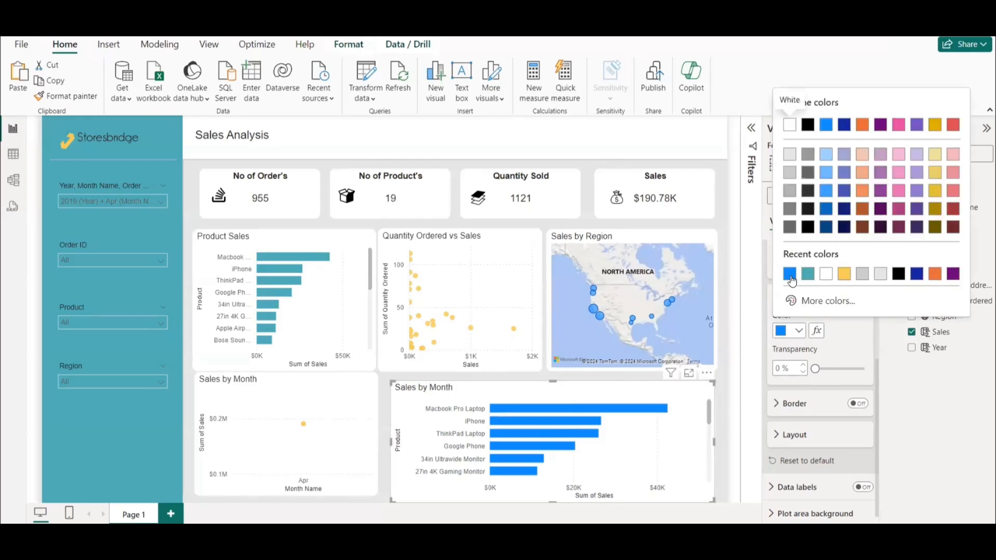
left_click(811, 277)
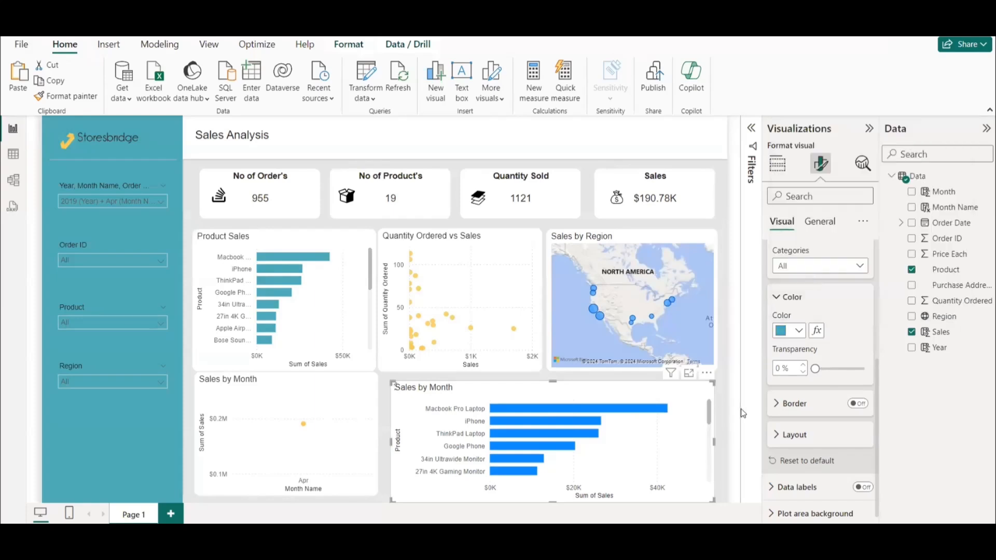
scroll(828, 358, "up", 2)
scroll(830, 363, "up", 1)
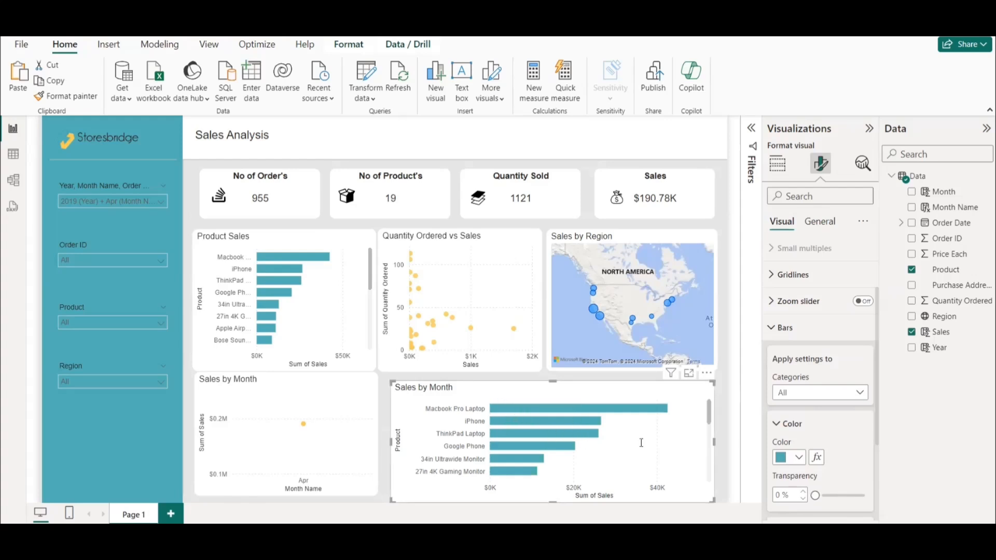
Check the slide's question list, then apply a Top N filter on Product to the copied chart showing the top 5 by Sum of Sales.
key("alt+Tab")
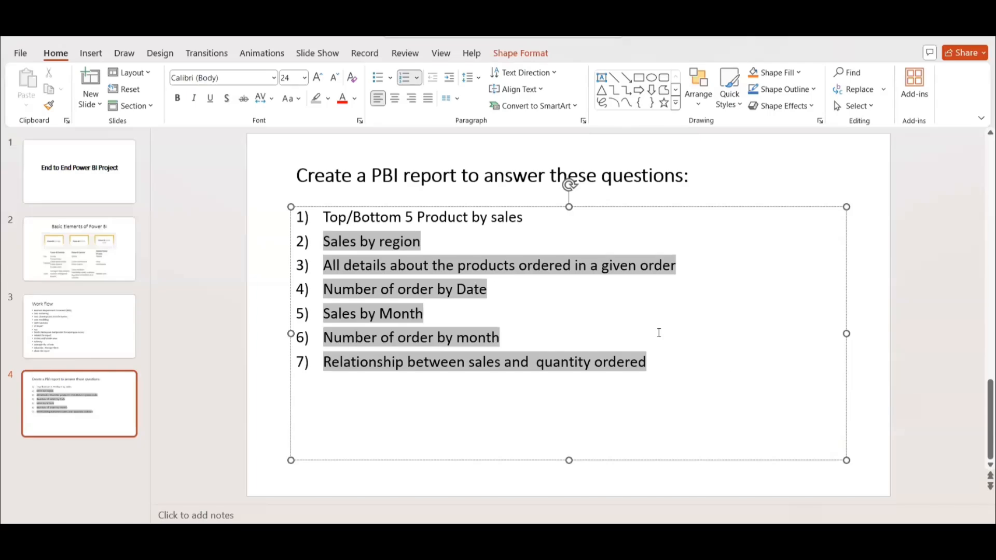
key("alt+Tab")
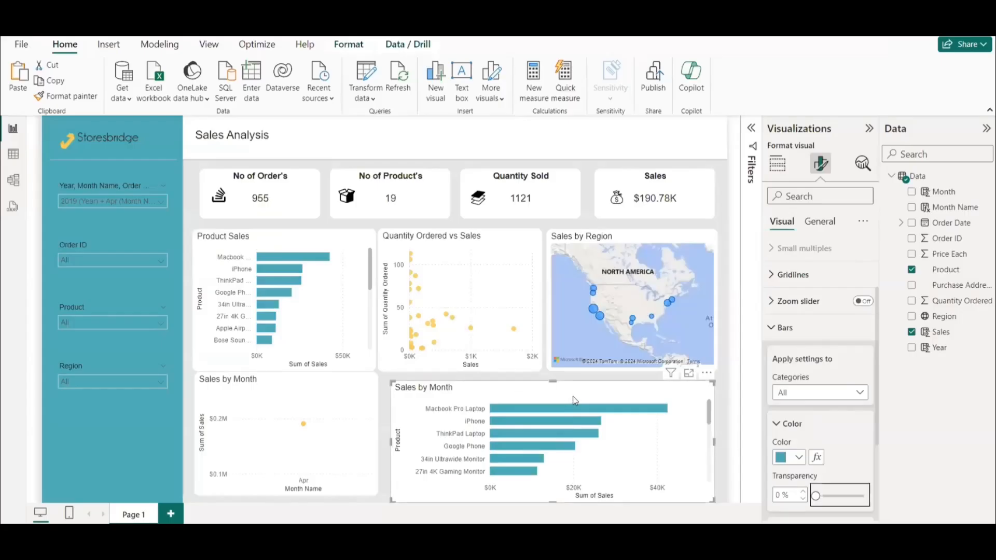
left_click(751, 130)
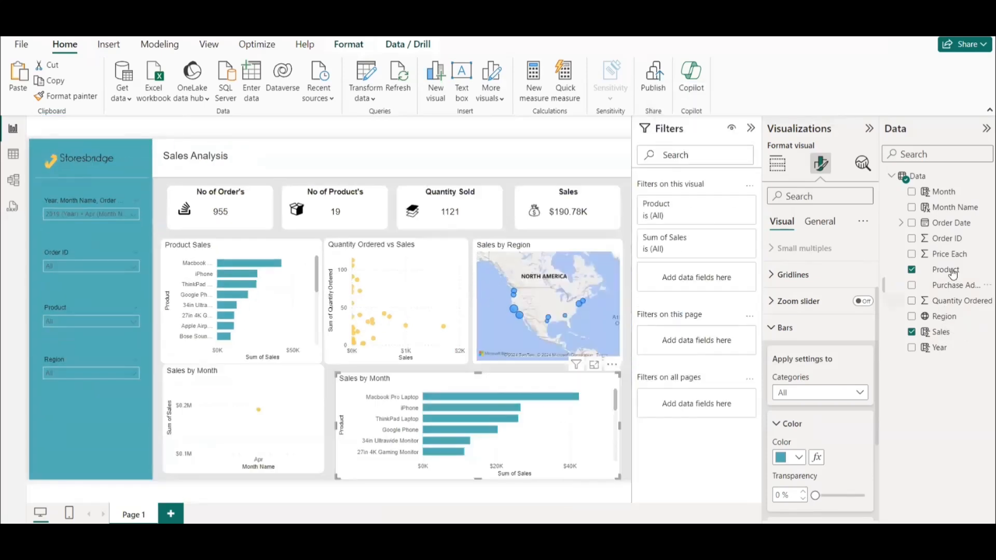
left_click_drag(953, 275, 710, 280)
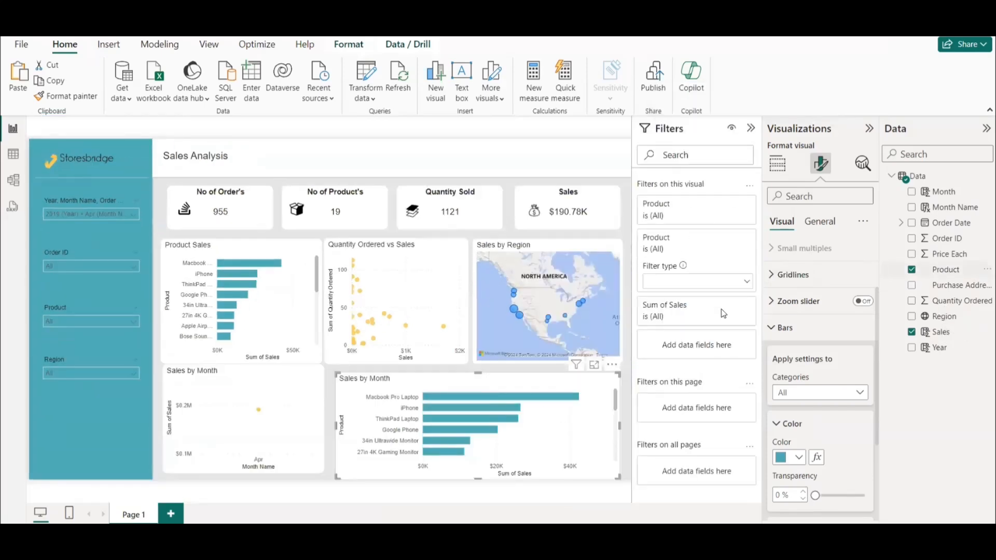
left_click(685, 287)
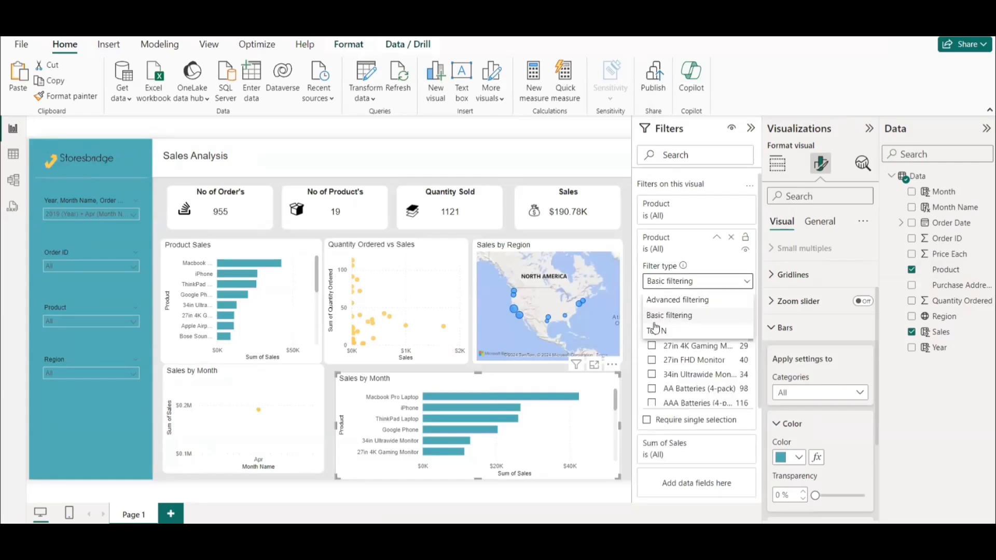
left_click(654, 332)
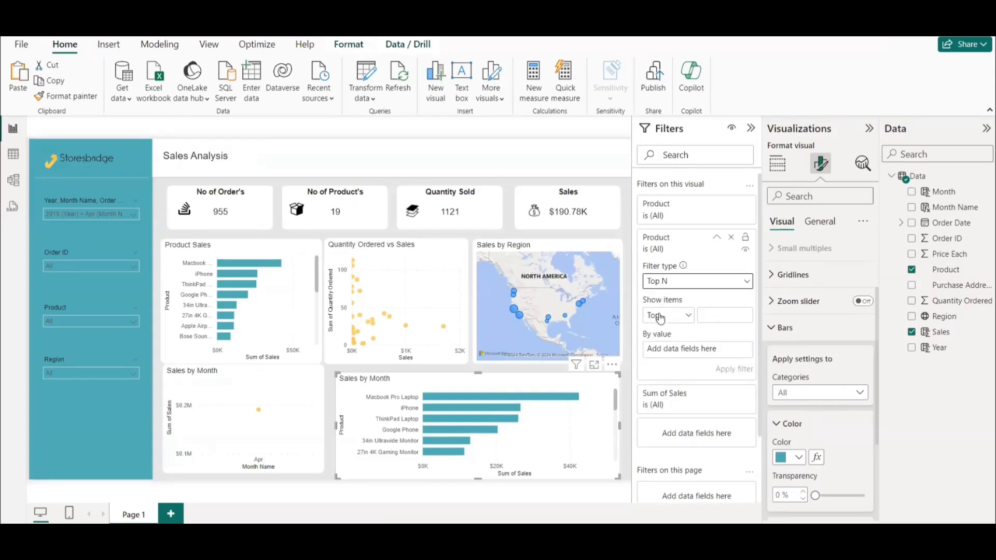
left_click(681, 317)
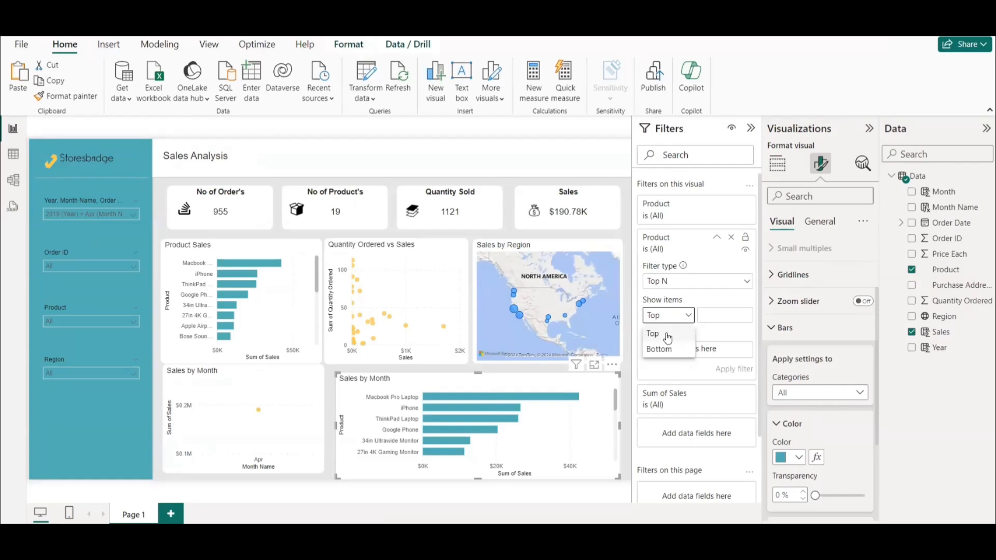
left_click(709, 316)
type("5")
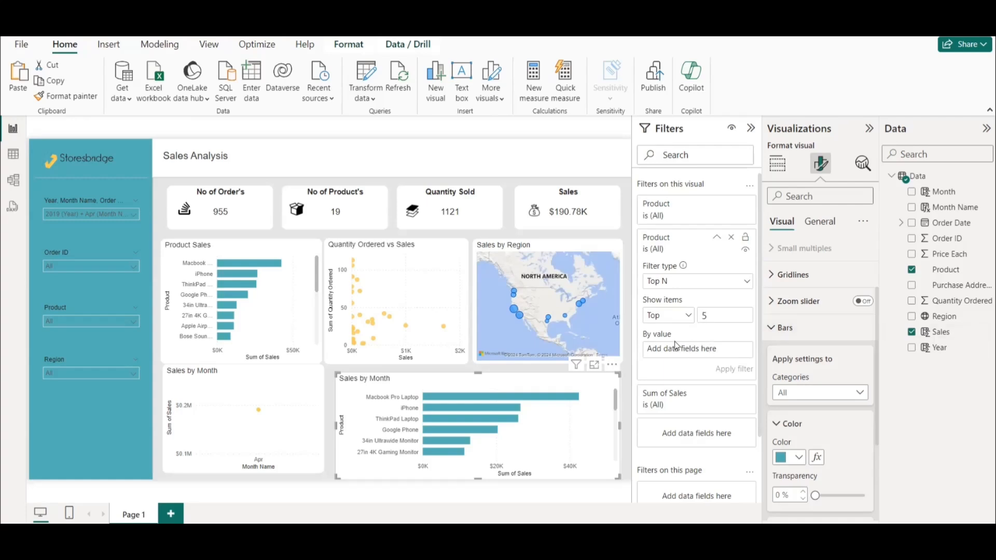
left_click_drag(940, 335, 695, 350)
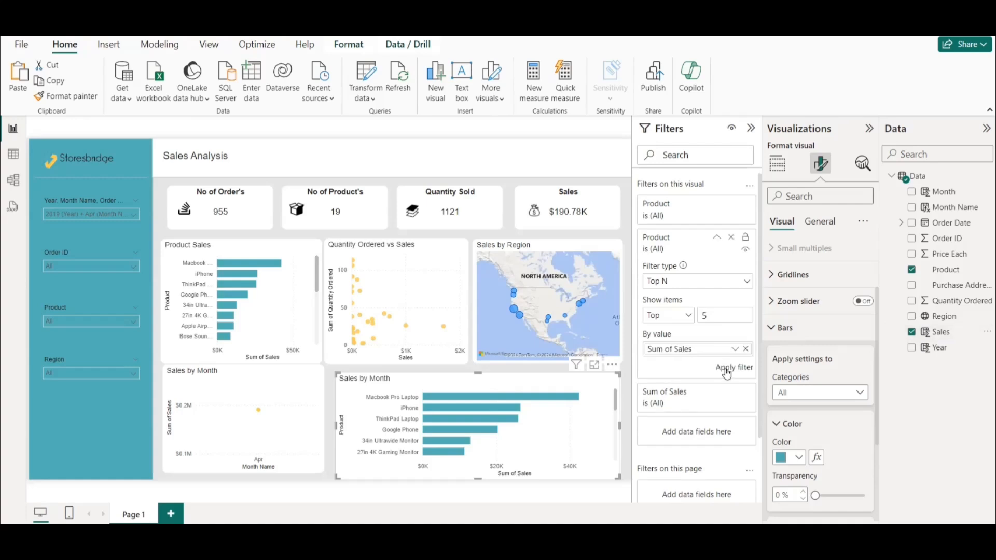
left_click(728, 369)
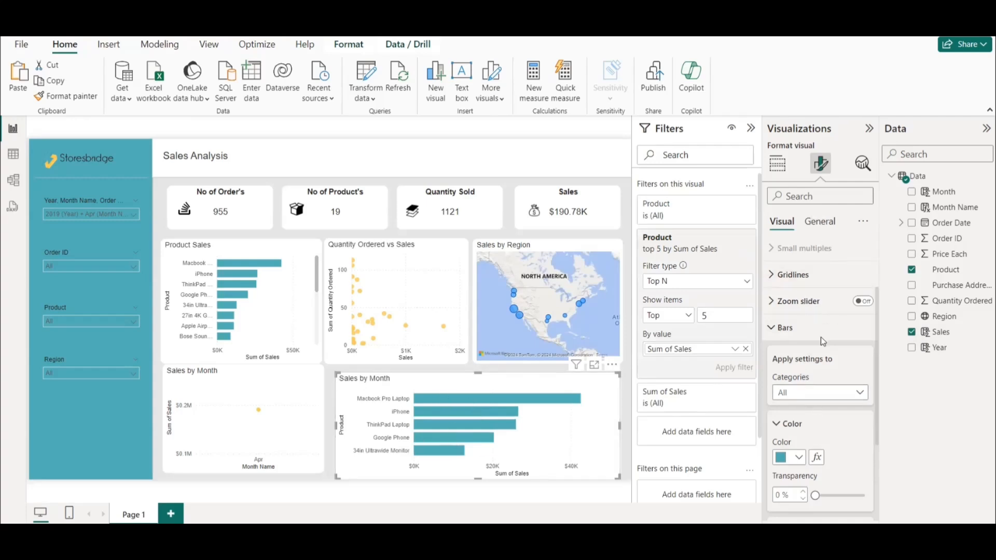
Change the filtered bar chart's title to "Top Product sales".
left_click(819, 221)
left_click(792, 261)
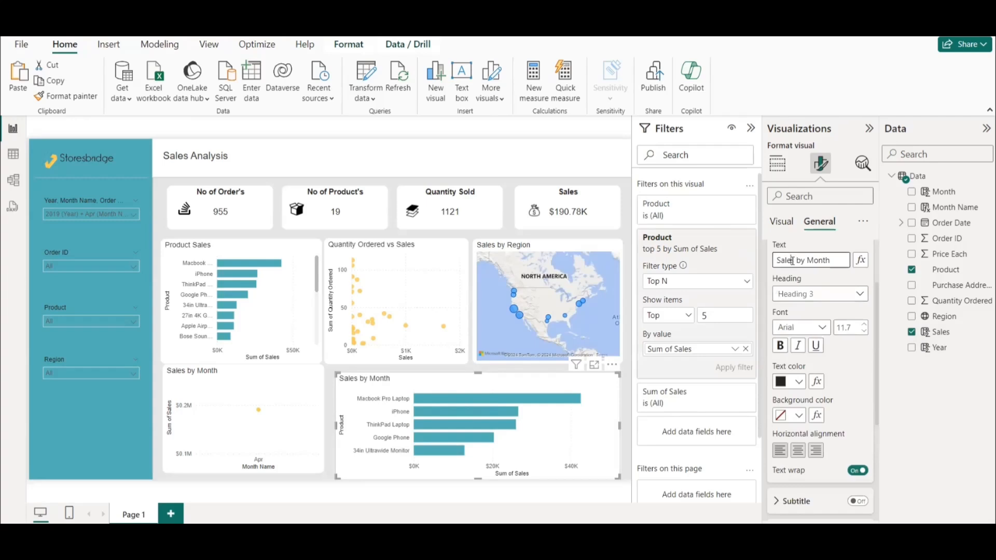
key("ctrl+a")
type("Top Product sales")
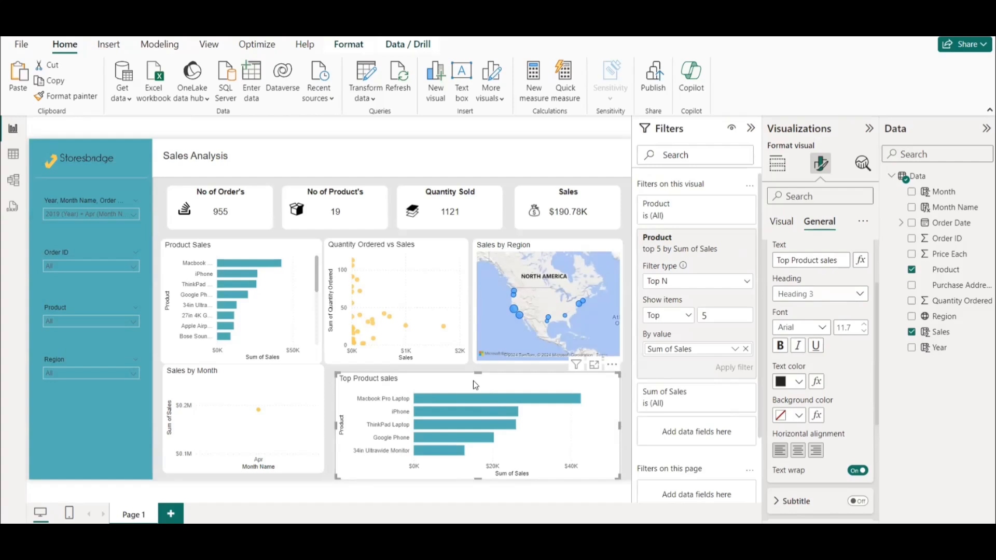
Duplicate the "Top Product sales" chart and reduce the copy's height from its upper edge.
key("ctrl+v")
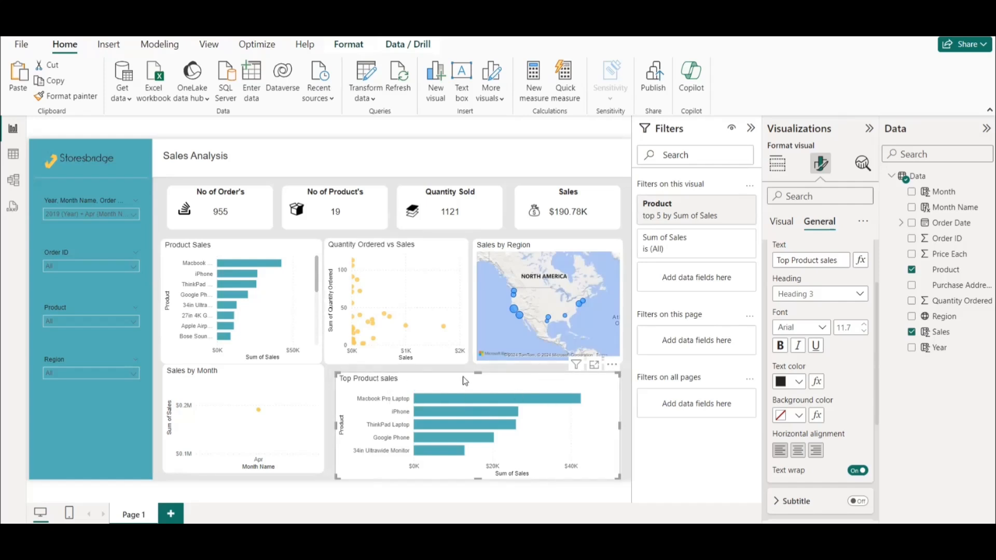
left_click_drag(480, 378, 479, 390)
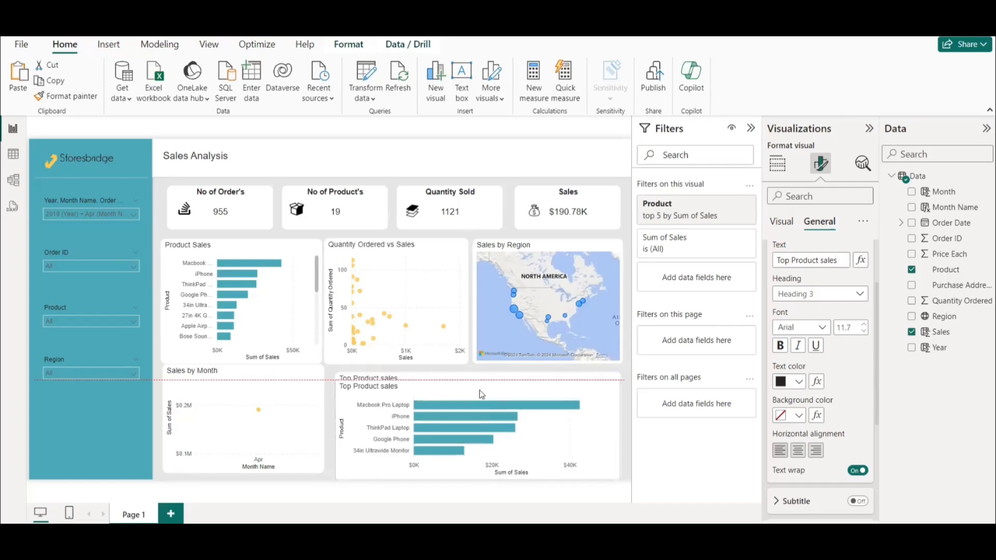
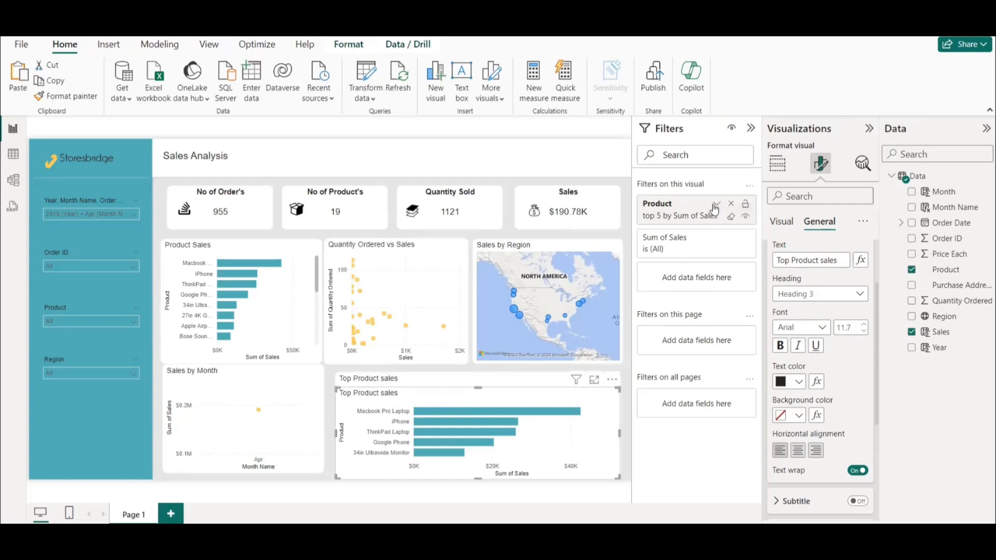
Change the duplicated chart's Product Top N filter to show the bottom 5 items by Sum of Sales.
left_click(696, 209)
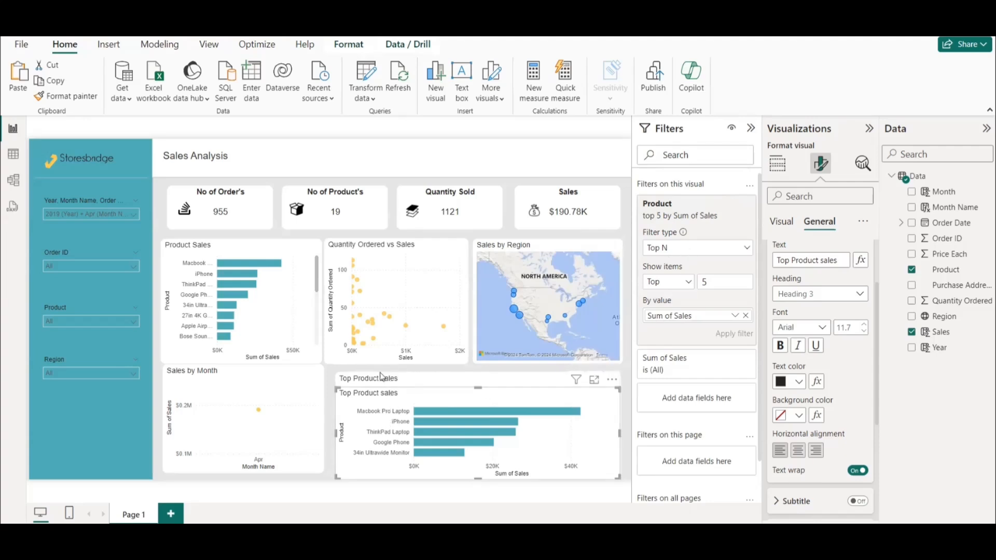
left_click(681, 253)
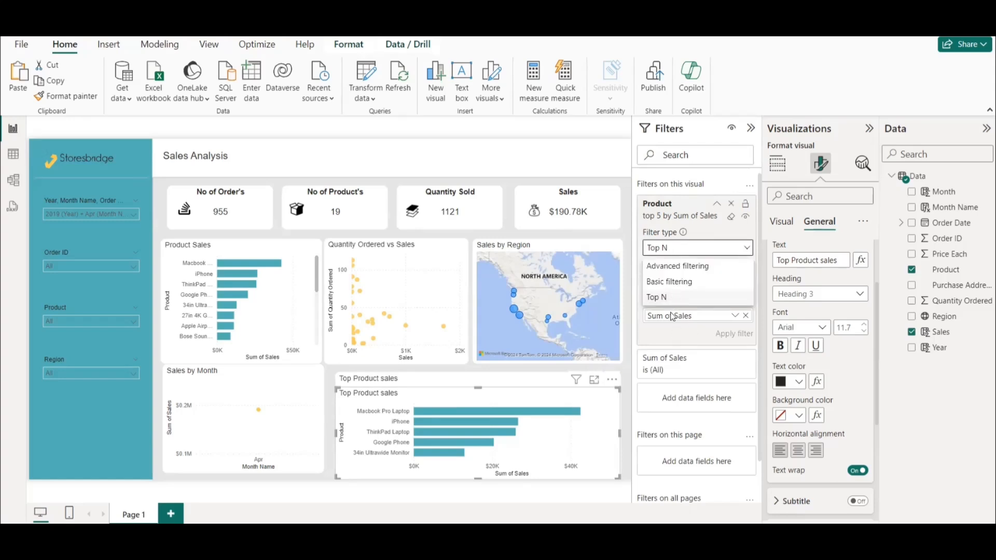
left_click(677, 296)
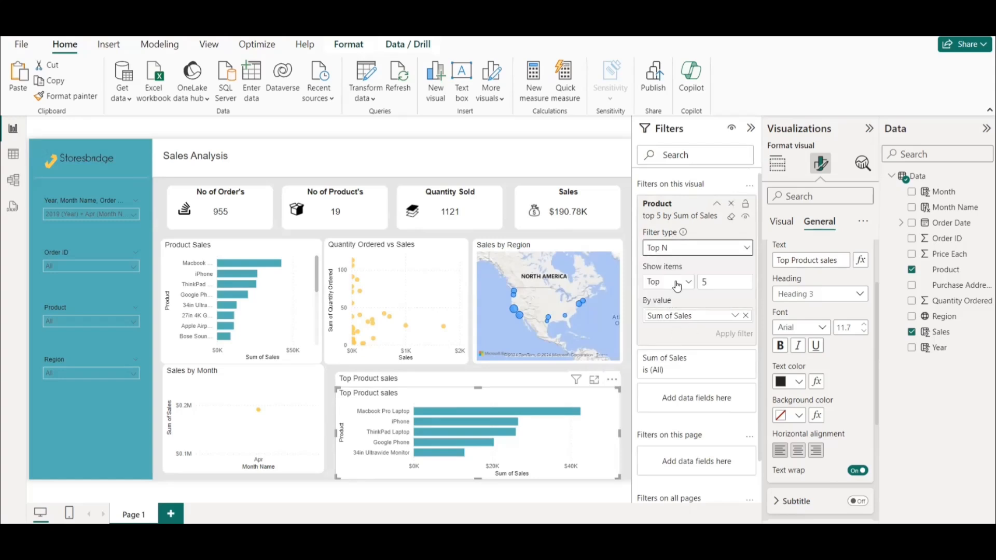
left_click(677, 286)
left_click(663, 318)
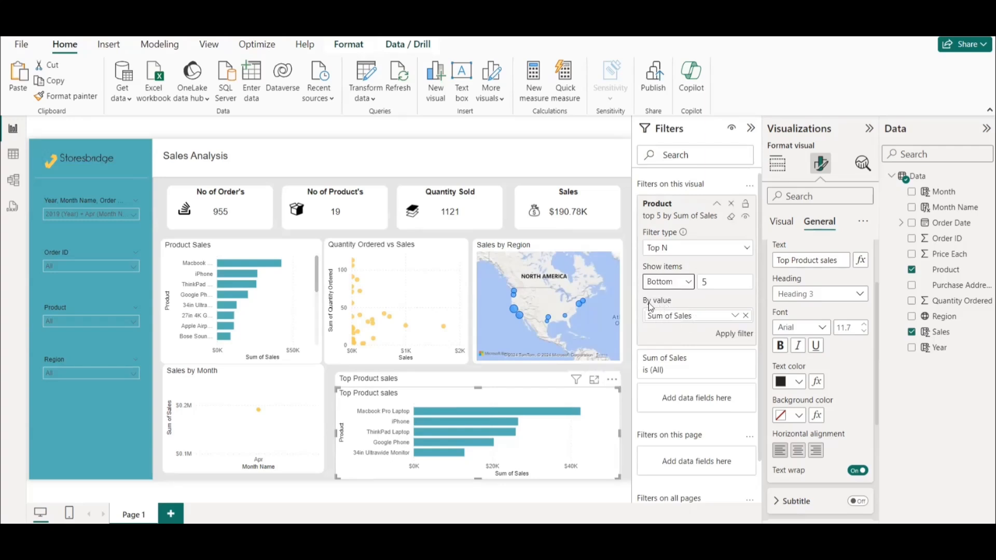
left_click(730, 336)
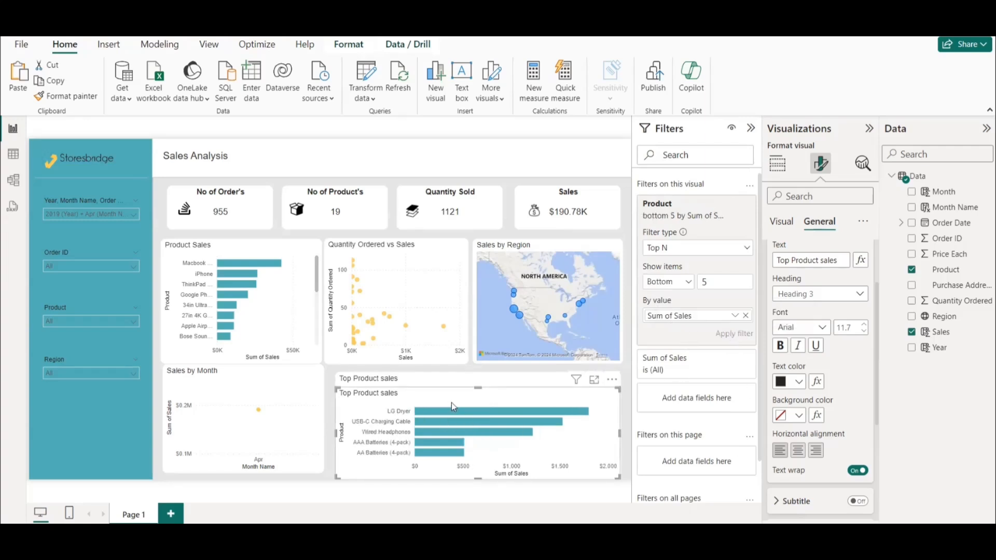
Retitle the bottom 5 chart "Bottom Product sales" and recolor its bars yellow.
left_click(791, 260)
type("Bottom")
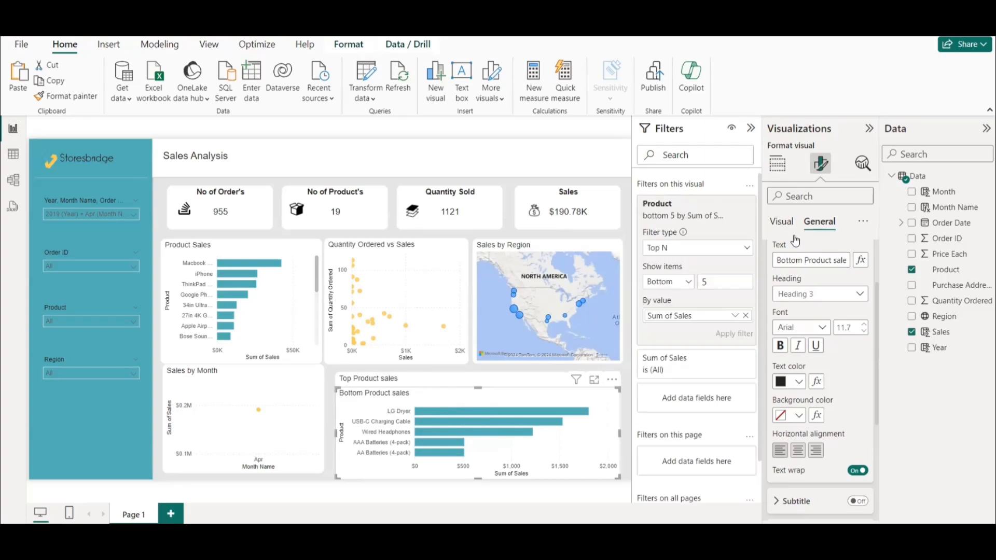
left_click(781, 222)
scroll(840, 450, "down", 3)
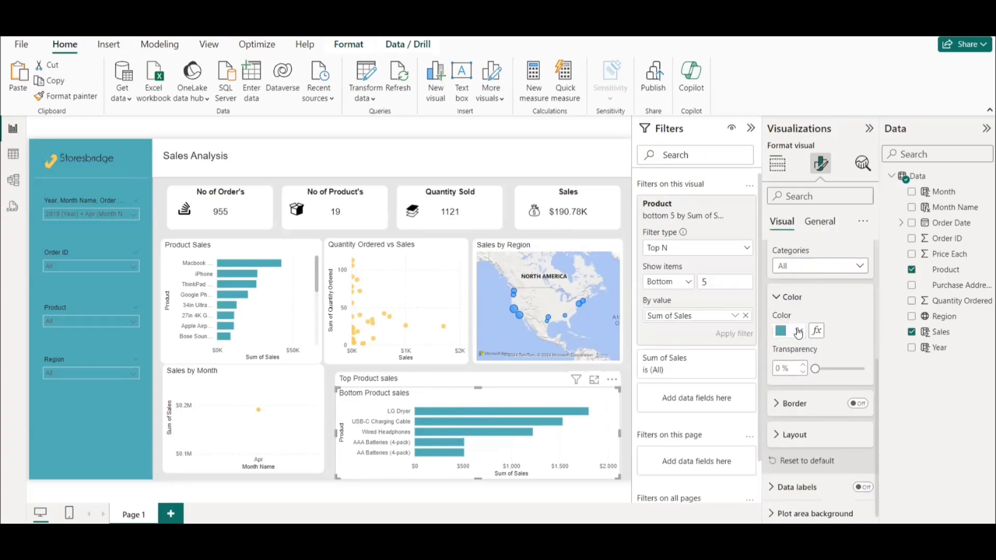
left_click(796, 331)
left_click(844, 276)
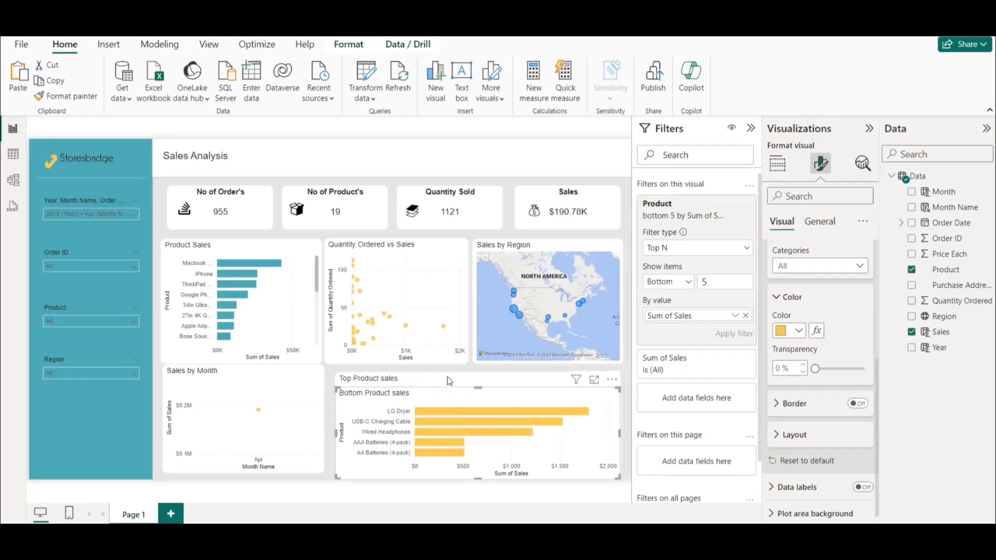
key("Escape")
left_click(466, 381)
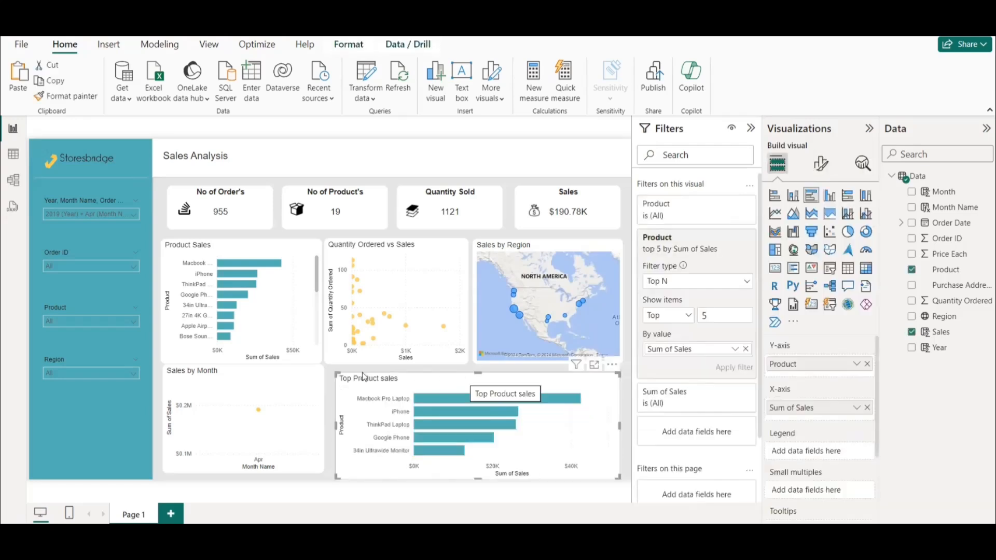
left_click(331, 374)
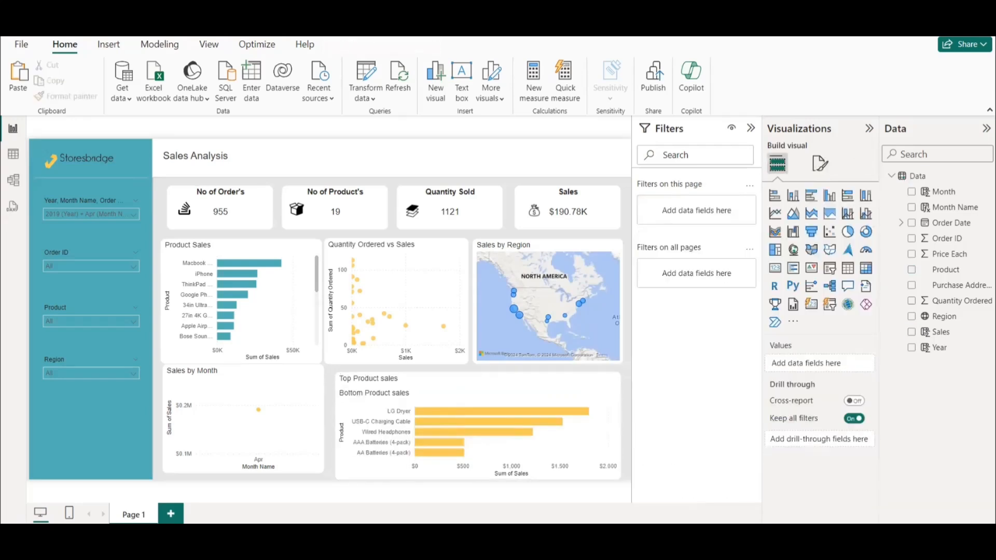
Show the report's bookmark and selection lists, and add a bookmark named "Top Product sales".
left_click(209, 45)
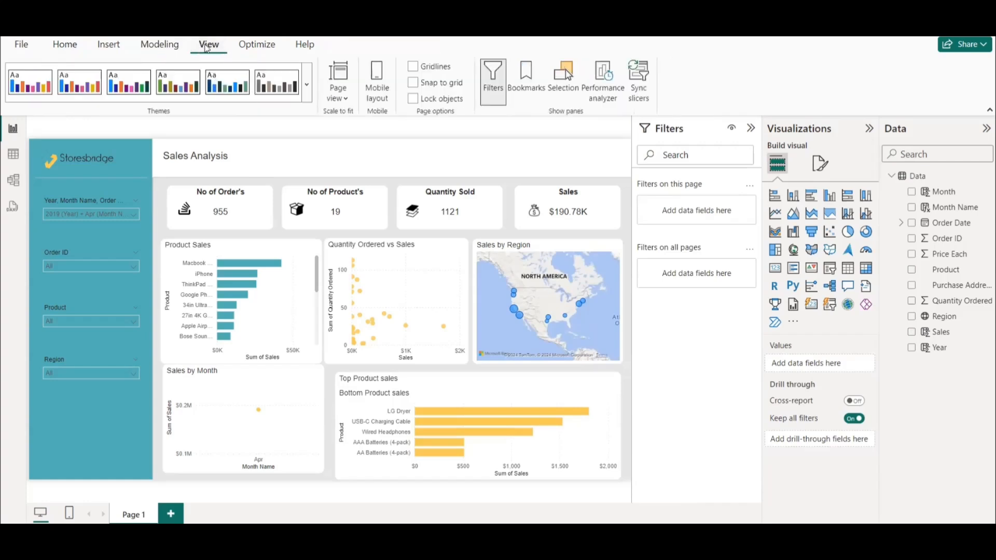
left_click(524, 77)
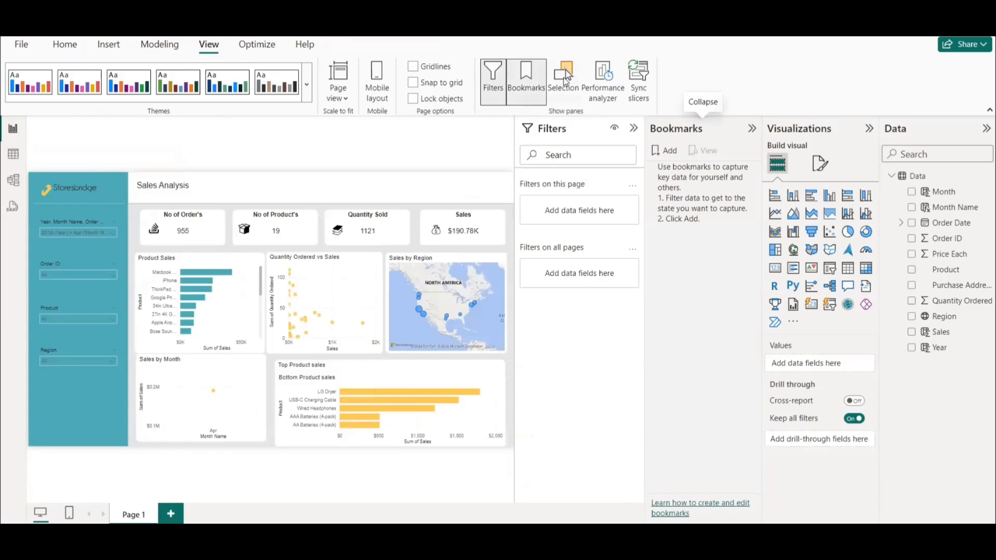
left_click(563, 76)
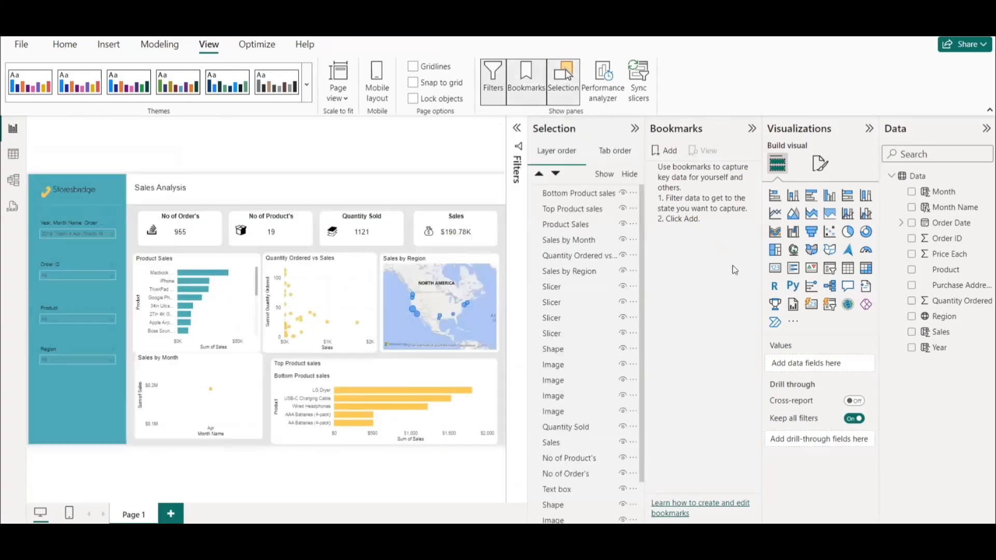
left_click(666, 151)
double_click(700, 171)
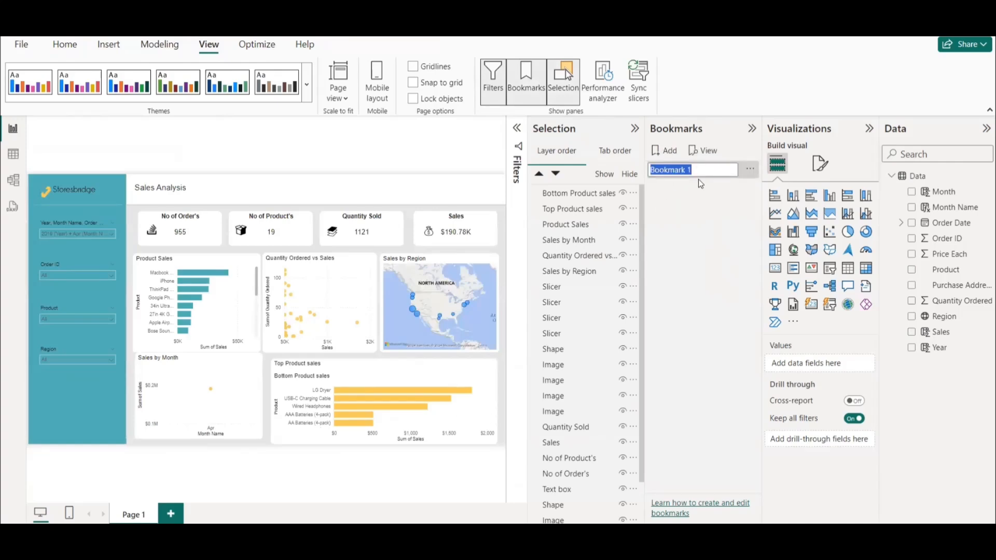
type("Top Product sales")
key("Return")
Add a second bookmark named "Bottom Product sales".
left_click(666, 151)
double_click(689, 187)
type("Bottom Produc")
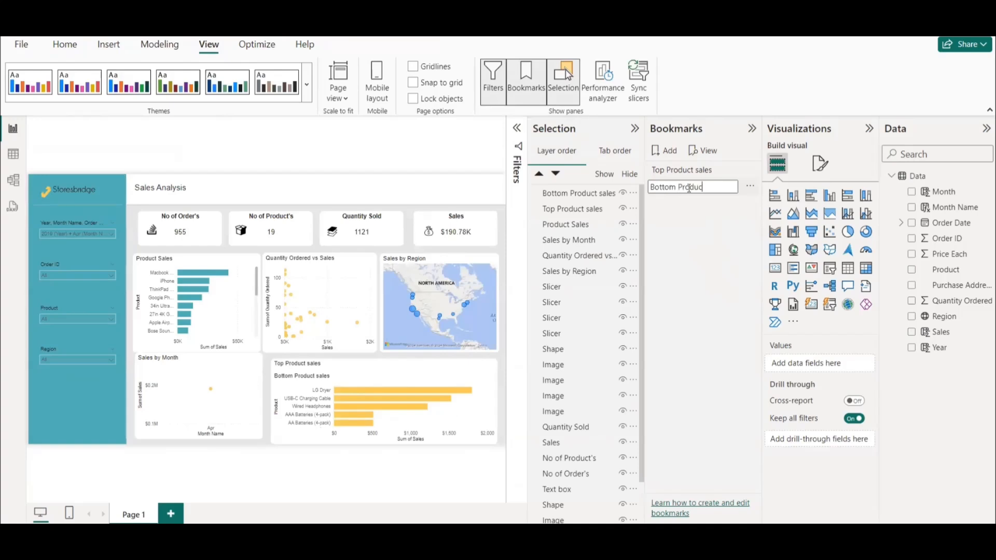
type("t sales")
key("Return")
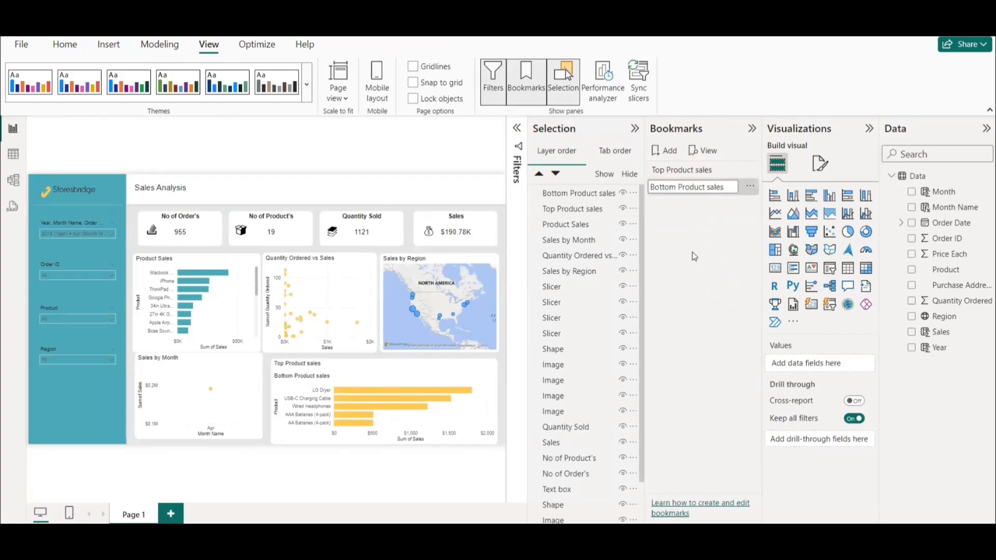
Set the "Top Product sales" bookmark to ignore data state and apply to selected visuals only.
left_click(712, 171)
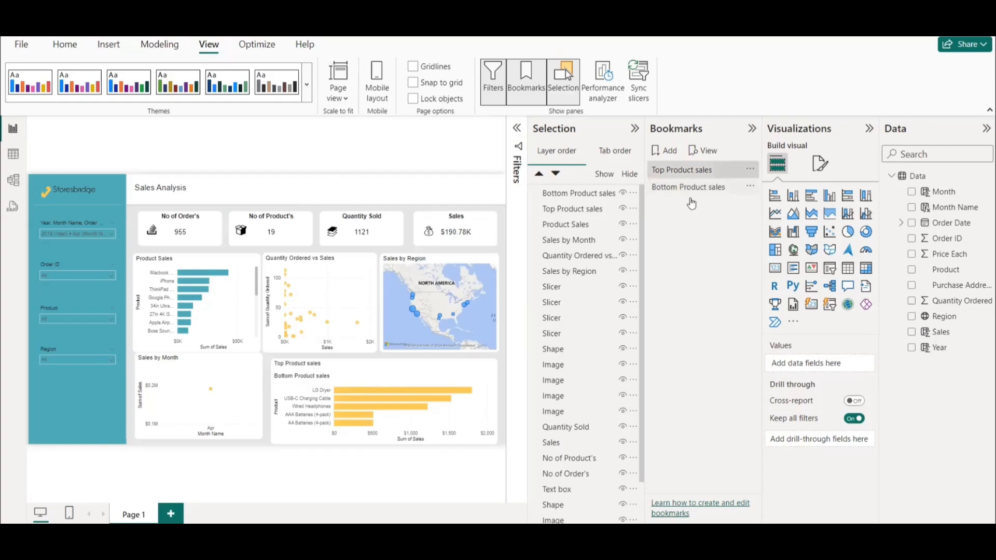
left_click(749, 170)
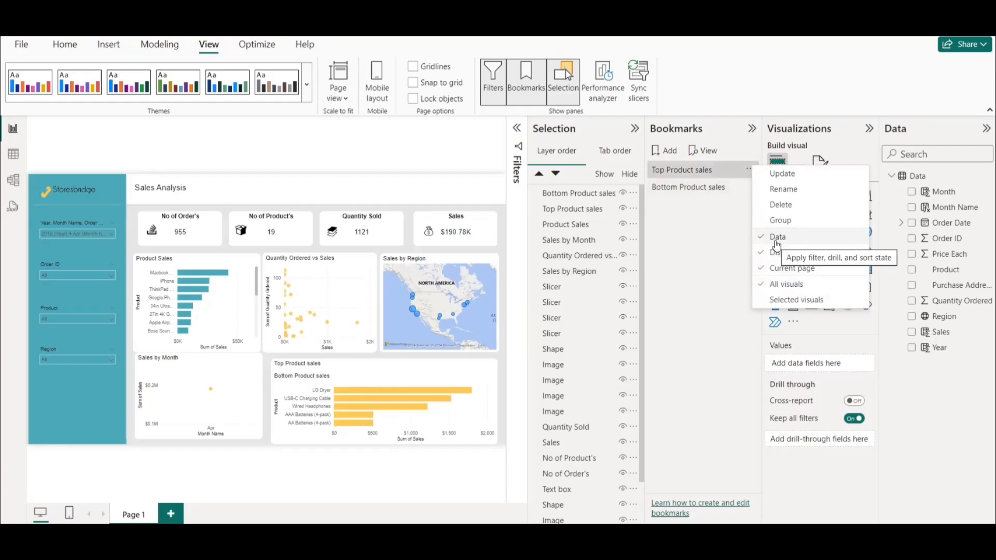
left_click(750, 171)
left_click(751, 173)
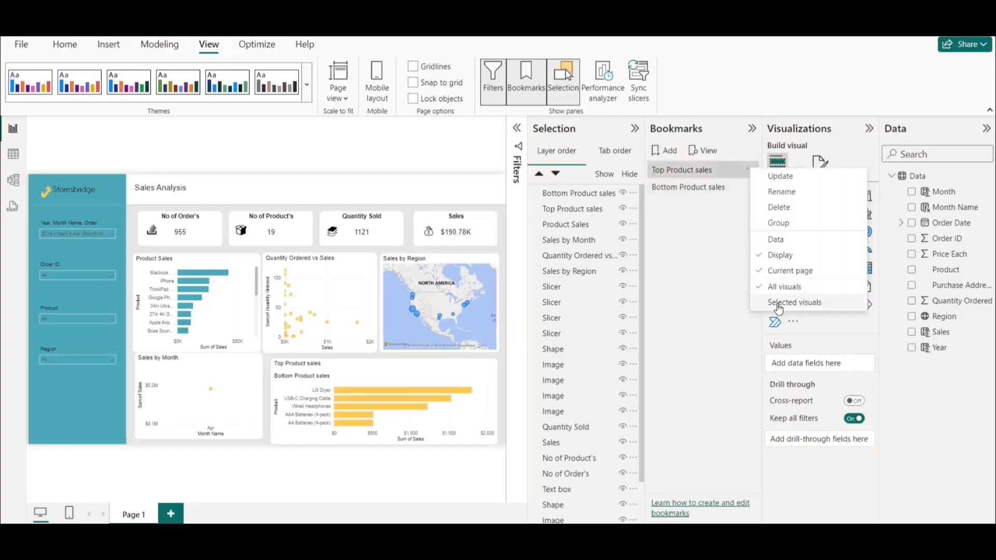
left_click(778, 304)
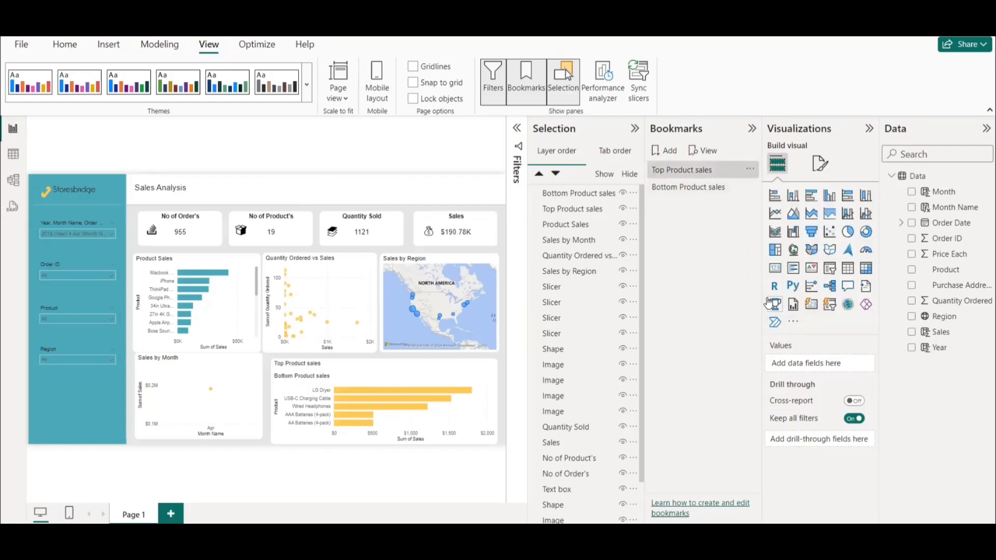
Select the top and bottom product charts, hide the Bottom Product sales chart, and update the "Top Product sales" bookmark with this state.
left_click(669, 172)
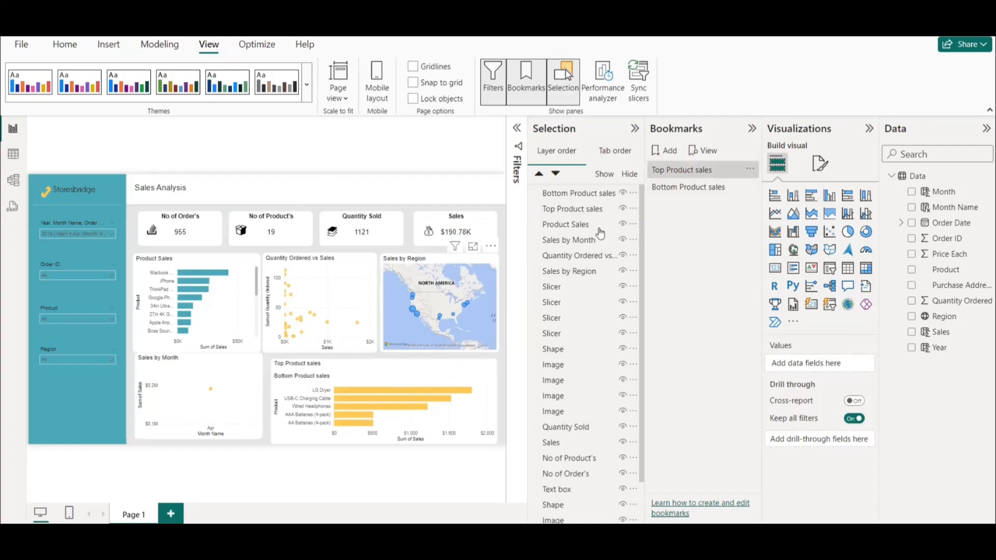
left_click(700, 173)
left_click(574, 199)
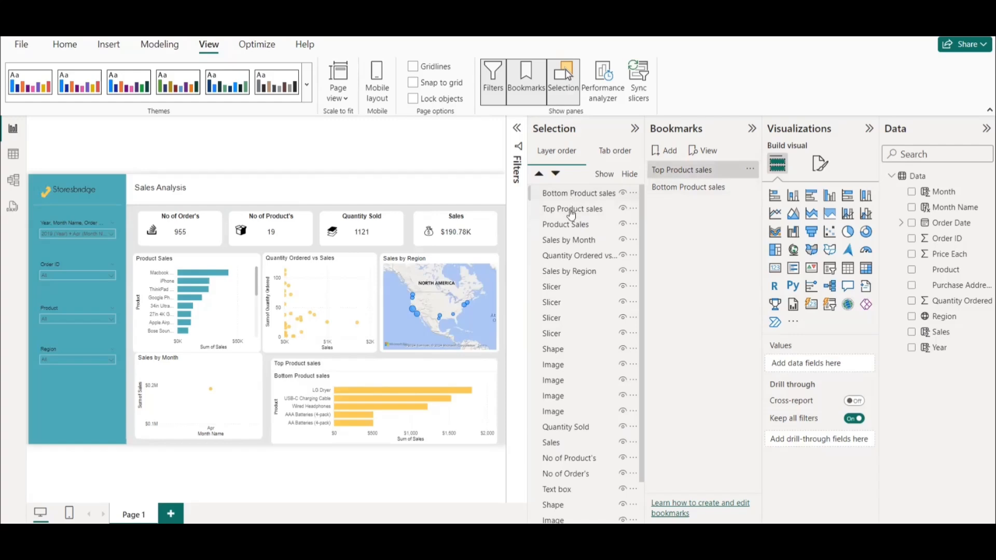
left_click(571, 210, "ctrl")
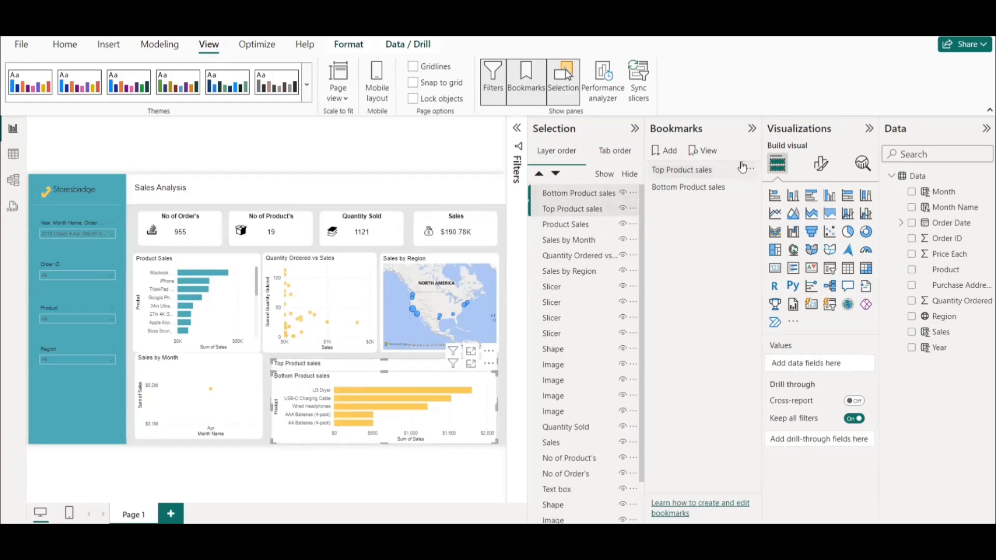
left_click(669, 172)
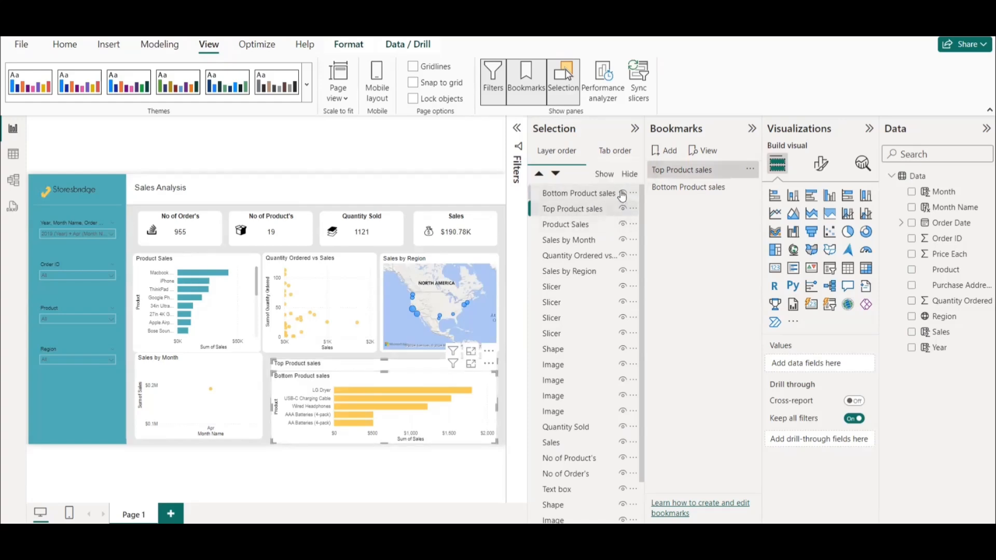
left_click(622, 194)
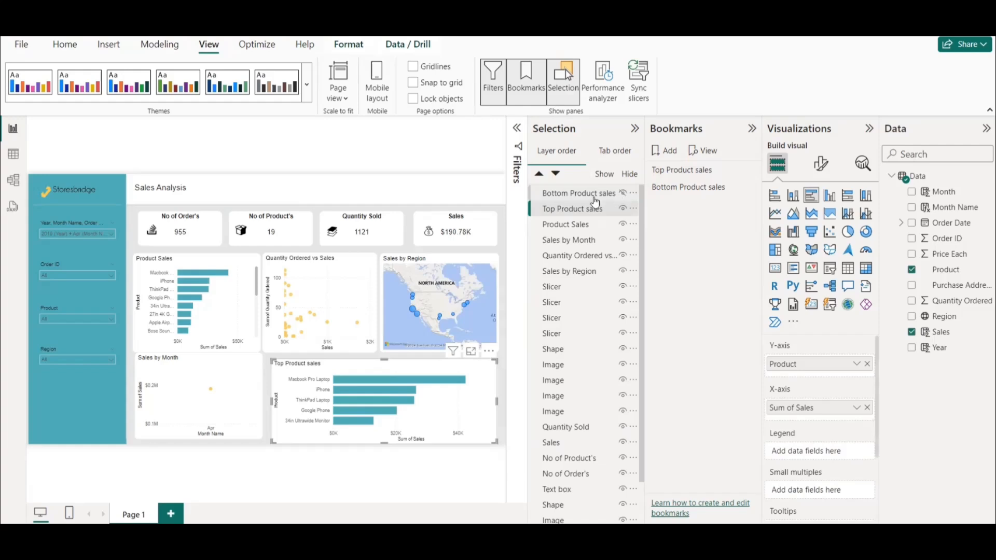
left_click(591, 196, "ctrl")
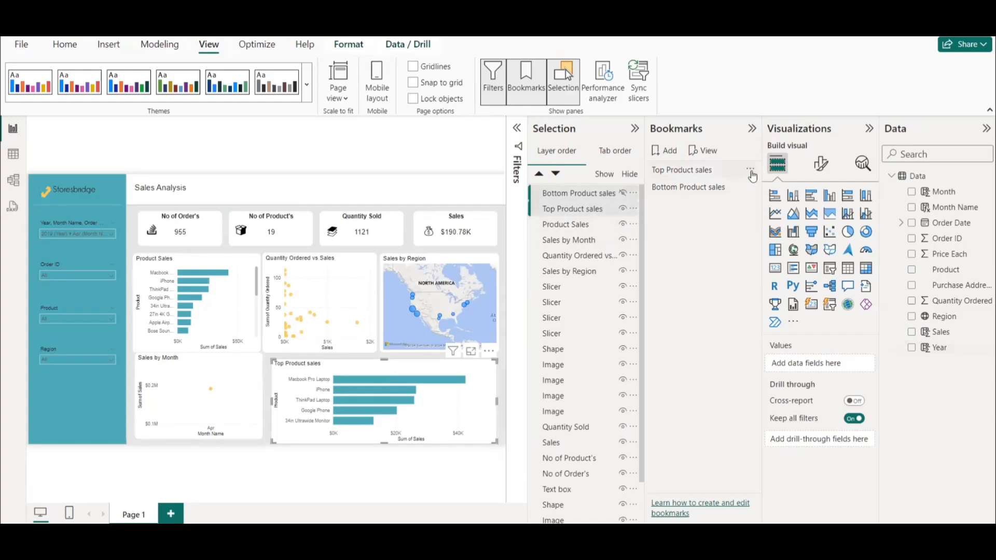
left_click(750, 169)
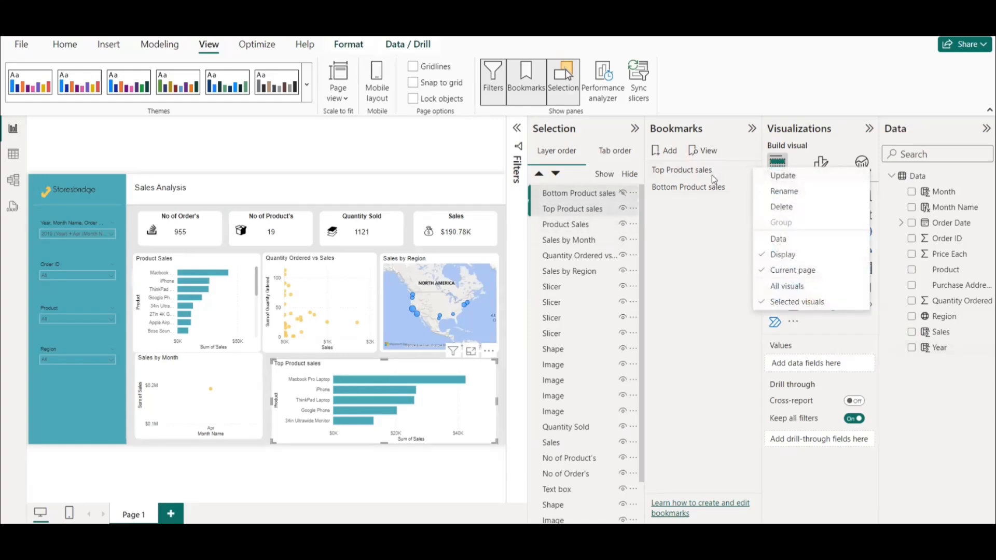
left_click(782, 177)
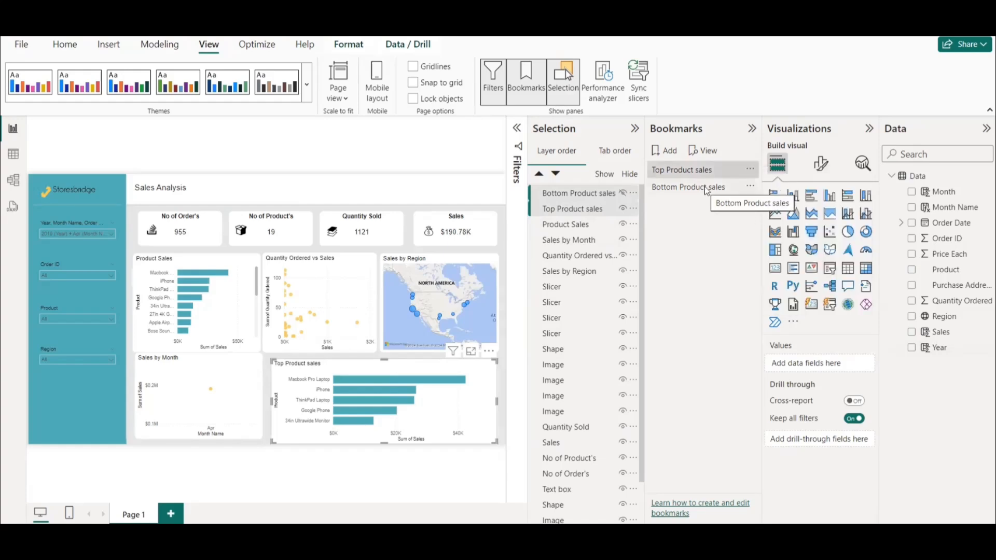
Apply the "Bottom Product sales" bookmark, select both the top and bottom product charts, and hide the Top Product sales chart.
left_click(706, 189)
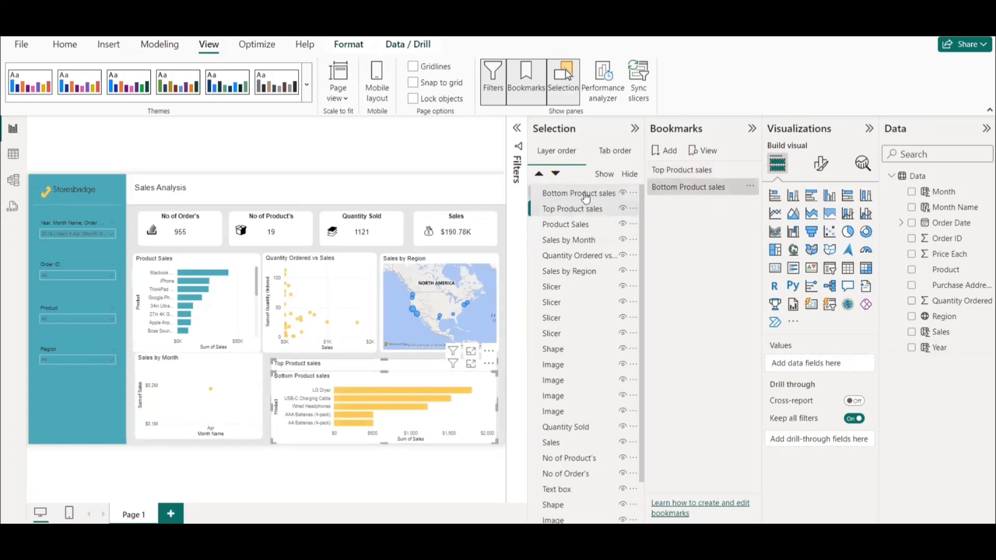
left_click(573, 217)
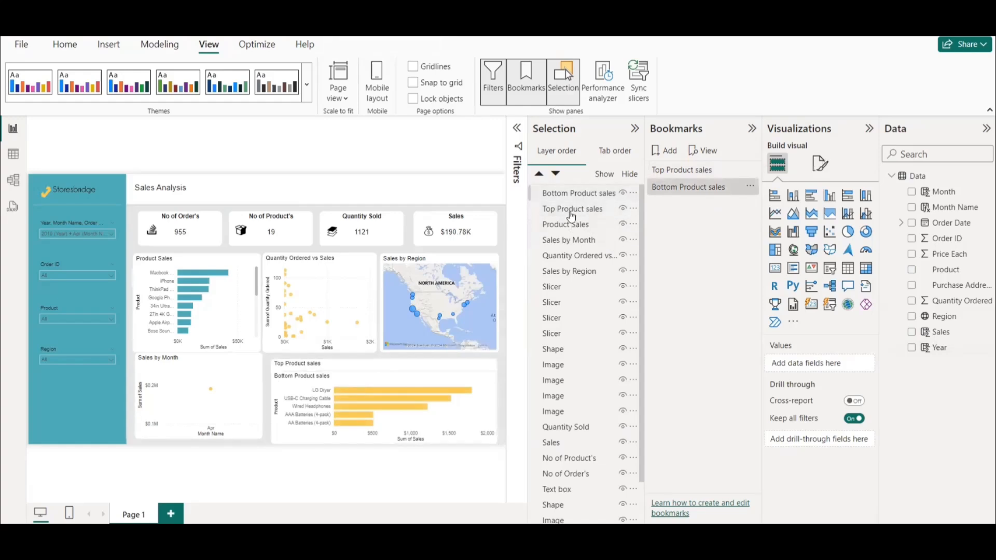
left_click(571, 215)
left_click(571, 209, "ctrl")
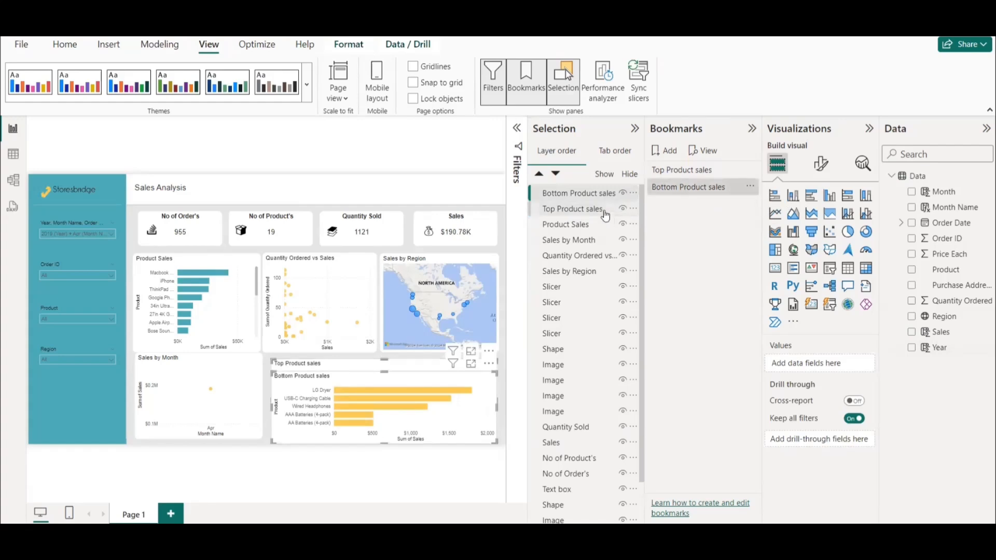
left_click(682, 189)
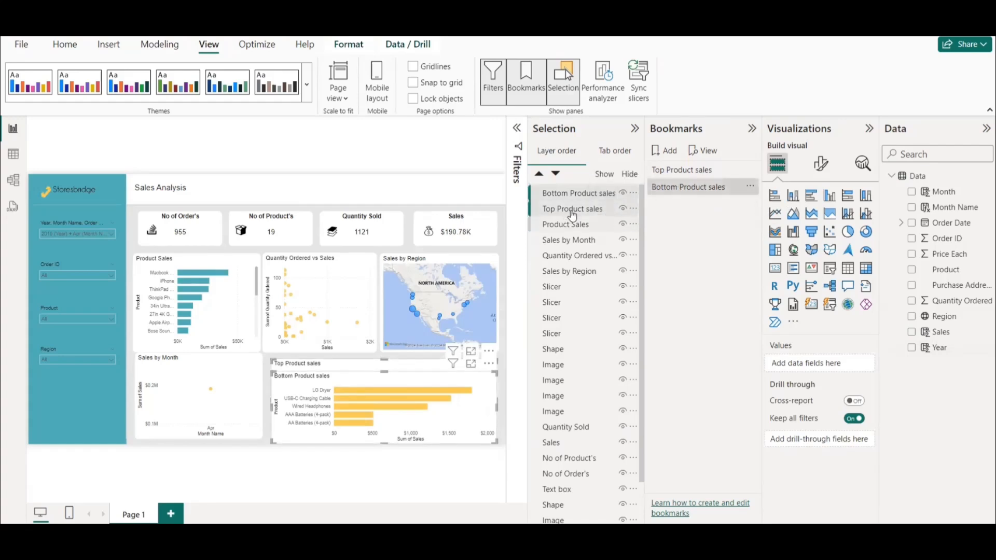
left_click(622, 210)
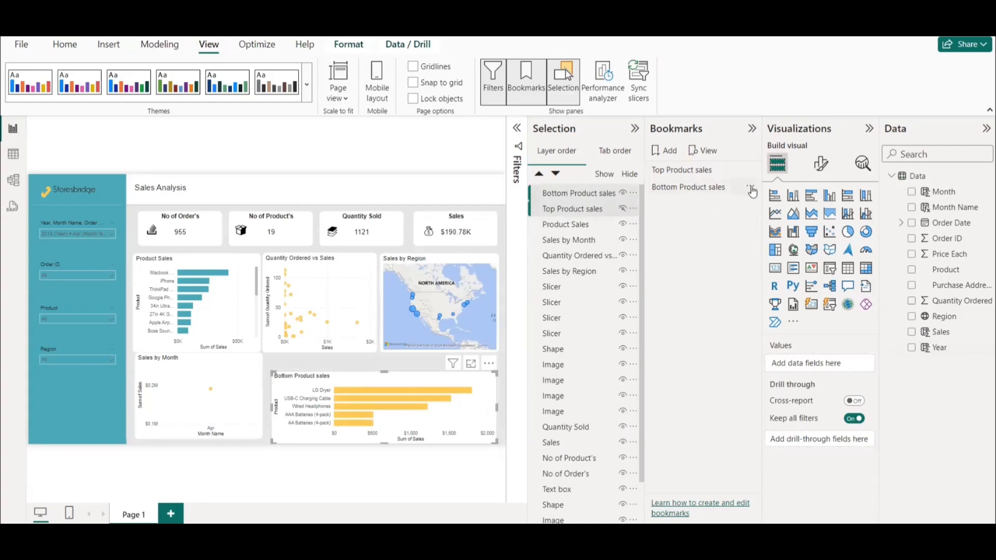
Update the "Bottom Product sales" bookmark to ignore data state and apply to selected visuals only, and test both bookmarks.
left_click(749, 186)
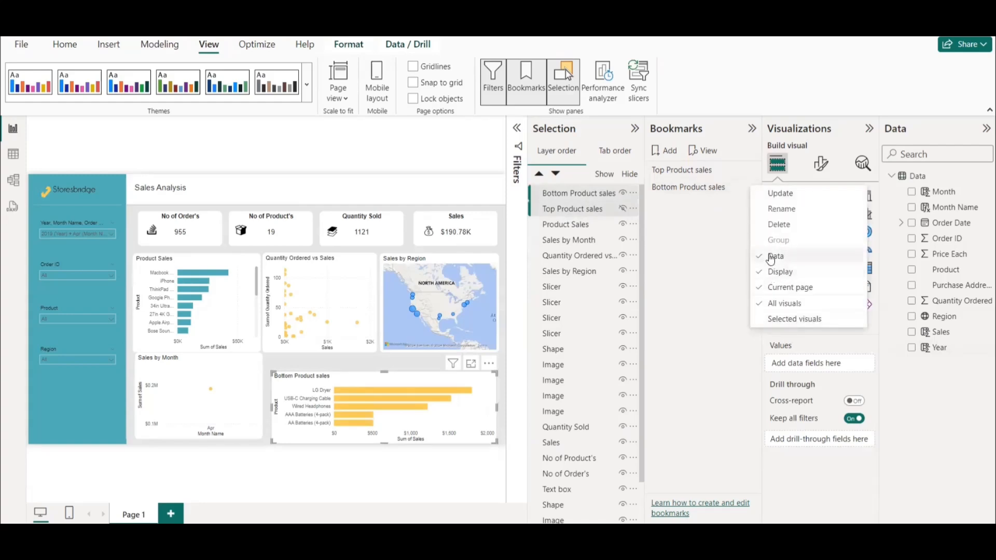
left_click(778, 256)
left_click(750, 186)
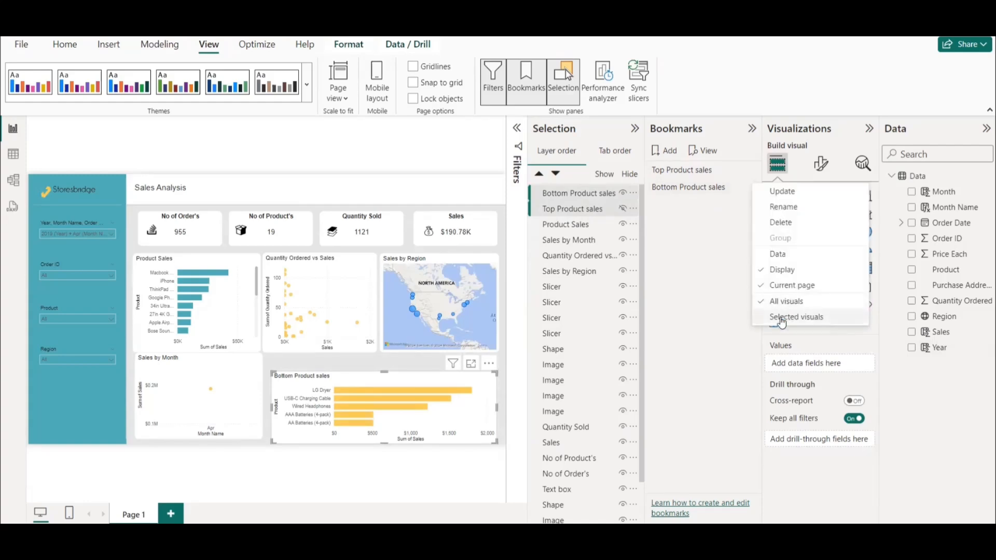
left_click(794, 317)
left_click(751, 188)
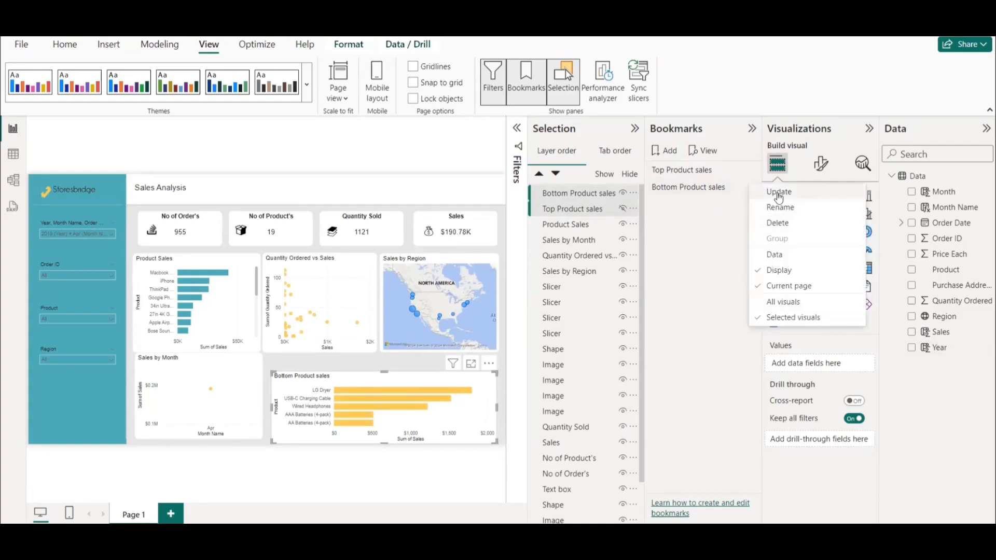
left_click(779, 199)
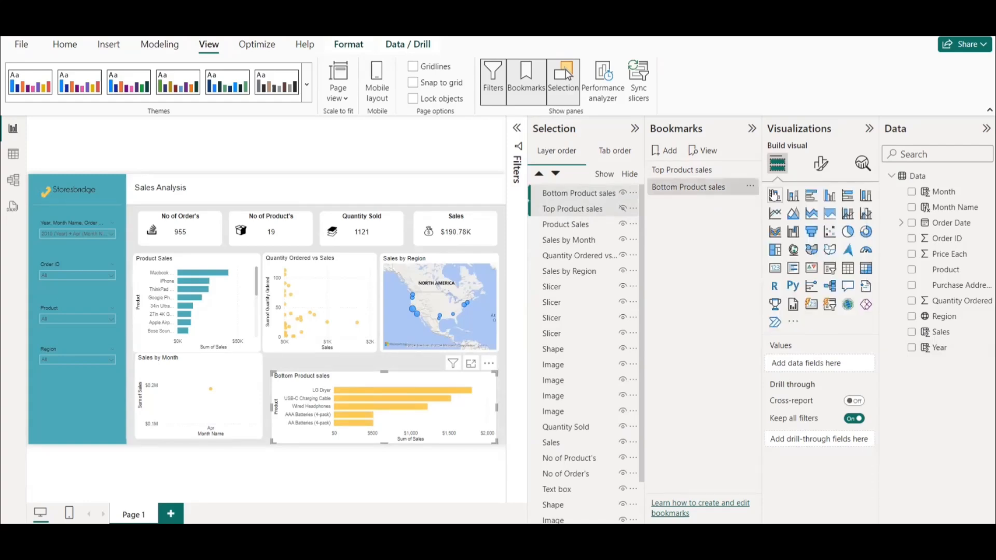
left_click(682, 171)
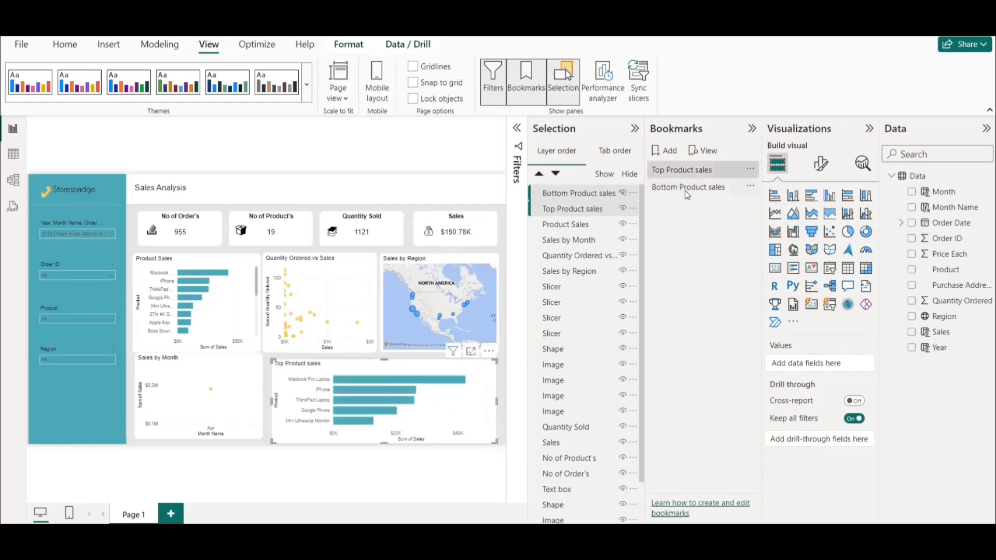
left_click(686, 188)
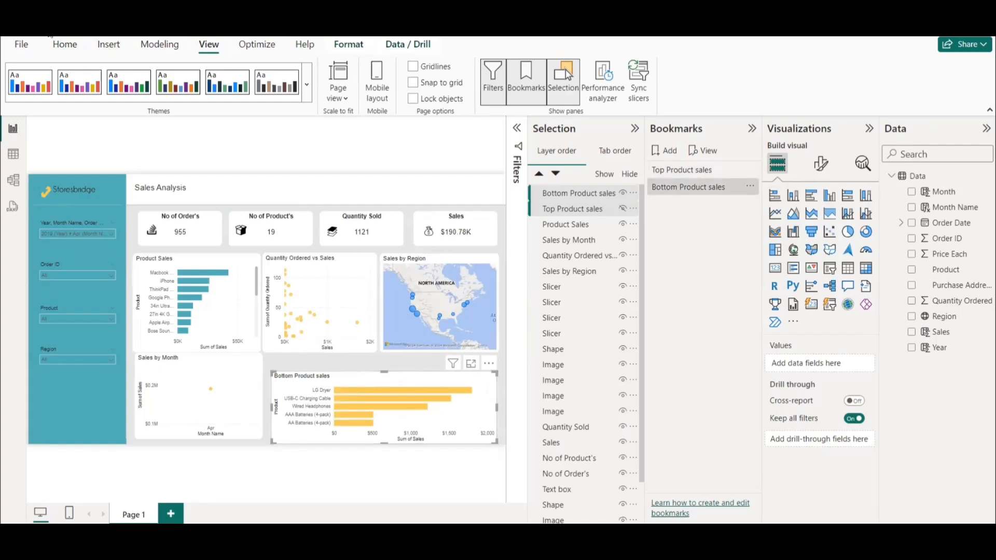
Insert a bookmark navigator and place it just above the Bottom Product sales chart.
left_click(151, 46)
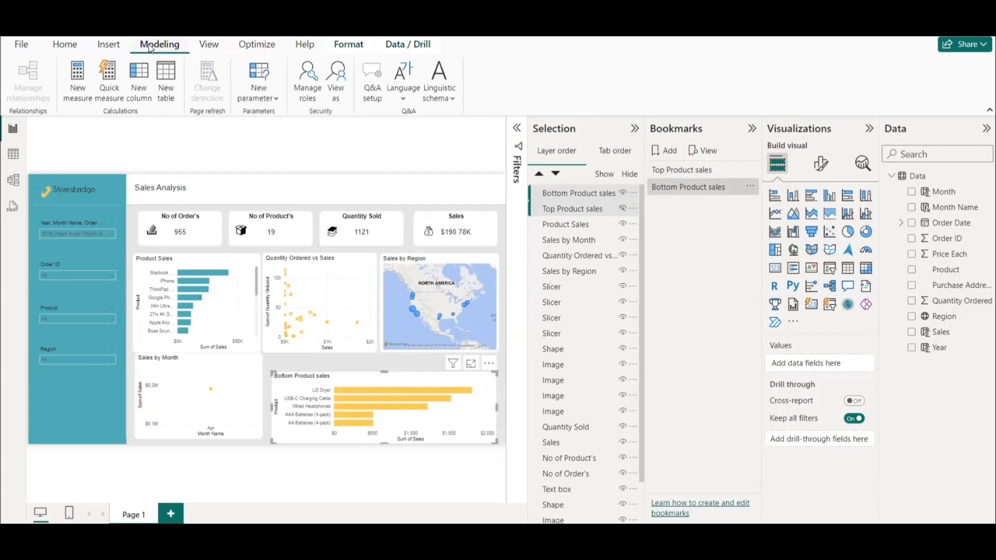
left_click(106, 46)
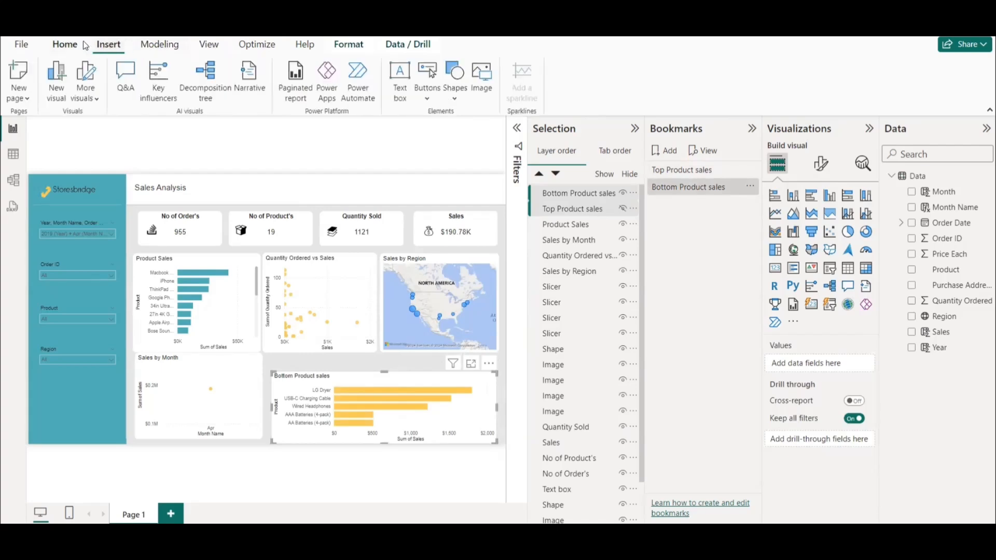
left_click(425, 101)
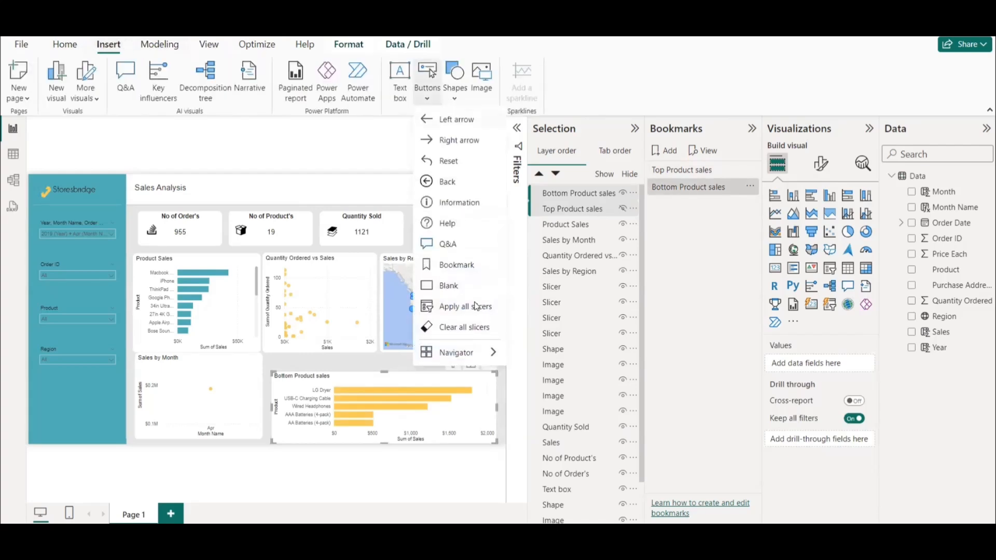
mouse_move(473, 354)
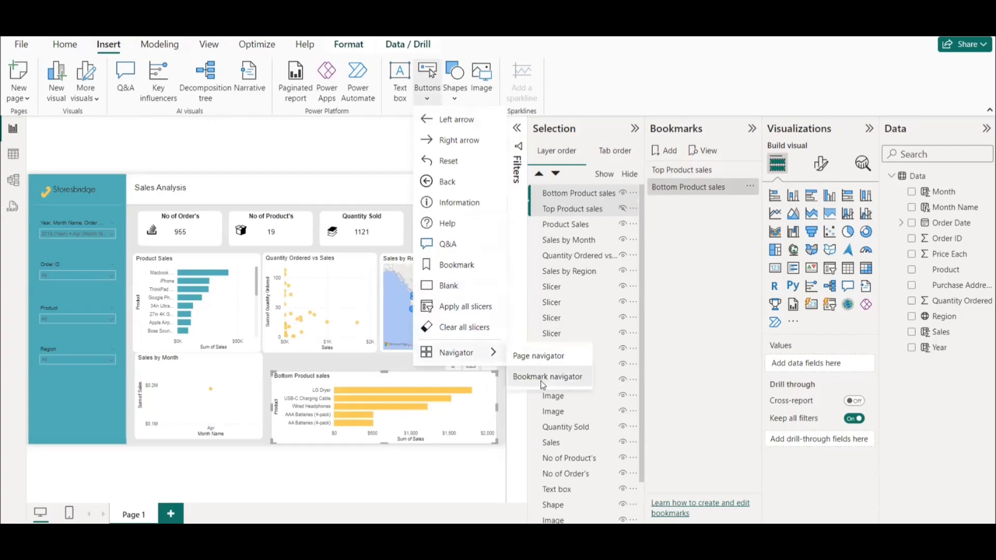
left_click(540, 381)
left_click_drag(241, 205, 493, 381)
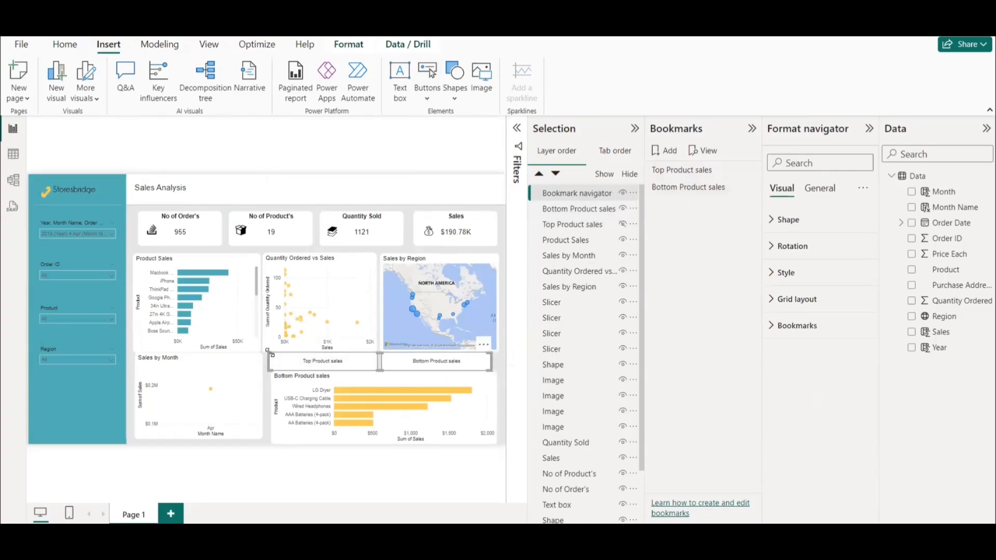
left_click_drag(283, 362, 280, 362)
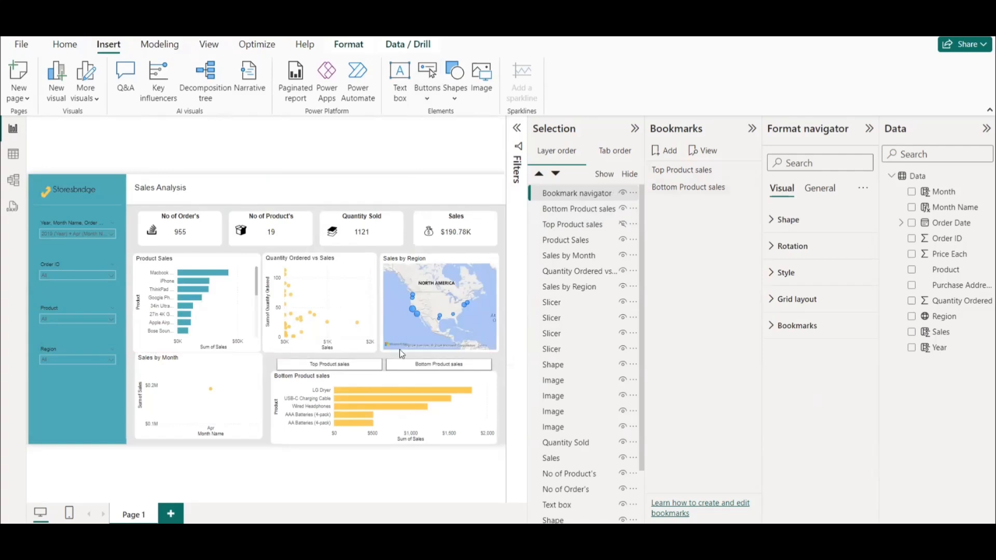
Collapse and close the Bookmarks and Selection panes to enlarge the report canvas.
left_click(752, 128)
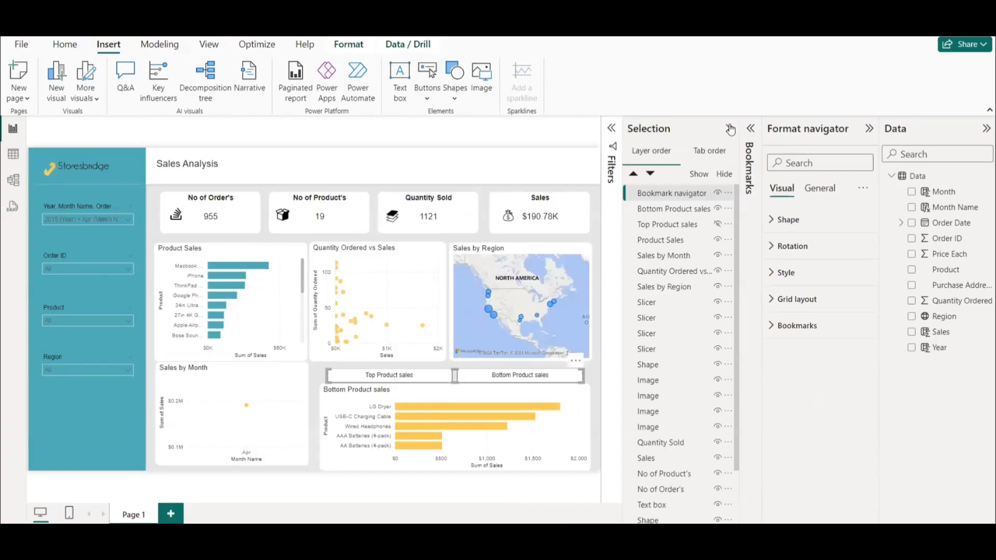
left_click(729, 129)
left_click(212, 46)
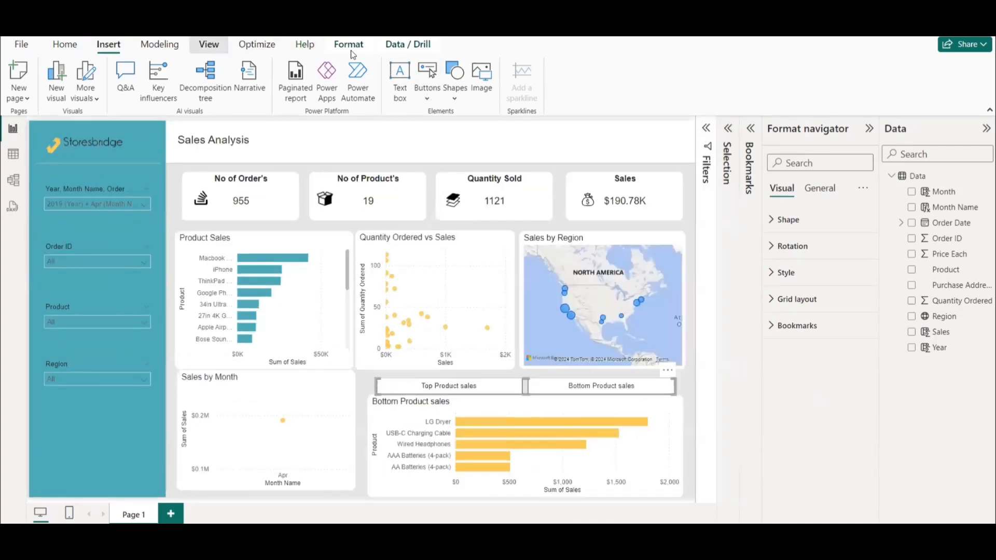
left_click(520, 88)
left_click(565, 86)
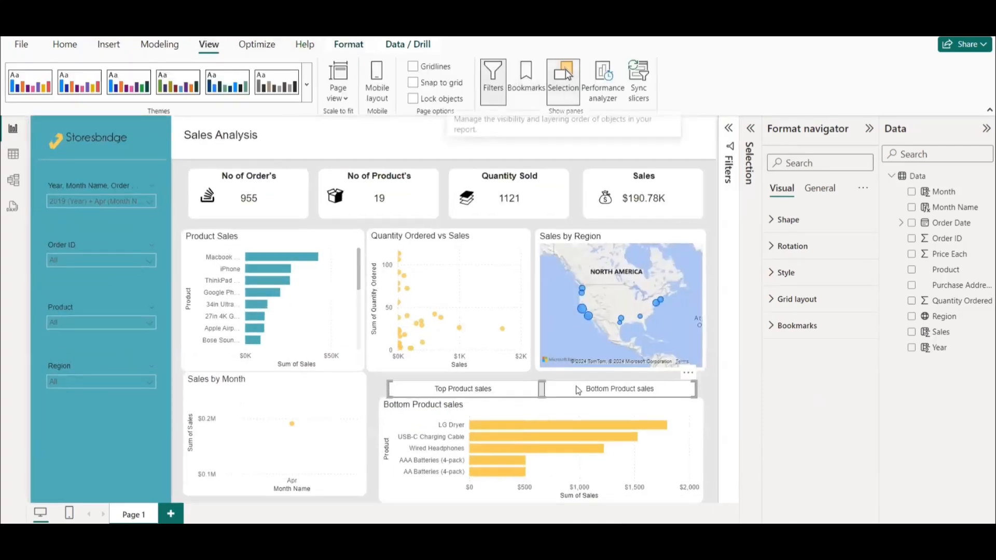
Enlarge the Bottom Product sales chart and shrink the bookmark navigator to fit beside the chart's title.
mouse_move(700, 370)
left_mouse_down()
mouse_move(696, 360)
mouse_move(699, 369)
left_mouse_up()
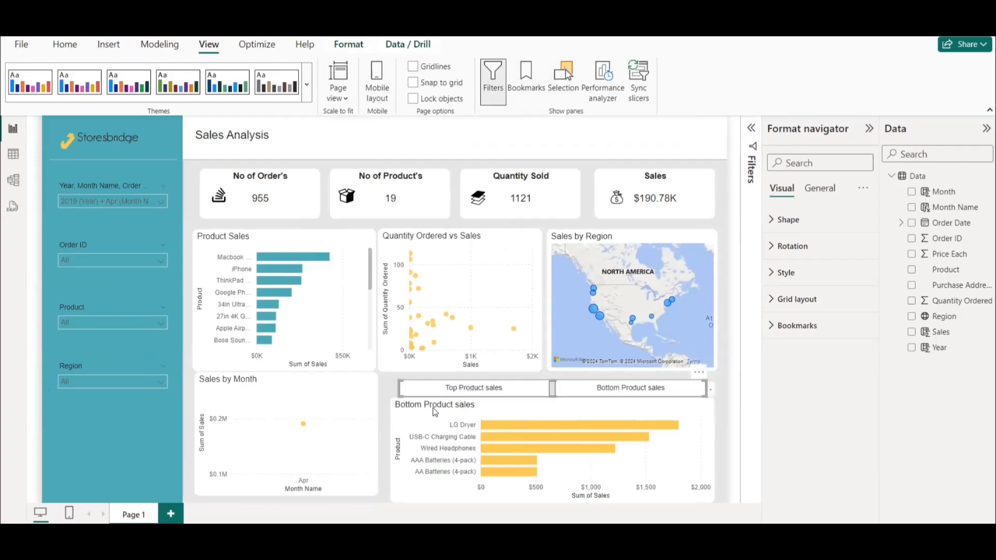
left_click(708, 388)
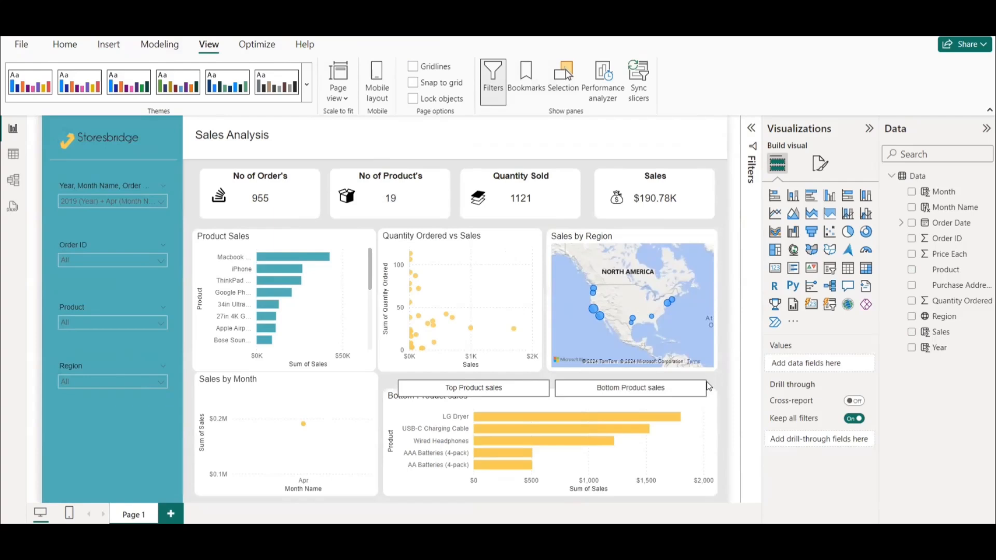
left_click(709, 385)
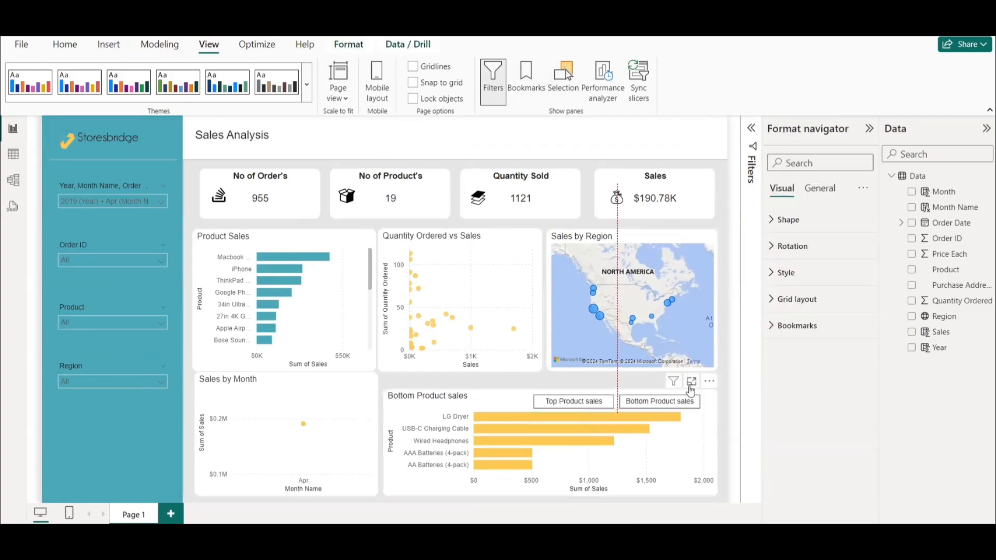
left_click(521, 396)
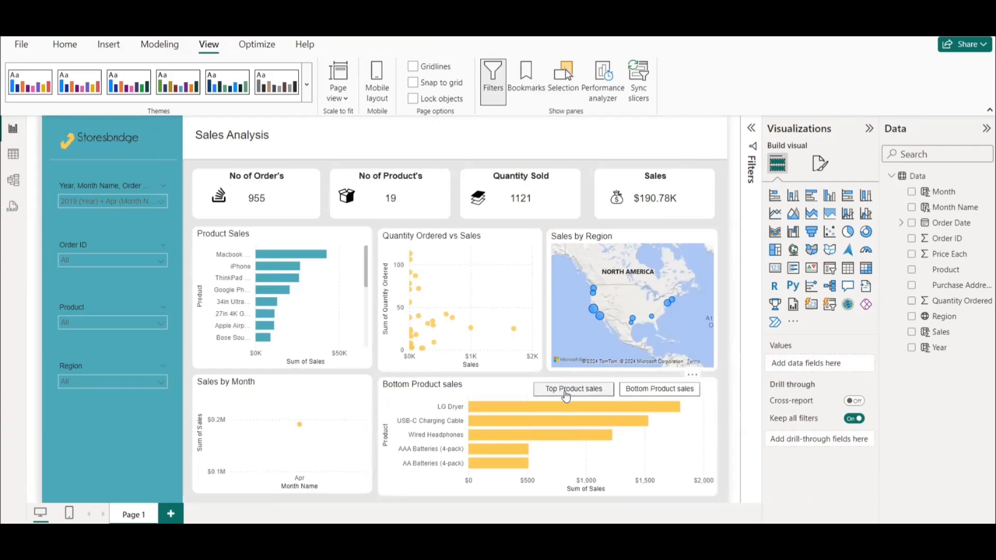
Show the Top Product sales chart through the navigator and resize it to fill the space beside Sales by Month, aligned with neighbouring visuals.
left_click(574, 394)
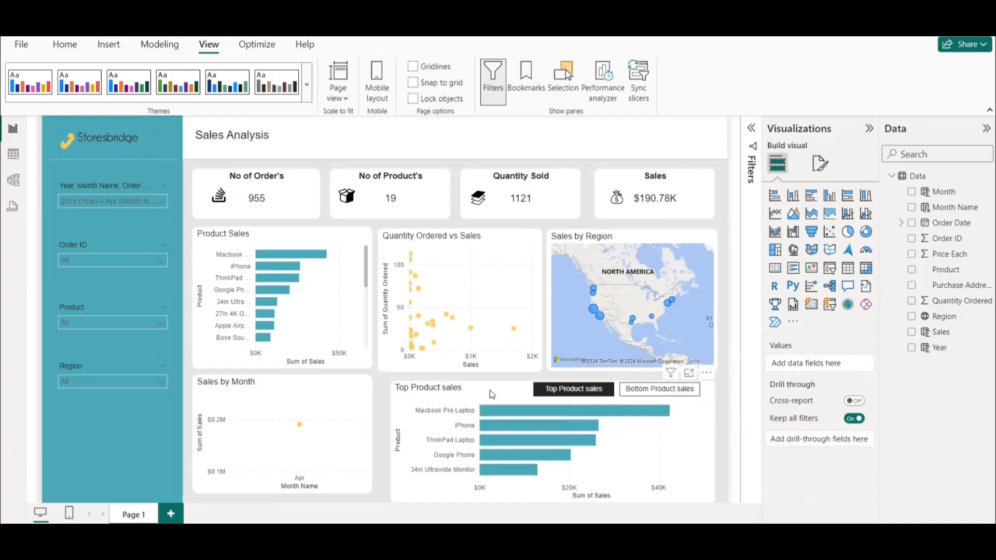
left_click_drag(390, 439, 379, 438)
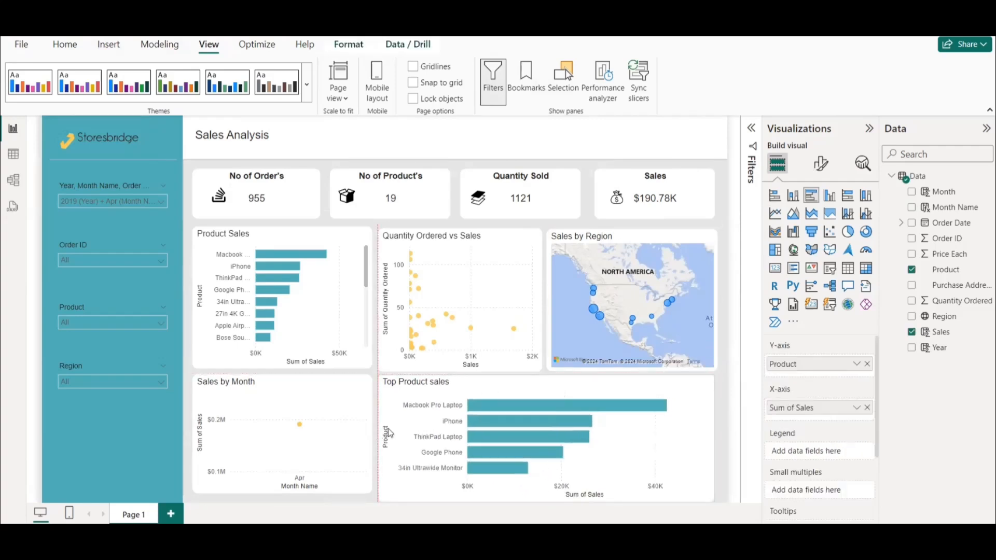
left_click_drag(547, 376, 547, 378)
left_click_drag(546, 502, 548, 492)
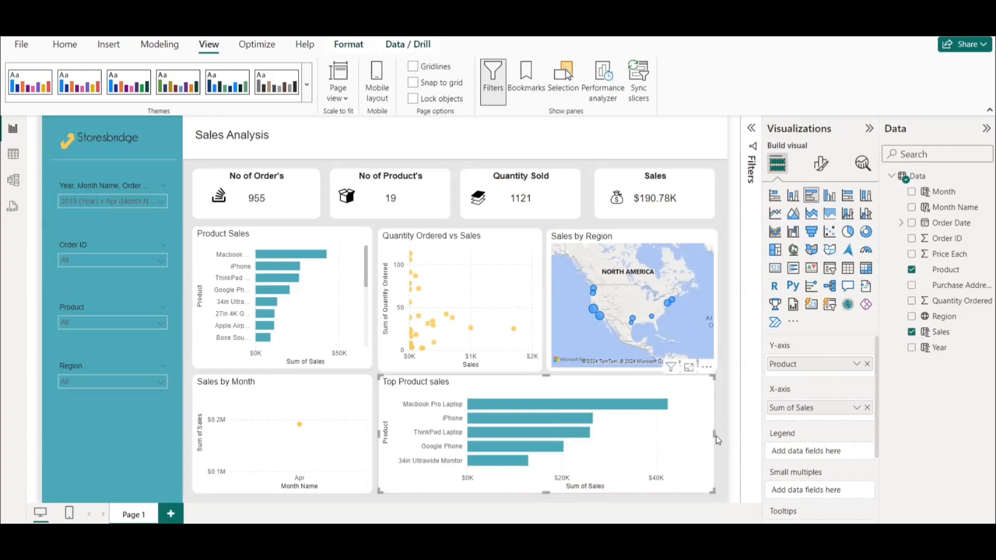
left_click_drag(715, 434, 722, 436)
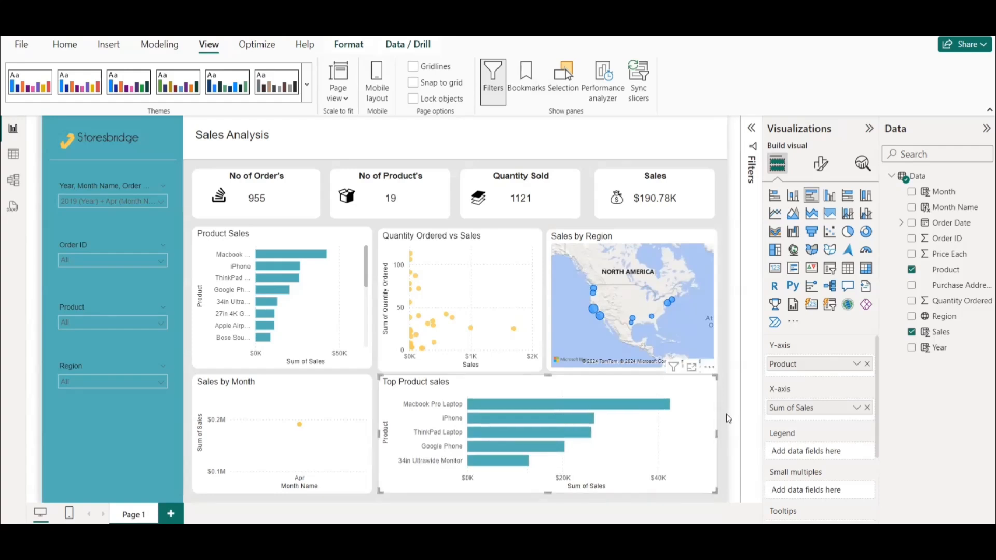
left_click(728, 418)
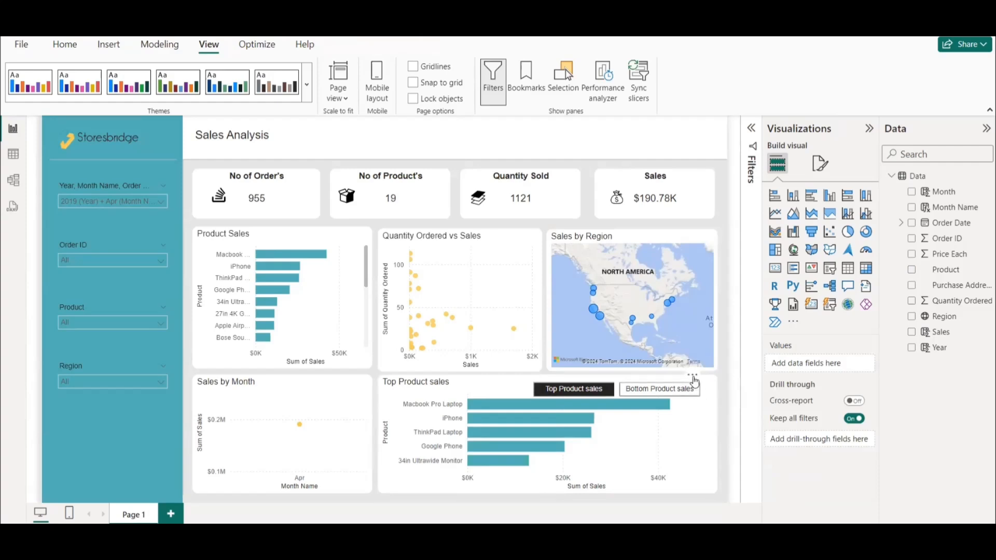
Test the bookmark navigator by switching repeatedly between the Top Product sales and Bottom Product sales charts.
left_click_drag(694, 377, 692, 382)
left_click(659, 389, "ctrl")
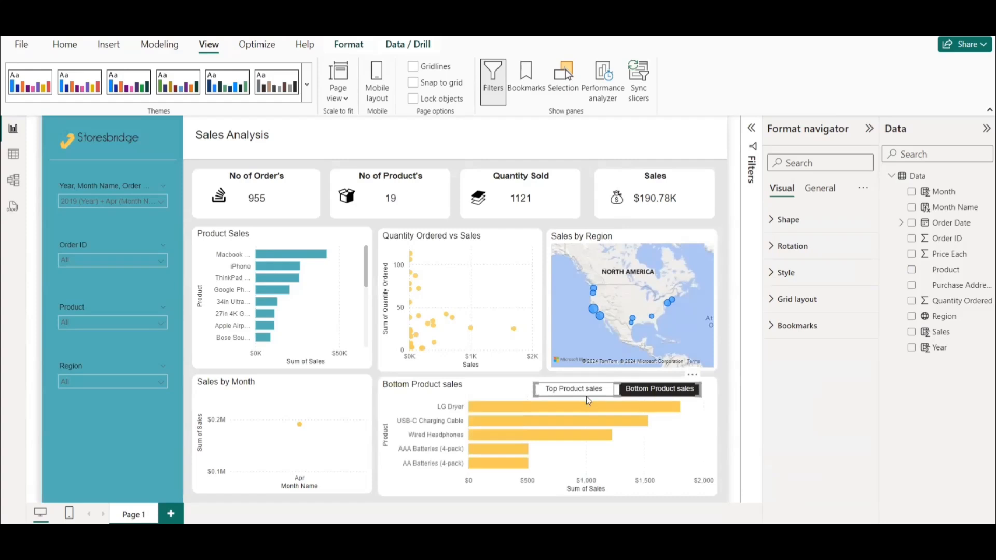
left_click(572, 393, "ctrl")
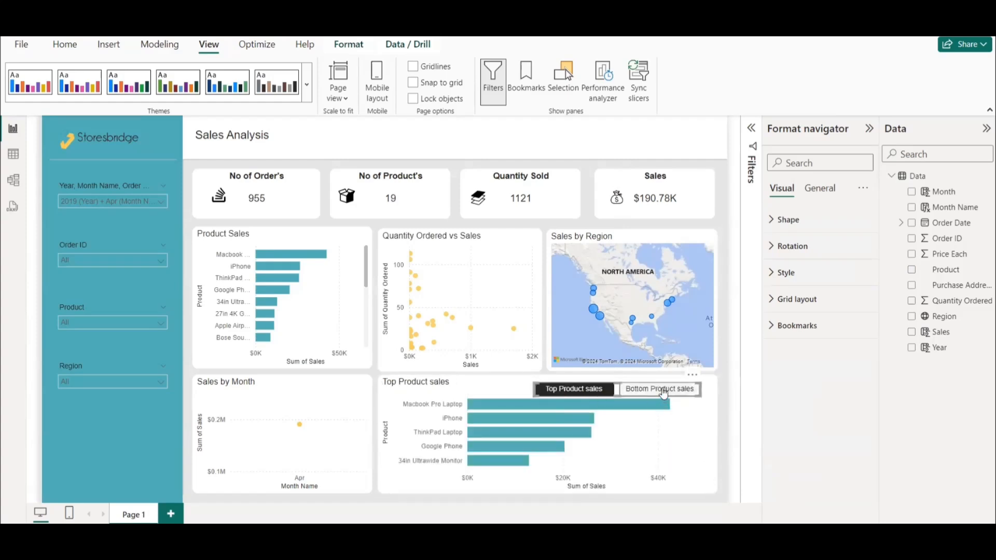
left_click(664, 393, "ctrl")
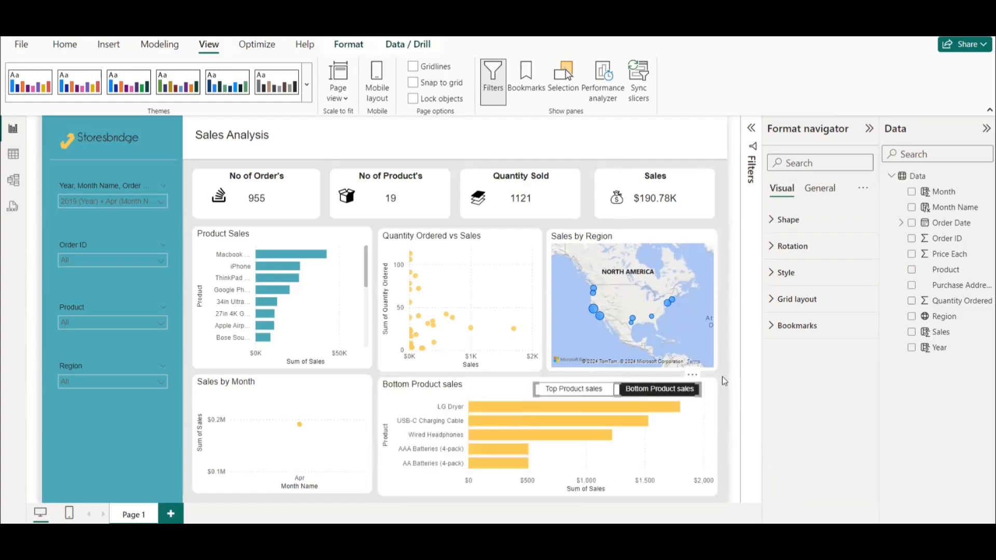
left_click(561, 394, "ctrl")
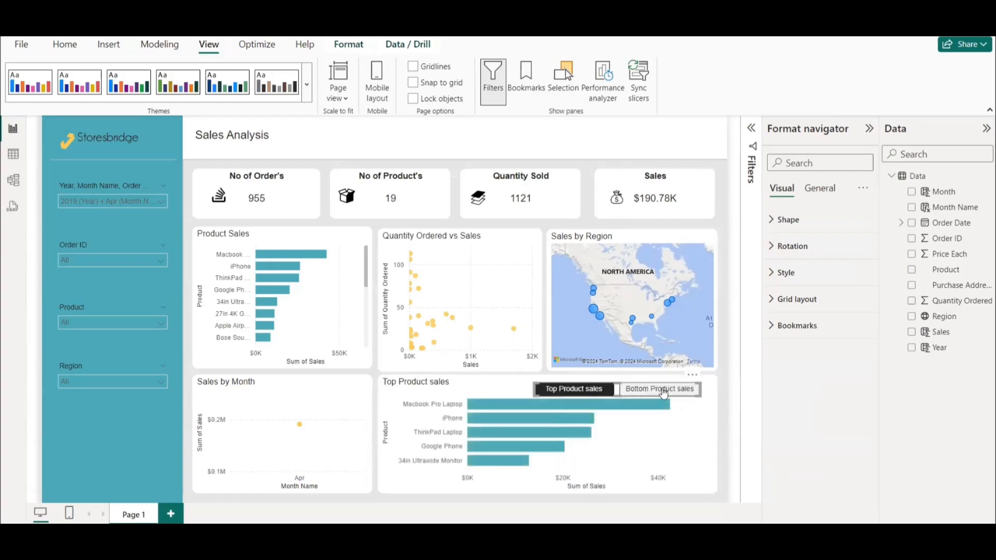
left_click(663, 392, "ctrl")
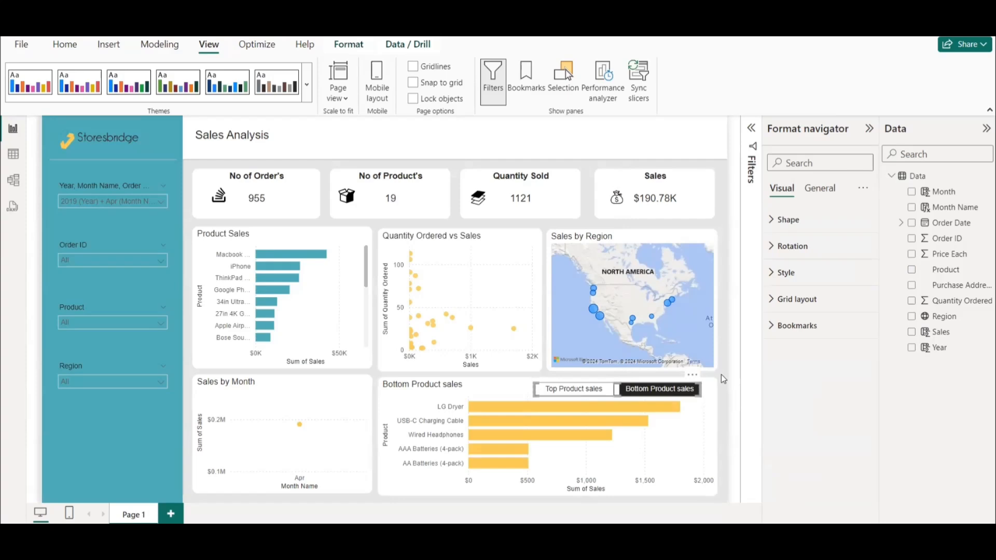
left_click(724, 379)
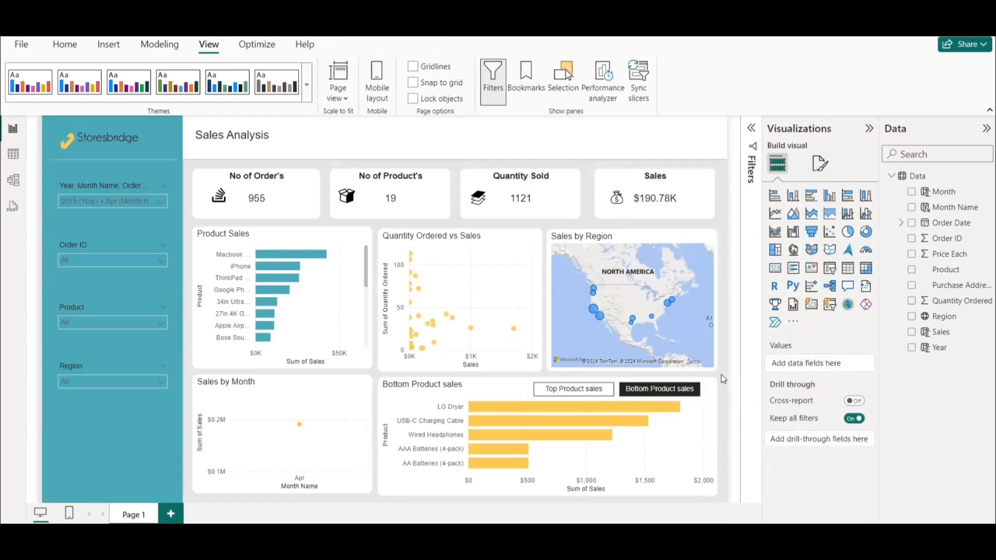
Switch to the PowerPoint question list and highlight "Top/Bottom 5 Product by sales" in gray.
mouse_move(644, 545)
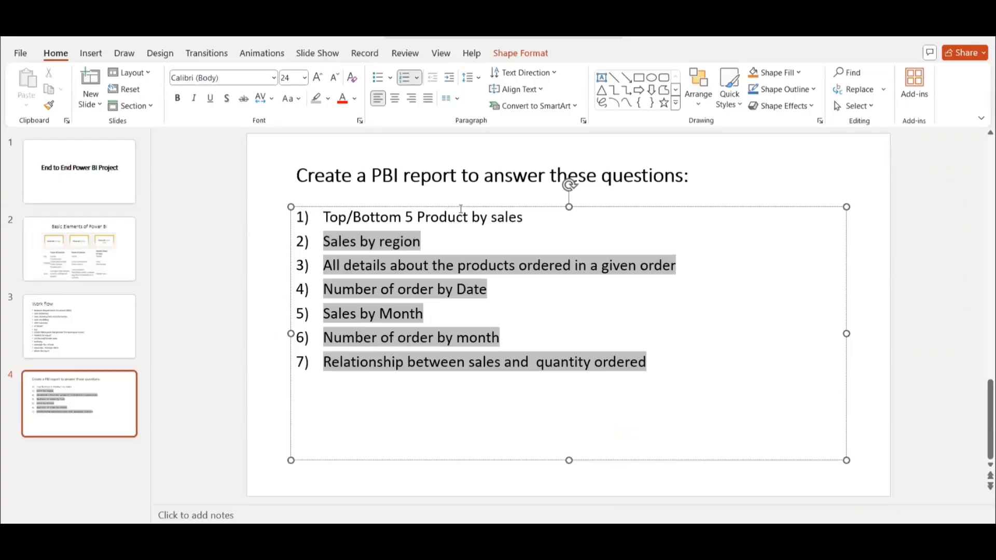
left_click_drag(531, 218, 330, 220)
left_click(316, 98)
left_click(323, 217)
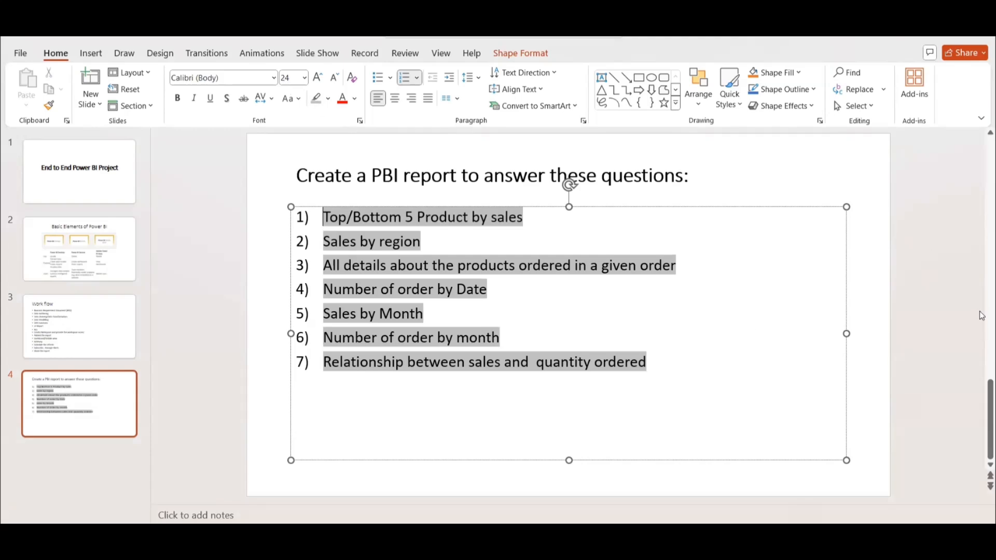
left_click(930, 282)
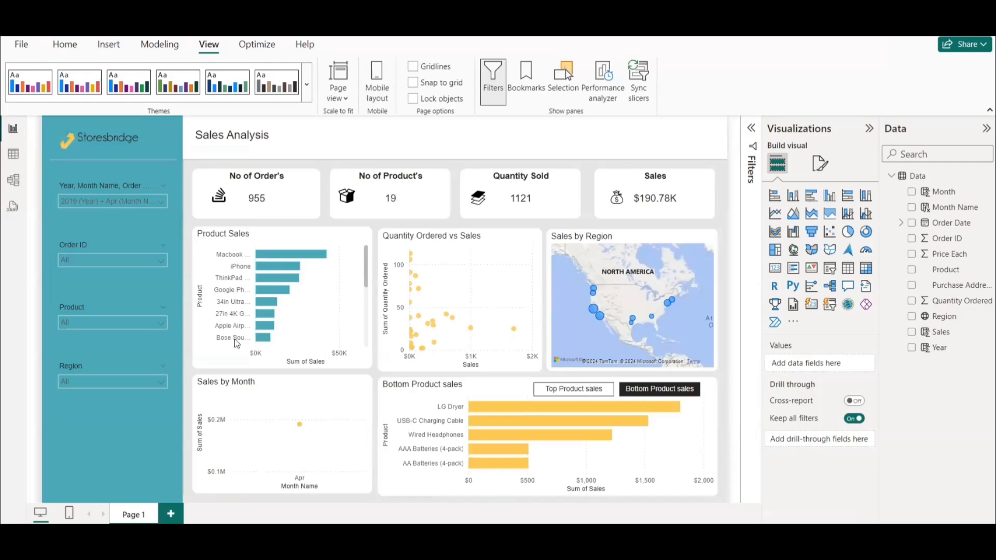
Return from the report to the PowerPoint presentation and open slide 5 on Row Level Security.
mouse_move(518, 531)
key("alt+Tab")
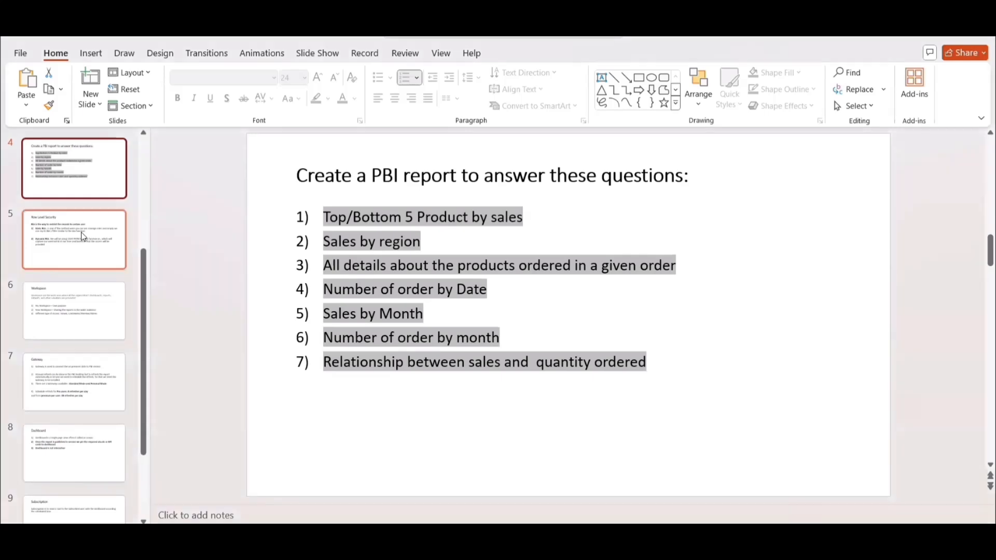
left_click(66, 240)
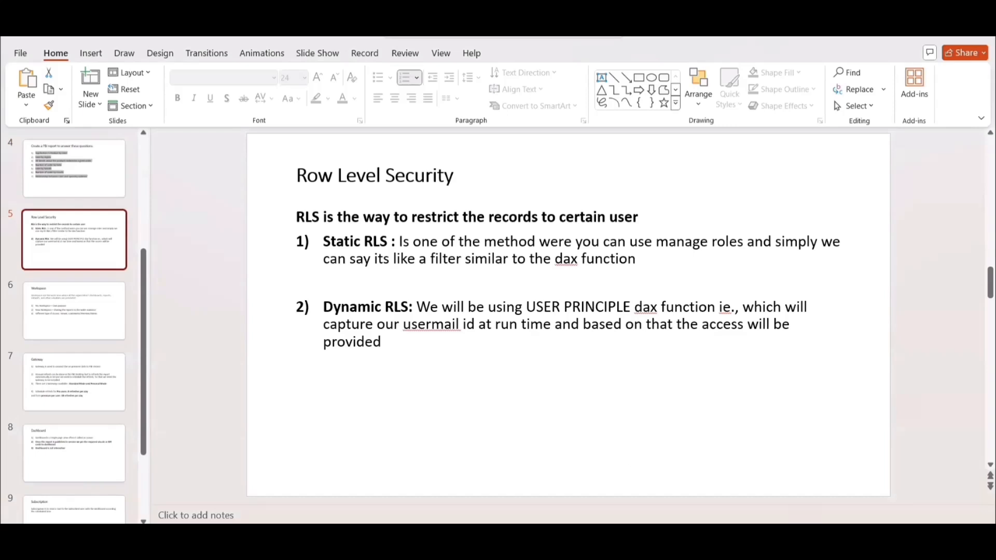
Check the Power BI report briefly and return to the PowerPoint slide to review the static and dynamic RLS definitions.
key("alt+Tab")
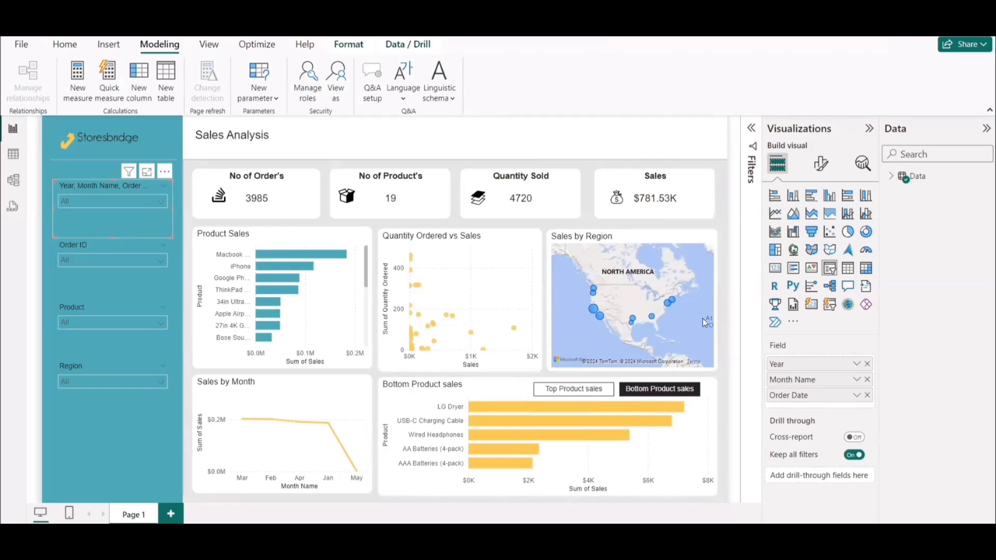
mouse_move(651, 318)
mouse_move(599, 535)
left_click(616, 507)
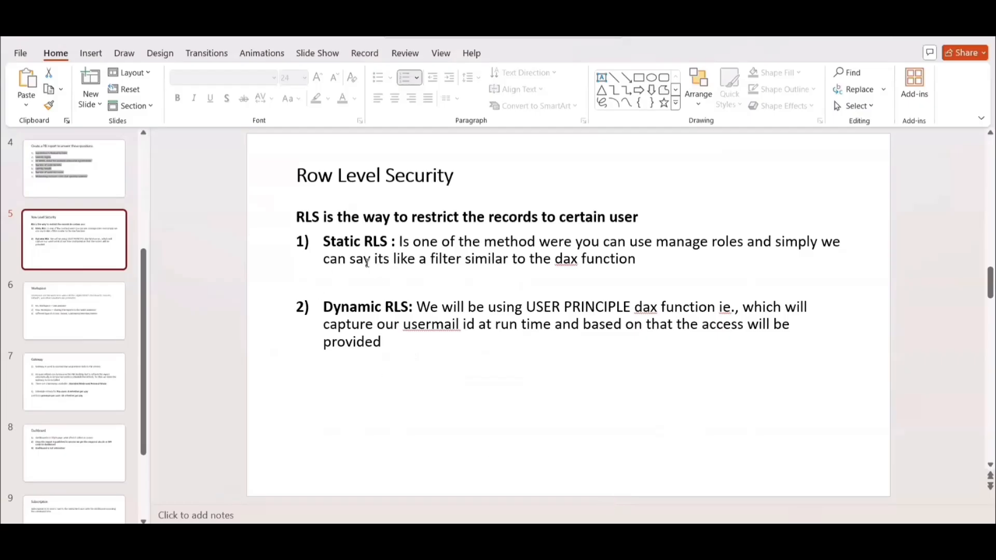
left_click(419, 259)
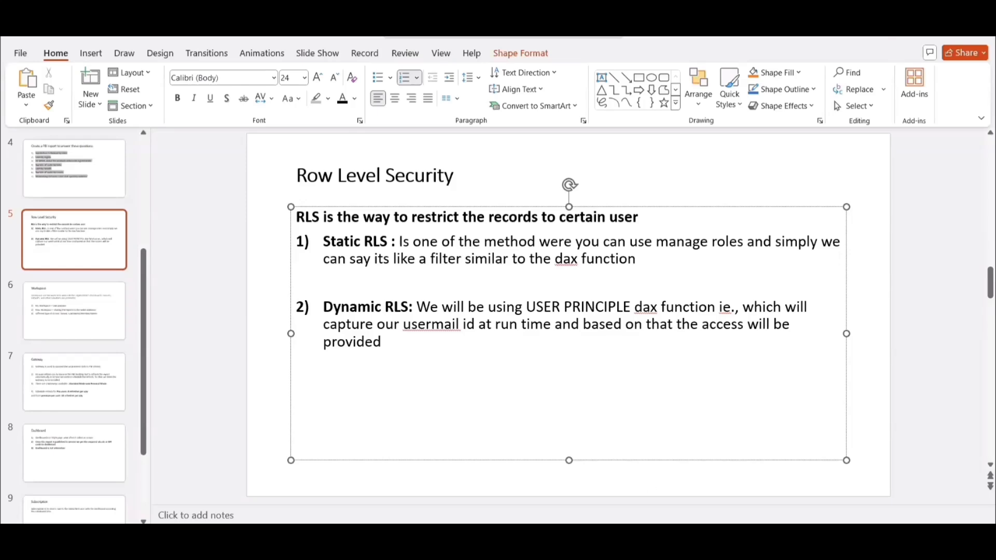
Switch to the Power BI report and add a new role in the security roles manager.
mouse_move(656, 536)
left_click(667, 512)
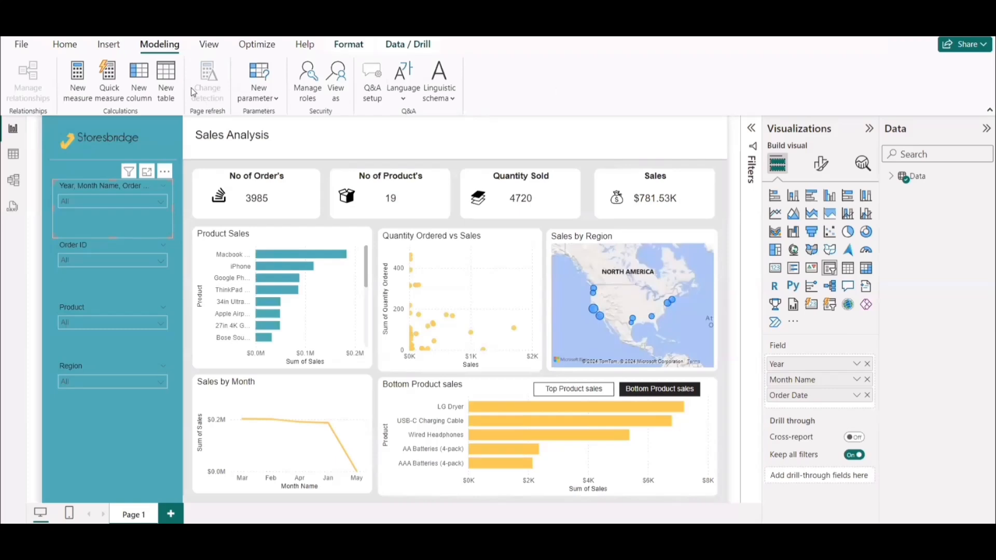
left_click(311, 83)
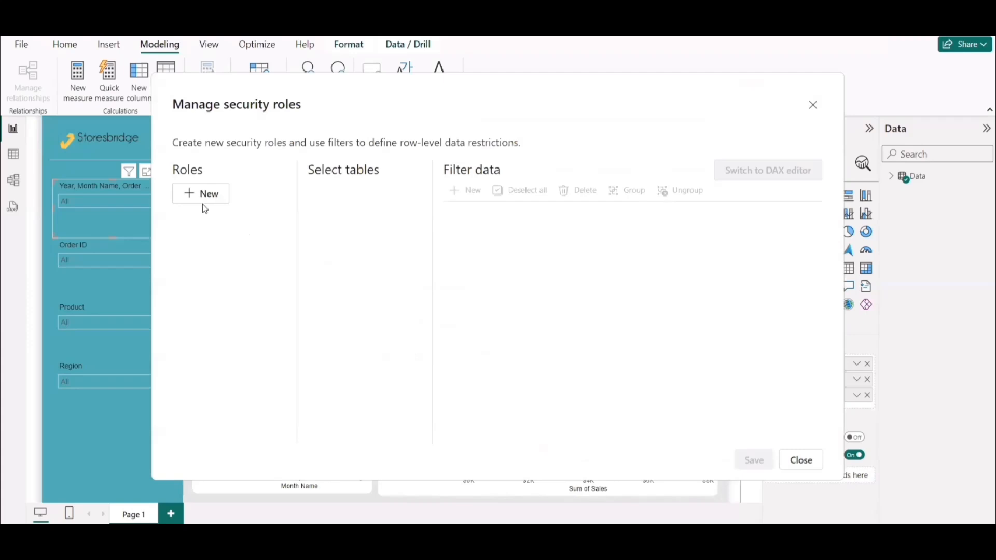
left_click(197, 202)
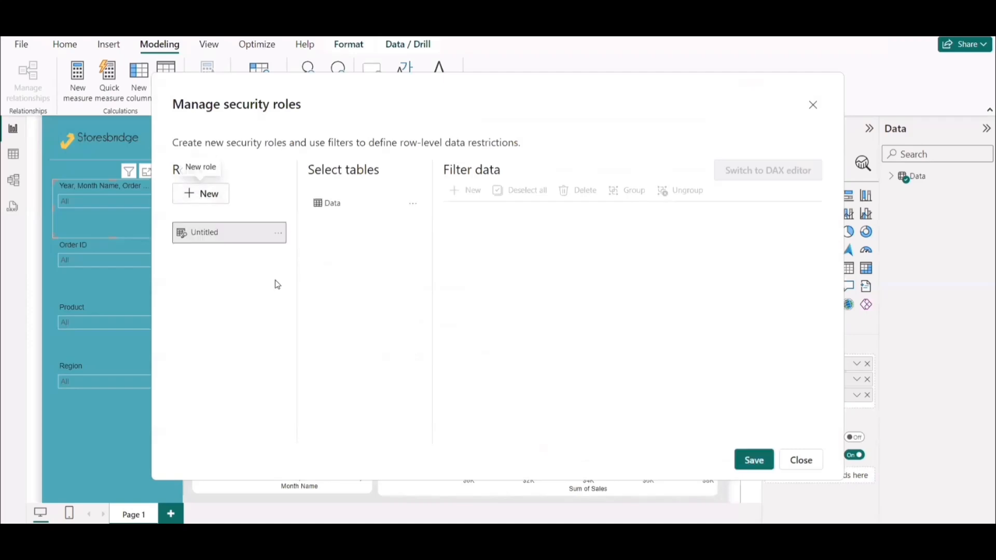
double_click(214, 236)
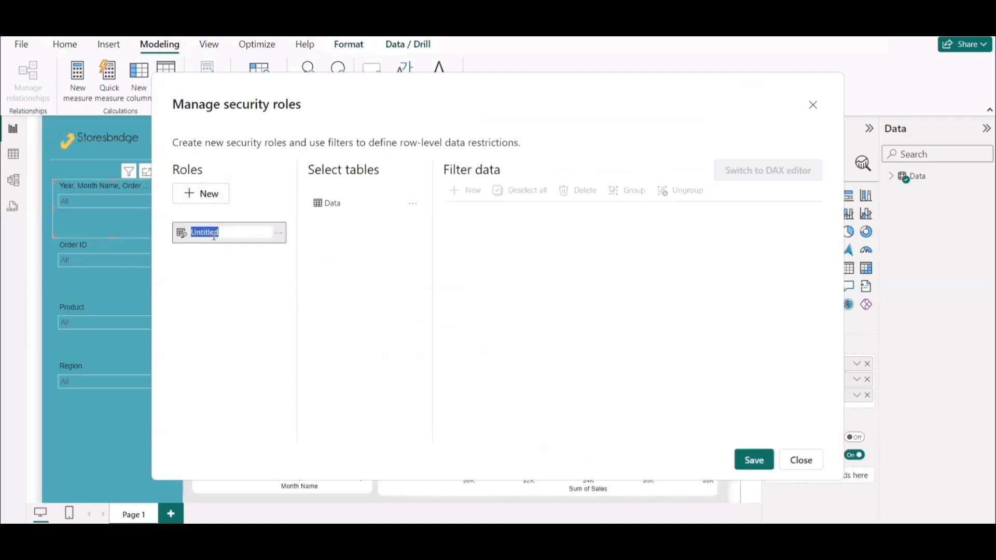
left_click(251, 312)
Switch to the RLS workbook in Excel, review the email-to-region assignments and copy the region name Portland from cell B2.
mouse_move(628, 541)
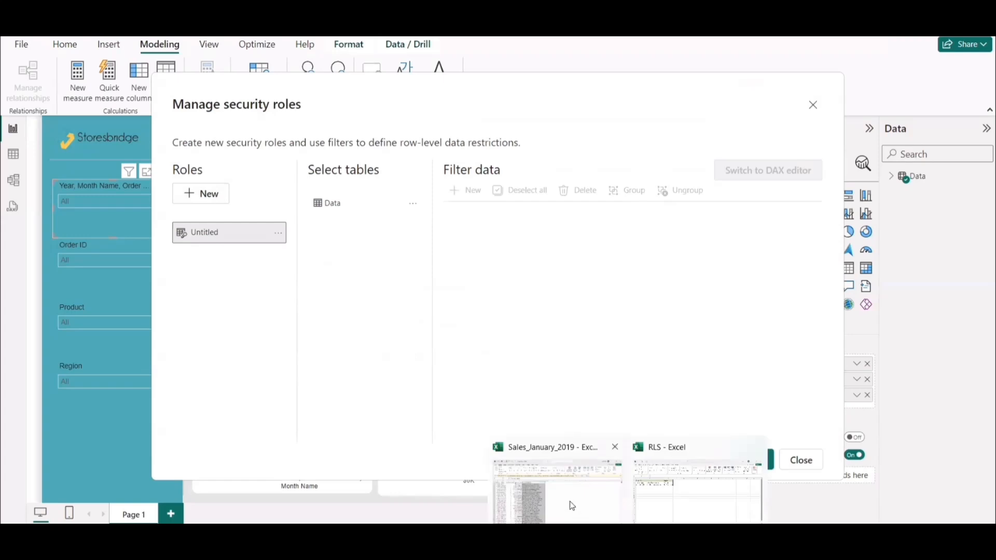
left_click(669, 447)
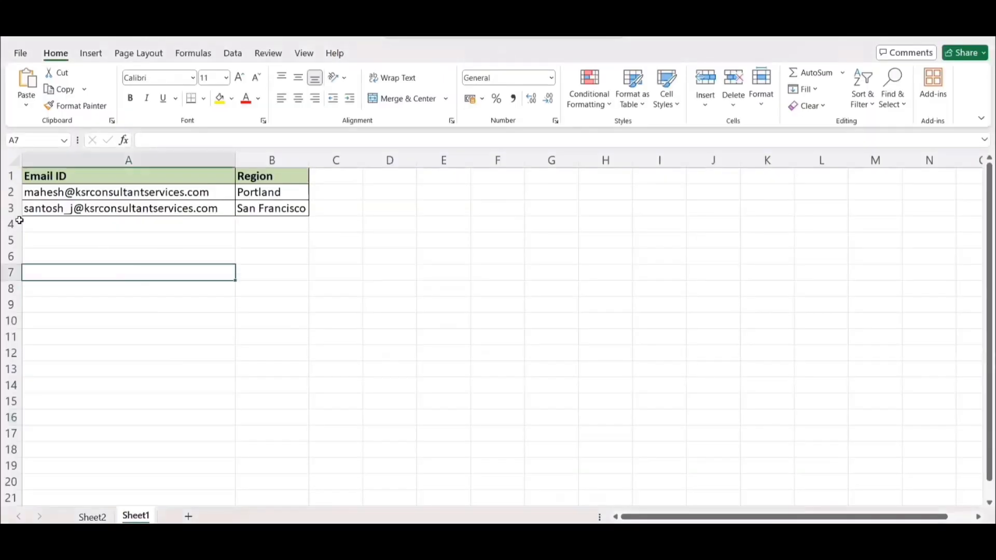
left_click_drag(87, 193, 73, 206)
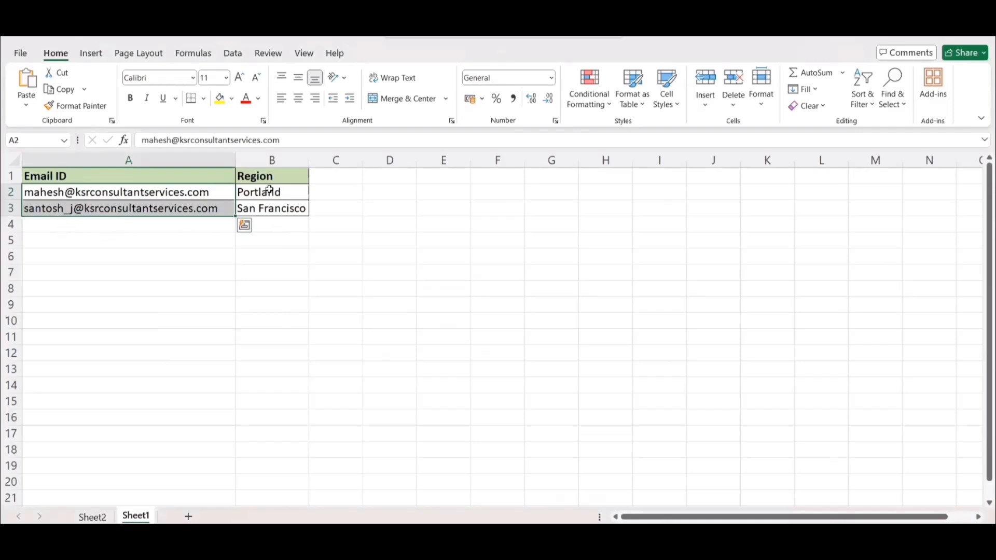
left_click(149, 193)
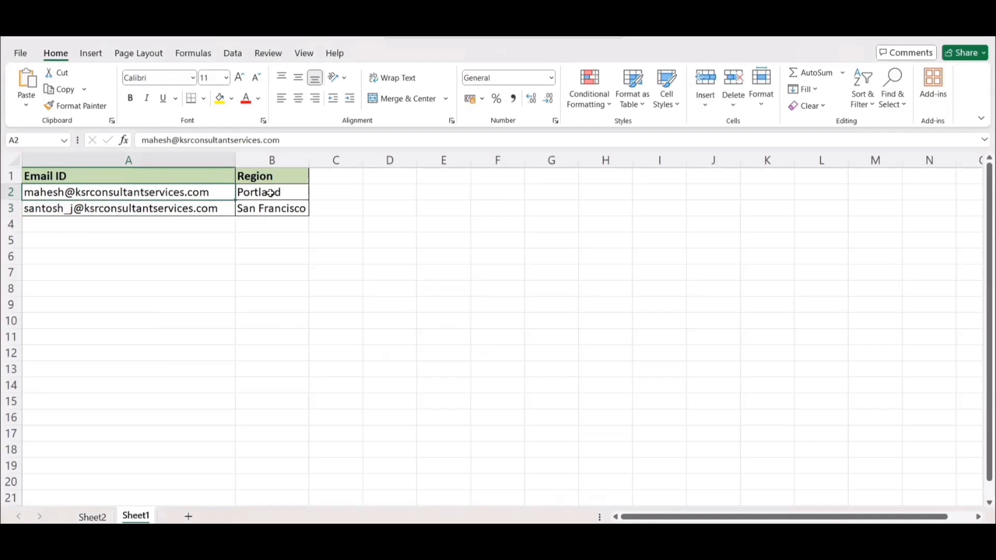
left_click(133, 209)
left_click(286, 208)
double_click(290, 196)
left_click_drag(283, 195, 230, 196)
key("ctrl+c")
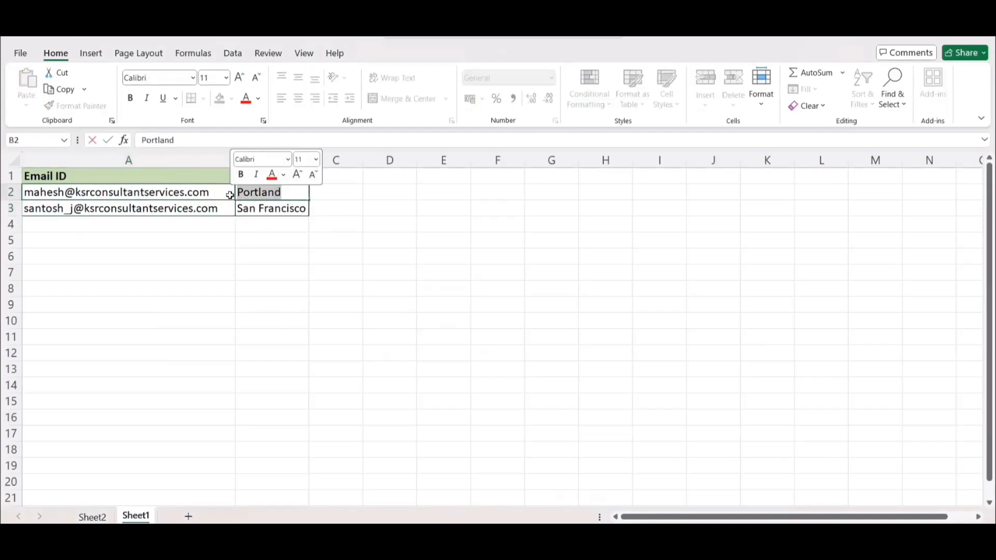
left_click(345, 252)
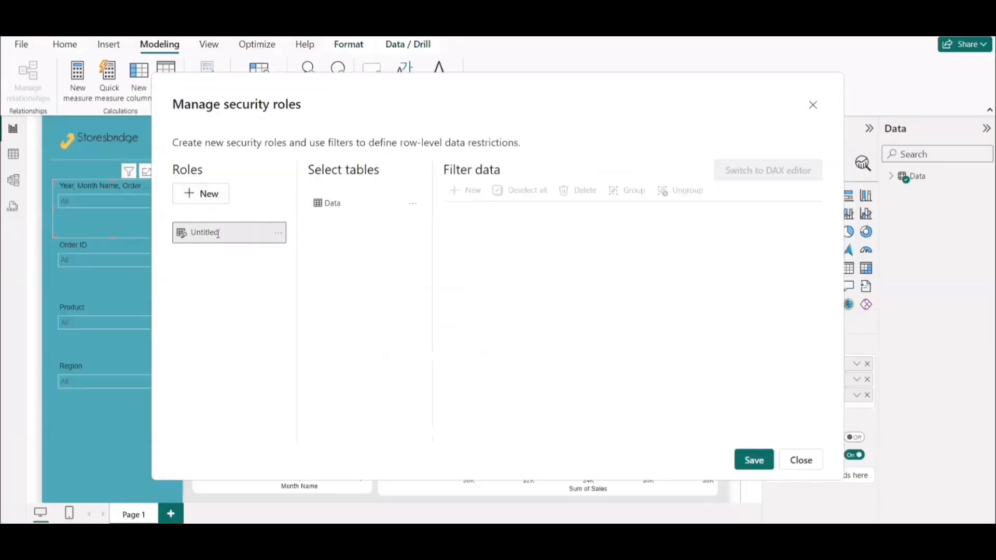
Switch back to Power BI and rename the untitled security role as Portland.
double_click(218, 234)
key("ctrl+v")
left_click(223, 269)
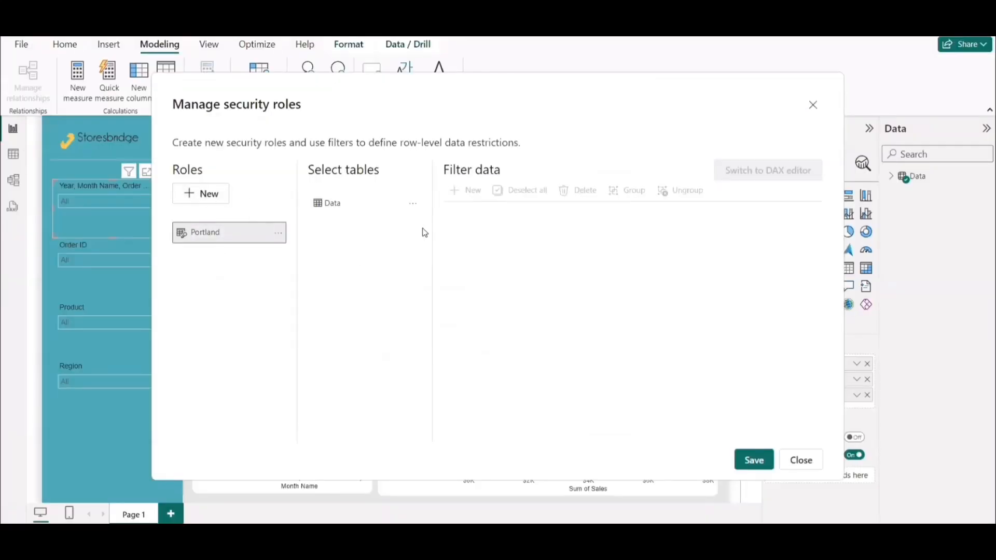
Add a filter rule on the Data table for the Portland role where Region equals Portland.
left_click(336, 210)
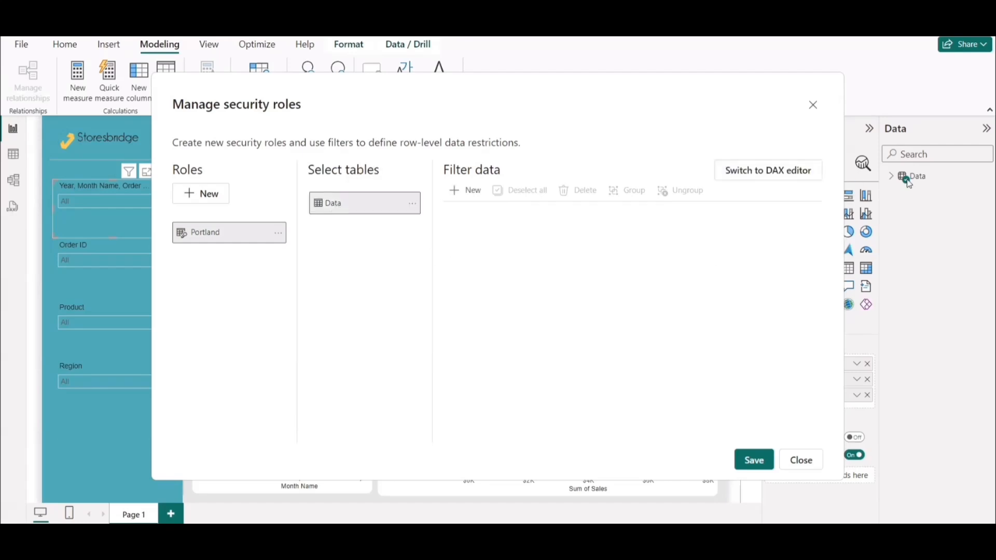
left_click(465, 196)
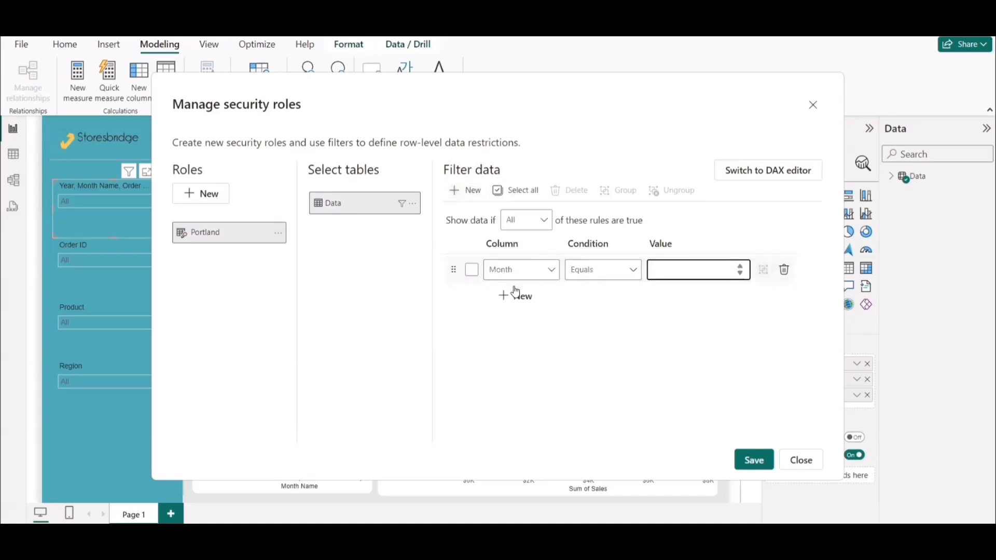
left_click(520, 270)
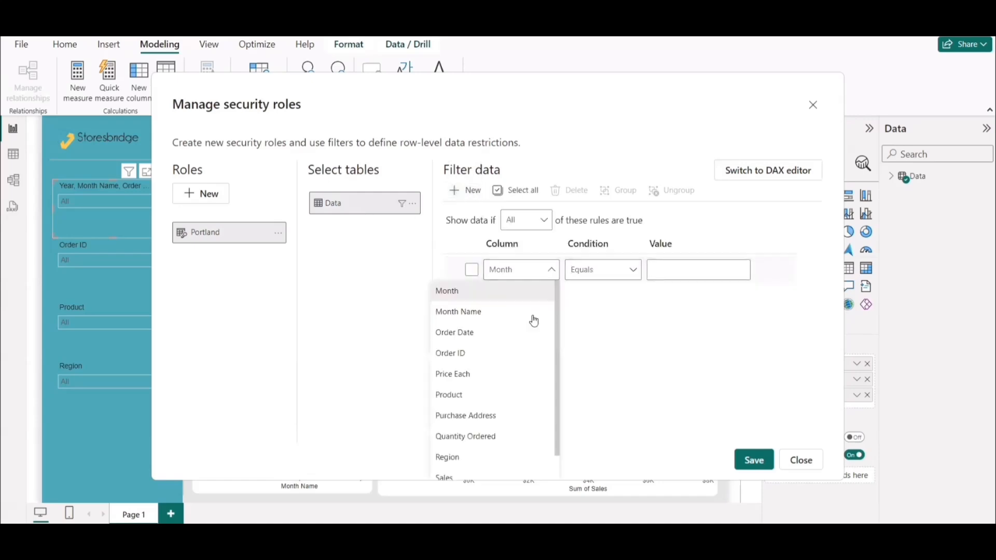
left_click(459, 462)
left_click(672, 271)
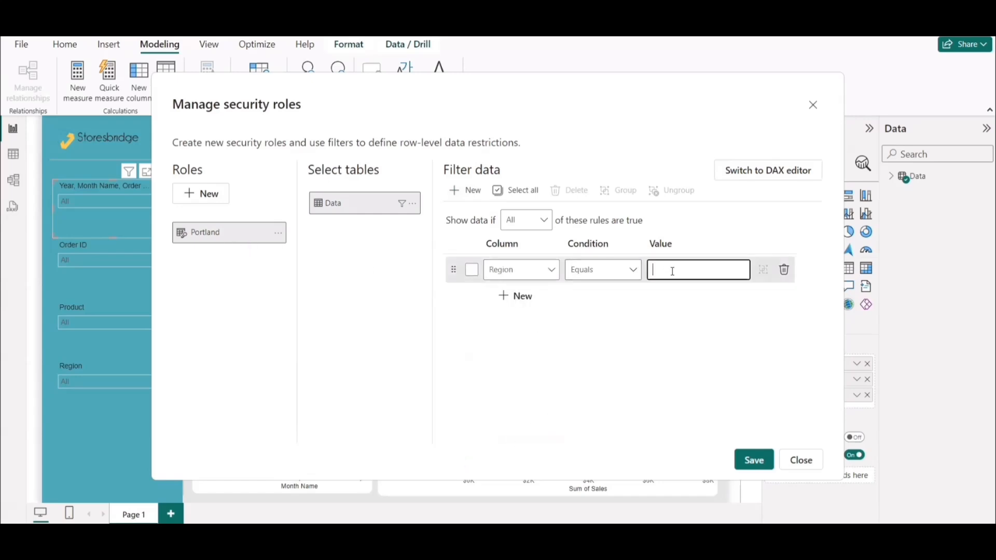
type("Portland")
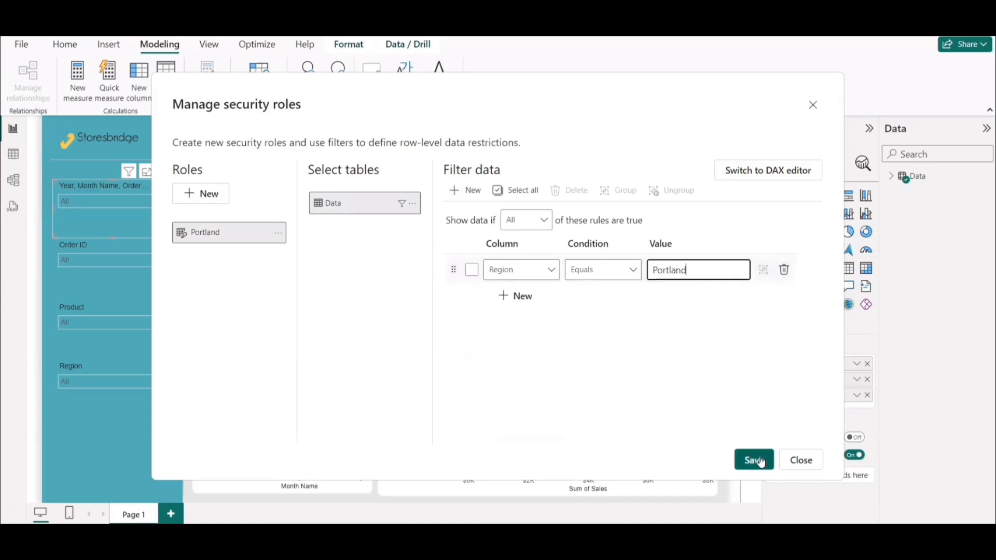
Add a second security role named San Francisco, copying the name from cell B3 of the RLS workbook in Excel.
left_click(202, 196)
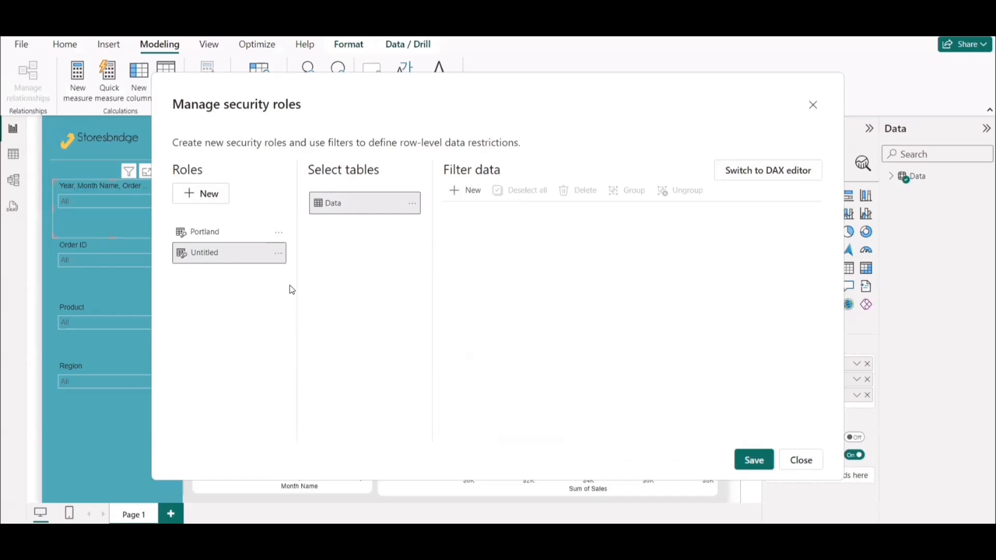
key("super+Tab")
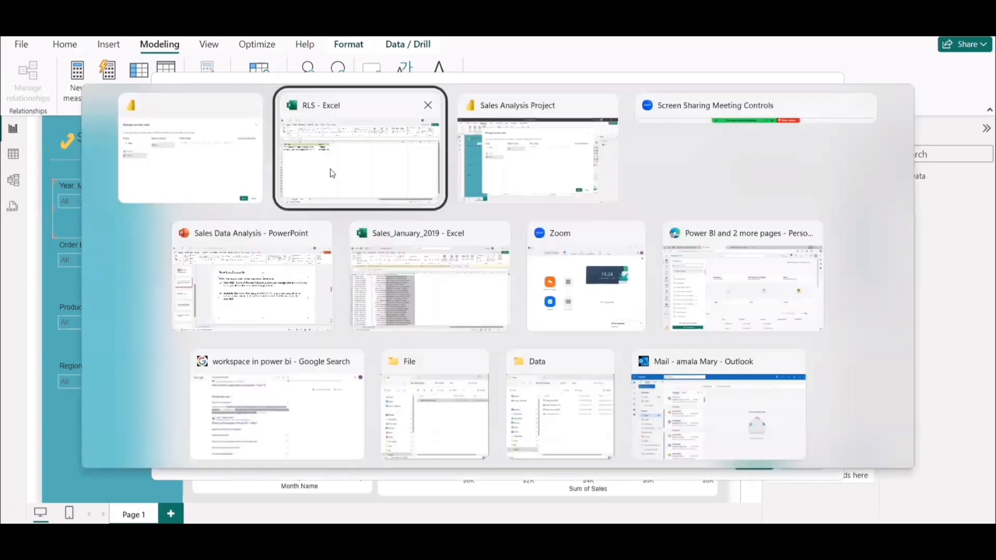
left_click(287, 190)
left_click(252, 207)
triple_click(225, 144)
key("ctrl+c")
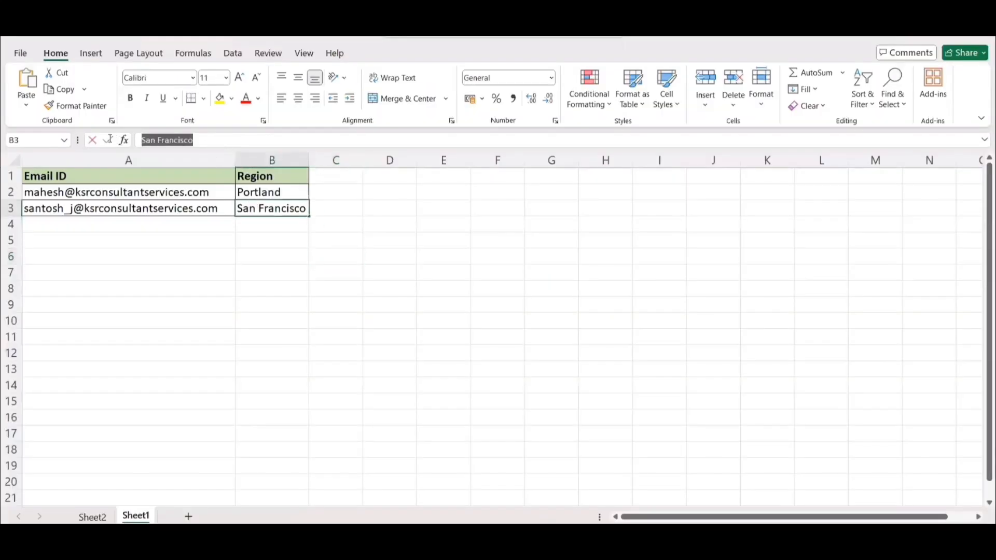
left_click(280, 252)
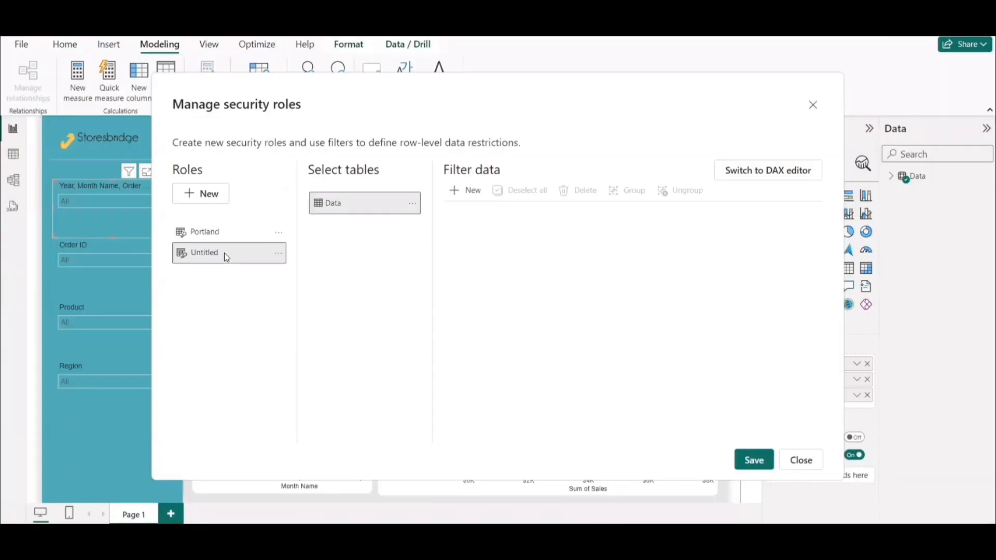
double_click(224, 253)
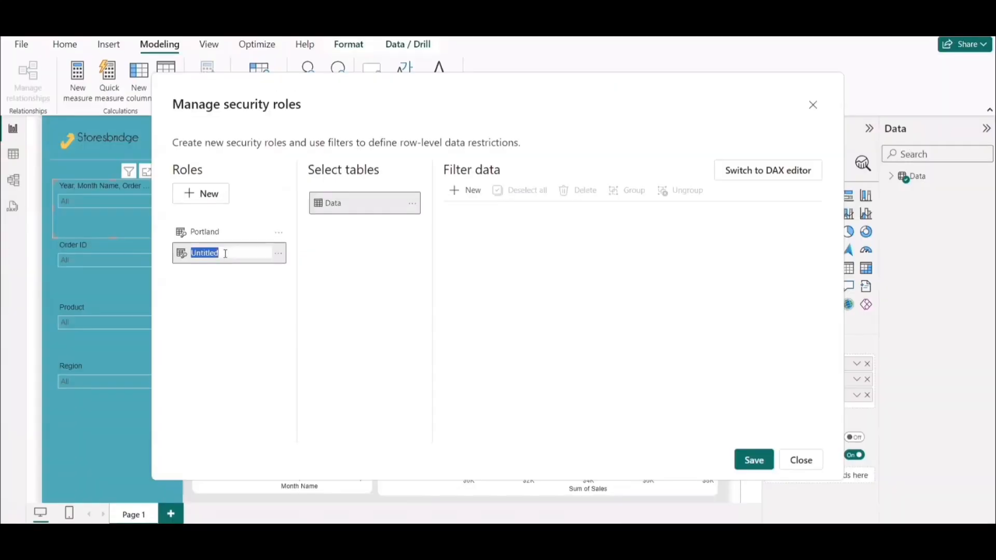
key("ctrl+v")
left_click(328, 280)
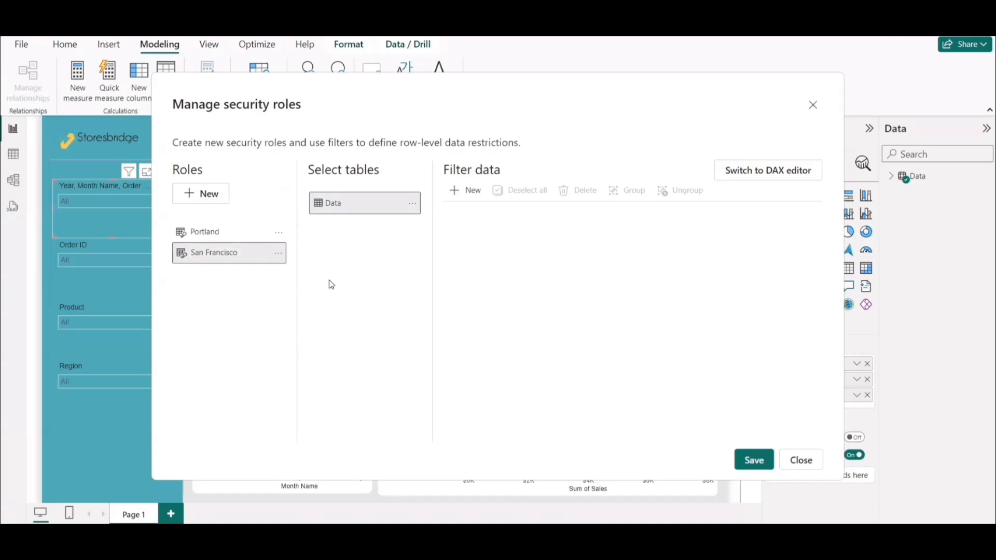
Add a Data table rule for the San Francisco role where Region equals San Francisco, and save the roles.
left_click(466, 192)
left_click(507, 270)
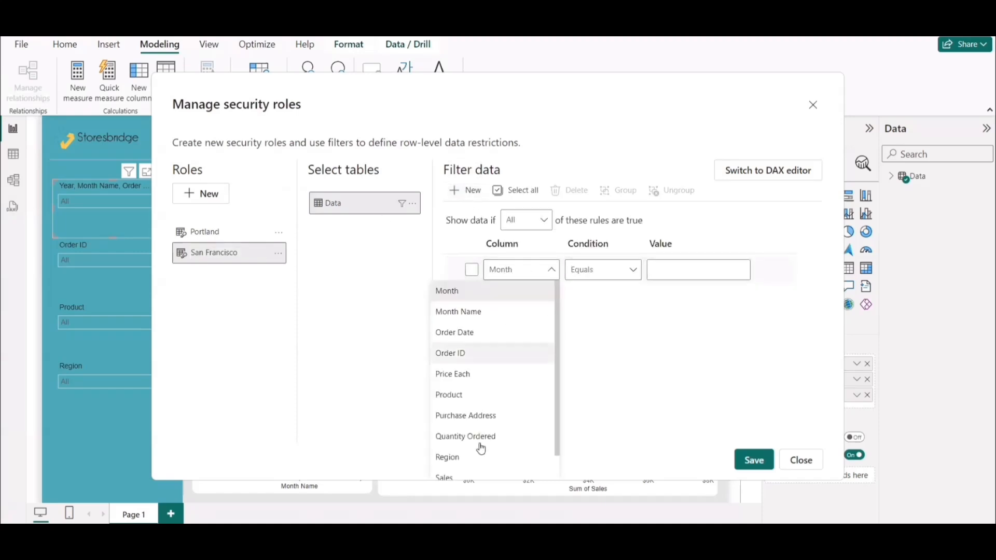
left_click(506, 456)
left_click(671, 271)
type("San Francisco")
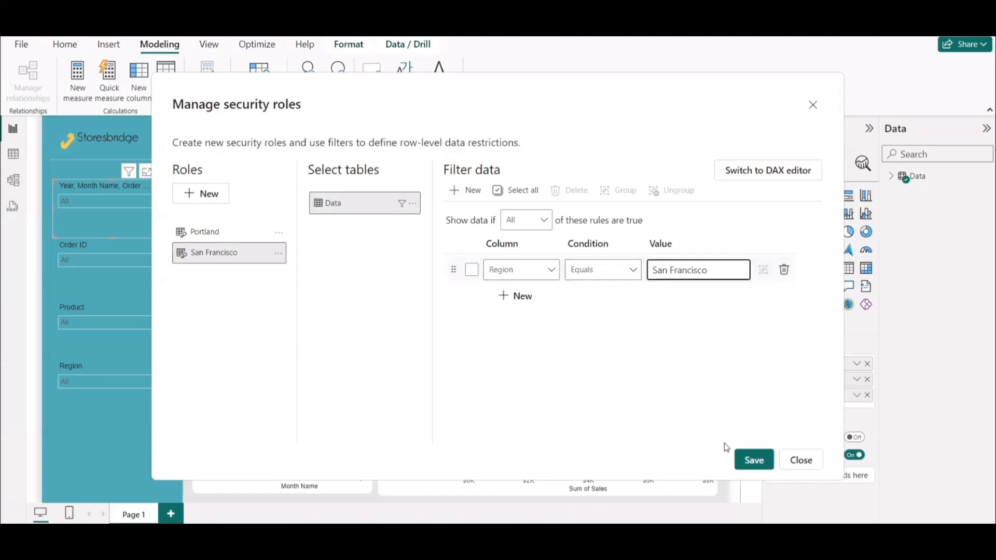
left_click(752, 461)
left_click(753, 463)
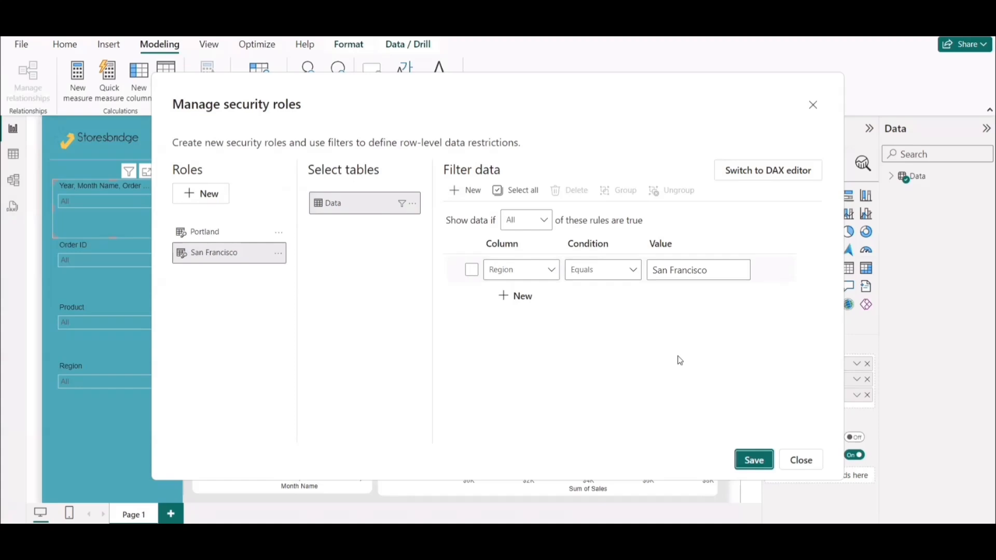
left_click(803, 492)
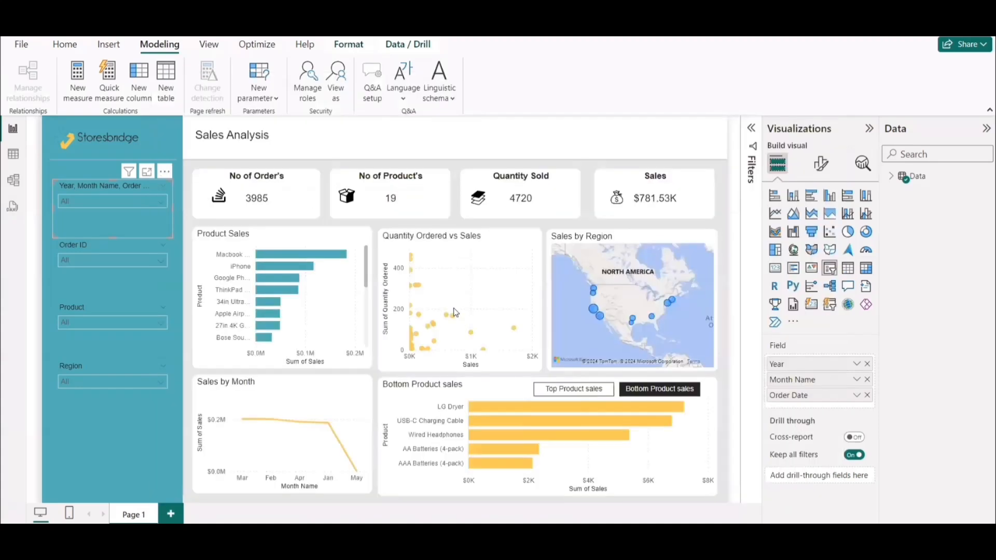
Test the Portland role by viewing the report as that role, and return to the unrestricted view.
left_click(341, 80)
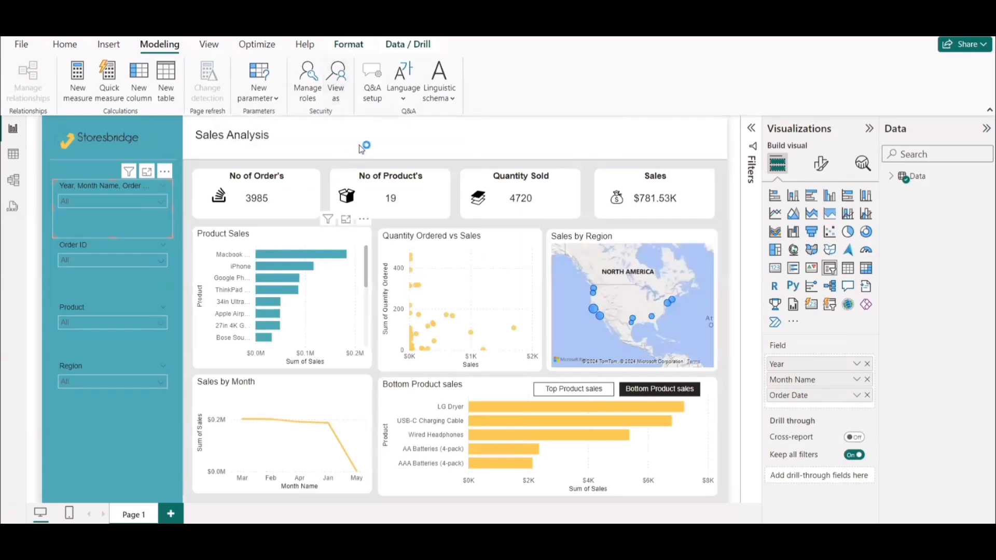
left_click(337, 94)
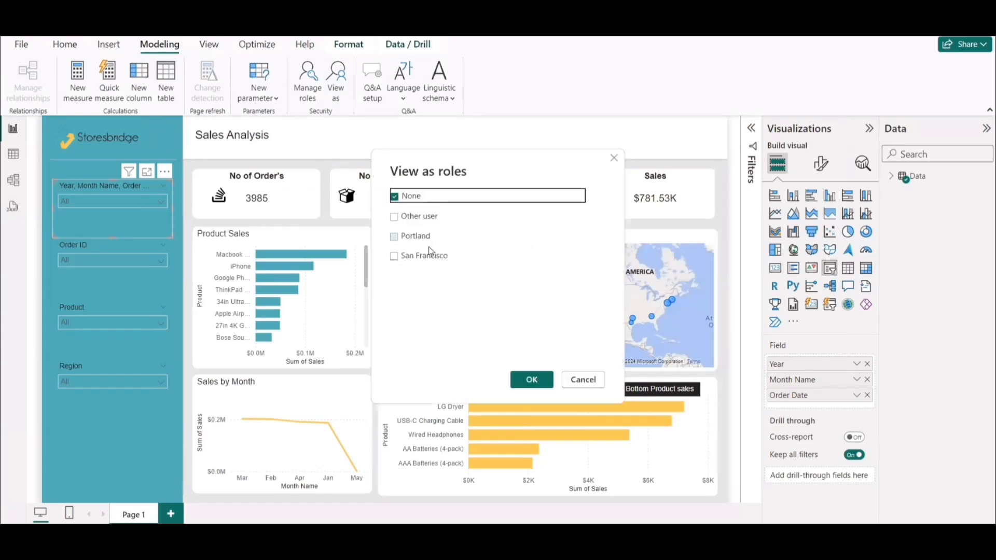
left_click(395, 237)
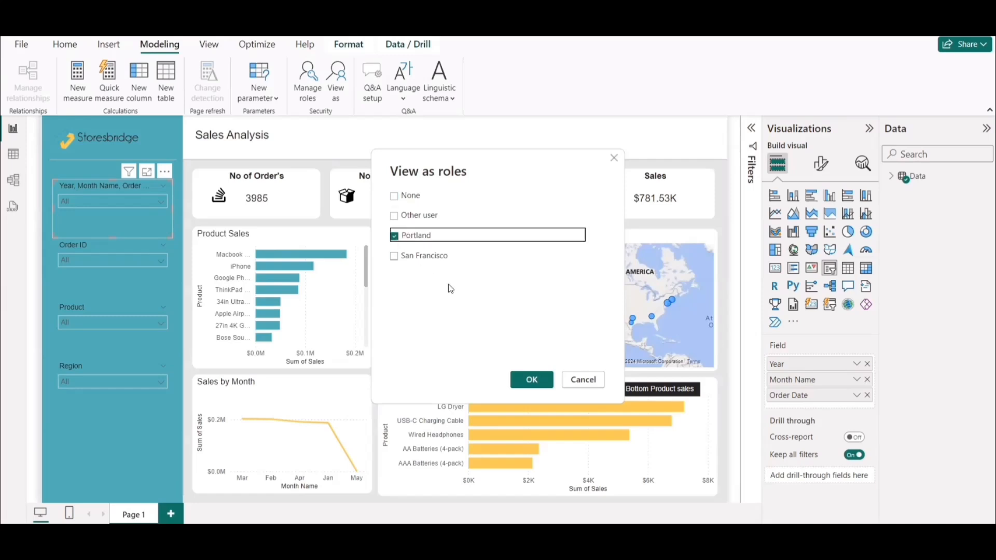
left_click(530, 381)
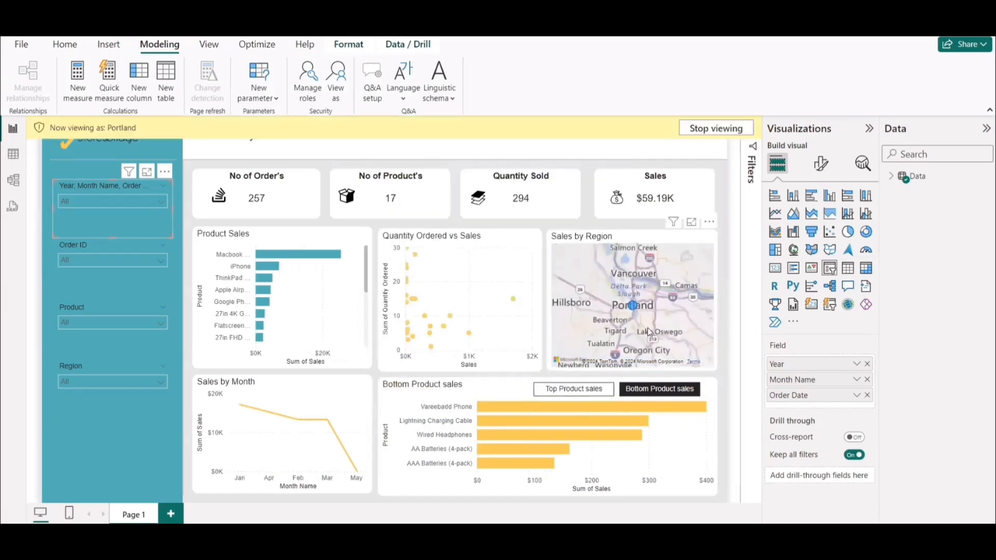
left_click(708, 132)
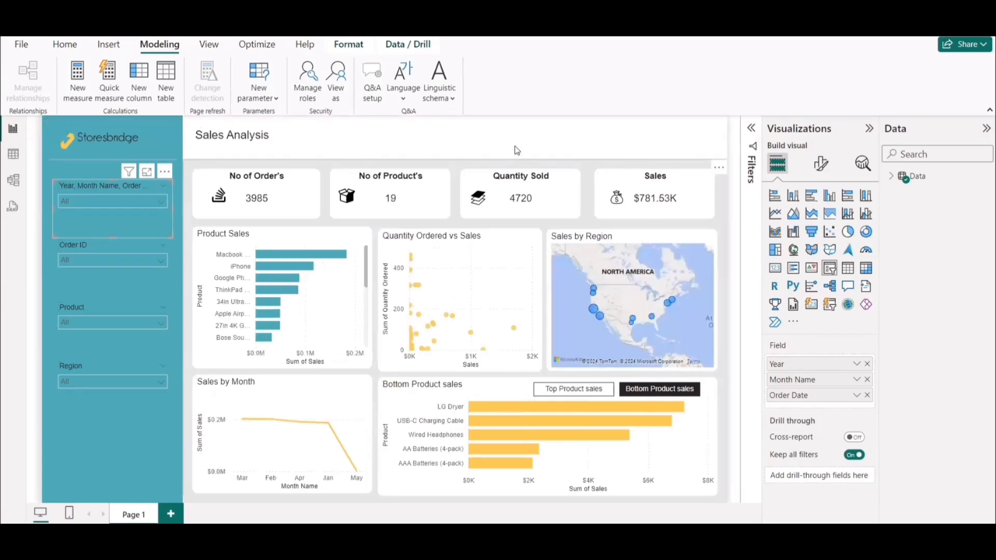
left_click(724, 223)
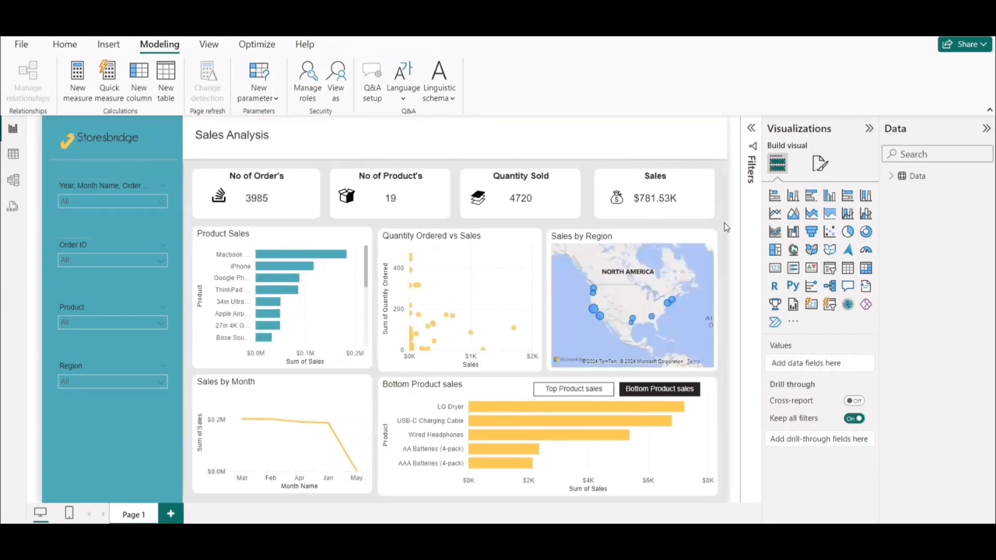
Switch to the Power BI service in the browser and open the list of available workspaces.
left_click(78, 46)
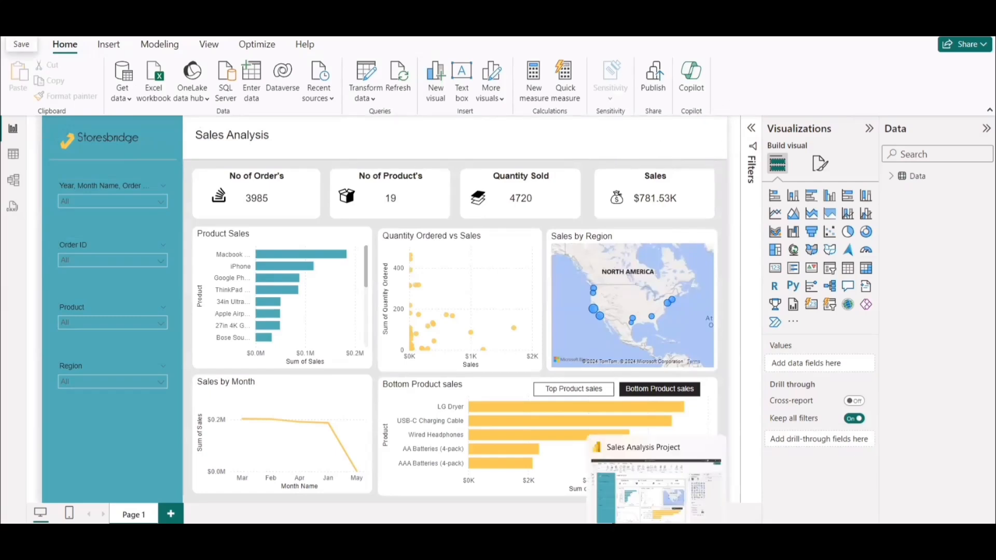
mouse_move(514, 537)
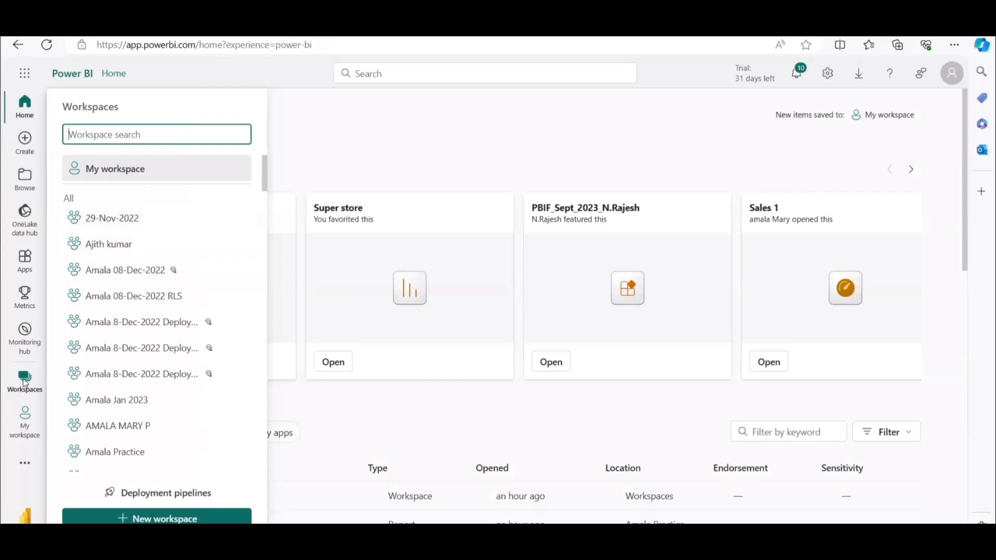
left_click(138, 46)
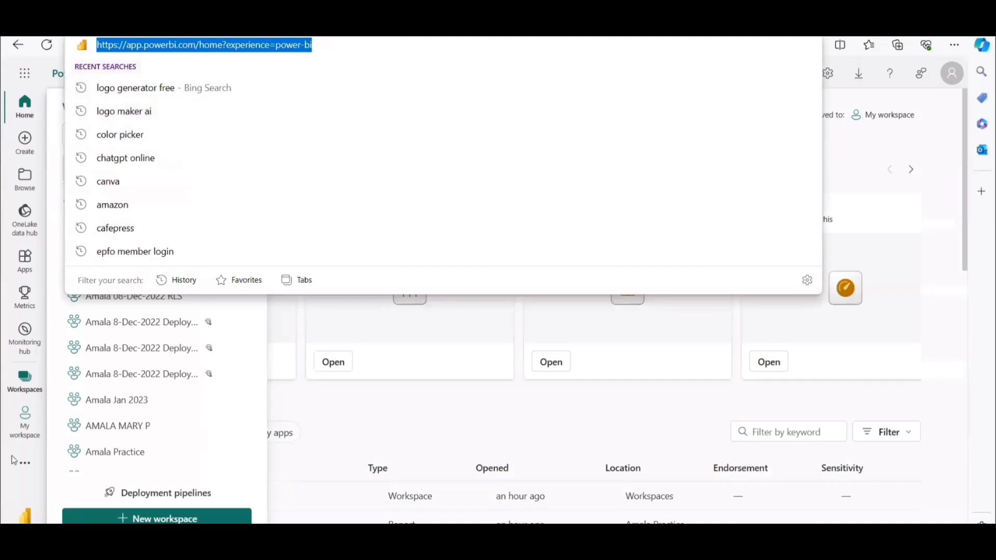
left_click(16, 484)
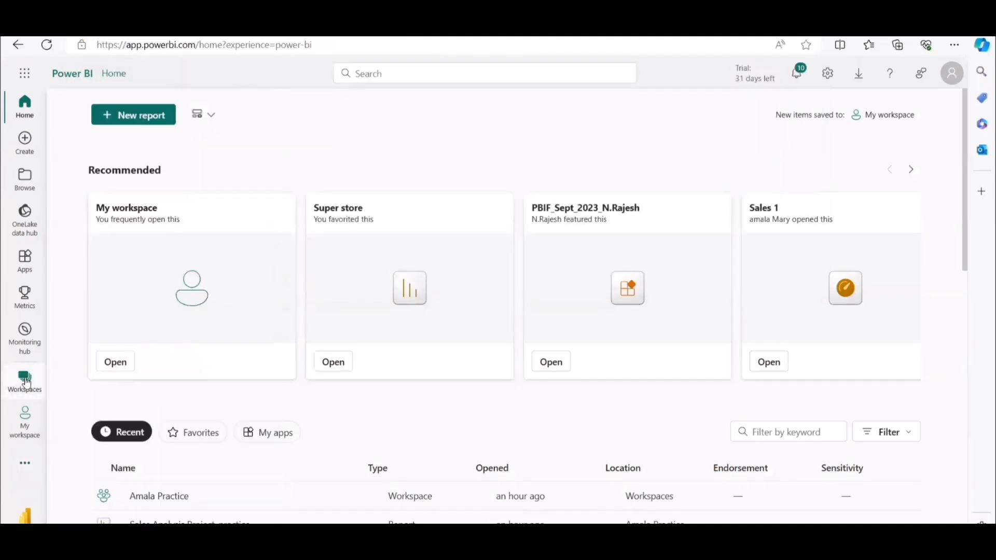
left_click(25, 383)
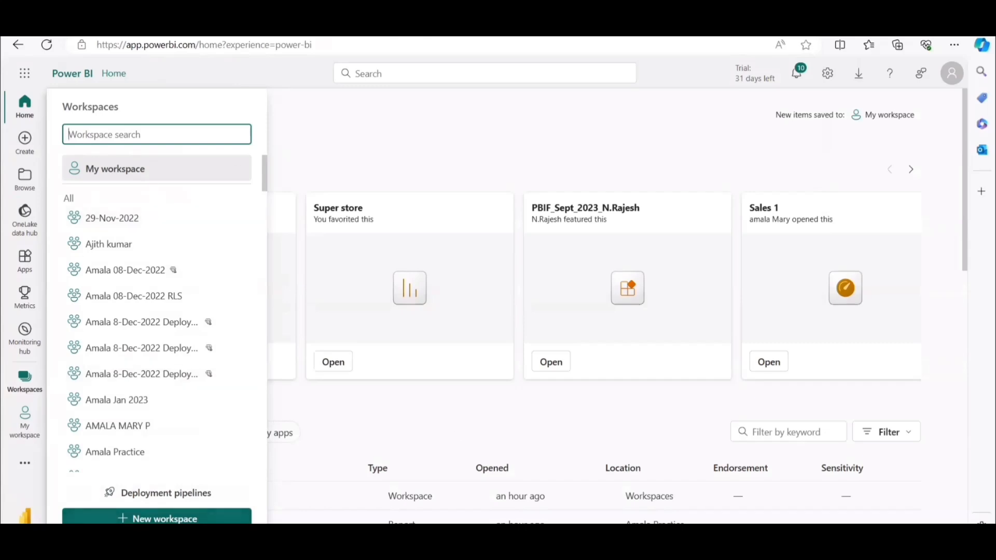
Switch to the PowerPoint presentation and show slide 6 about workspaces and their access types.
left_click(600, 537)
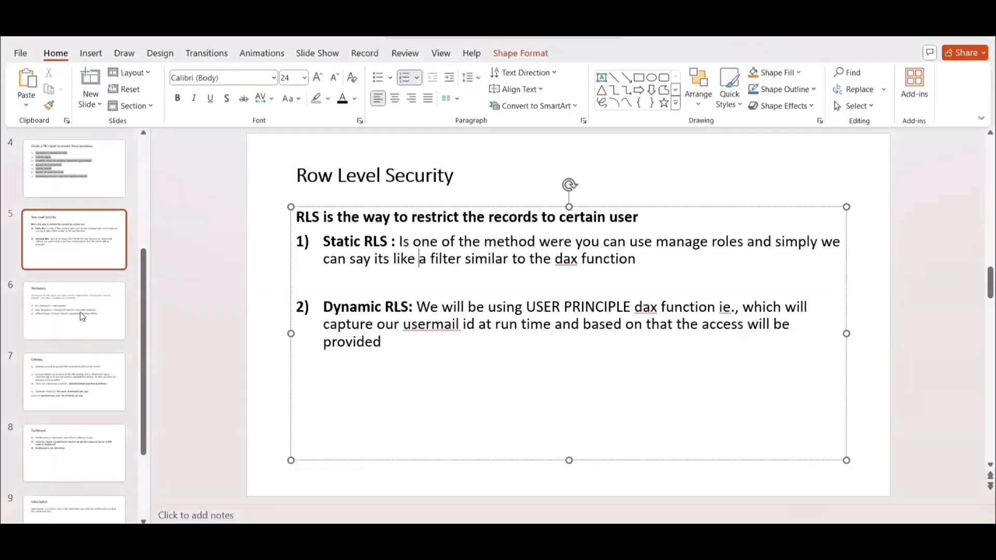
left_click(83, 315)
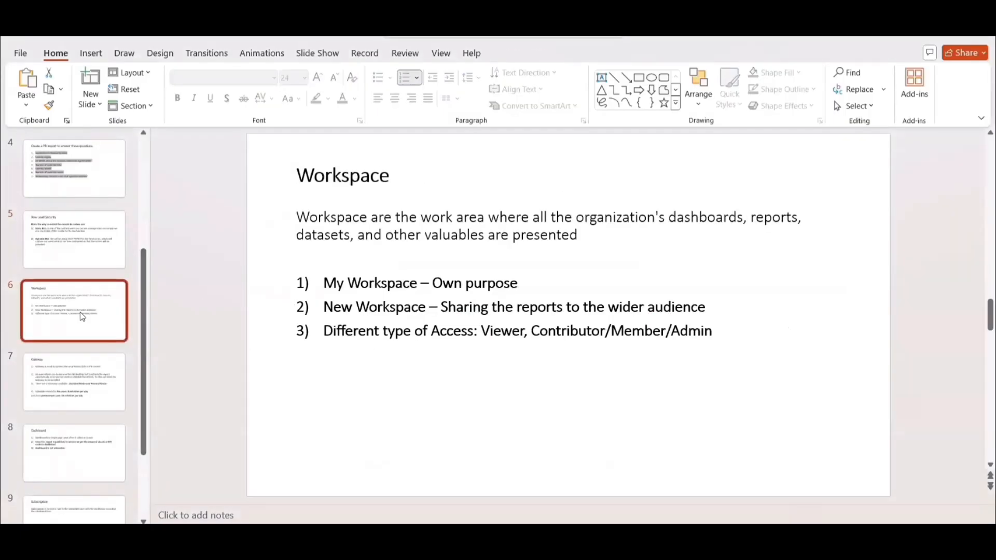
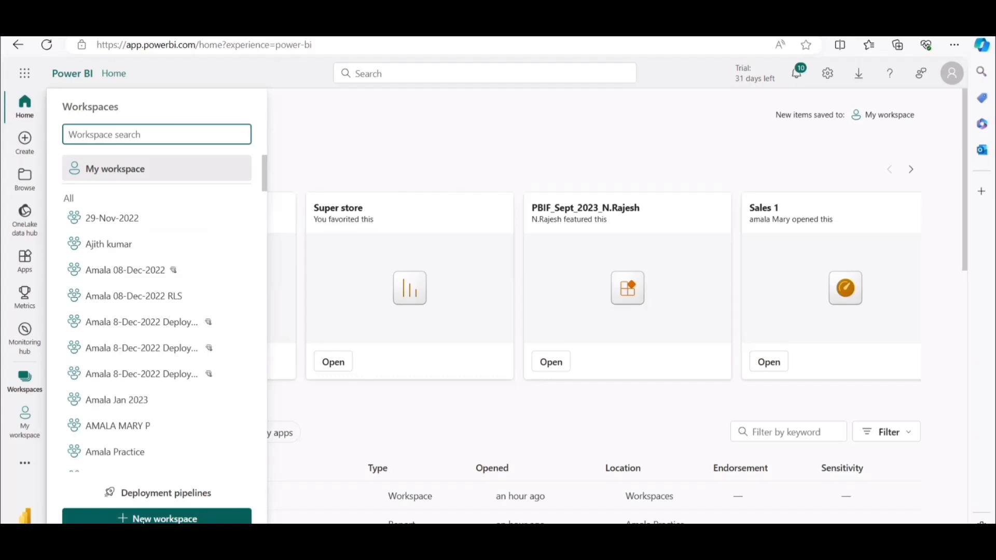
Start a new workspace named Sales Analysis Project and reuse the same text as its description.
left_click(144, 519)
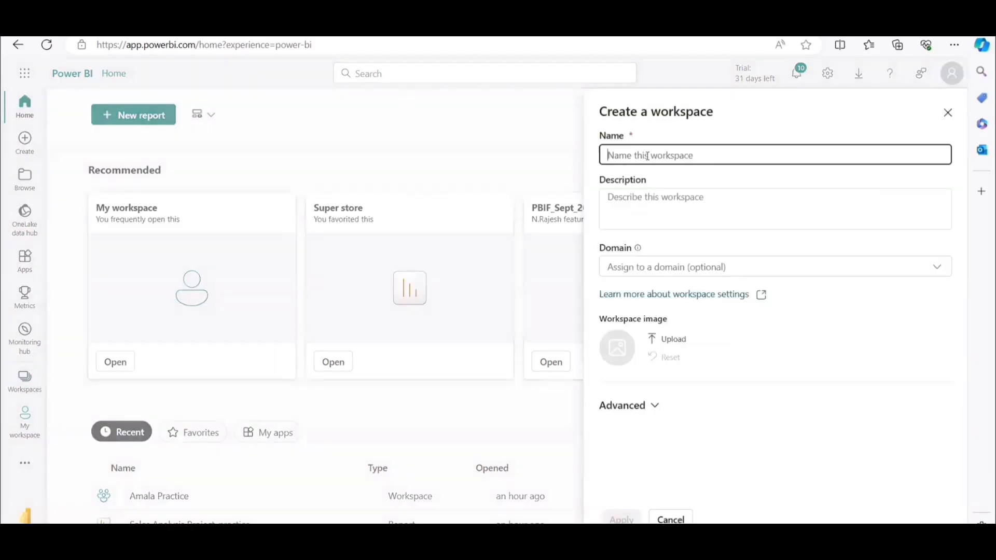
left_click(647, 156)
type("S")
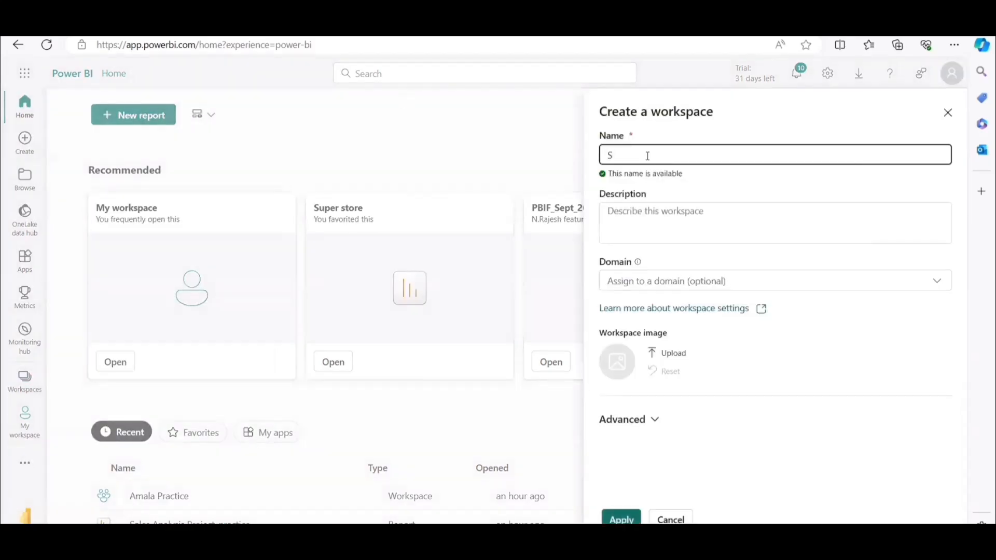
type("ales Analysis Project")
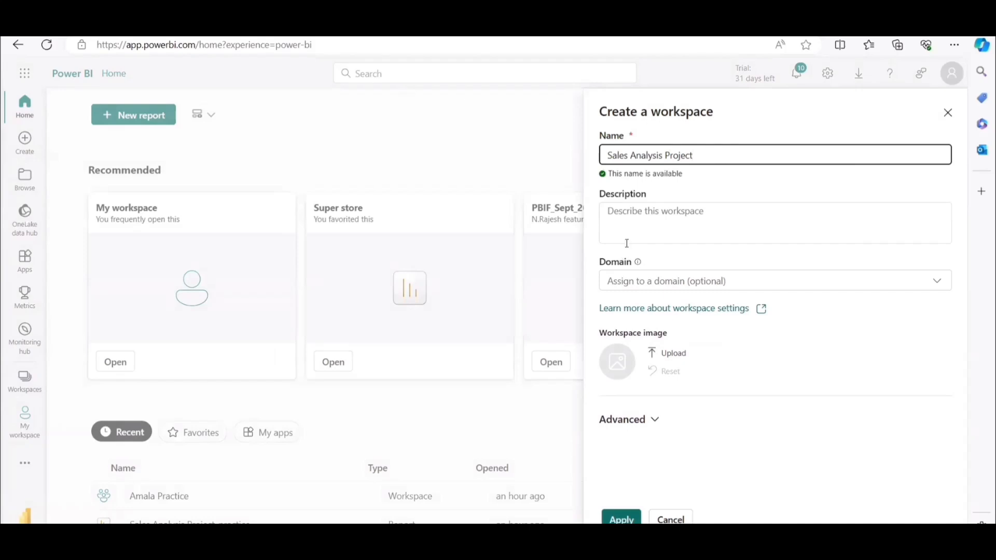
left_click_drag(700, 160, 554, 153)
key("ctrl+c")
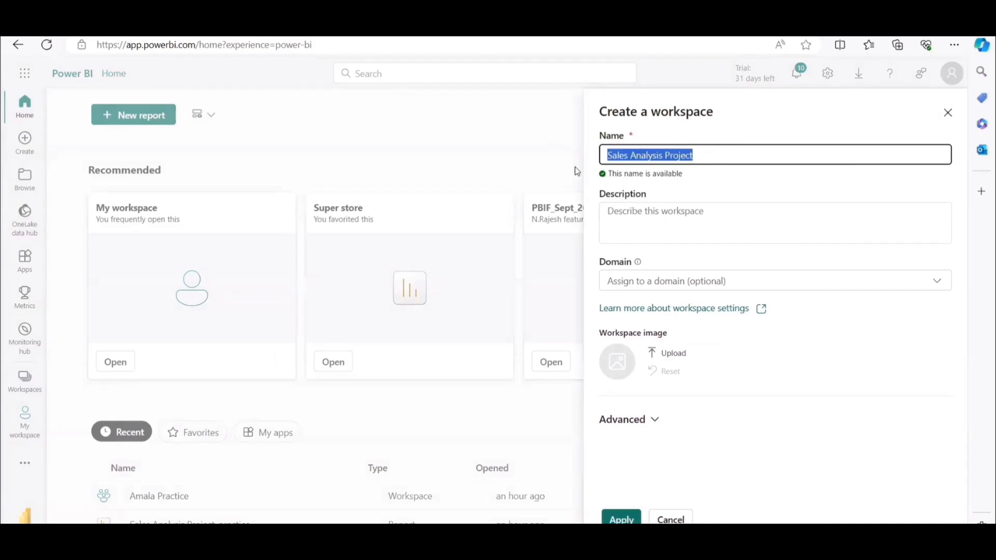
left_click(646, 217)
key("ctrl+v")
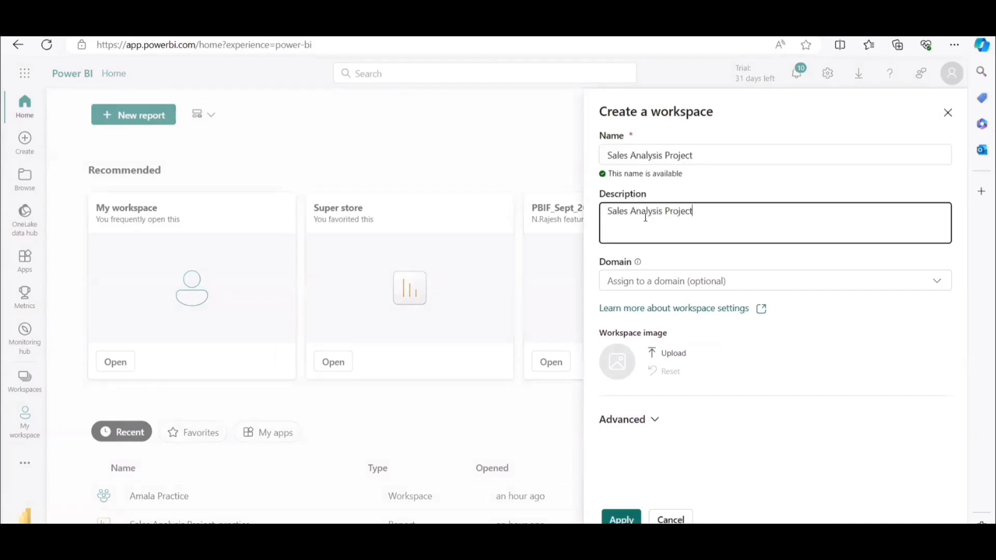
Upload the Logo file from the Logo folder as the workspace image and create the workspace.
left_click(670, 354)
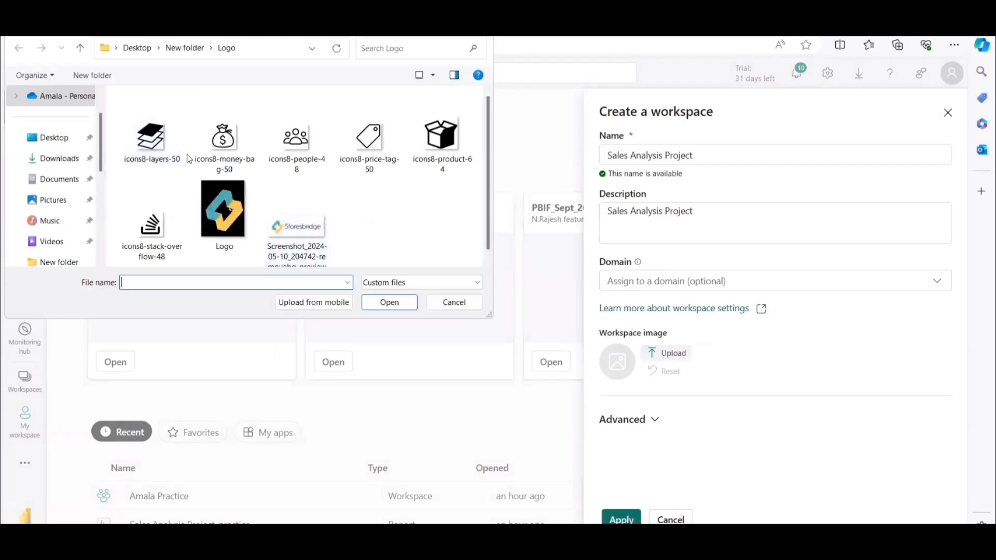
left_click(224, 207)
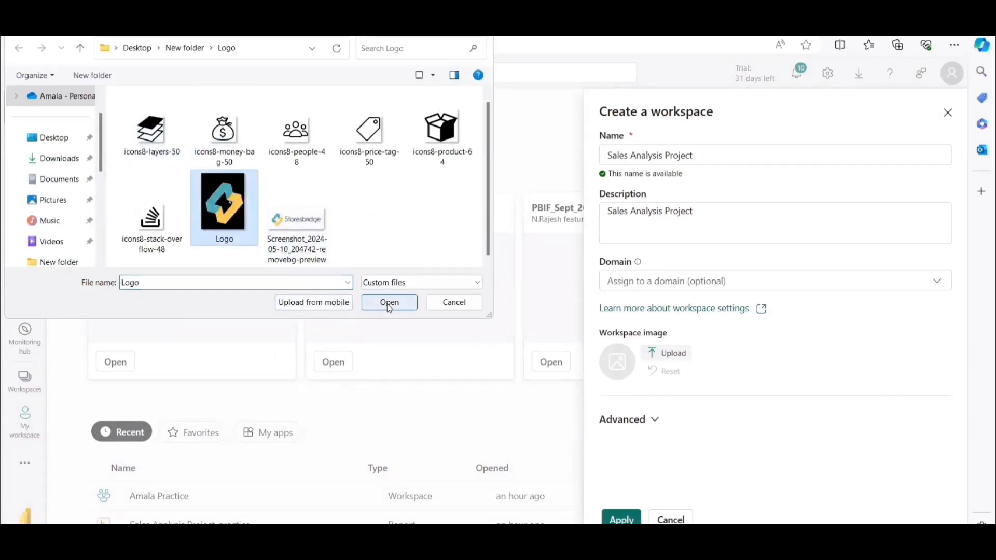
left_click(388, 303)
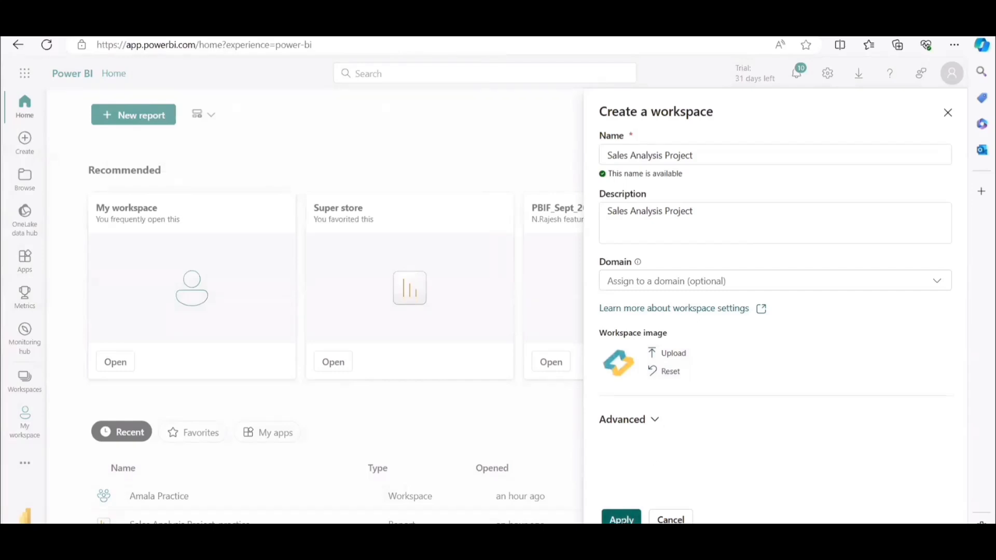
left_click(621, 518)
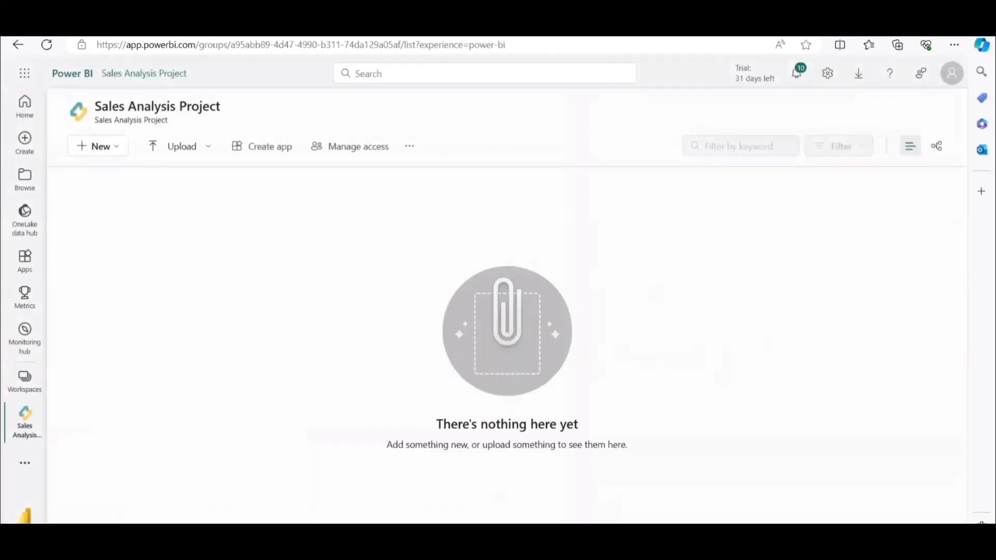
Switch to Power BI Desktop and publish the report to the Sales Analysis Project workspace.
mouse_move(656, 544)
left_click(656, 492)
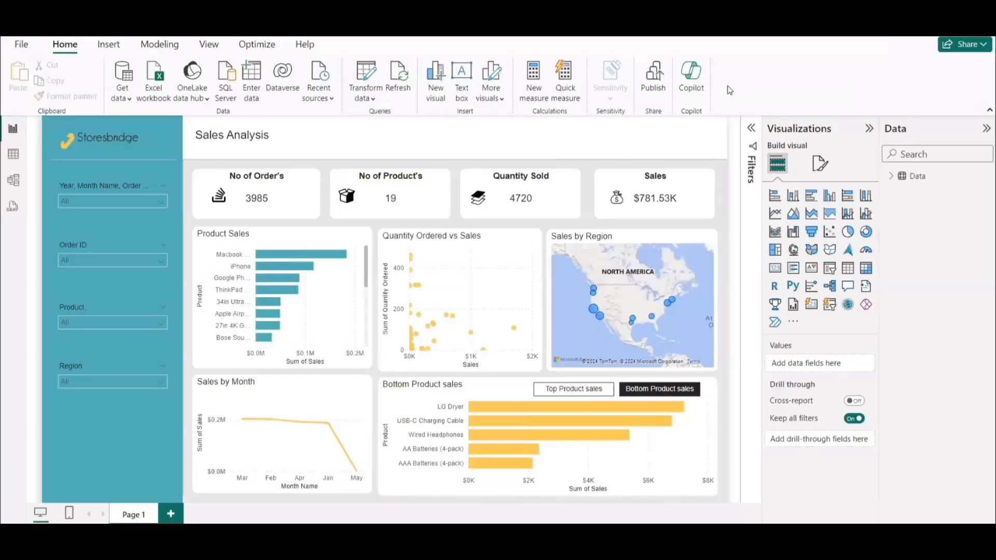
left_click(654, 82)
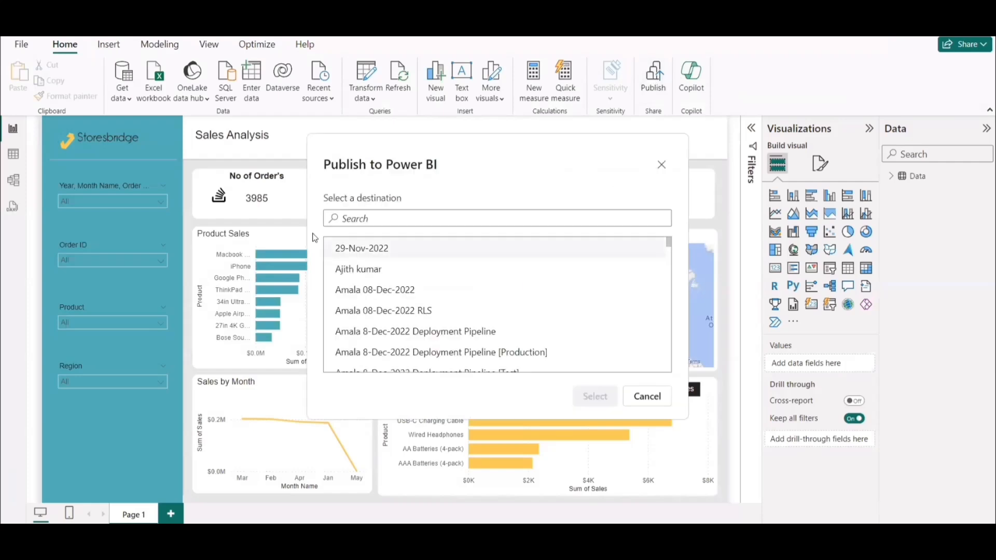
type("Sal")
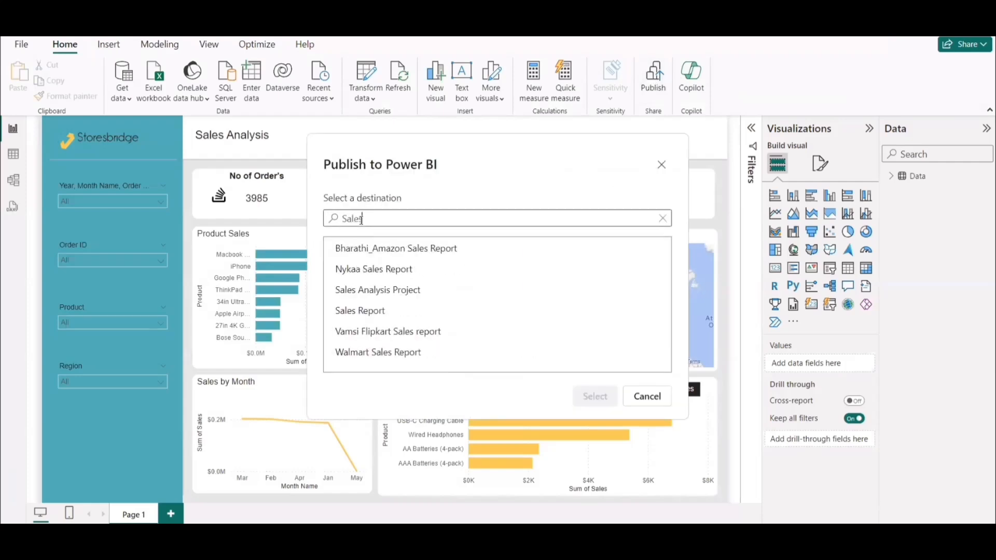
type("es")
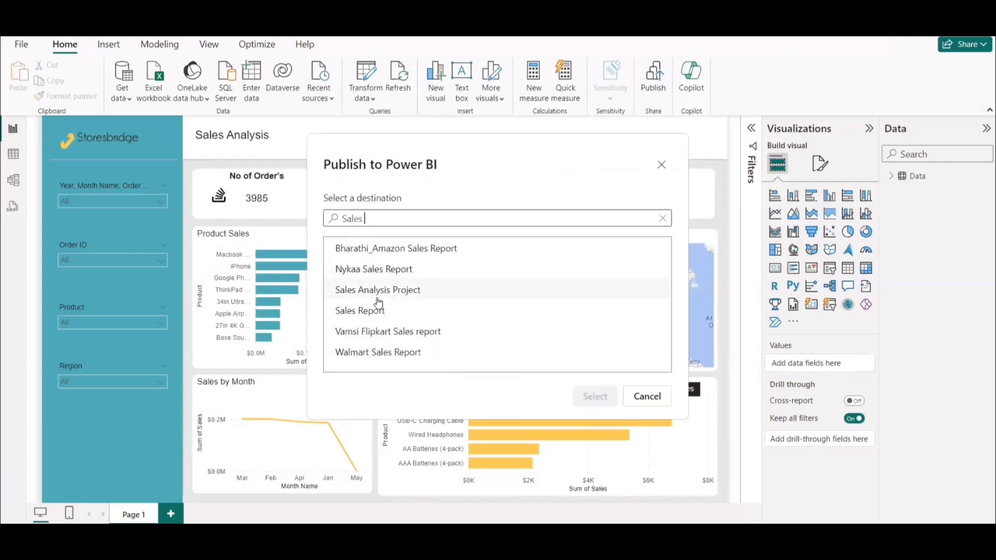
left_click(345, 291)
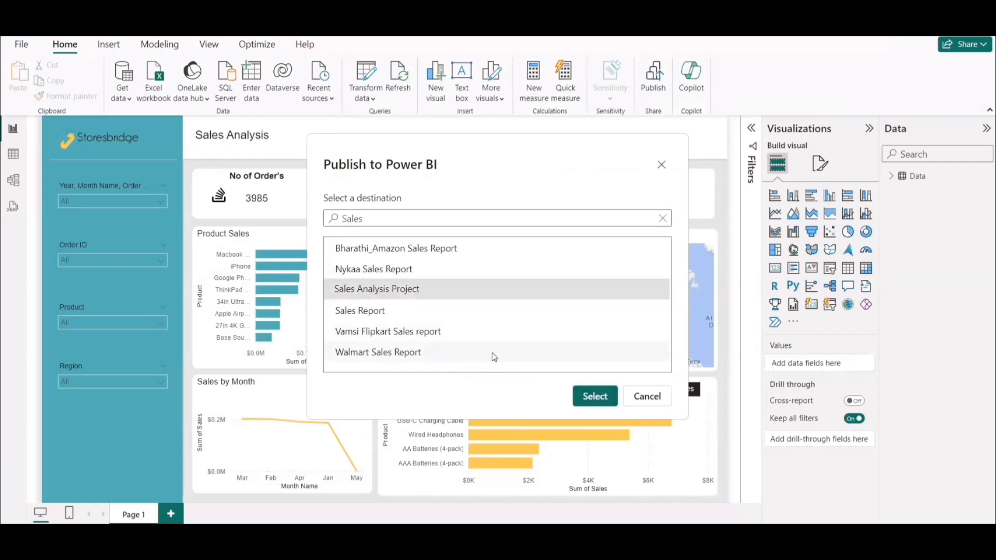
left_click(592, 398)
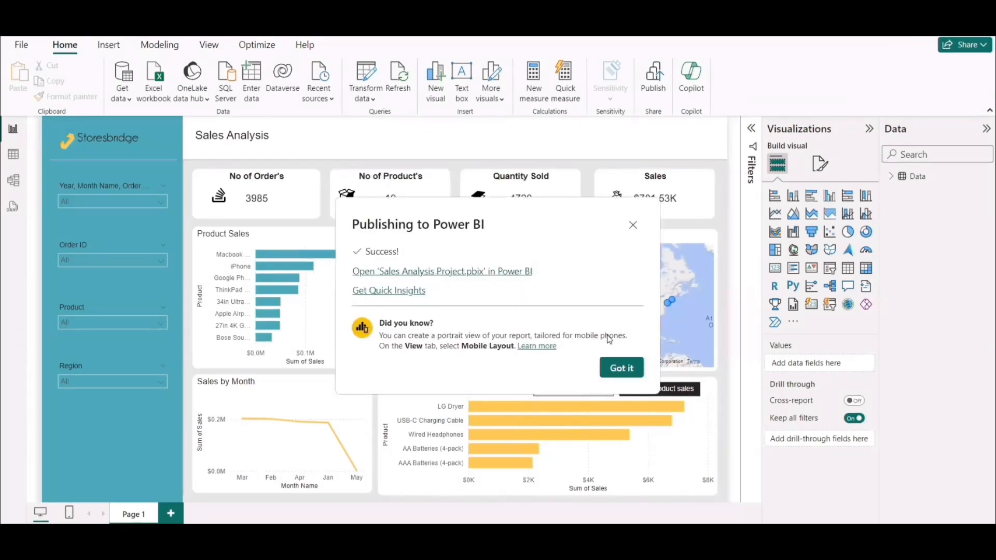
left_click(623, 368)
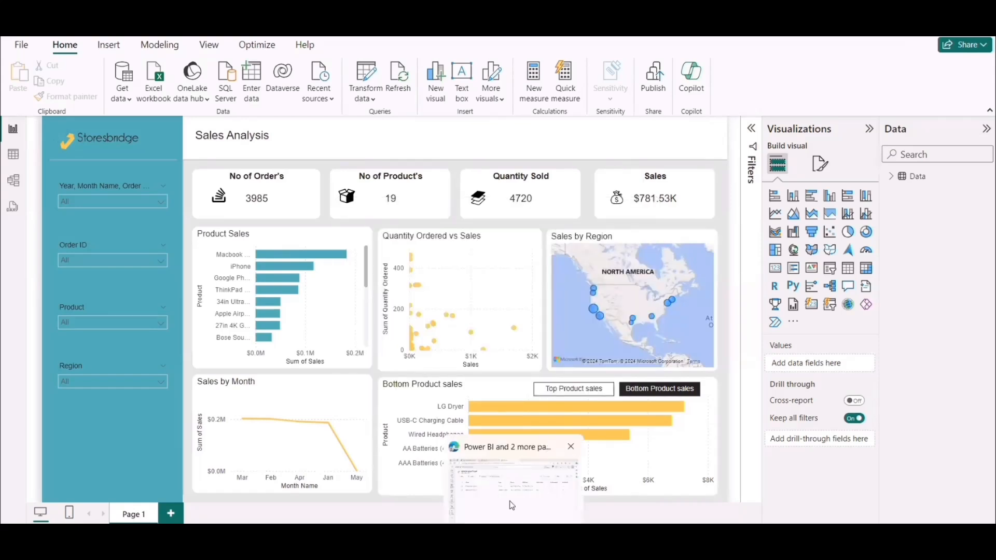
Return to the Power BI service in the browser and open the security settings of the Sales Analysis Project semantic model.
left_click(512, 506)
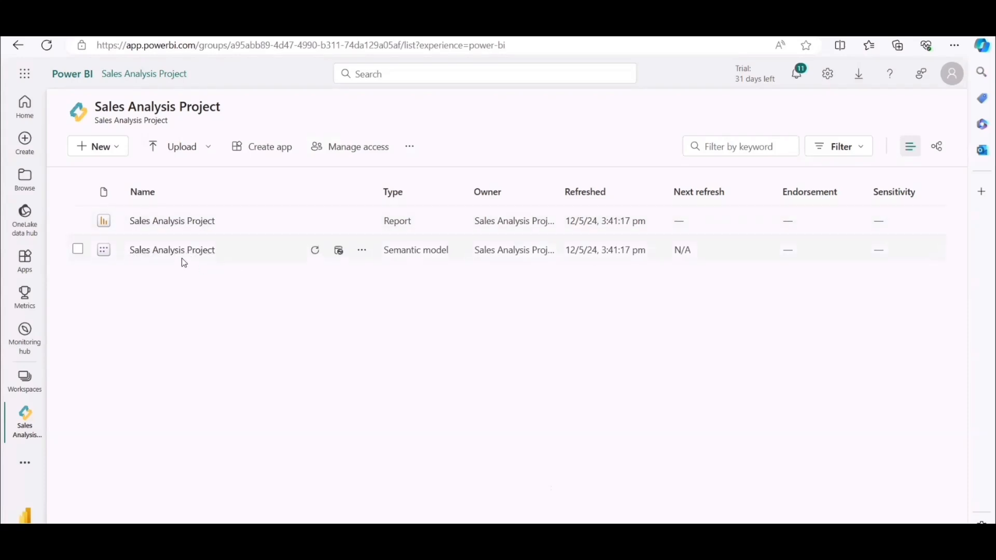
left_click(363, 256)
left_click(367, 254)
left_click(365, 252)
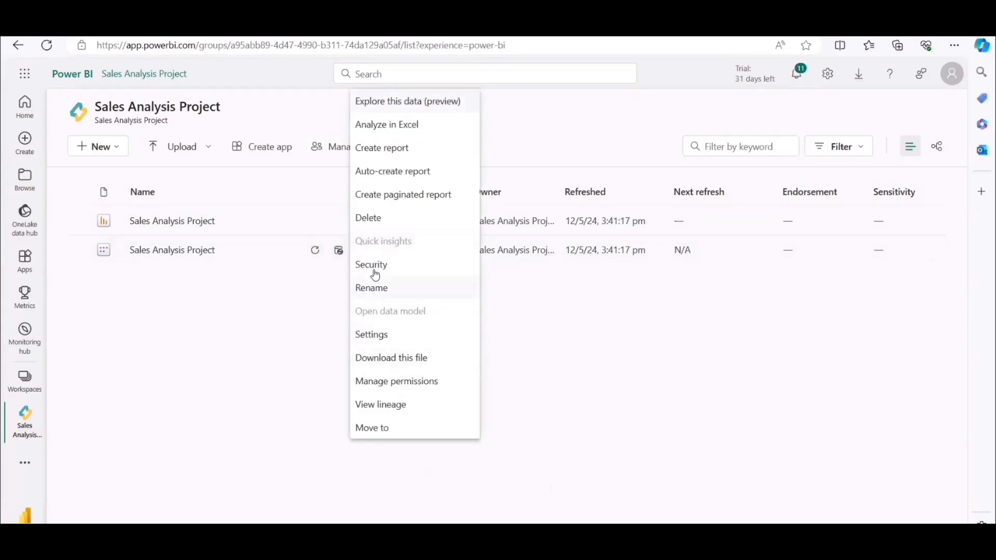
left_click(376, 266)
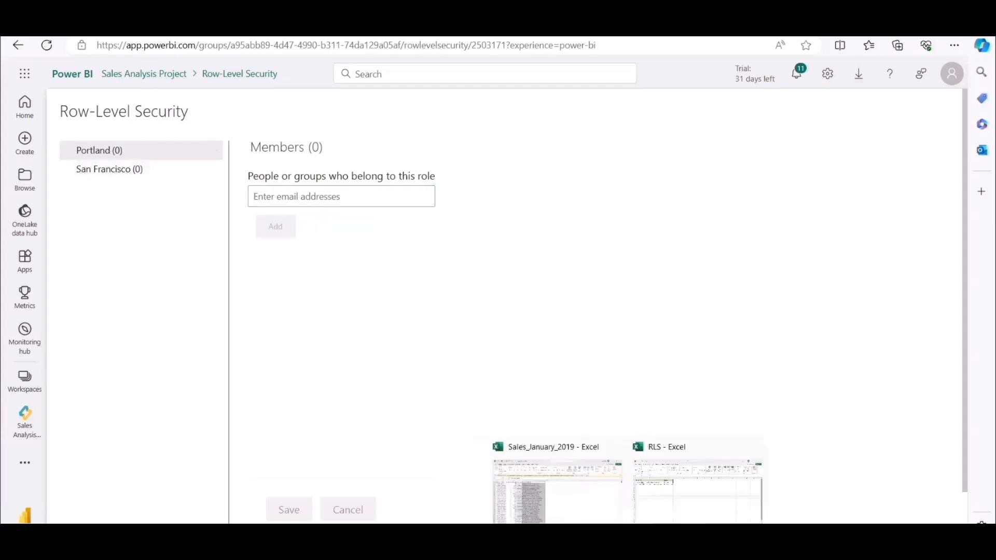
Copy the Portland user's email from the RLS Excel workbook, add that user to the Portland role, and save.
left_click(669, 487)
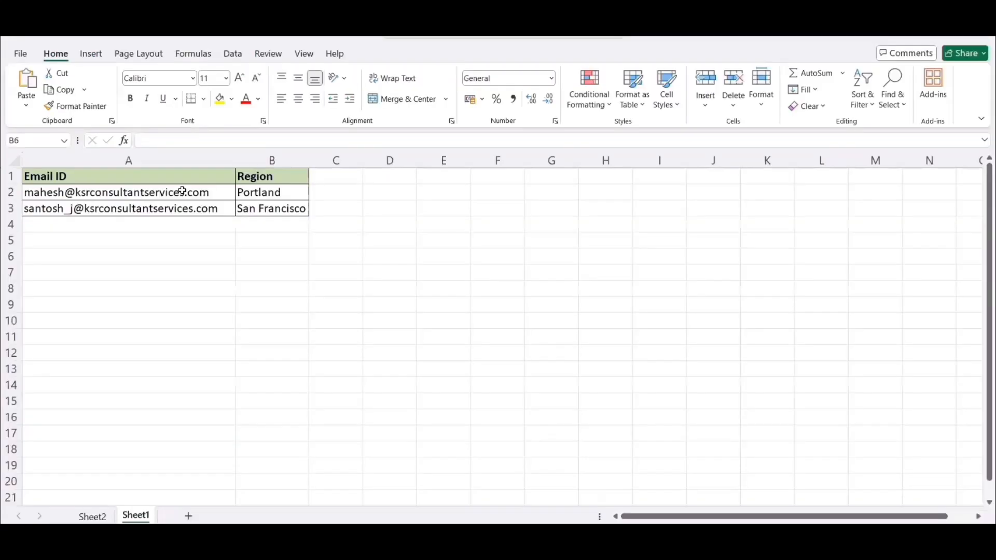
double_click(148, 192)
left_click_drag(220, 191, 9, 173)
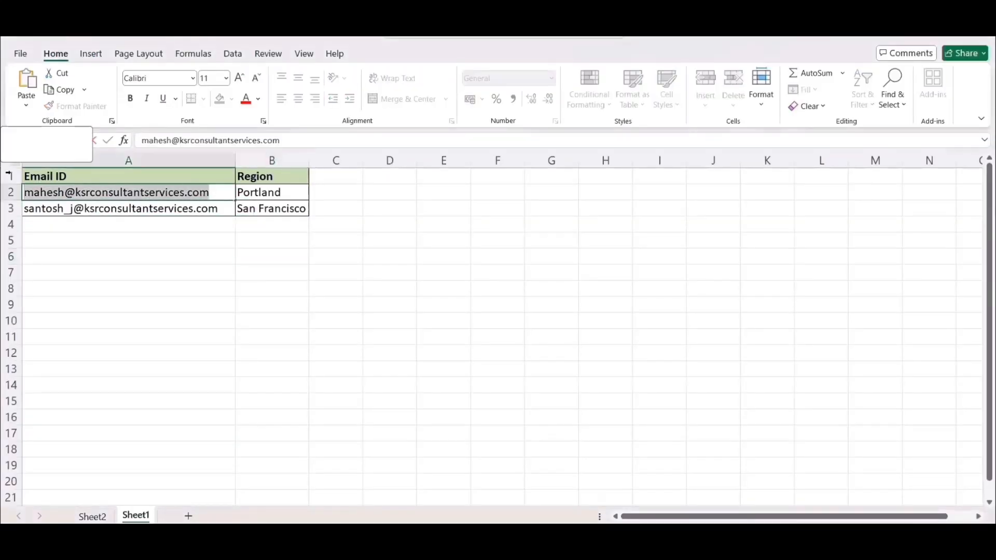
left_click(266, 275)
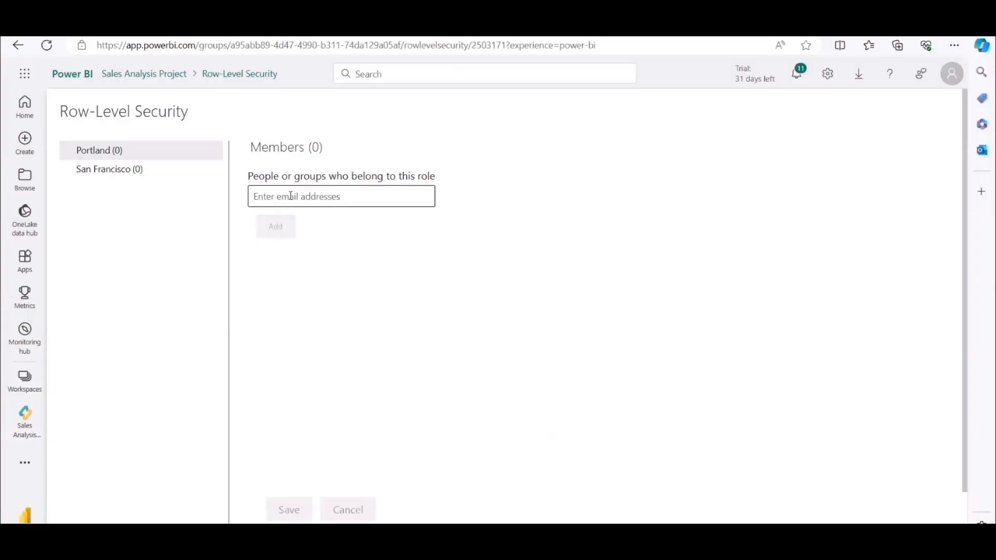
left_click(290, 196)
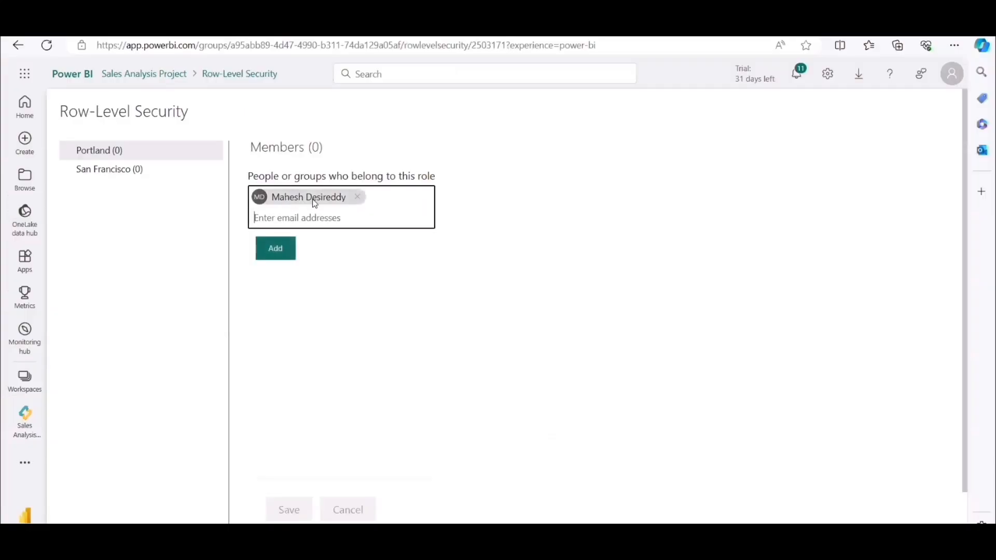
left_click(271, 249)
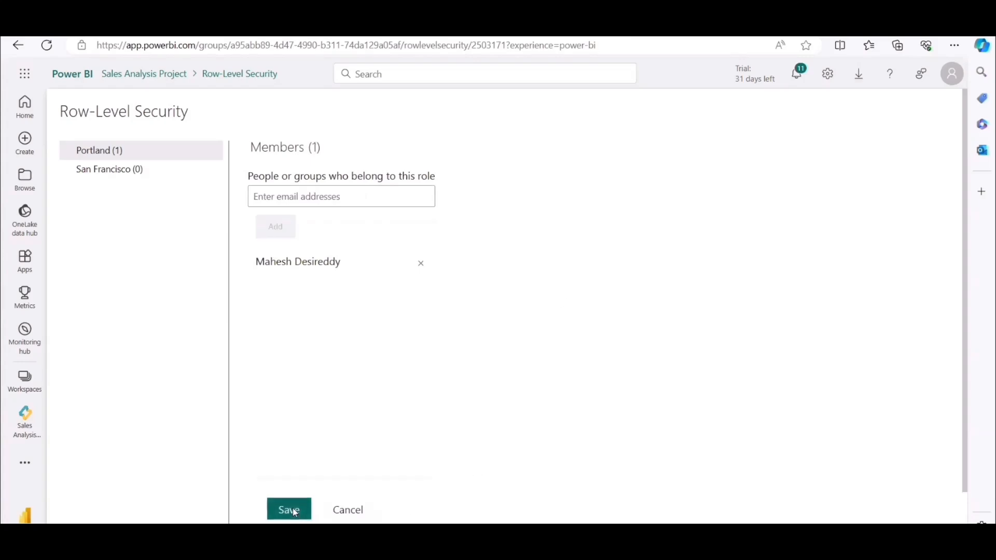
left_click(297, 514)
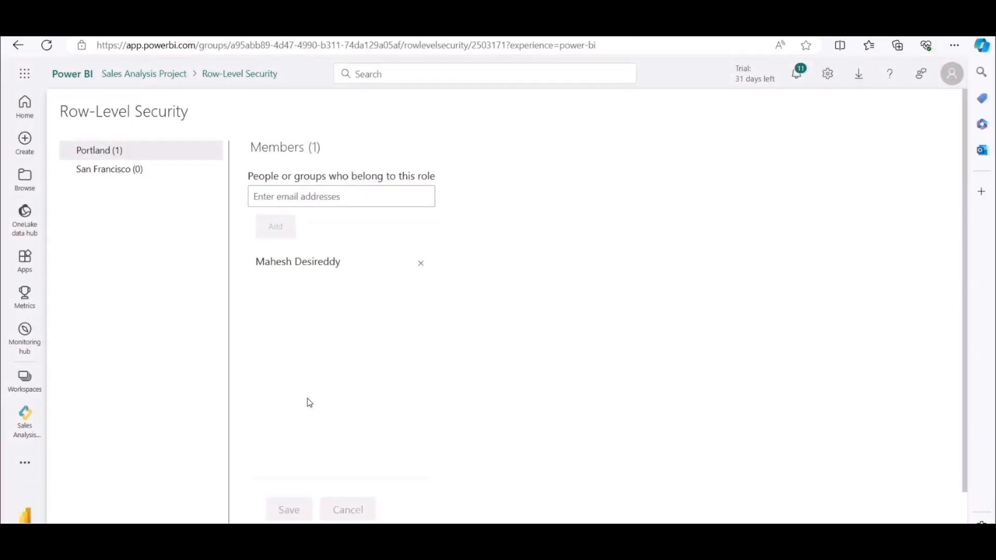
Copy the San Francisco user's email from the RLS workbook, add that user to the San Francisco role, and save.
key("alt+Tab")
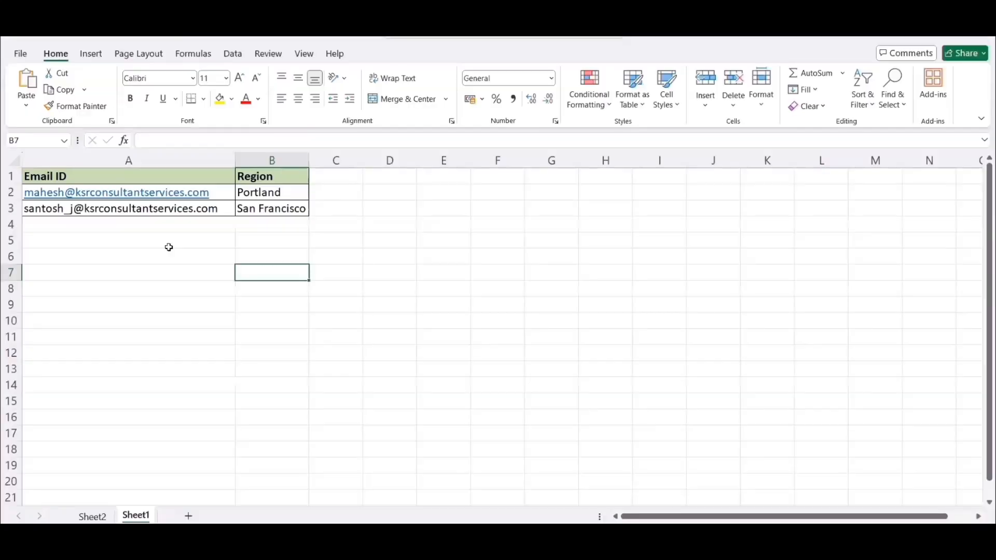
left_click(197, 209)
left_click_drag(222, 209, 23, 209)
left_click(266, 299)
key("alt+Tab")
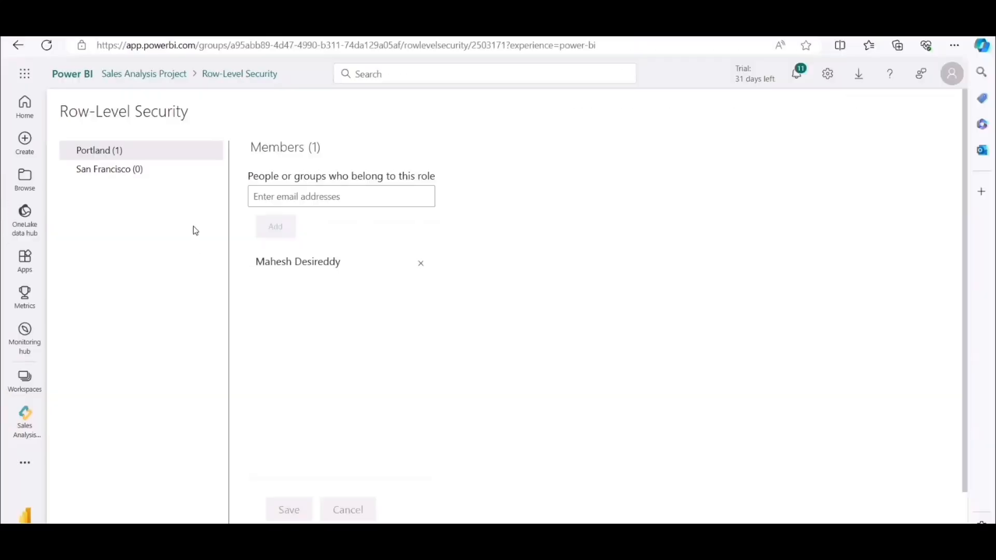
left_click(125, 169)
left_click(289, 197)
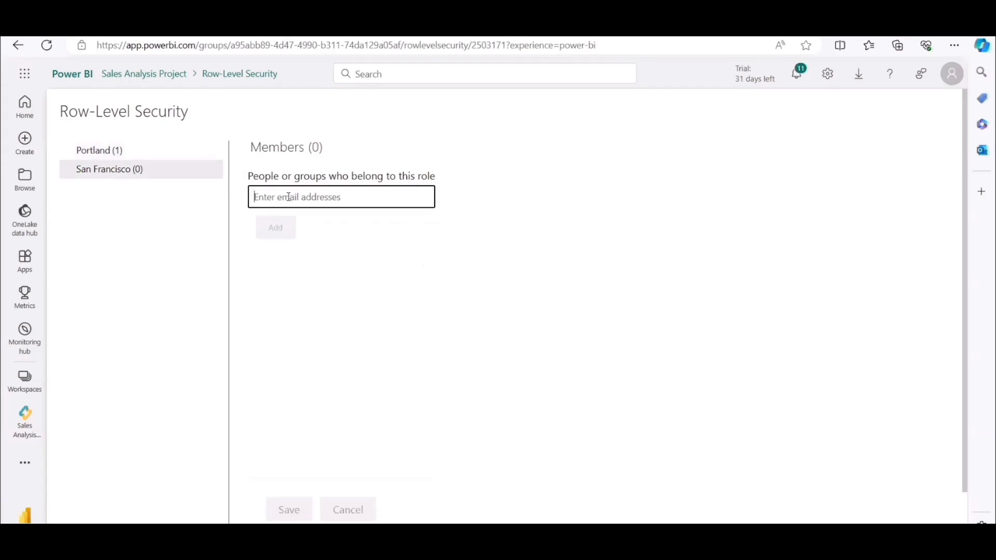
type("Santosh J")
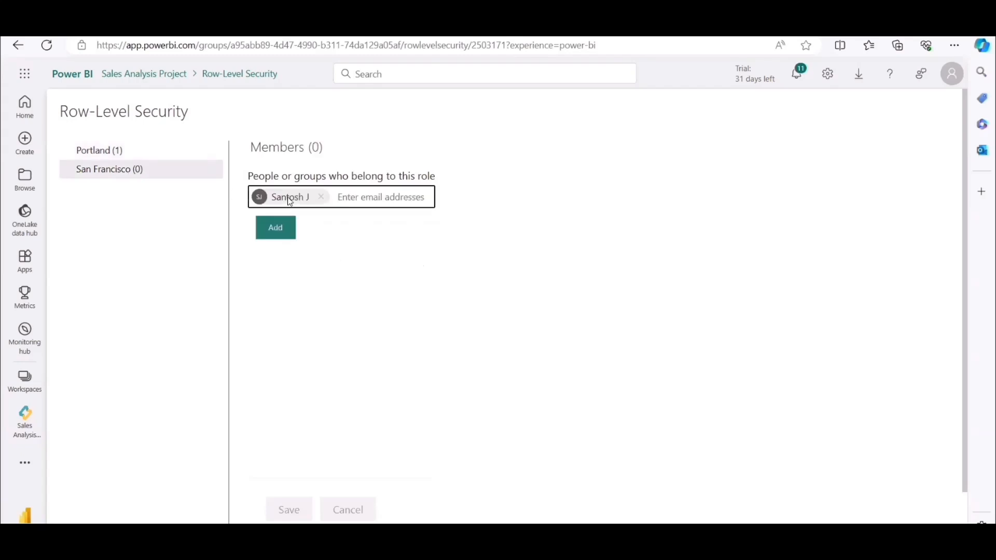
left_click(276, 232)
left_click(292, 517)
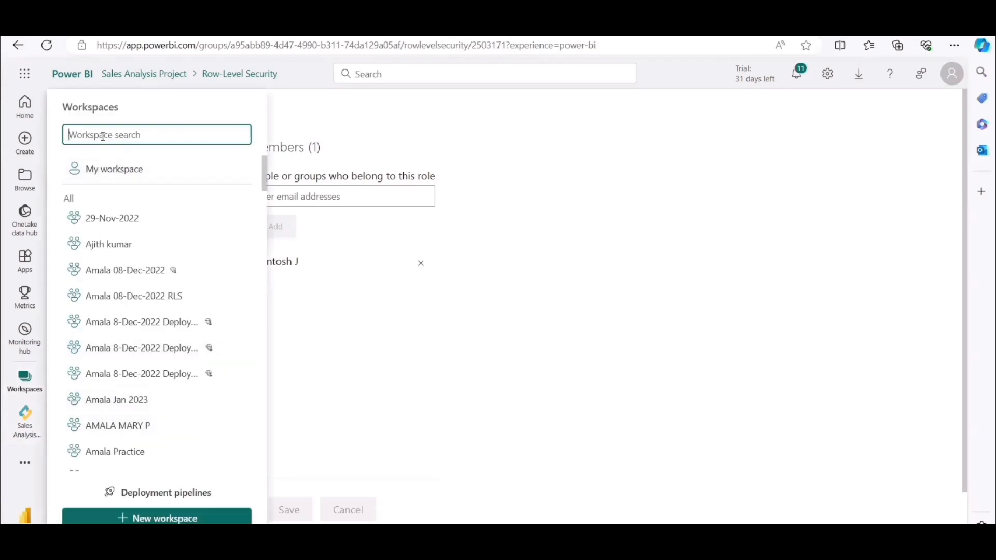
Find and open the Sales Analysis Project workspace and show its access management settings.
type("Sales")
left_click(136, 238)
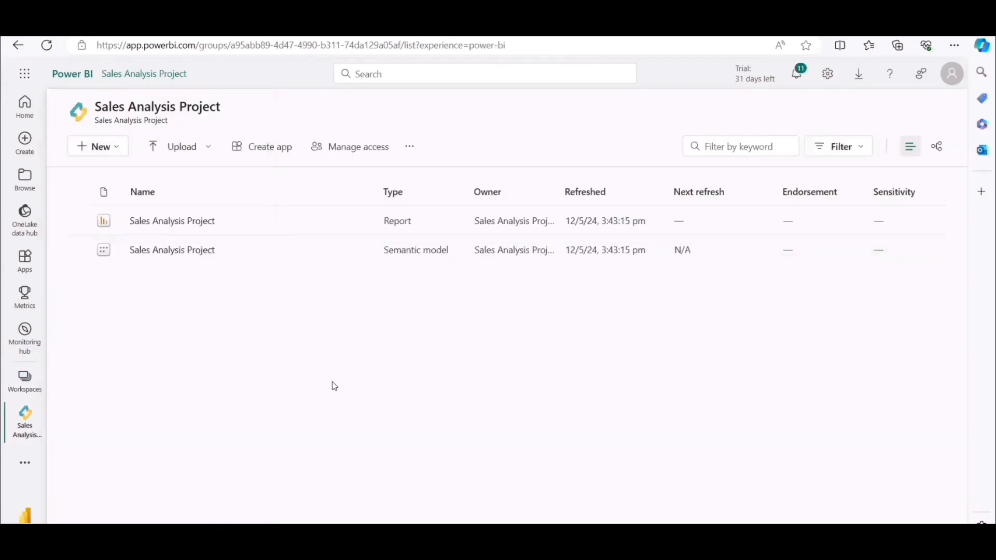
mouse_move(583, 519)
left_click(360, 150)
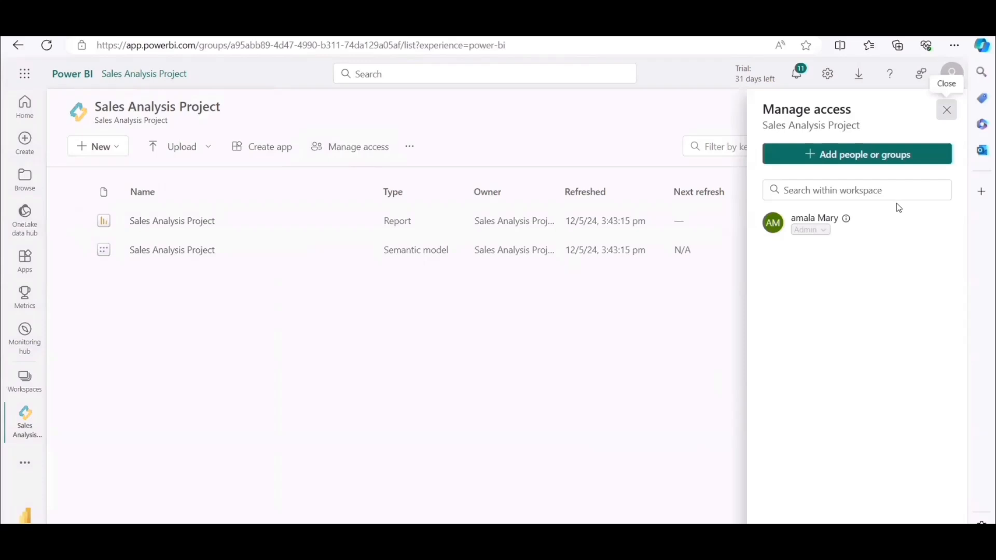
Grant both role users Viewer access to the workspace, using their emails from the RLS Excel workbook, and close the access settings.
left_click(847, 156)
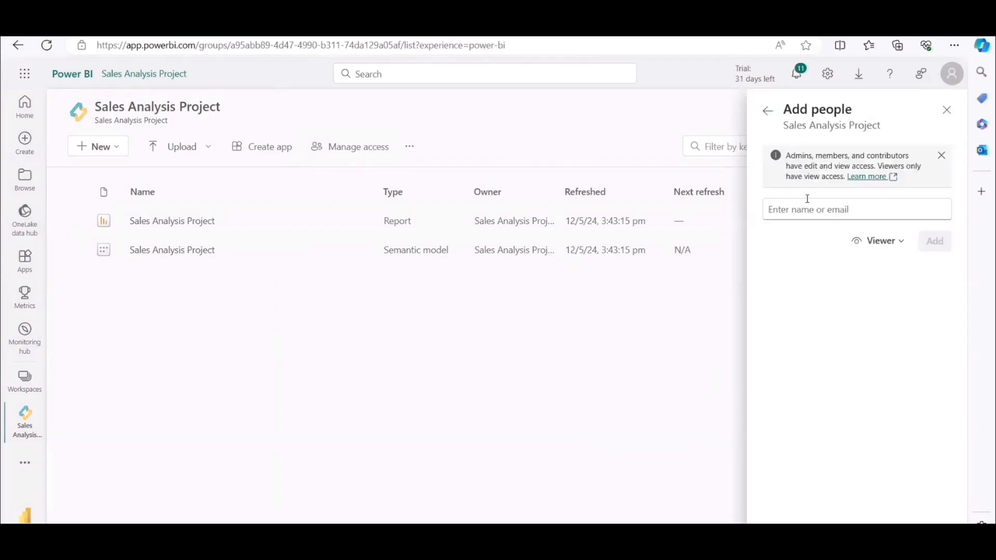
left_click(802, 210)
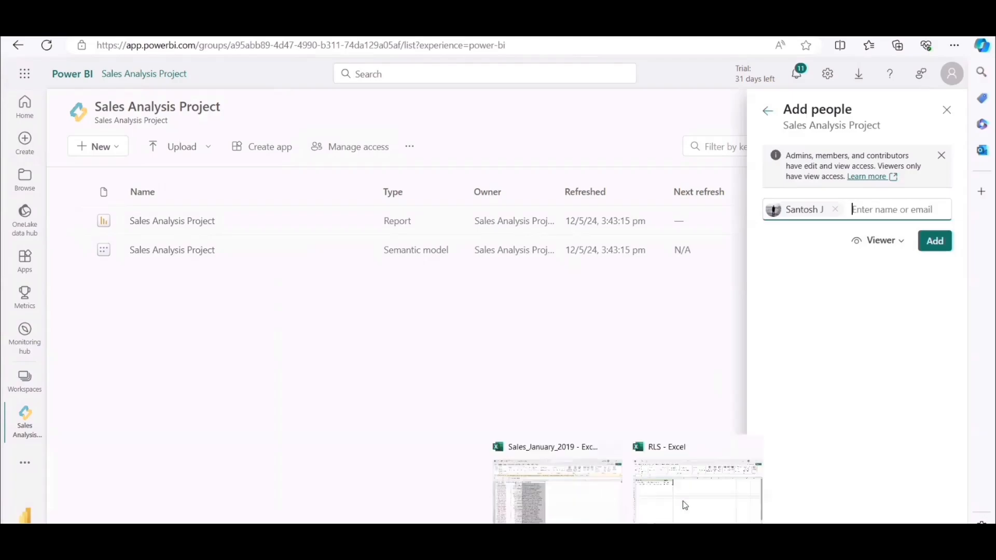
left_click(694, 500)
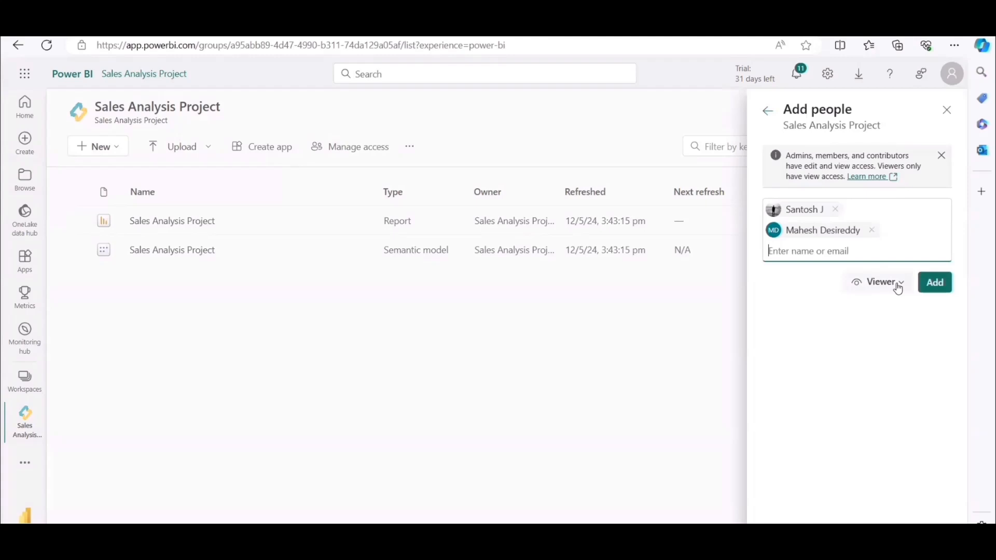
left_click(942, 288)
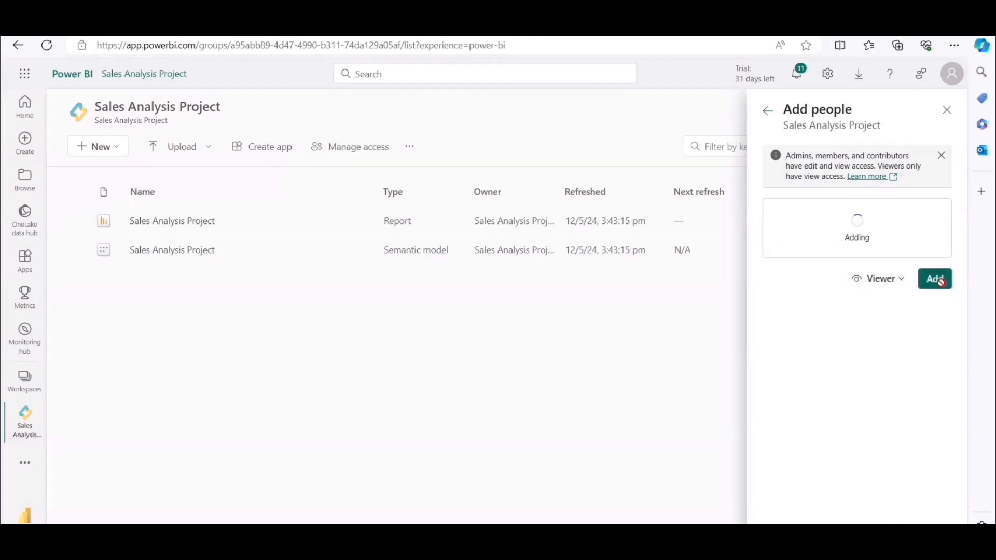
left_click(948, 111)
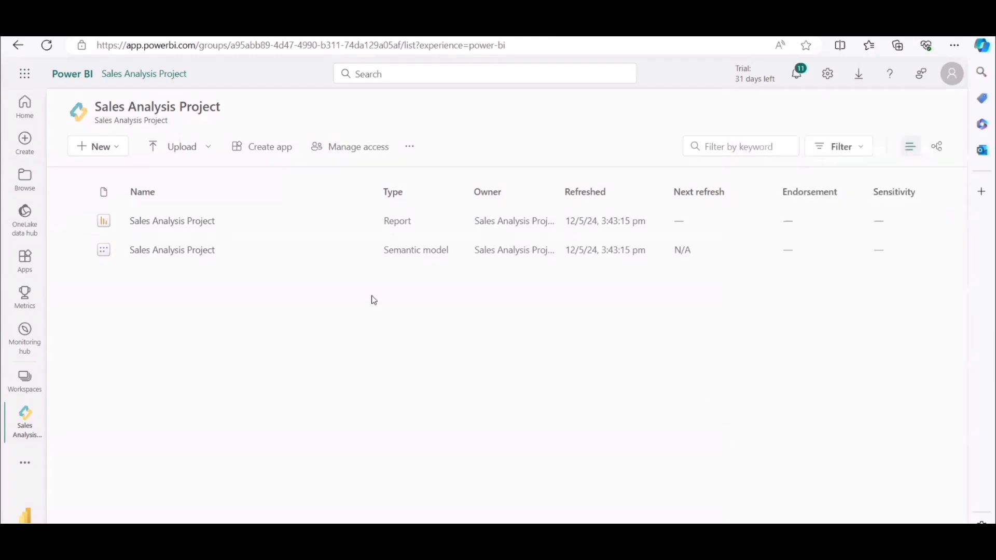
Open the row-level security settings of the Sales Analysis Project semantic model.
left_click(24, 379)
left_click(396, 366)
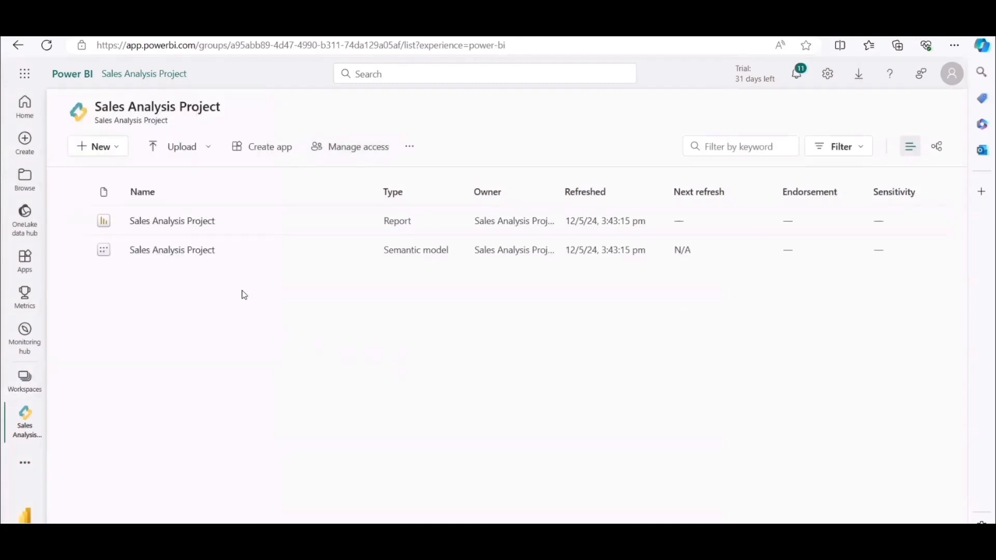
left_click(361, 251)
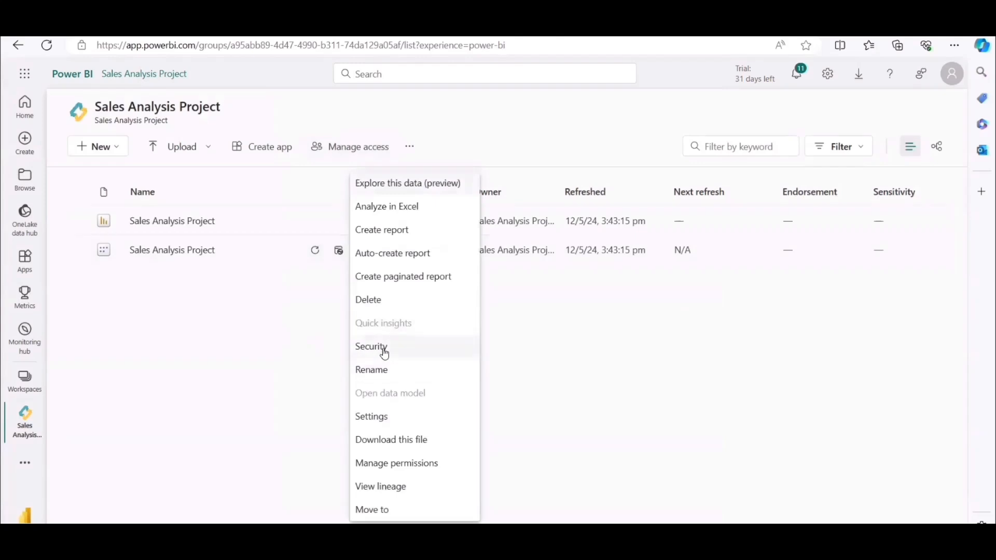
left_click(385, 347)
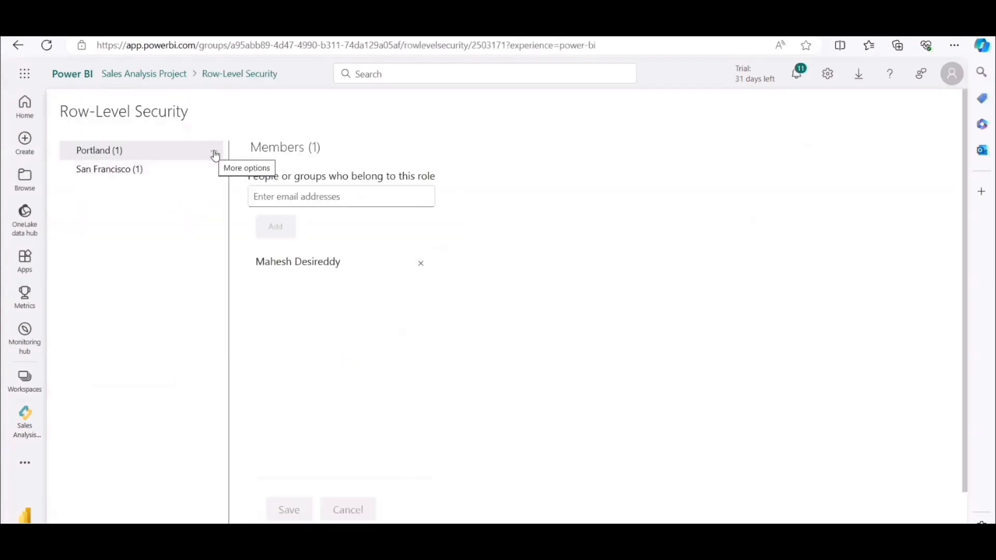
Test the report as the Portland role.
left_click(215, 156)
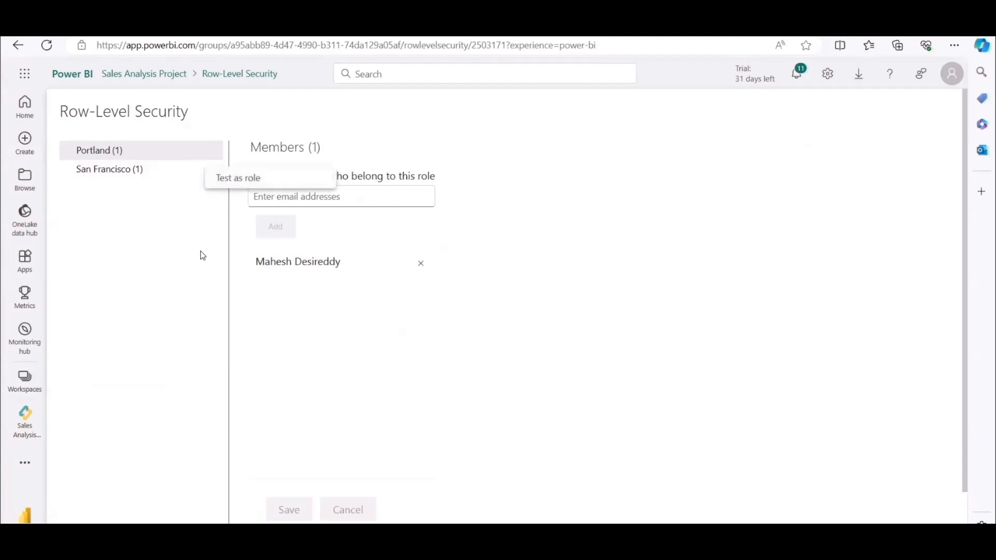
left_click(197, 273)
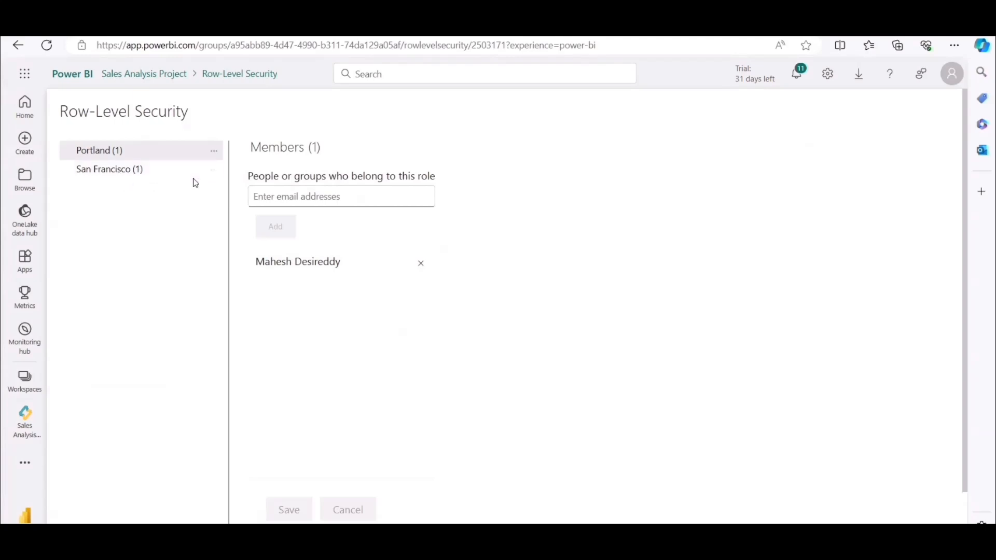
left_click(215, 155)
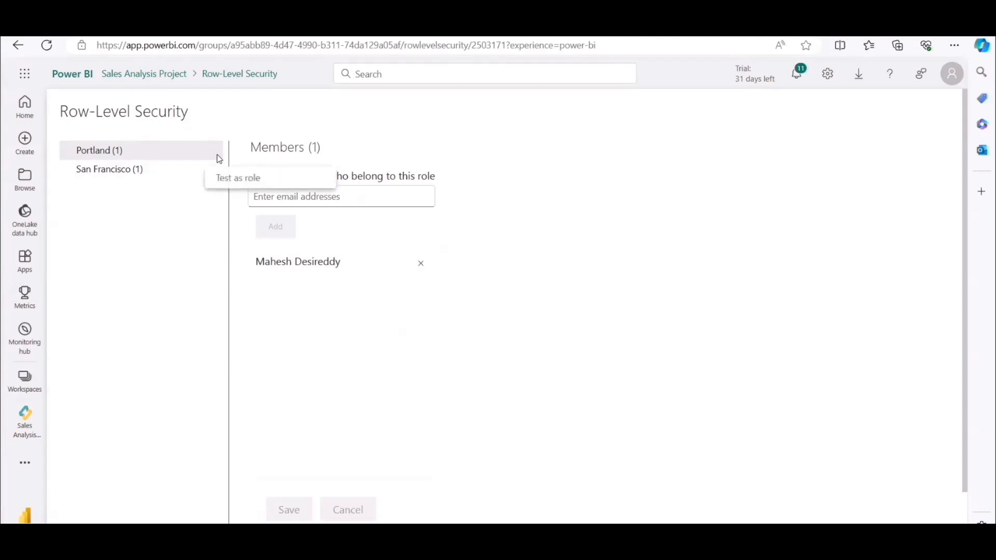
left_click(233, 182)
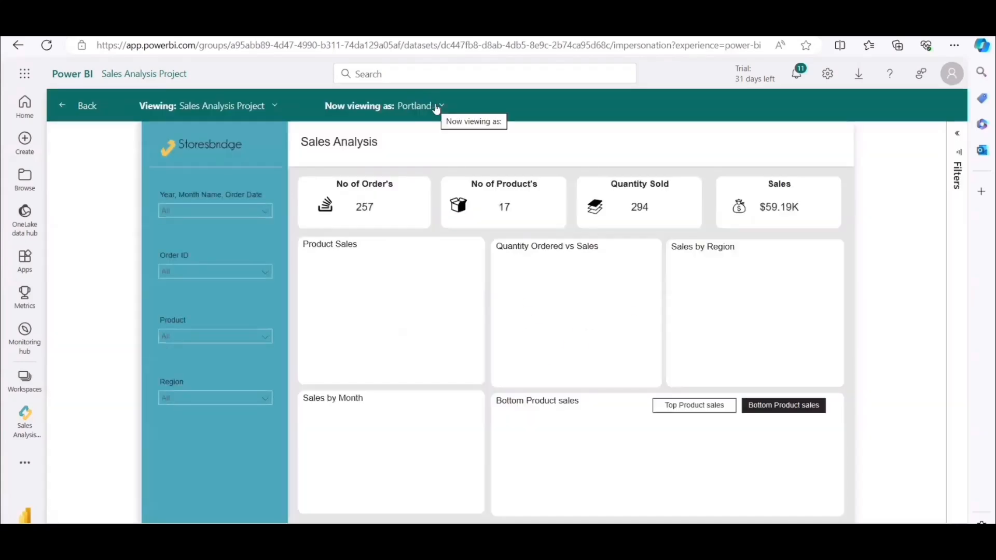
View the report as the Portland user by entering that person's email, check the Sales by Region map, and return to Row-Level Security.
left_click(439, 107)
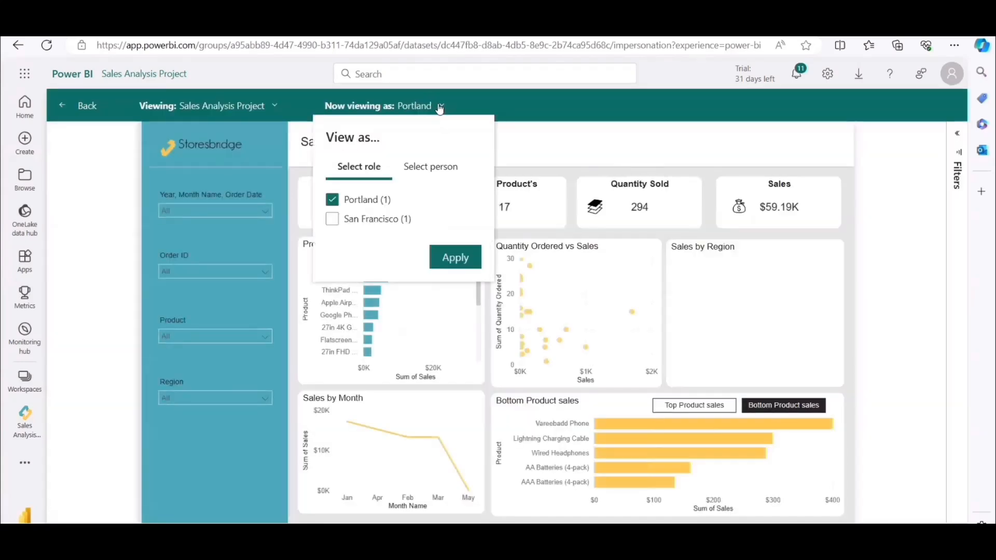
left_click(425, 168)
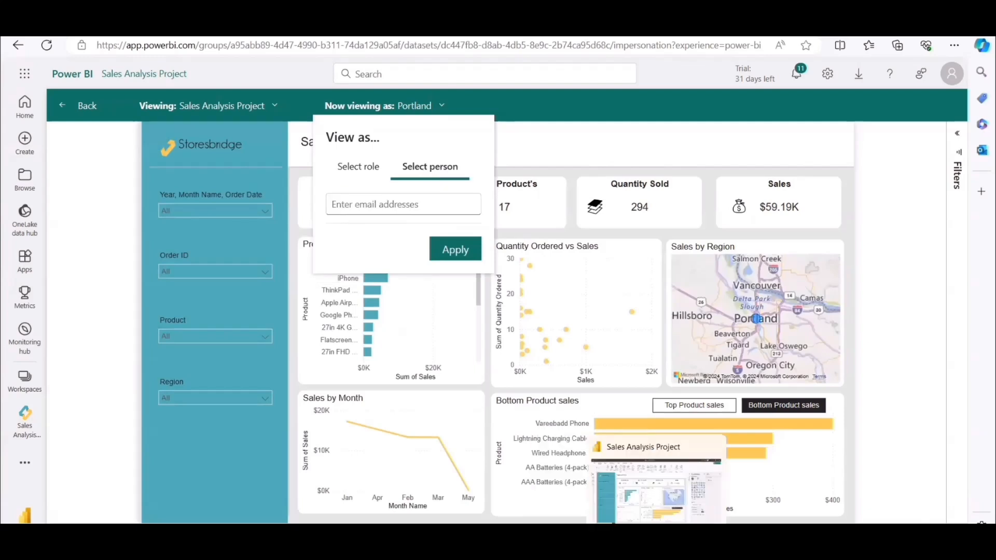
left_click(344, 205)
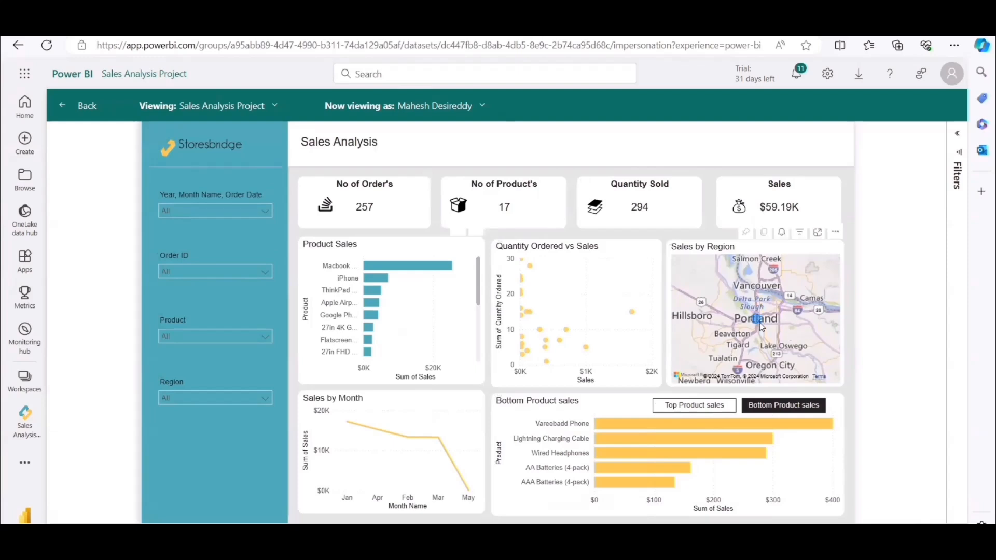
mouse_move(758, 324)
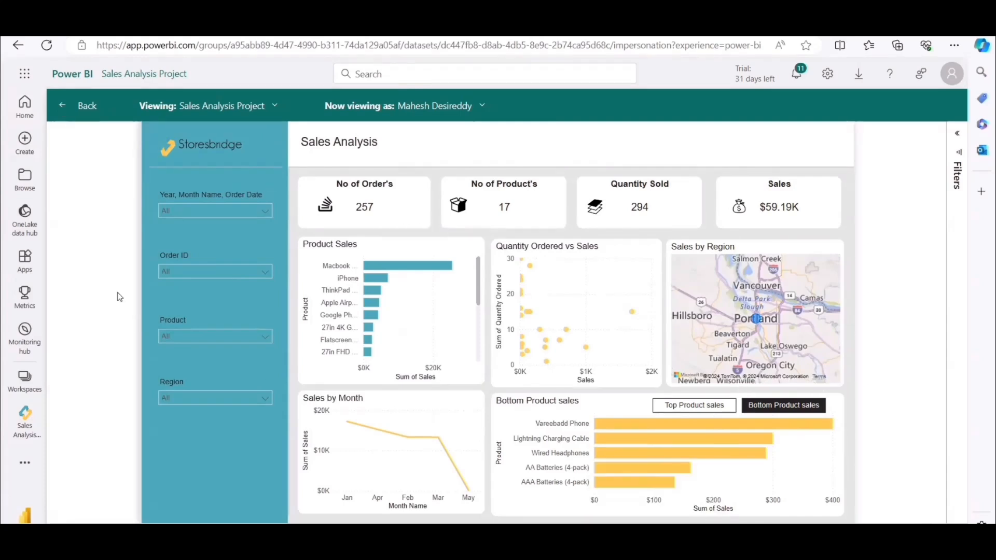
left_click(61, 105)
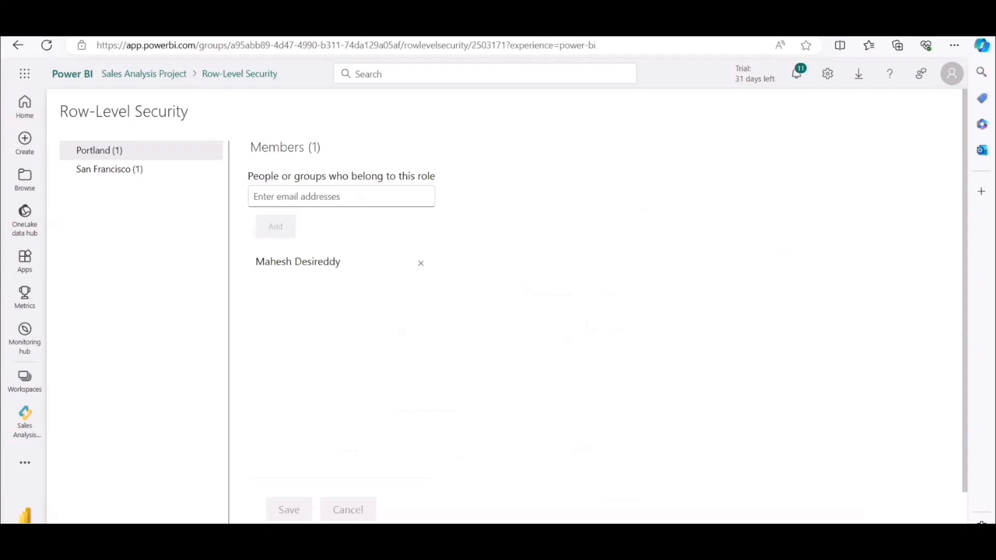
Review the Workspace slide in PowerPoint and switch to Power BI Desktop to look over the unrestricted Sales Analysis report.
mouse_move(599, 543)
left_click(610, 493)
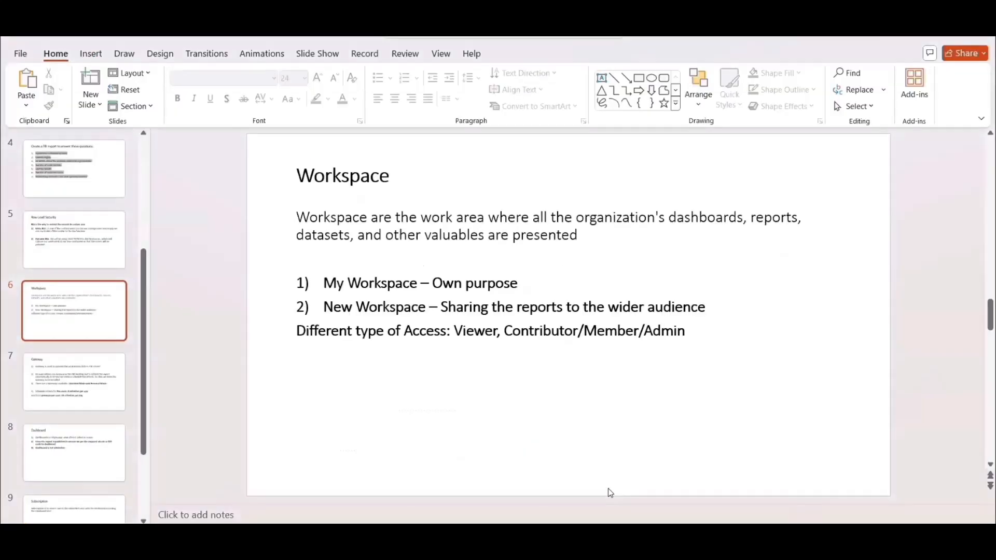
mouse_move(656, 542)
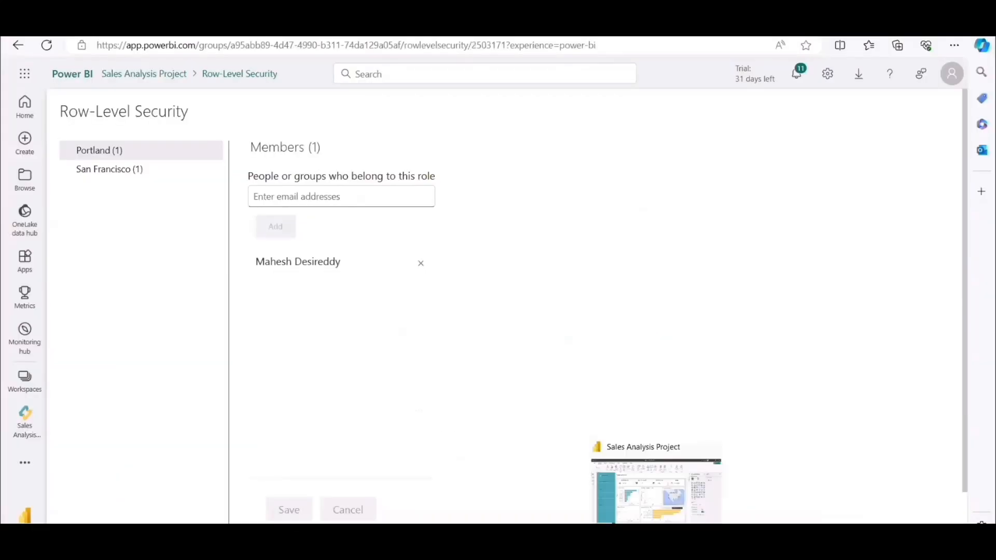
left_click(668, 513)
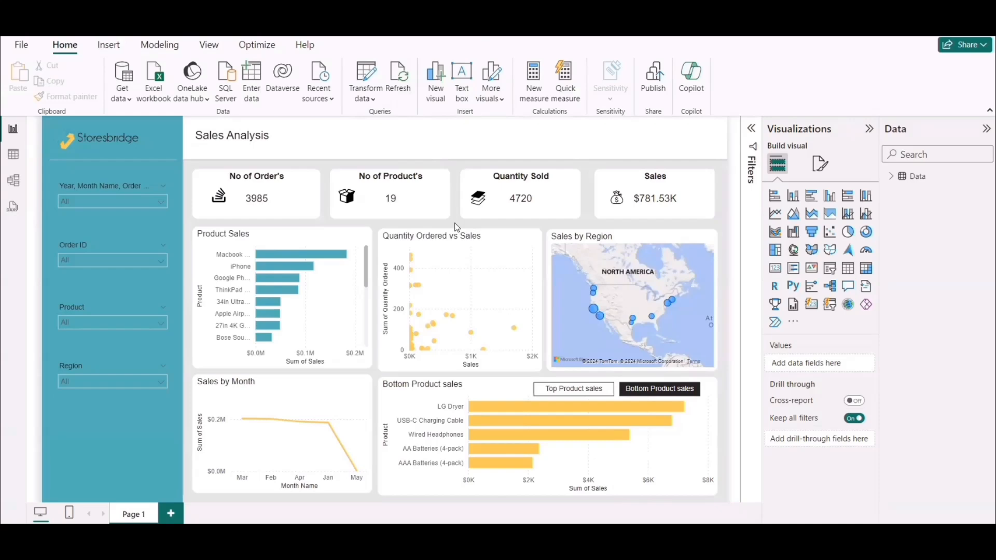
mouse_move(599, 537)
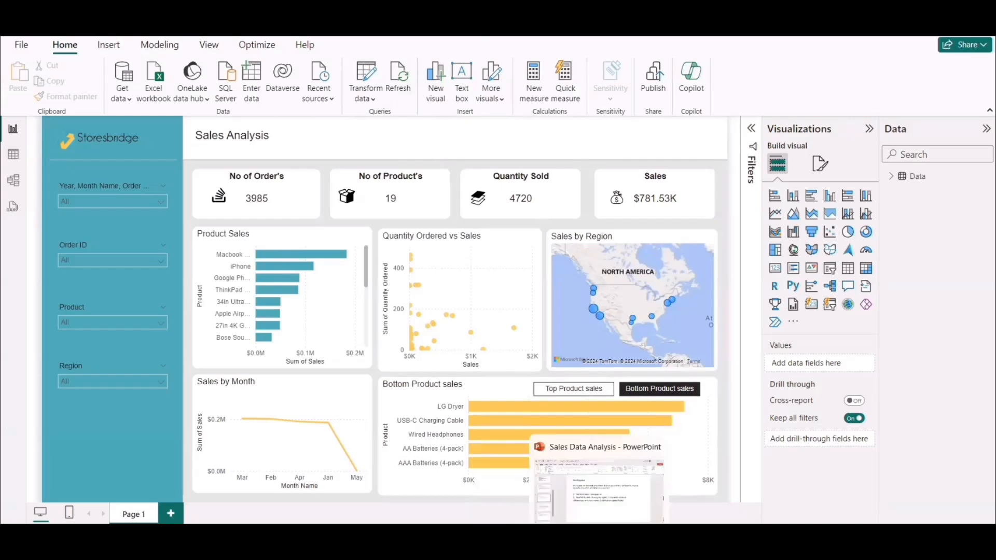
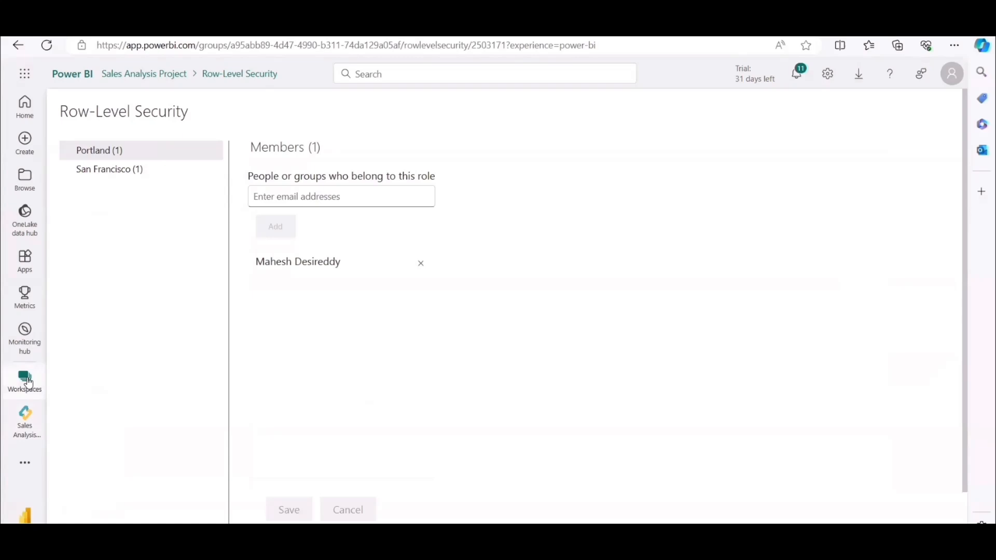
Open the Data Gateway download from the Power BI service.
left_click(859, 78)
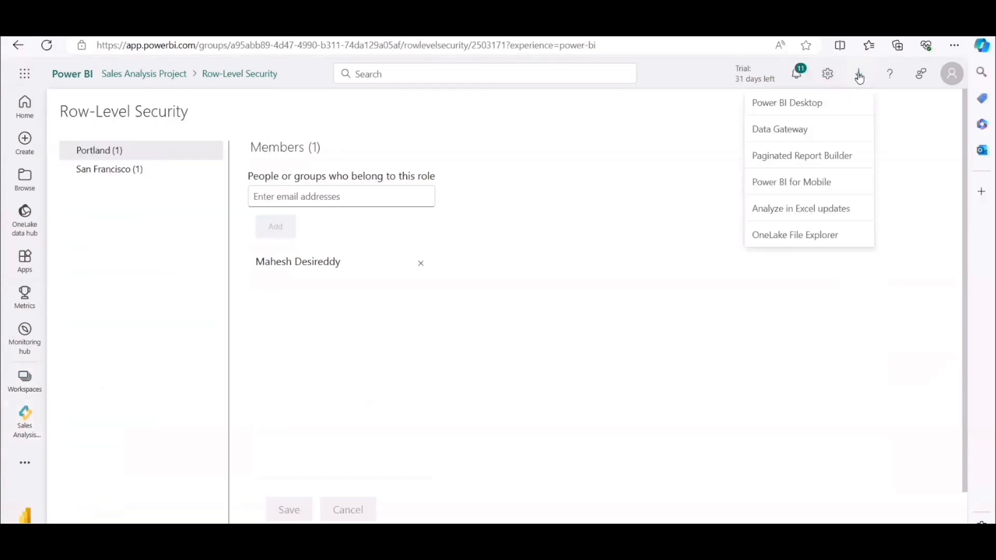
left_click(799, 137)
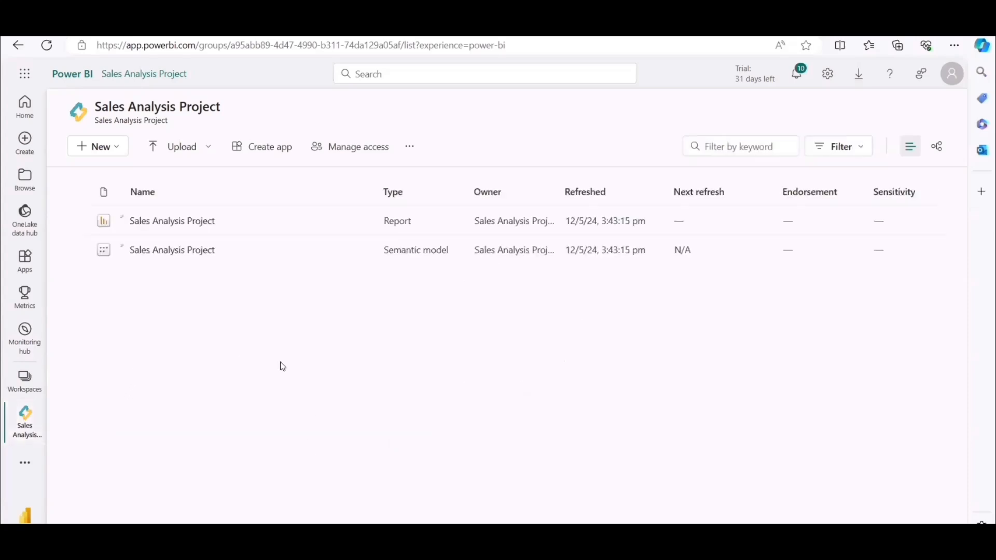
Open the settings of the Sales Analysis Project semantic model and check the running gateway's data source mapping under Gateway and cloud connections.
left_click(358, 256)
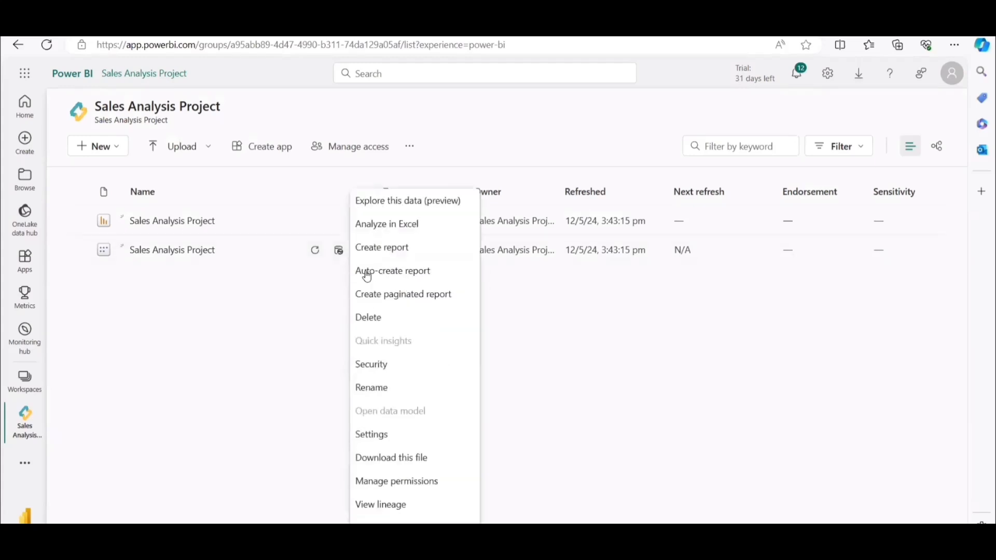
left_click(378, 438)
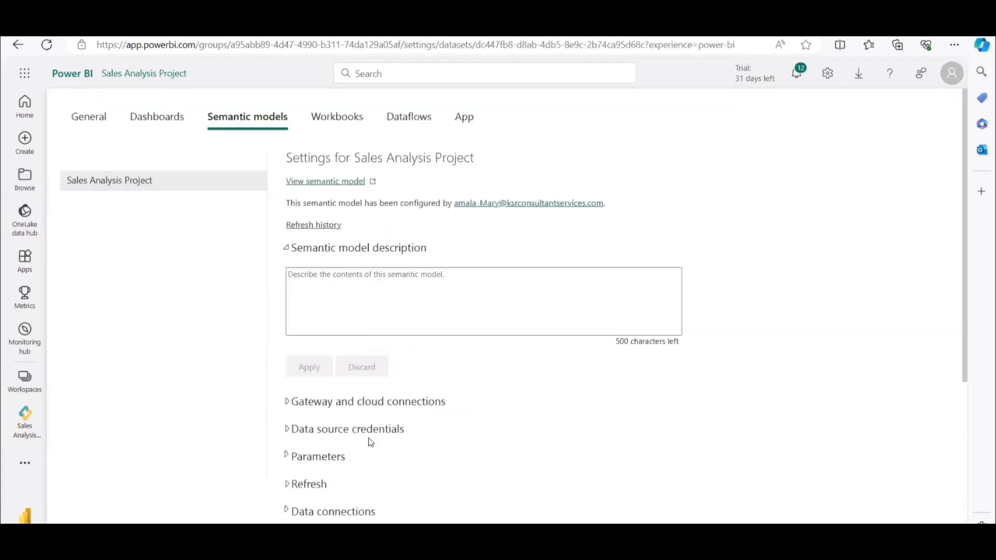
left_click(287, 402)
scroll(740, 406, "down", 4)
left_click(792, 352)
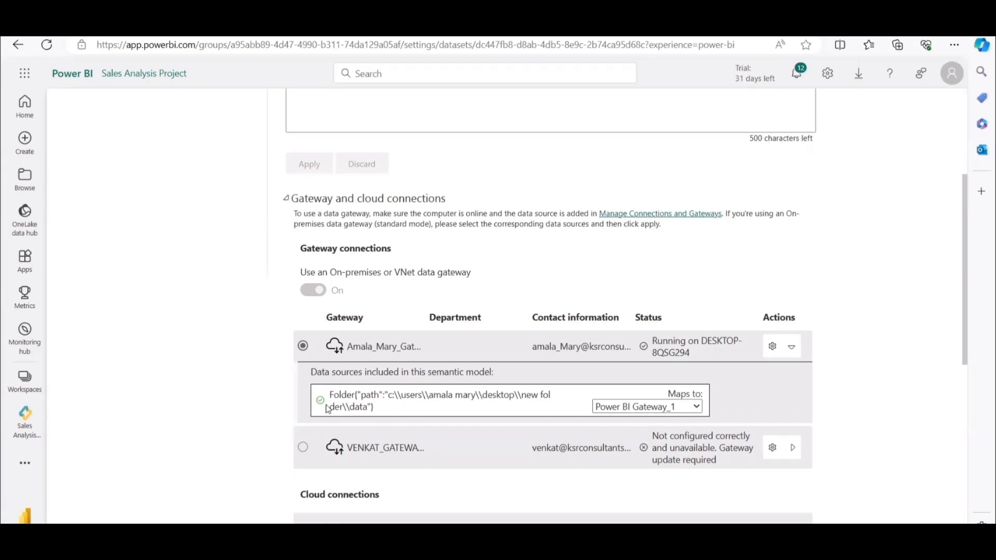
scroll(458, 428, "down", 5)
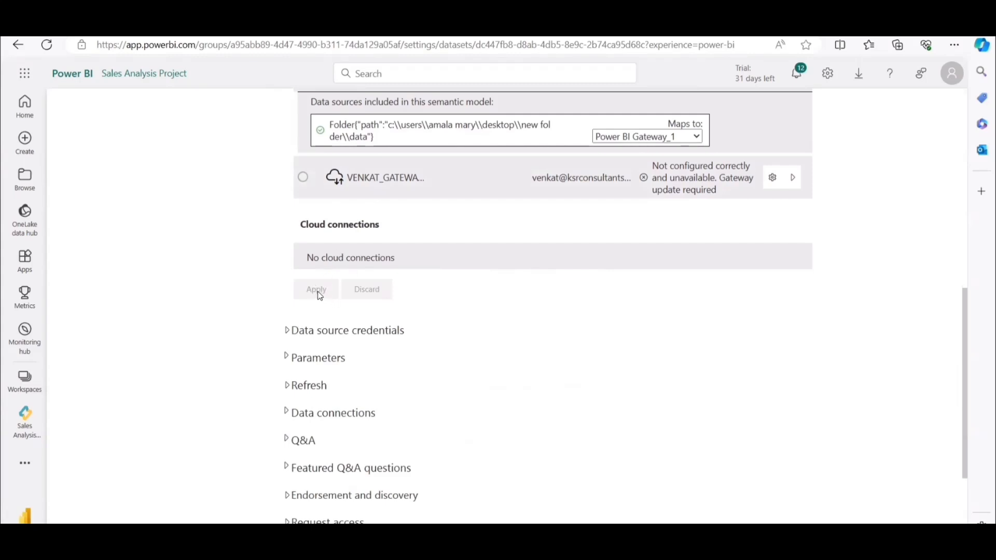
scroll(401, 313, "up", 1)
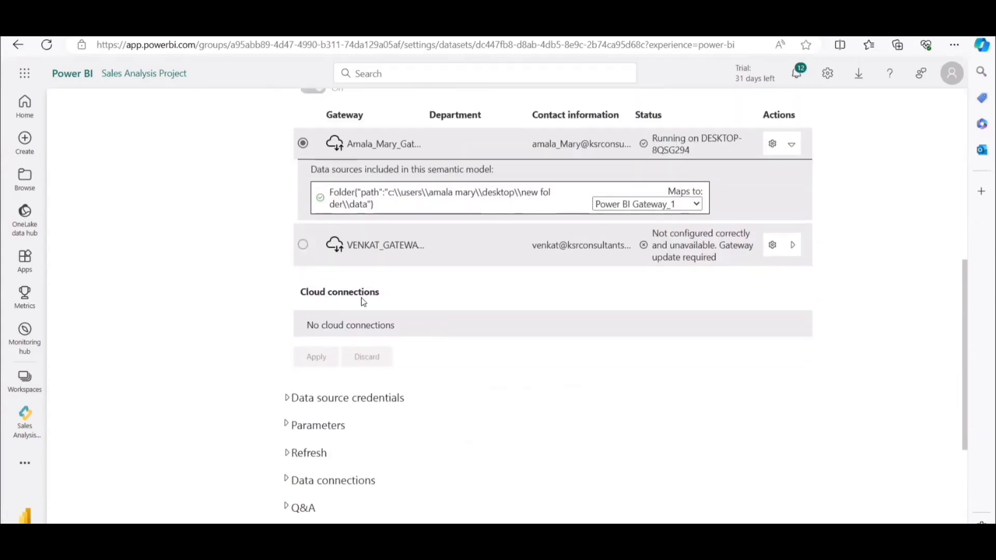
scroll(355, 368, "down", 1)
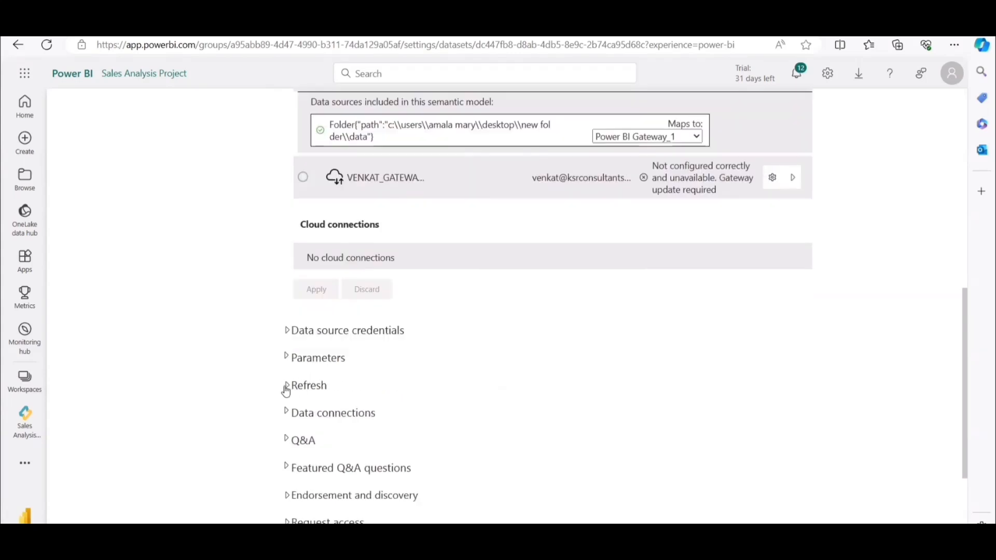
Turn on the semantic model's refresh schedule with the refresh frequency set to Daily.
left_click(286, 392)
scroll(300, 345, "down", 3)
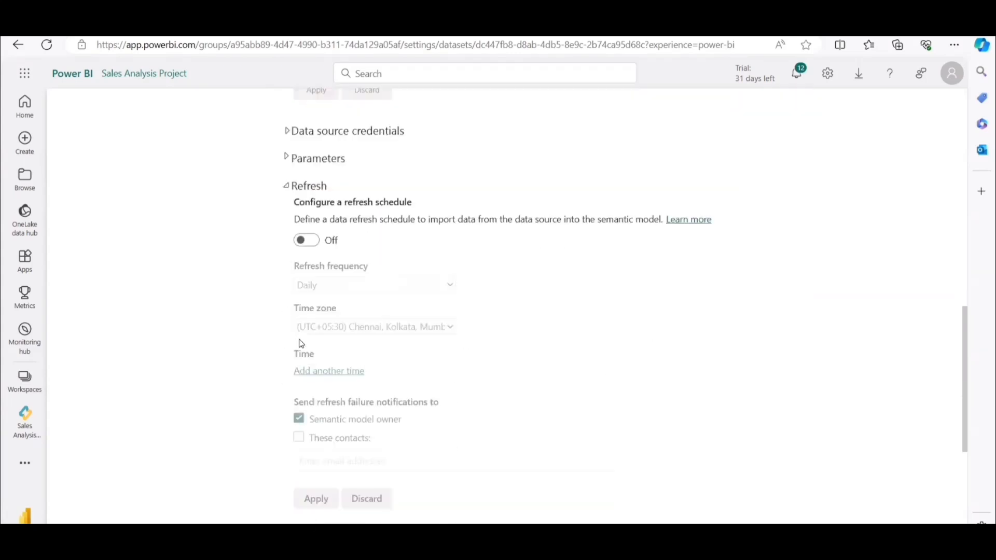
left_click(314, 243)
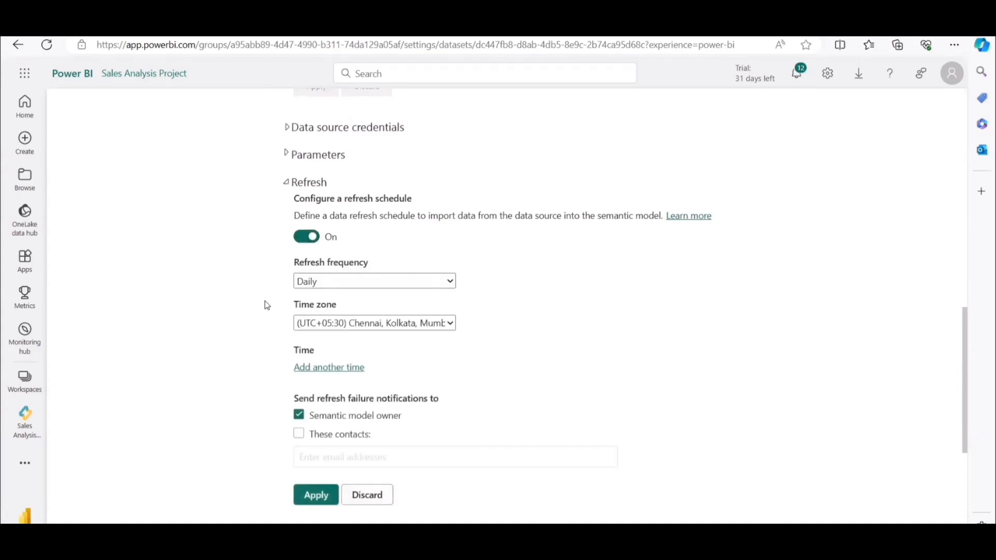
scroll(319, 194, "down", 2)
left_click(327, 147)
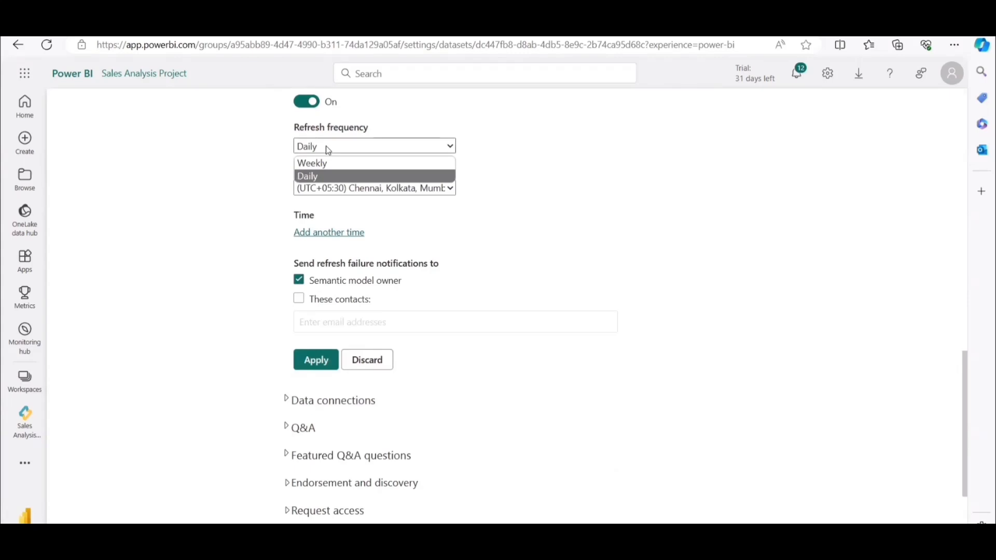
left_click(313, 178)
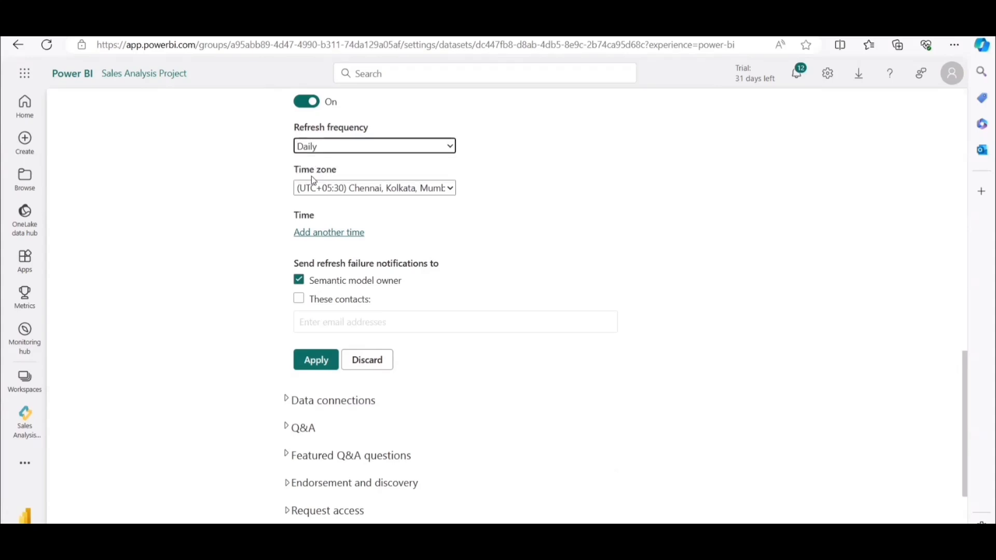
Add a 5:00 PM refresh time, include a specific contact in the refresh failure notifications, and apply the schedule.
left_click(328, 237)
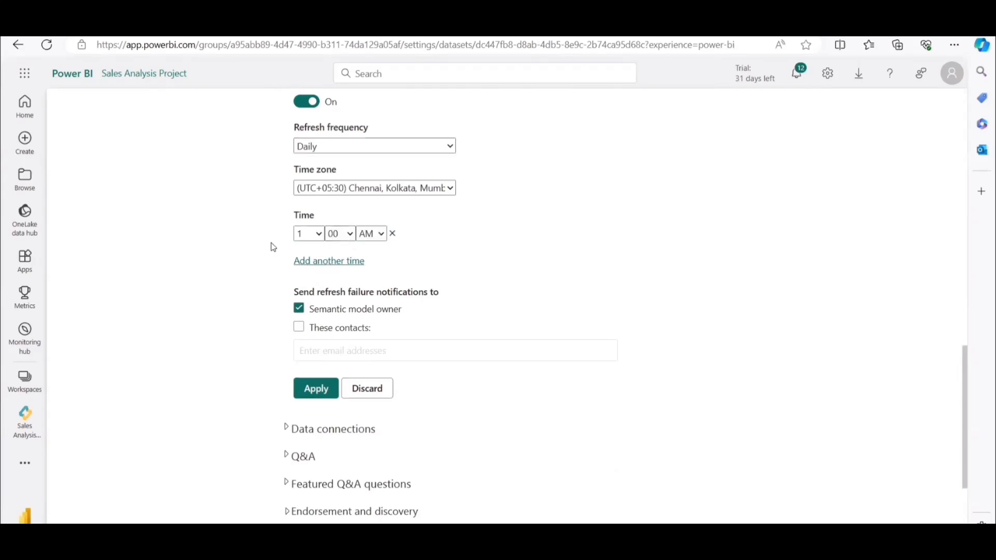
left_click(314, 239)
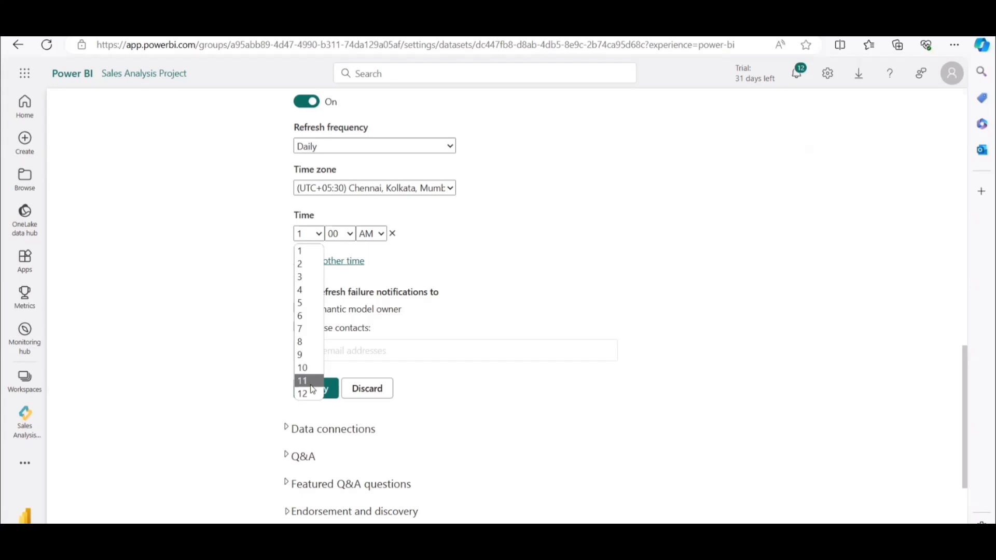
left_click(310, 302)
left_click(340, 239)
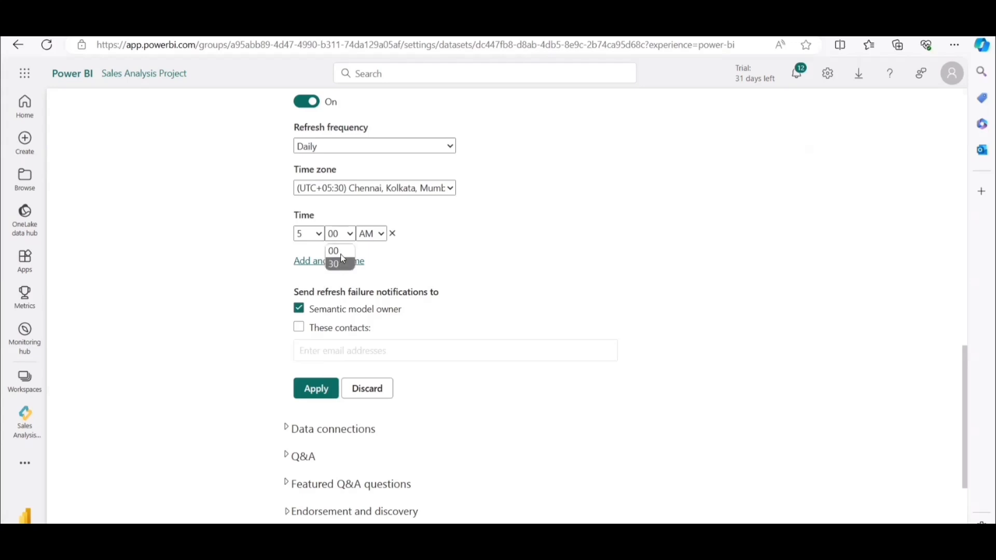
left_click(340, 251)
left_click(377, 239)
left_click(374, 261)
left_click(299, 327)
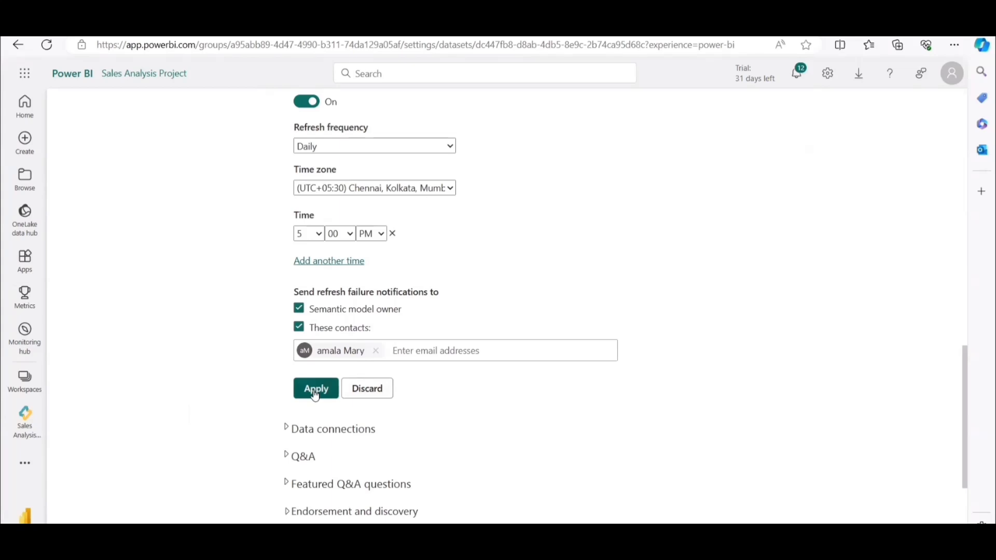
left_click(315, 396)
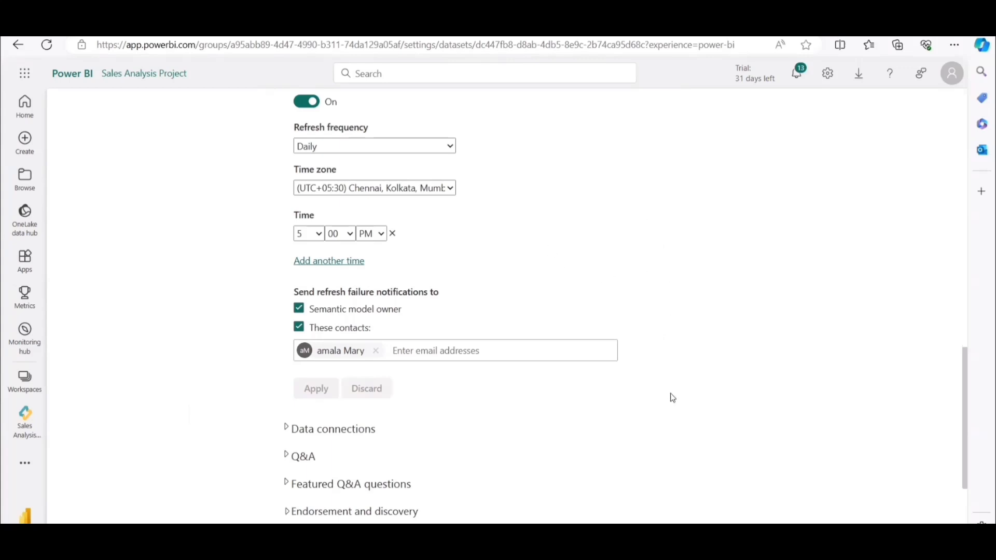
Switch to PowerPoint and review the Work flow slide from Dashboard/Mobile view through Gateway, Schedule the refresh, Subscribe, Manage Alerts and Share the report.
mouse_move(599, 537)
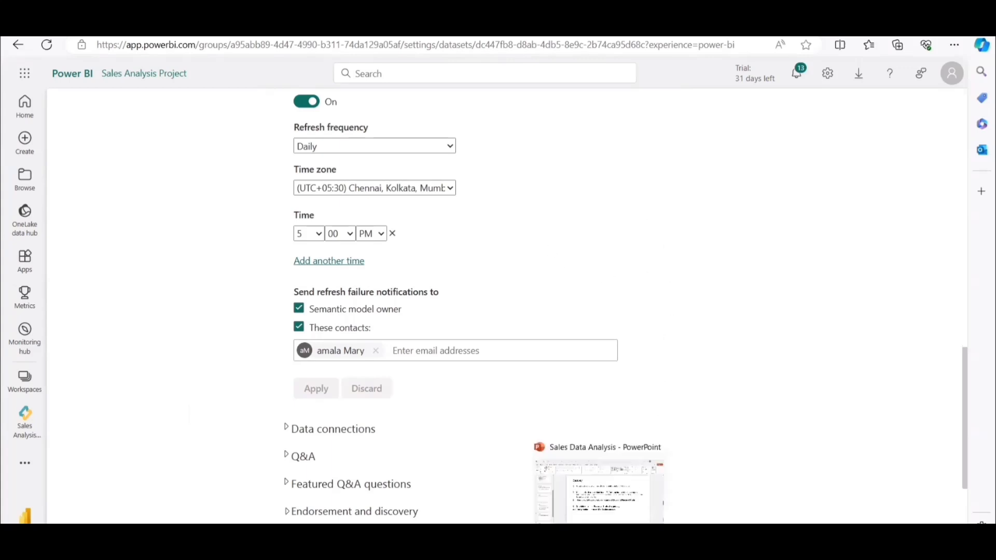
left_click(608, 507)
scroll(79, 316, "up", 2)
left_click(74, 165)
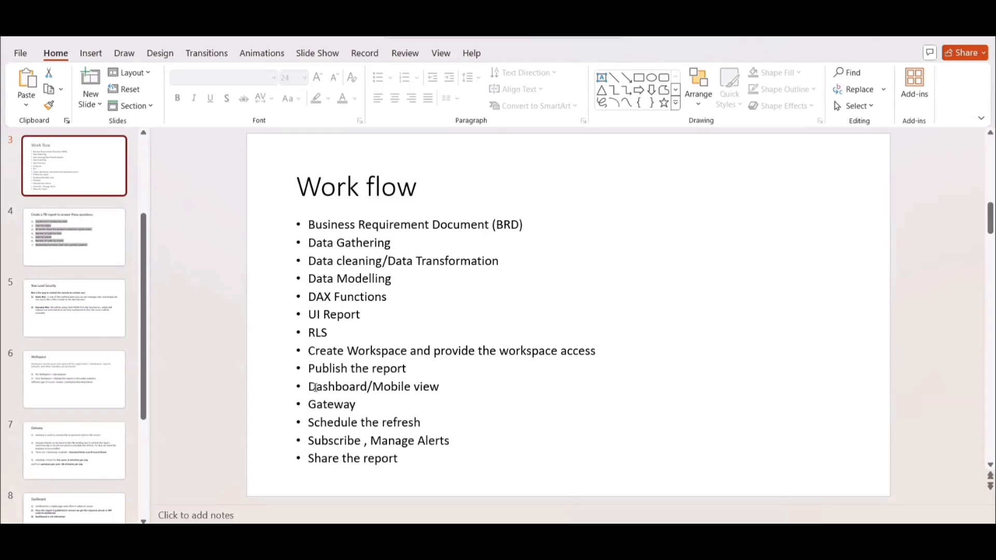
left_click_drag(326, 389, 428, 386)
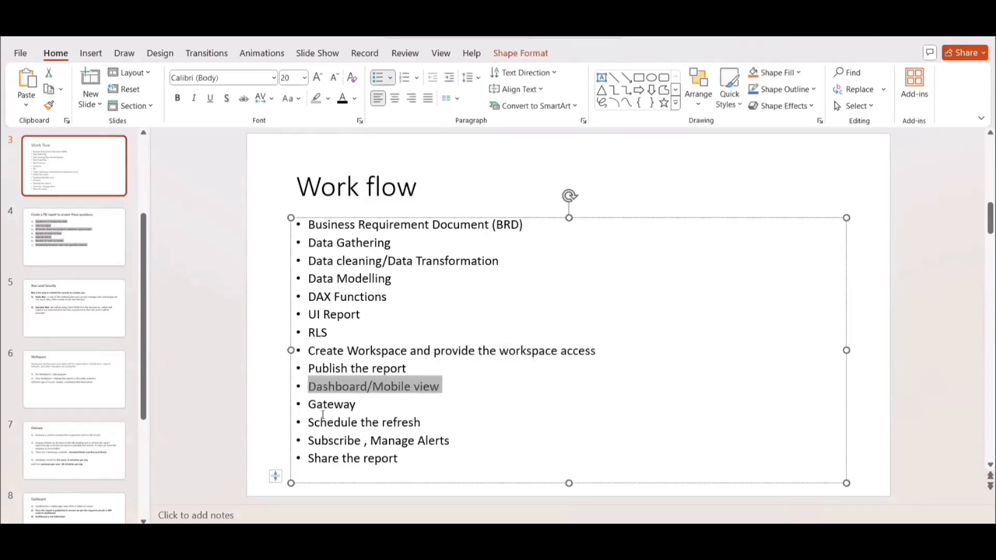
left_click_drag(317, 405, 350, 406)
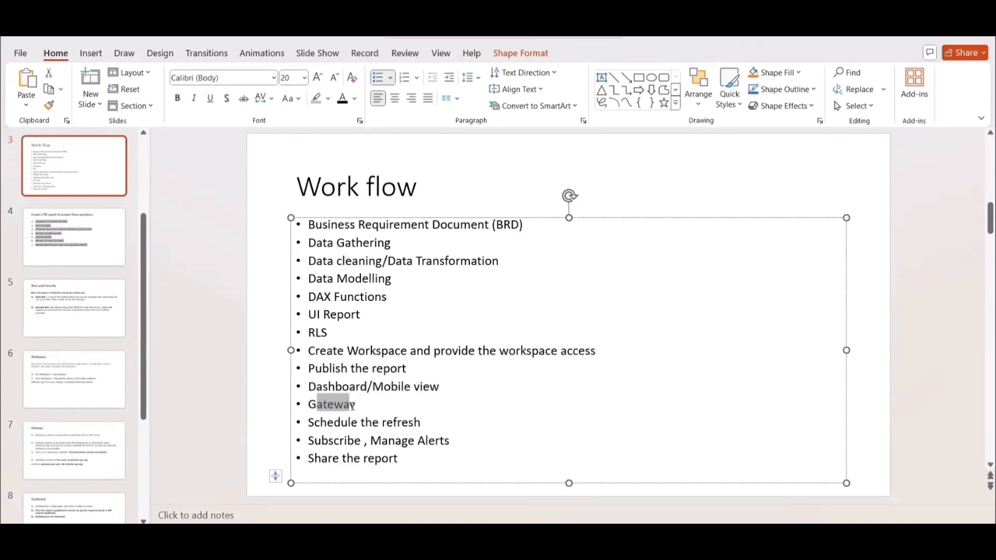
left_click(314, 423)
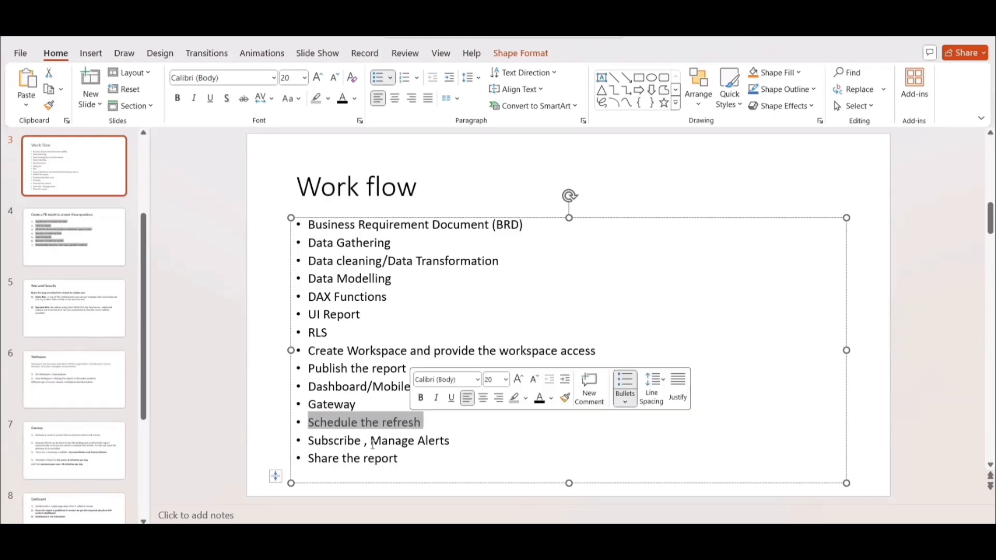
left_click_drag(402, 458, 308, 441)
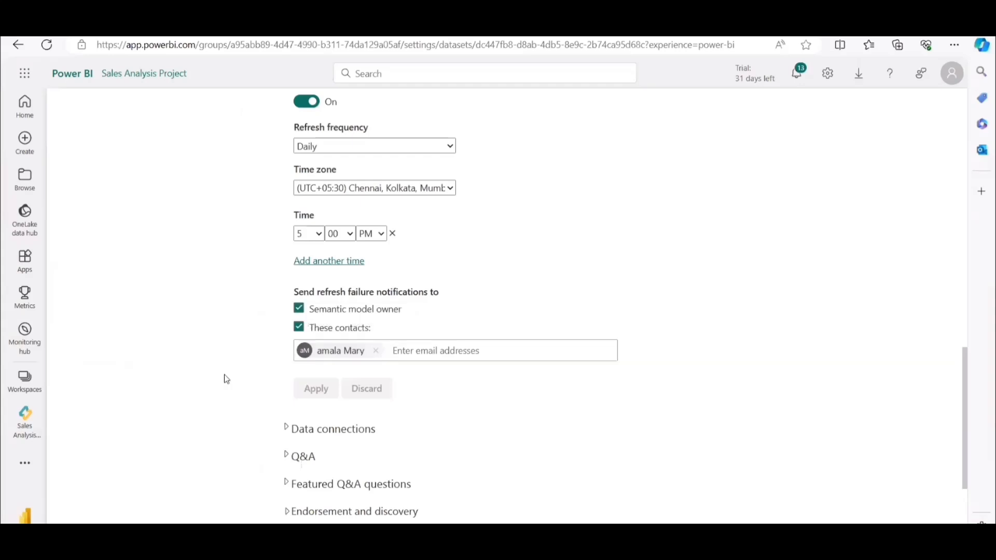
Open the Sales Analysis Project report from its workspace in the Power BI service.
left_click(26, 422)
left_click(191, 223)
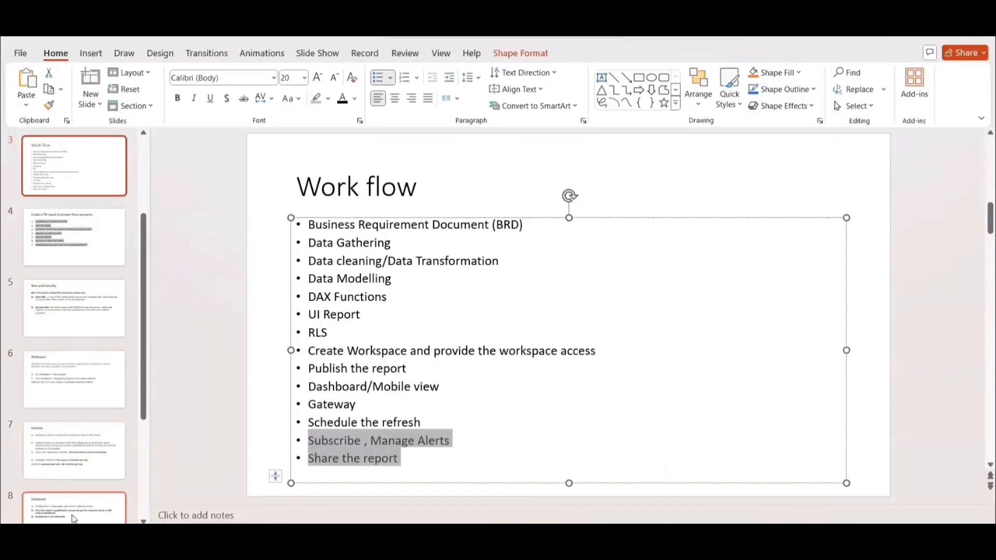
Review the Dashboard slide in PowerPoint, look at the report in Power BI Desktop, and return to the published report in the browser.
left_click(71, 515)
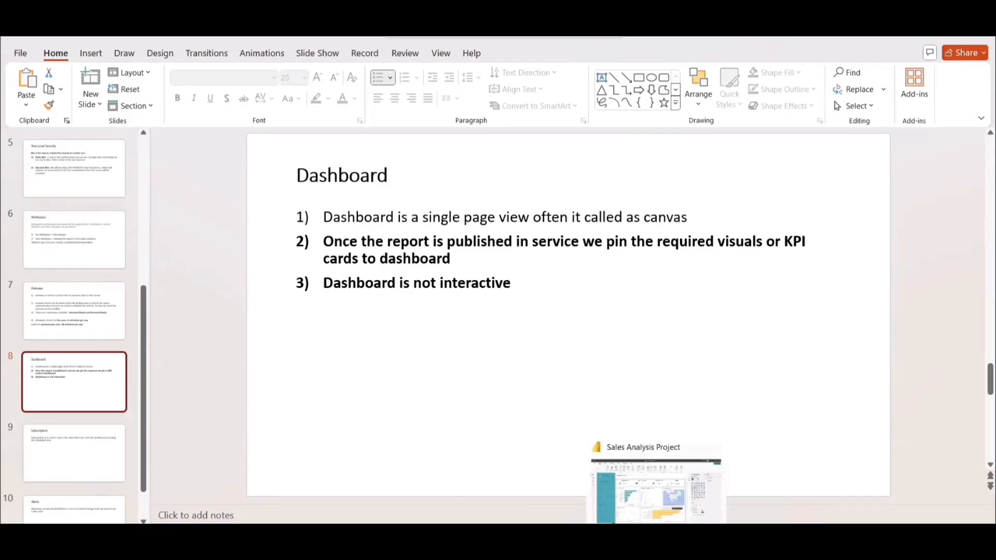
left_click(656, 535)
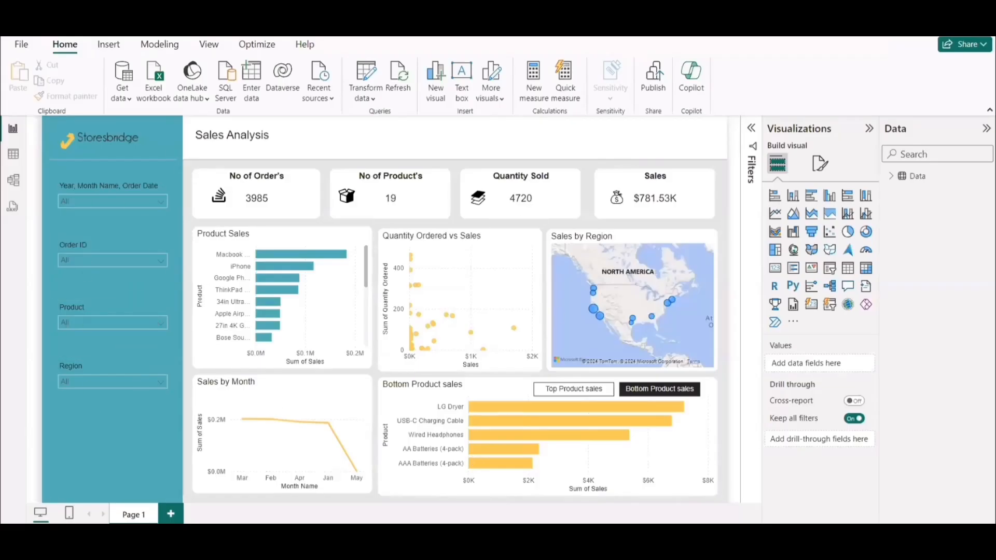
left_click(627, 535)
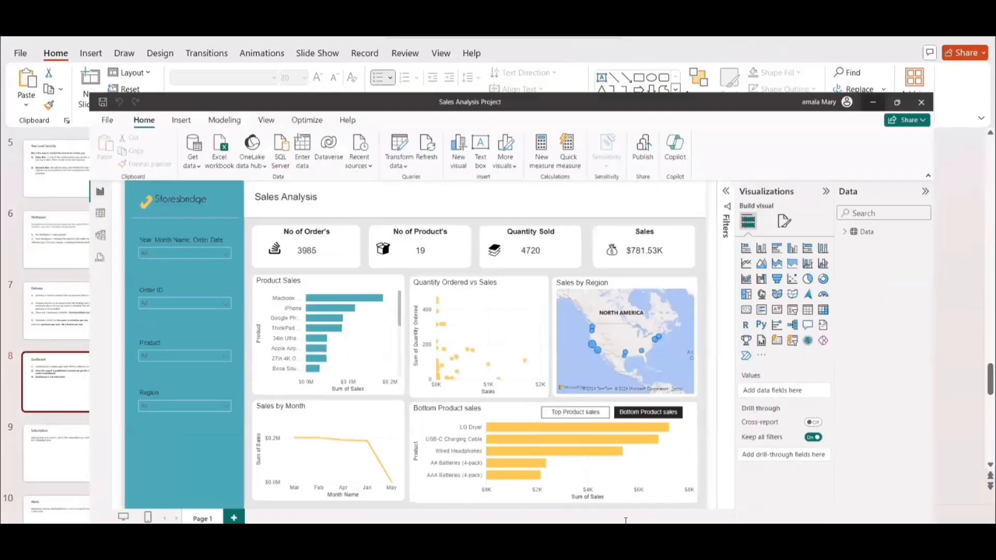
mouse_move(656, 544)
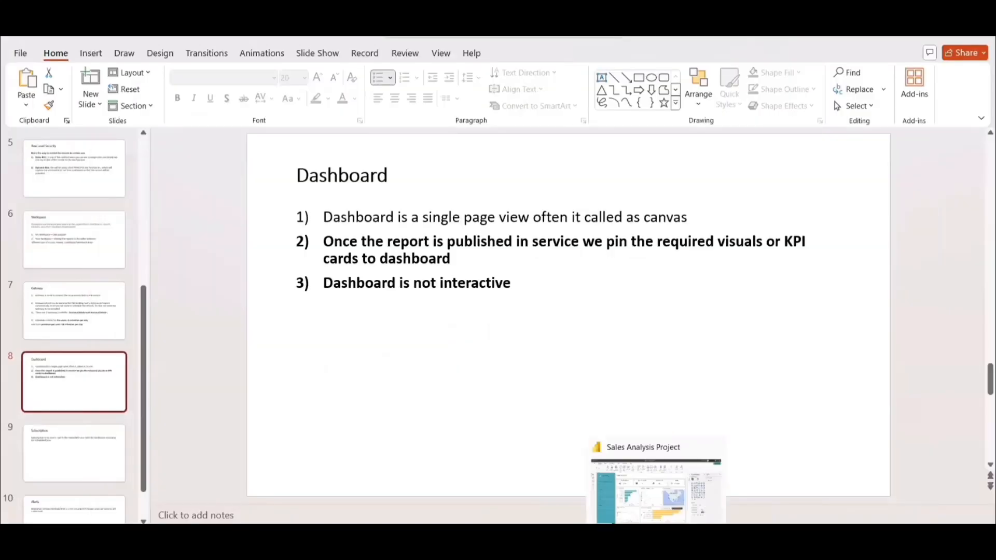
left_click(656, 544)
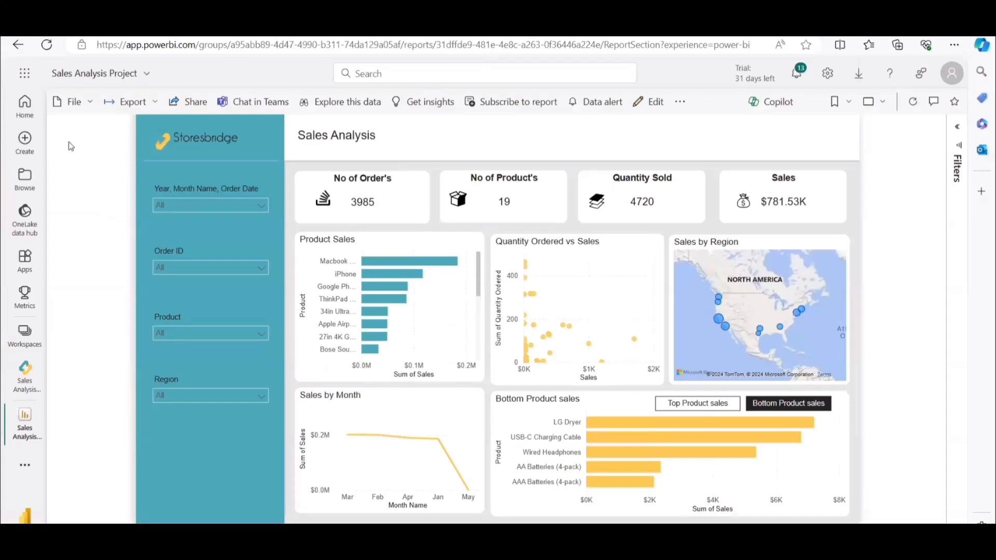
Create a dashboard named Sales Analysis Project Dashboard in the Sales Analysis Project workspace.
left_click(74, 102)
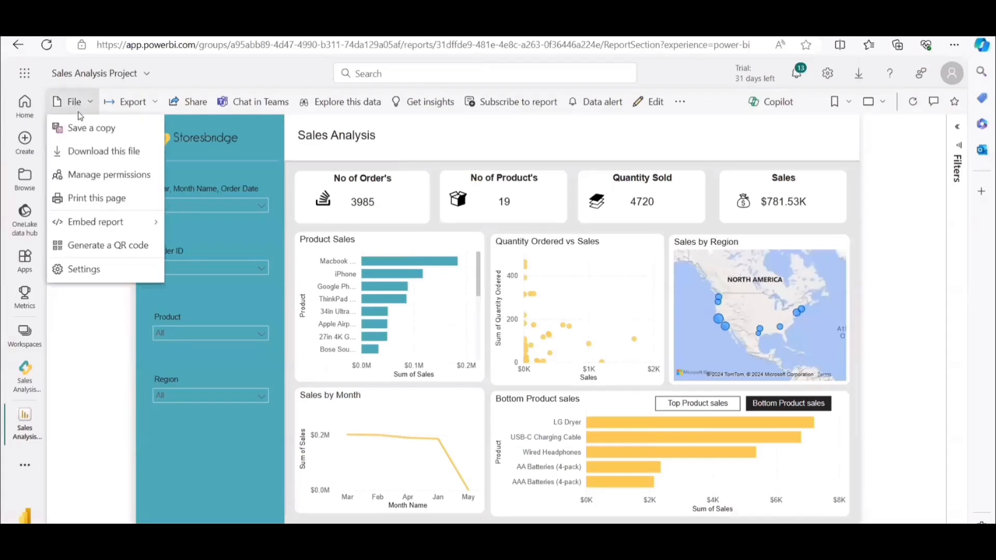
left_click(25, 373)
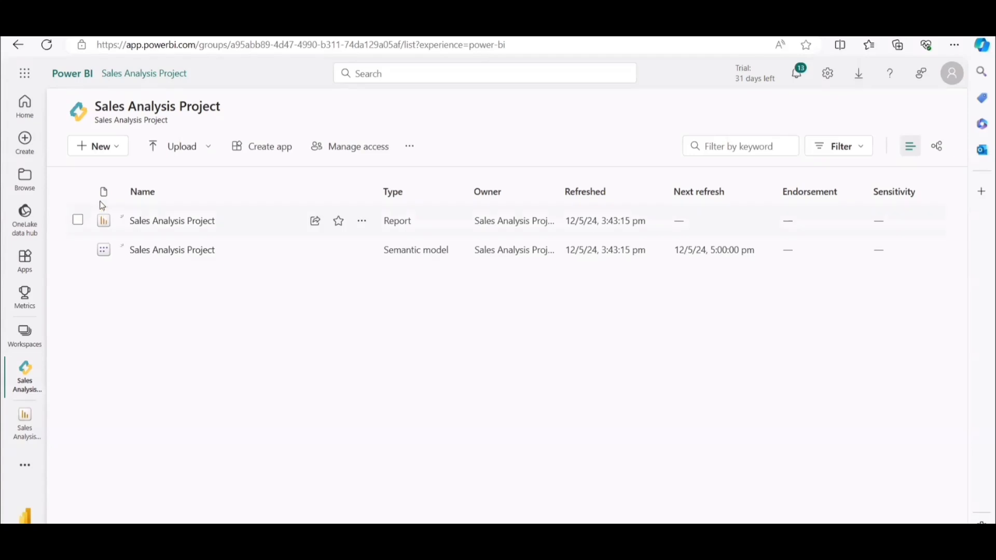
left_click(110, 150)
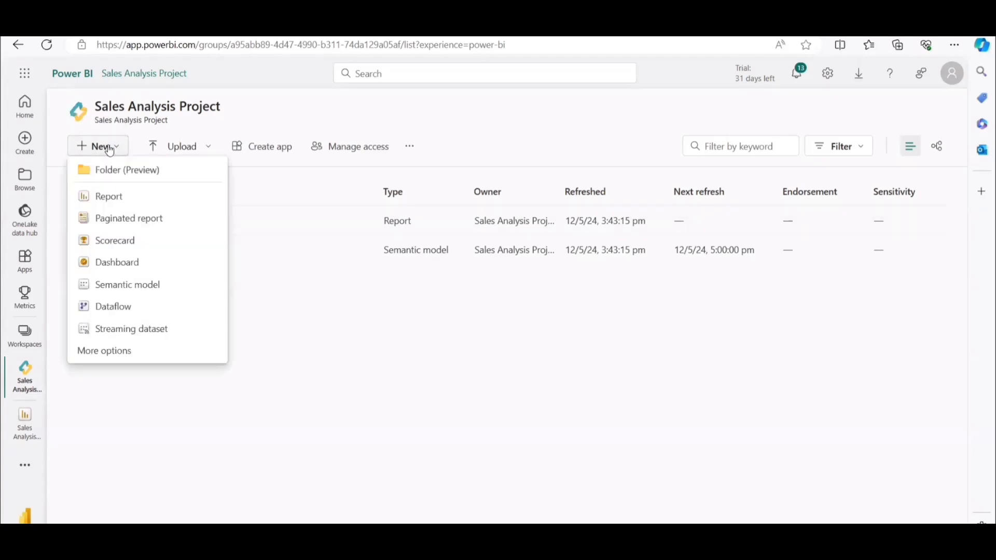
left_click(114, 263)
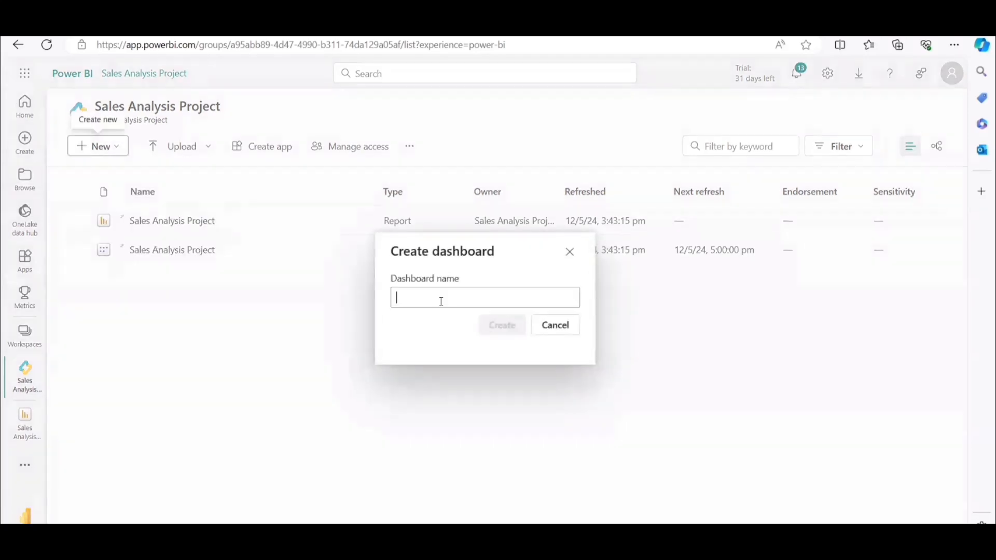
left_click(413, 297)
type("Sales")
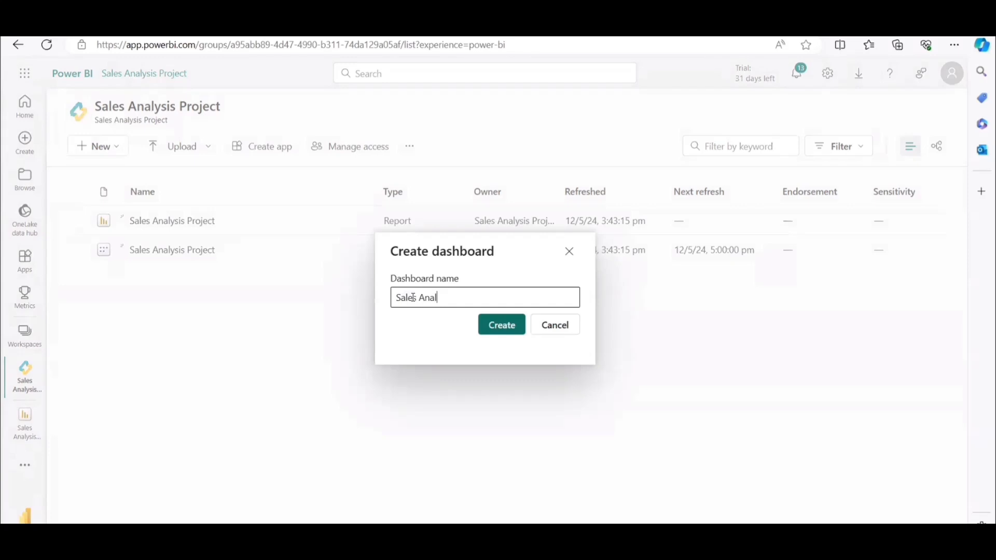
type("Analysis Project Dashboard")
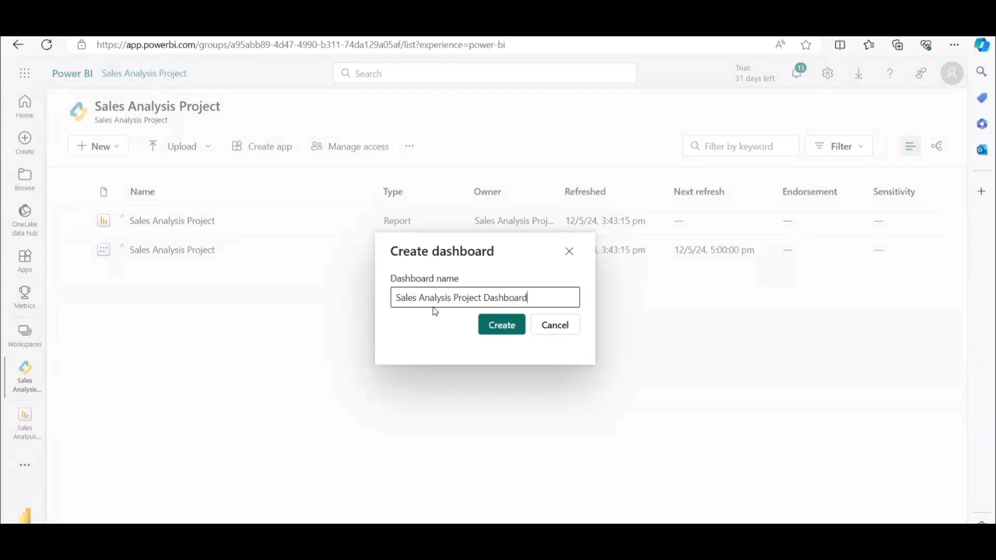
left_click(498, 328)
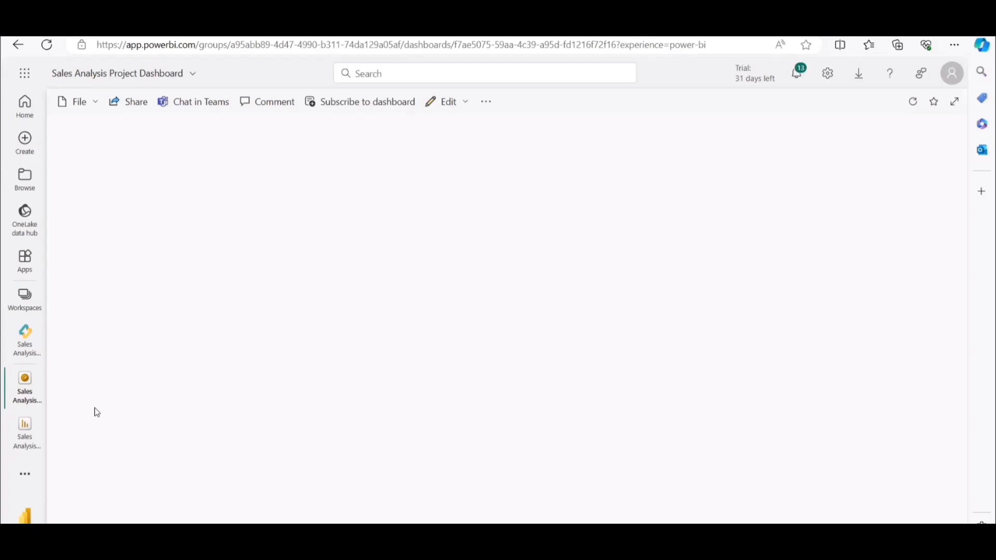
Pin the four KPI cards, Product Sales, Quantity Ordered vs Sales and Sales by Month from the report to the existing Sales Analysis Project Dashboard.
left_click(24, 340)
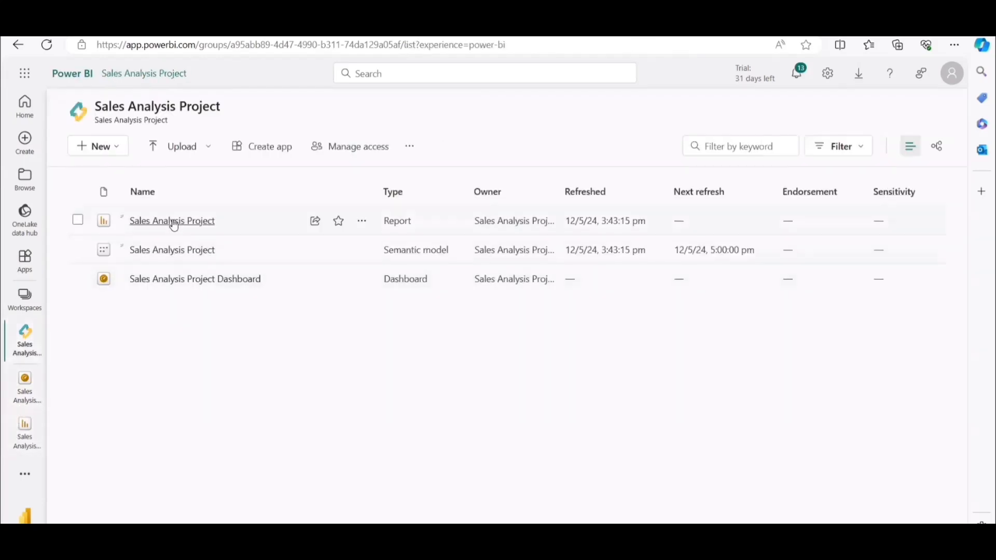
left_click(174, 223)
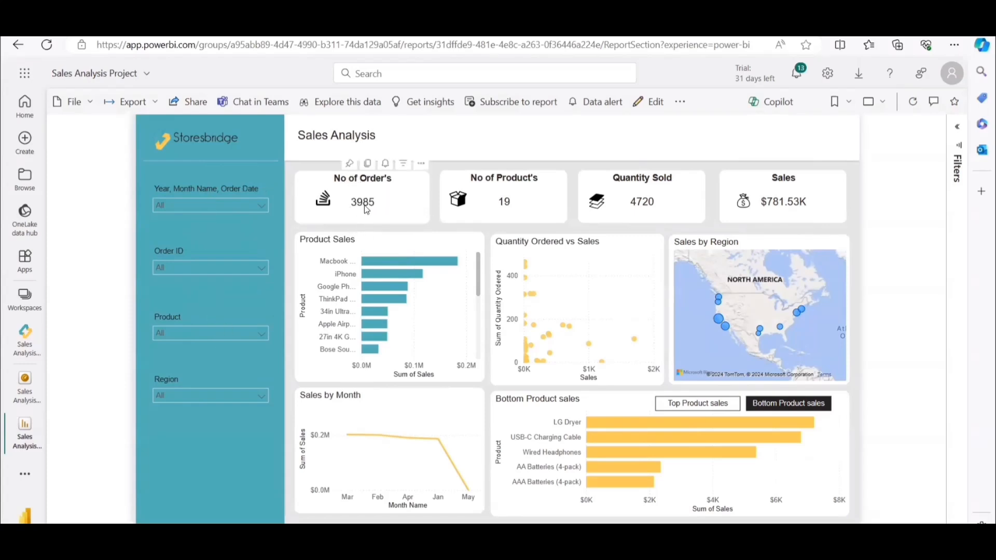
left_click(349, 164)
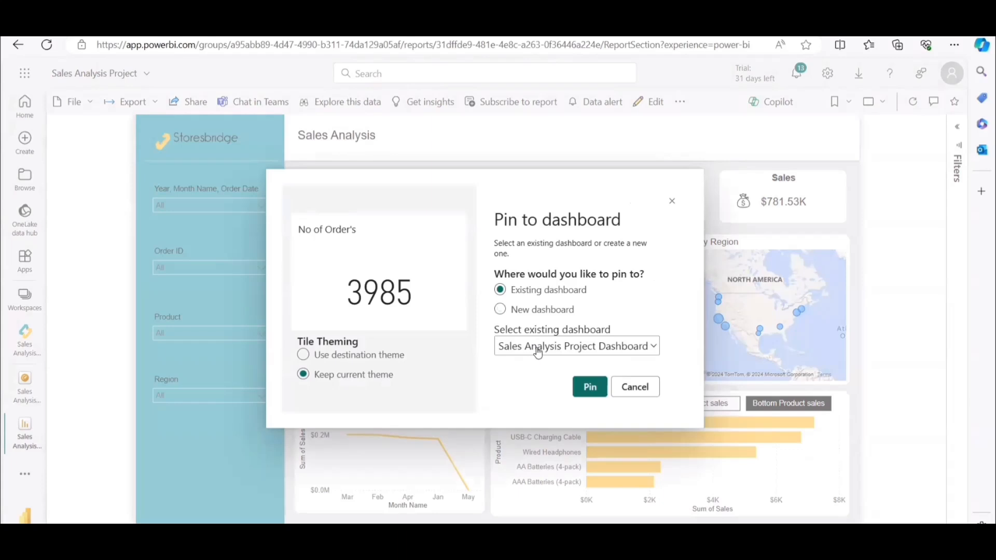
left_click(590, 389)
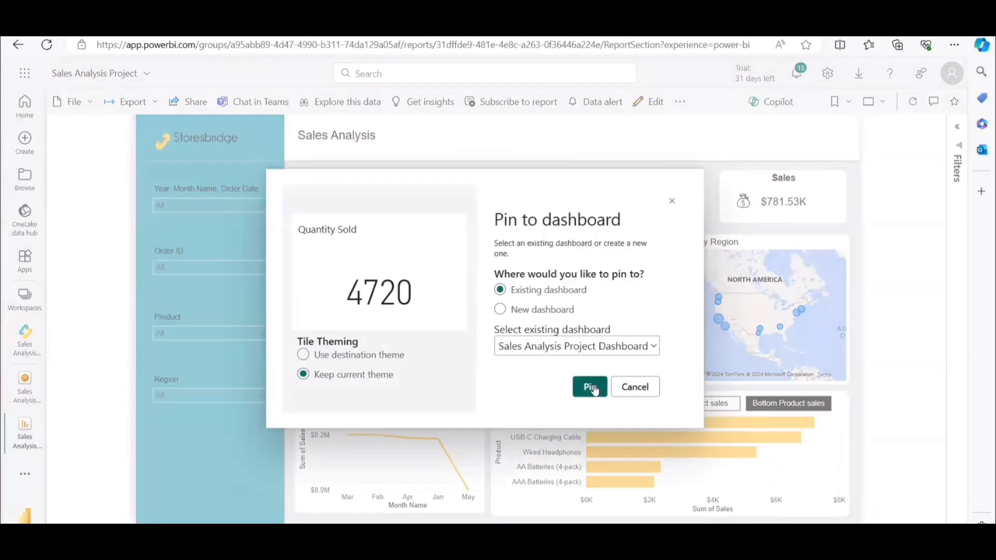
left_click(592, 388)
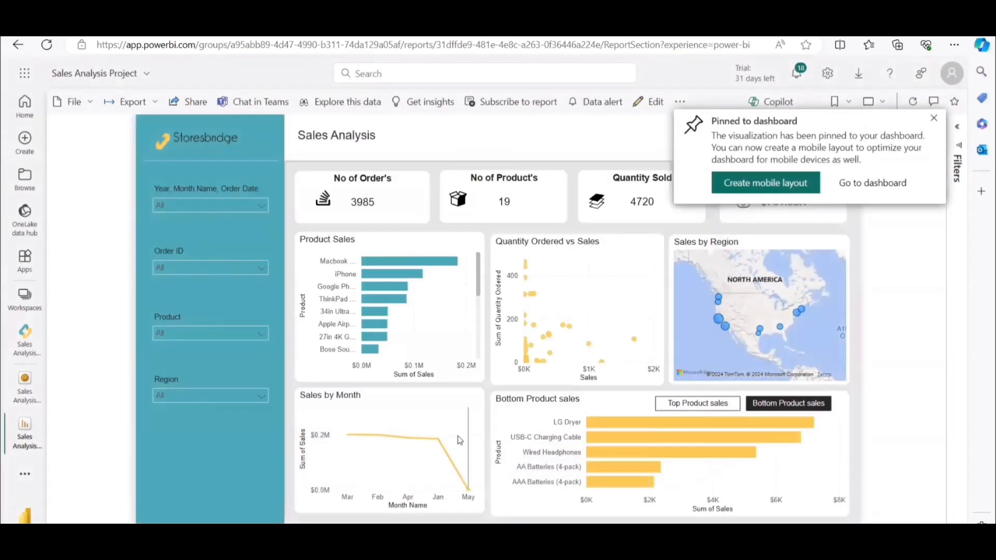
left_click(385, 383)
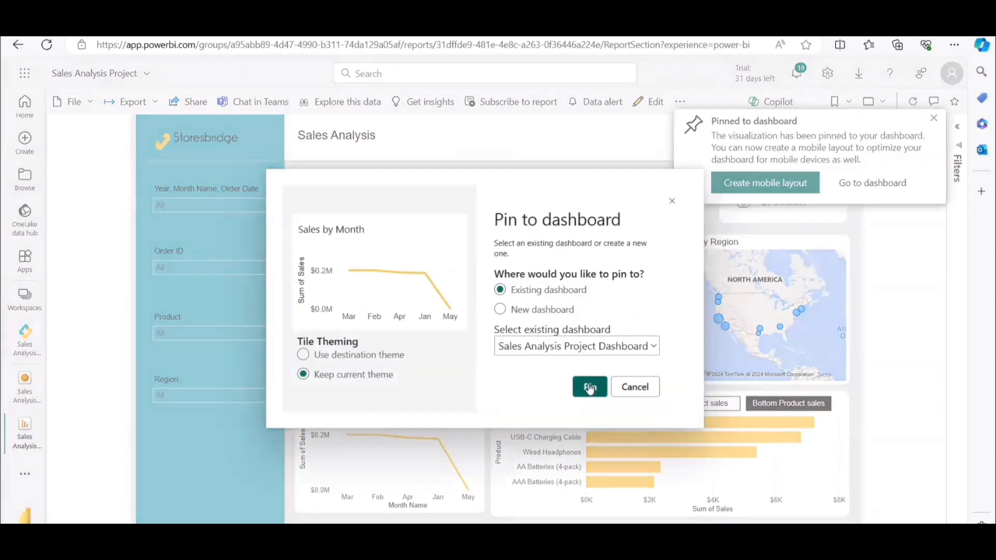
left_click(589, 388)
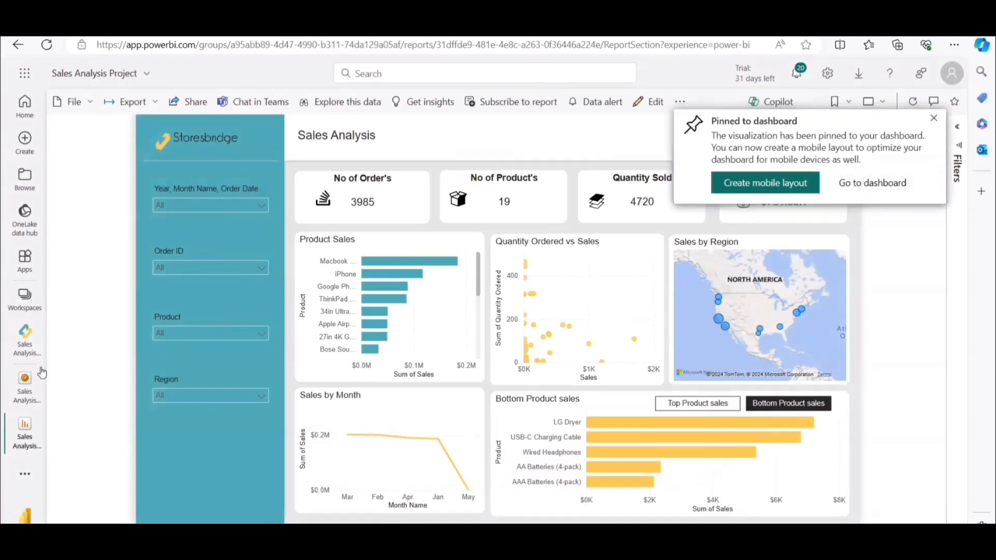
Open the Sales Analysis Project Dashboard from the workspace, follow the Sales tile to its source report, and return to the dashboard.
left_click(26, 333)
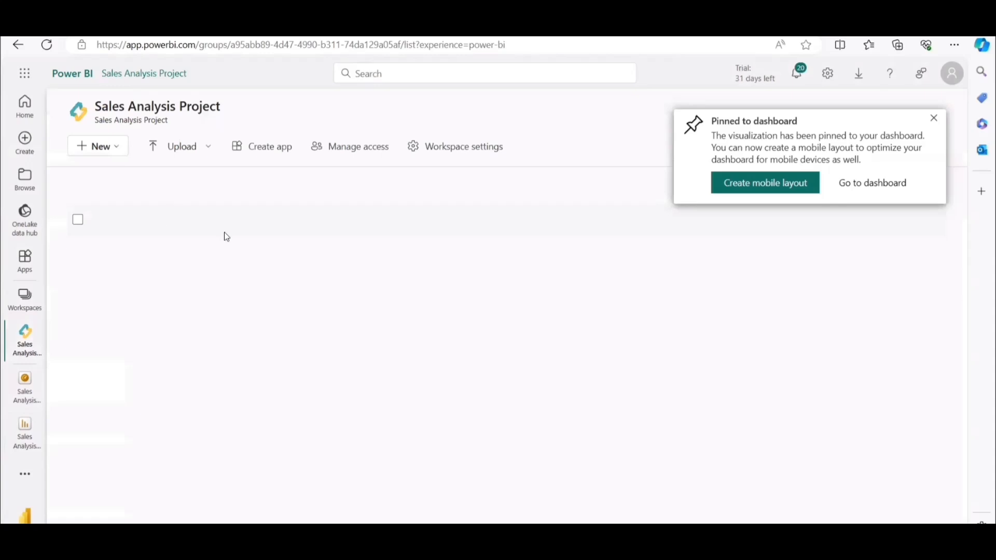
left_click(202, 281)
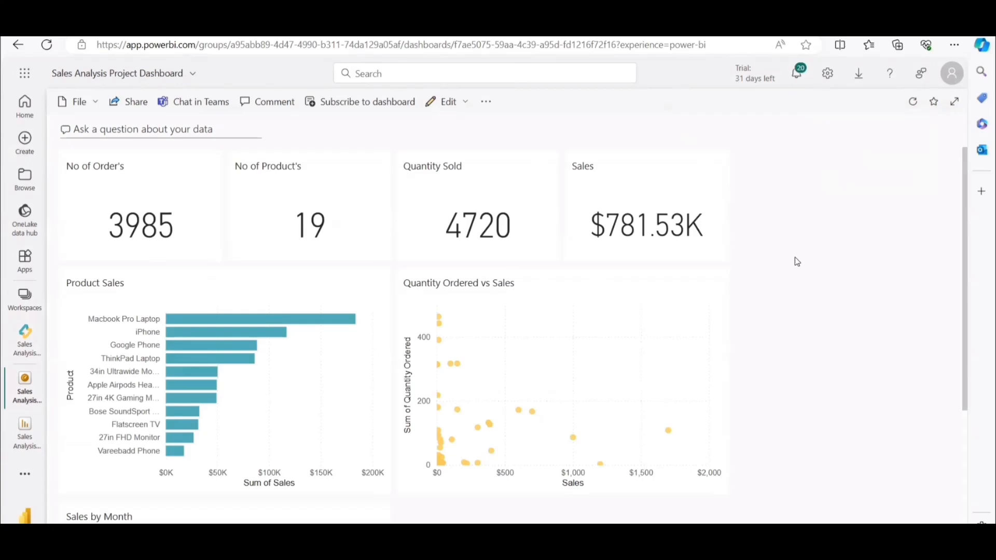
left_click_drag(683, 320, 589, 320)
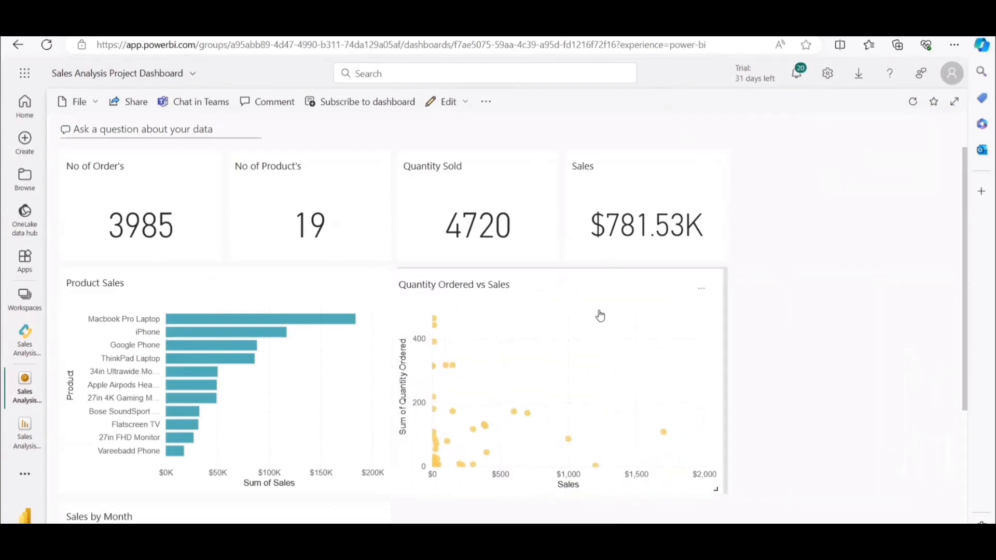
left_click(643, 205)
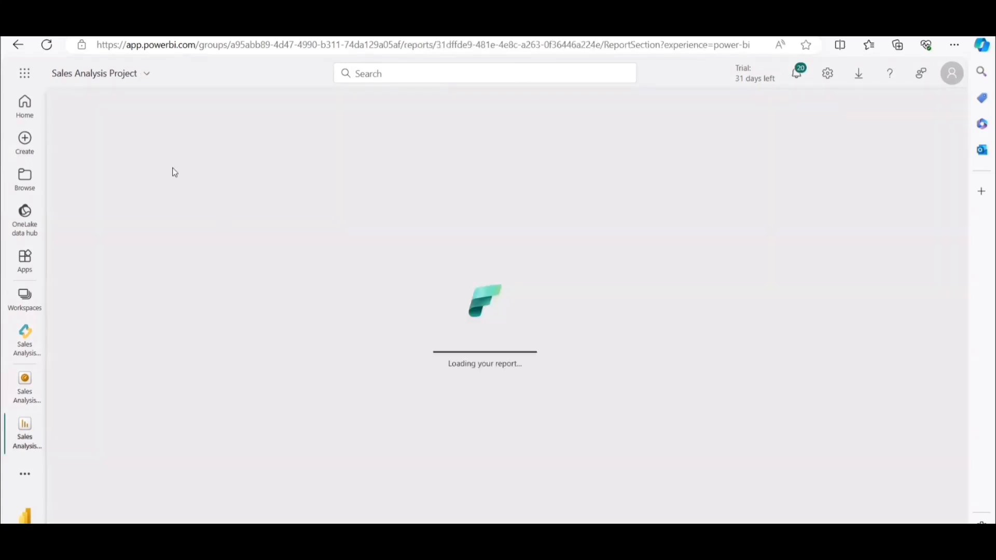
left_click(20, 46)
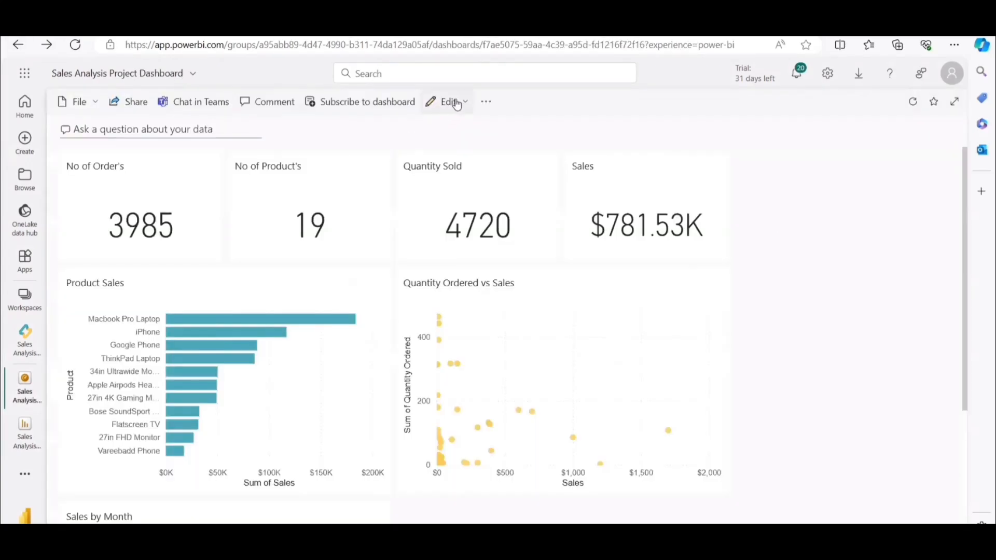
Switch the dashboard theme to Custom with a black background color, light orange tile background and grey-blue tile font color.
left_click(455, 103)
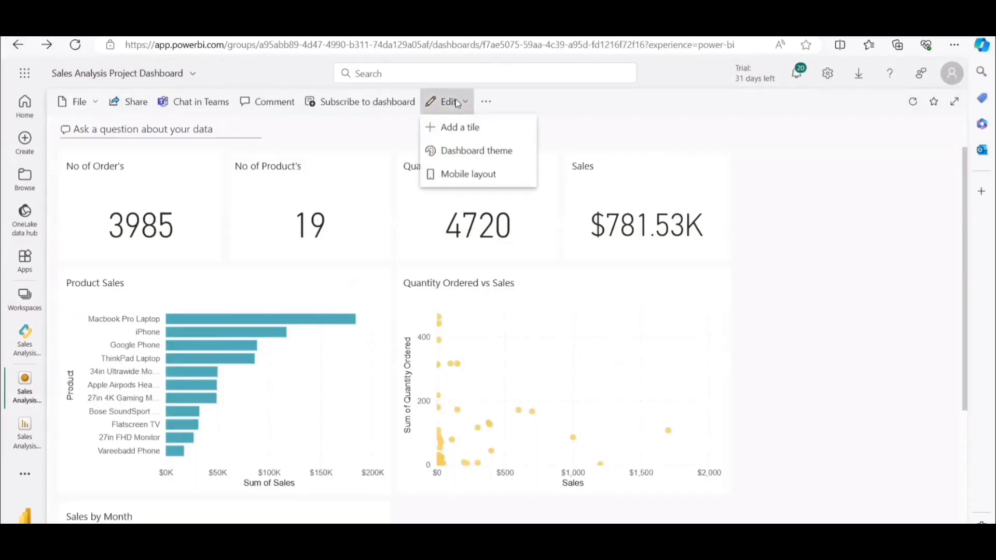
left_click(476, 151)
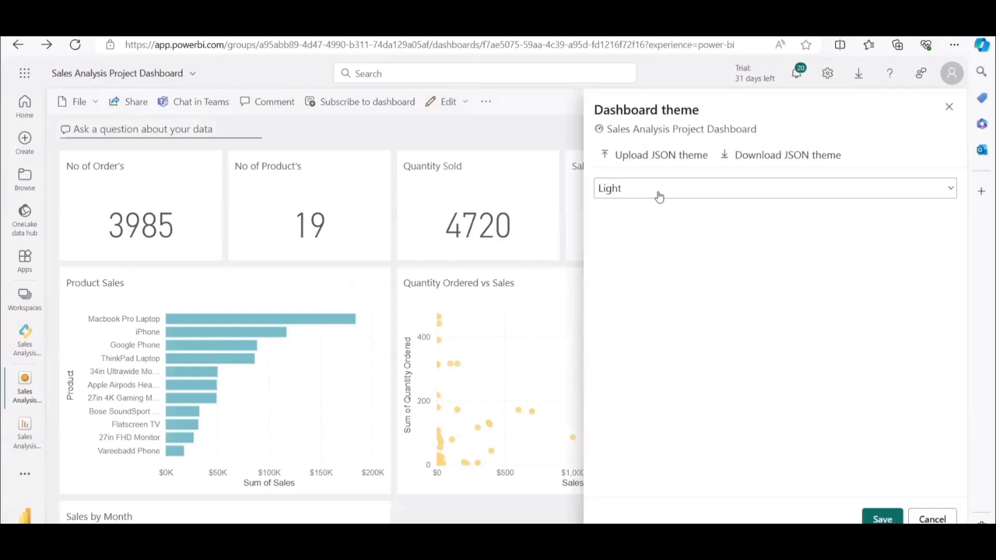
left_click(659, 196)
left_click(748, 282)
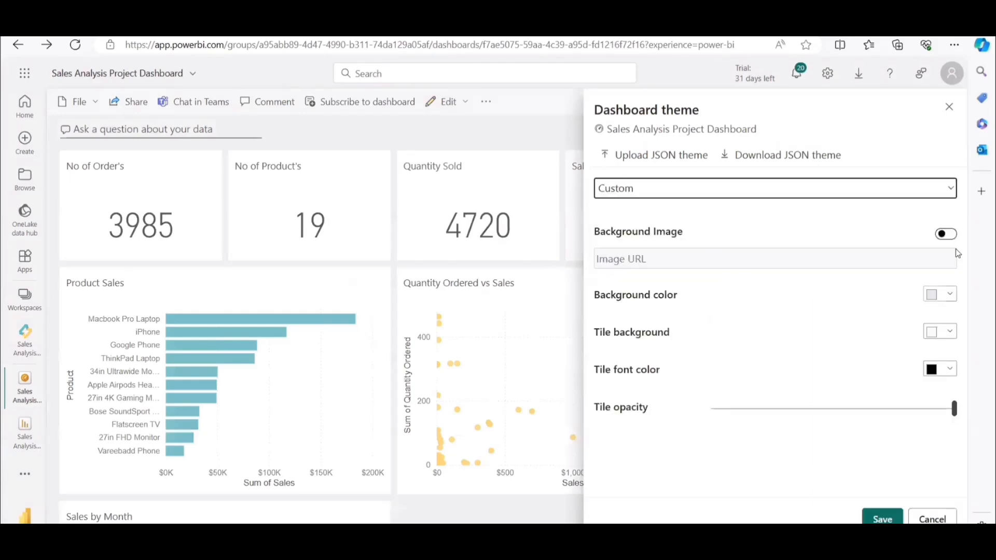
left_click(949, 295)
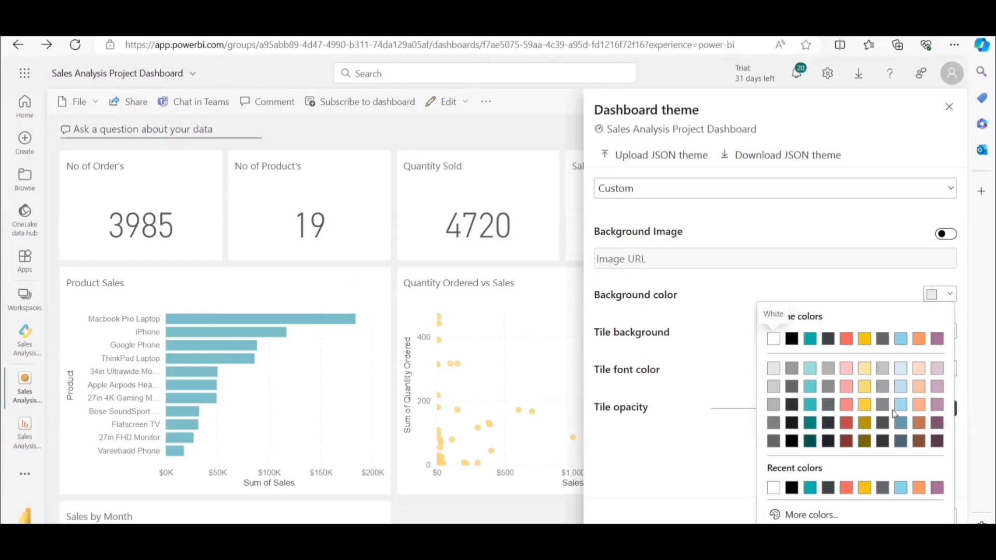
left_click(901, 423)
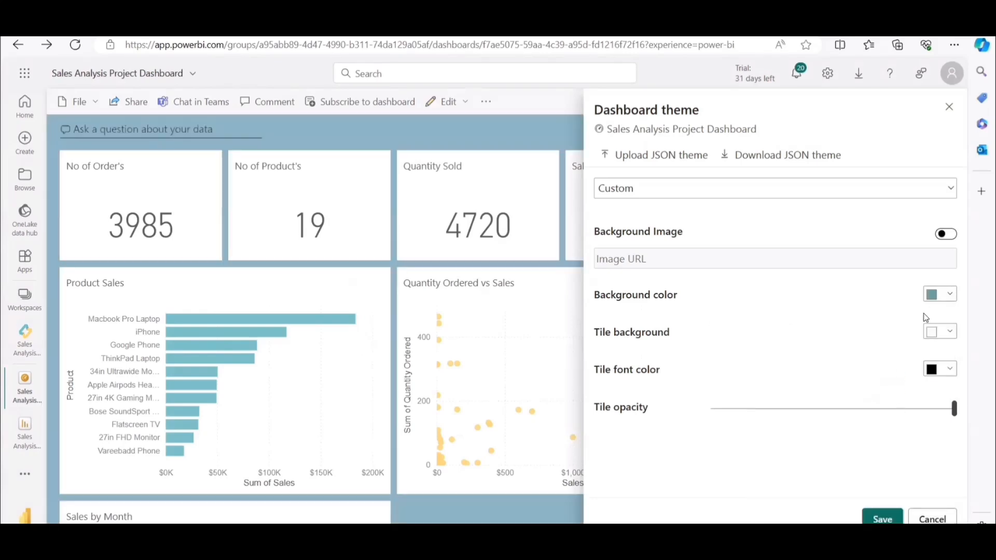
left_click(933, 294)
left_click(920, 375)
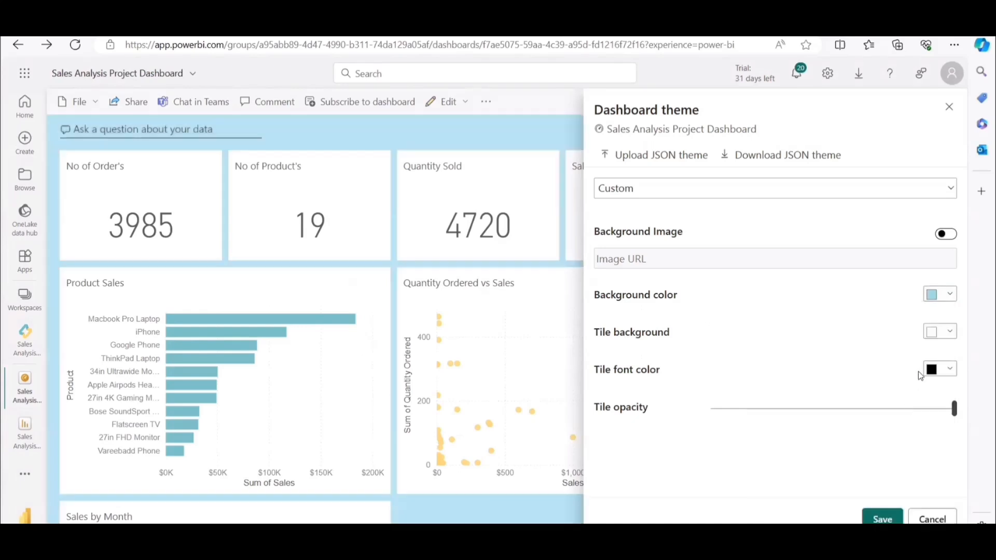
left_click(936, 335)
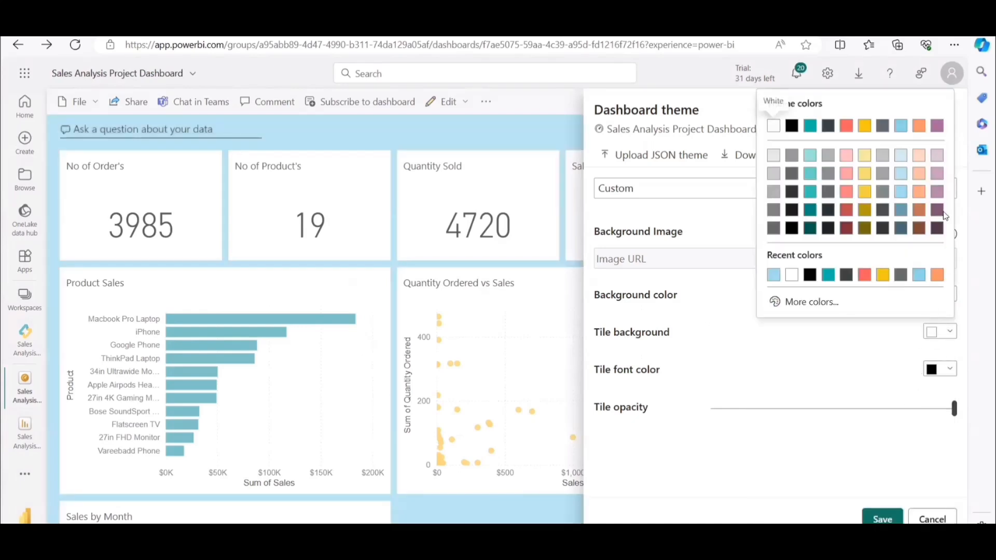
left_click(919, 192)
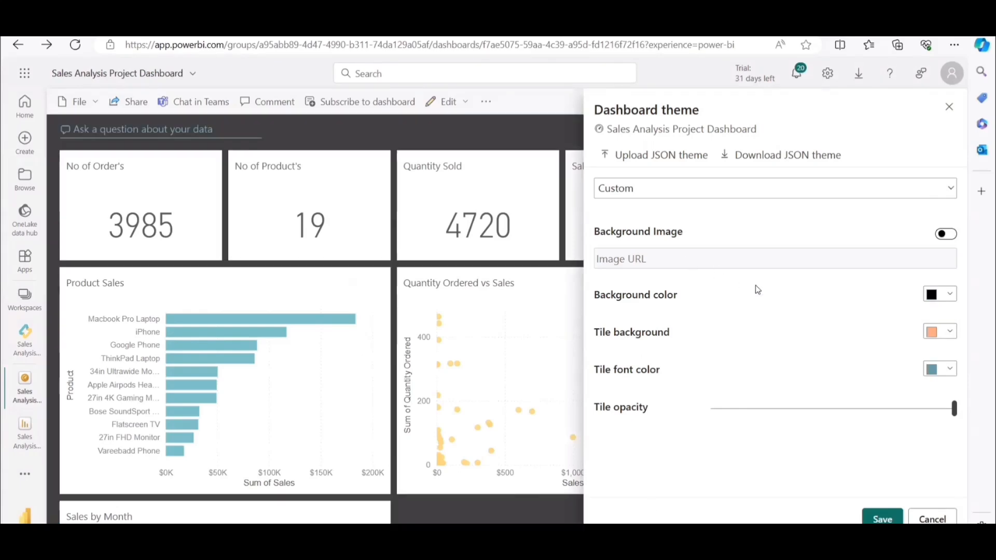
Try light orange and light blue as the background color, settle on grey-blue, and save the dashboard theme.
left_click(941, 294)
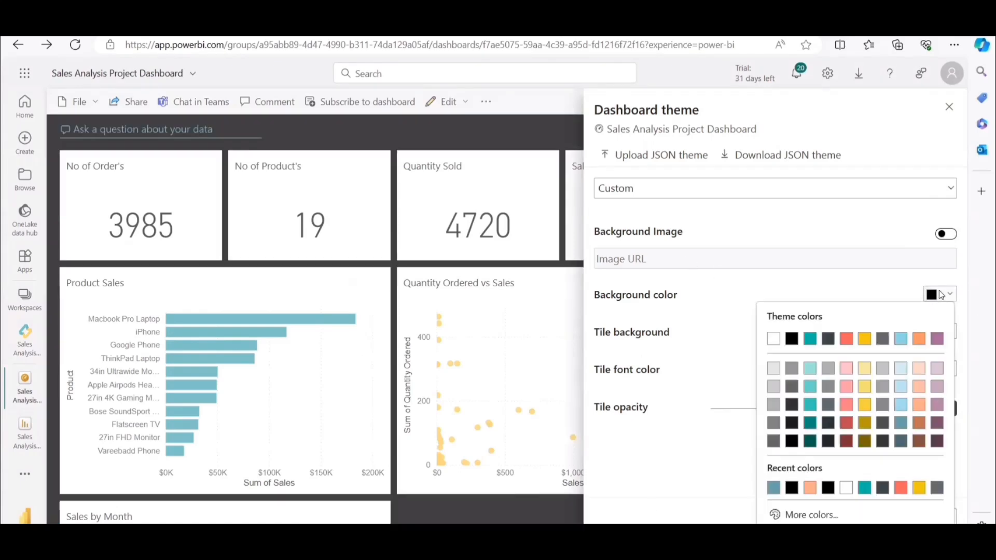
left_click(917, 388)
left_click(941, 294)
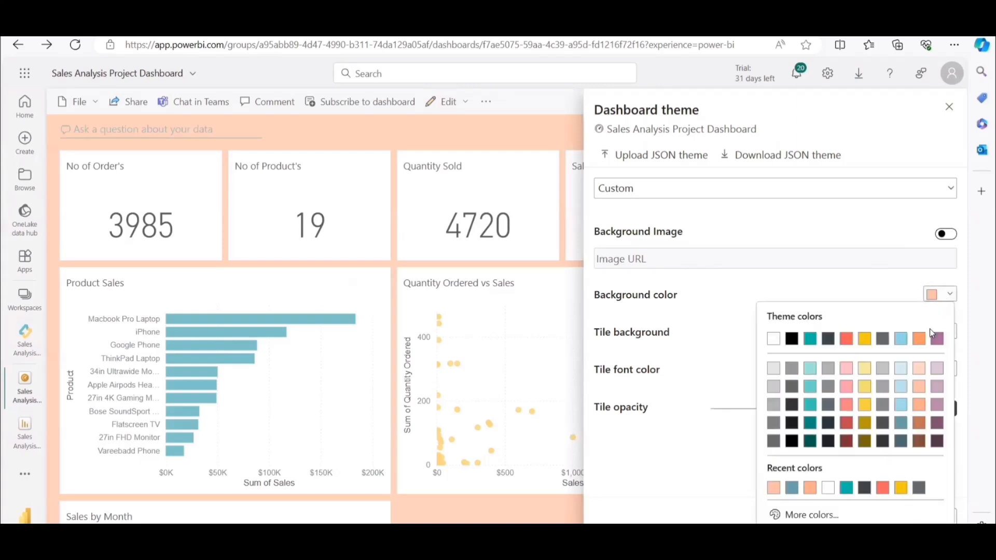
left_click(902, 410)
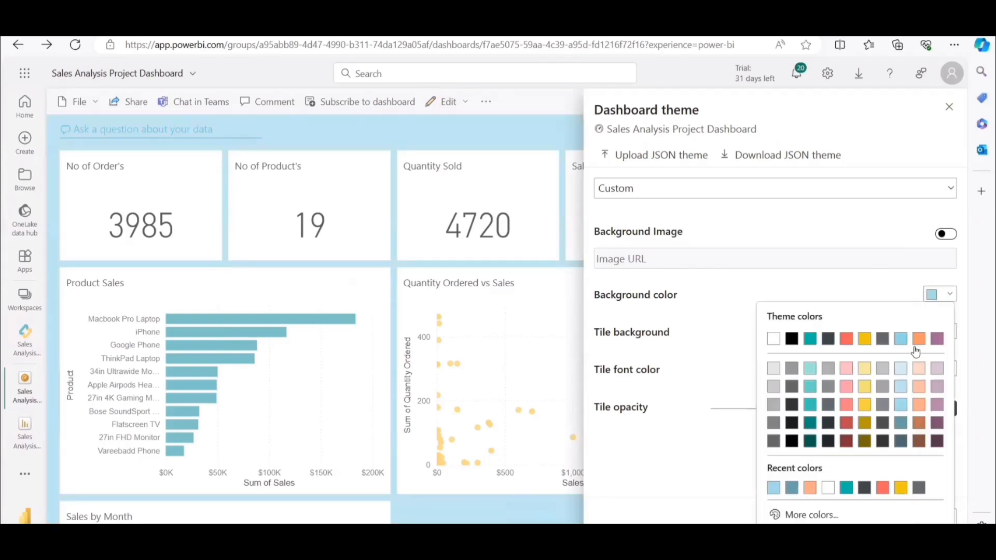
left_click(902, 424)
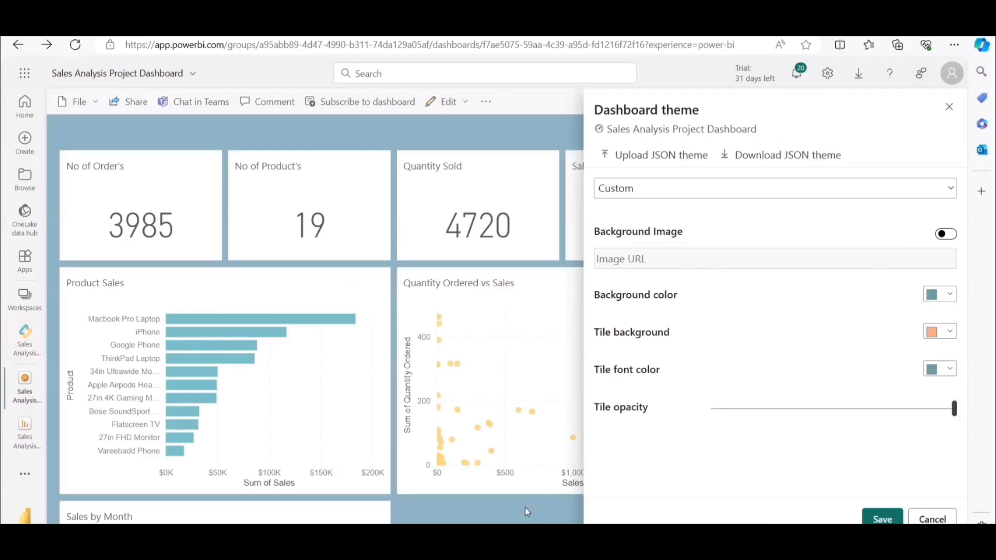
left_click(883, 519)
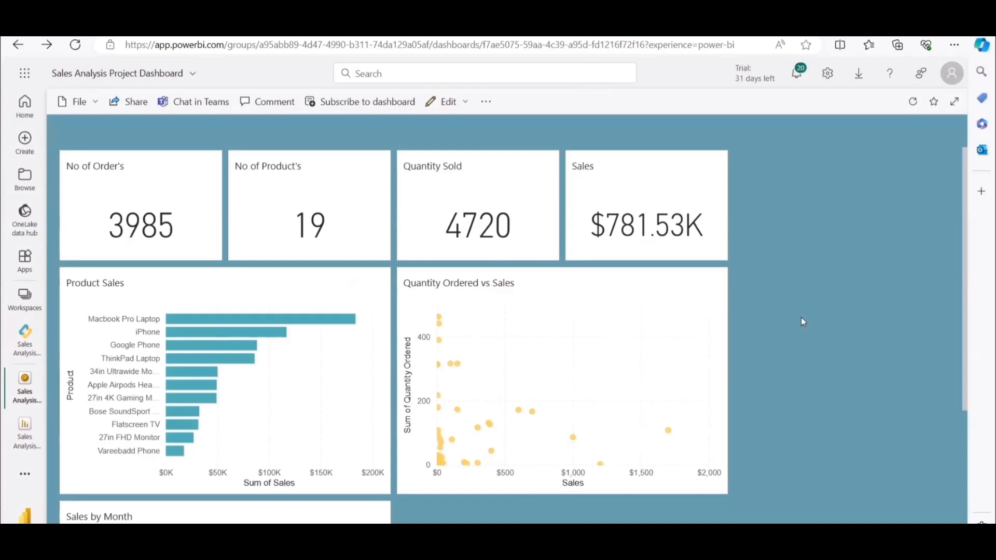
Look over the themed dashboard and duplicate it under the name Sales Analysis Project Dashboard (Mobile View).
scroll(803, 321, "down", 3)
scroll(812, 372, "up", 3)
left_click(81, 103)
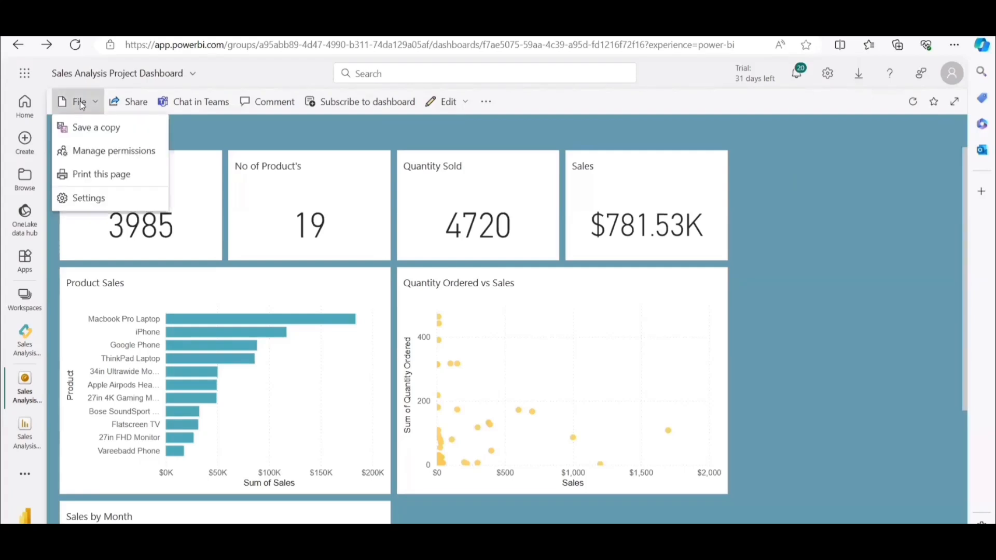
left_click(102, 133)
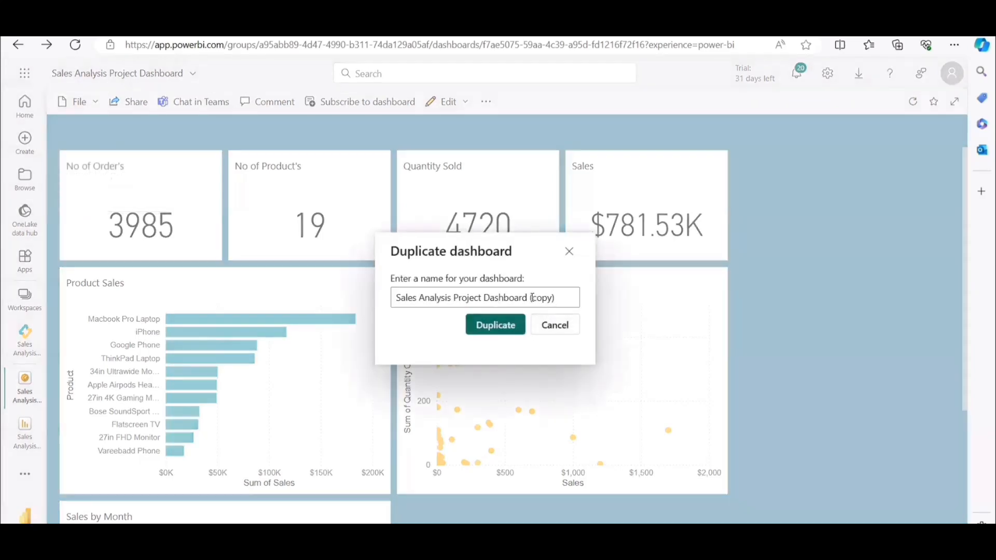
double_click(550, 298)
type("Mobile View")
left_click(504, 327)
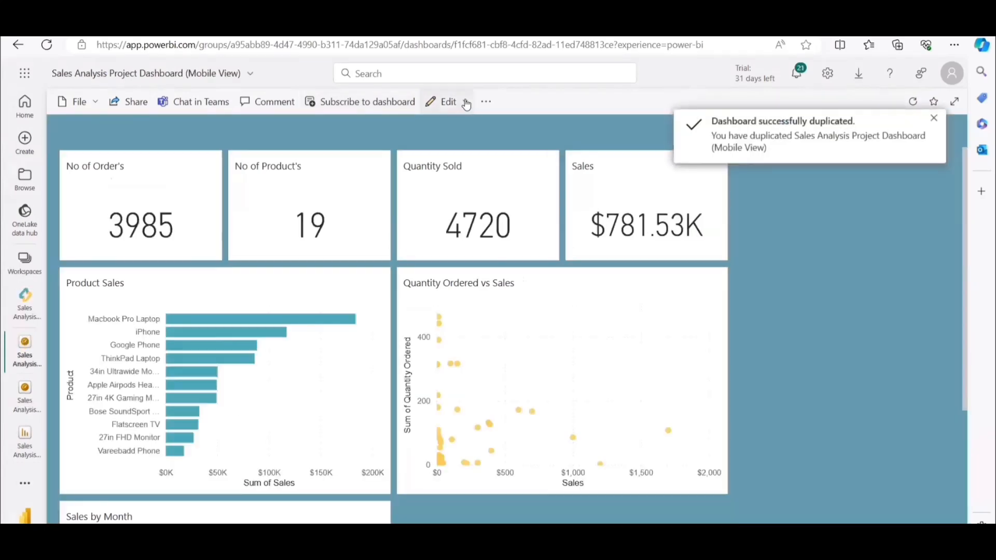
Open the mobile layout of the duplicated dashboard and look over how its tiles are stacked on the phone canvas.
left_click(465, 103)
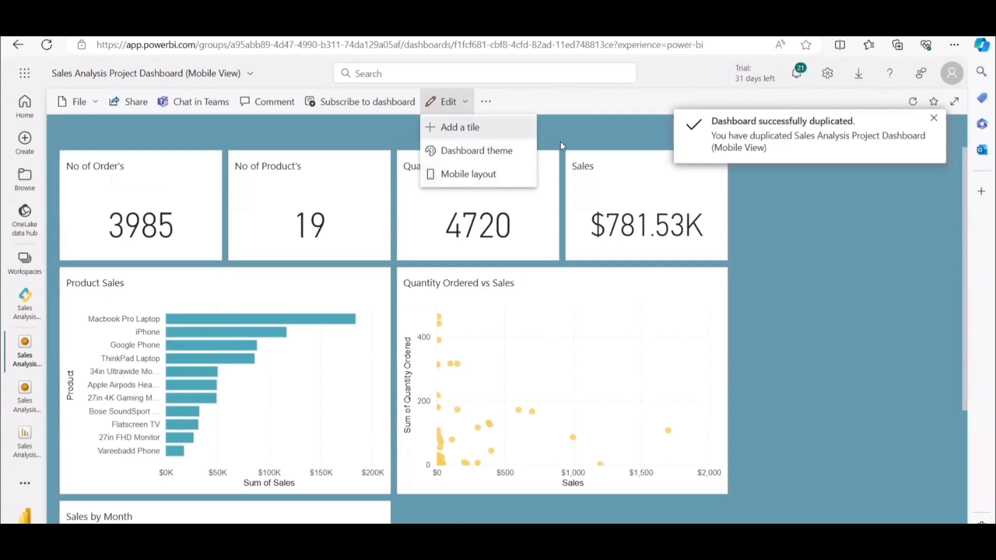
left_click(788, 250)
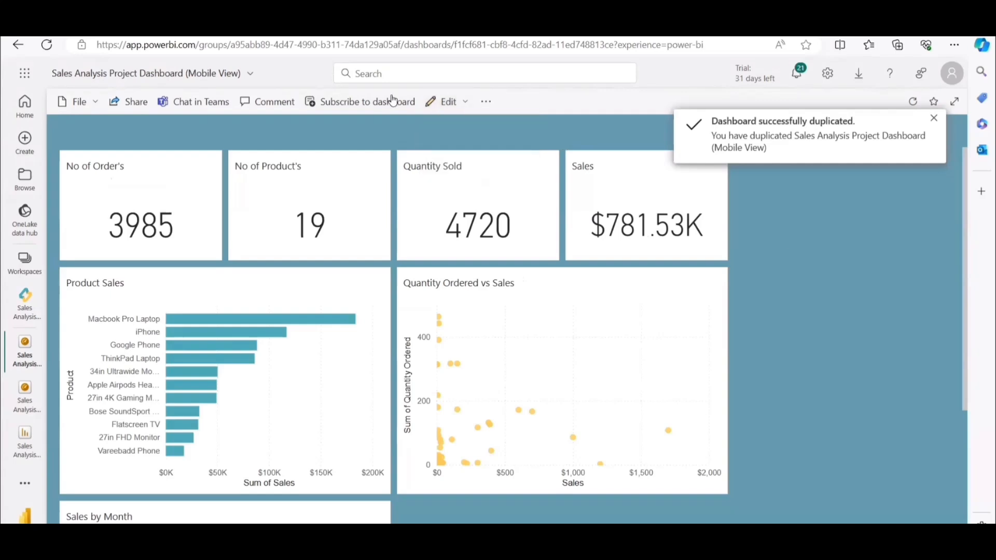
left_click(463, 104)
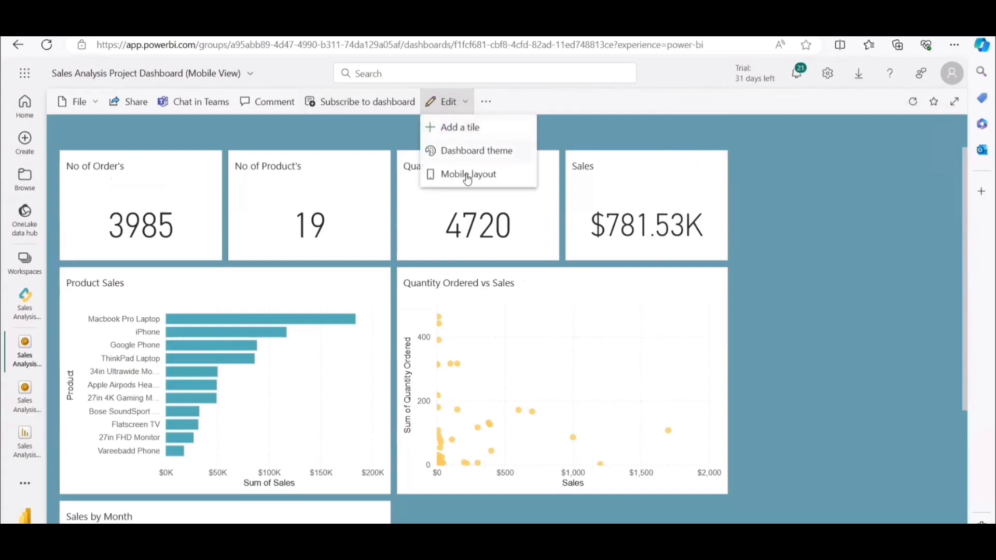
left_click(465, 182)
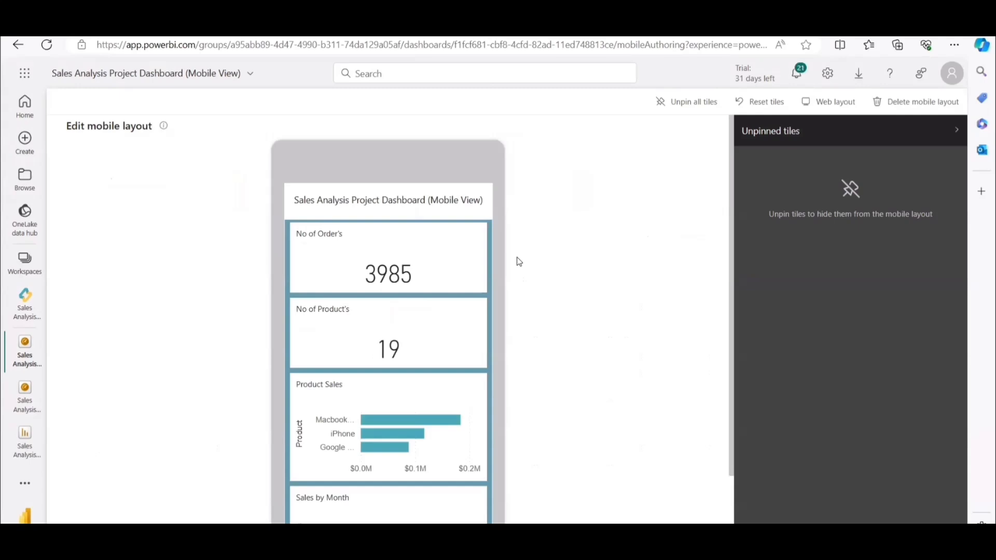
mouse_move(463, 286)
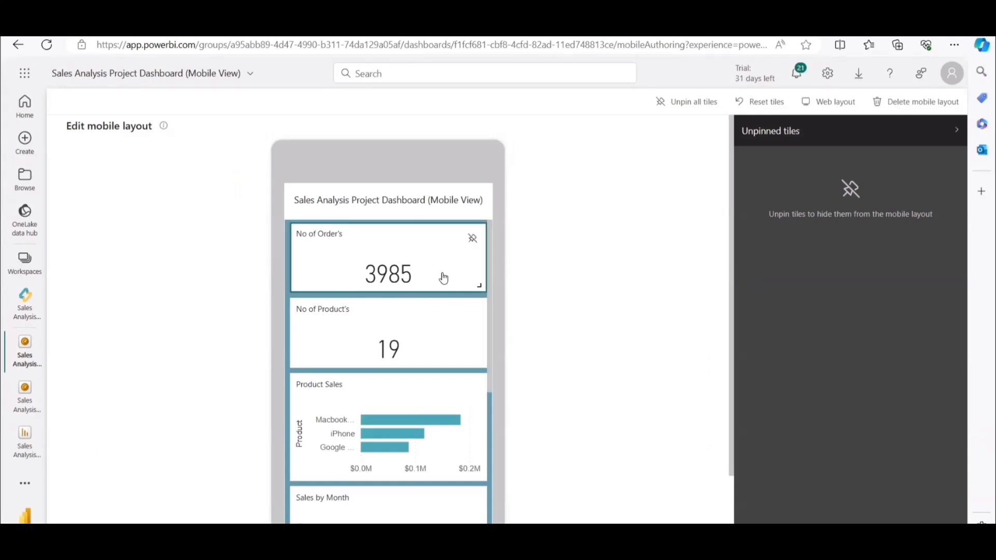
scroll(444, 278, "down", 8)
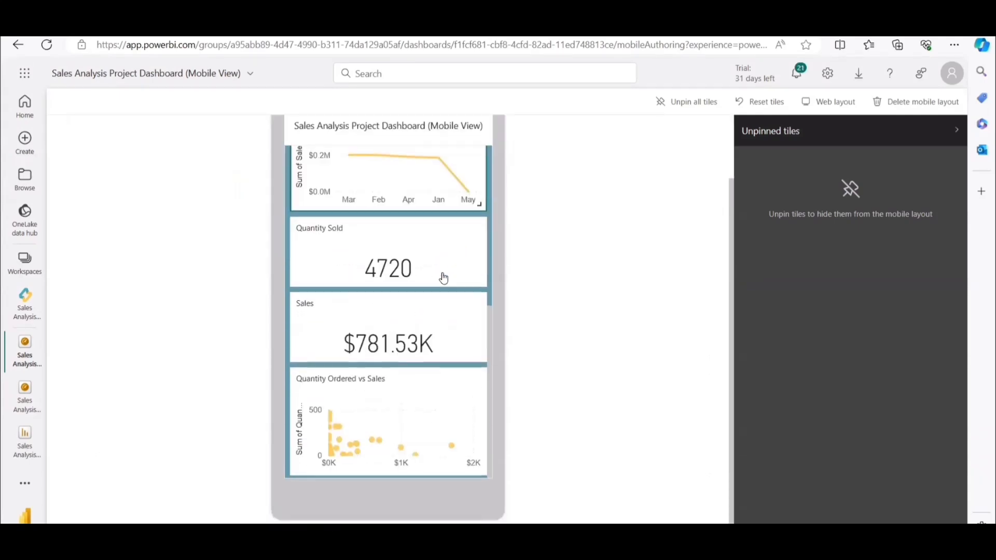
scroll(211, 338, "up", 3)
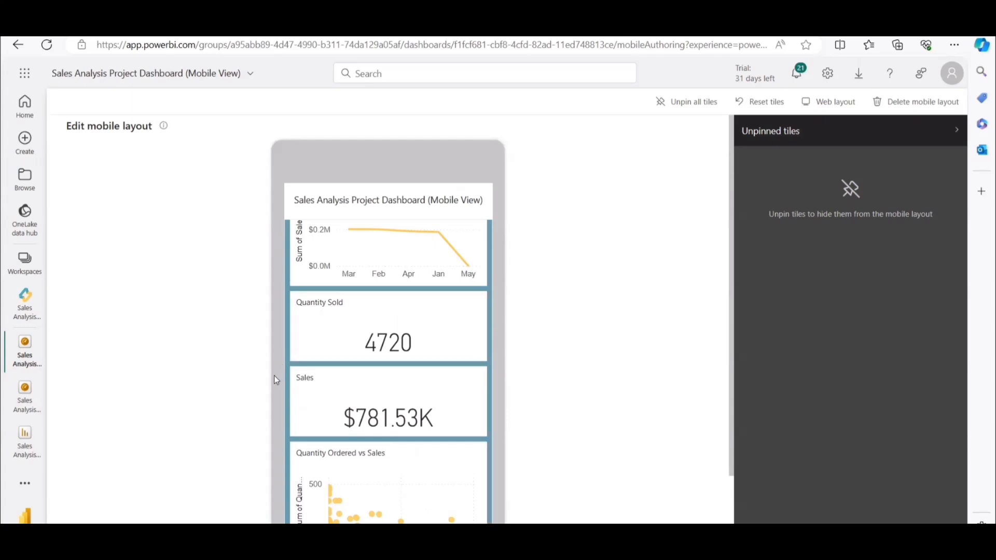
scroll(398, 369, "up", 5)
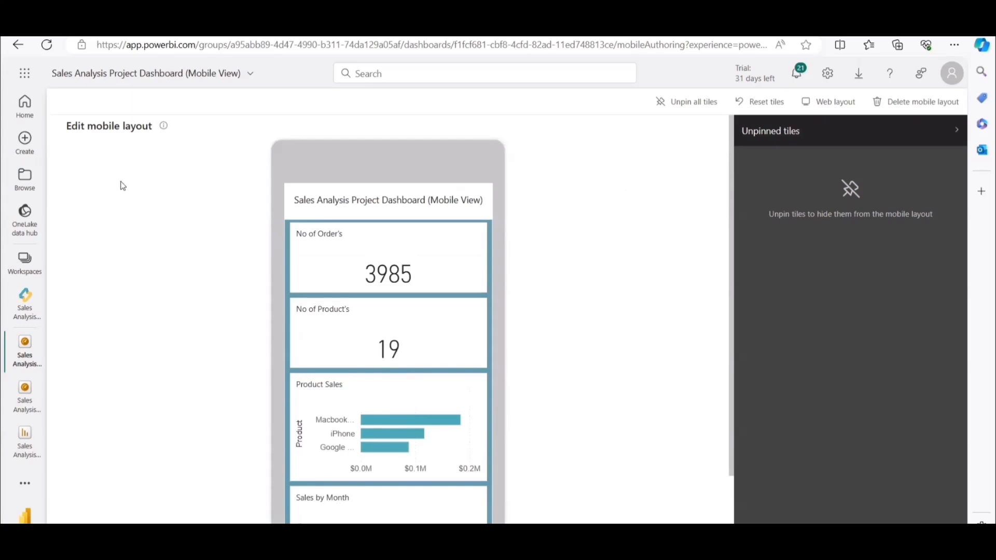
Switch to the PowerPoint presentation, read the Subscription slide, and return to the Sales Analysis Project Dashboard in Power BI.
key("alt+Tab")
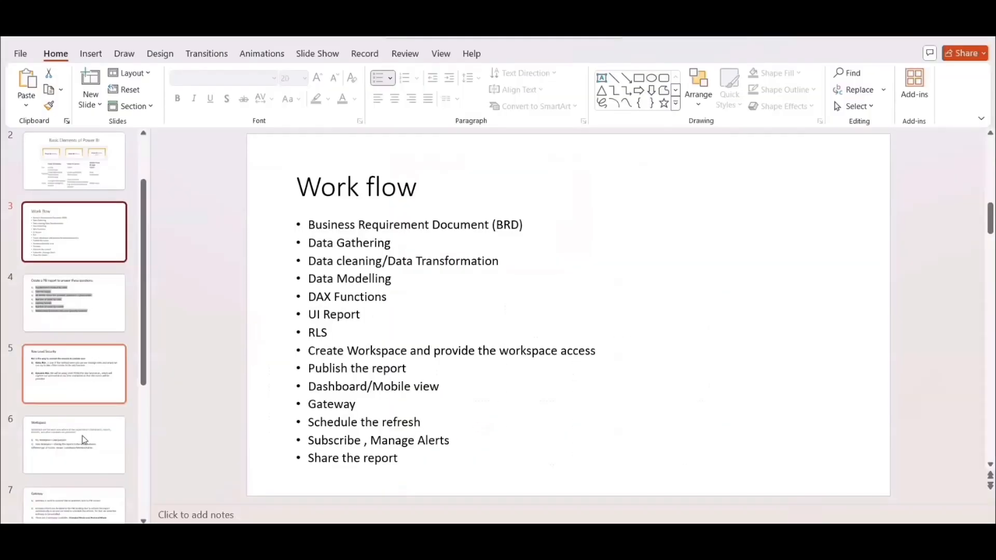
scroll(69, 496, "down", 2)
scroll(63, 486, "down", 3)
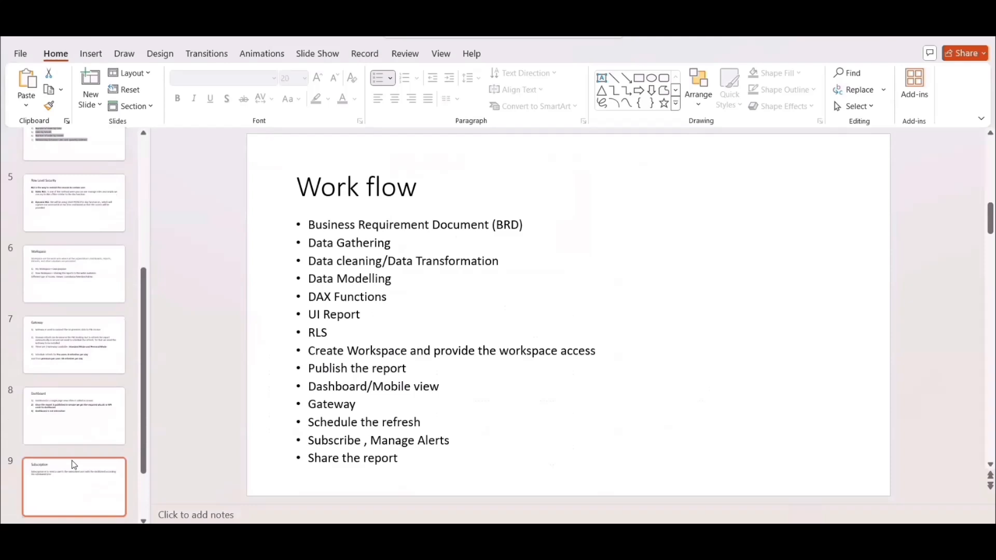
left_click(71, 483)
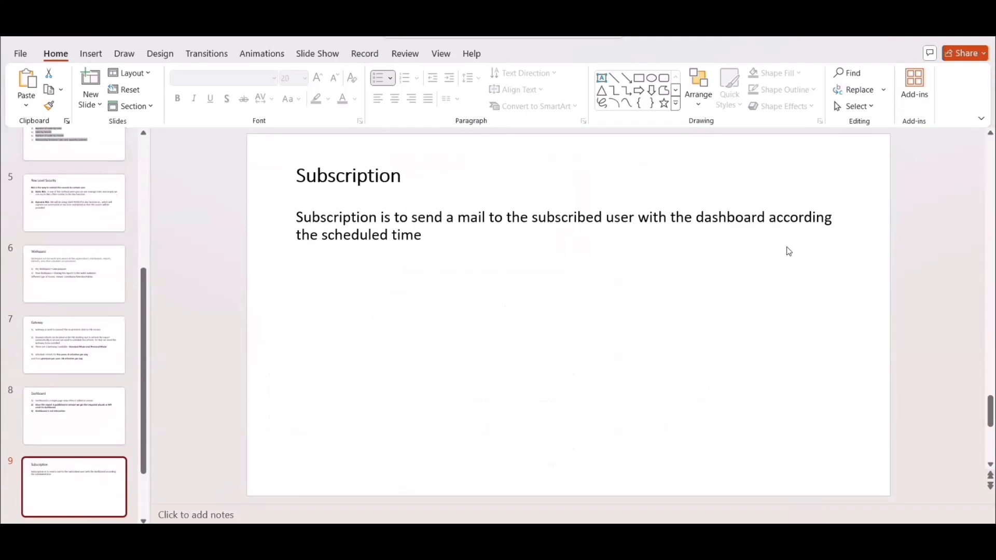
left_click(918, 37)
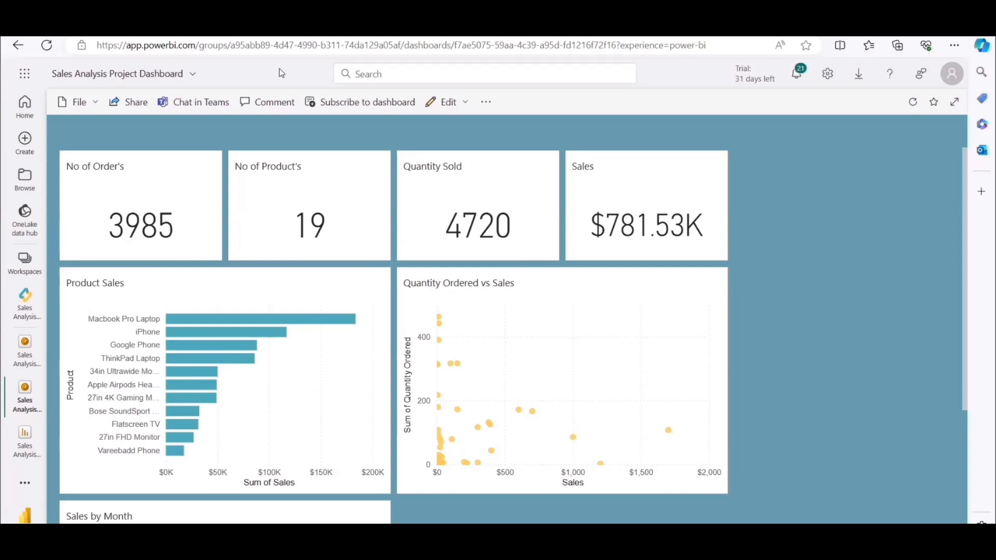
Create a new subscription for the Sales Analysis Project Dashboard with an end date of 5/13/2024.
left_click(336, 106)
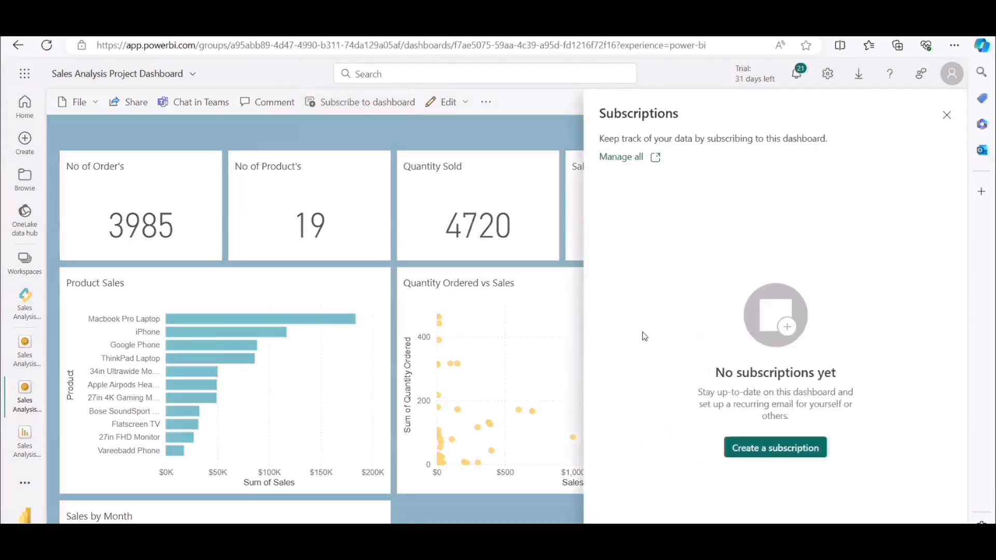
left_click(776, 449)
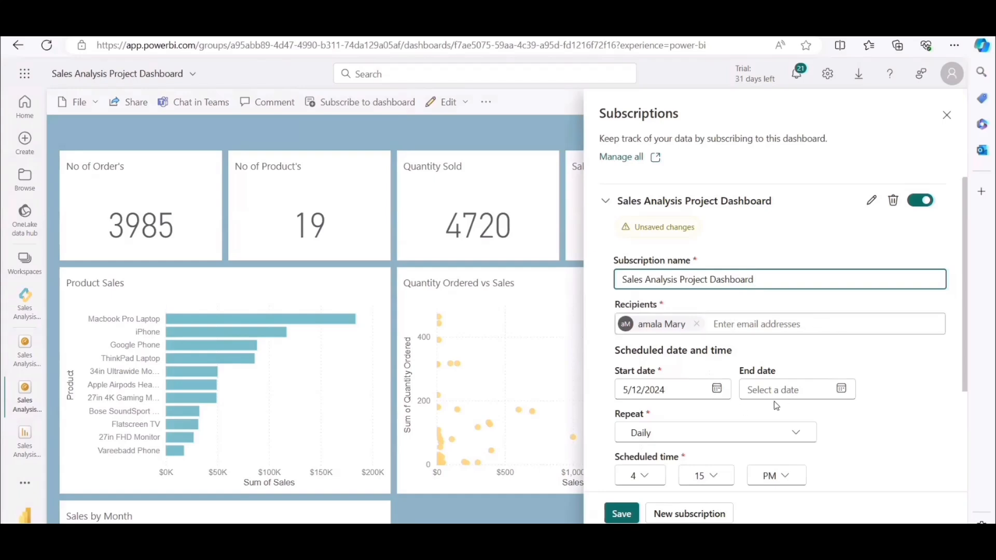
left_click(841, 388)
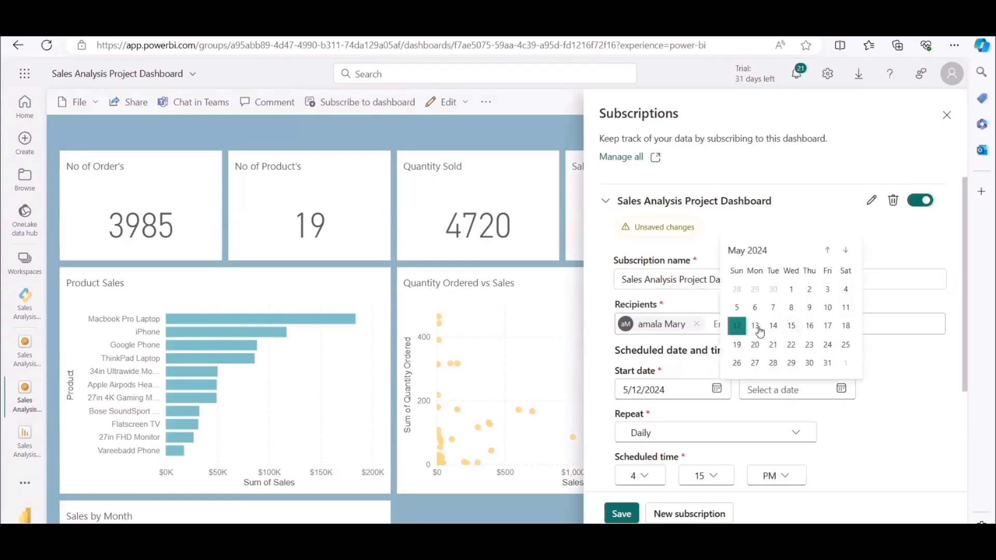
left_click(759, 329)
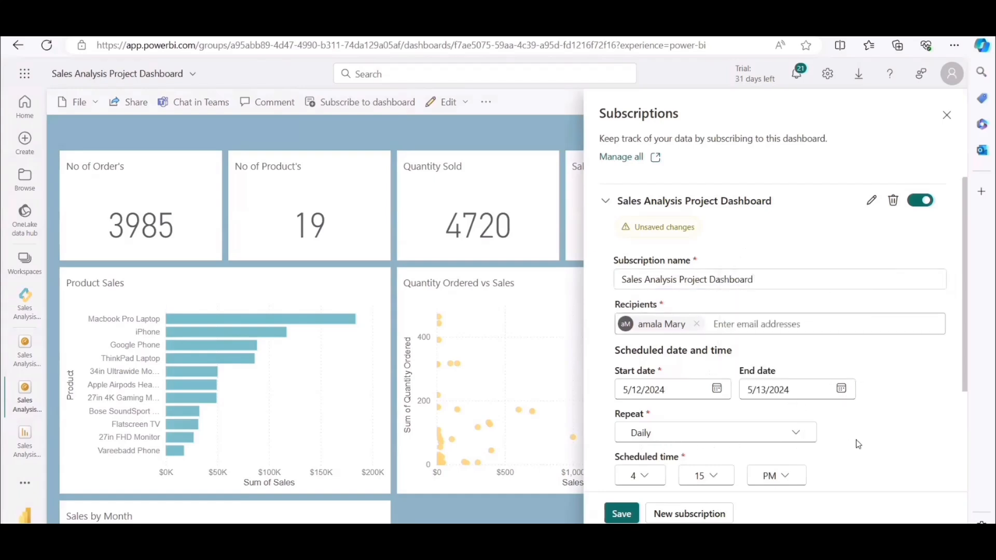
Set the subscription's scheduled time to 5:00 PM, save it, and close the subscription settings.
scroll(856, 440, "down", 2)
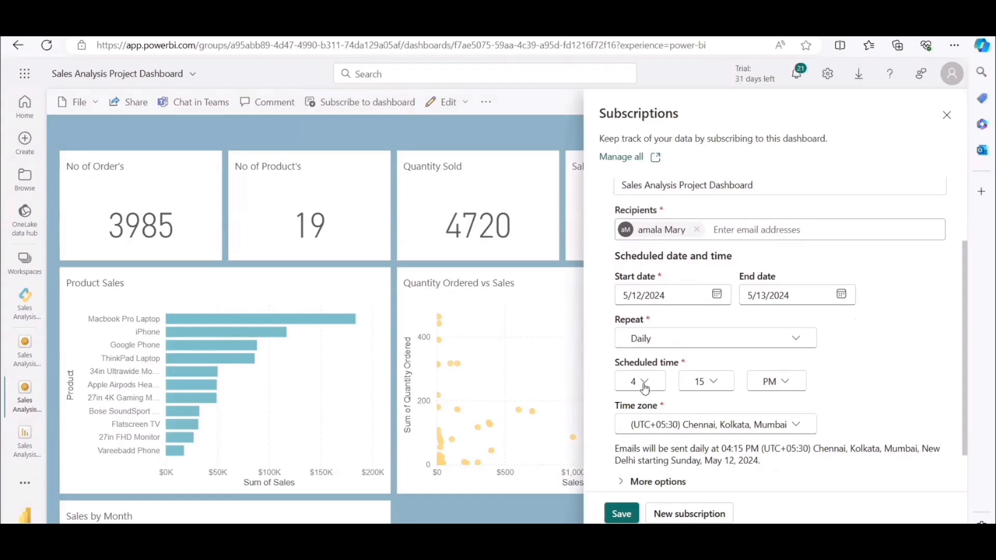
left_click(645, 384)
left_click(637, 214)
left_click(713, 394)
left_click(702, 401)
scroll(672, 477, "down", 1)
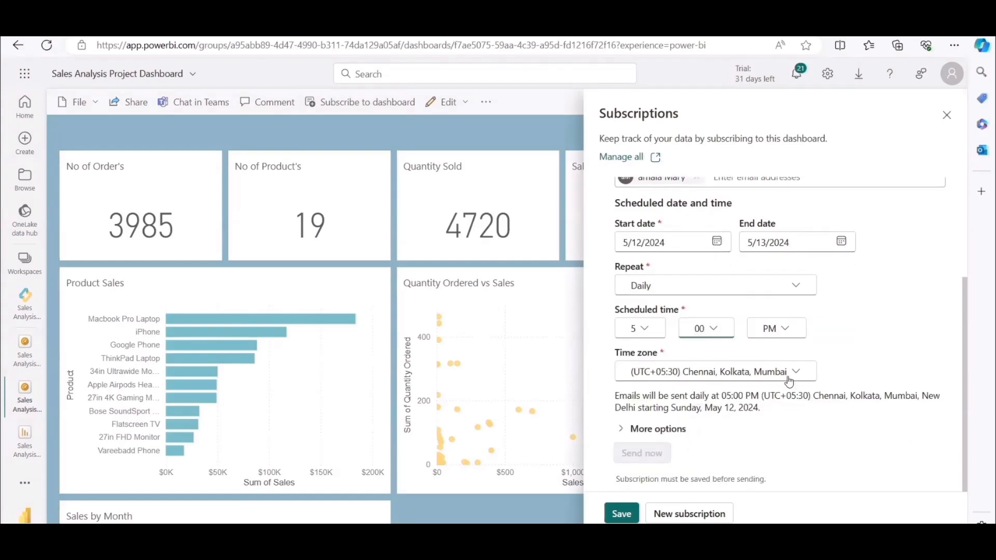
scroll(858, 344, "up", 3)
left_click(623, 514)
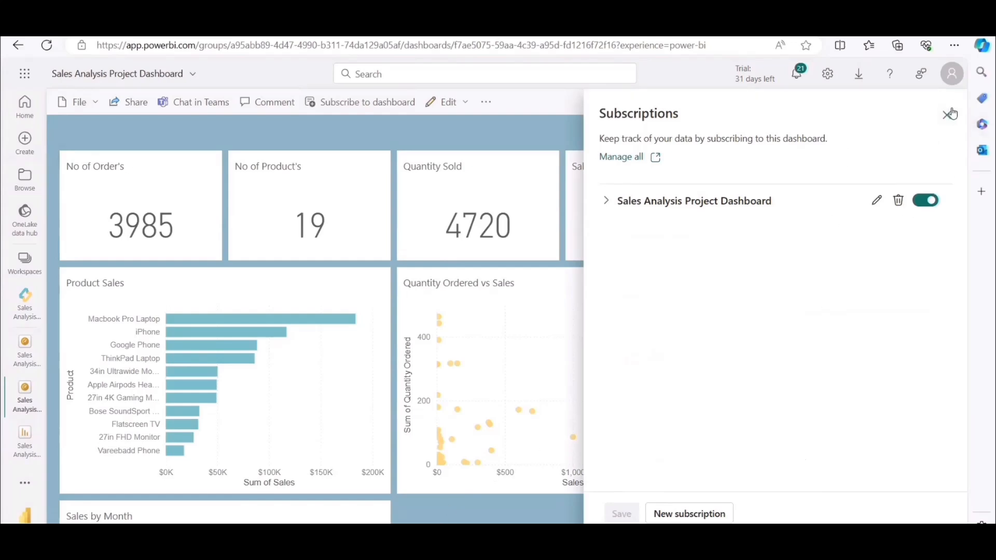
left_click(947, 114)
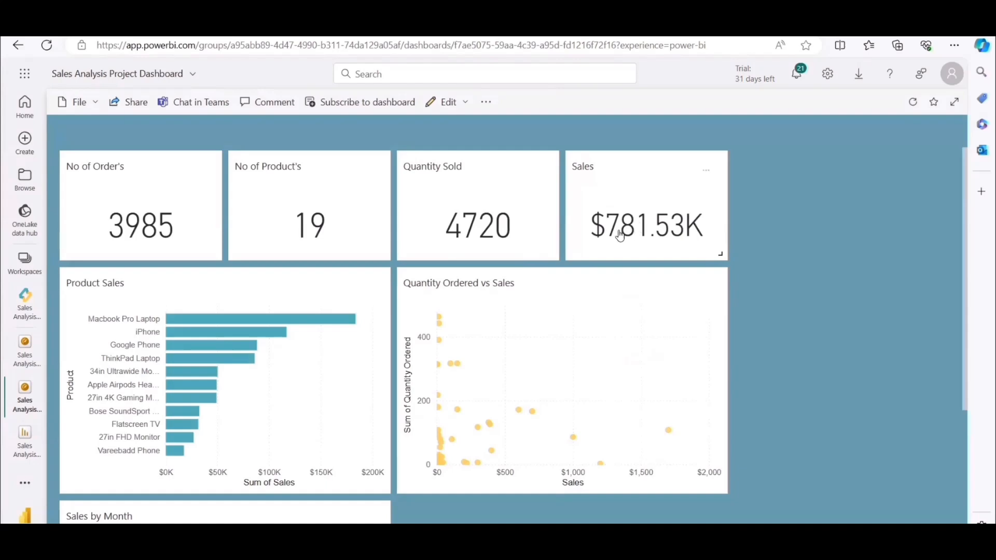
Open alert management for the dashboard's Sales tile and add a new alert rule.
mouse_move(619, 251)
left_click(705, 174)
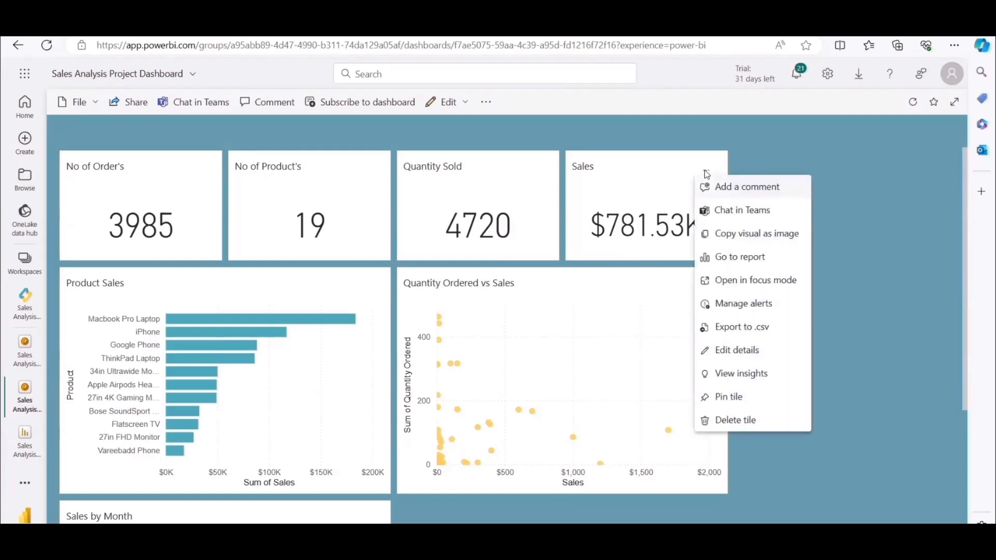
left_click(733, 304)
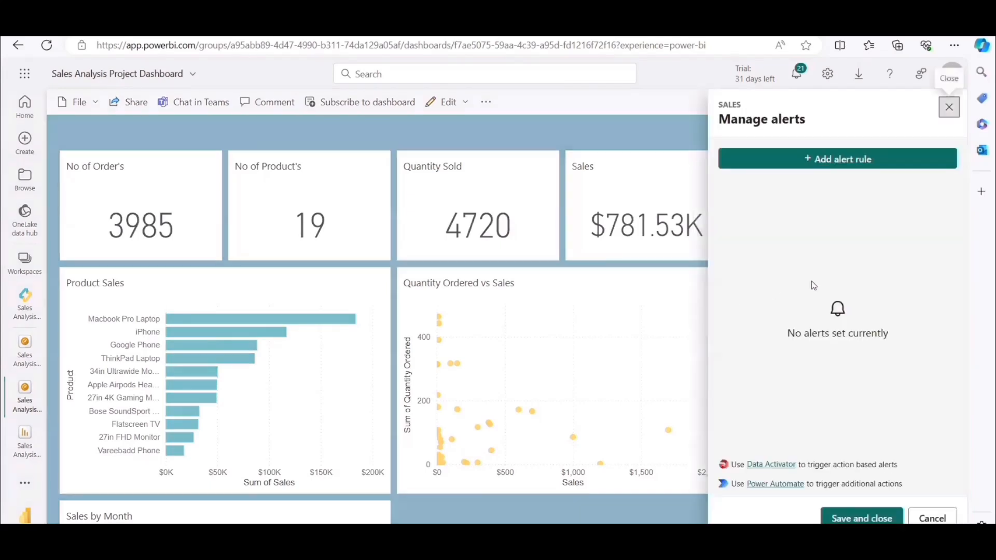
left_click(824, 166)
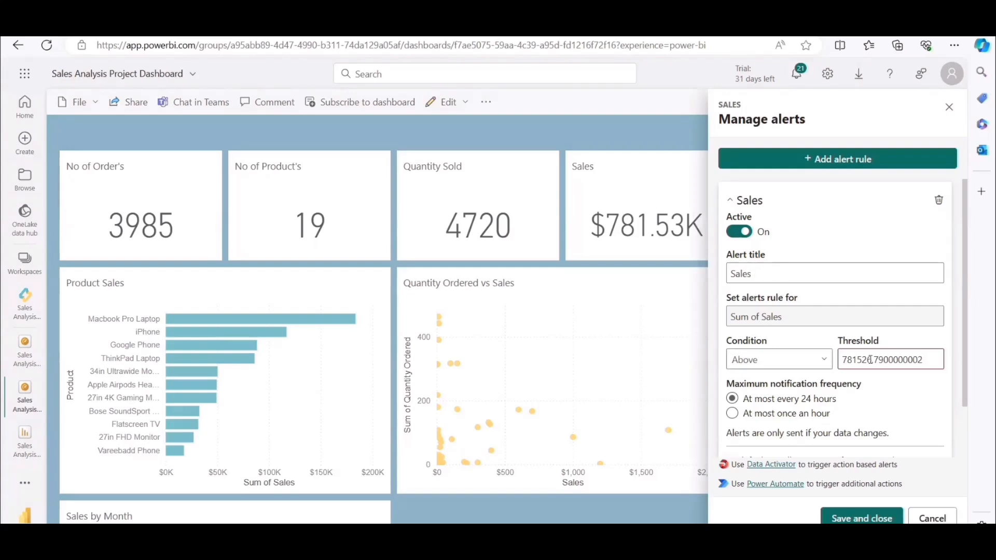
Set the Sales alert's condition to Below and its threshold to 790000.
left_click(783, 365)
left_click(757, 402)
left_click(860, 362)
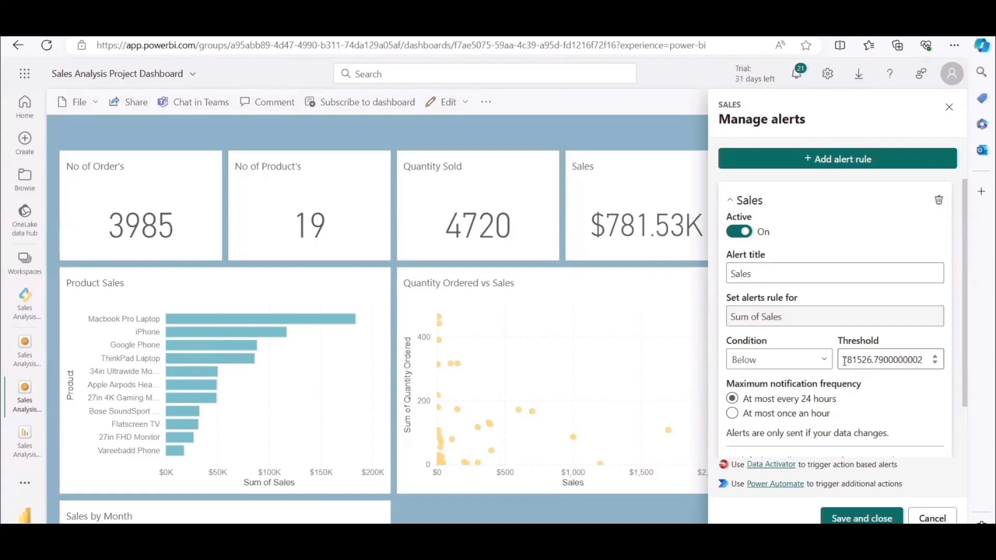
left_click_drag(846, 360, 872, 361)
type("90000")
left_click_drag(874, 359, 977, 368)
key("BackSpace")
Limit the Sales alert to at most once an hour, set its condition to Above, and save the rule.
left_click(731, 414)
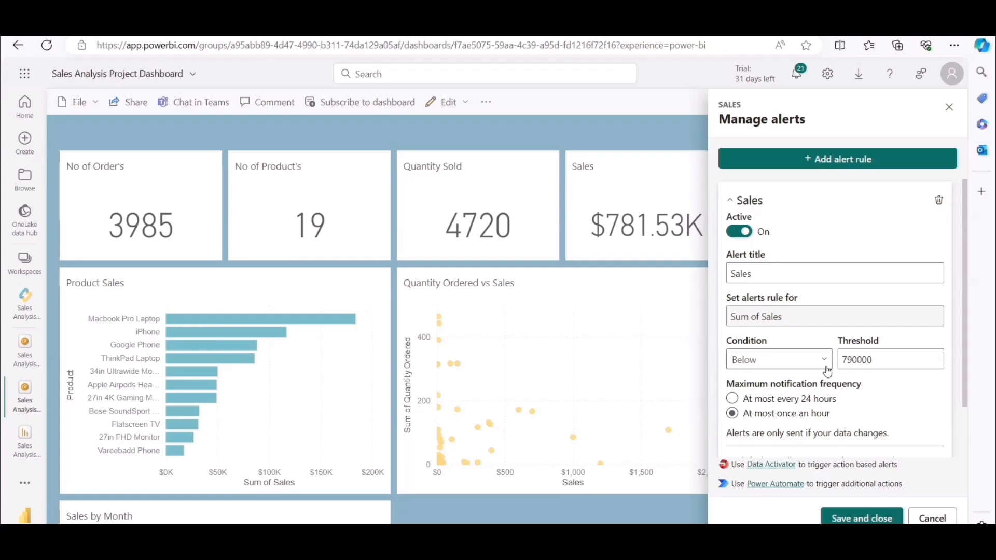
left_click(808, 363)
left_click(745, 381)
scroll(925, 423, "down", 1)
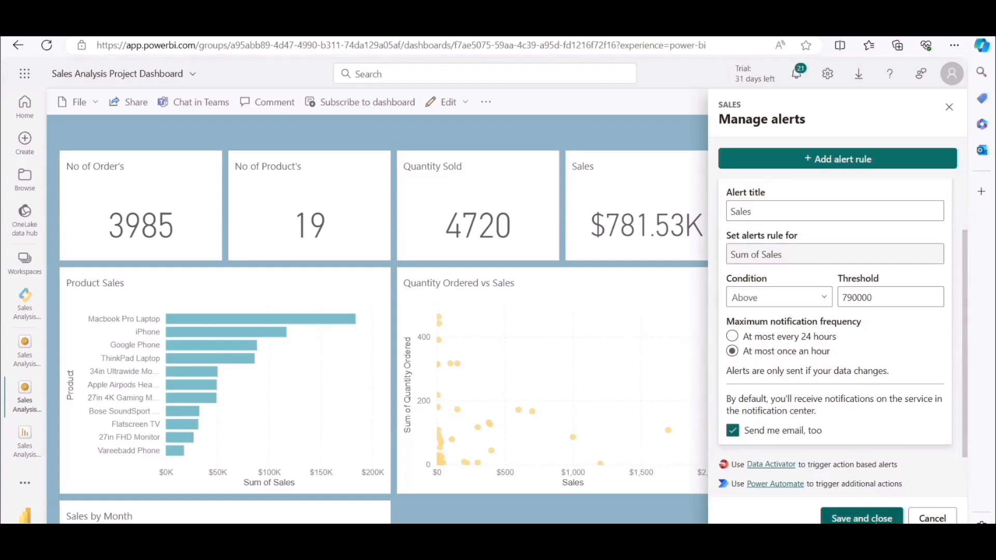
left_click(874, 520)
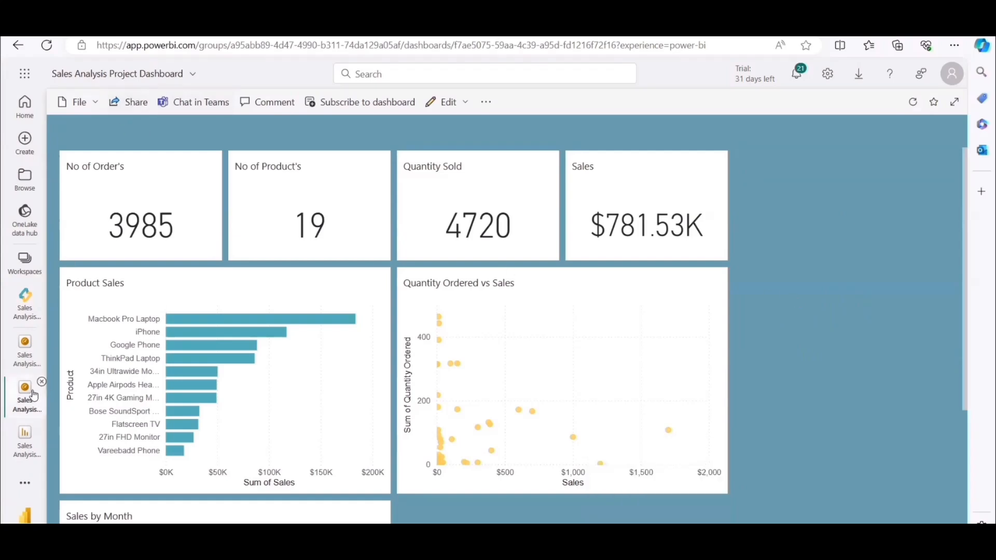
Open the Sales Analysis Project report from the workspace and bring up its link-sharing dialog, ready for a recipient.
left_click(24, 303)
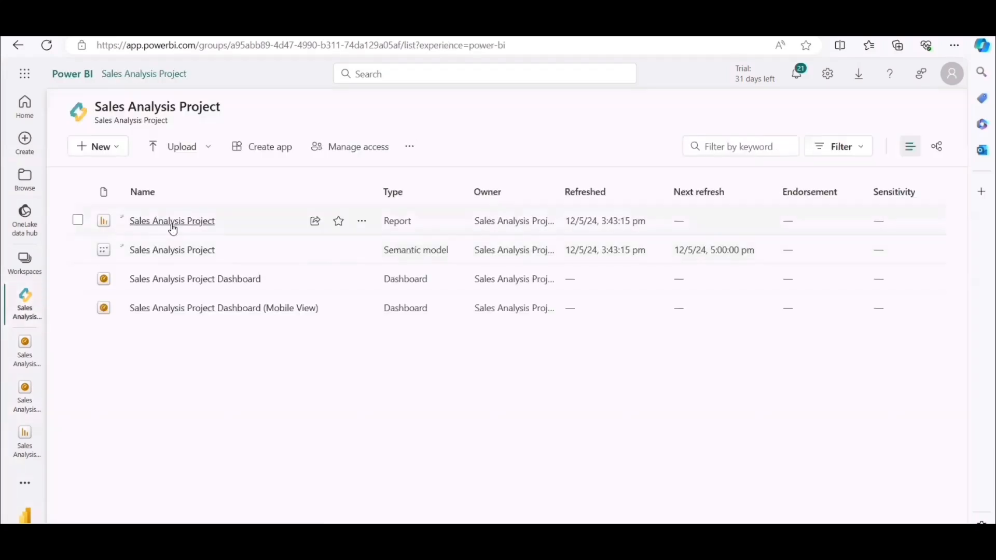
left_click(173, 230)
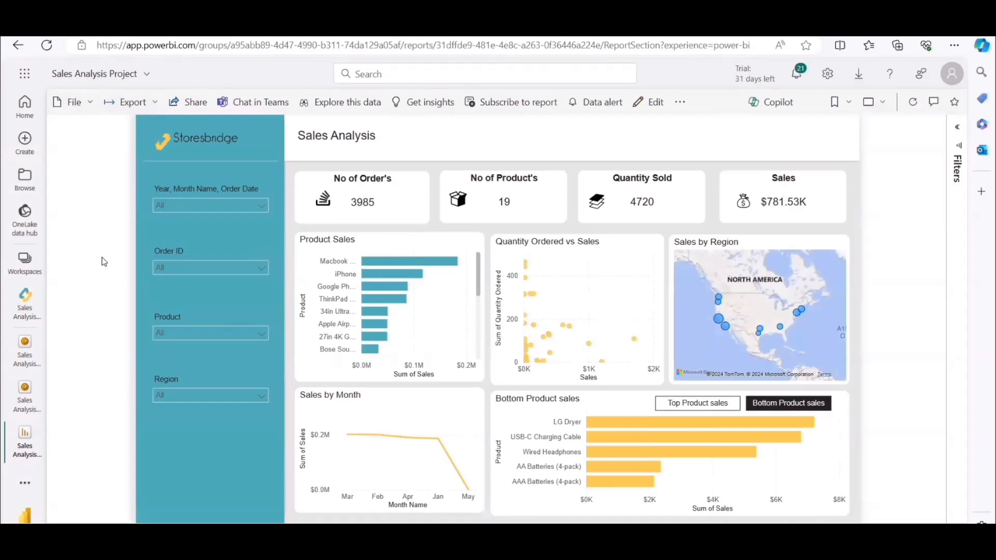
left_click(183, 103)
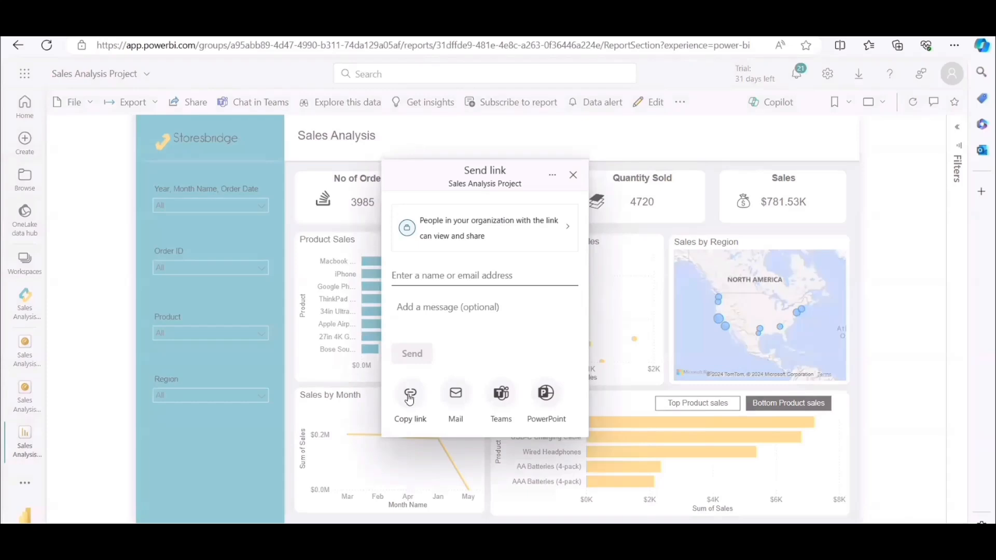
left_click(413, 275)
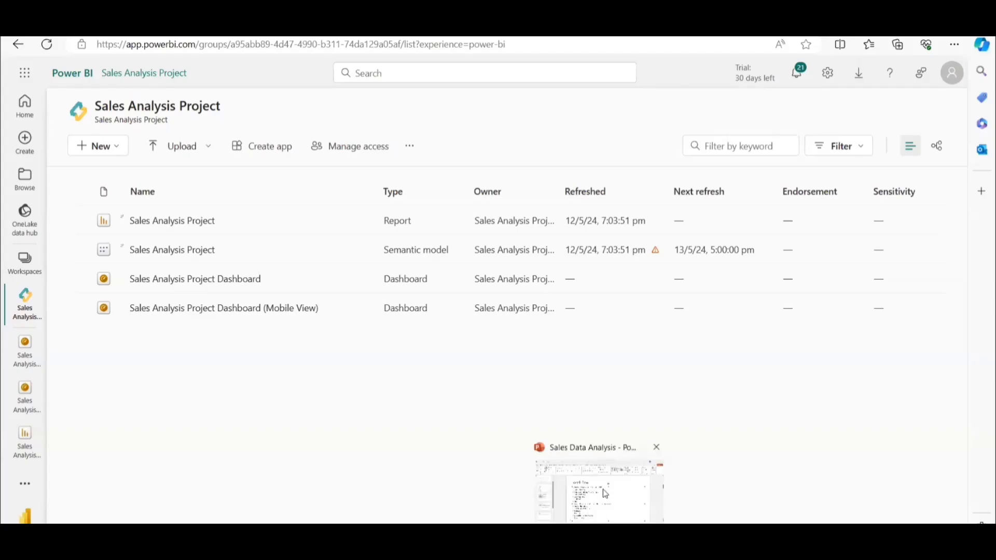
left_click(602, 489)
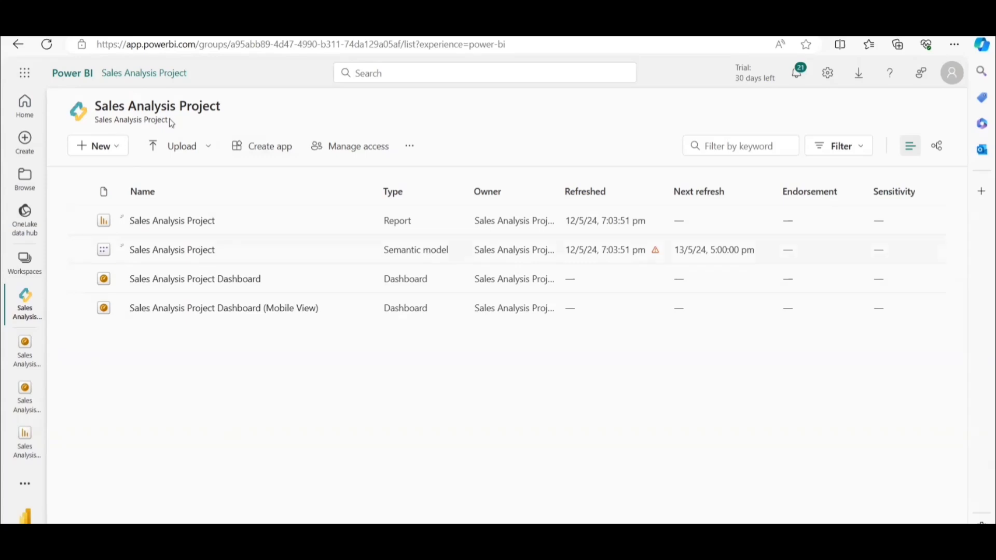
Create an app from the workspace and reuse its name, Sales Analysis Project, as the app description.
left_click(260, 152)
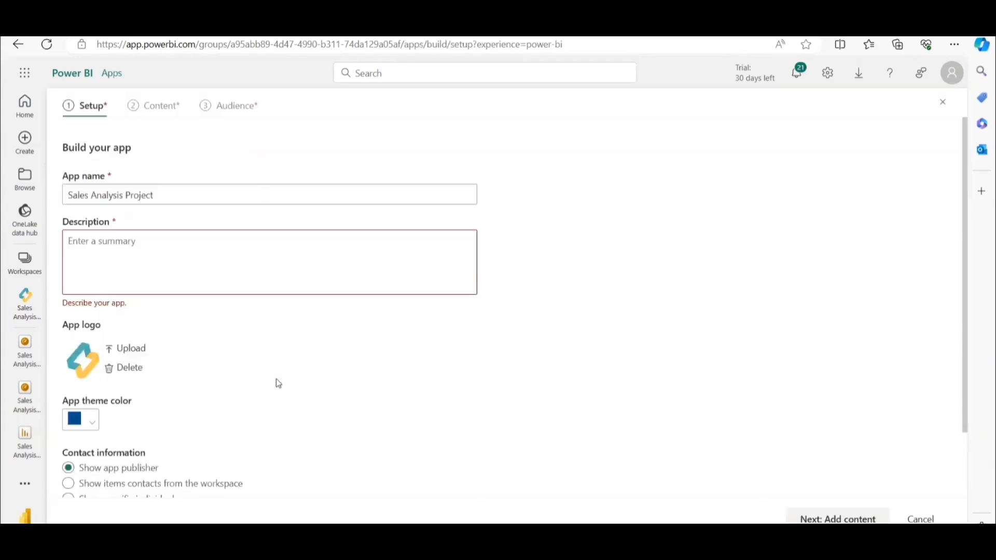
left_click_drag(171, 193, 37, 195)
key("ctrl+c")
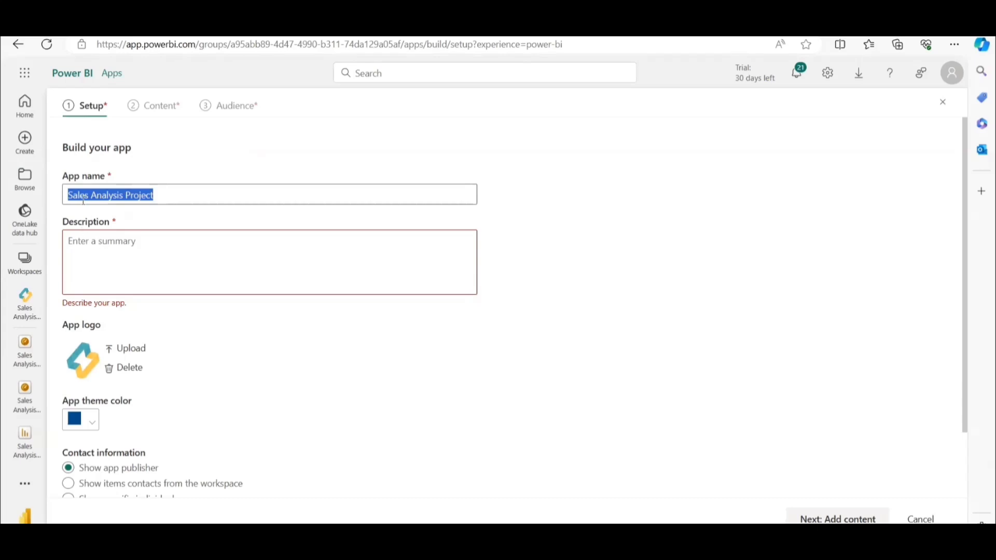
left_click(106, 240)
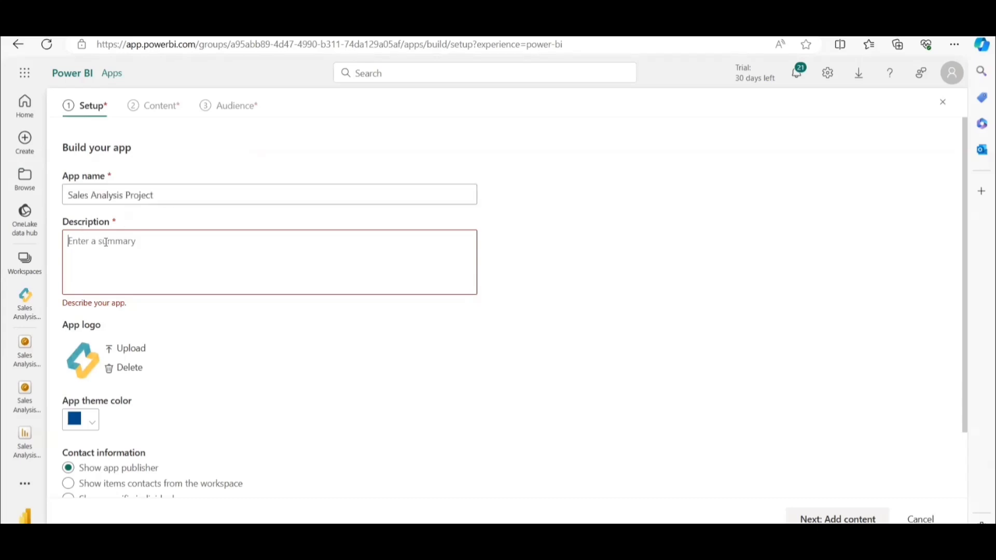
key("ctrl+v")
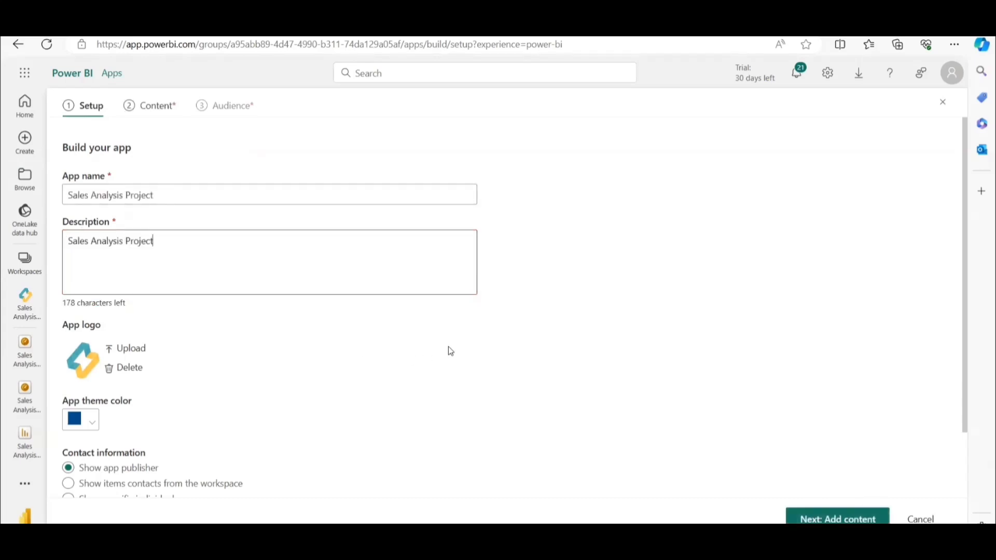
Choose to show item contacts from the workspace as the app's contact information, and continue to the content stage.
scroll(409, 359, "down", 2)
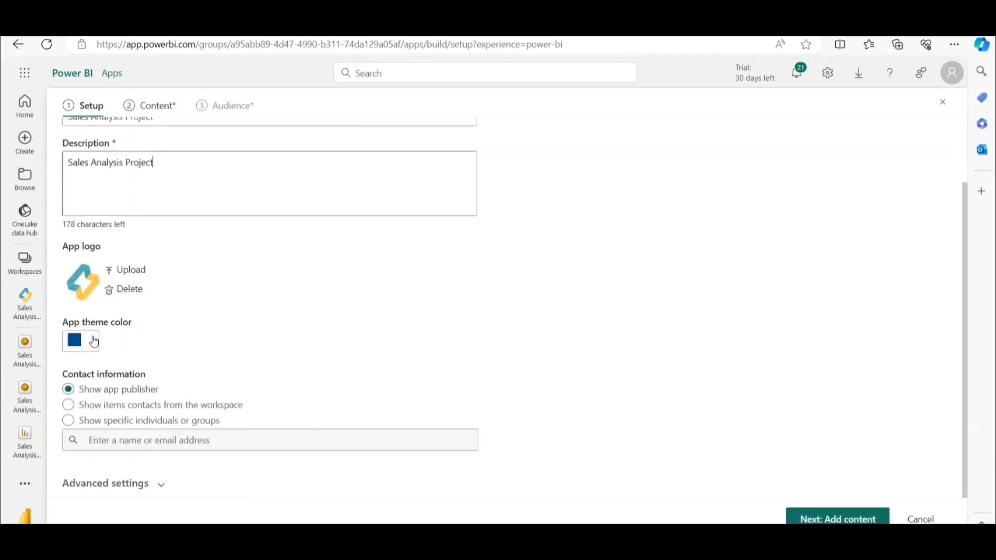
left_click(140, 404)
left_click(100, 406)
left_click(839, 521)
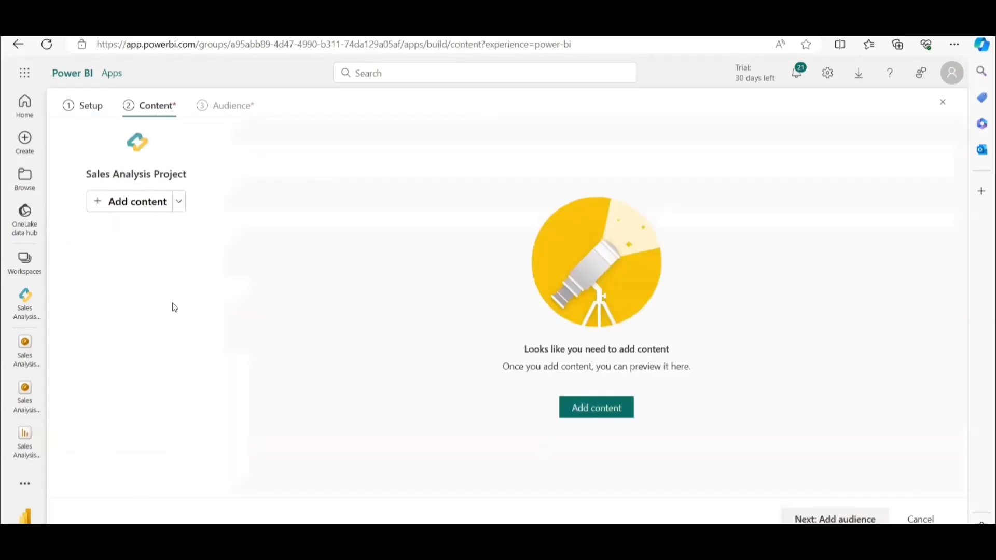
Add the Sales Analysis Project report and the first listed dashboard from the workspace to the app's content.
left_click(114, 206)
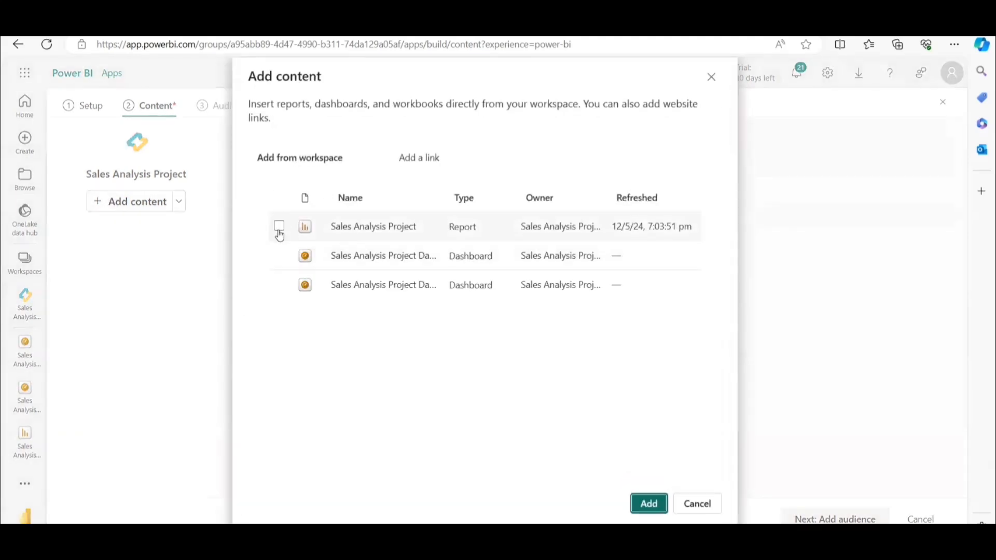
left_click(279, 226)
left_click(279, 226)
left_click(280, 256)
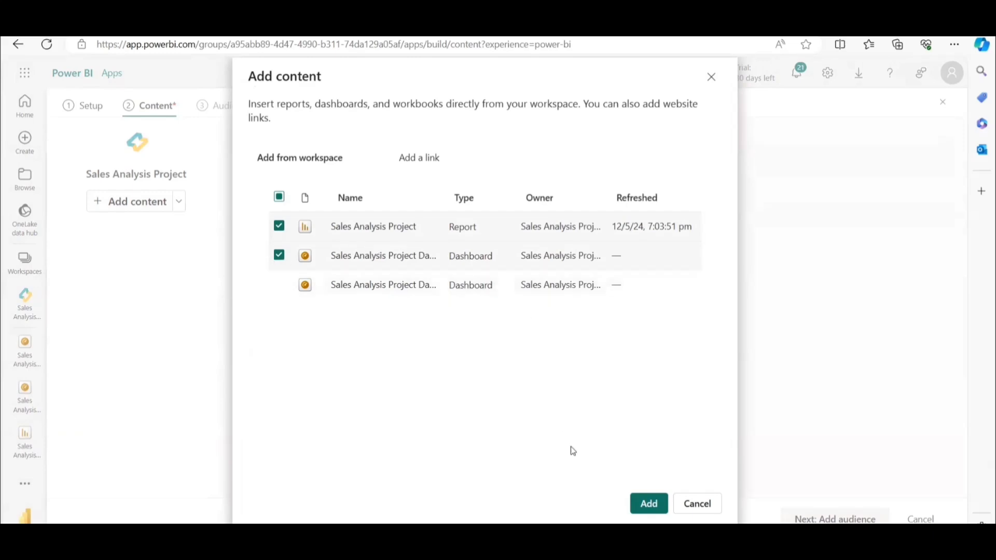
left_click(649, 504)
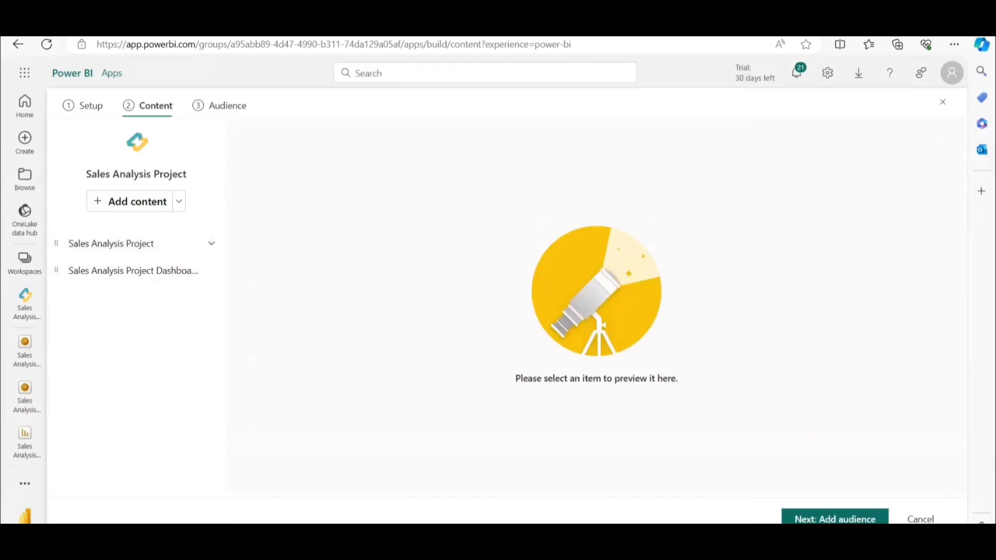
Grant the entire organization access in the app's audience settings and publish the app.
left_click(835, 519)
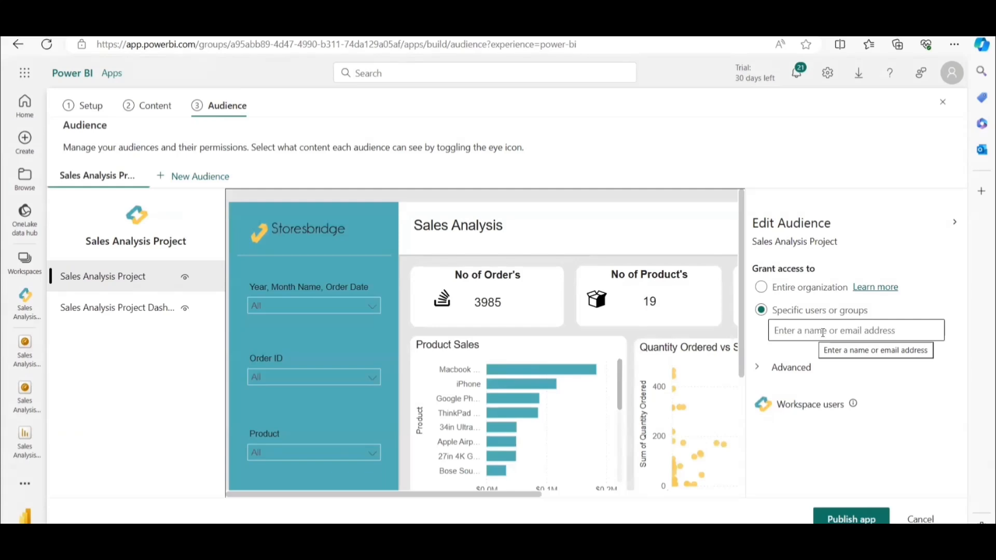
left_click(804, 330)
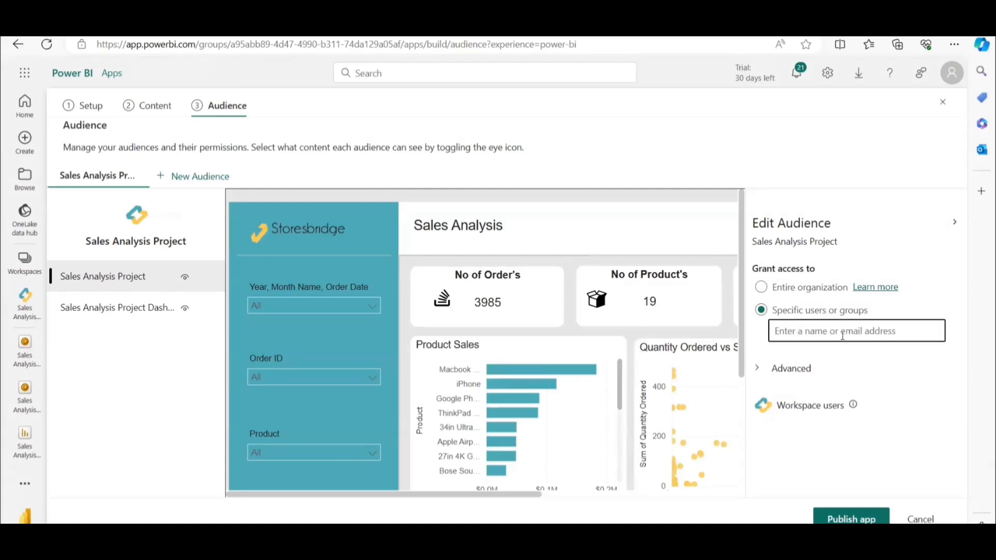
left_click(761, 288)
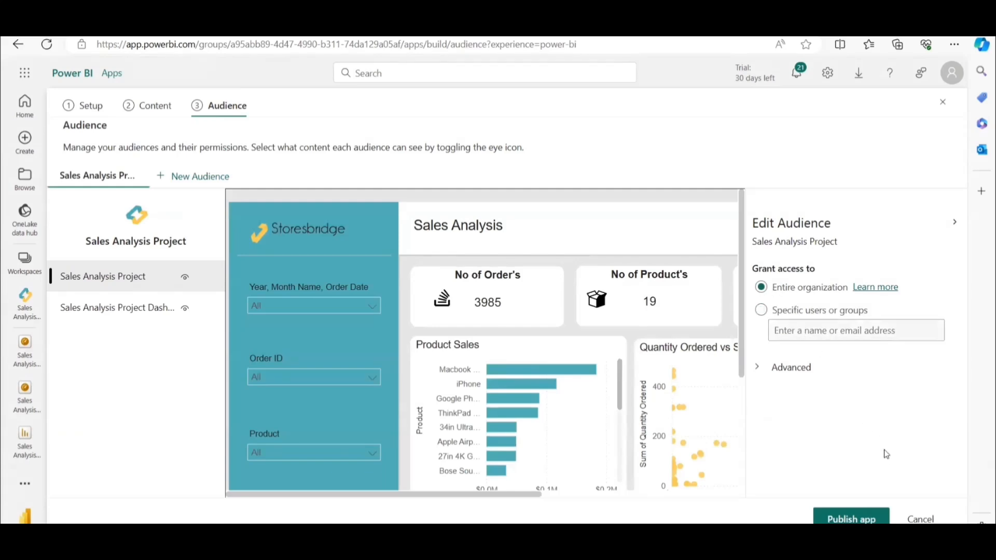
left_click(843, 519)
left_click(852, 519)
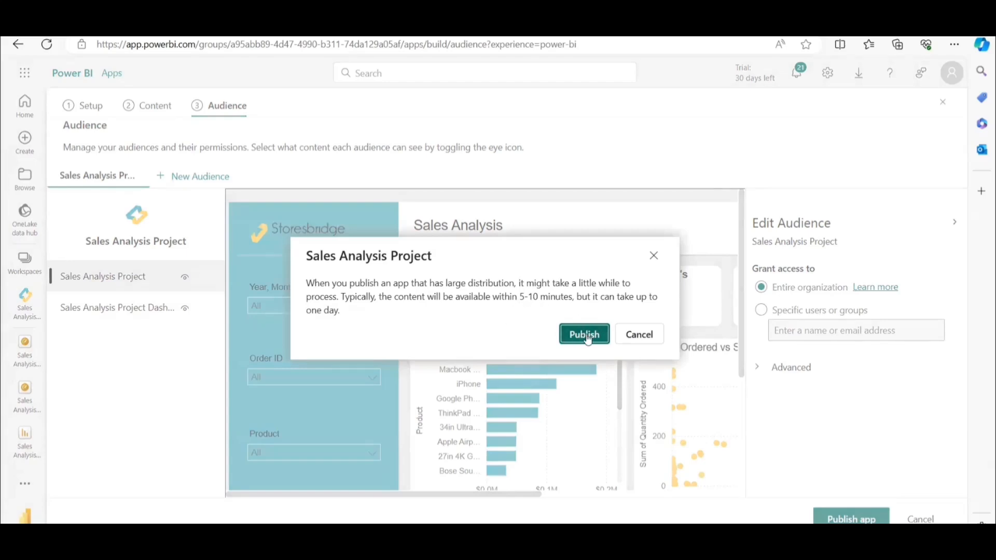
left_click(585, 335)
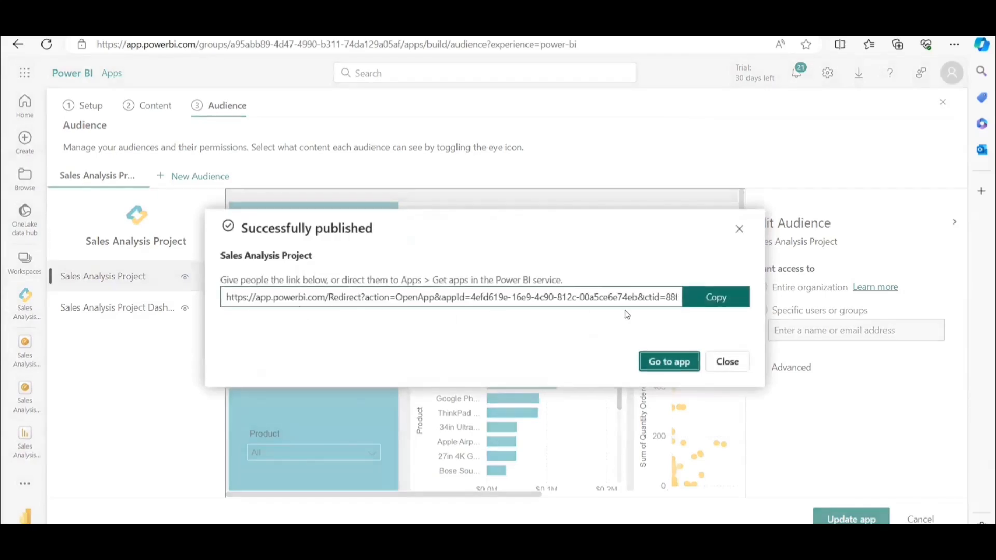
Copy the published app's link, close the dialog, and switch to the Work flow slide in PowerPoint.
left_click(712, 305)
left_click(727, 363)
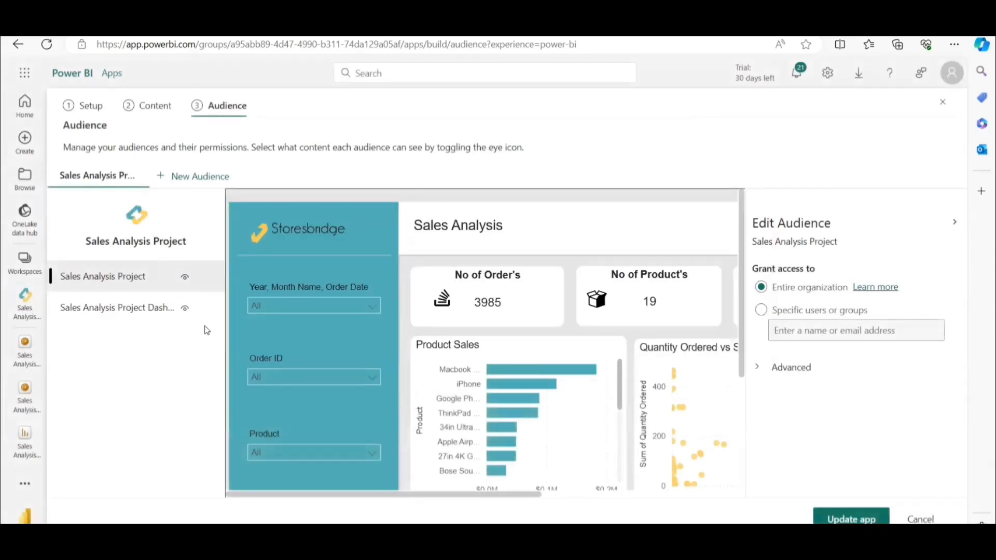
key("alt+Tab")
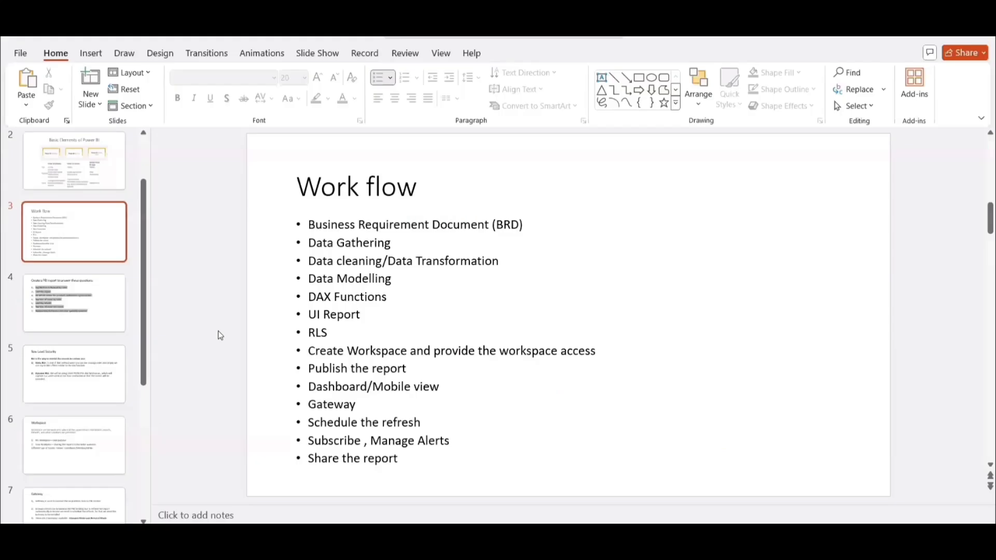